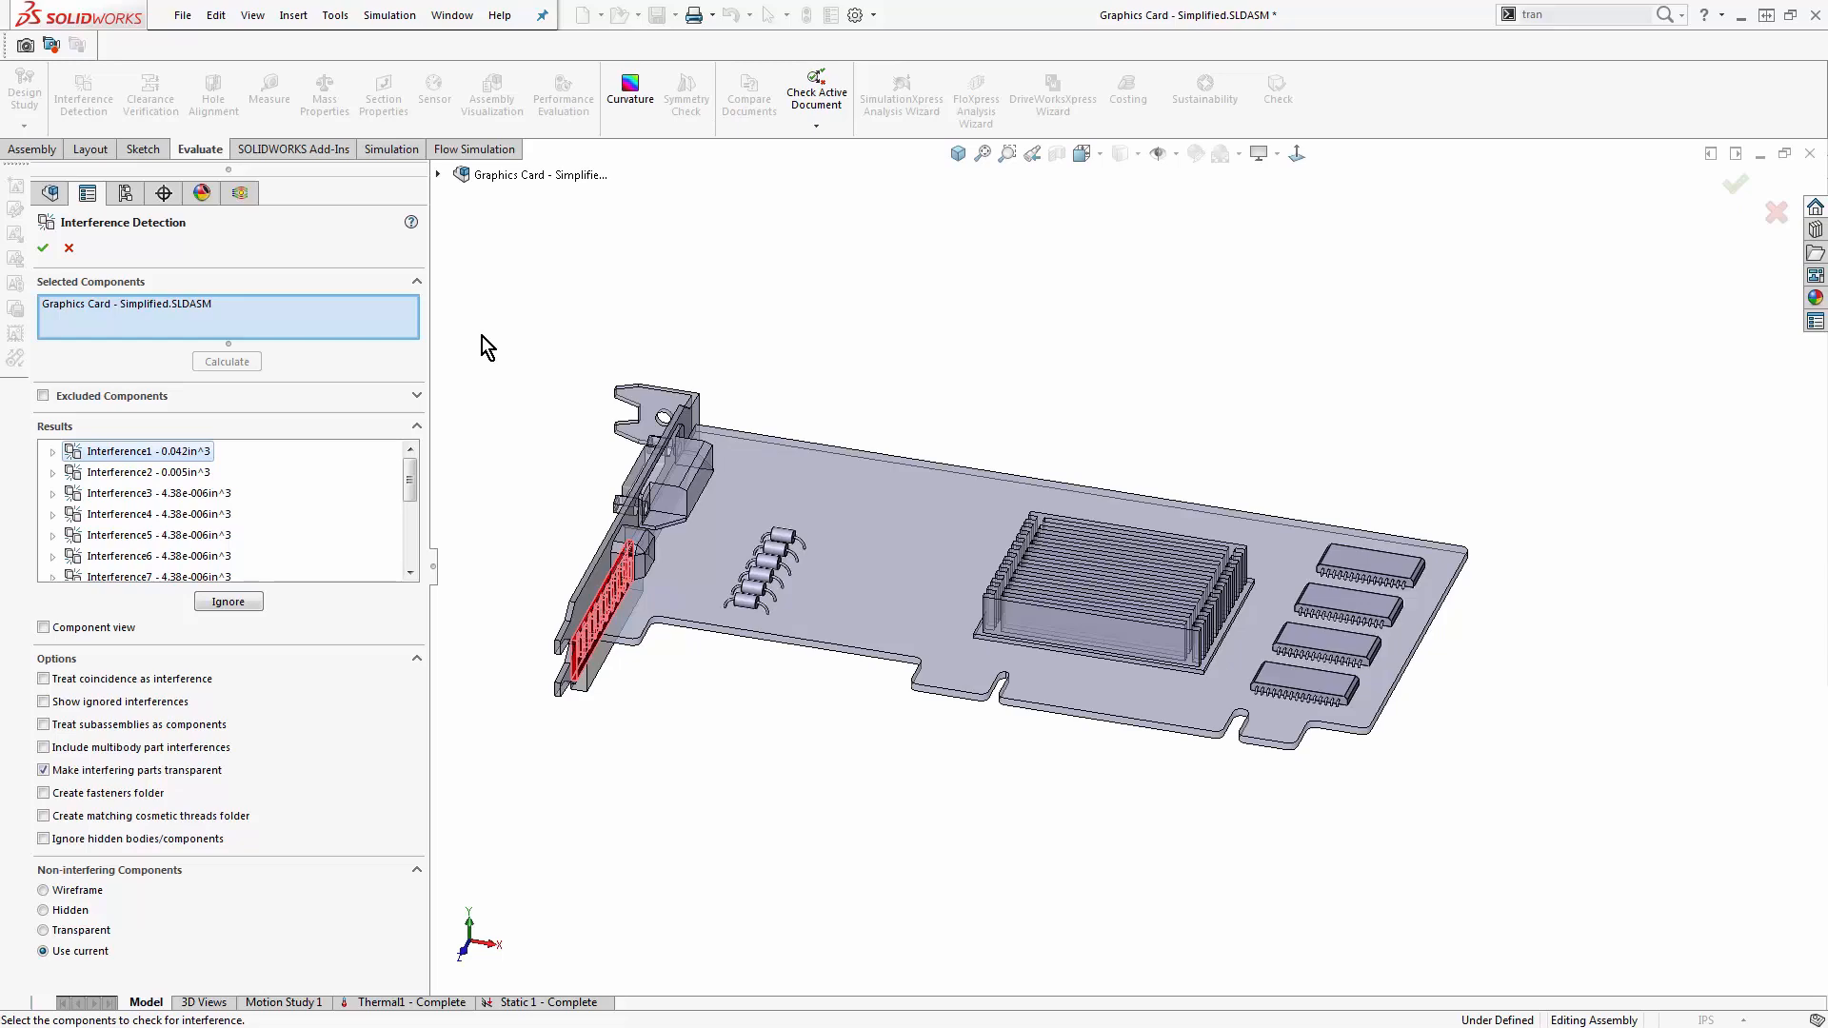
- Review the interferences found in the graphics card assembly, including those at the bracket and resistor leads, and close the interference check
scroll(749, 598, down, 5)
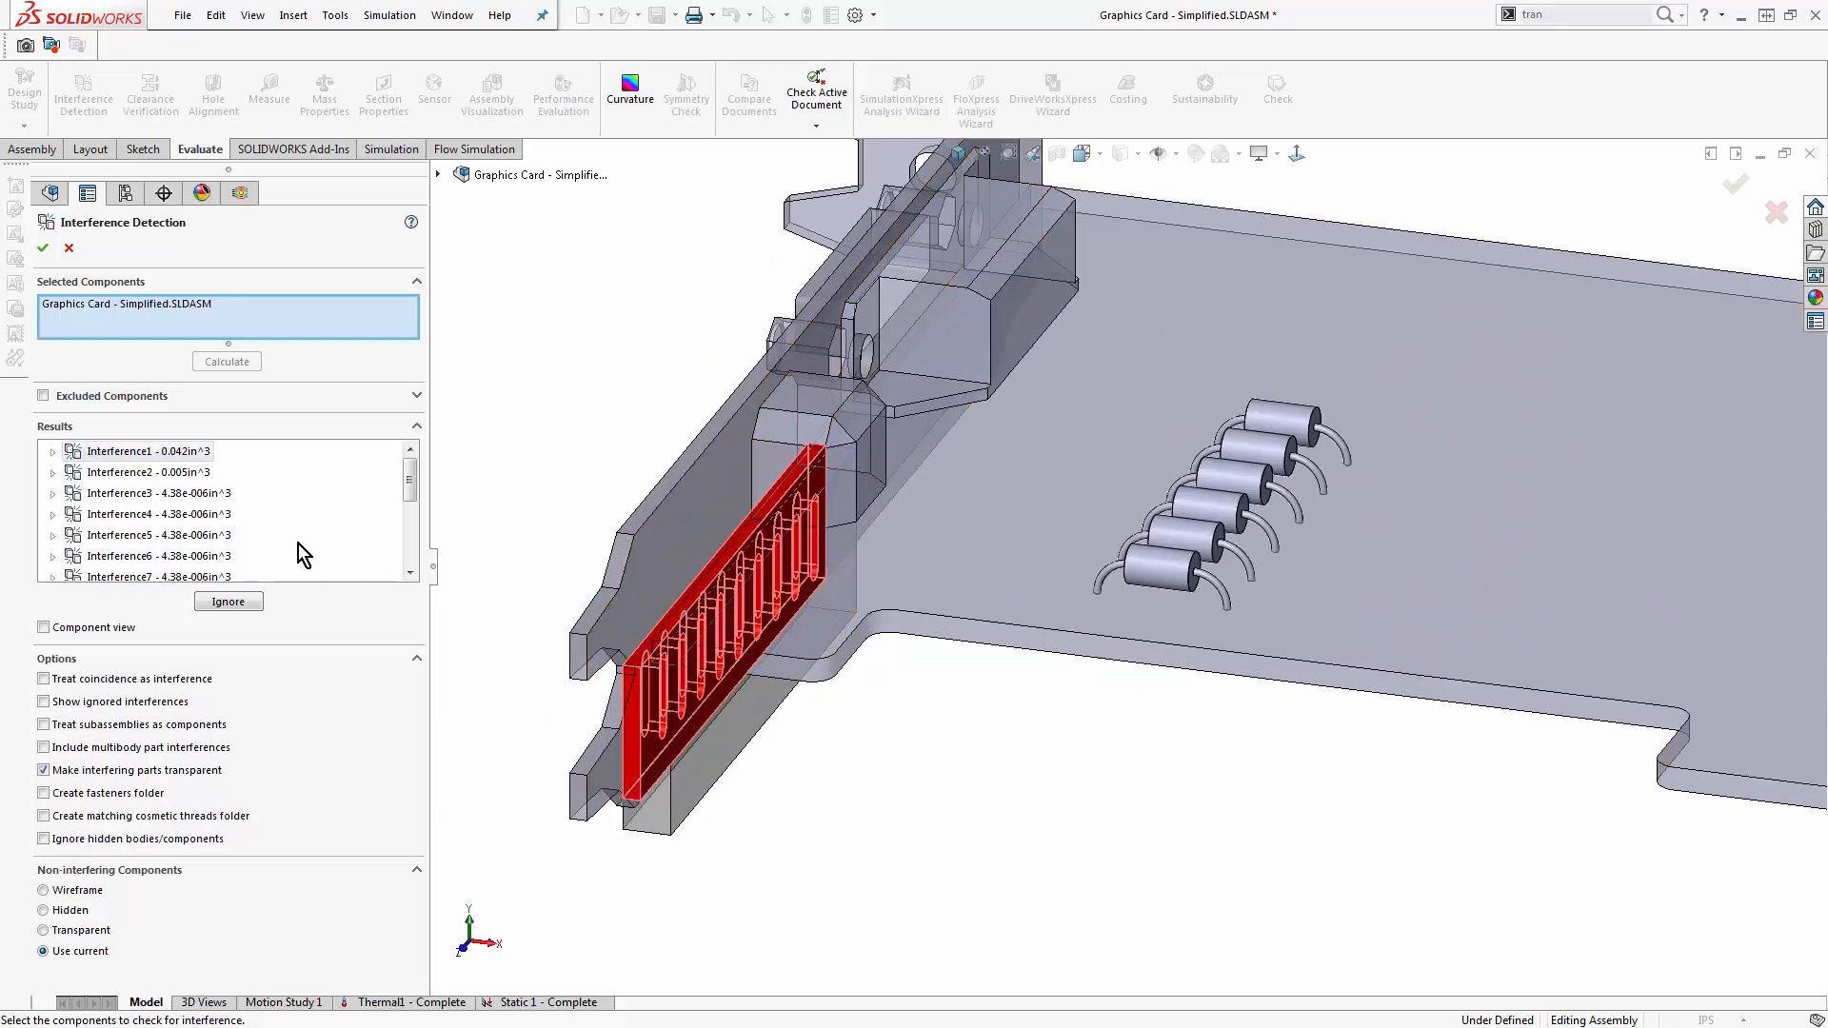
click(183, 476)
click(167, 514)
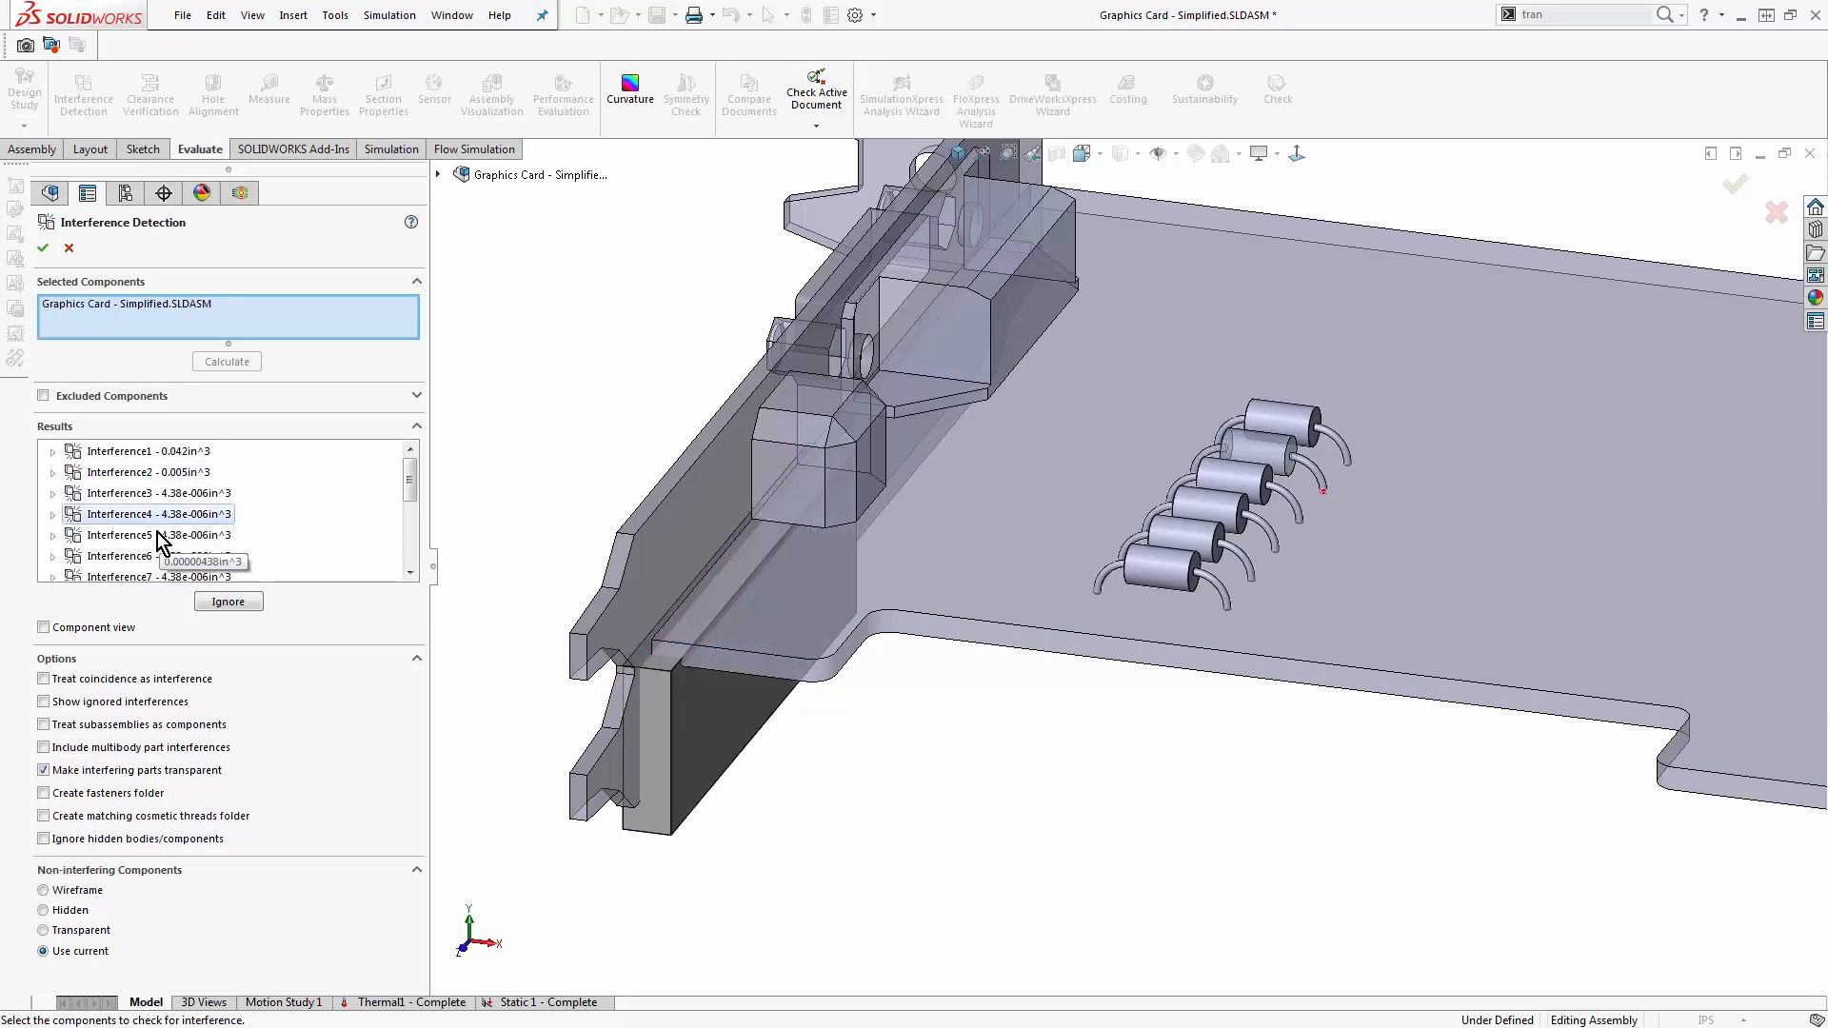
click(153, 533)
click(148, 555)
scroll(169, 551, down, 2)
click(152, 521)
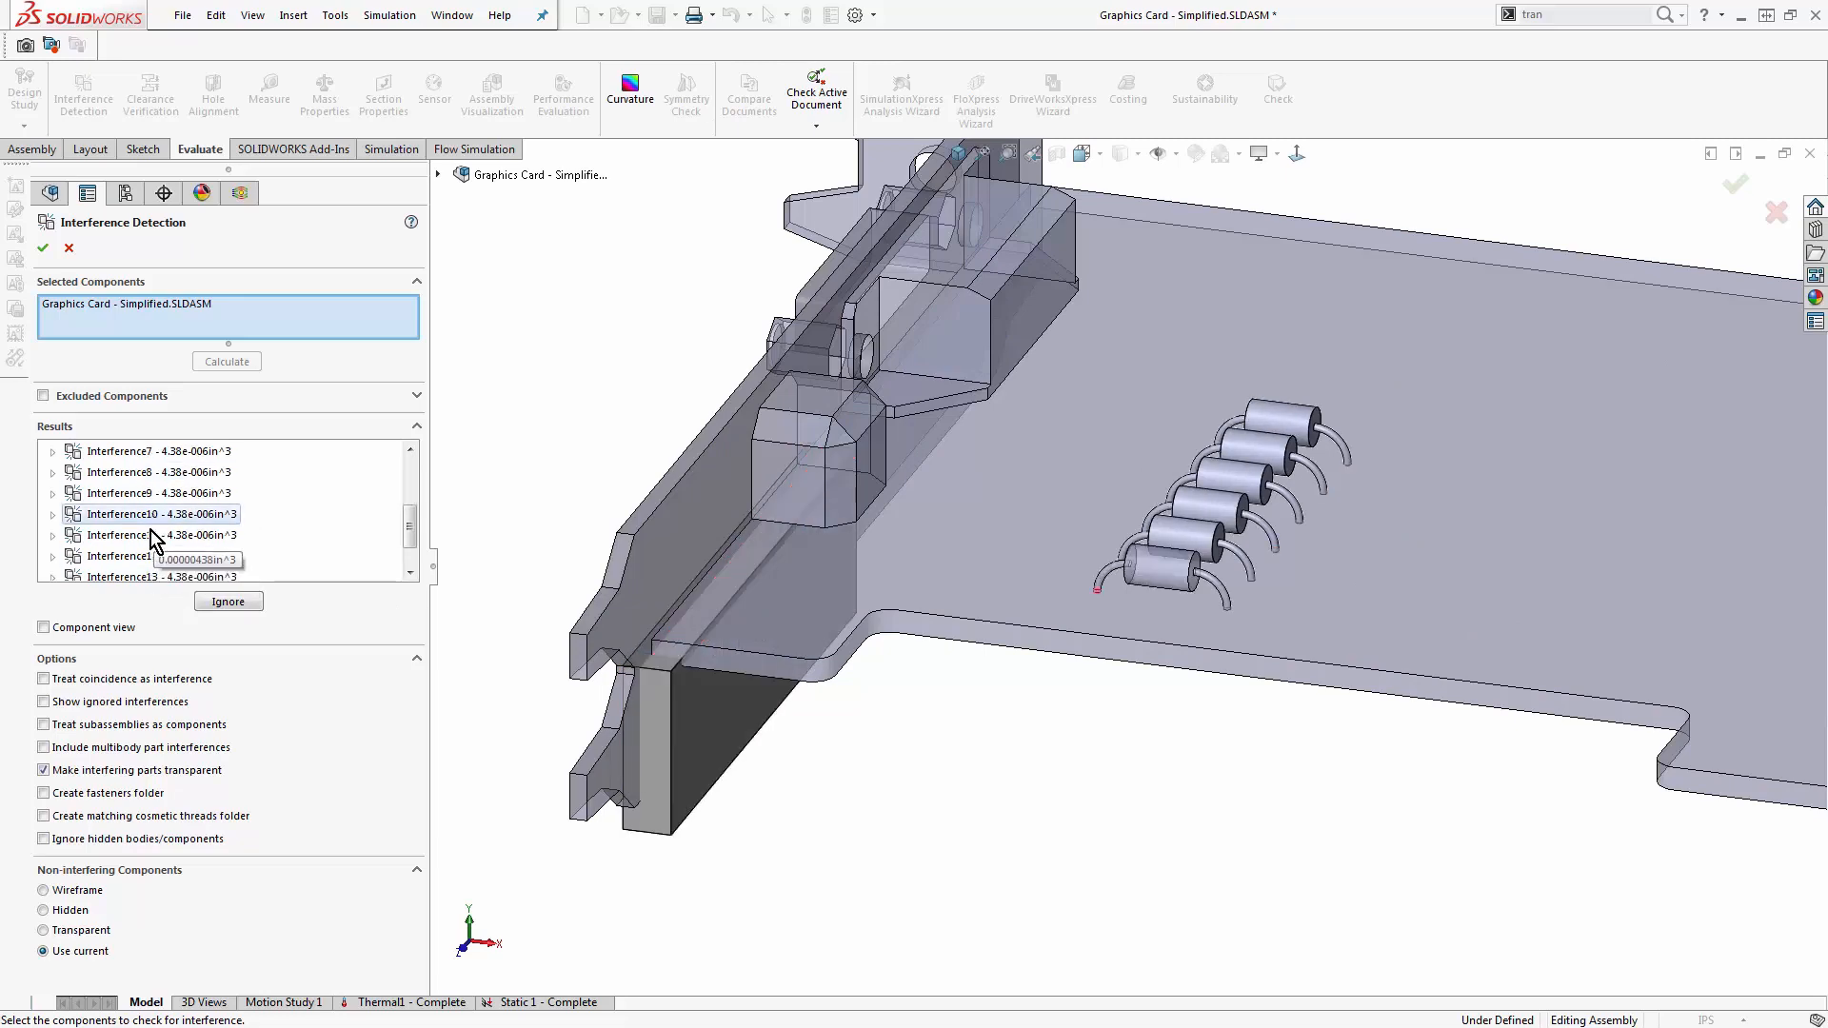
click(150, 551)
click(151, 498)
click(69, 247)
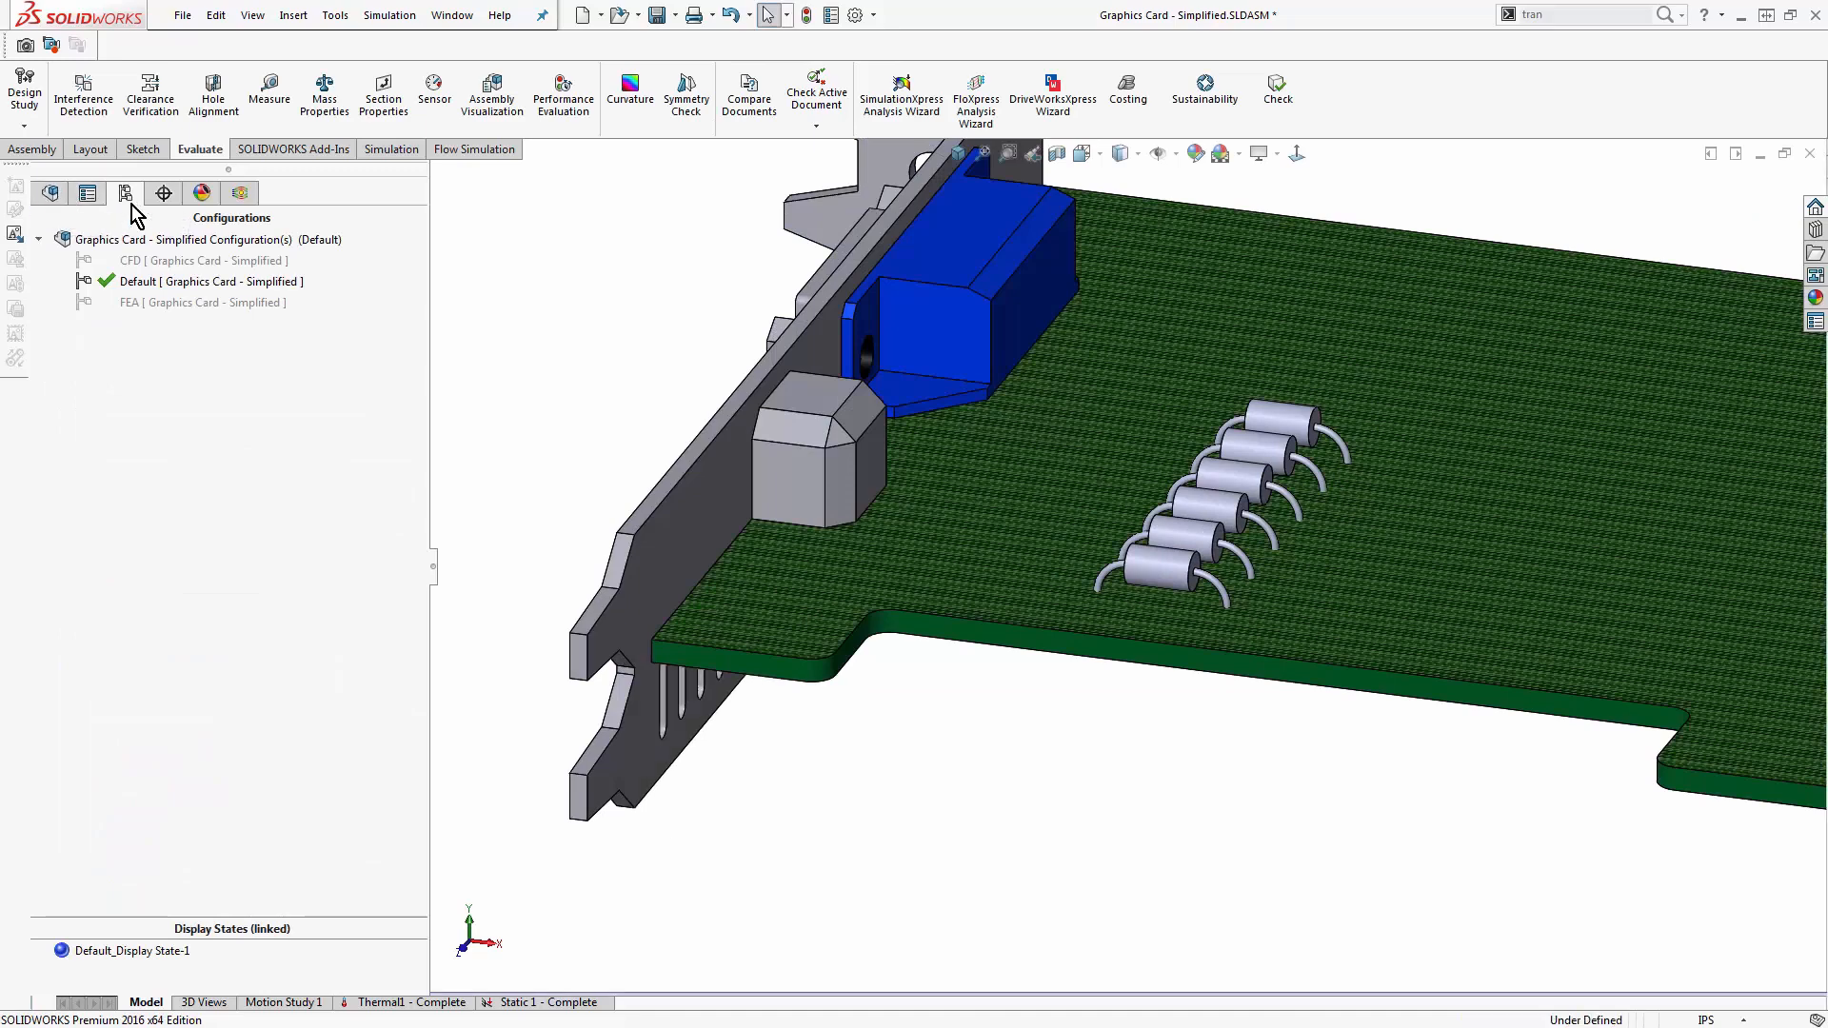
- Open the option to add an assembly configuration, then activate the existing FEA configuration and examine the simplified card
right_click(134, 249)
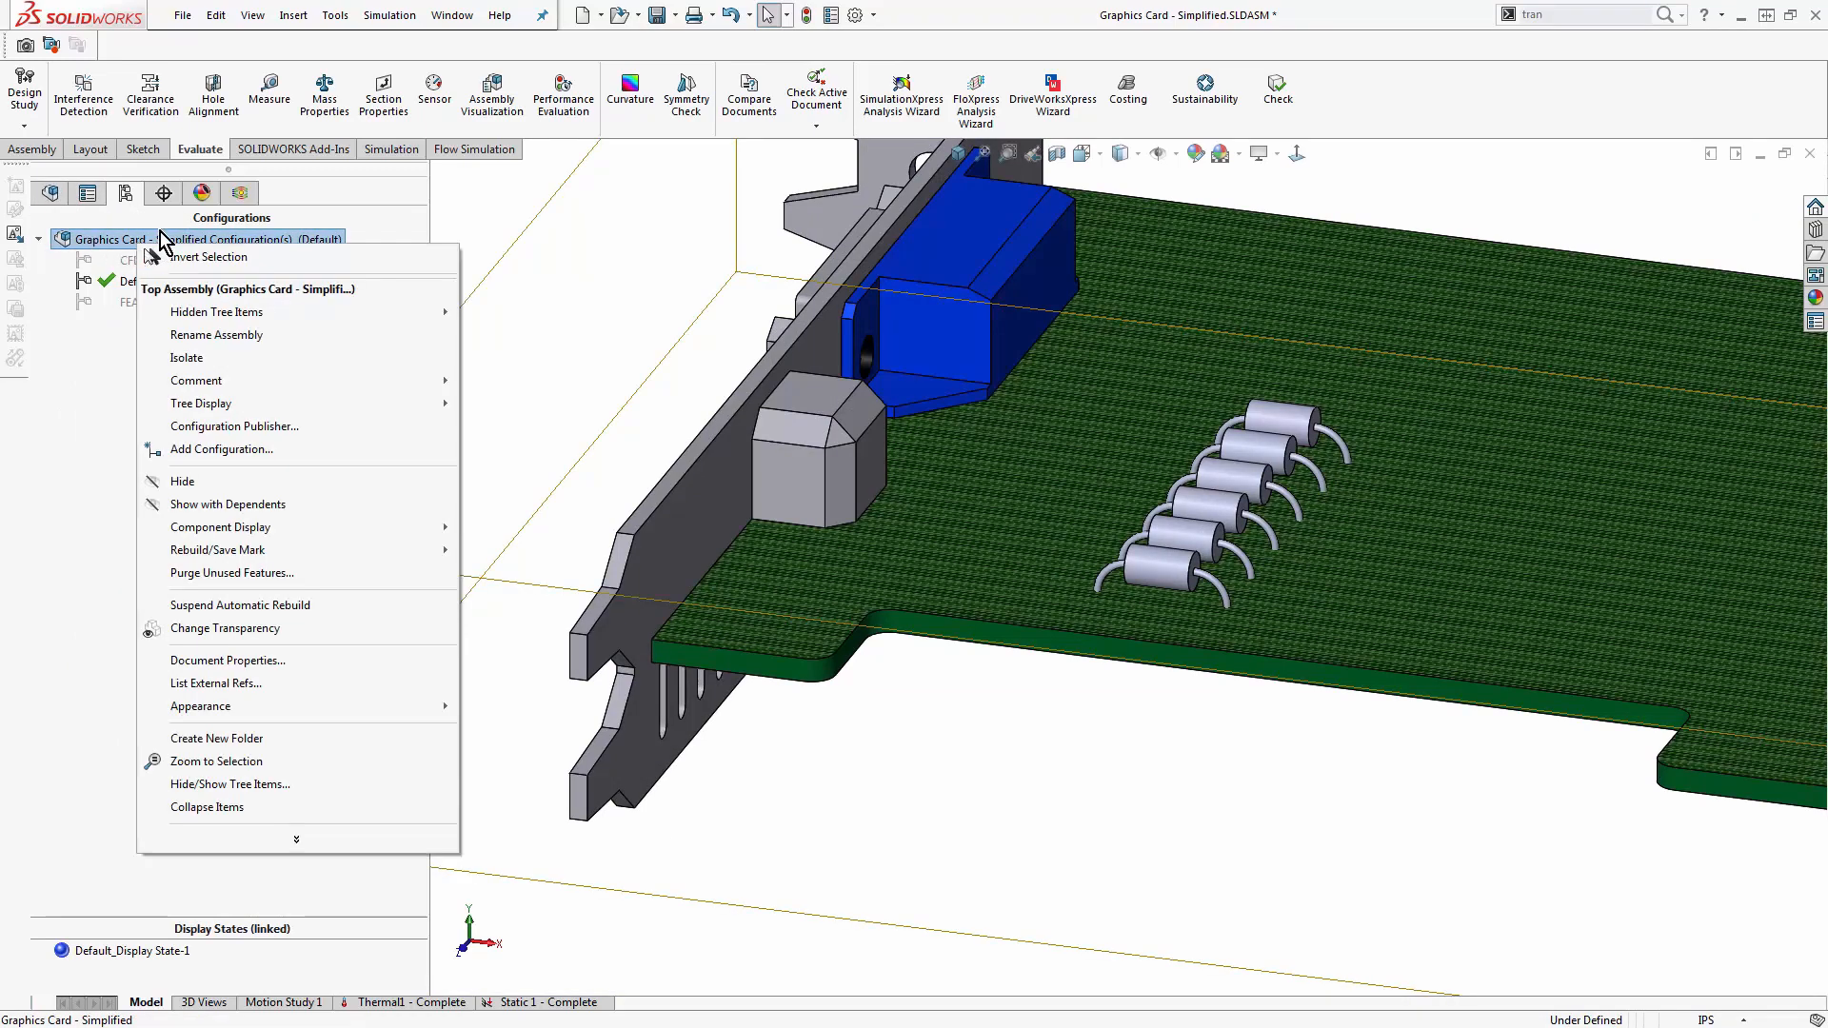
click(229, 450)
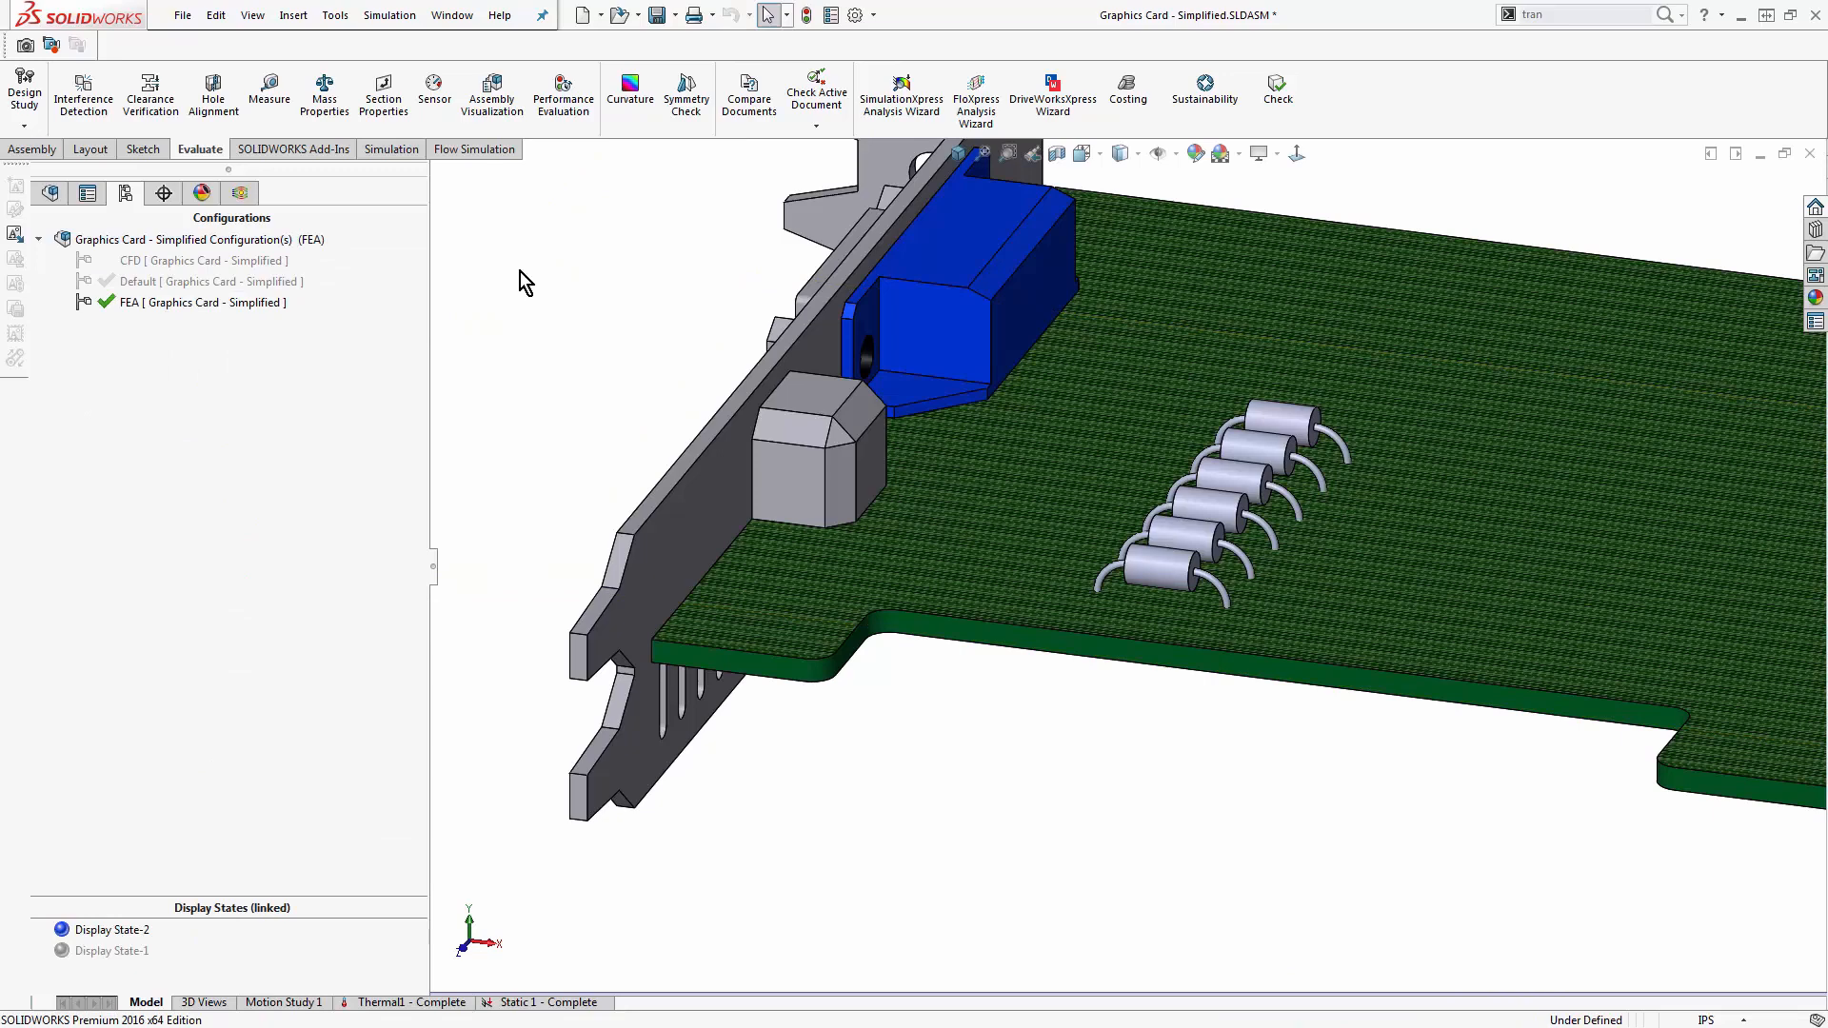
scroll(1295, 731, up, 6)
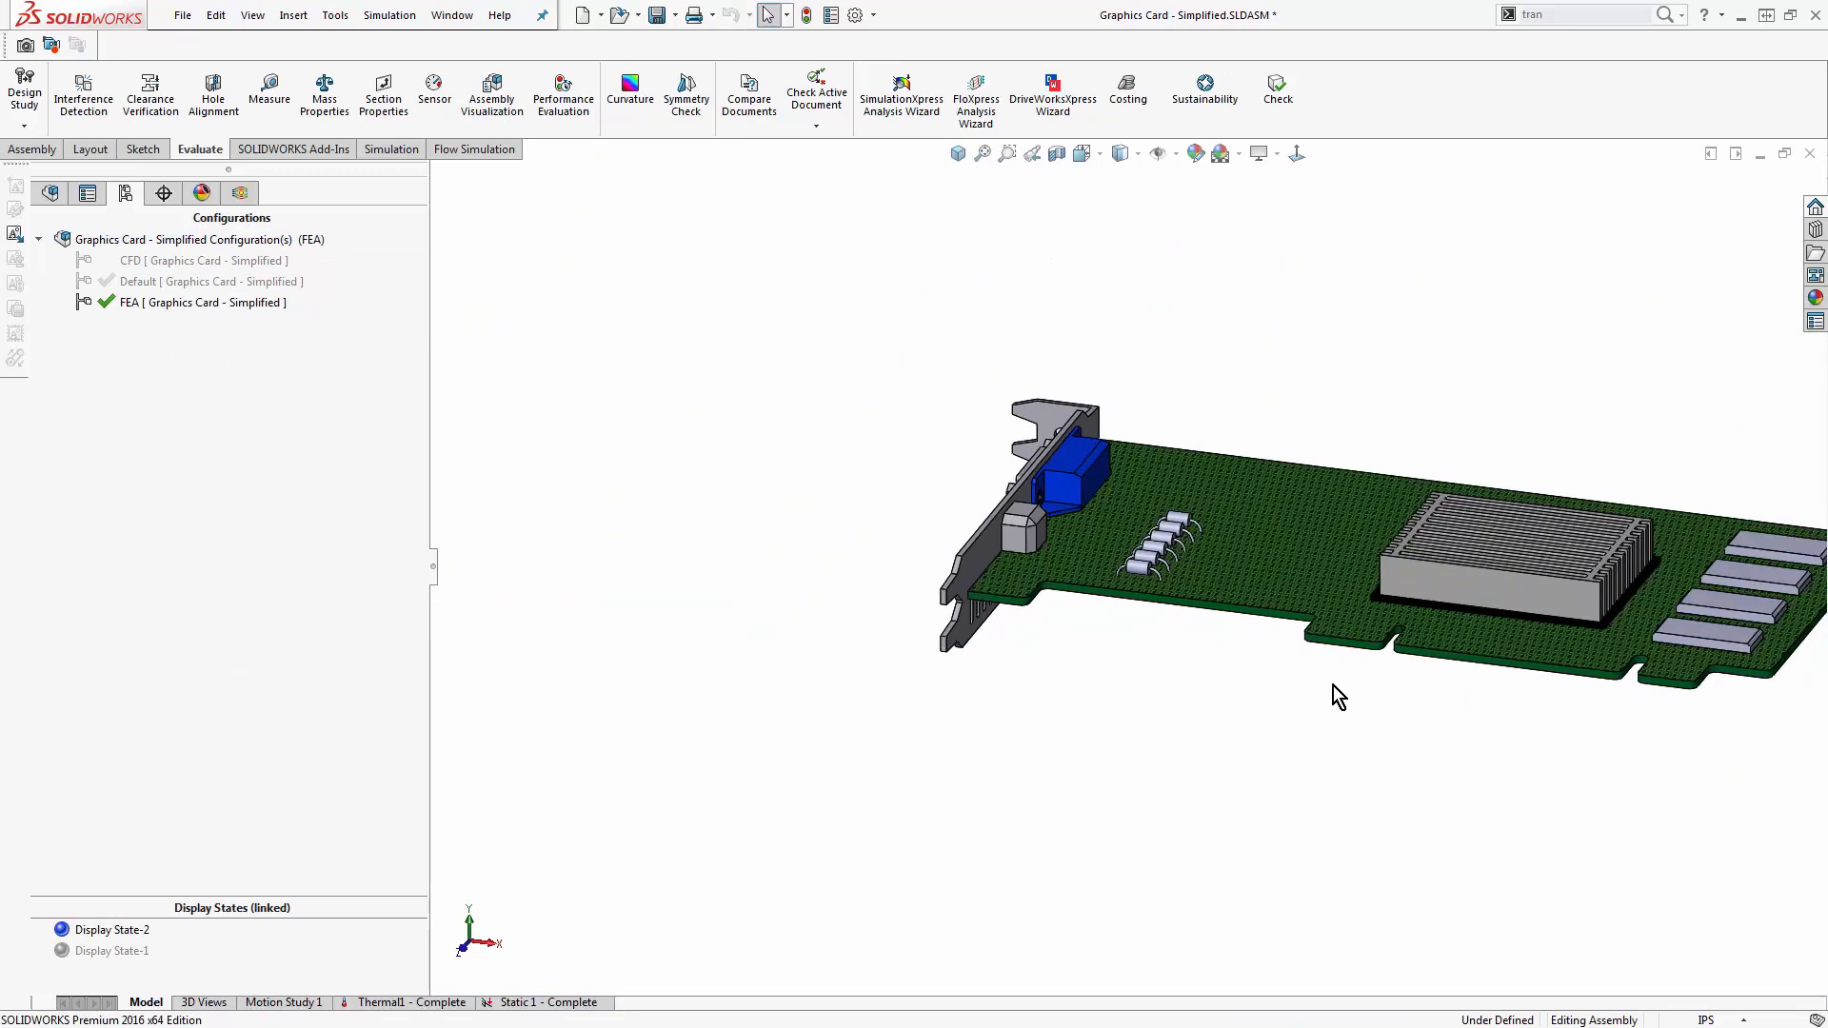
scroll(1498, 575, down, 1)
scroll(1498, 575, up, 2)
scroll(1563, 547, down, 3)
scroll(1562, 547, up, 1)
scroll(1487, 543, down, 2)
scroll(1487, 543, up, 2)
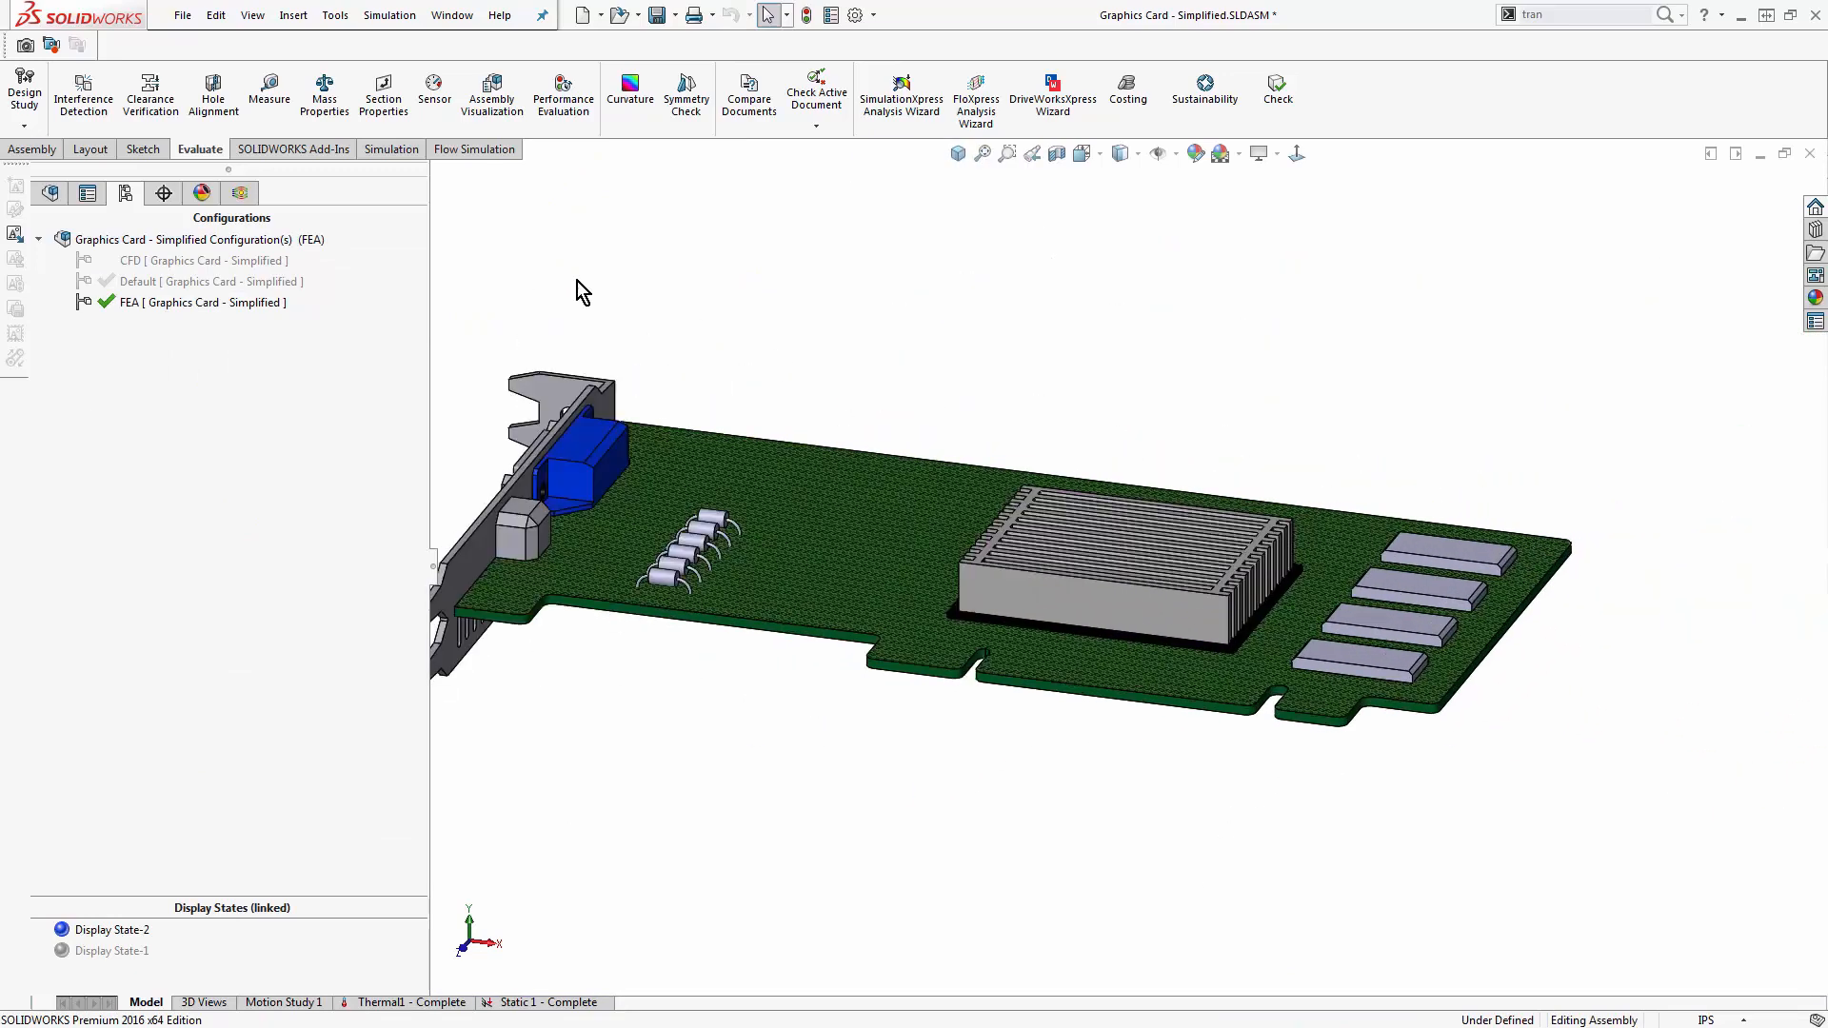
- Activate the Default configuration and examine an integrated circuit's available configurations and the resistor leads
double_click(211, 282)
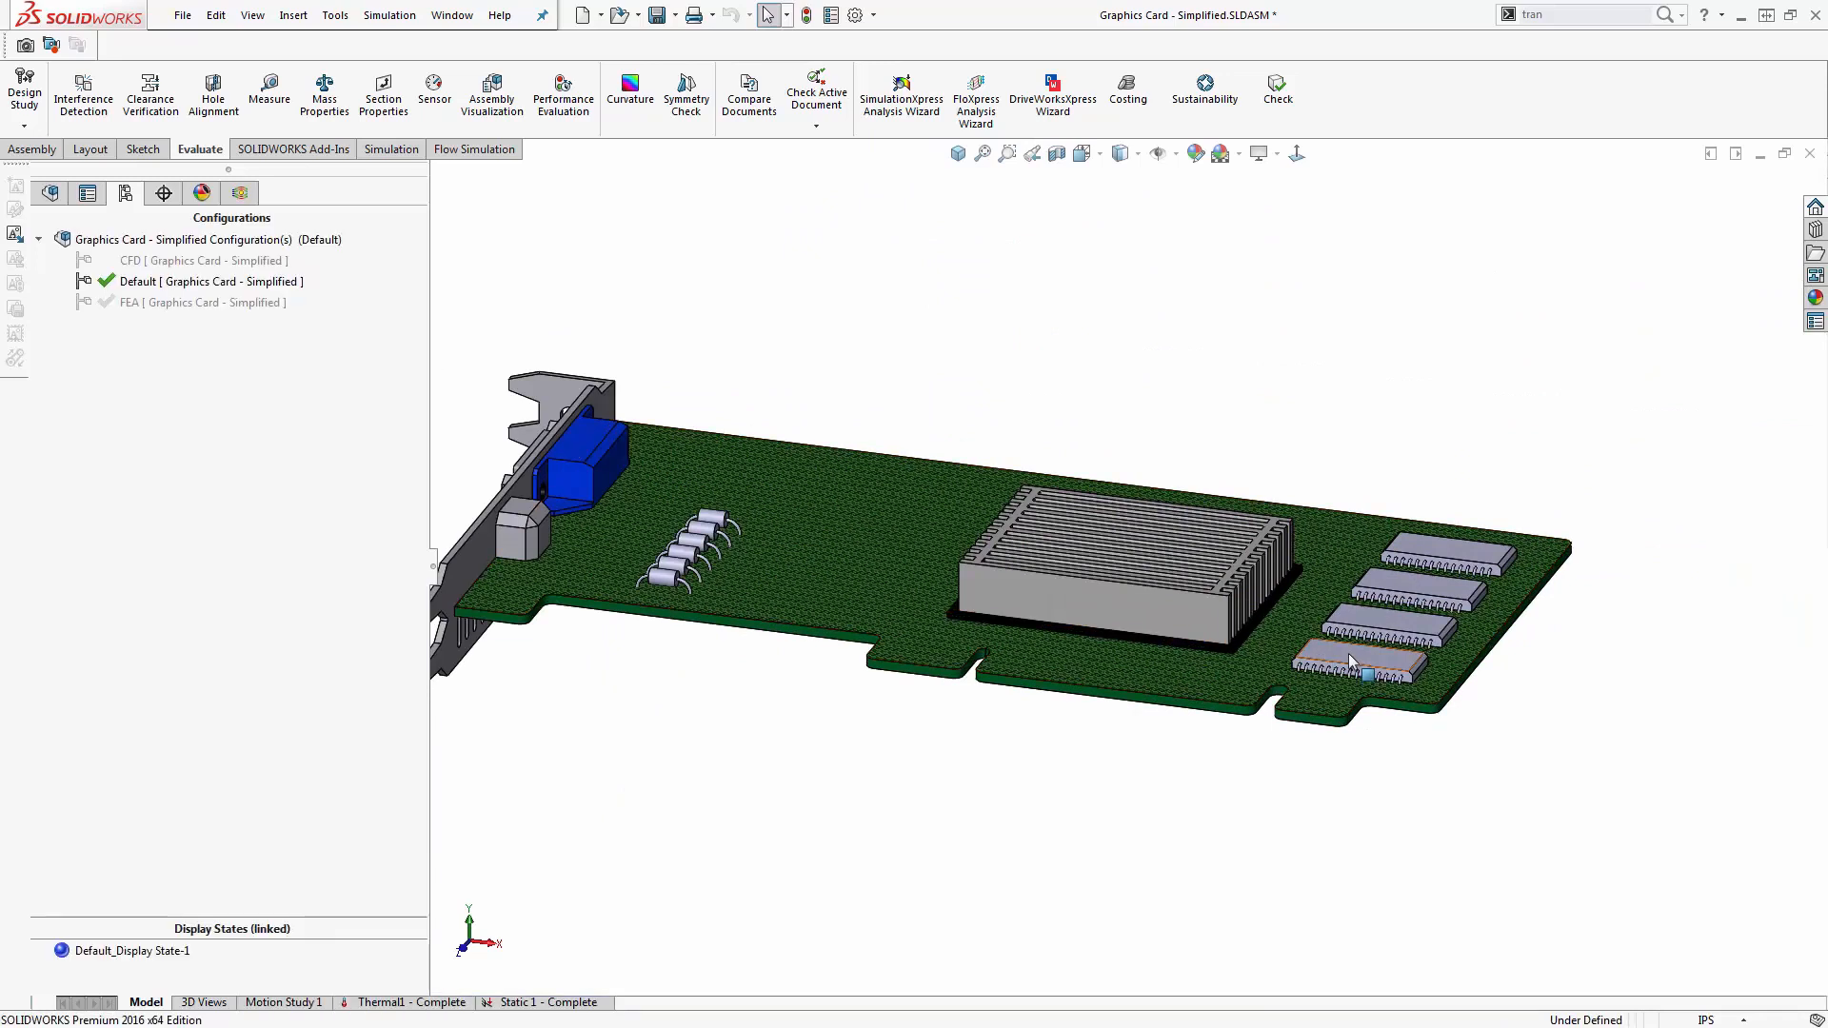
click(1300, 655)
click(1474, 510)
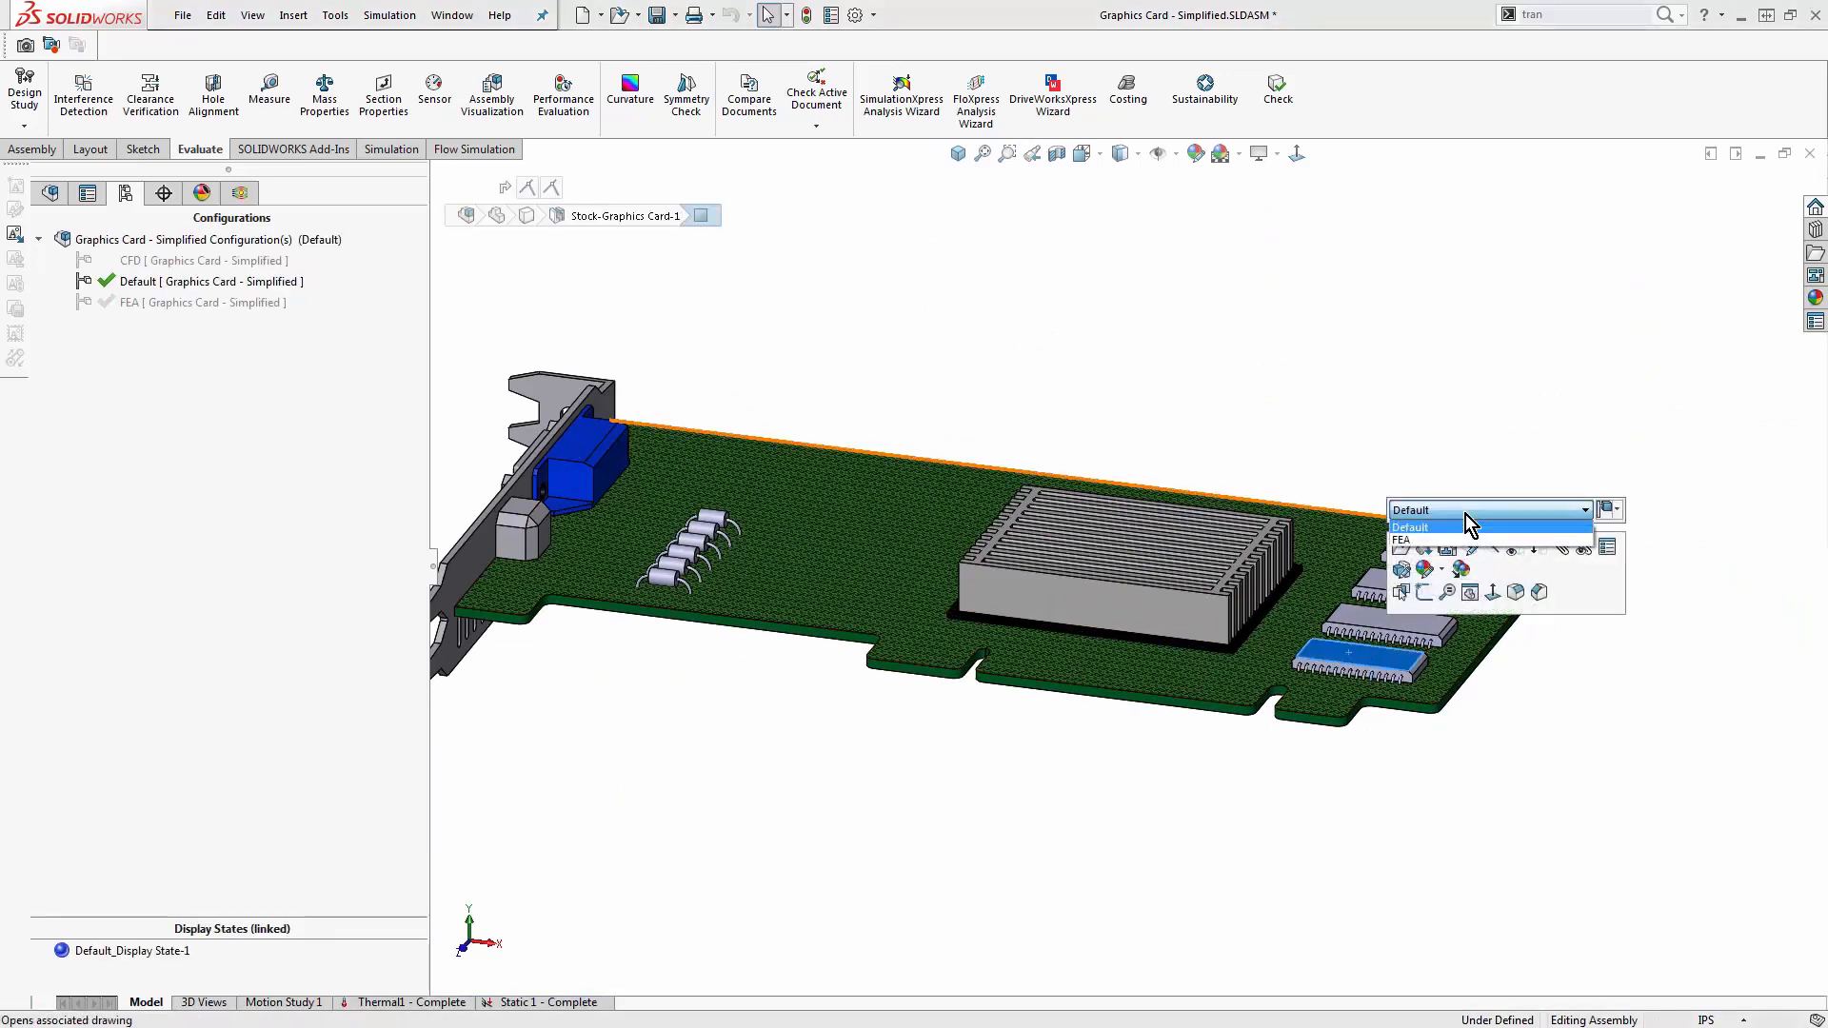
click(1466, 526)
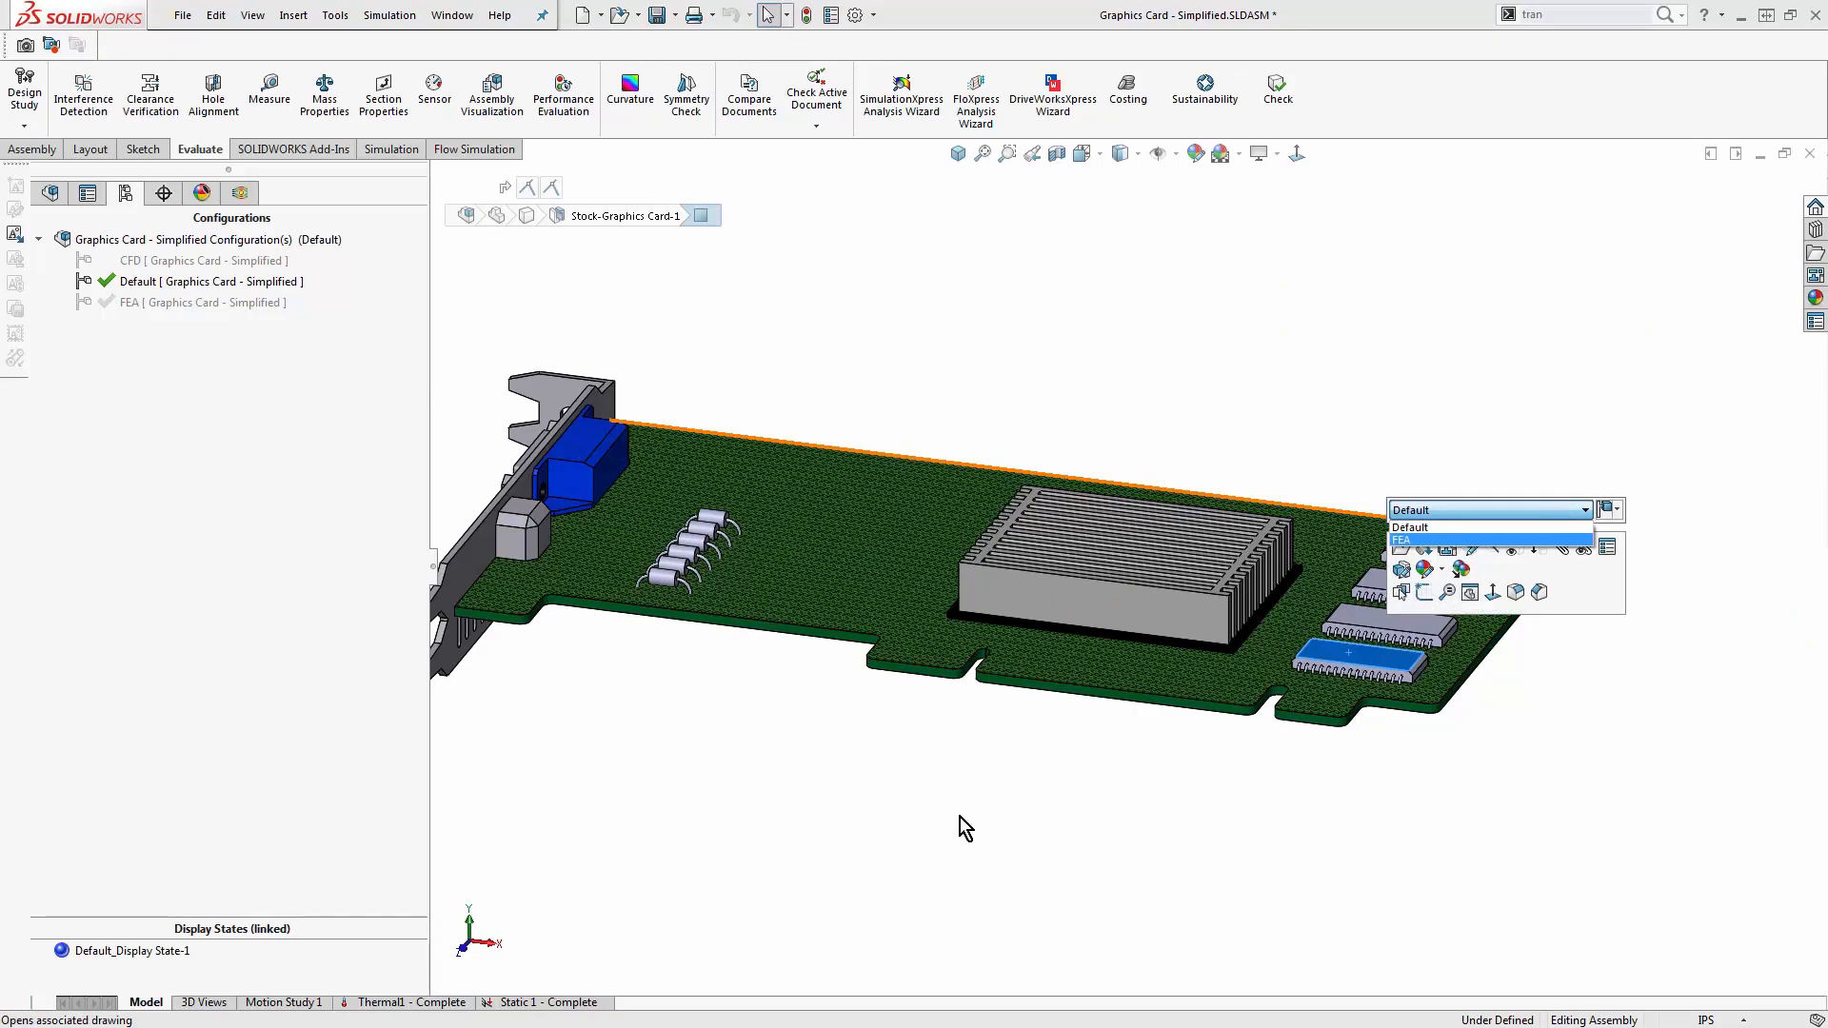
scroll(714, 583, down, 2)
scroll(716, 585, down, 5)
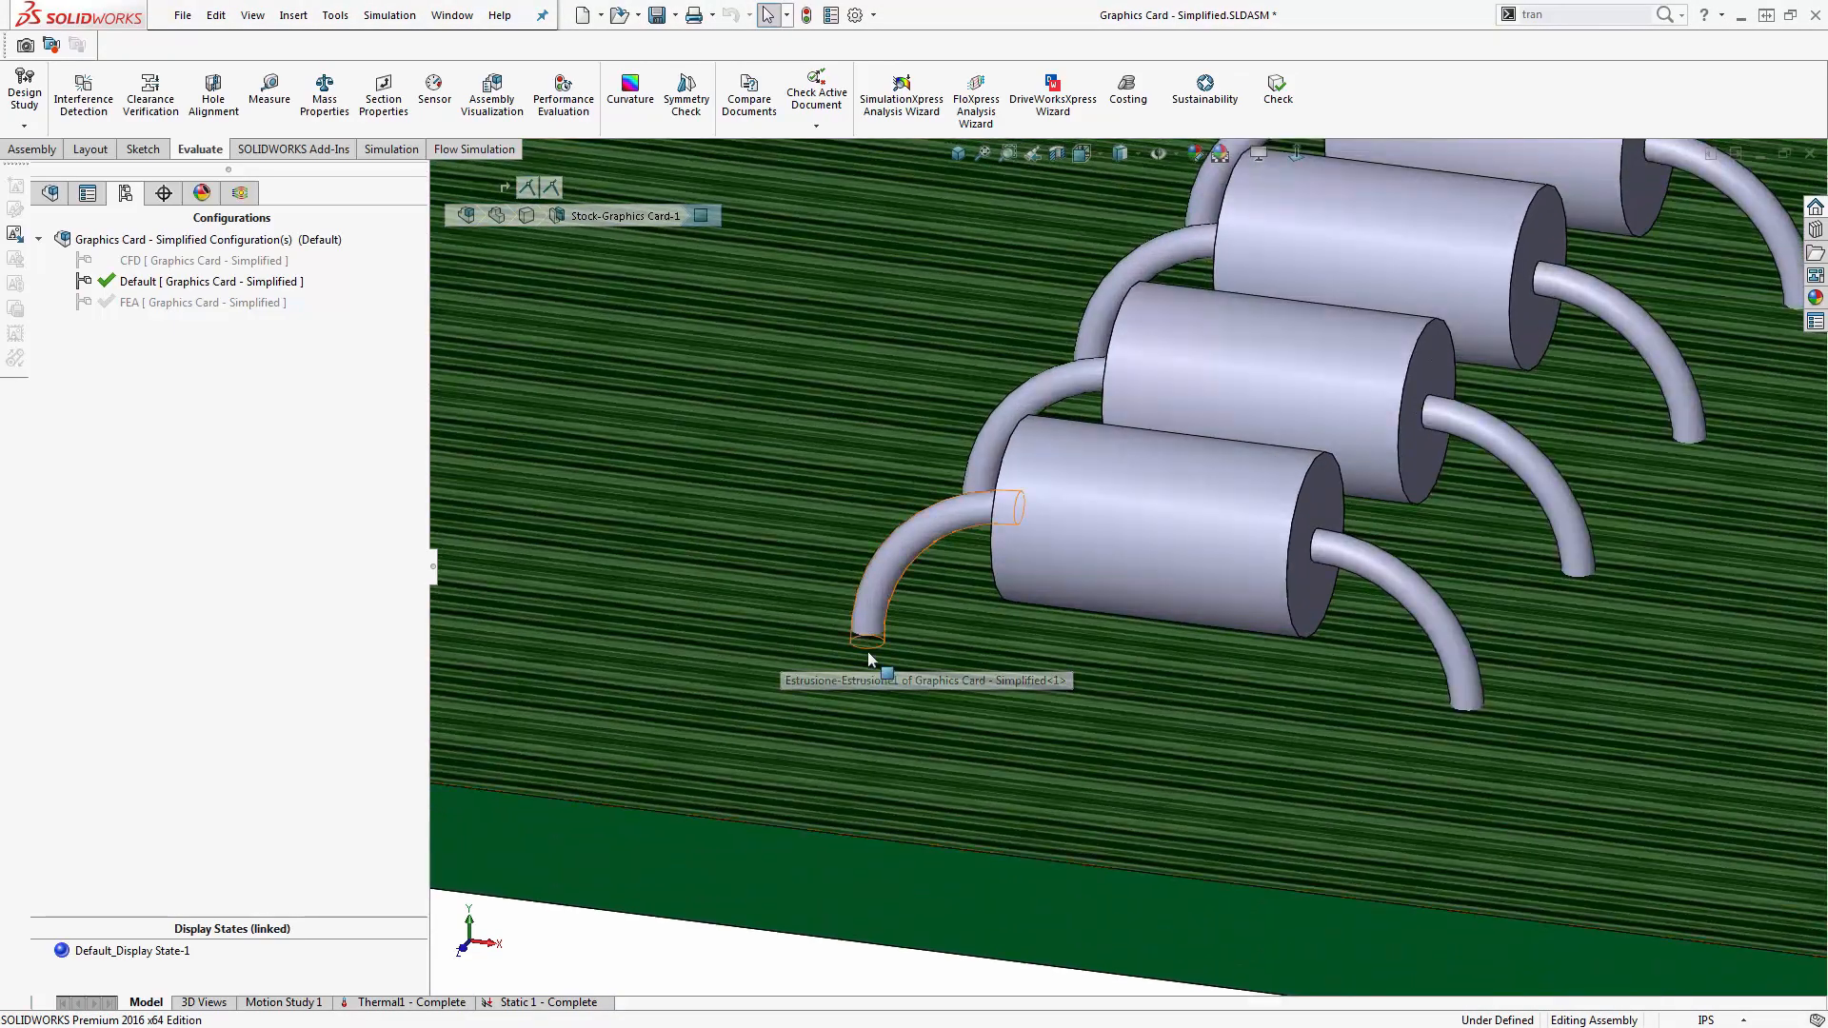
scroll(1110, 720, up, 8)
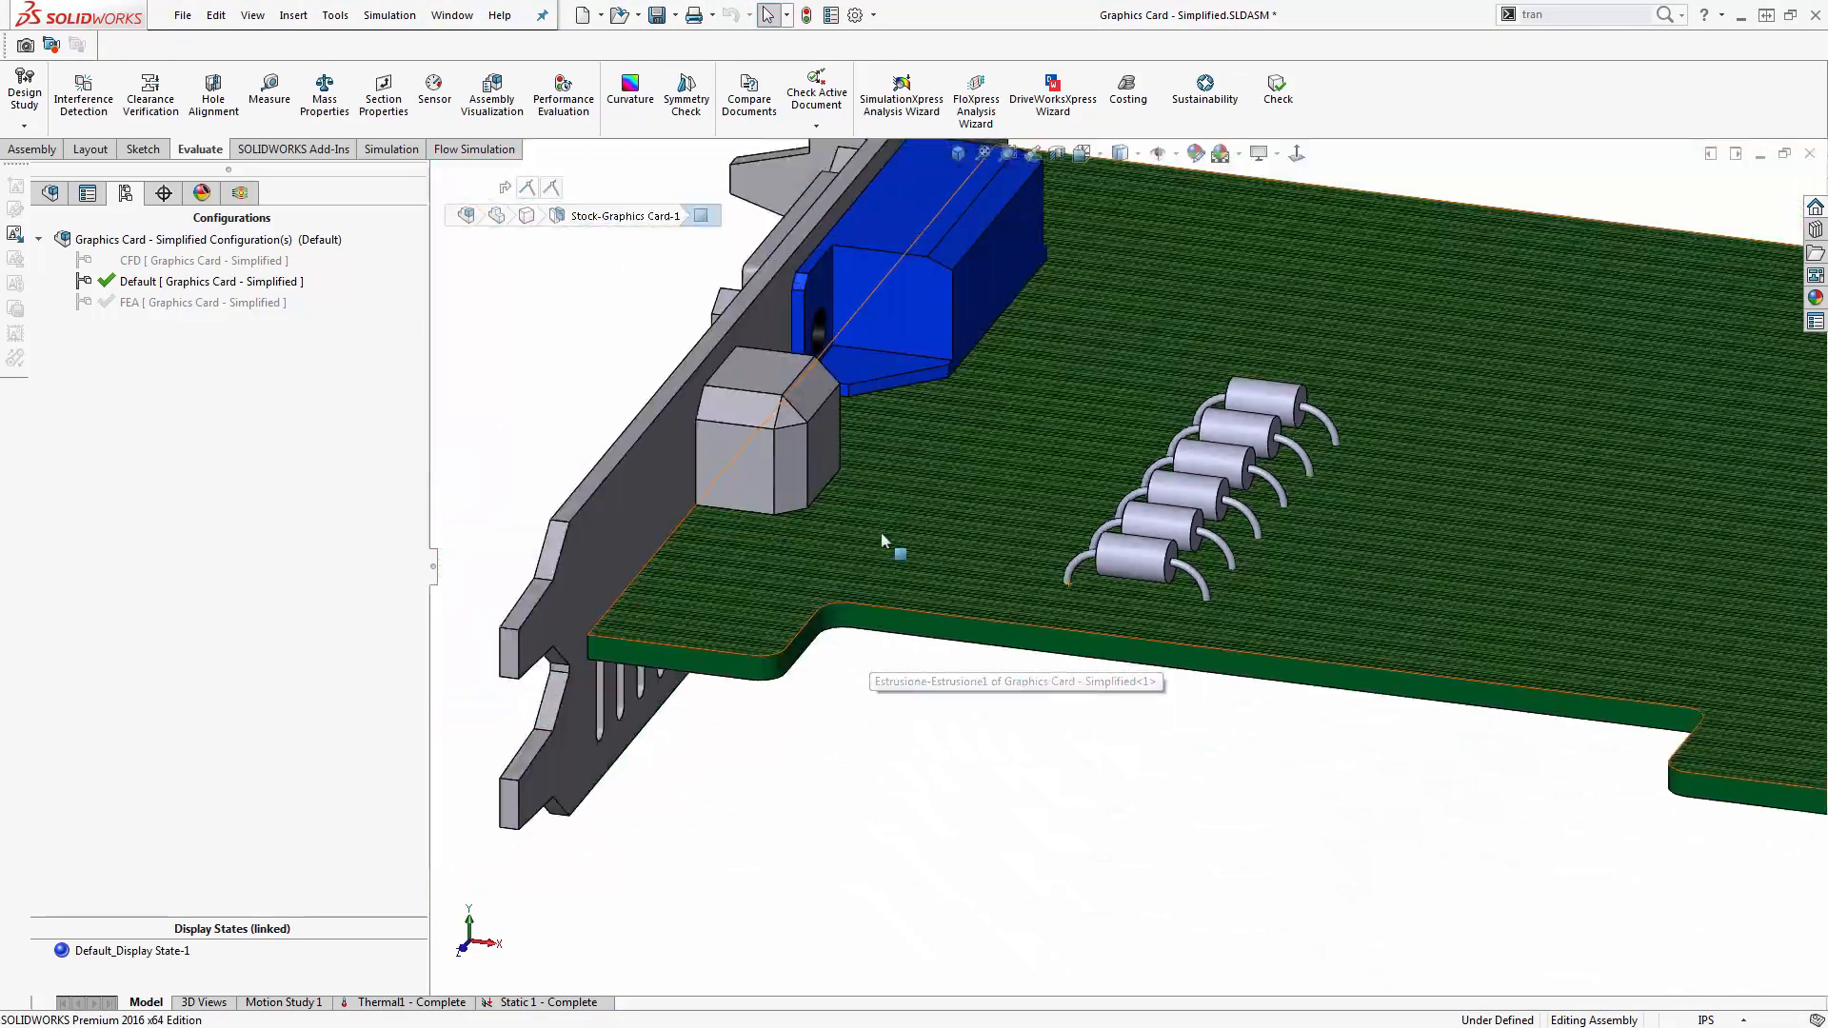
scroll(1110, 759, up, 6)
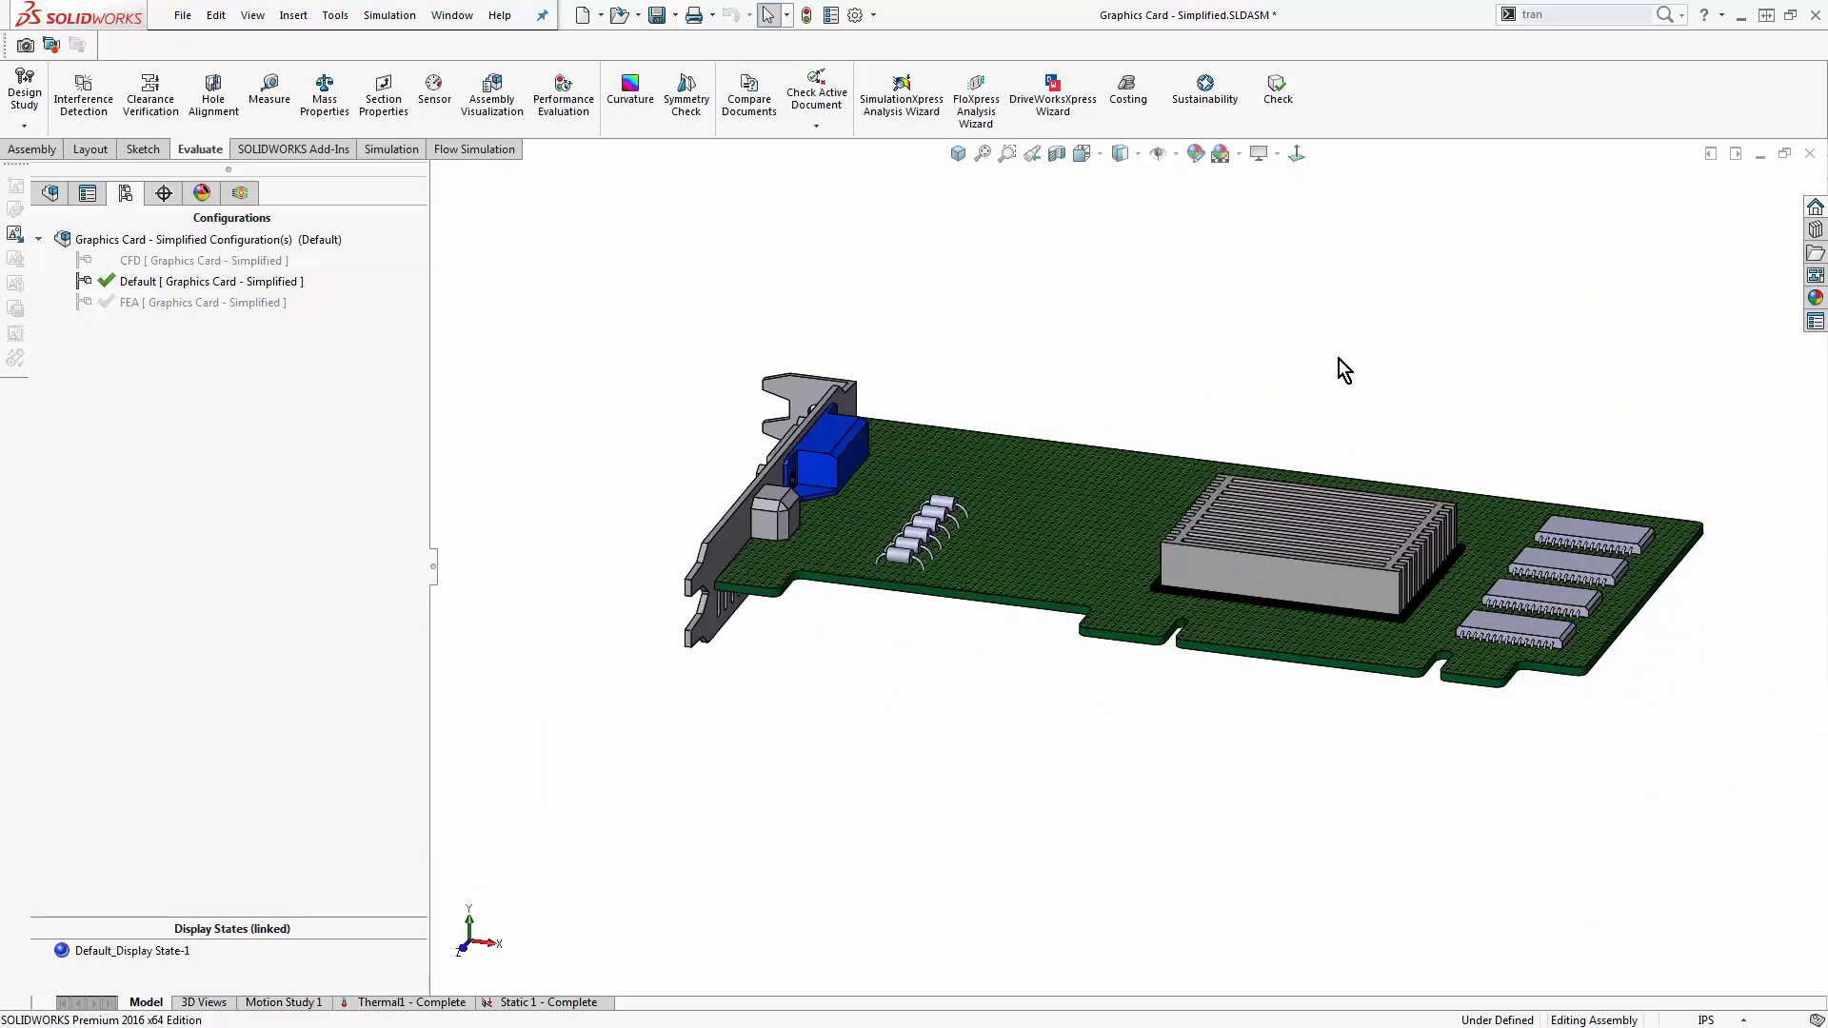
- Activate the FEA configuration of the assembly and inspect the simplified chips, heat sink and bracket
double_click(196, 303)
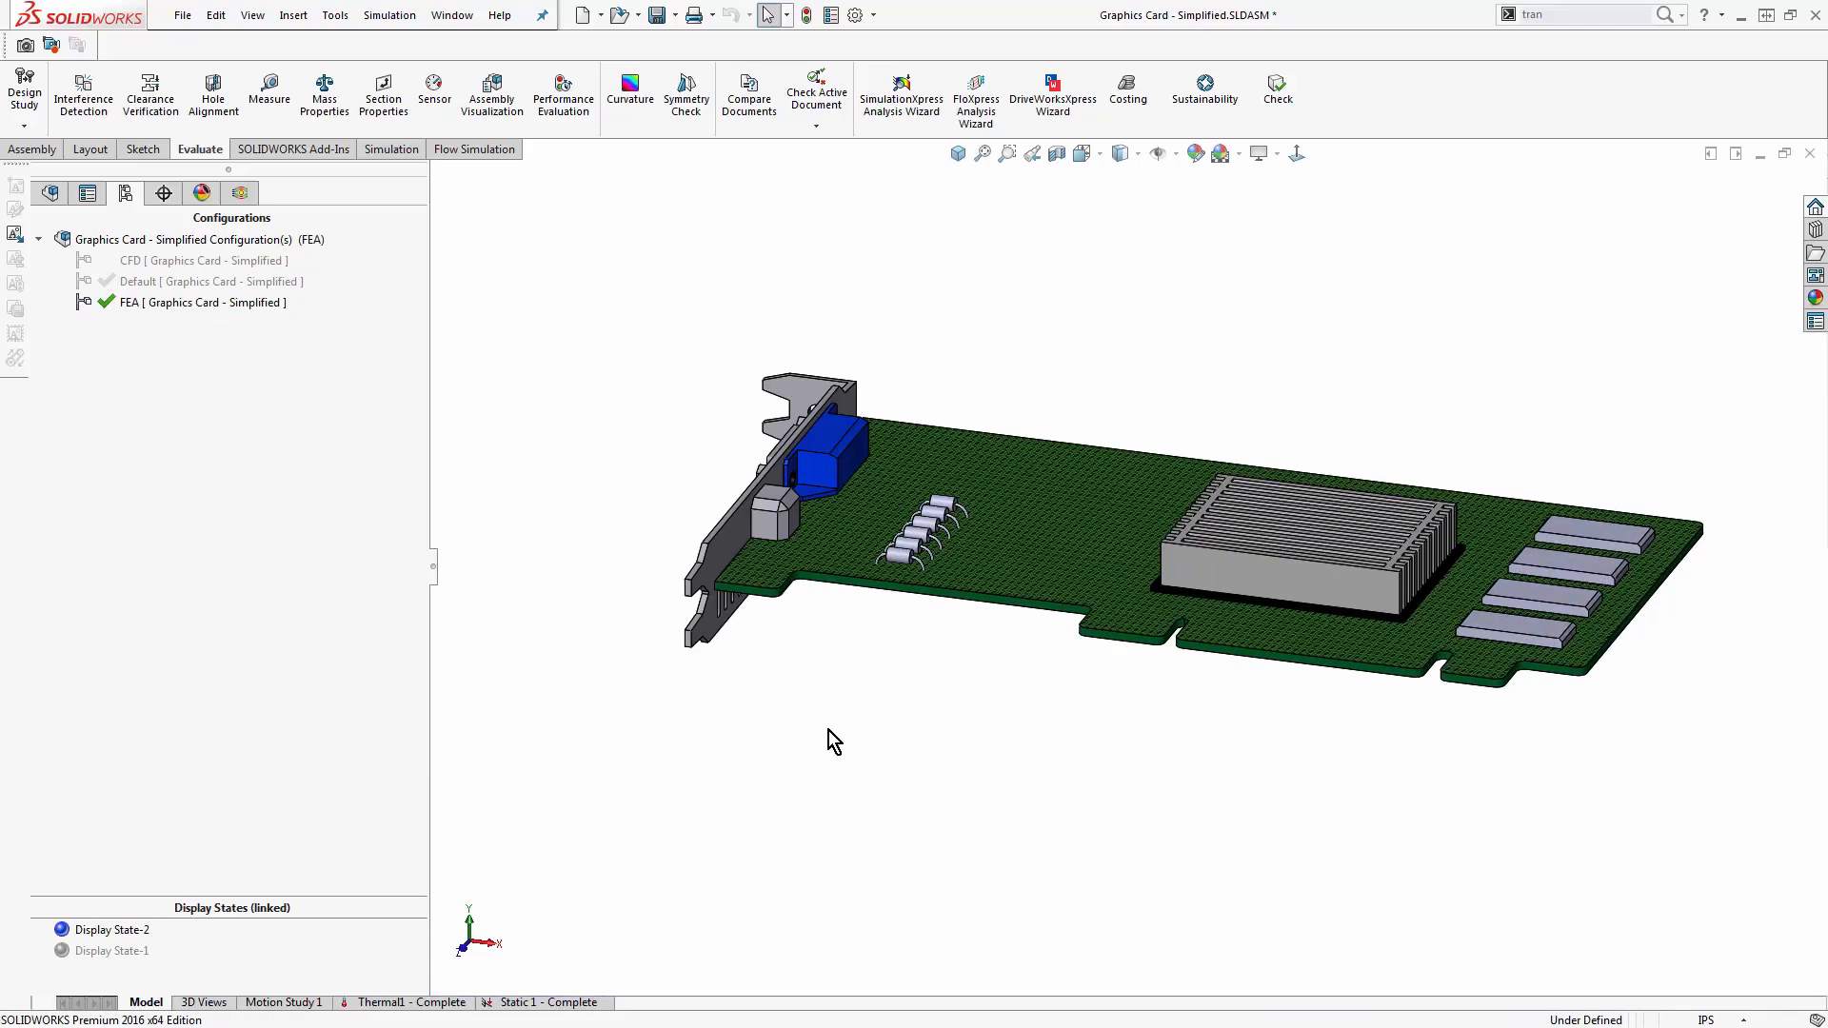
scroll(818, 728, down, 5)
scroll(1602, 650, up, 3)
scroll(1600, 643, up, 3)
middle_drag(1601, 643, 1535, 614)
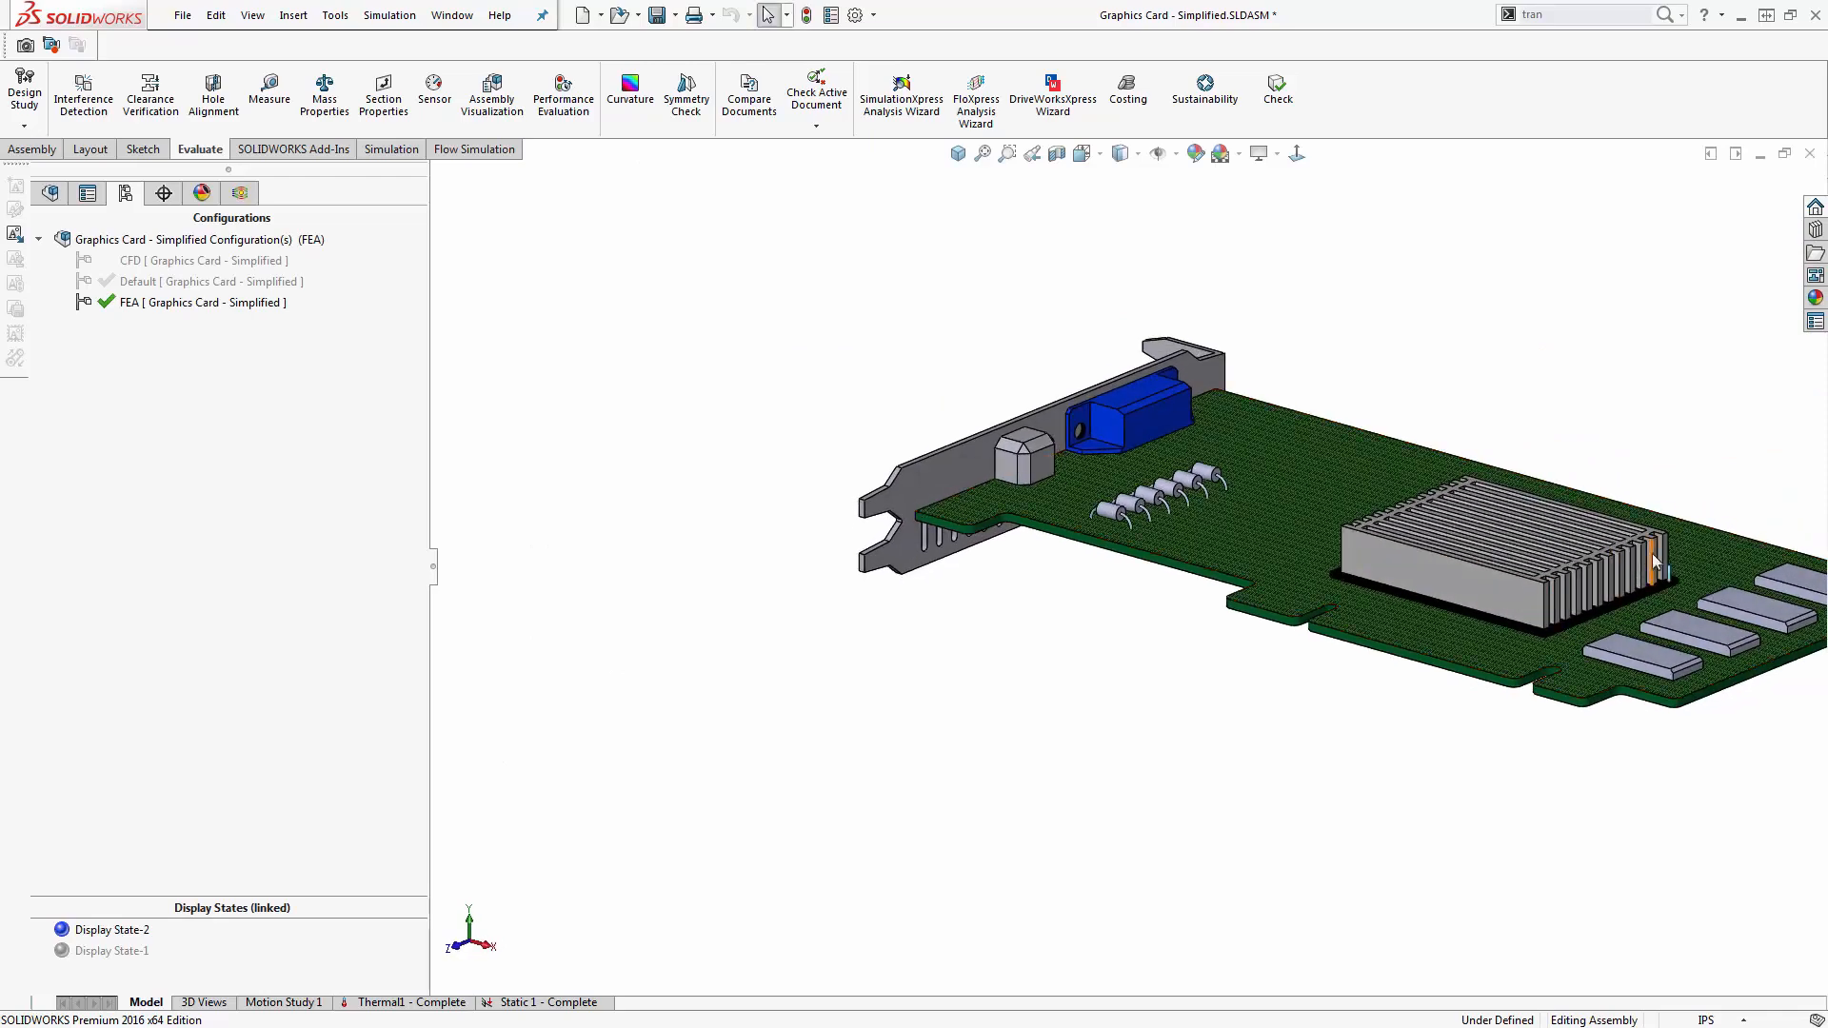
scroll(1655, 559, down, 3)
middle_drag(764, 422, 804, 430)
key(f)
- Create a new thermal simulation study for the FEA configuration
click(391, 149)
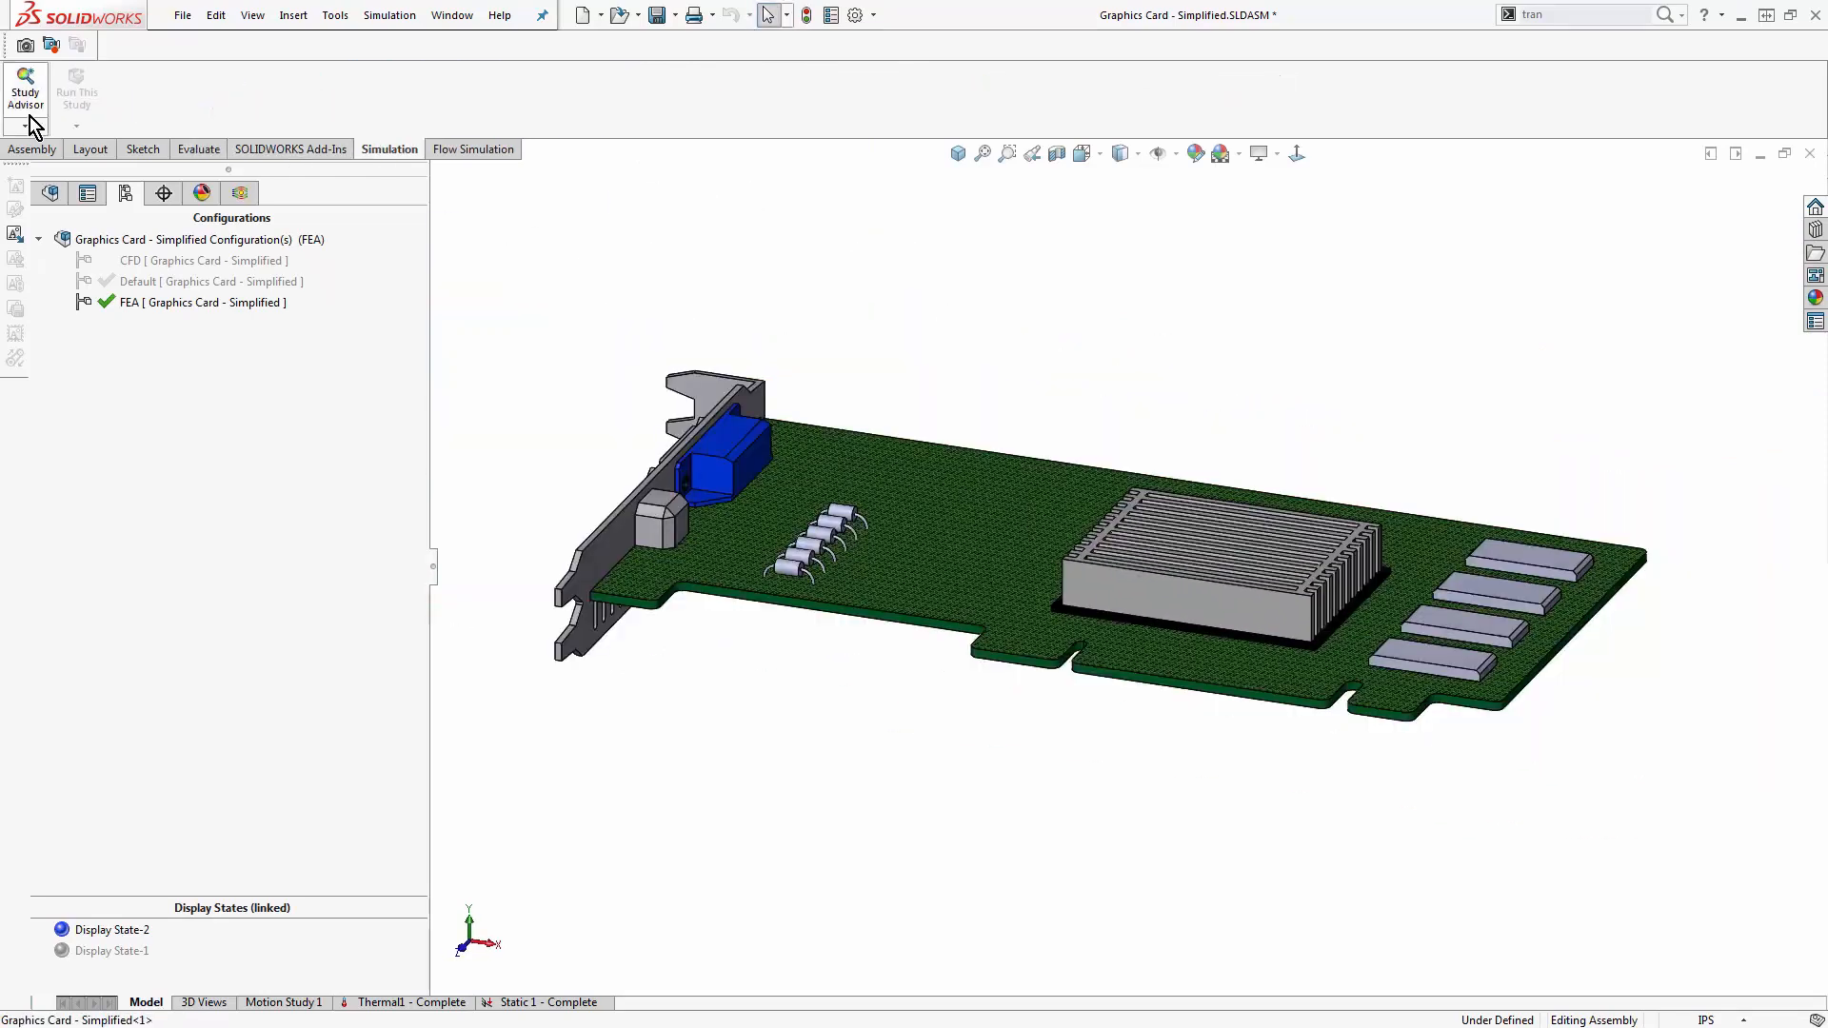
click(29, 130)
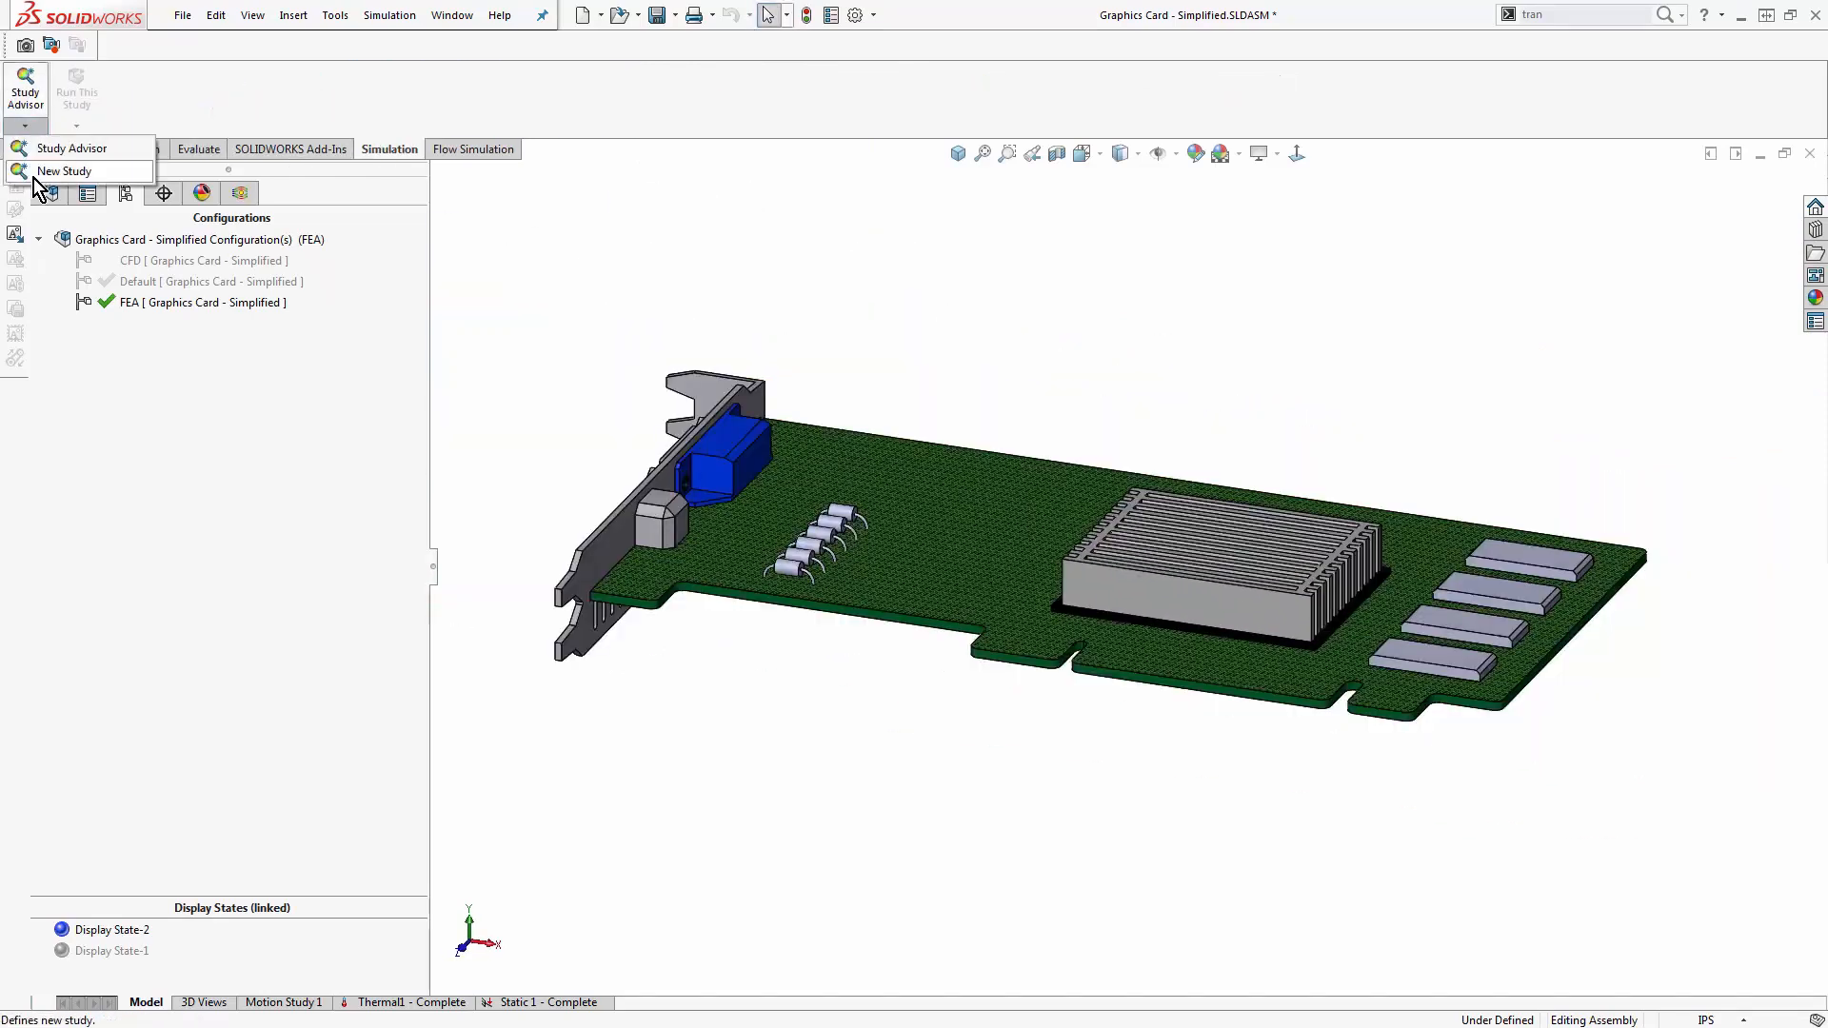
click(43, 163)
click(50, 455)
click(43, 248)
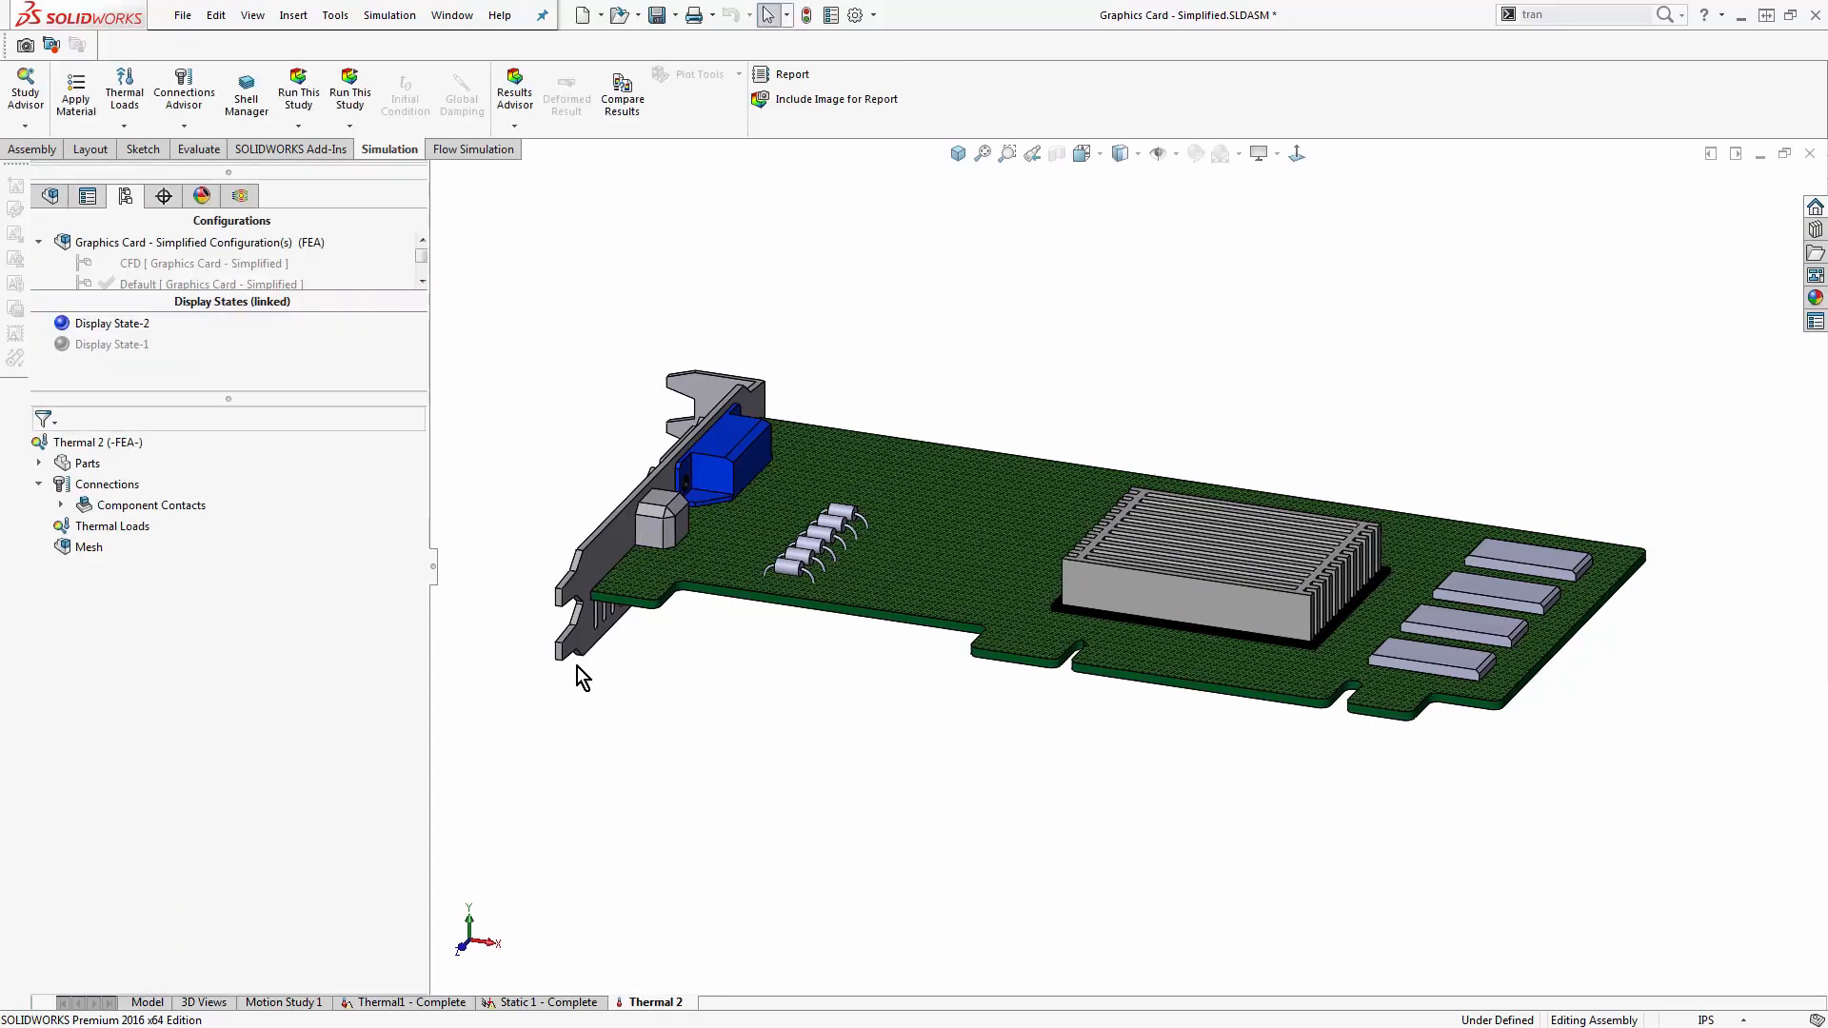
- Exclude Resistor-1 through Resistor-6 from the analysis in the Thermal 2 study
scroll(771, 552, down, 5)
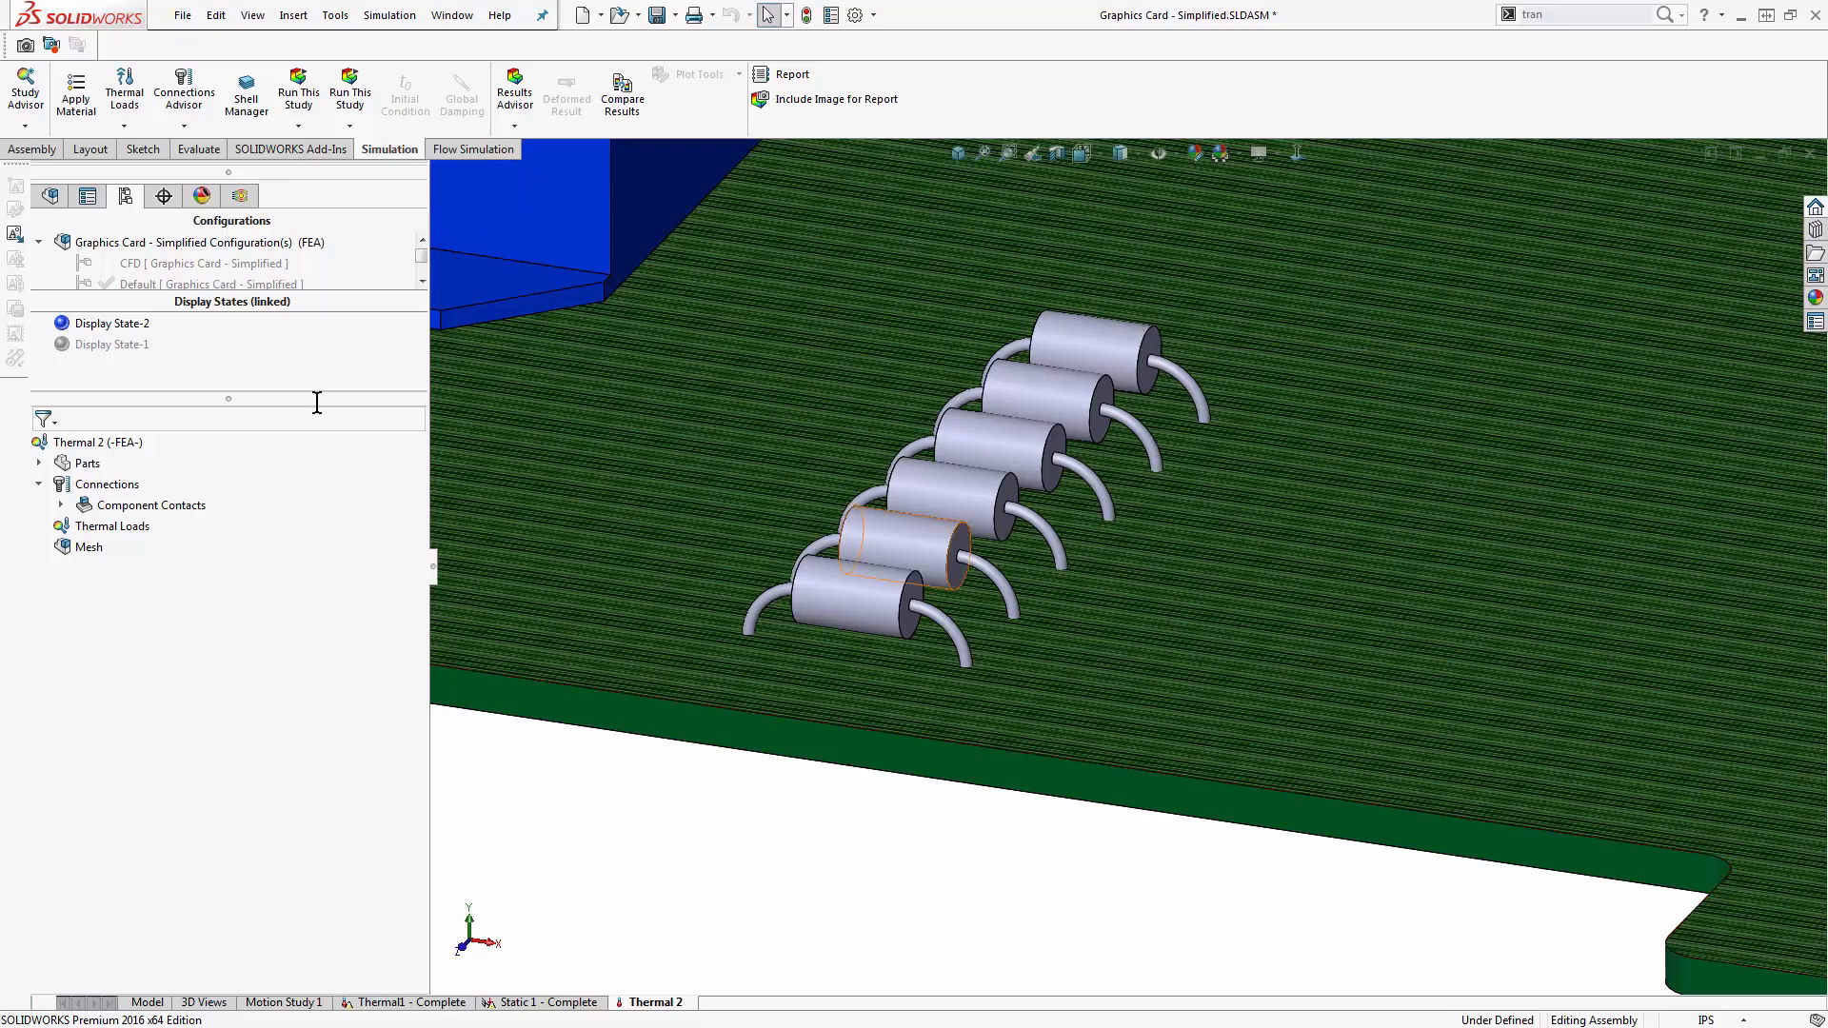
click(38, 462)
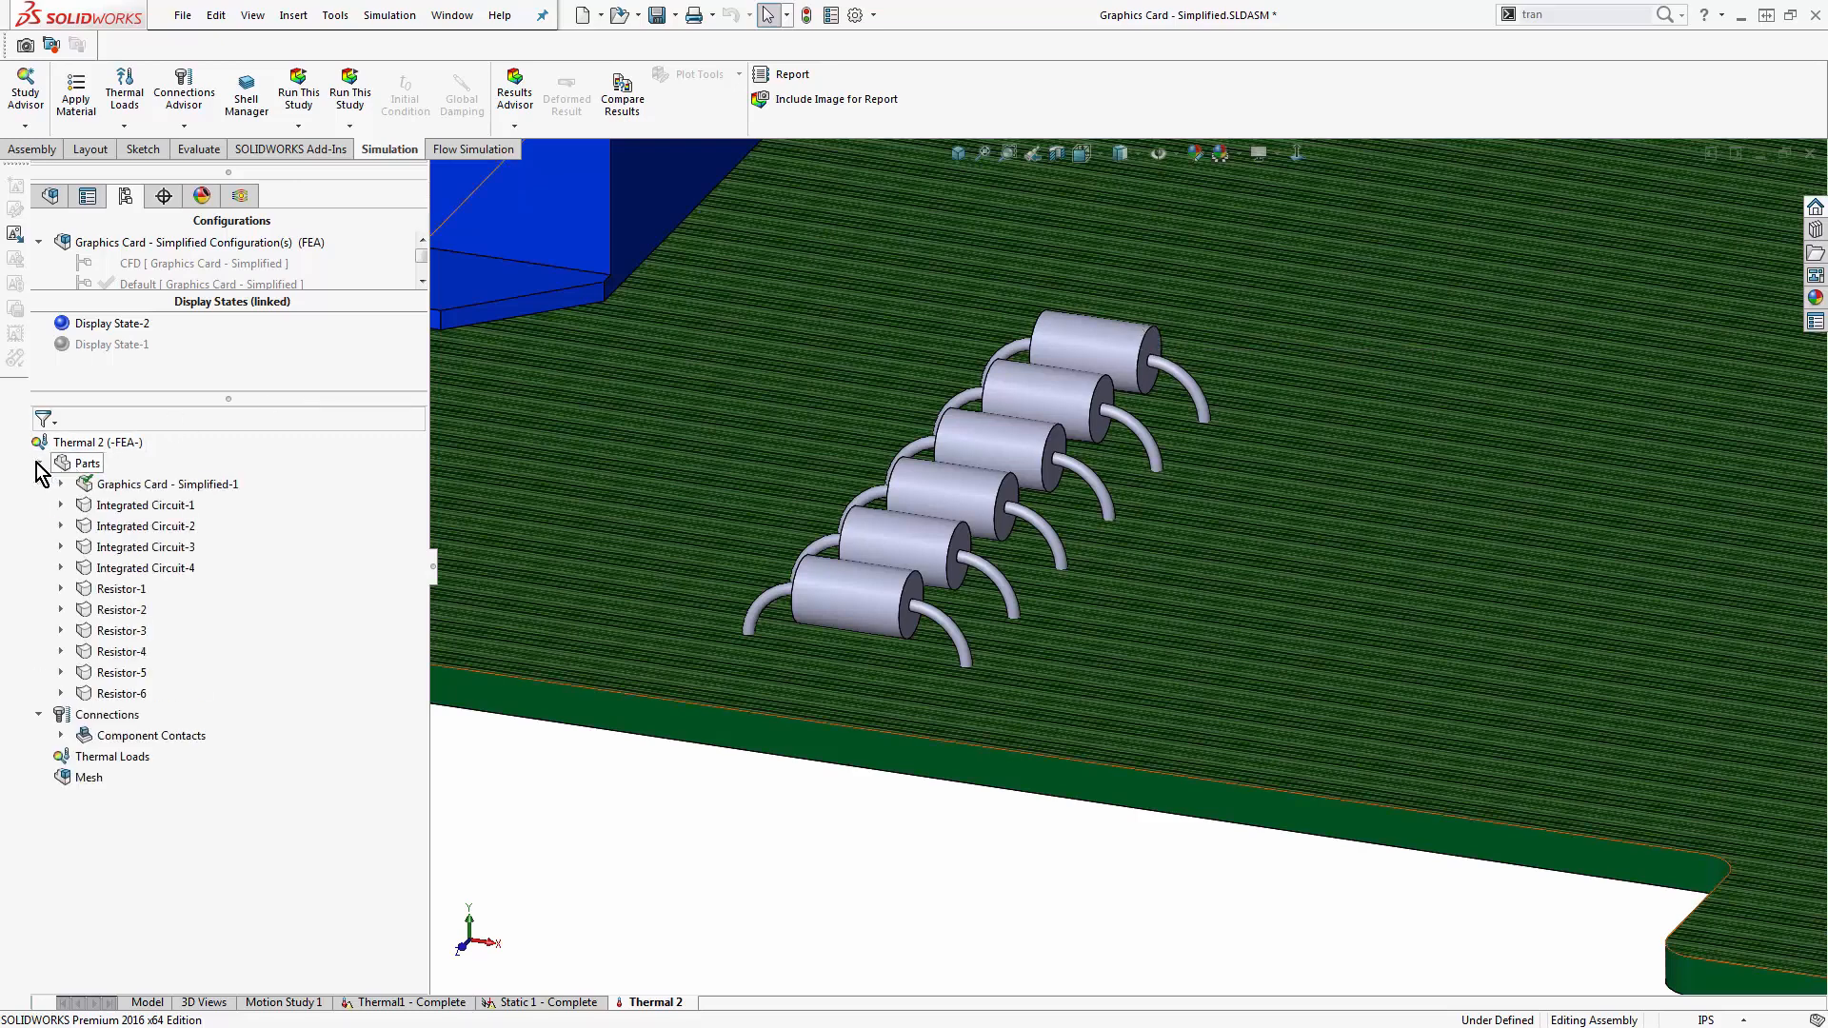
click(121, 590)
shift+click(121, 694)
right_click(121, 694)
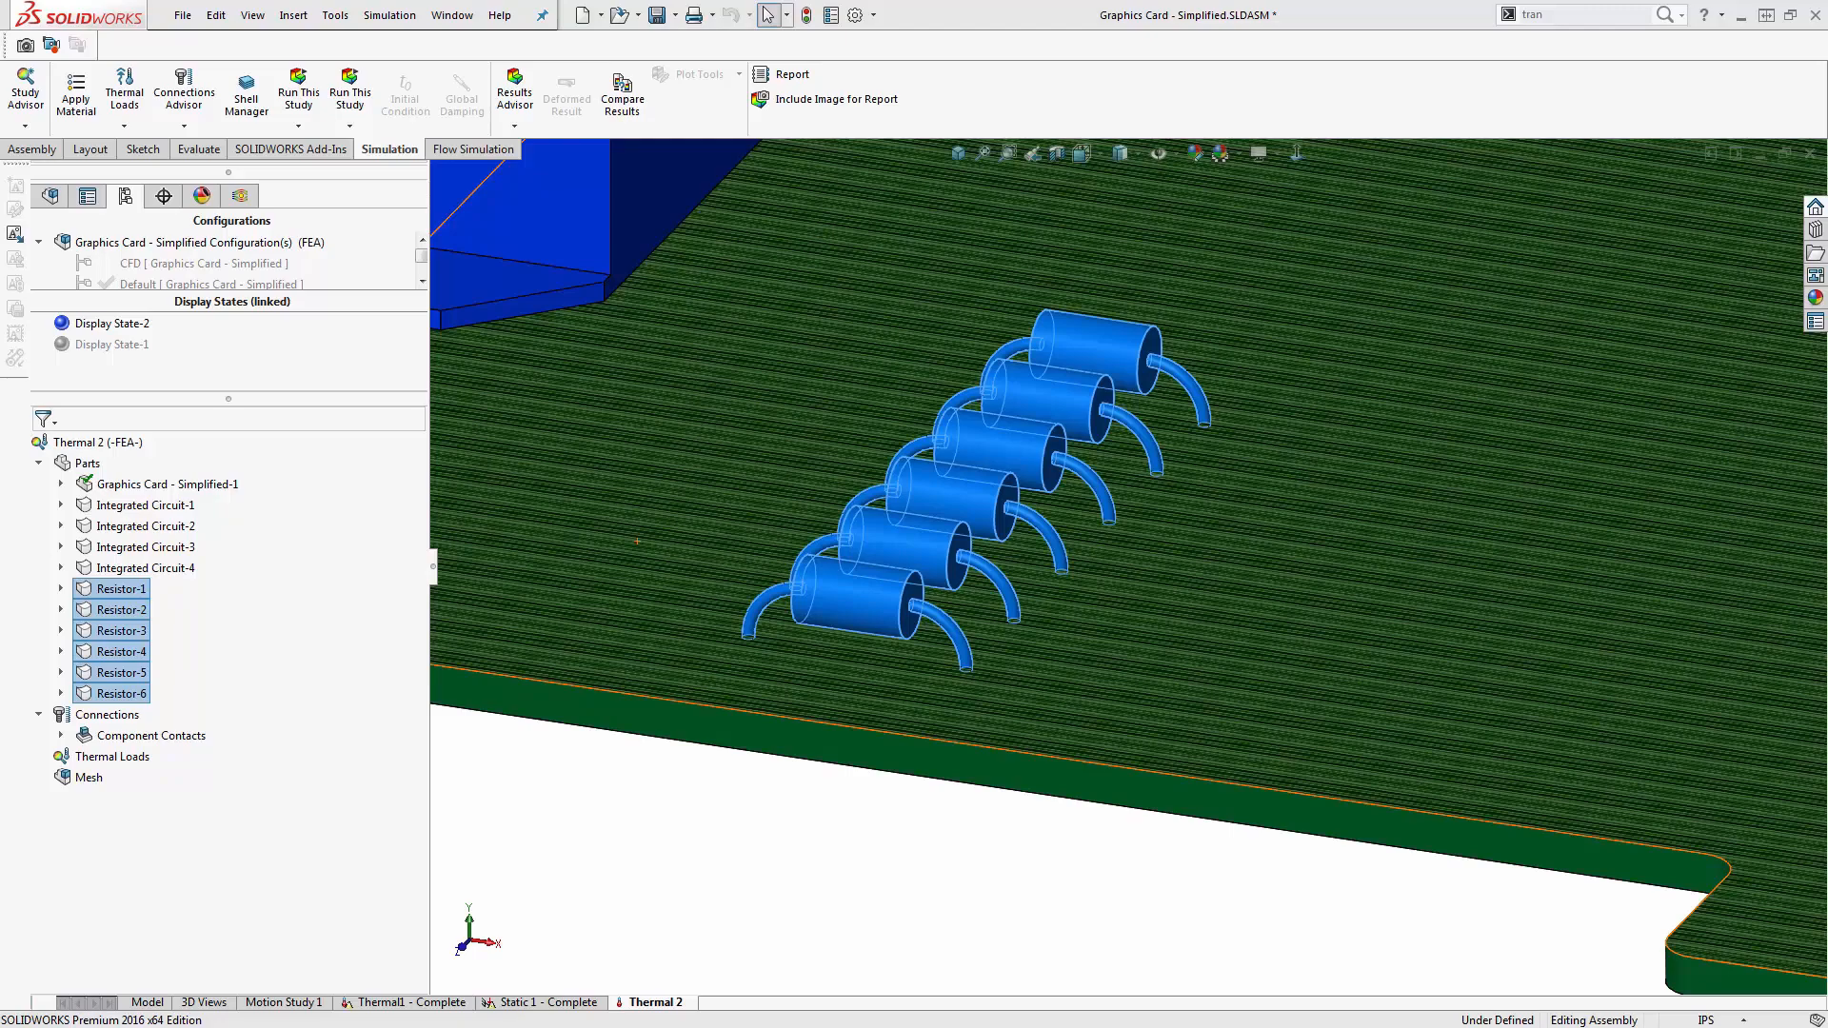
- Copy the parts' material assignments from the Thermal1 - Complete study into the Thermal 2 study
scroll(980, 599, up, 9)
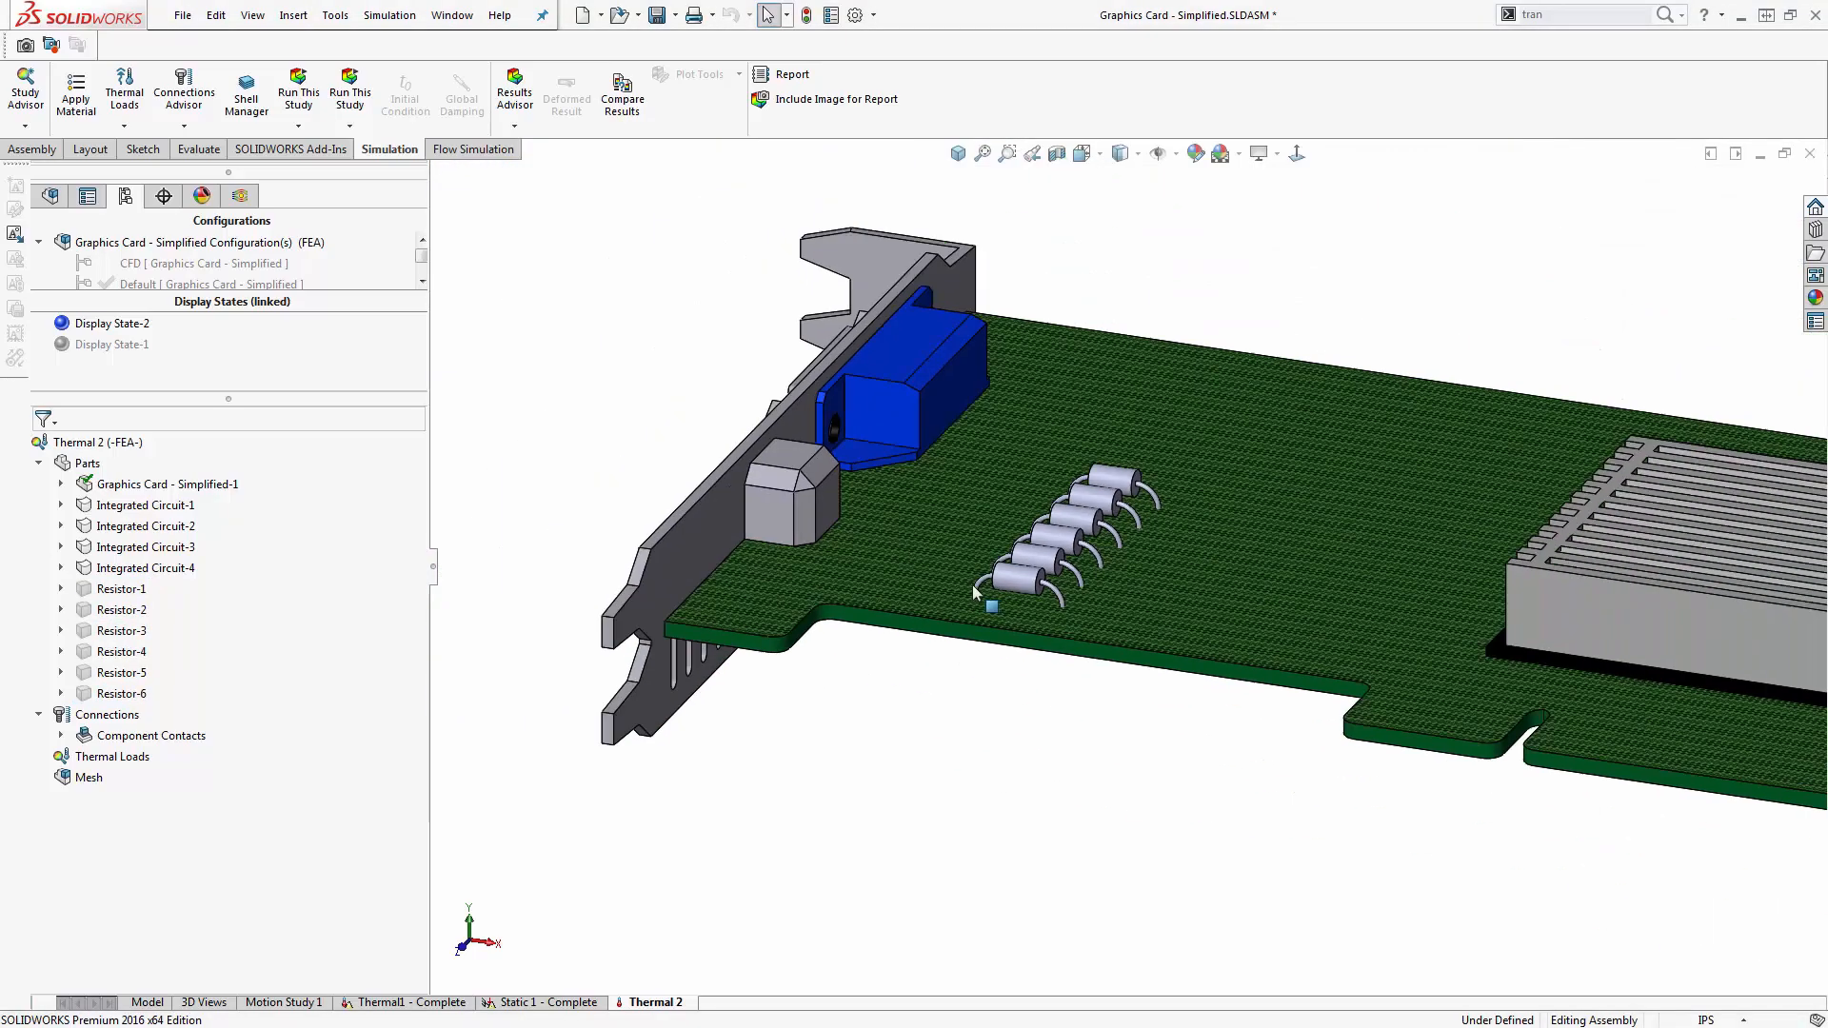
scroll(1648, 591, down, 2)
scroll(952, 557, down, 5)
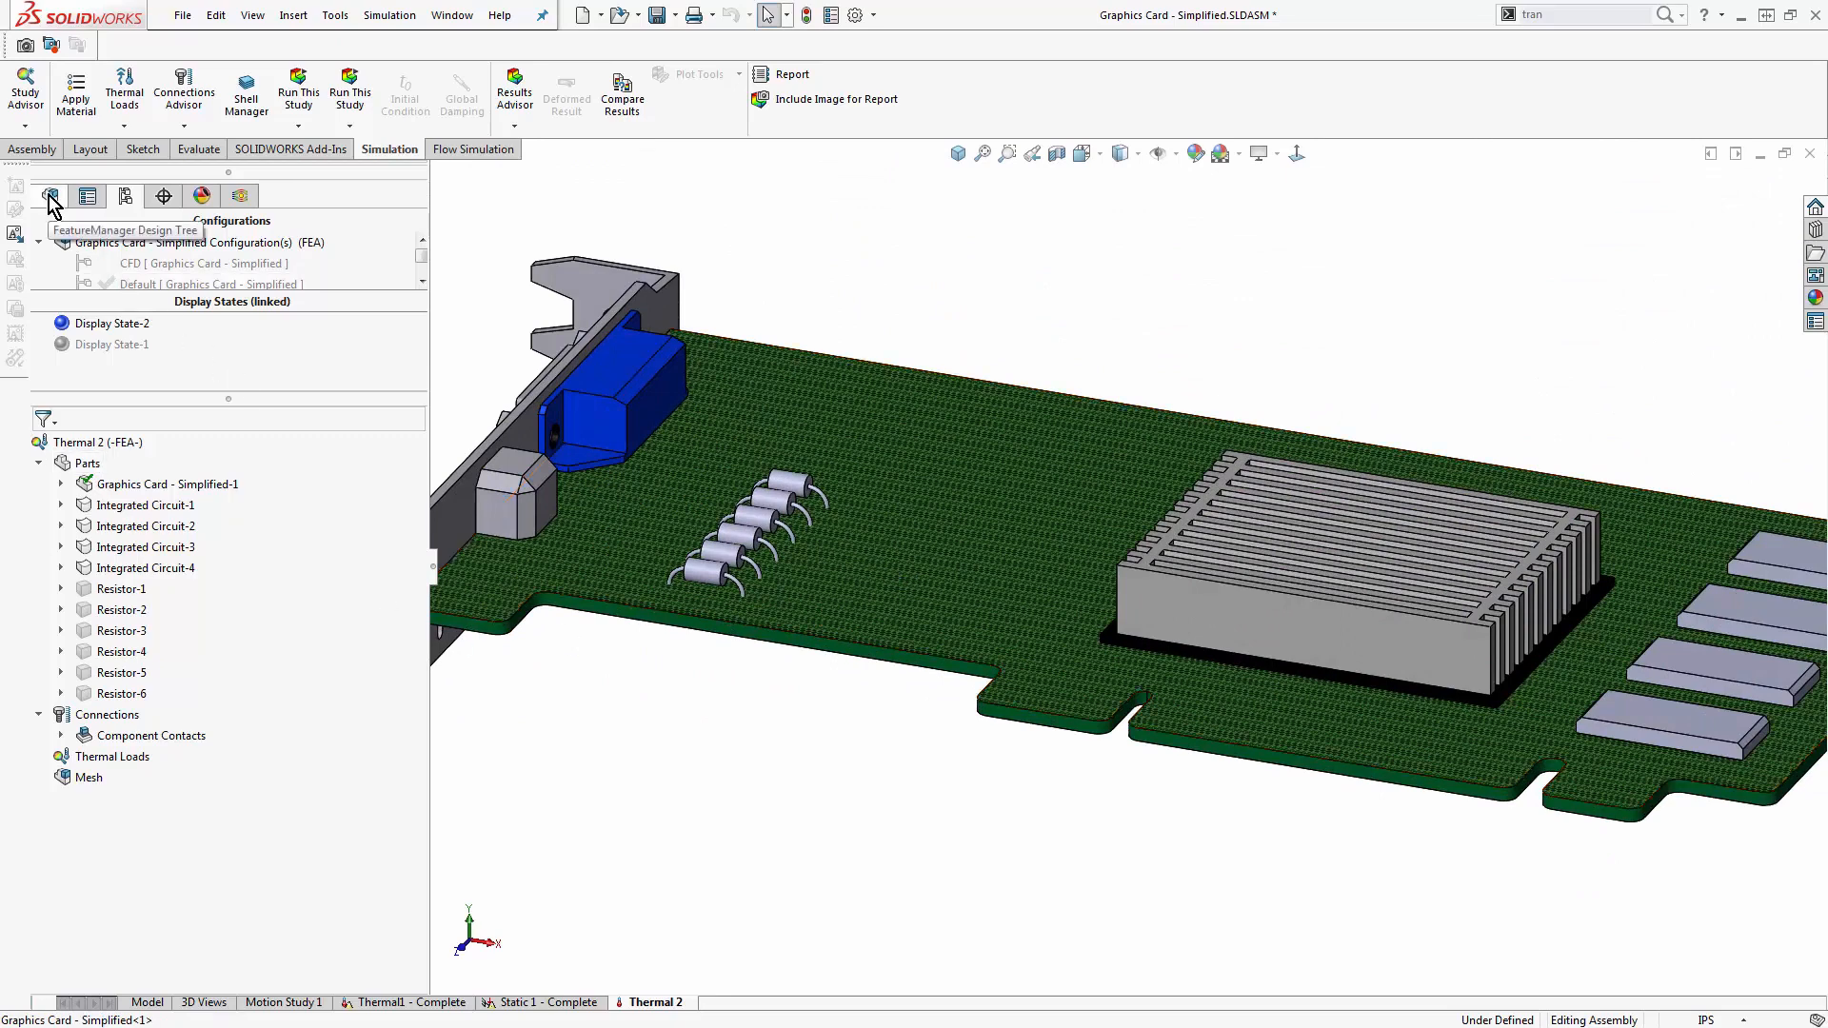
middle_drag(706, 752, 712, 729)
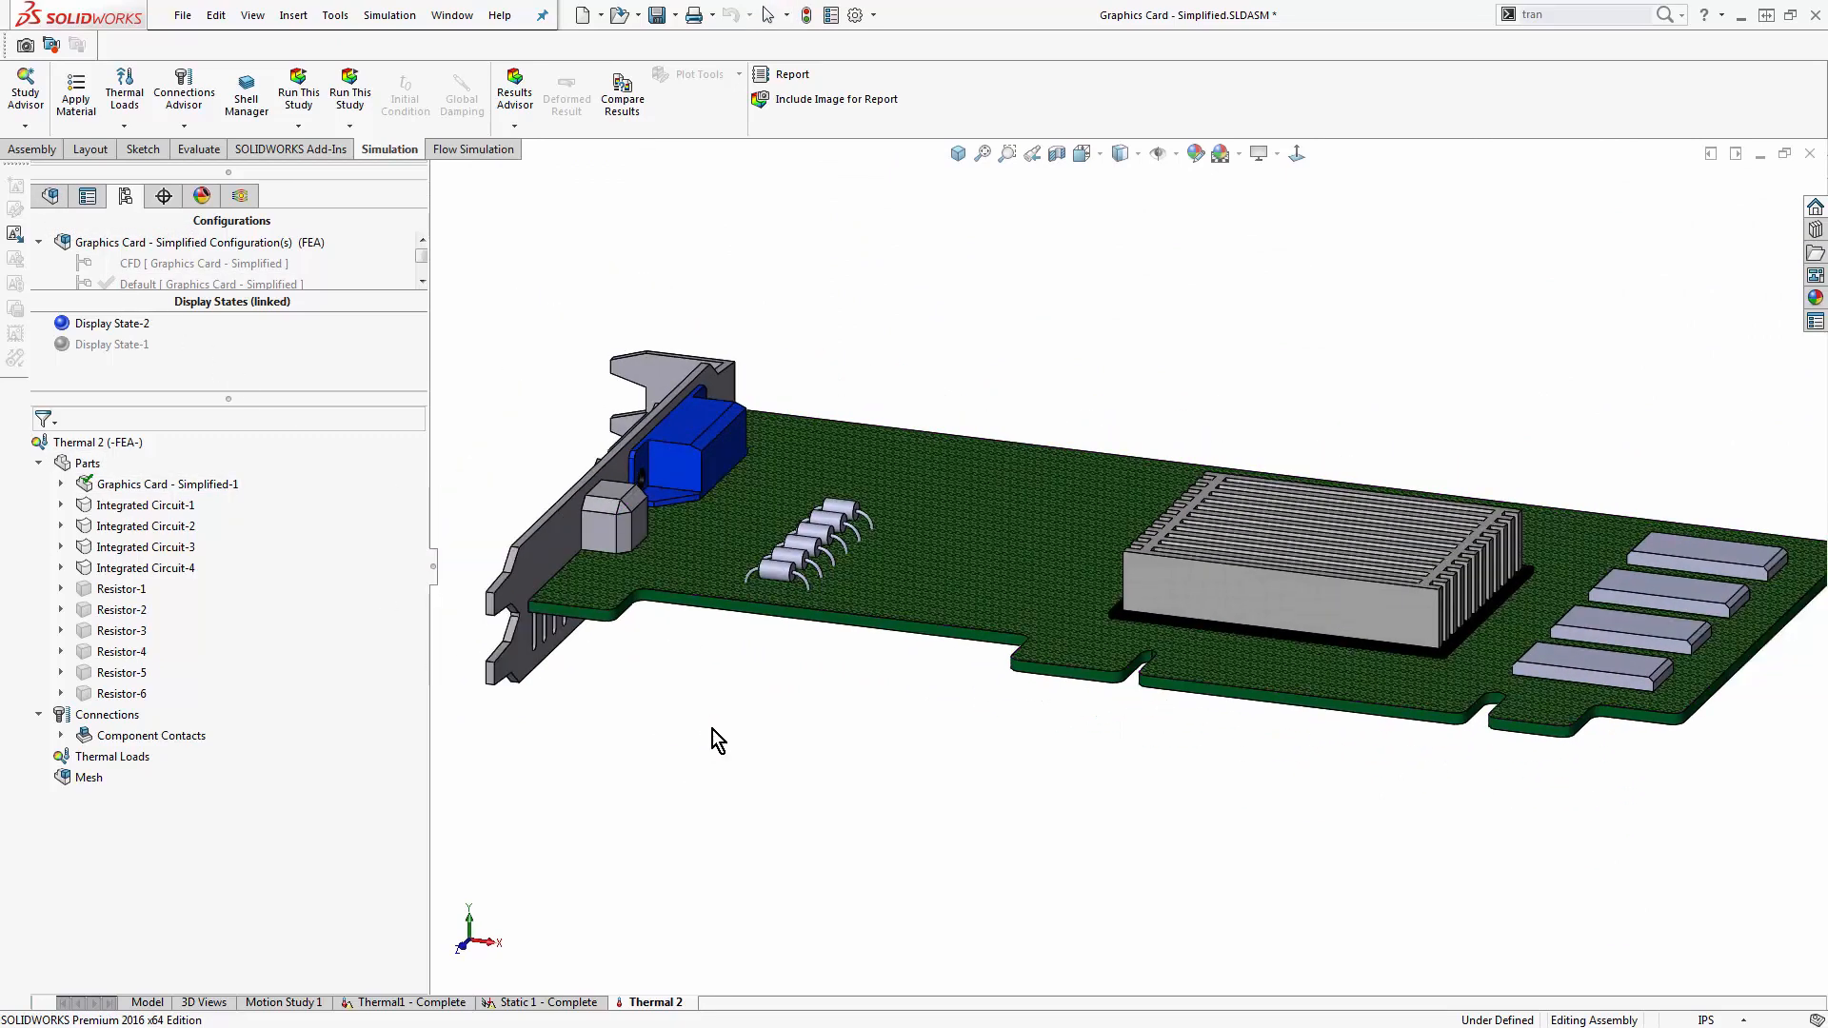
click(395, 1002)
click(88, 503)
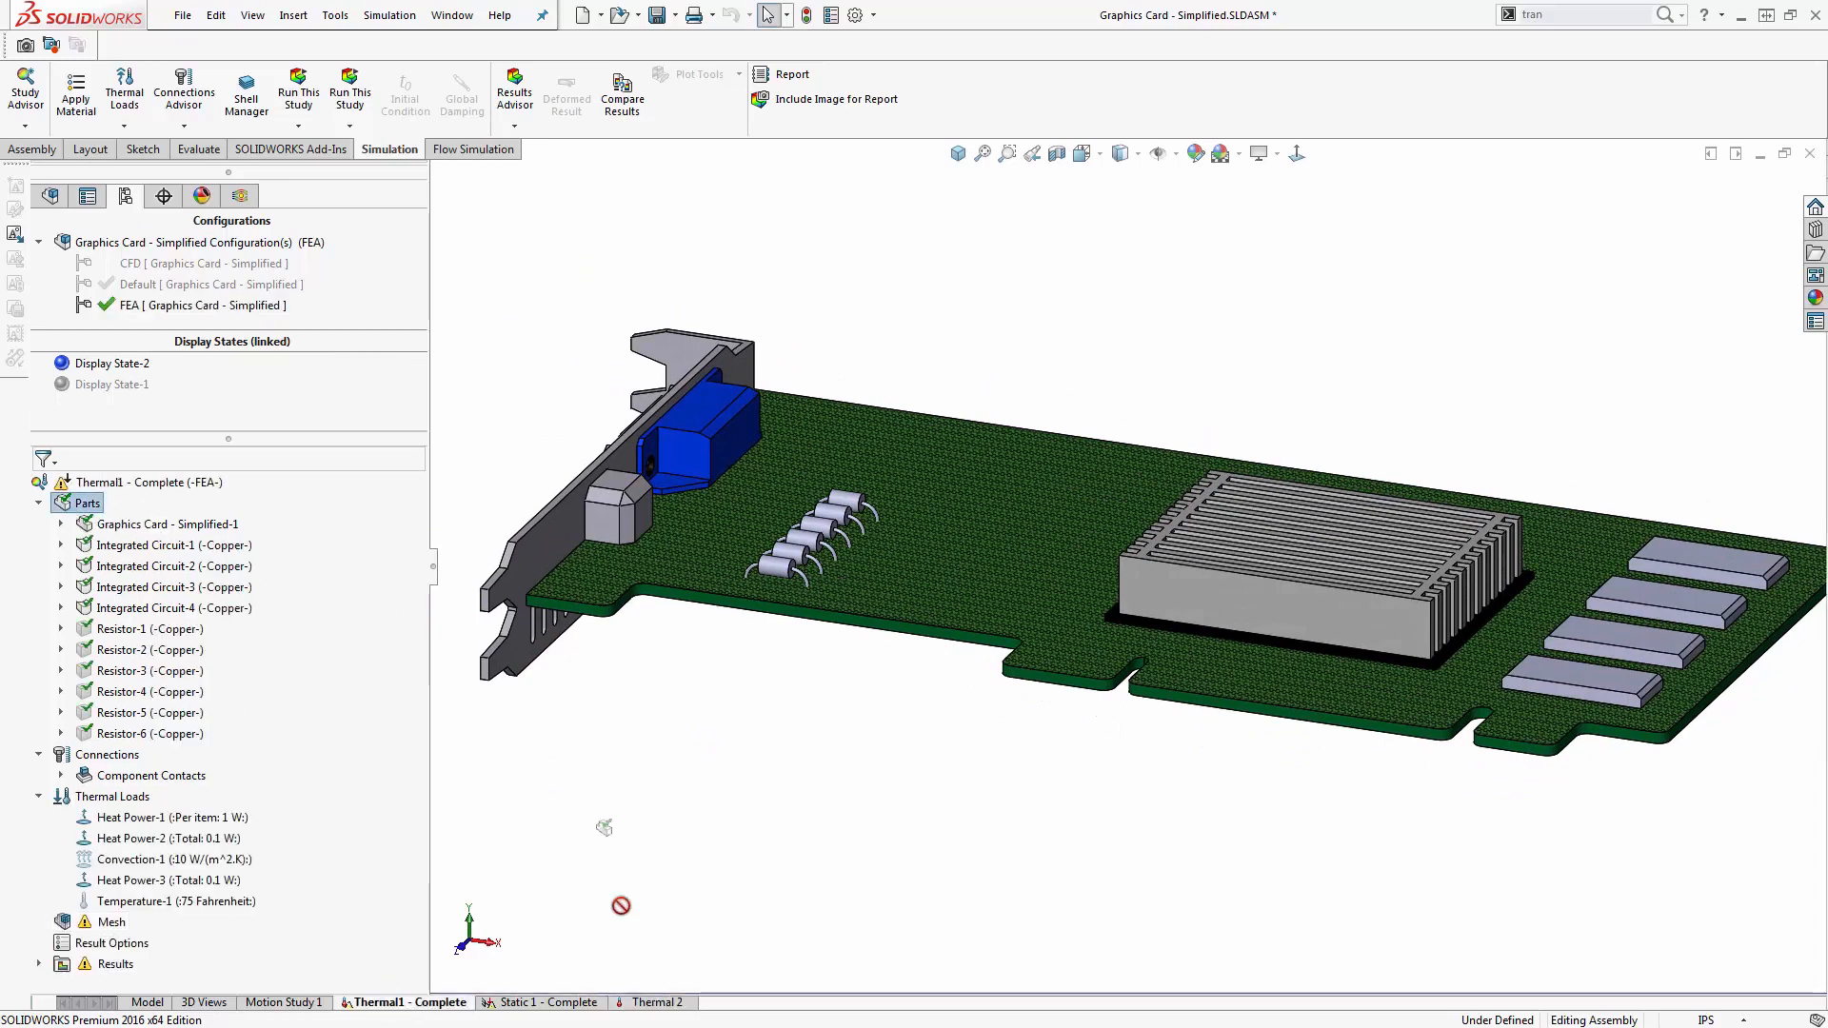
click(643, 1003)
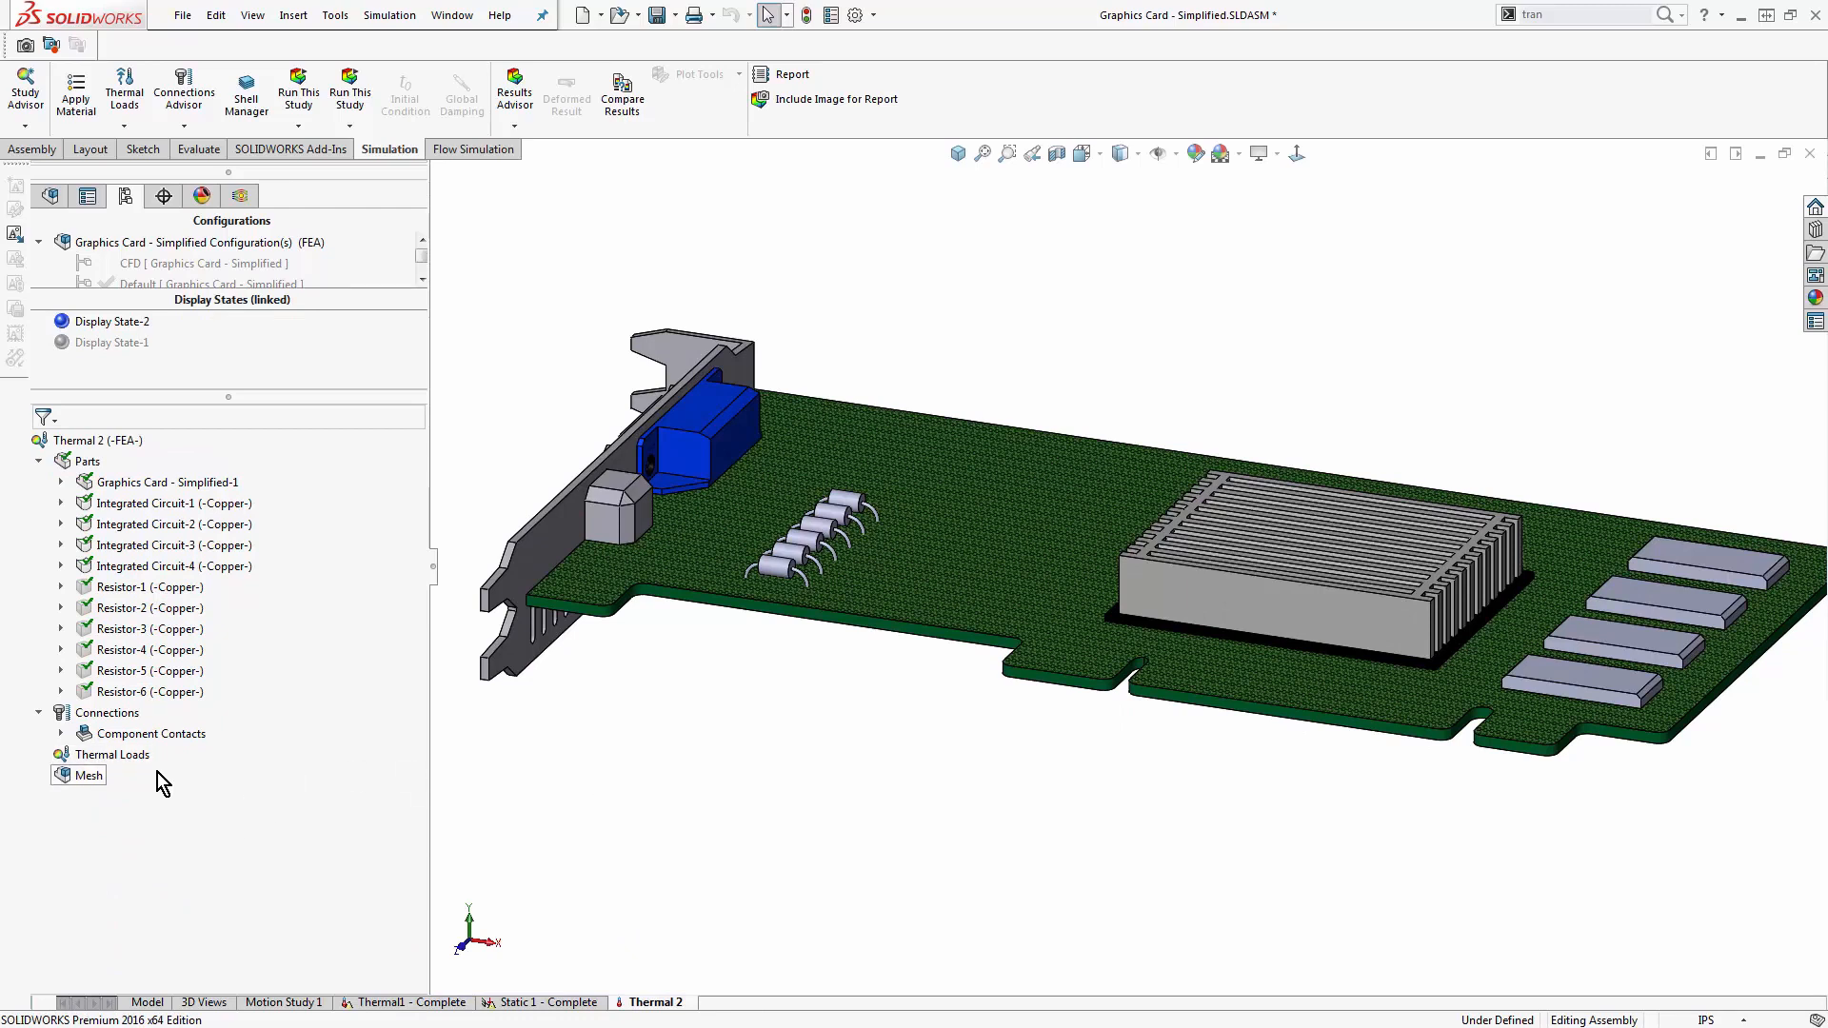
- Start a Heat Power load in the Thermal 2 study and try picking the side face of the black base under the heat sink
right_click(116, 755)
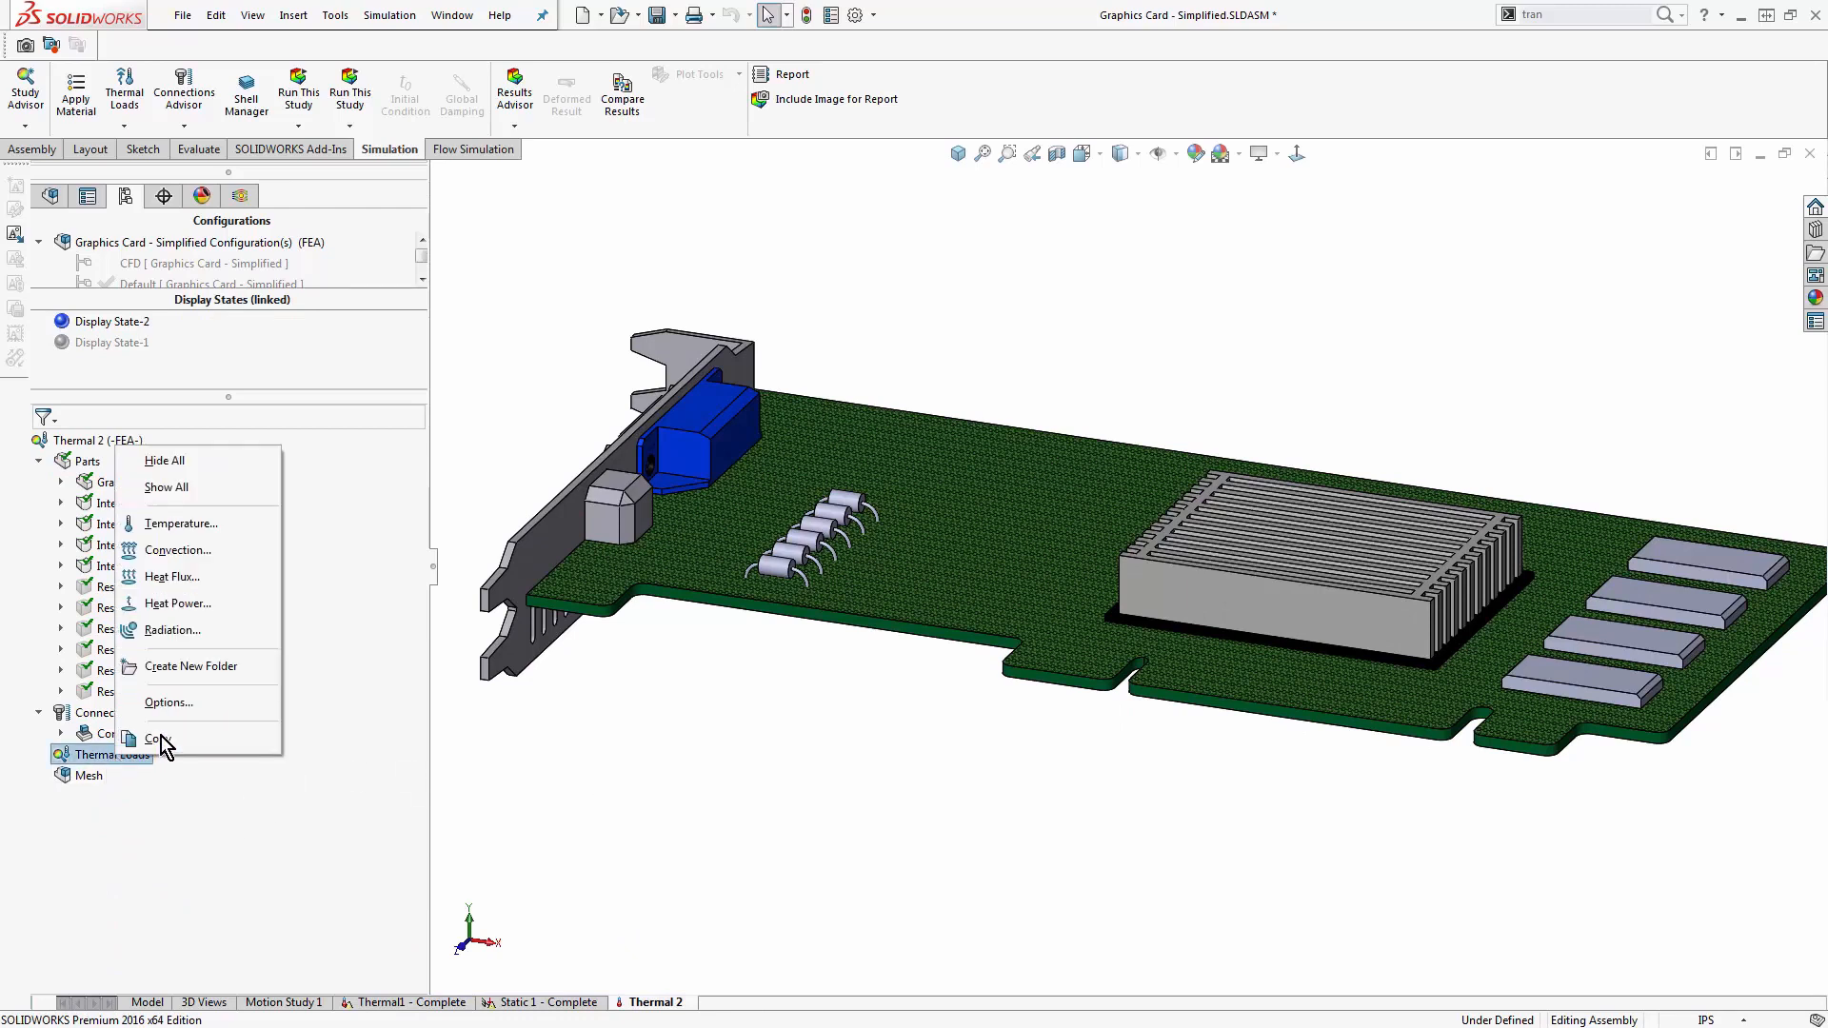
click(223, 609)
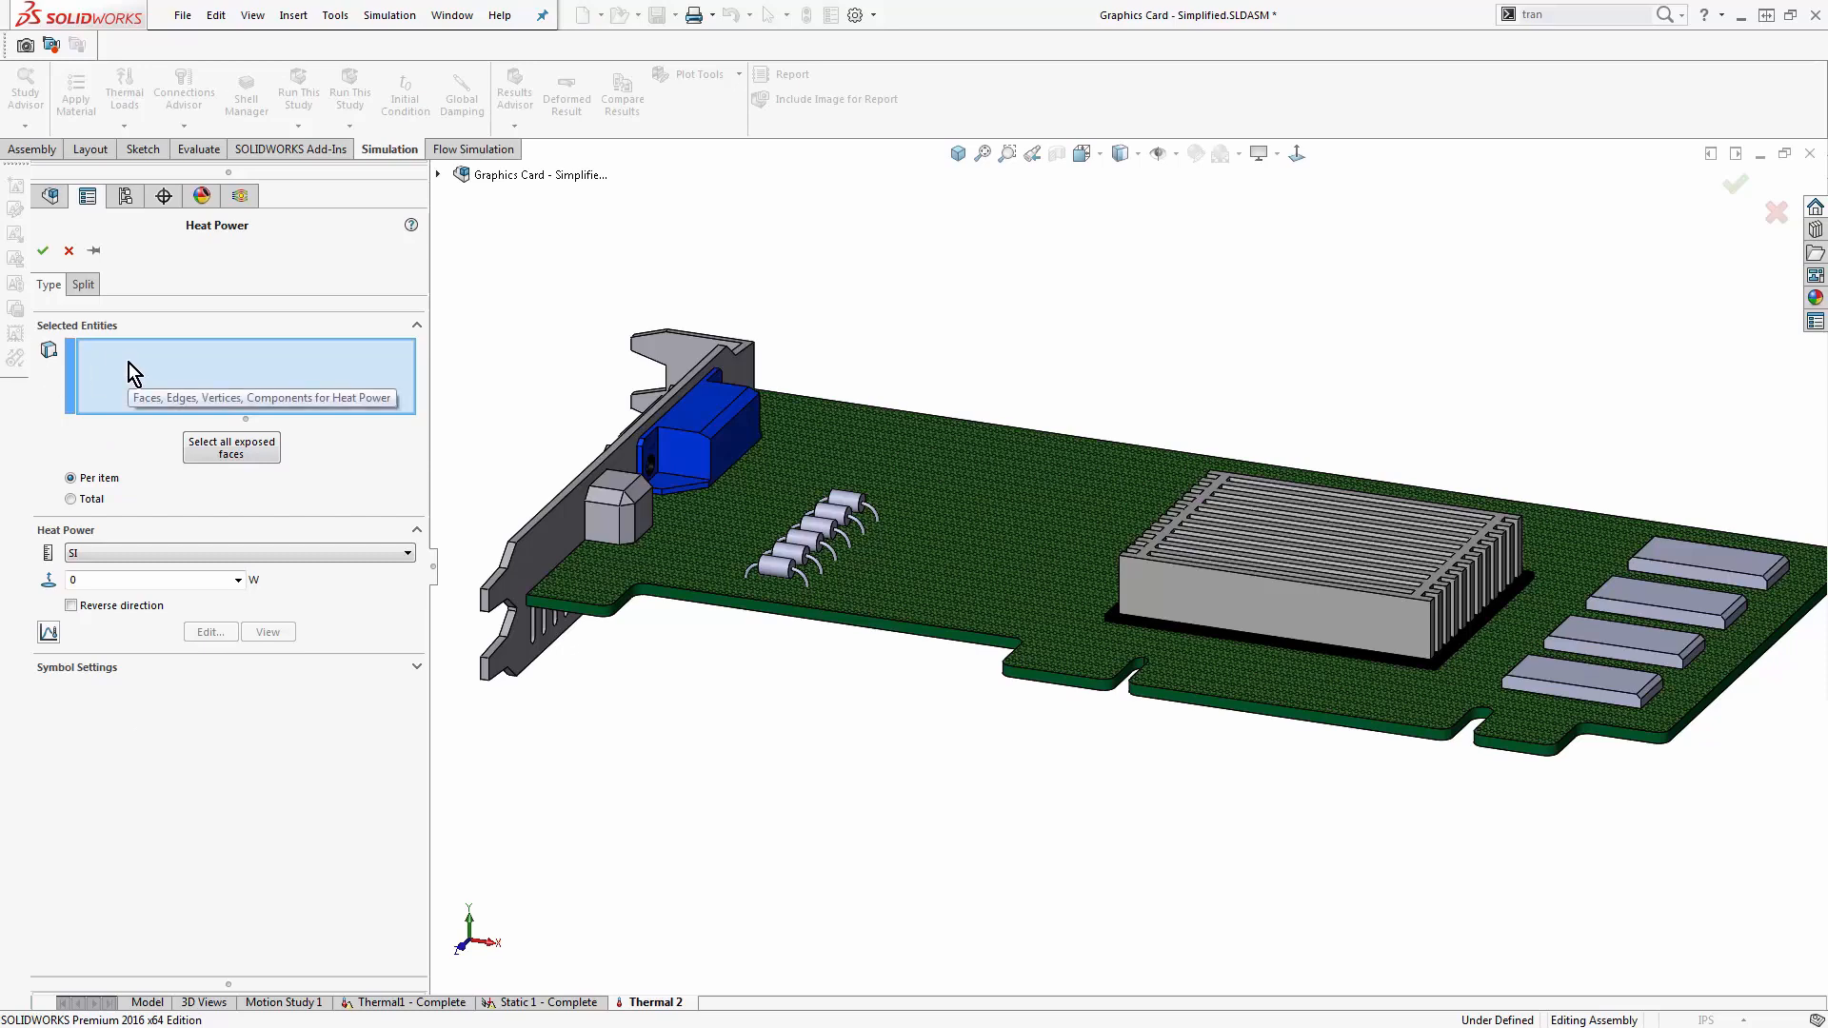
scroll(1314, 660, down, 3)
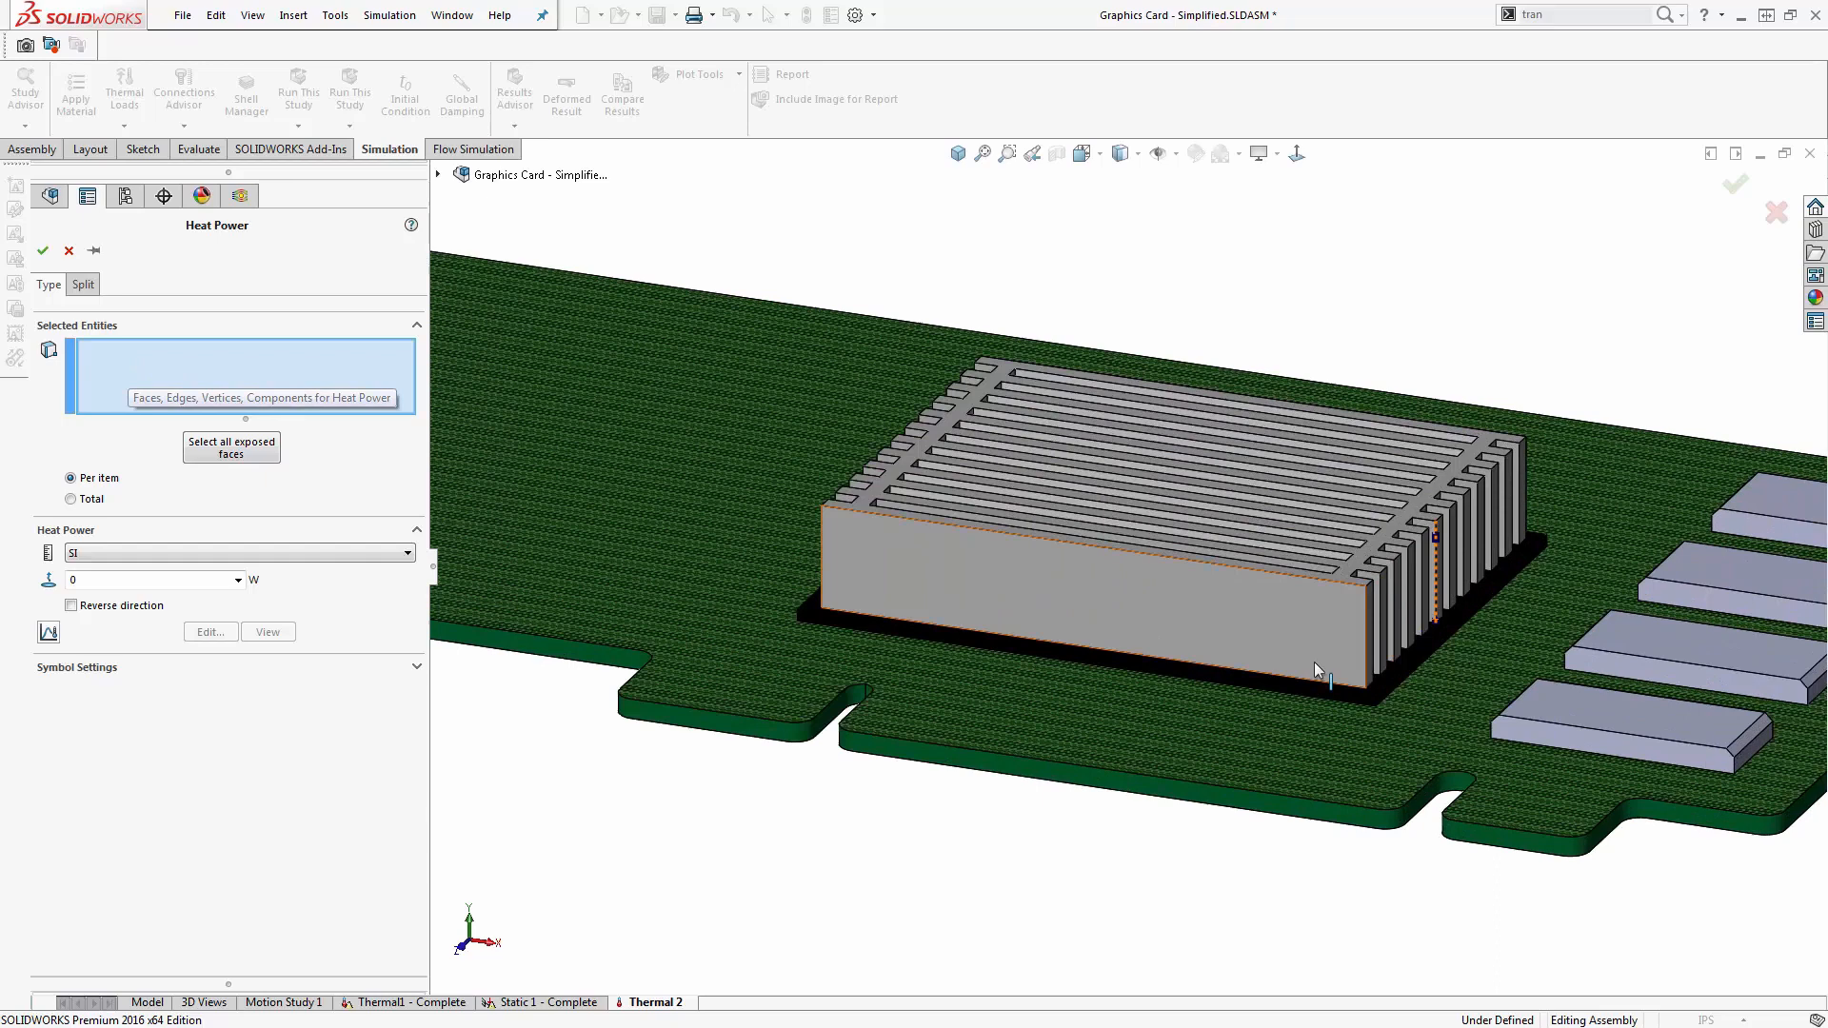
click(1265, 688)
click(1213, 677)
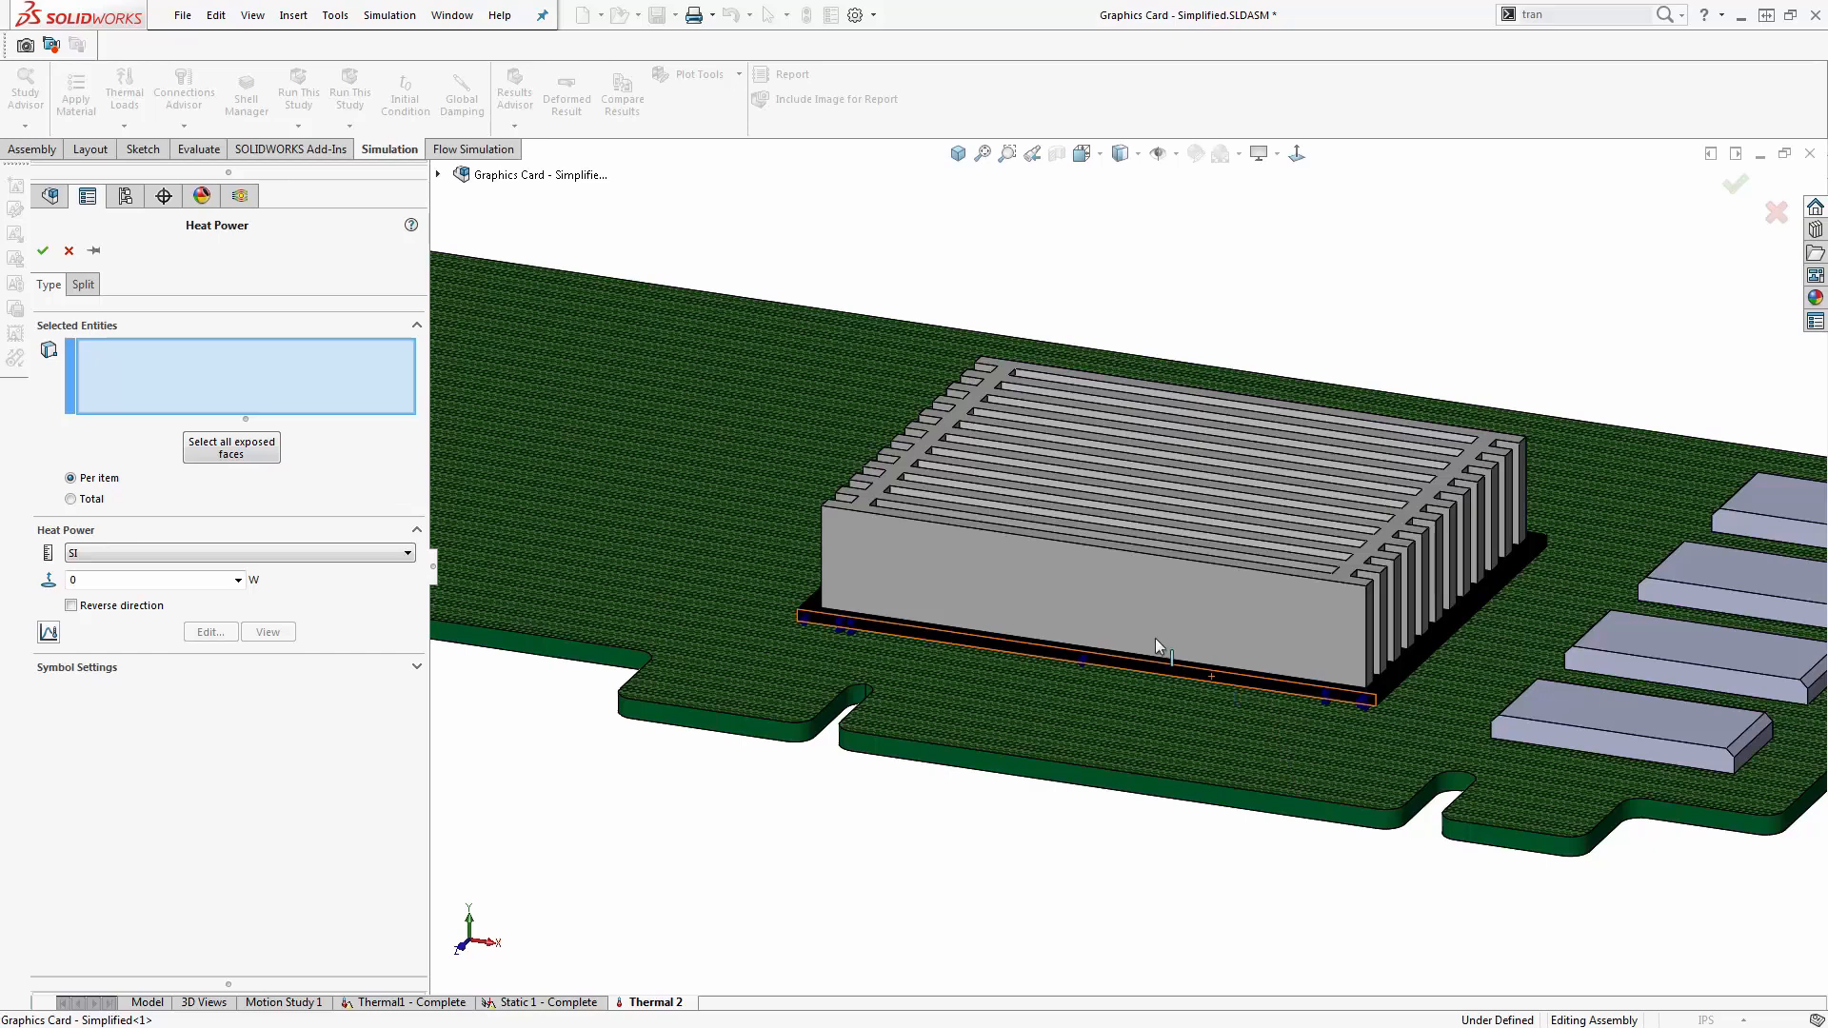
click(438, 174)
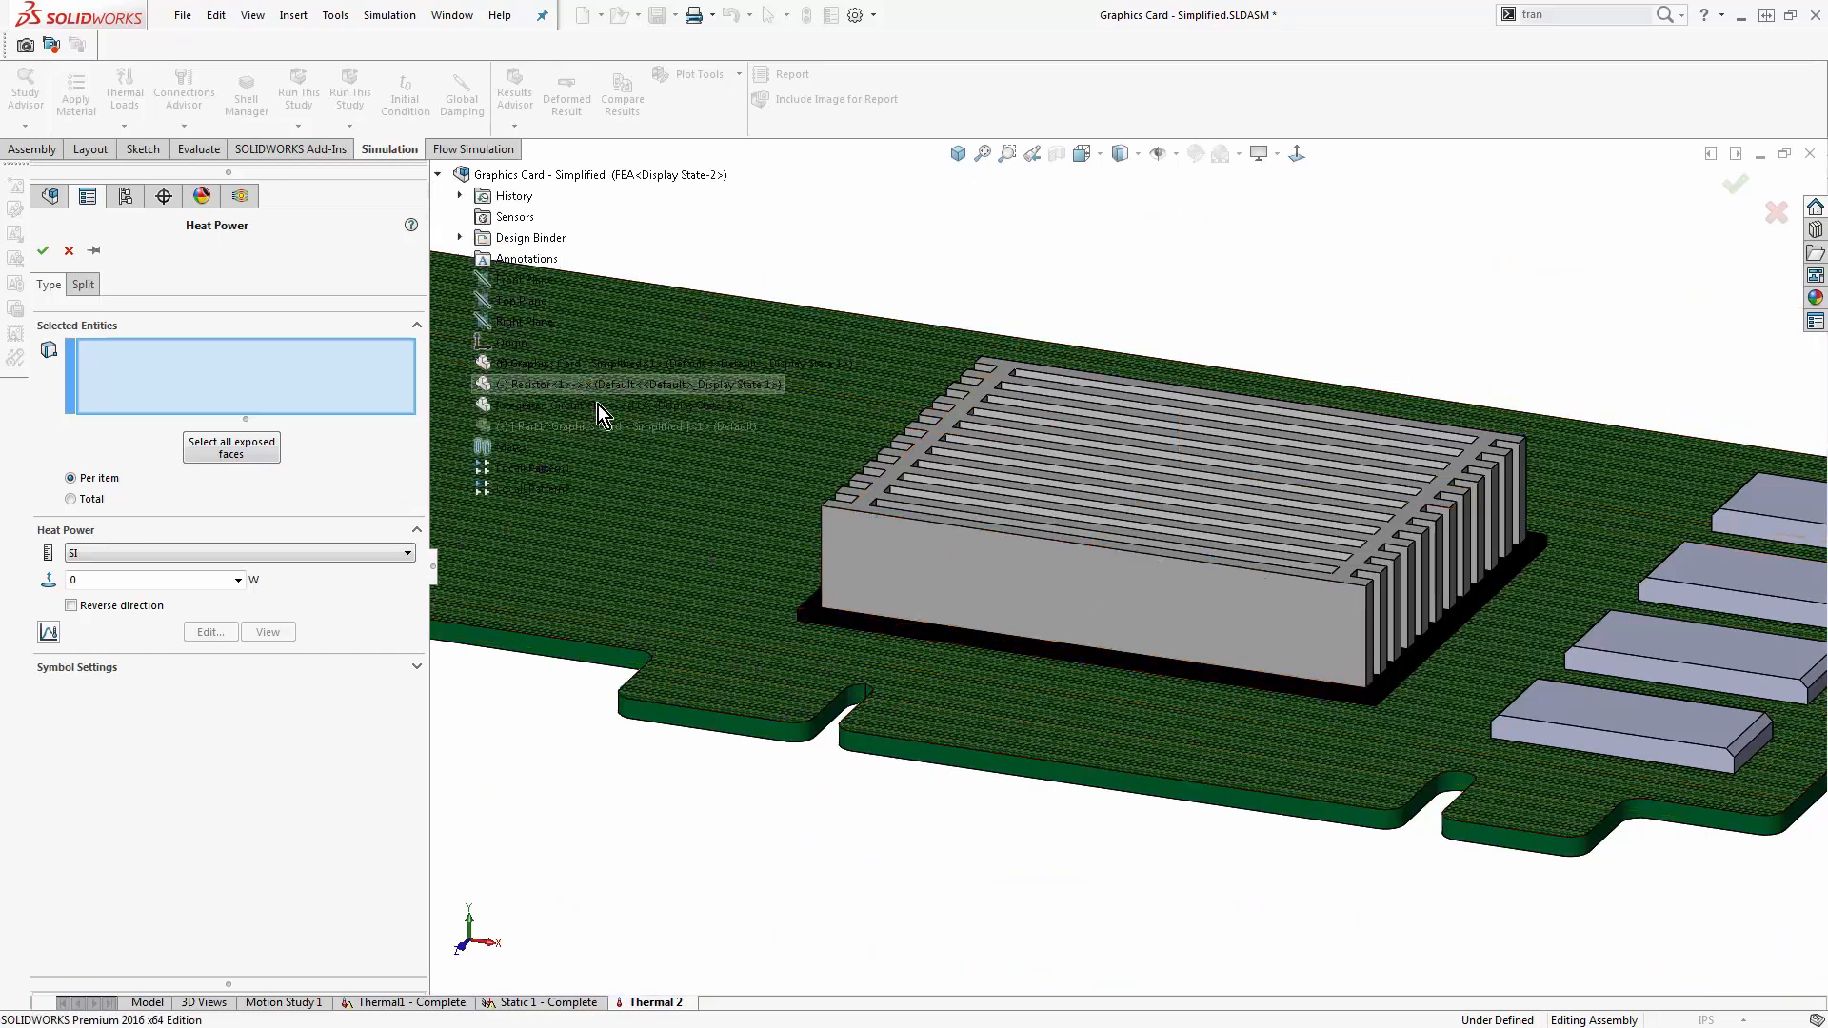
scroll(580, 366, up, 1)
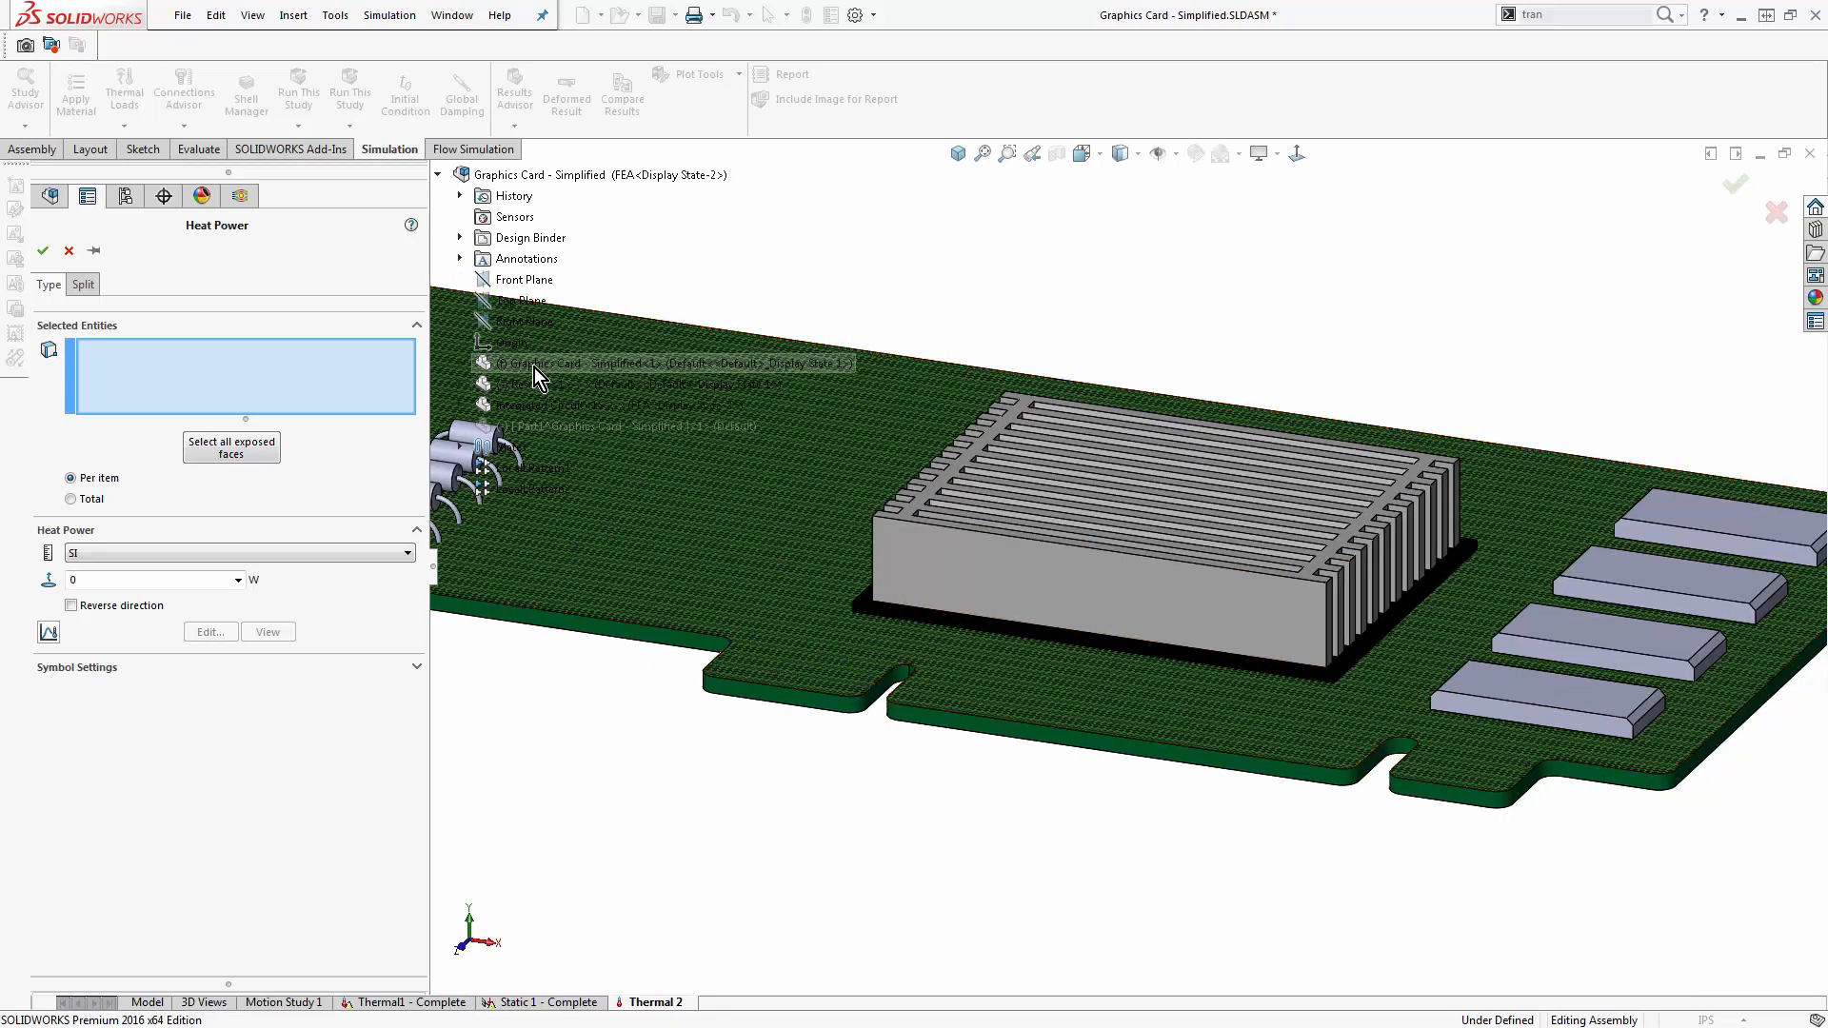
click(438, 174)
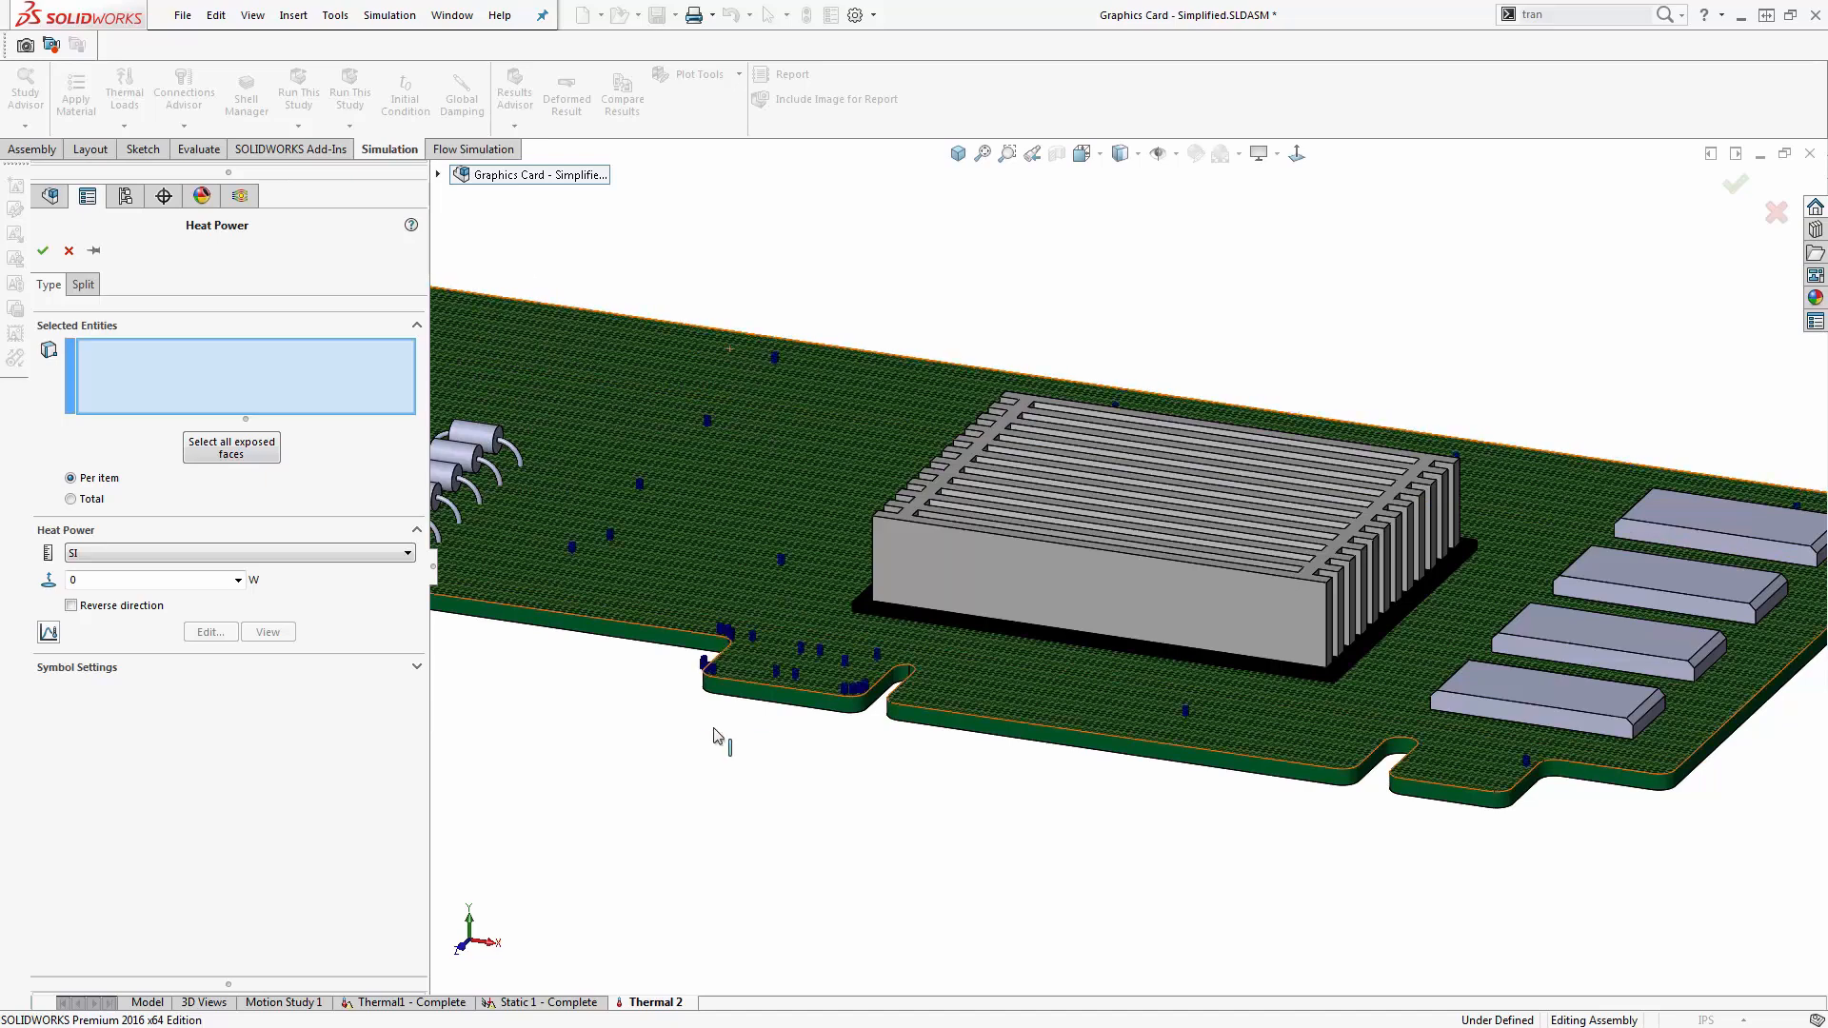
- Restrict selection to solid bodies and apply a per-item Heat Power of 1 W to the processor body under the heat sink
key(F5)
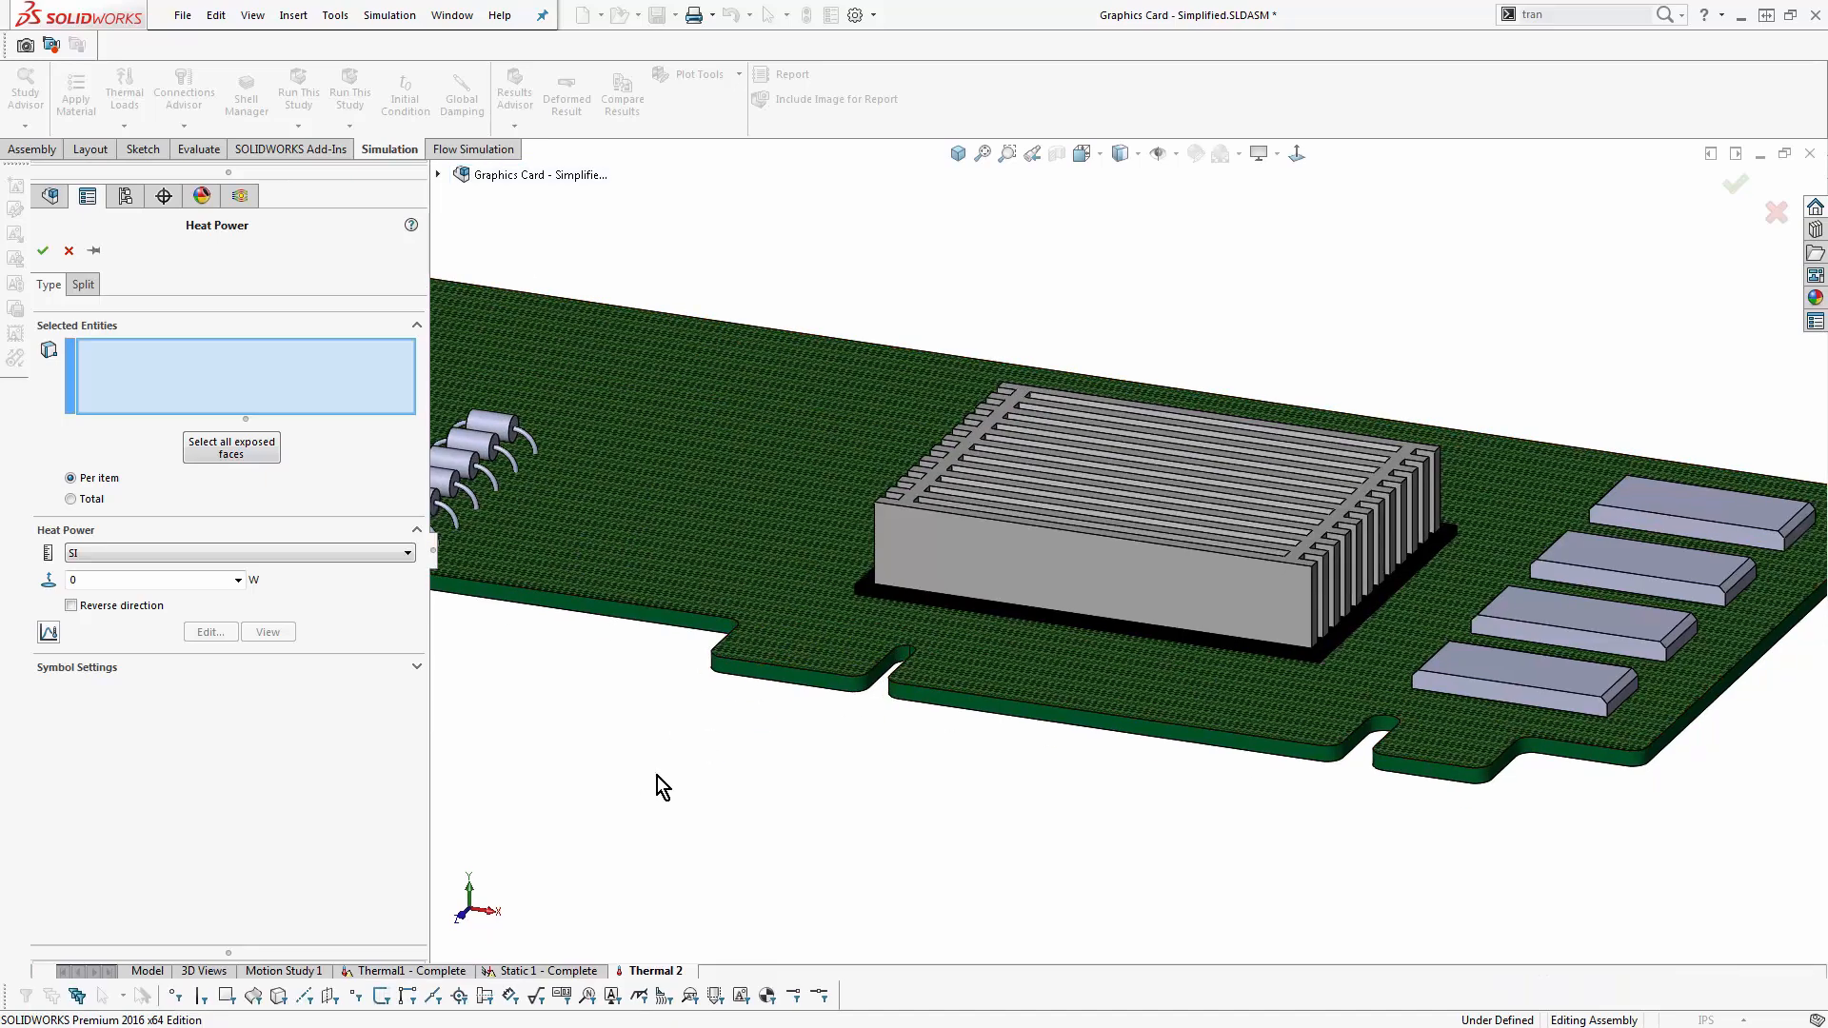
click(281, 998)
click(952, 602)
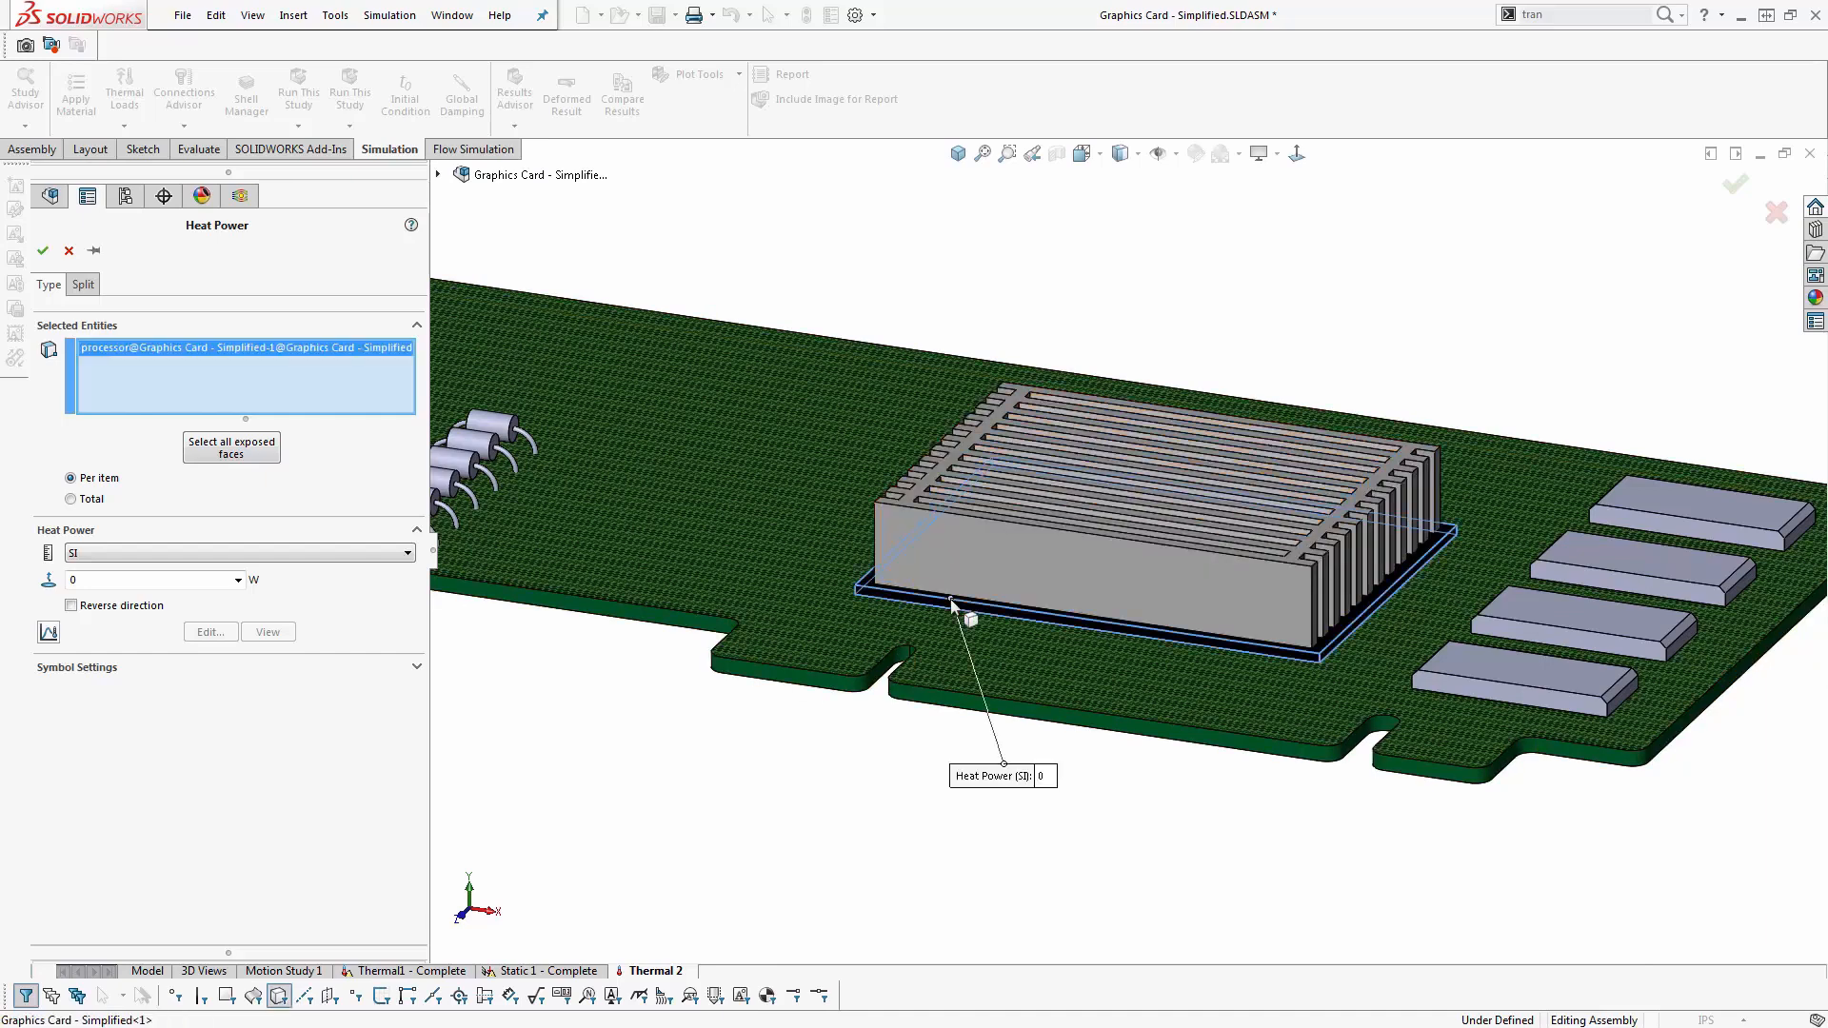
double_click(75, 579)
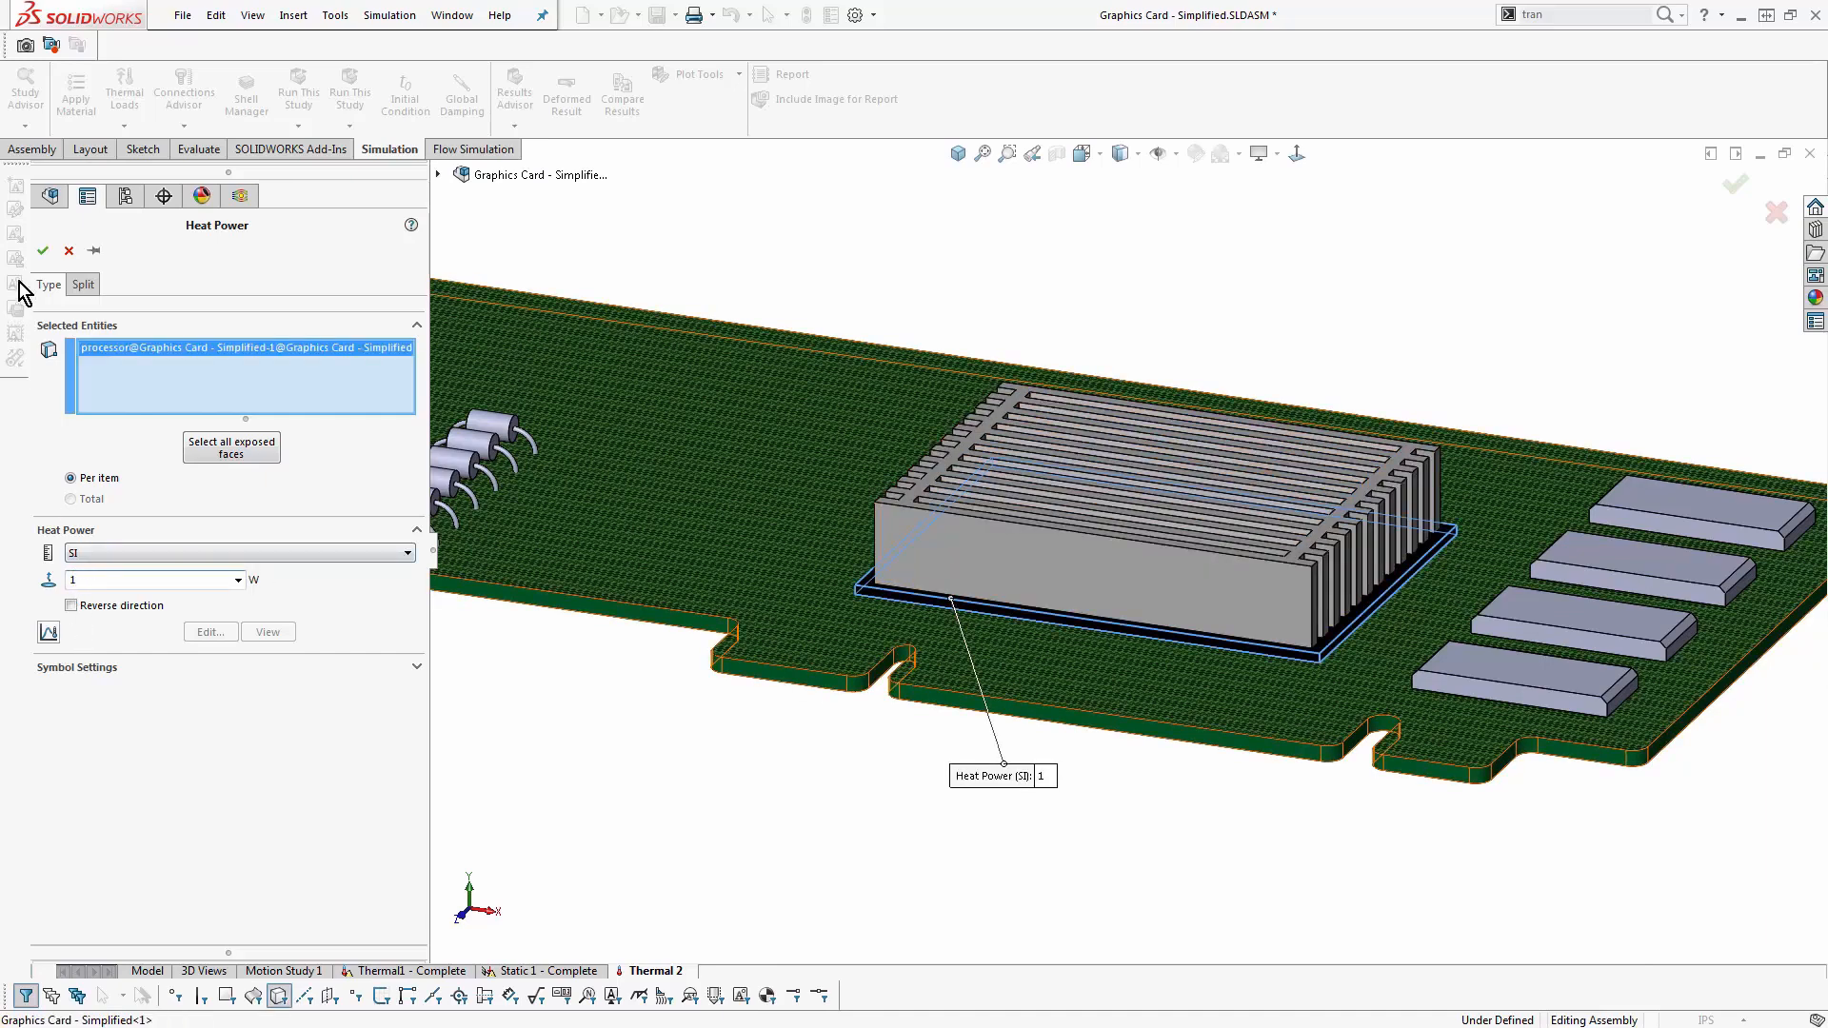
click(42, 250)
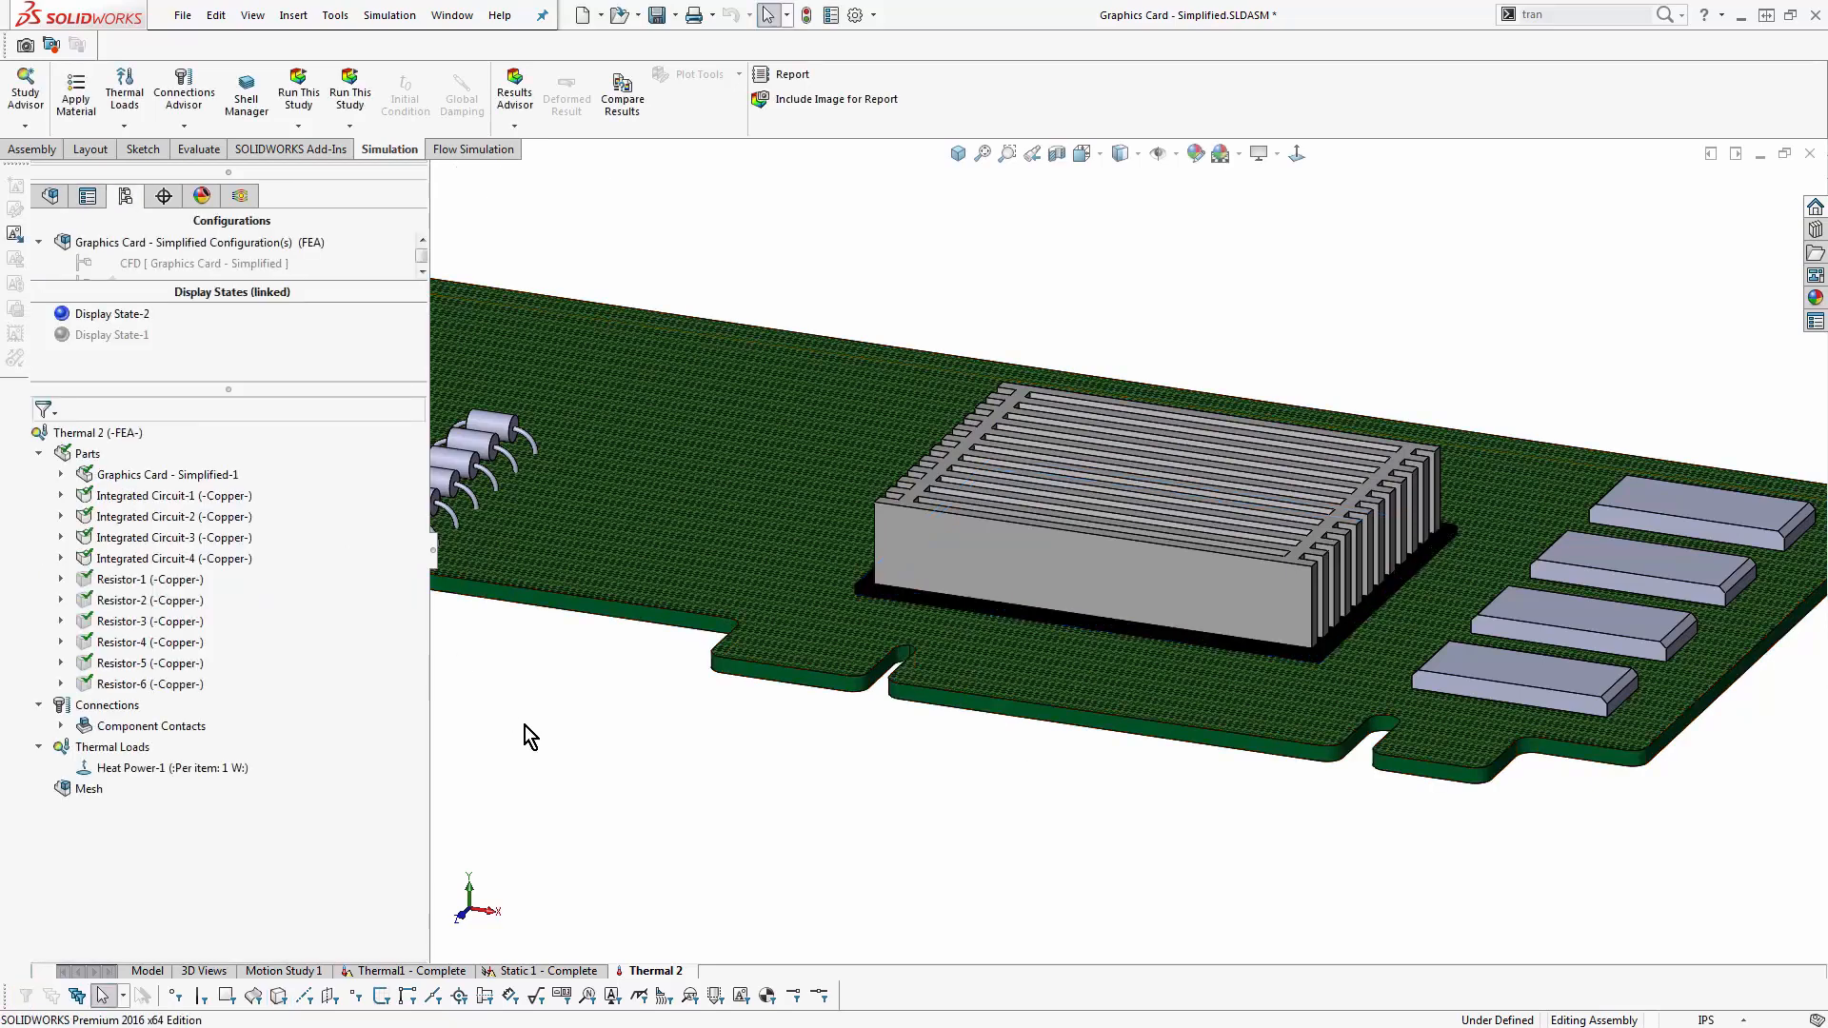
- Add a Heat Power load totalling 0.1 W on the solid bodies of Integrated Circuit-1 and Integrated Circuit-2
right_click(104, 747)
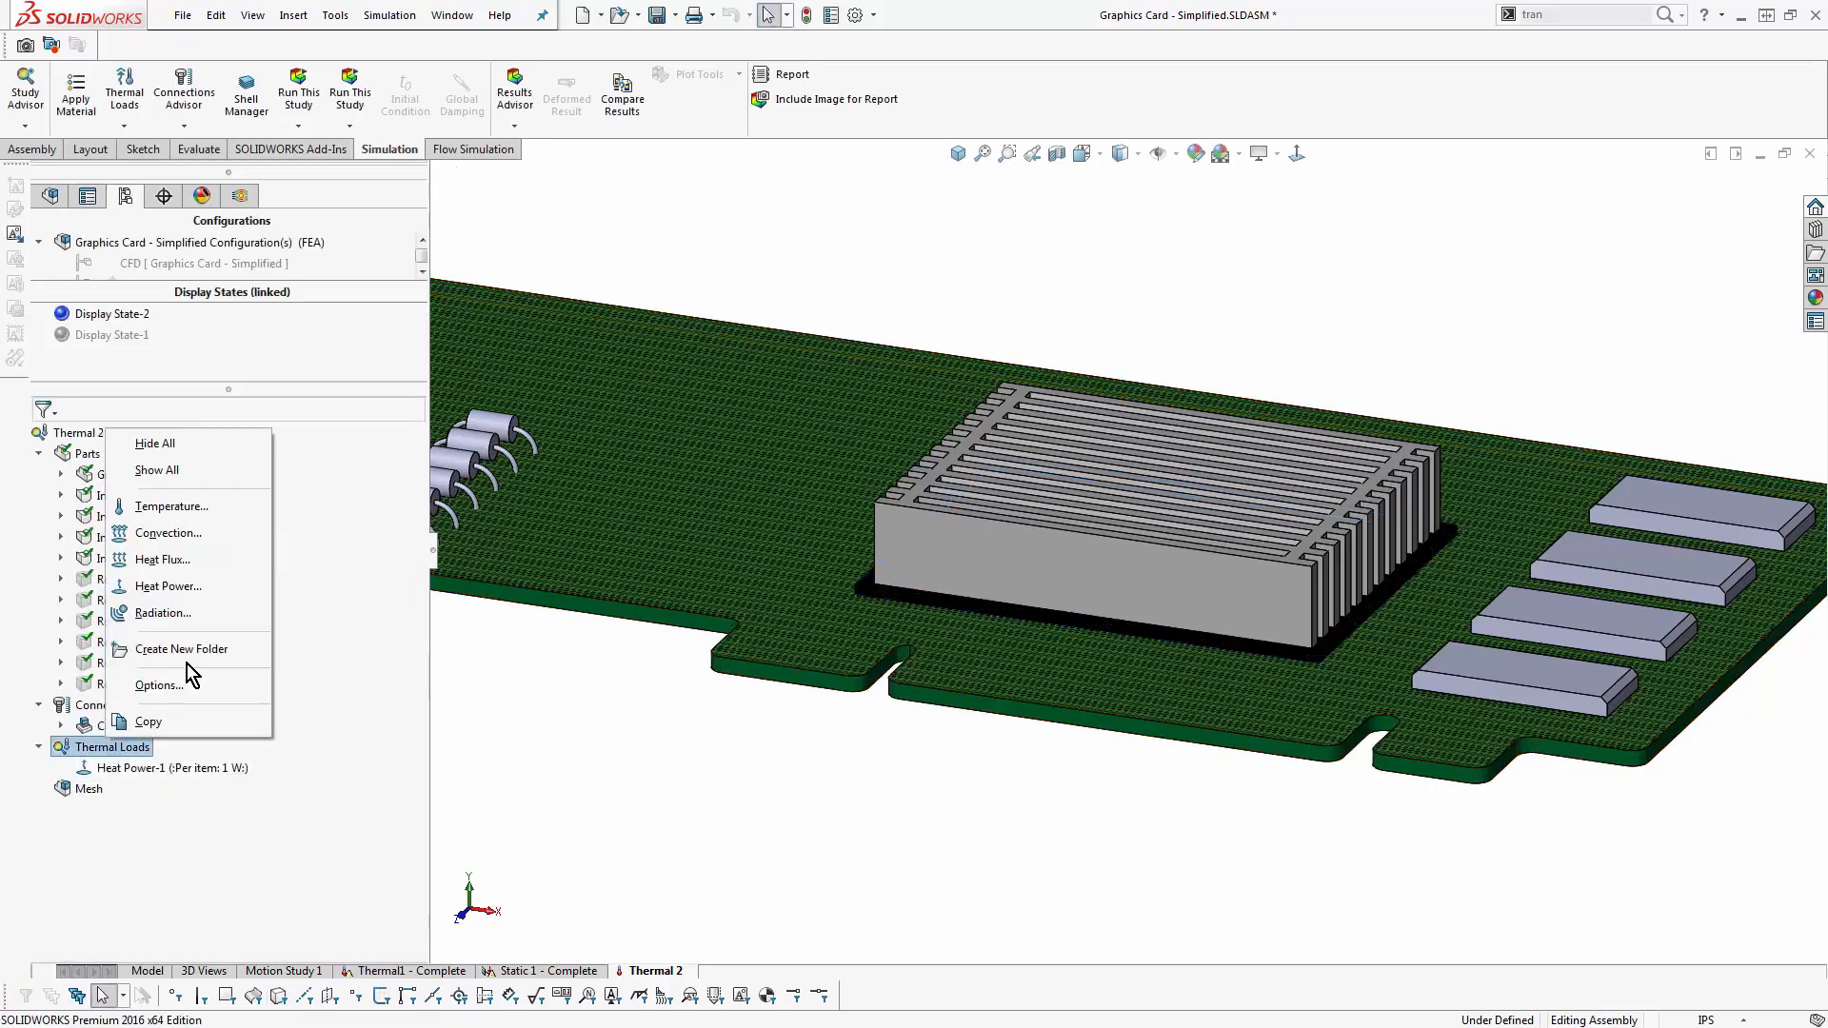
click(213, 598)
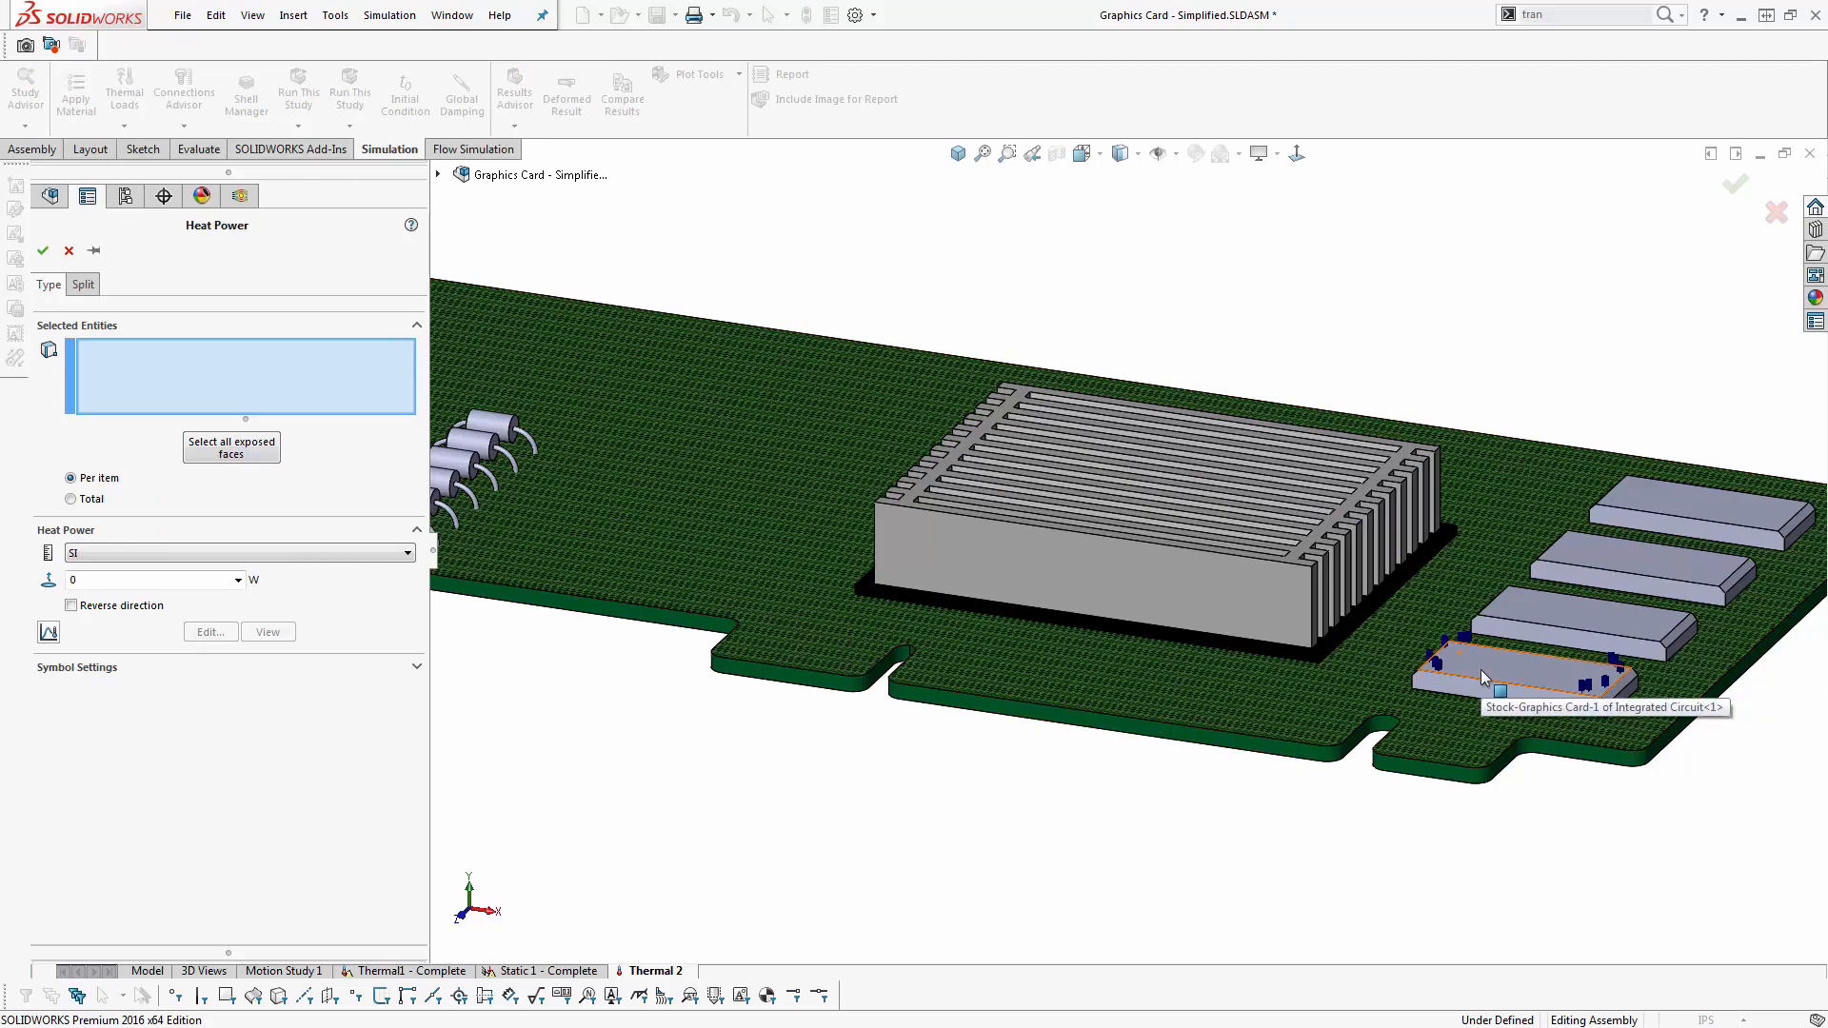
click(278, 996)
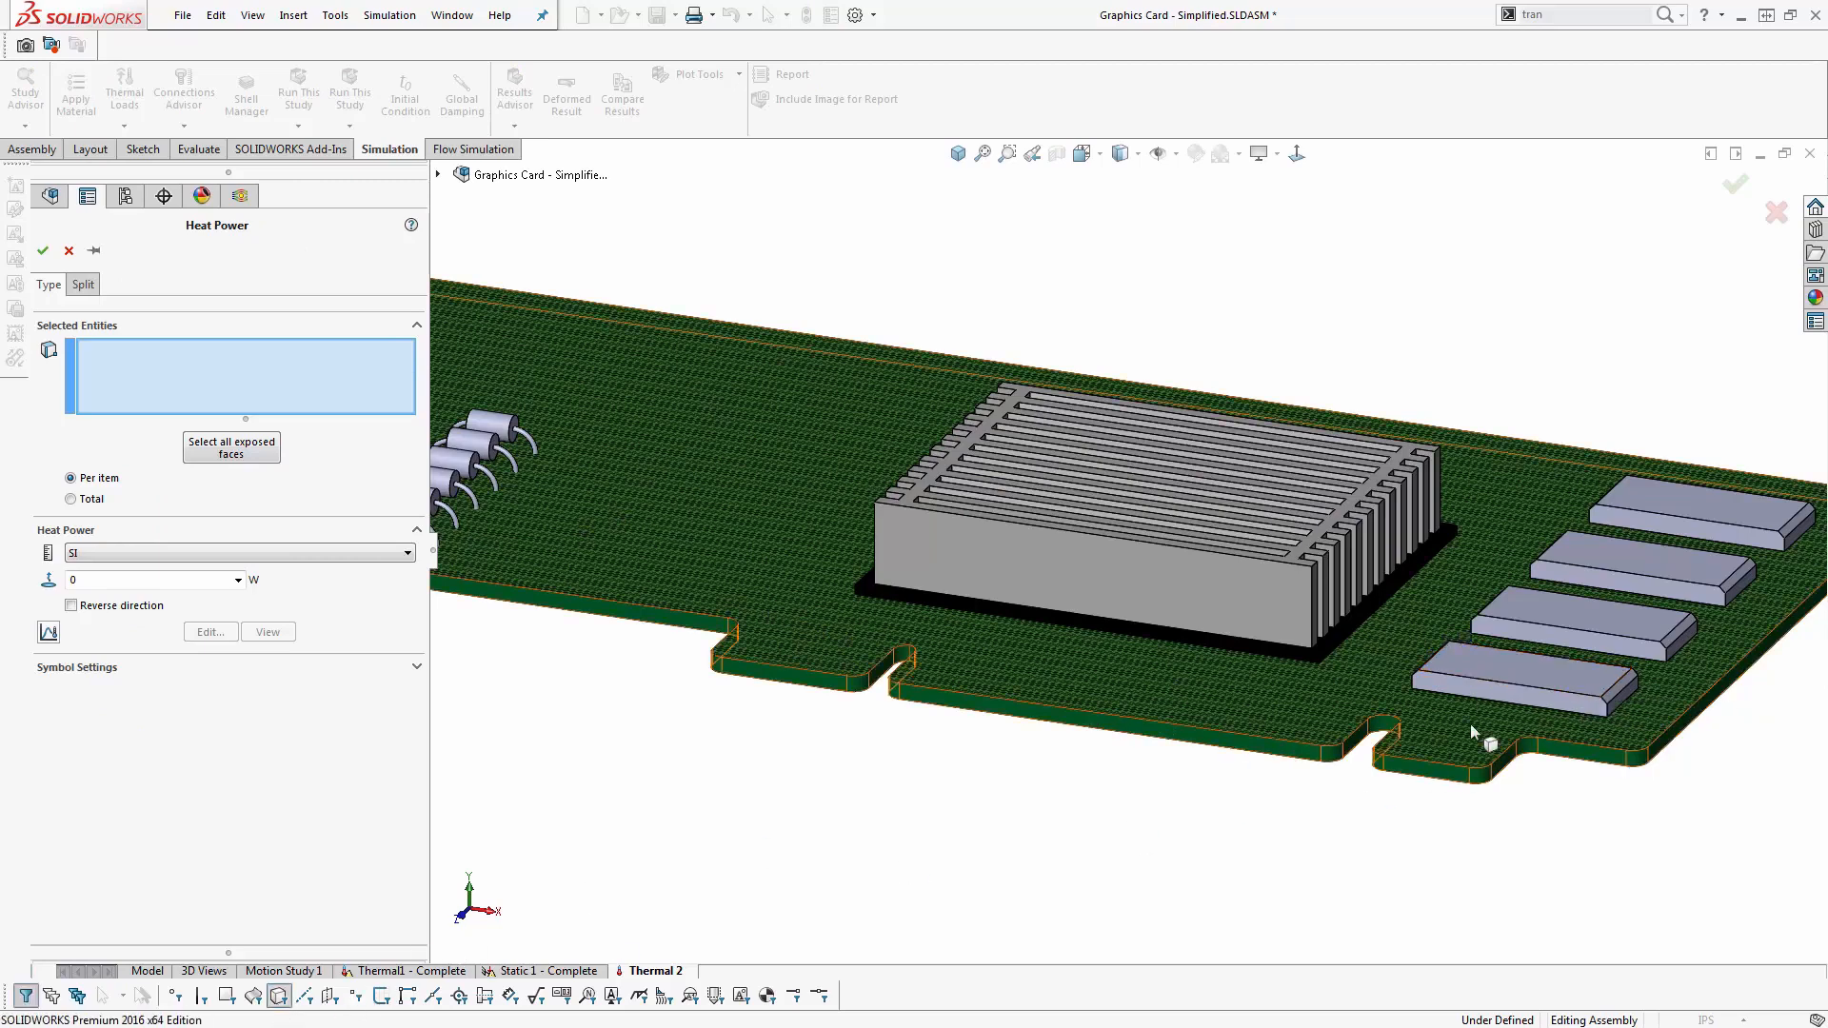
click(1488, 663)
click(1530, 620)
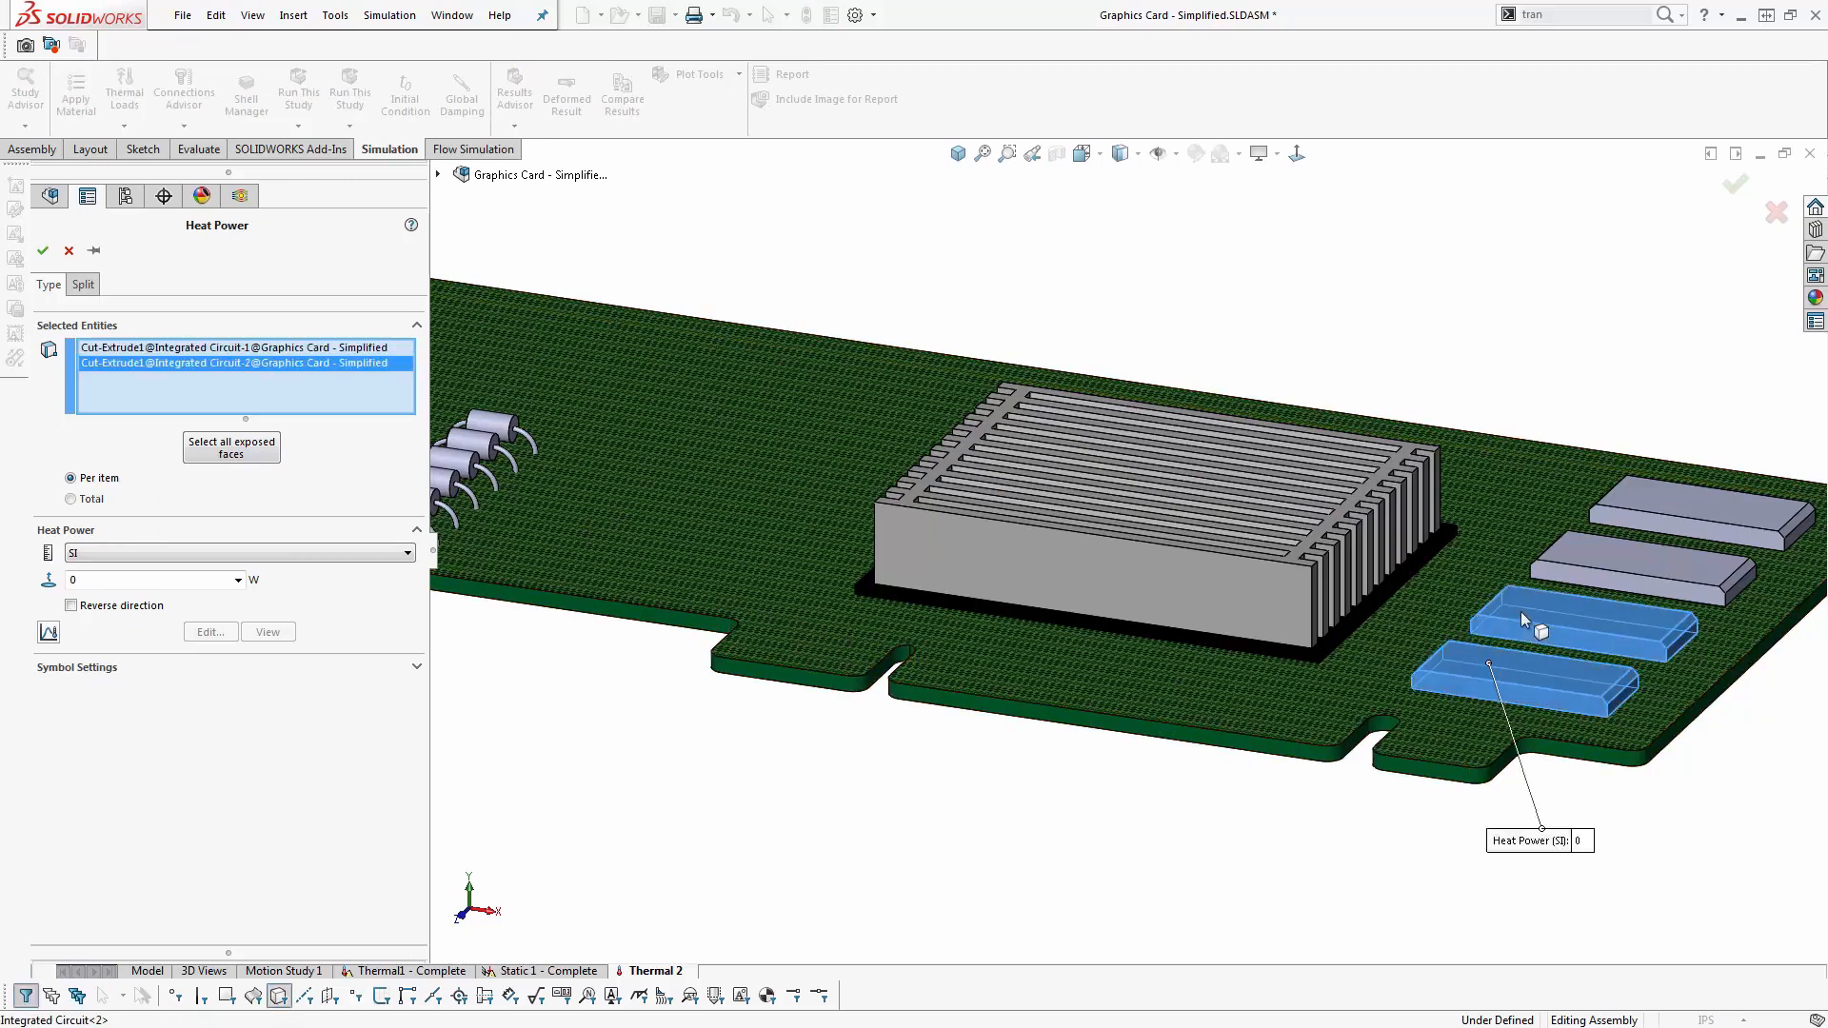
click(105, 500)
double_click(91, 582)
text(1)
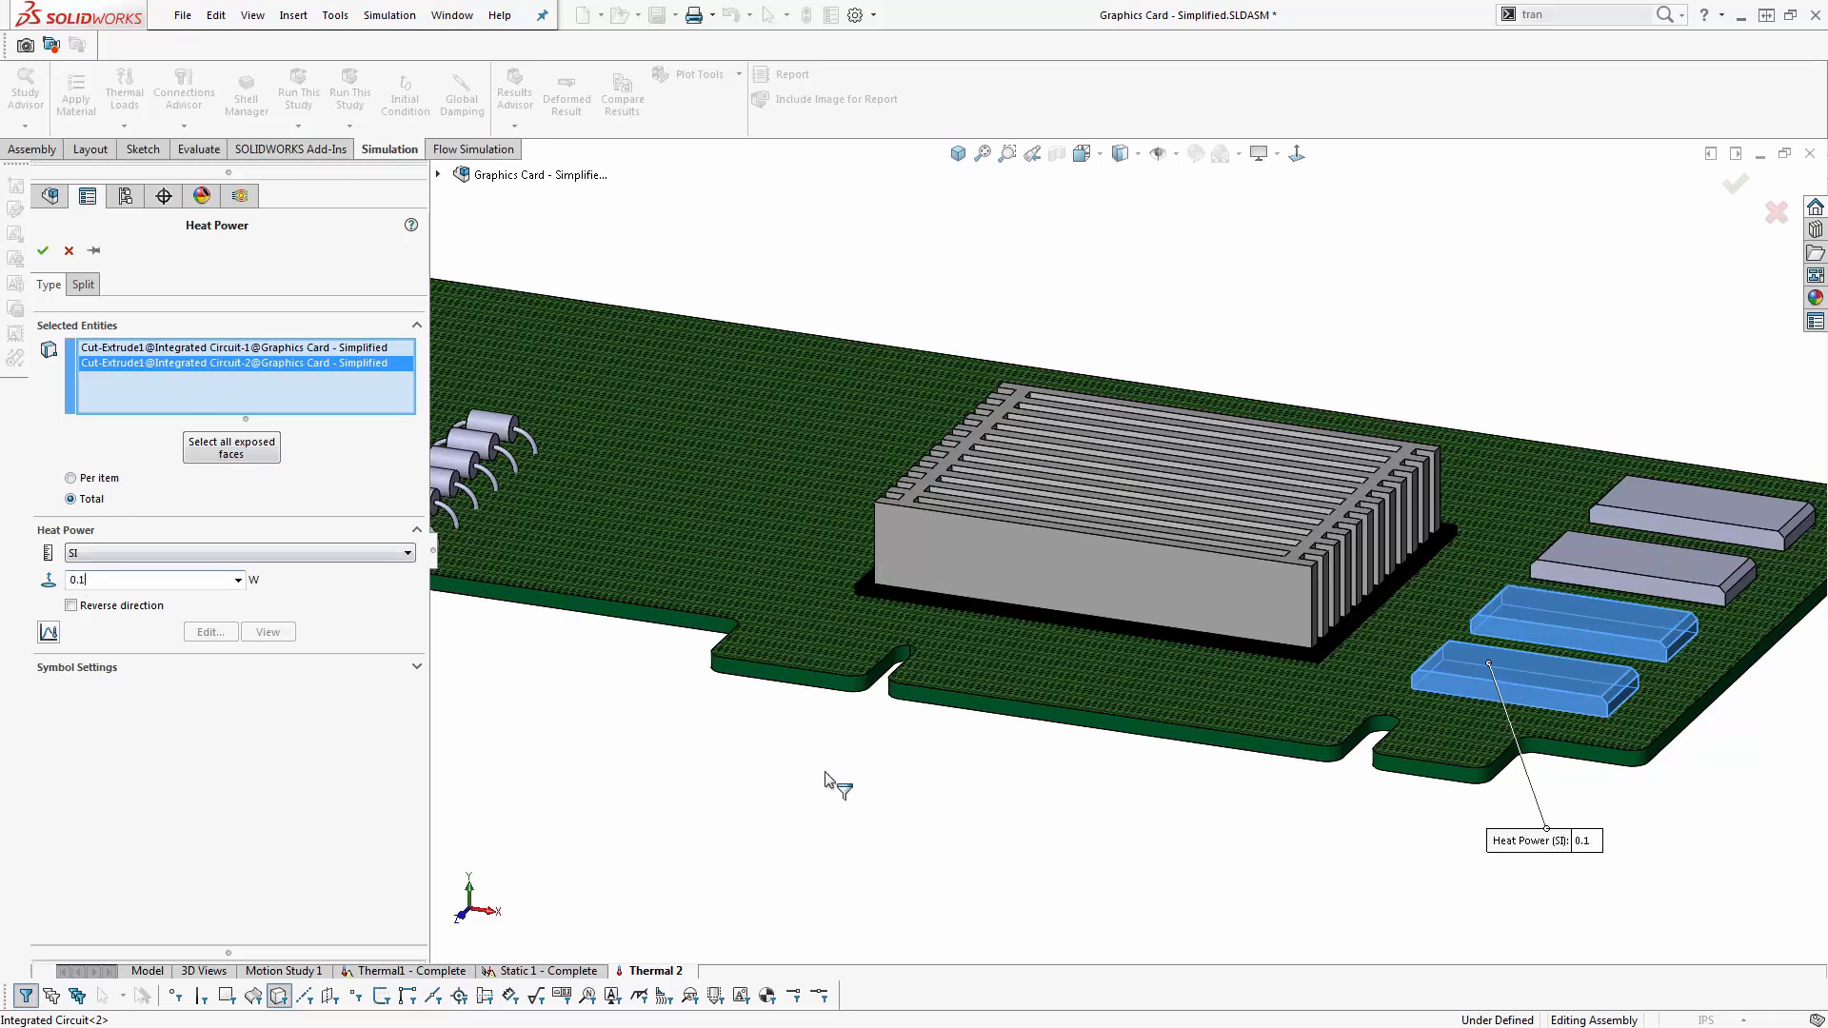
scroll(1618, 656, up, 3)
scroll(1127, 562, down, 4)
scroll(1128, 561, down, 2)
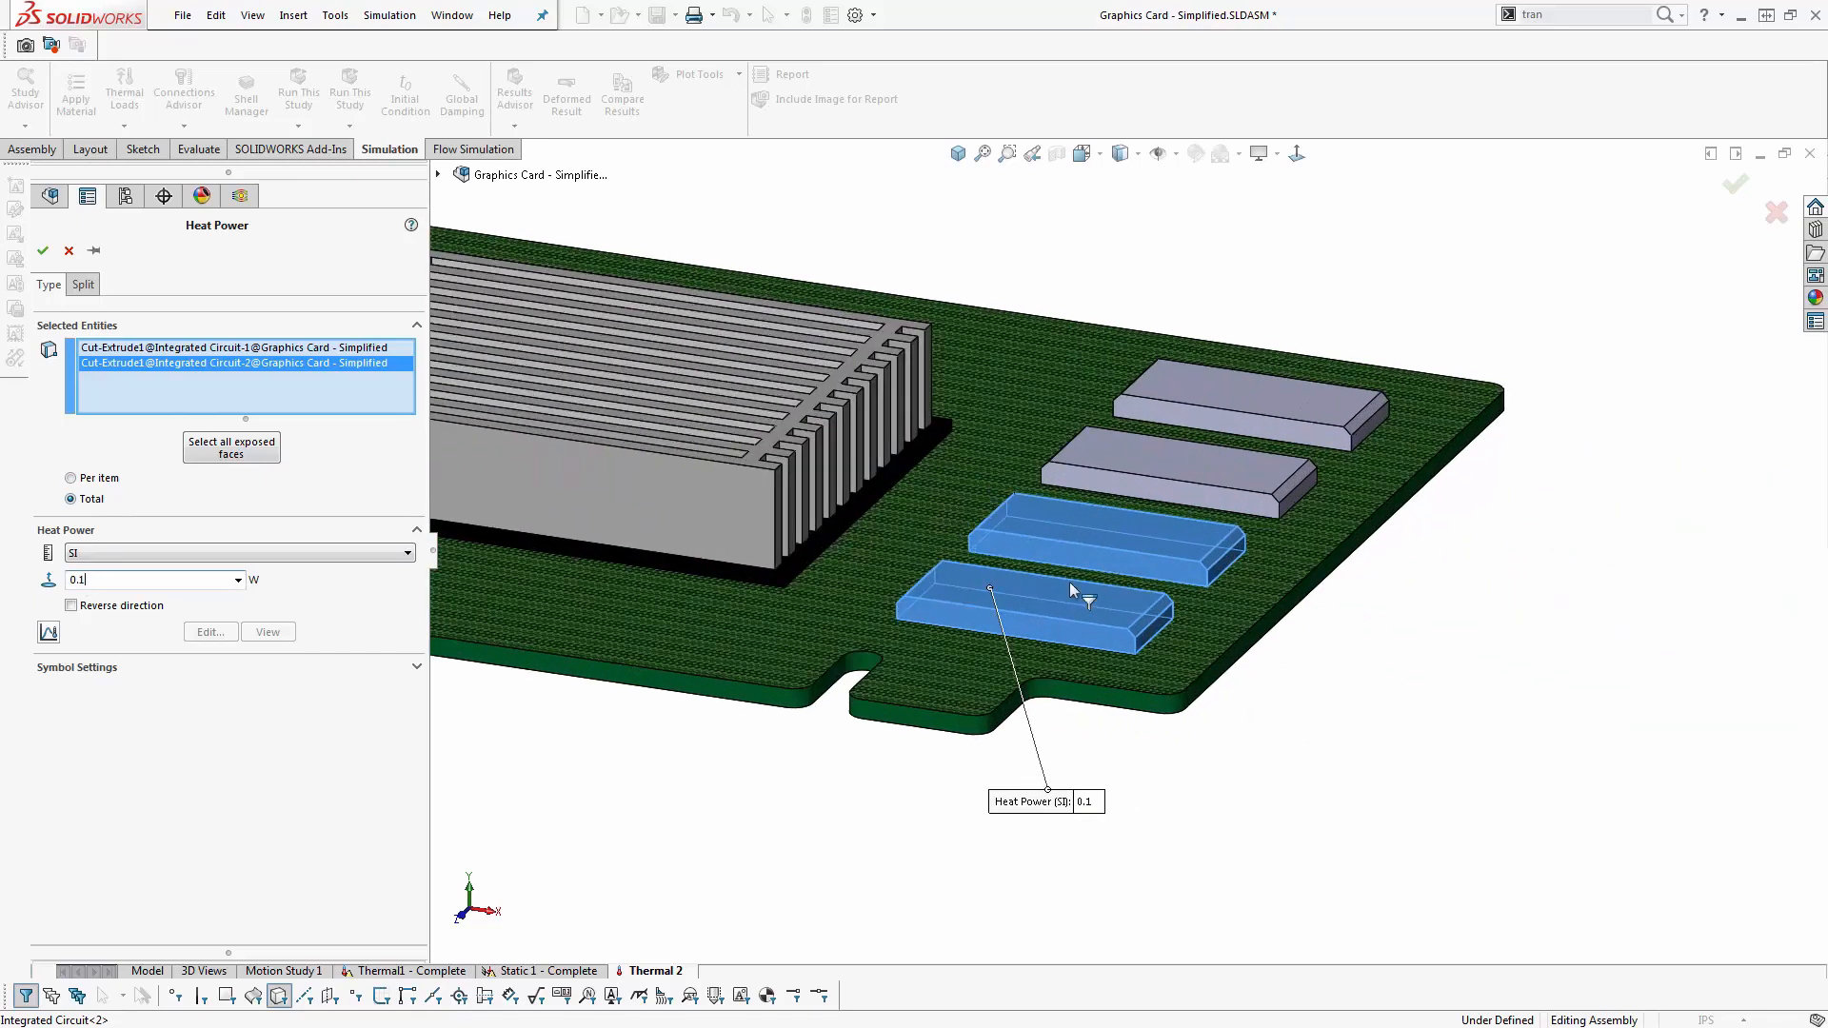
click(747, 507)
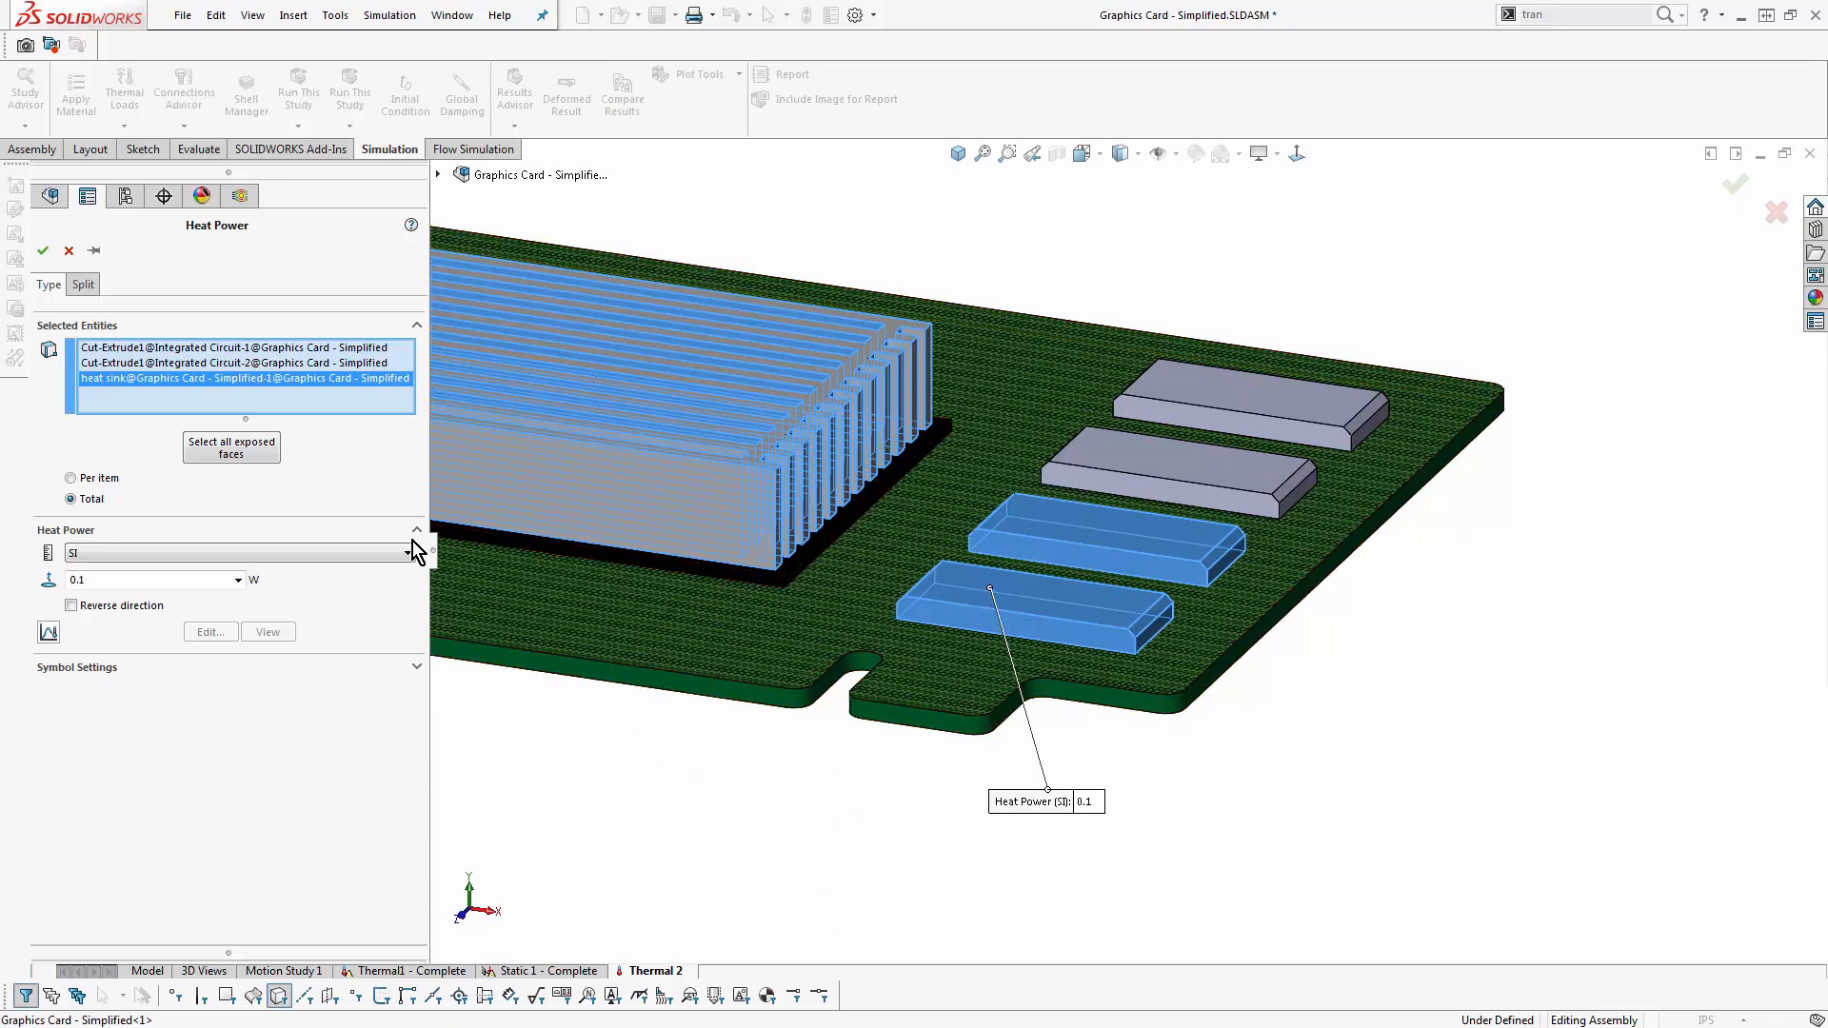
click(589, 291)
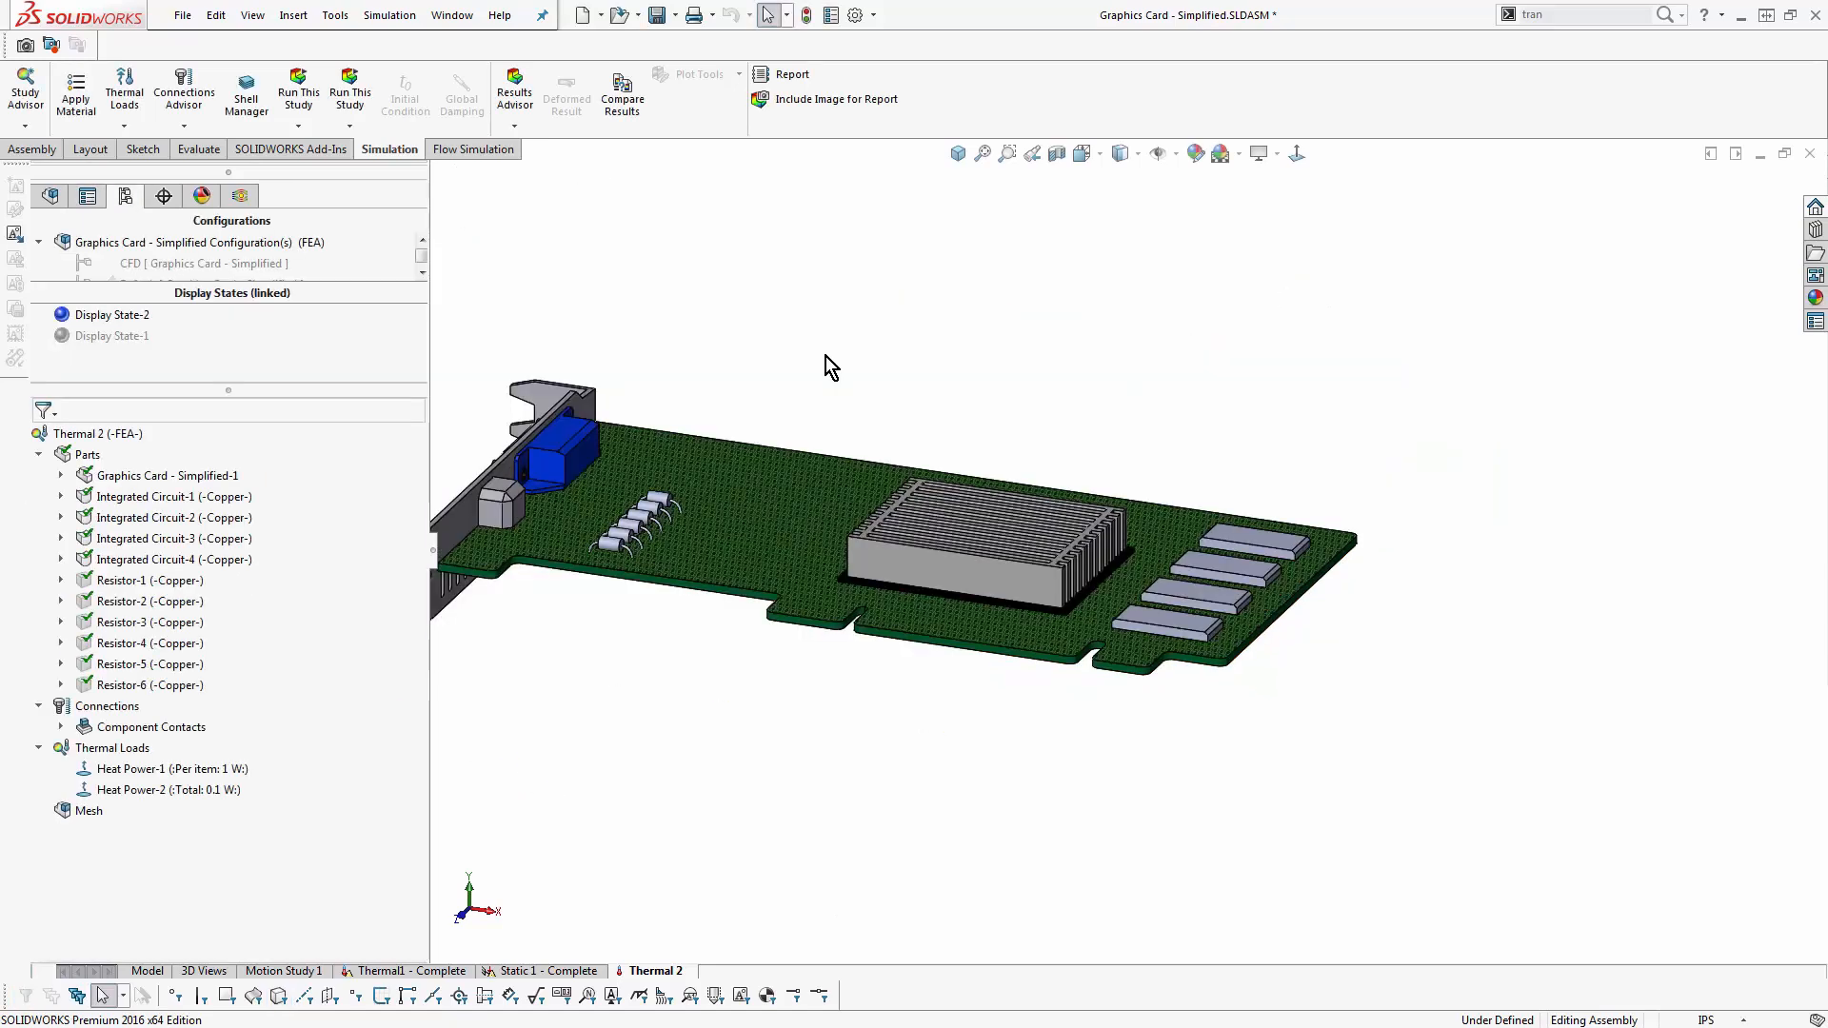
- Run the Thermal 2 study with the two heat power loads and inspect the temperature plot over the whole card
right_click(120, 435)
click(154, 449)
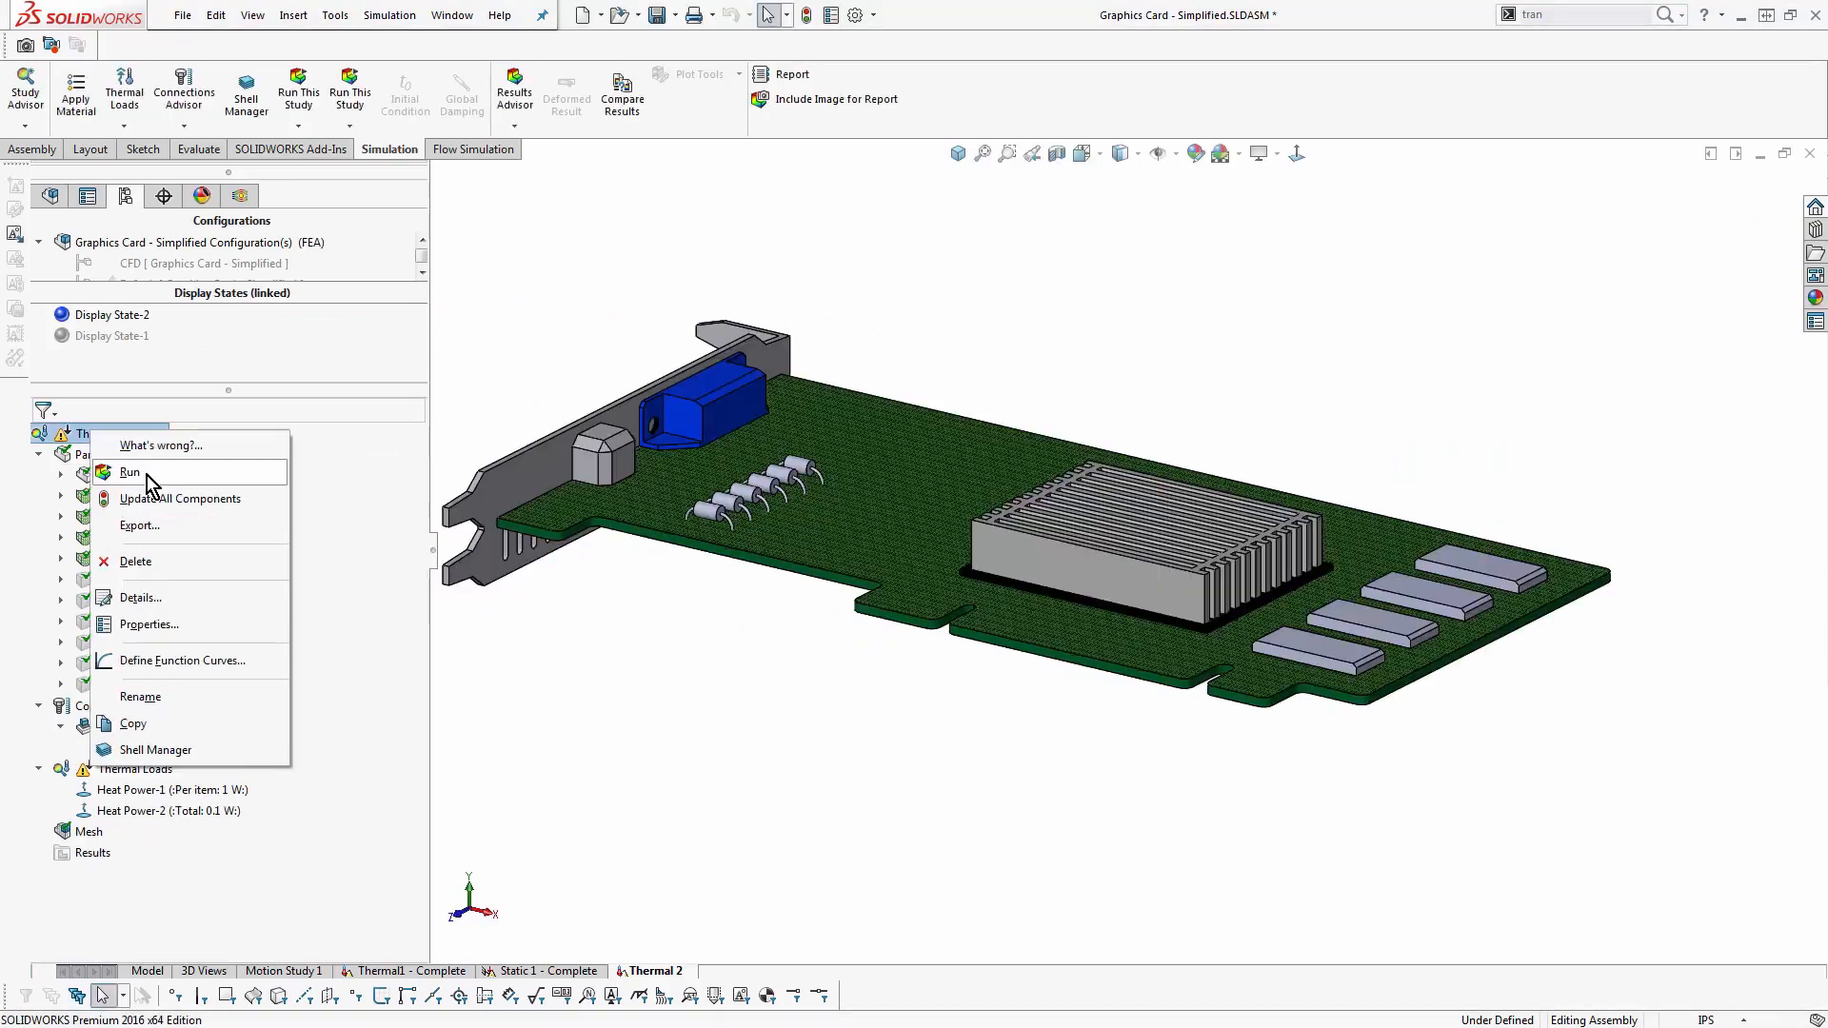
click(155, 478)
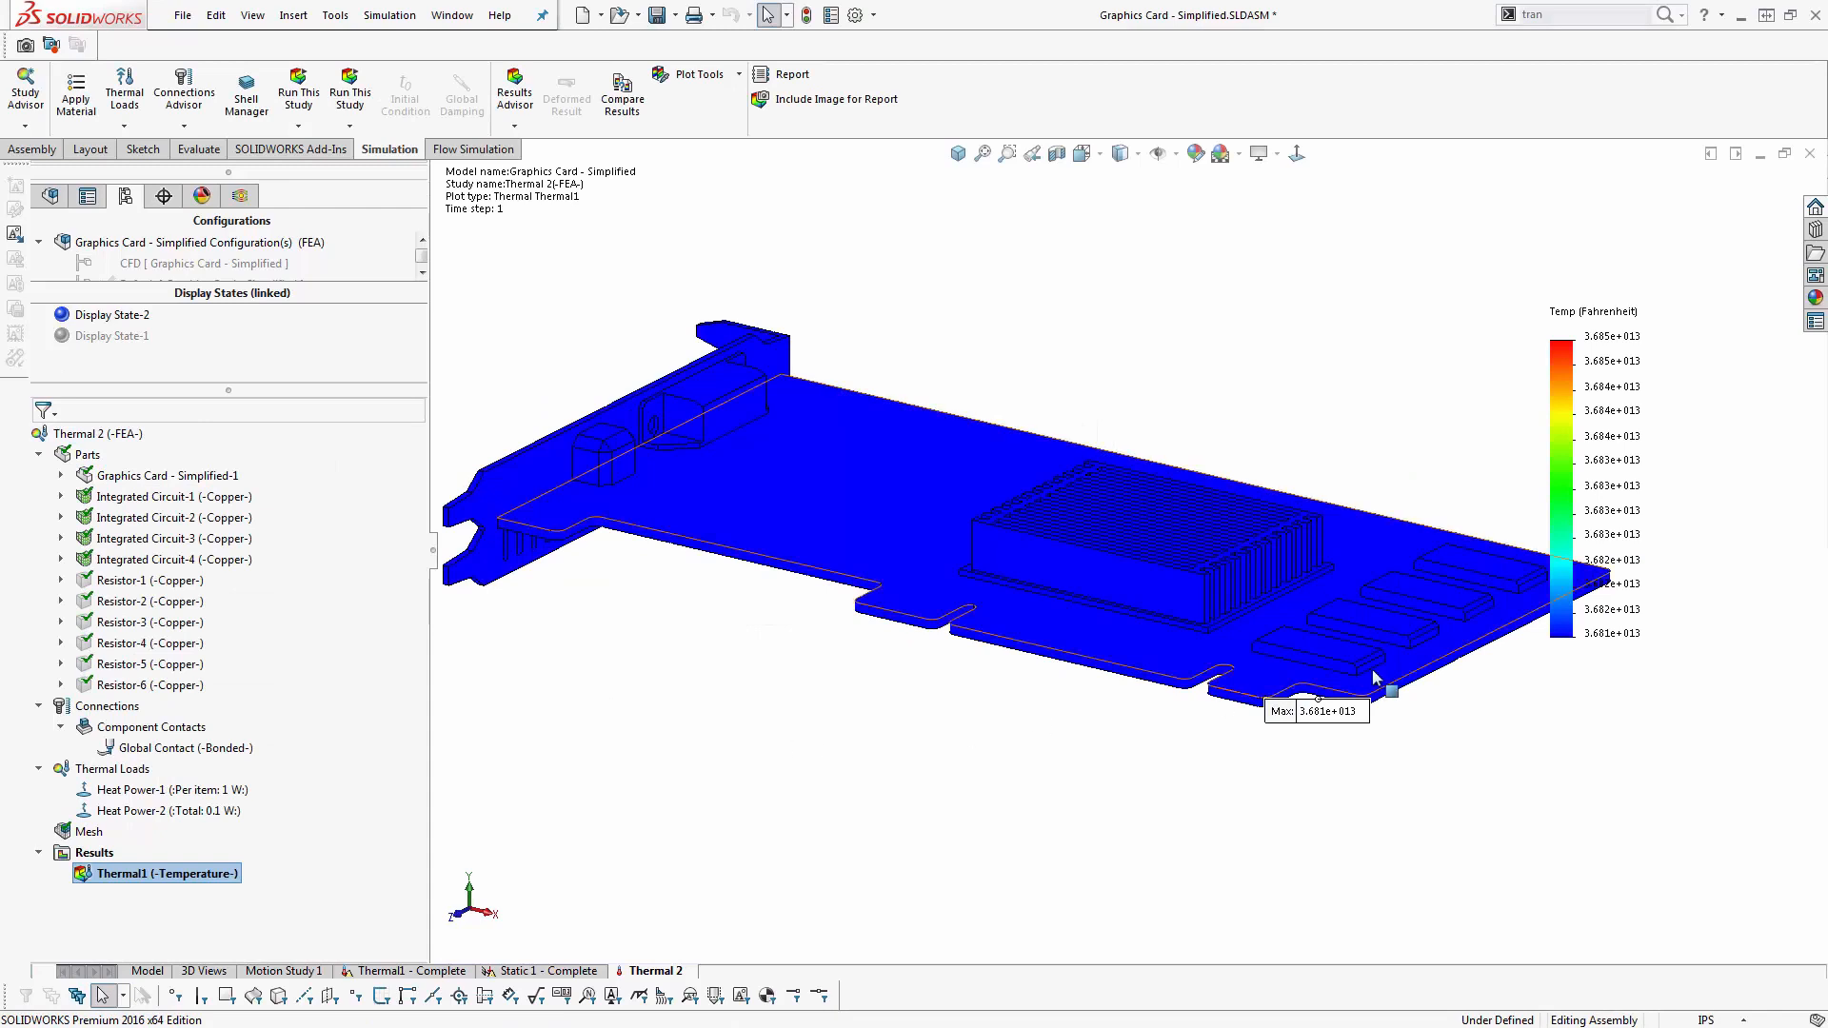
scroll(1373, 668, up, 2)
middle_drag(1363, 631, 1383, 650)
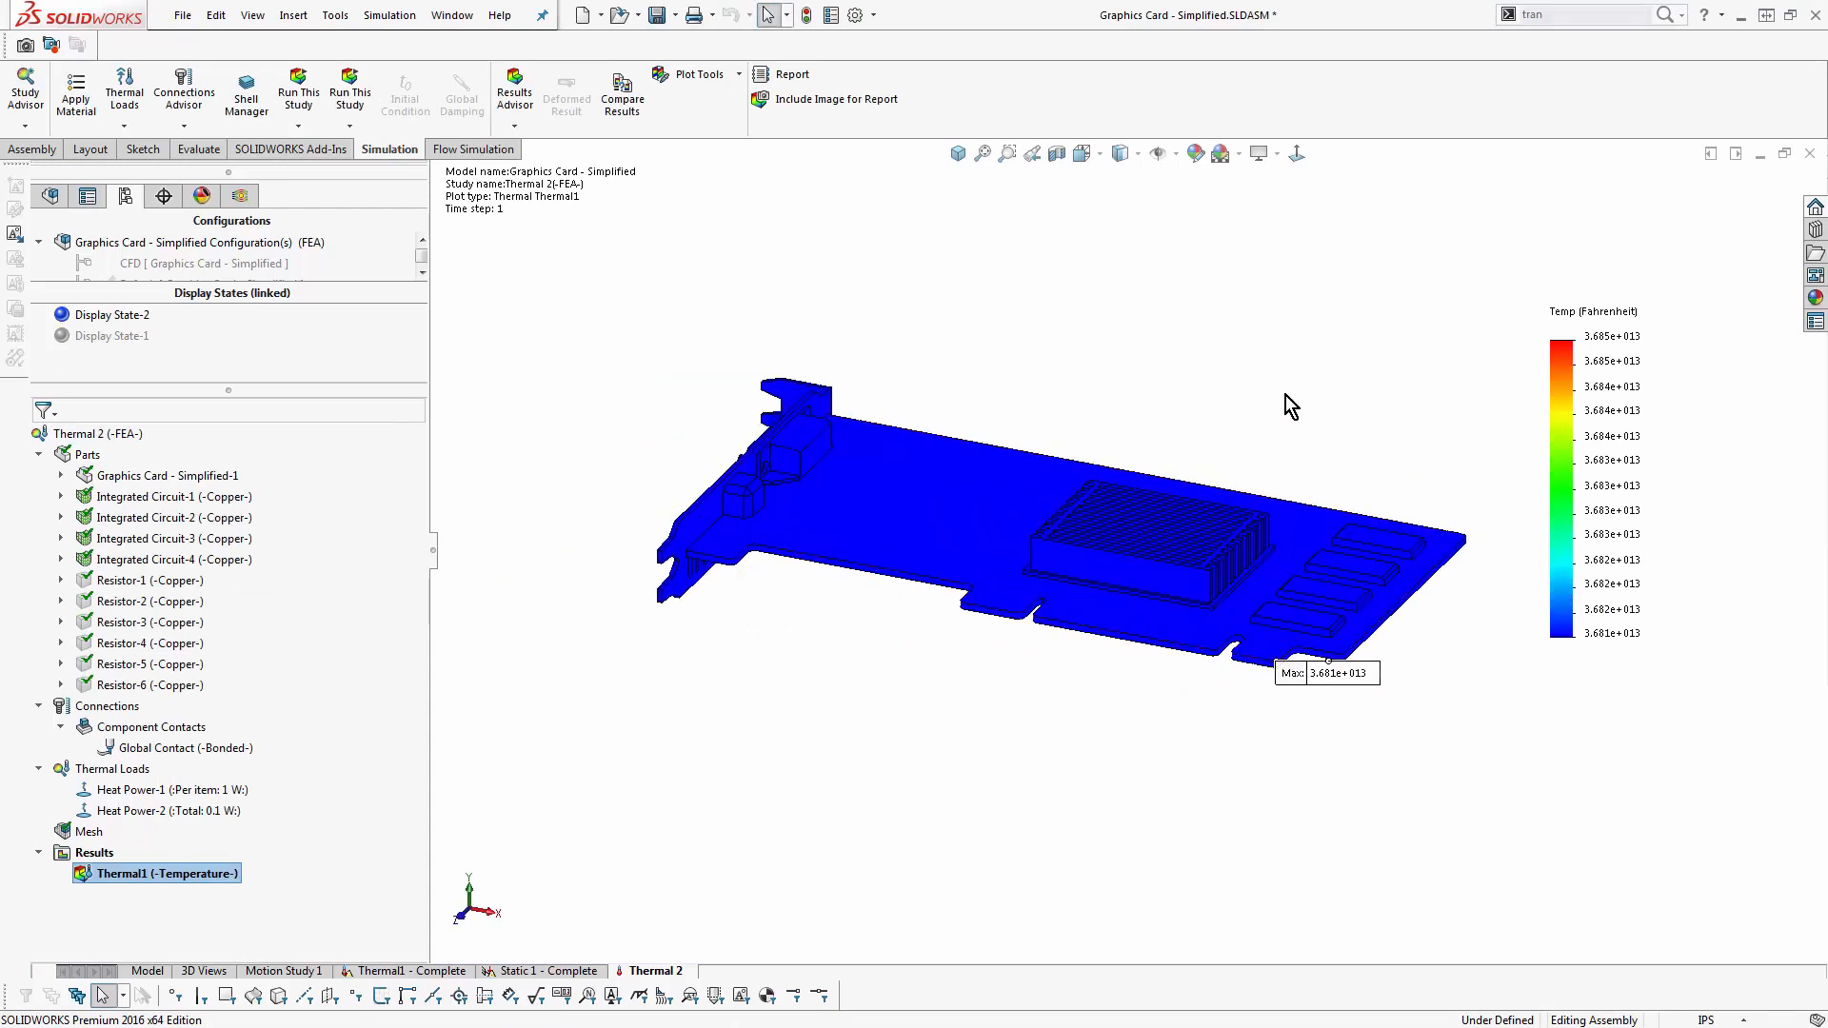
scroll(1295, 410, down, 2)
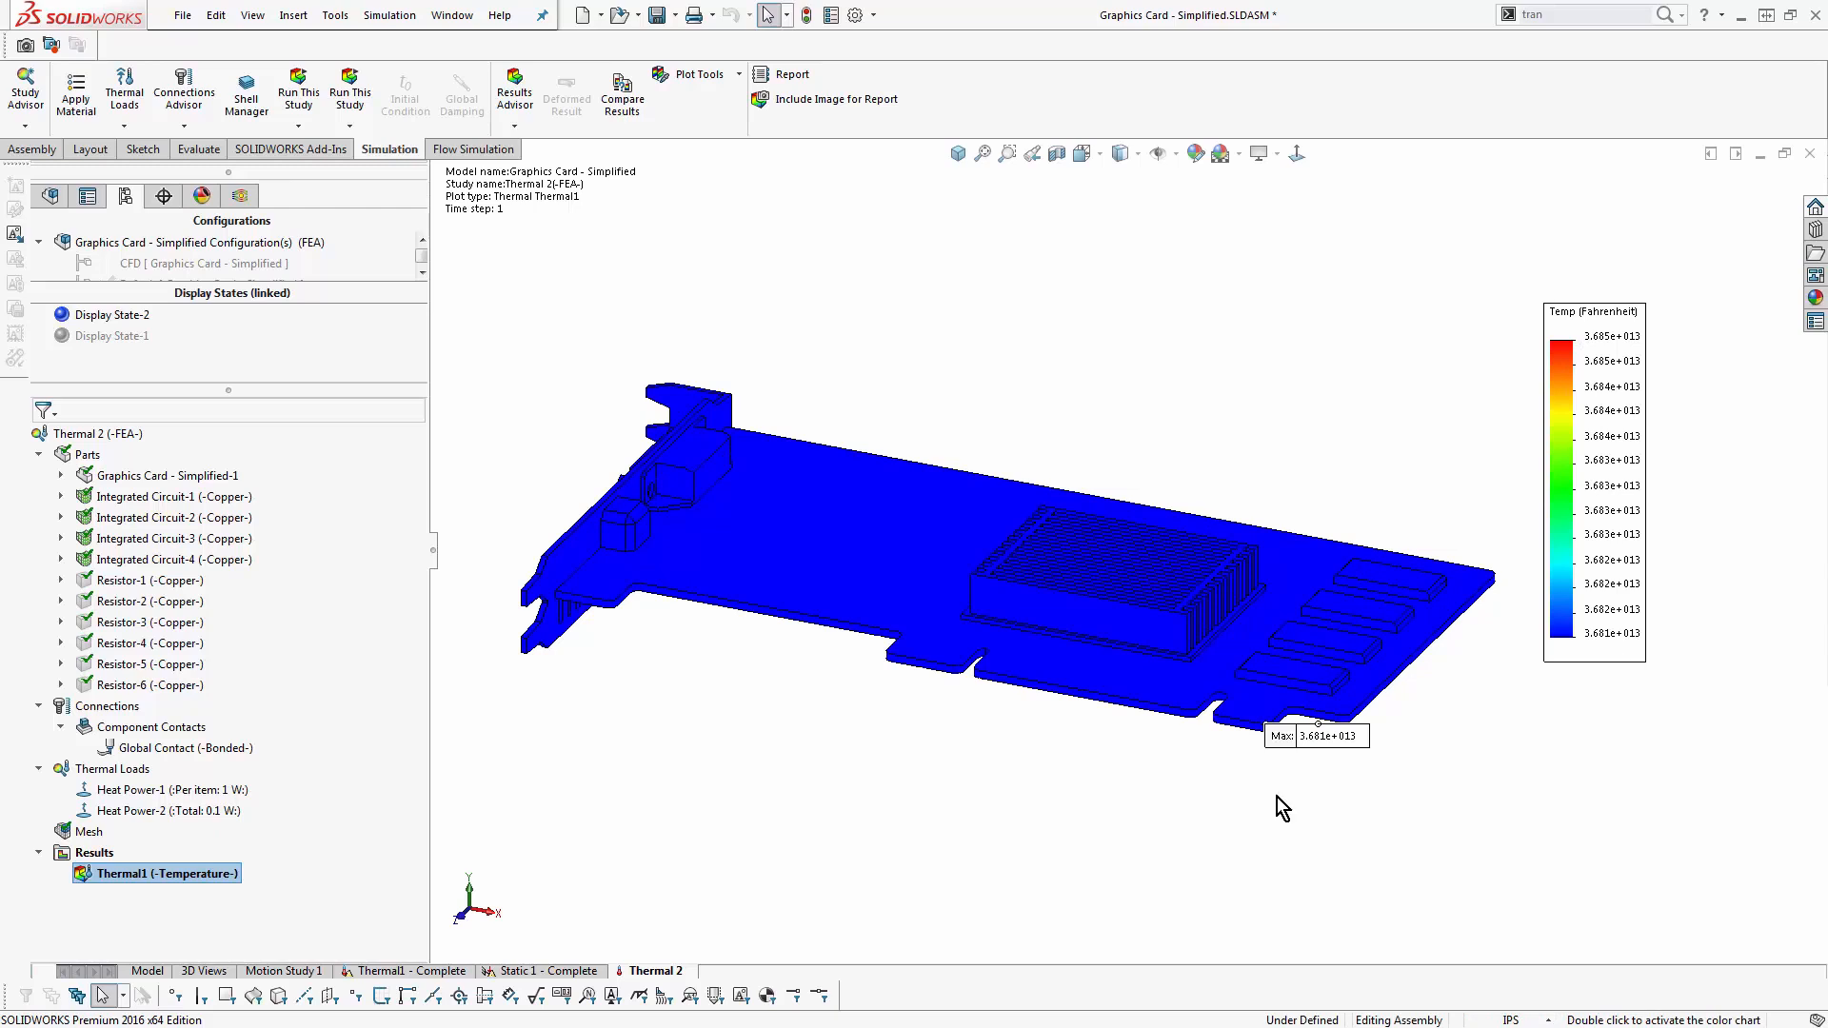
middle_drag(889, 718, 873, 682)
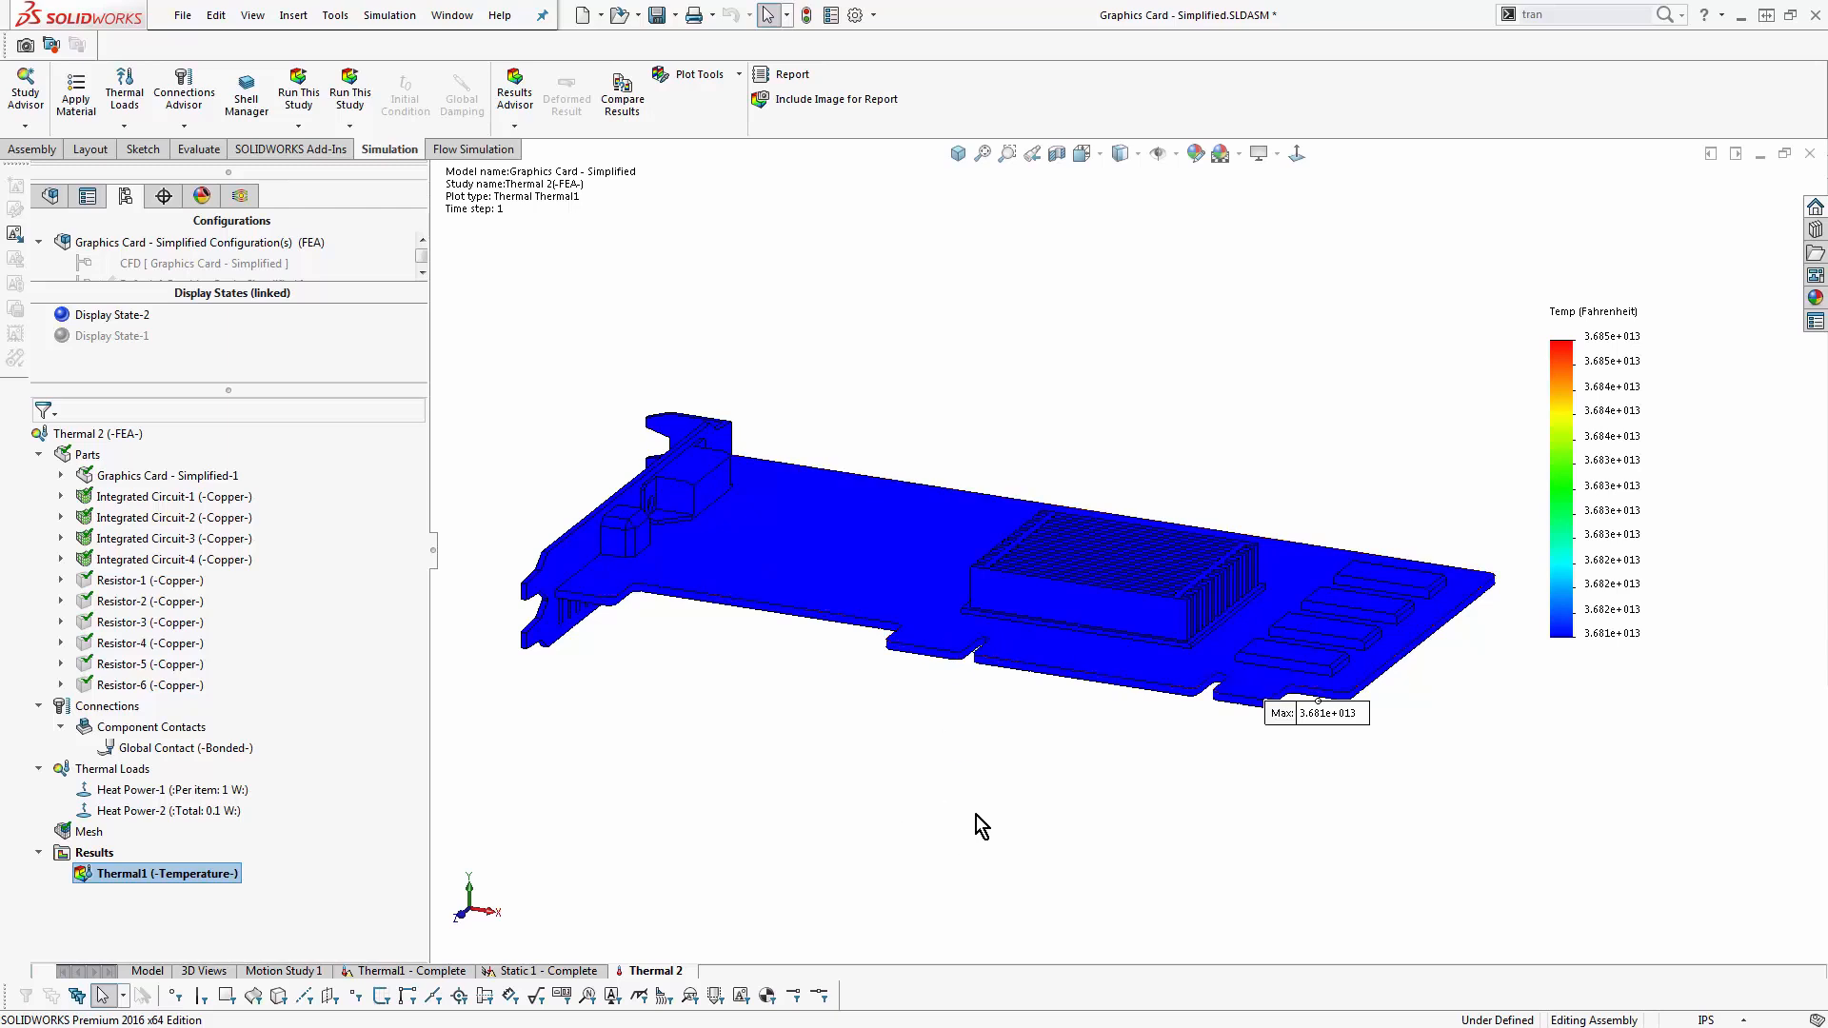
- Add a Convection load on all exposed faces of the assembly with a coefficient of 10 W/(m^2.K)
right_click(112, 772)
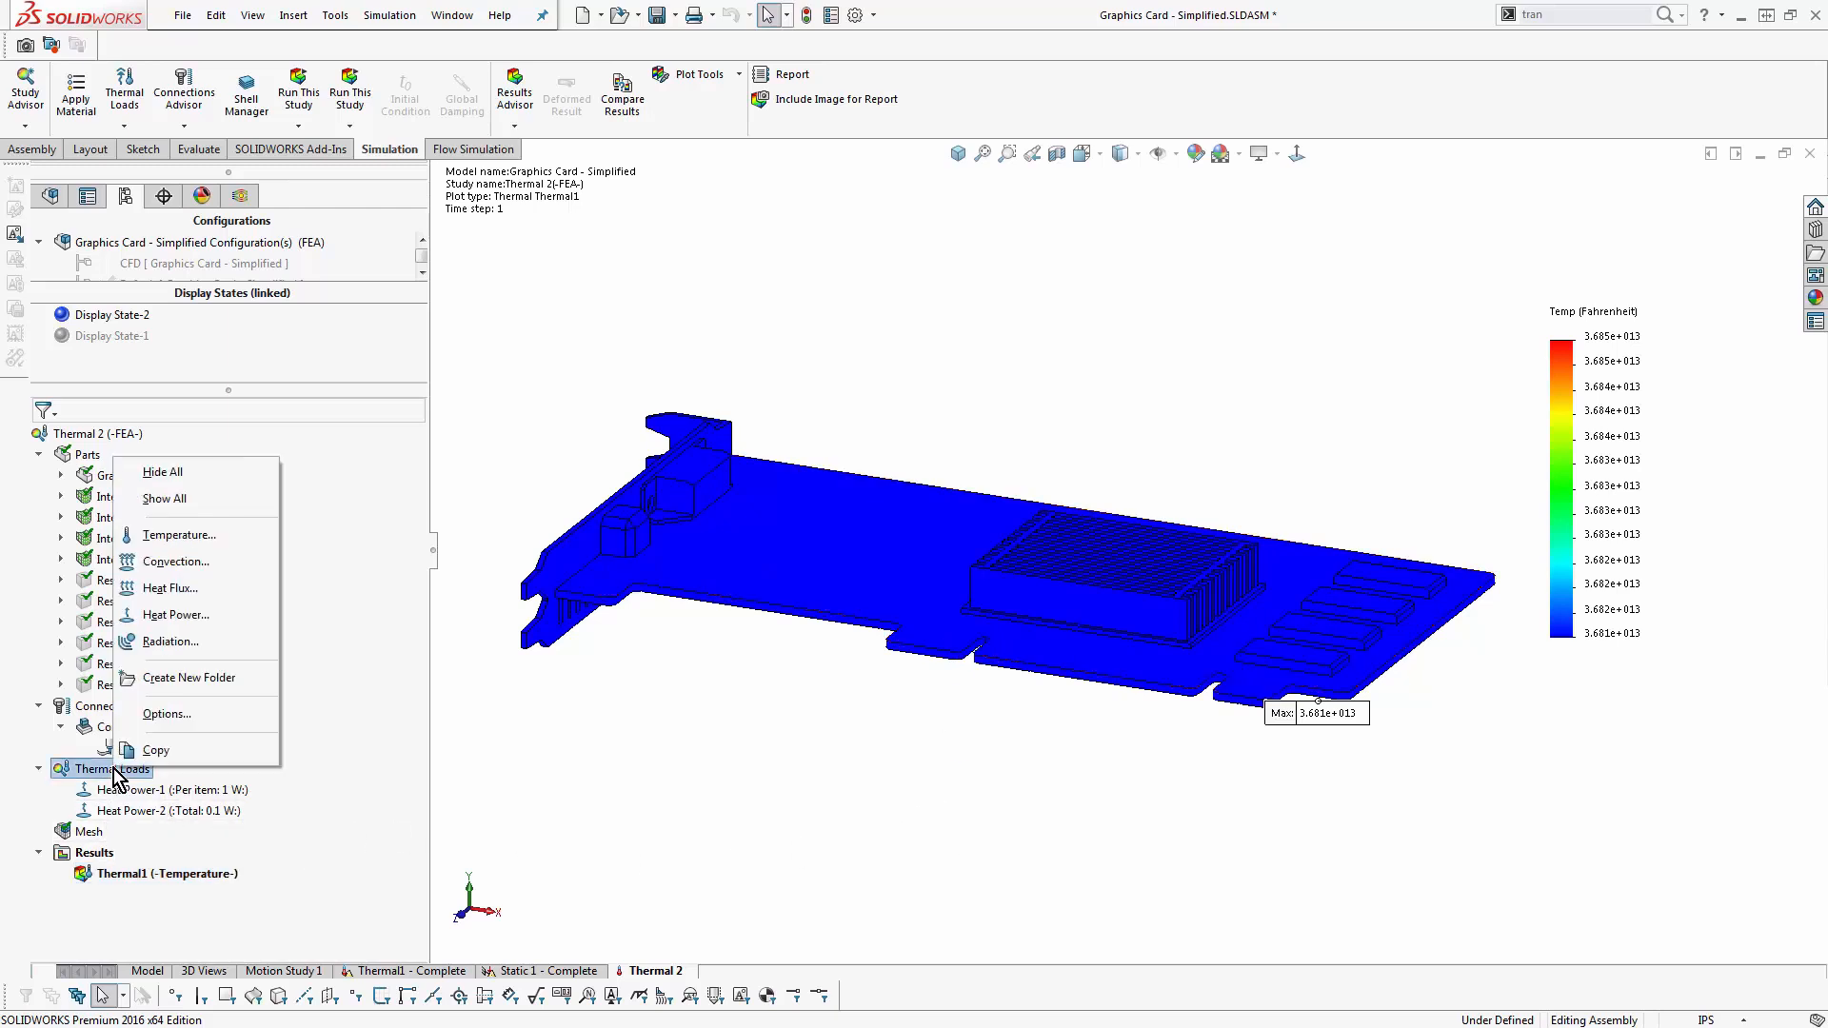
click(177, 562)
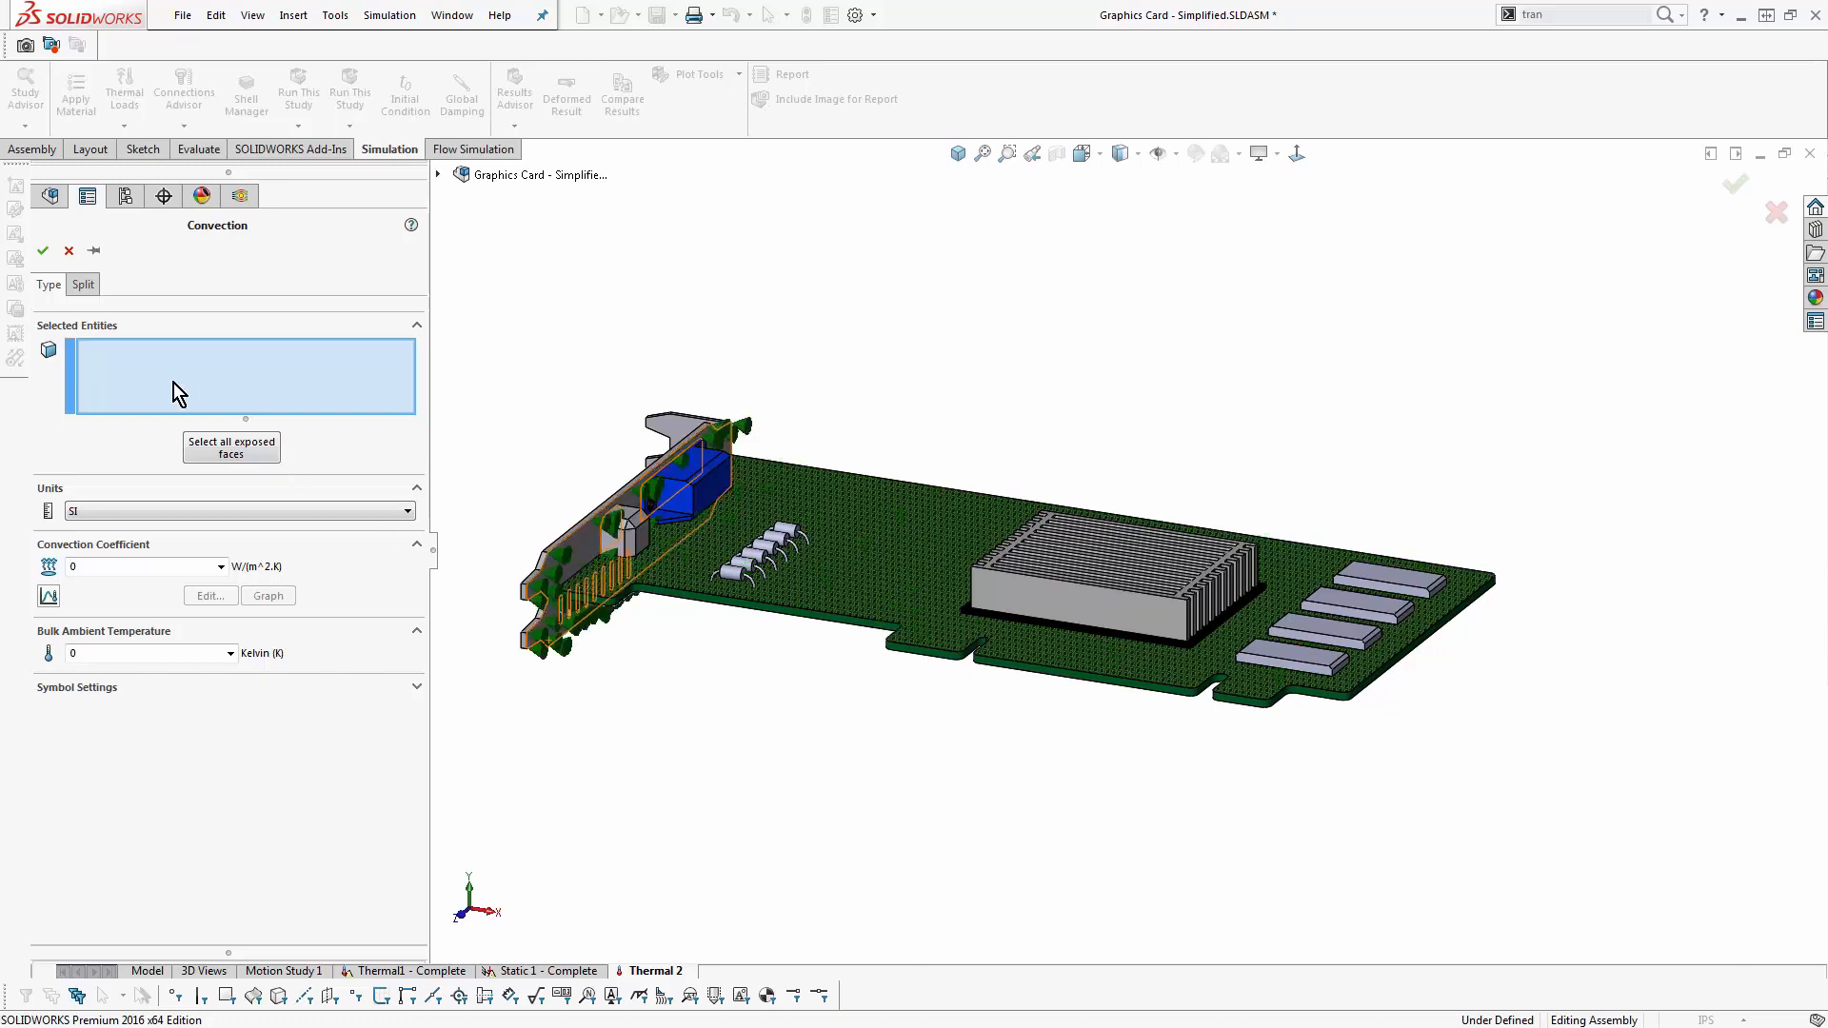
click(213, 454)
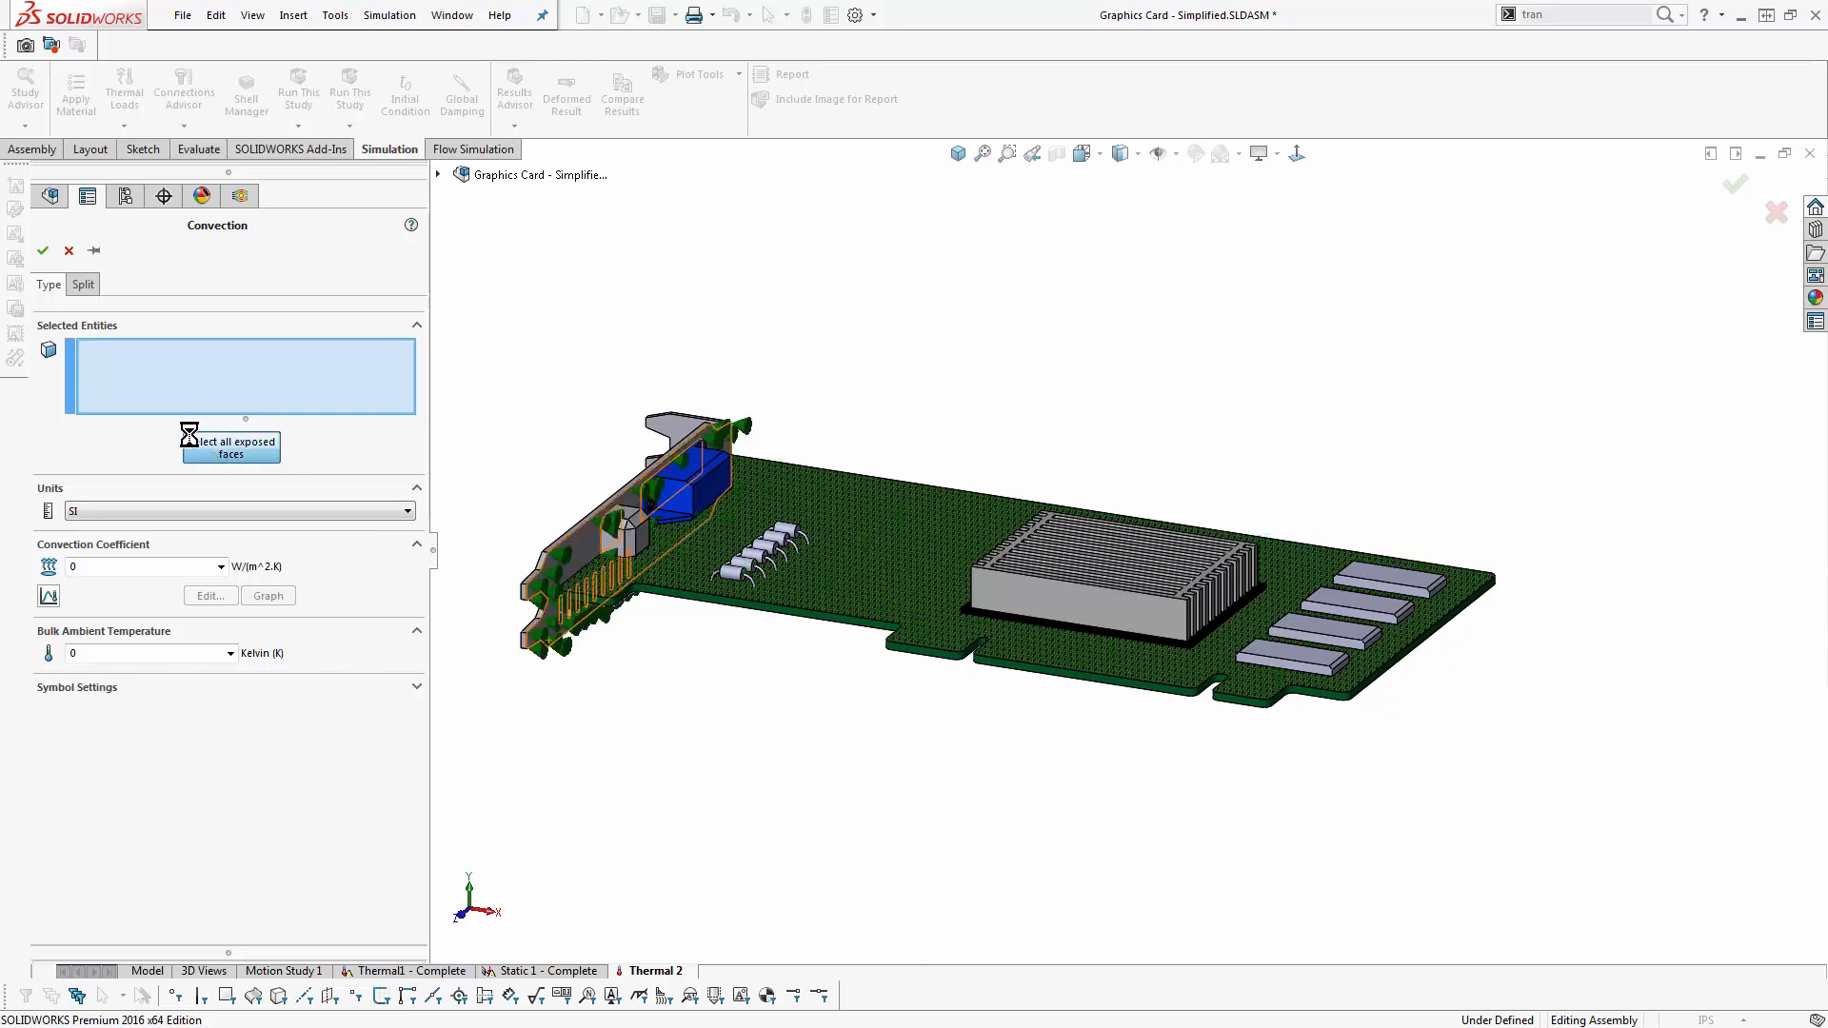
click(83, 569)
text(10)
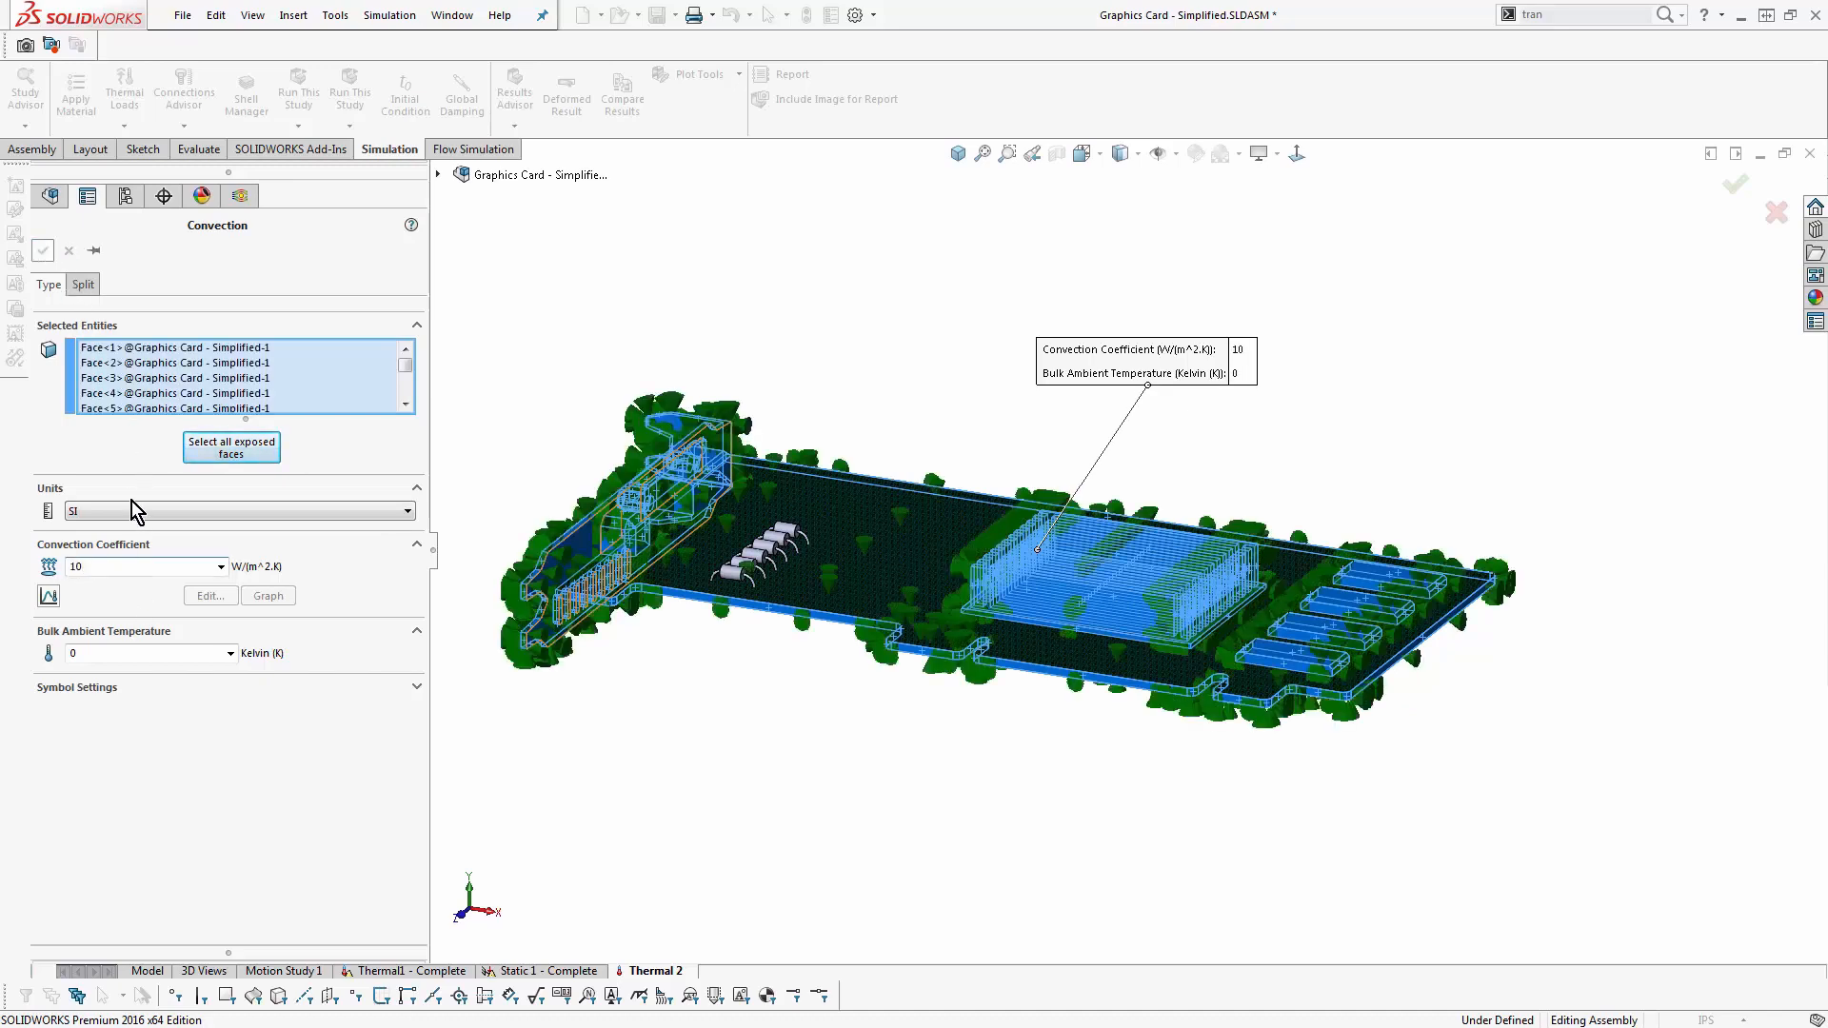
key(Return)
- Rerun the Thermal 2 study with convection and examine the temperature plot around the heat sink and integrated circuits
right_click(122, 436)
click(158, 476)
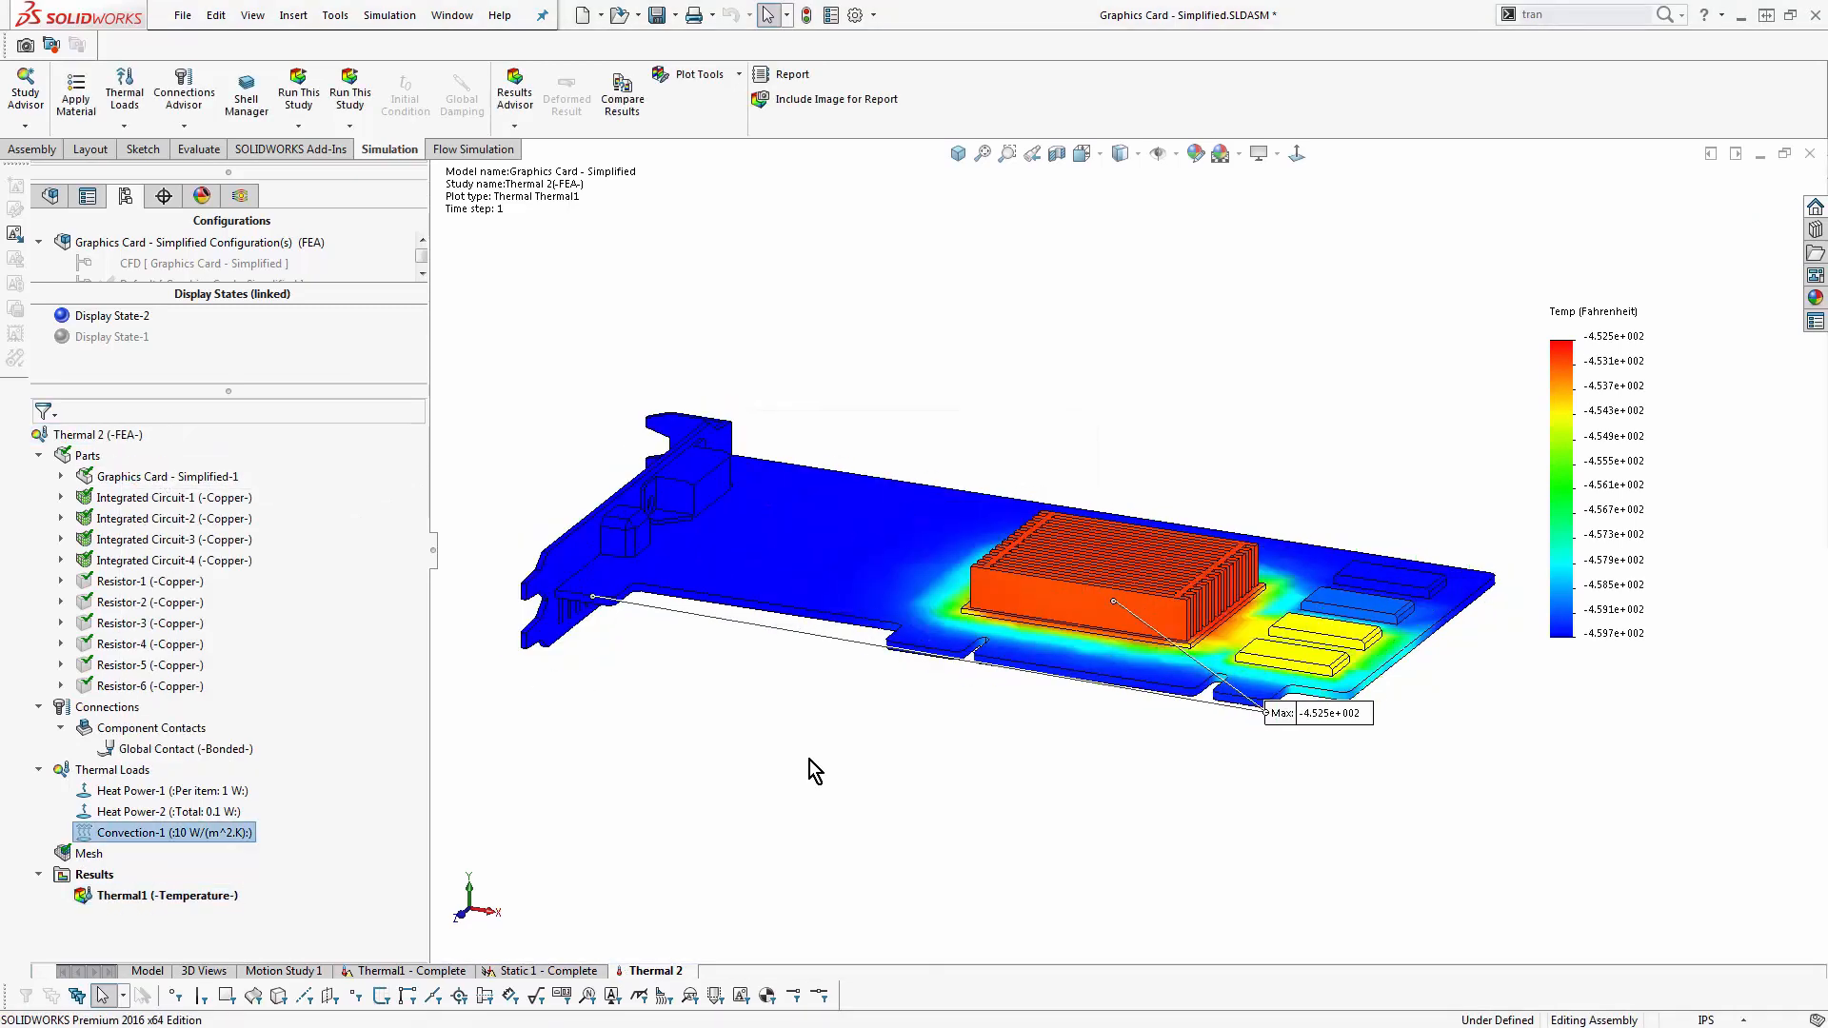
scroll(1297, 620, down, 3)
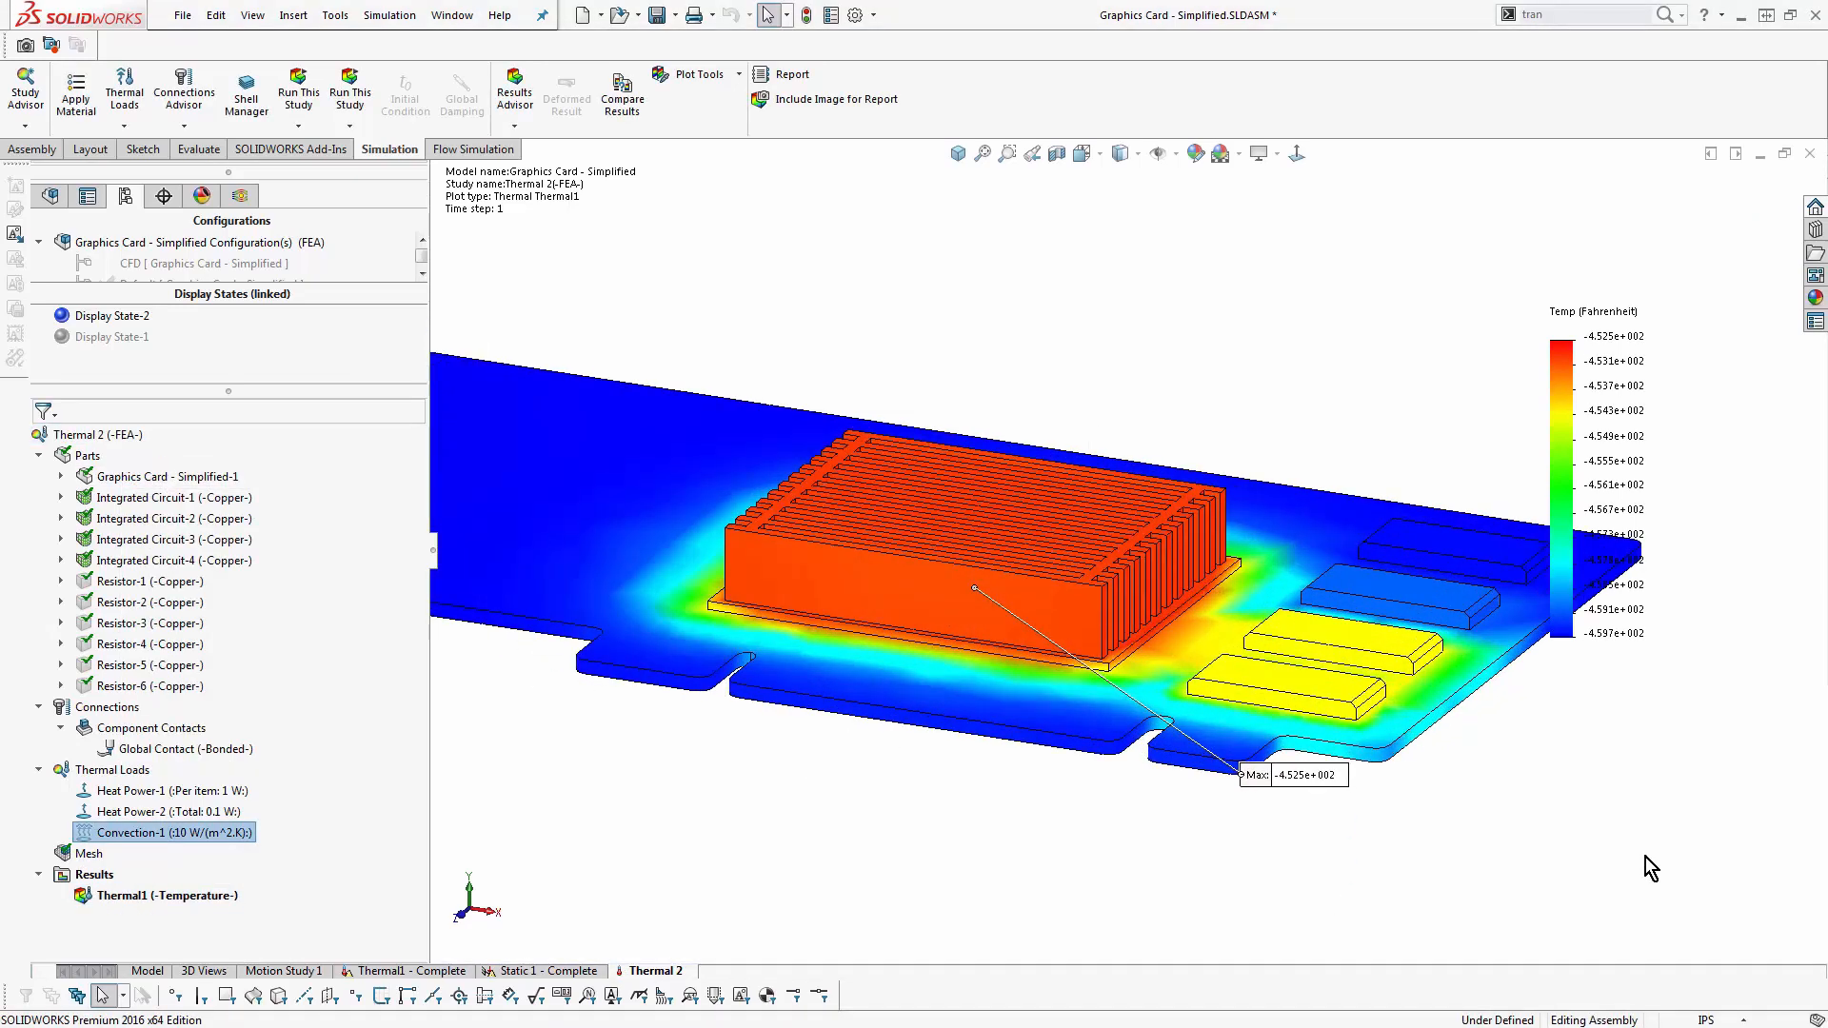
key(f)
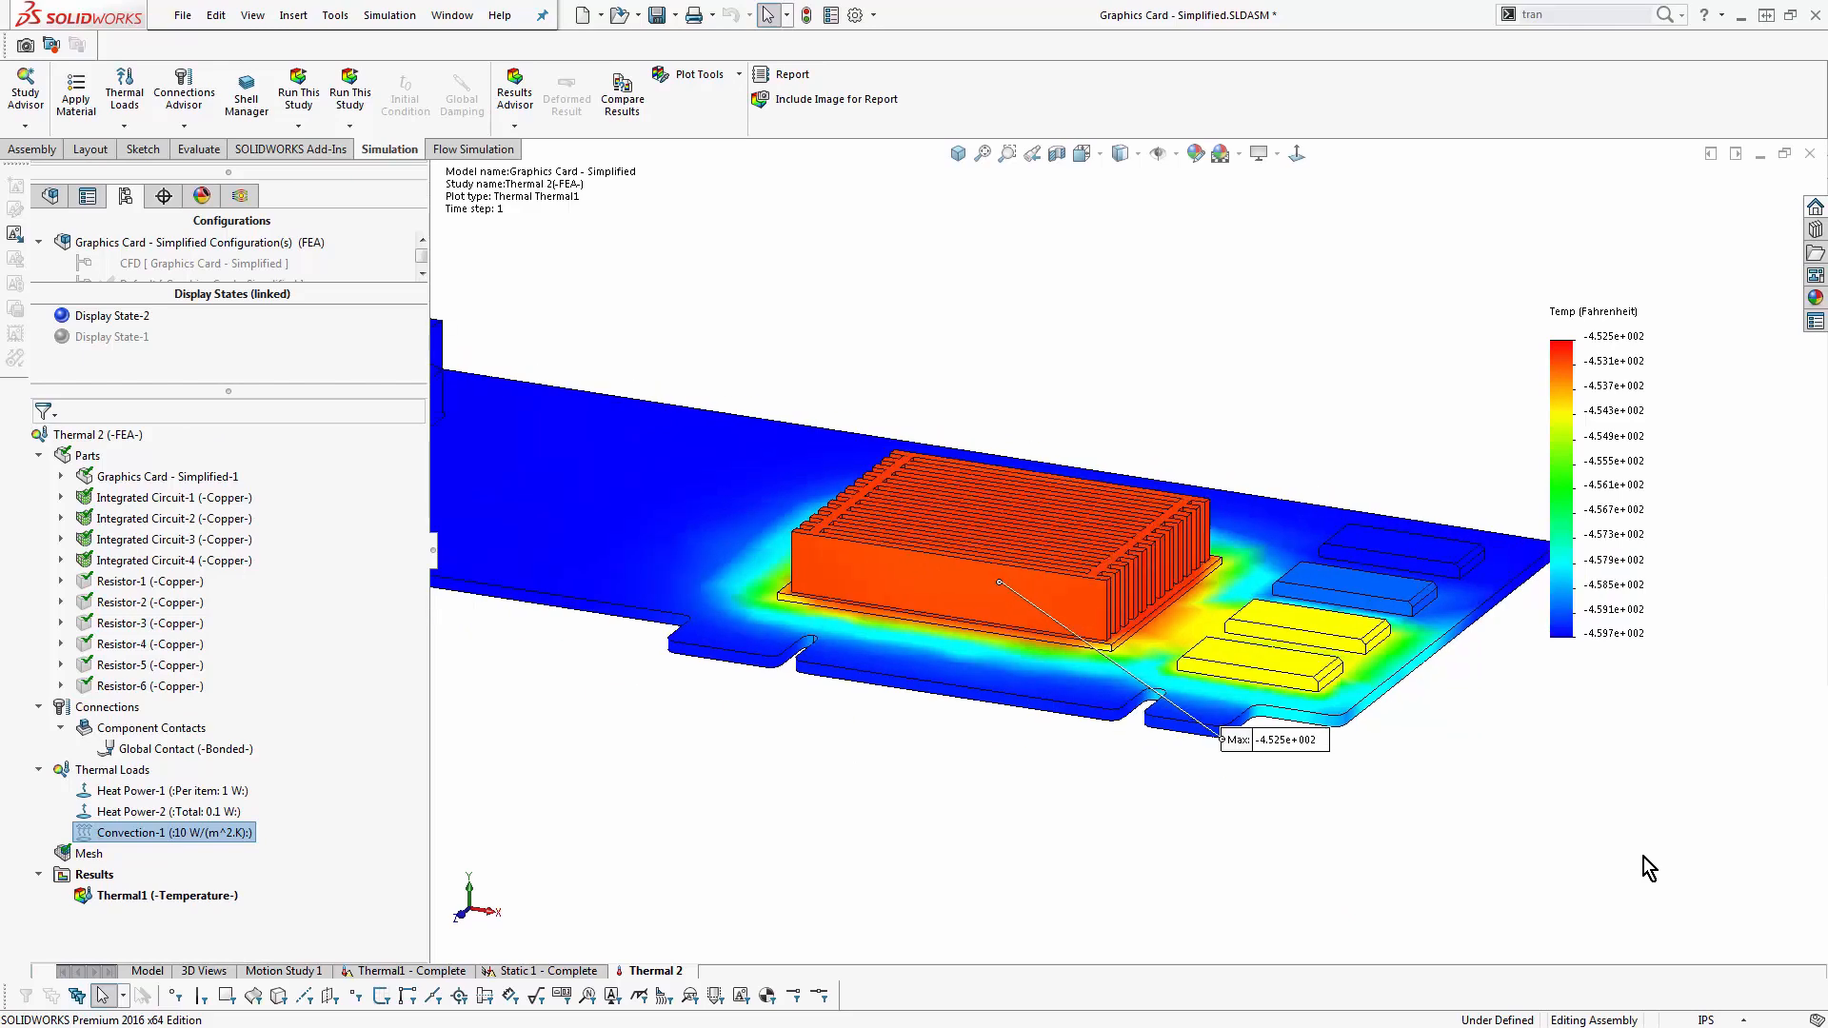
scroll(1224, 523, down, 5)
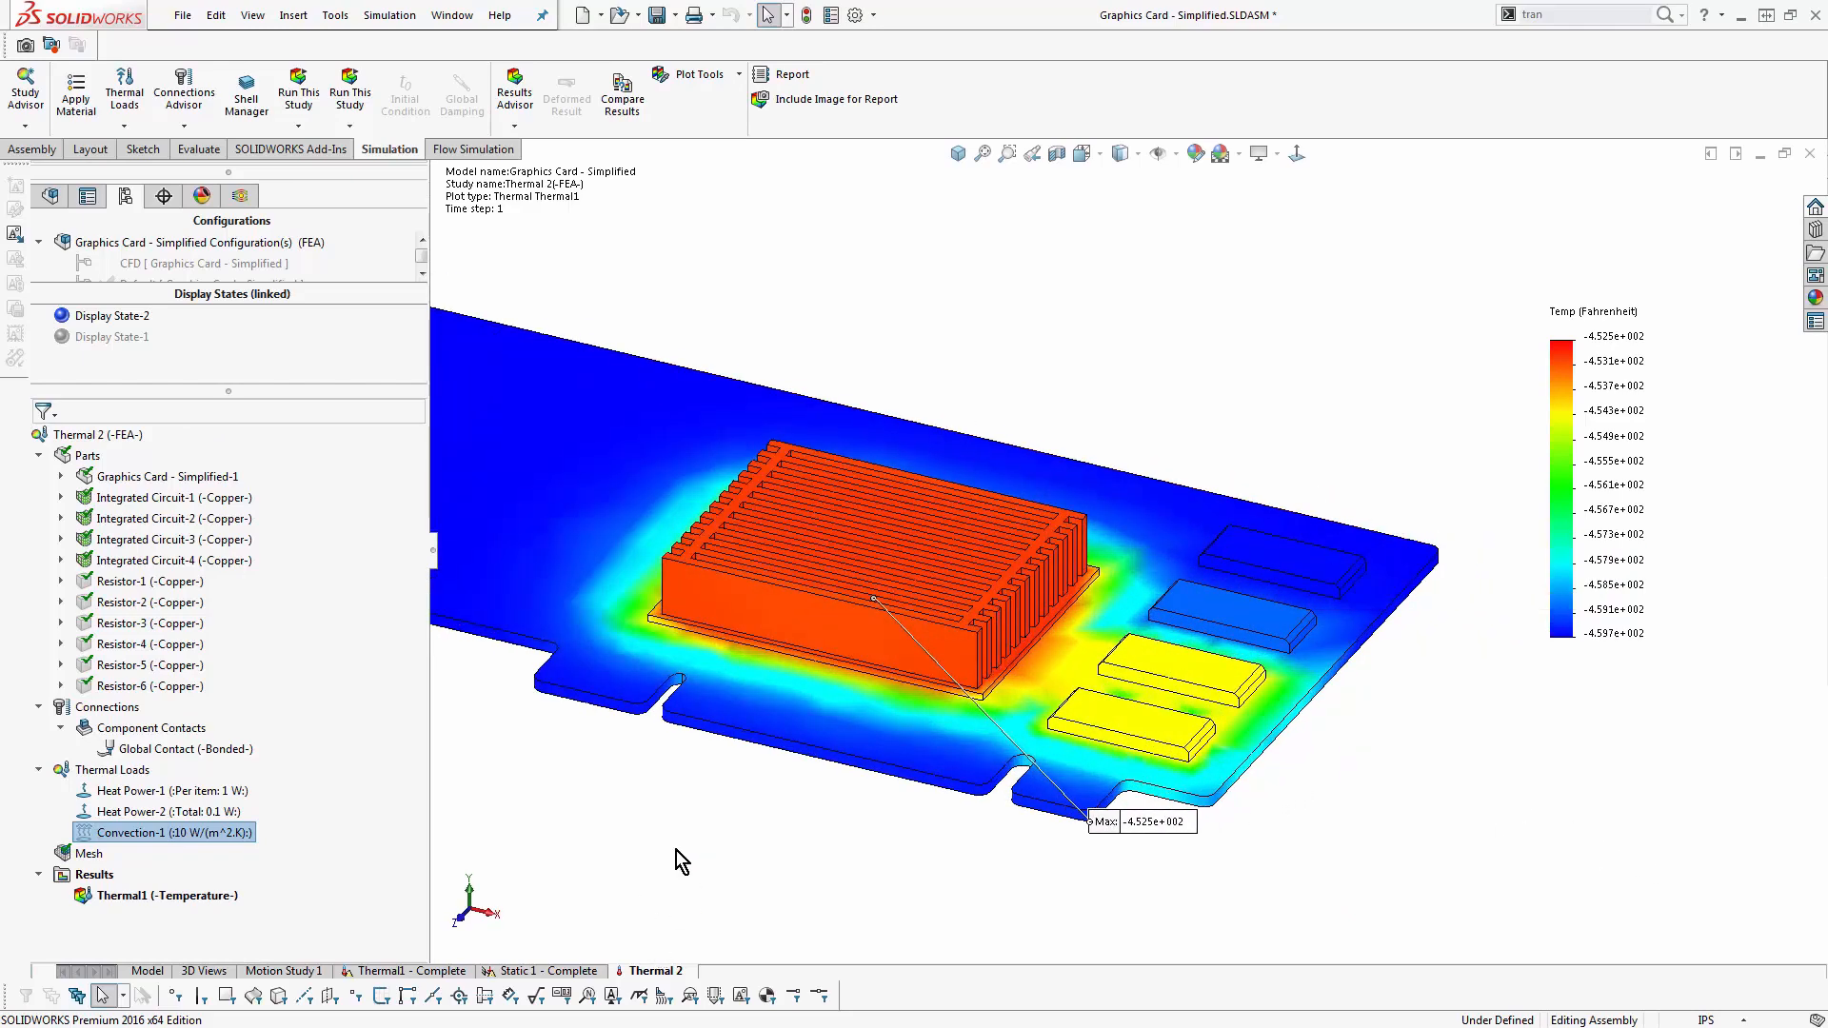
- Start another Heat Power load on the solid bodies of Integrated Circuit-3 and Integrated Circuit-4
right_click(142, 777)
click(203, 625)
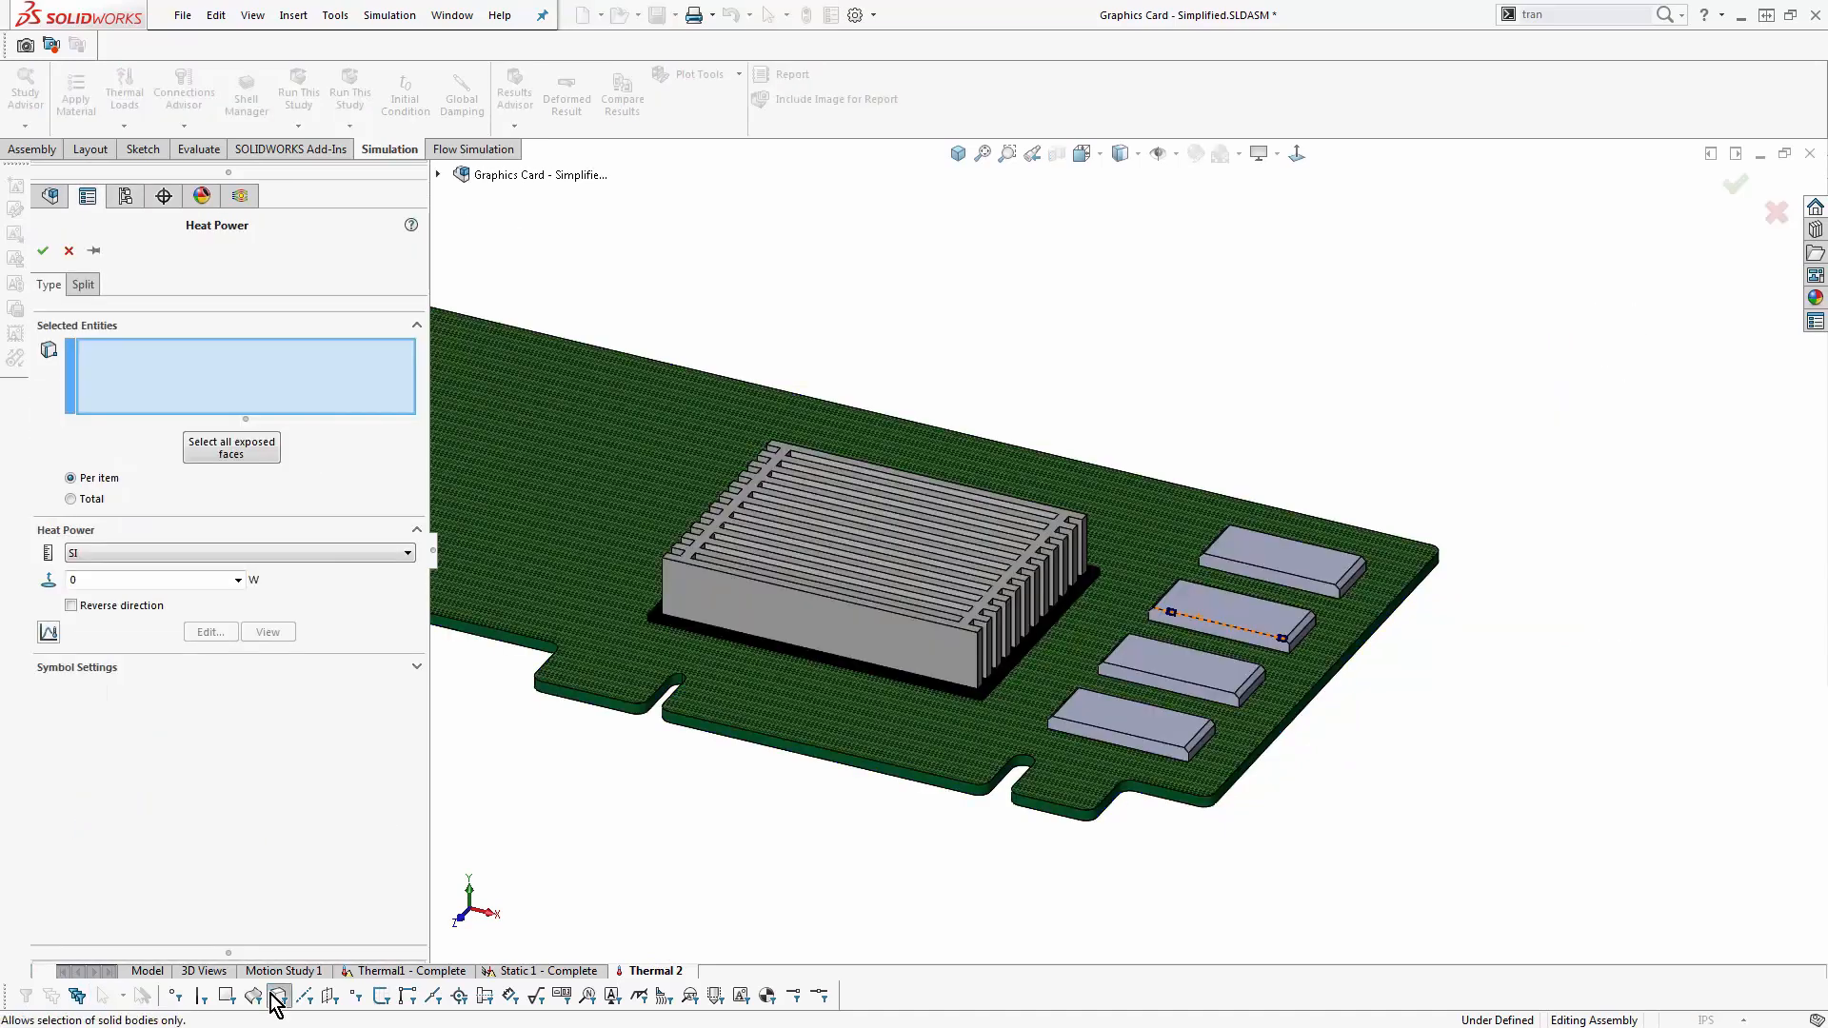
click(1257, 619)
click(1265, 556)
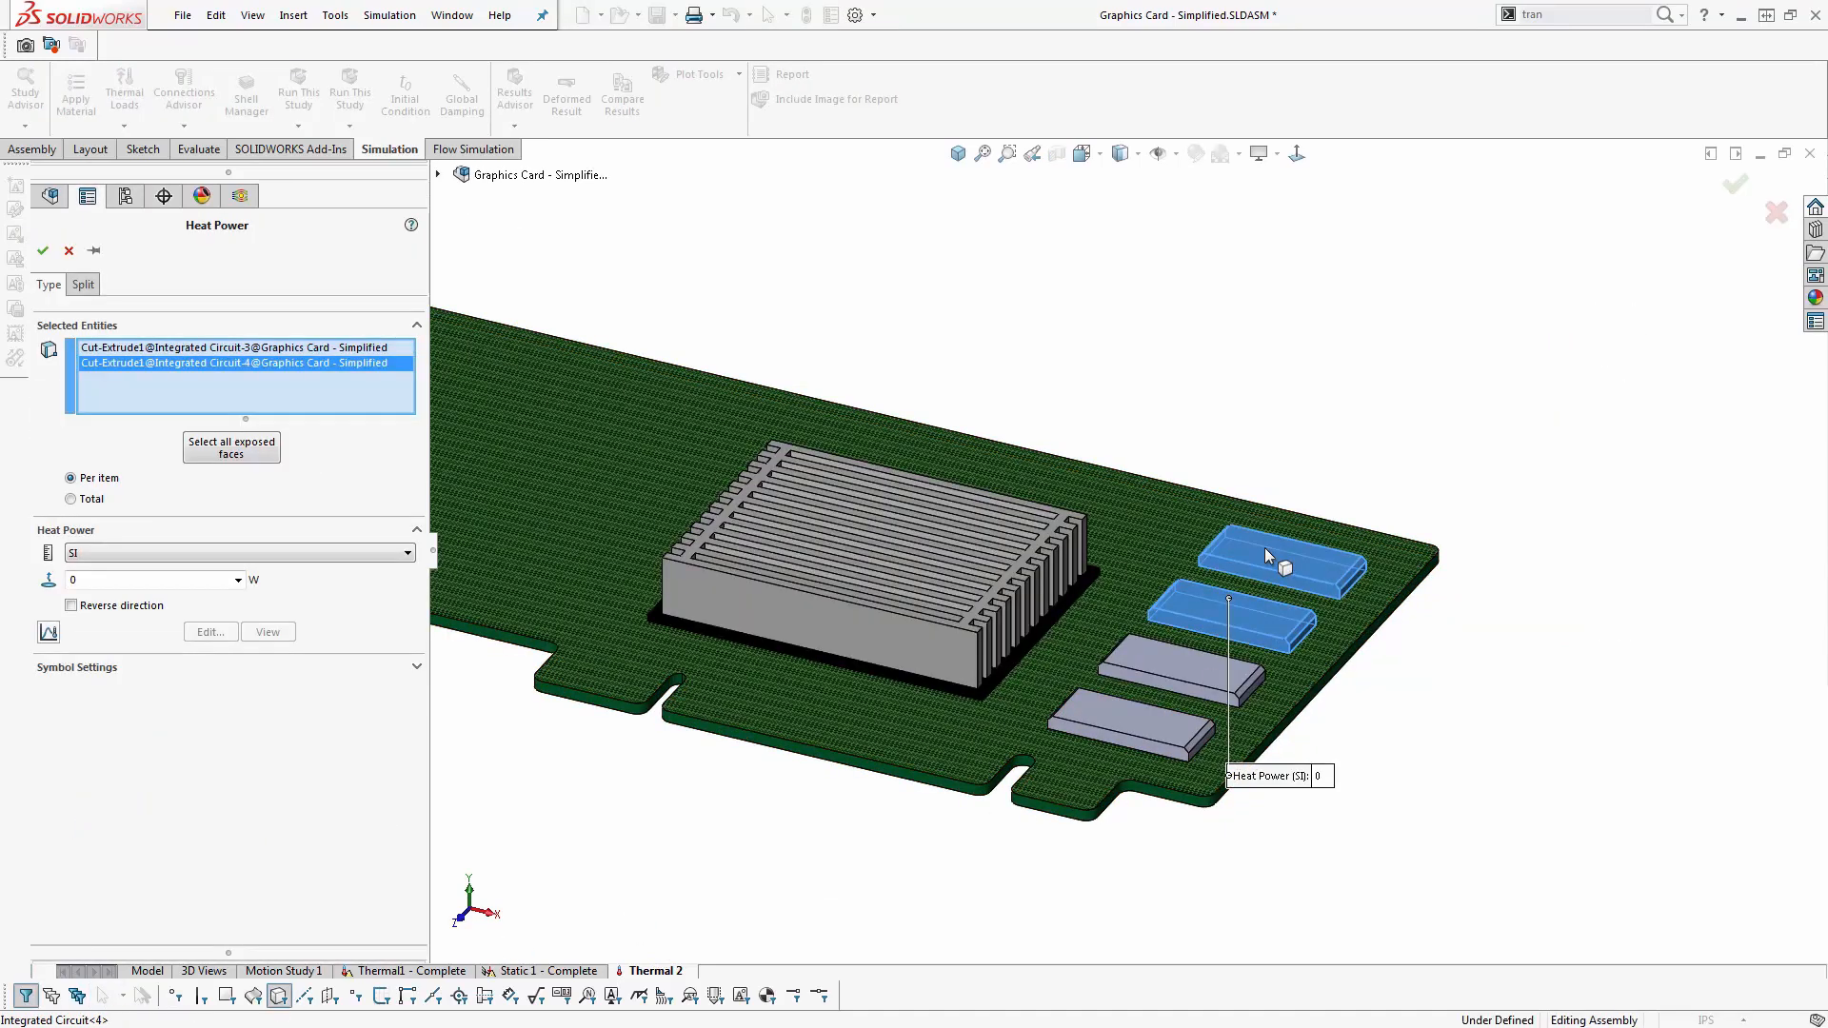
- Give the load a temperature curve in Fahrenheit with Y values of 1 at the first point and 0 at the second, and accept it
click(49, 632)
click(211, 632)
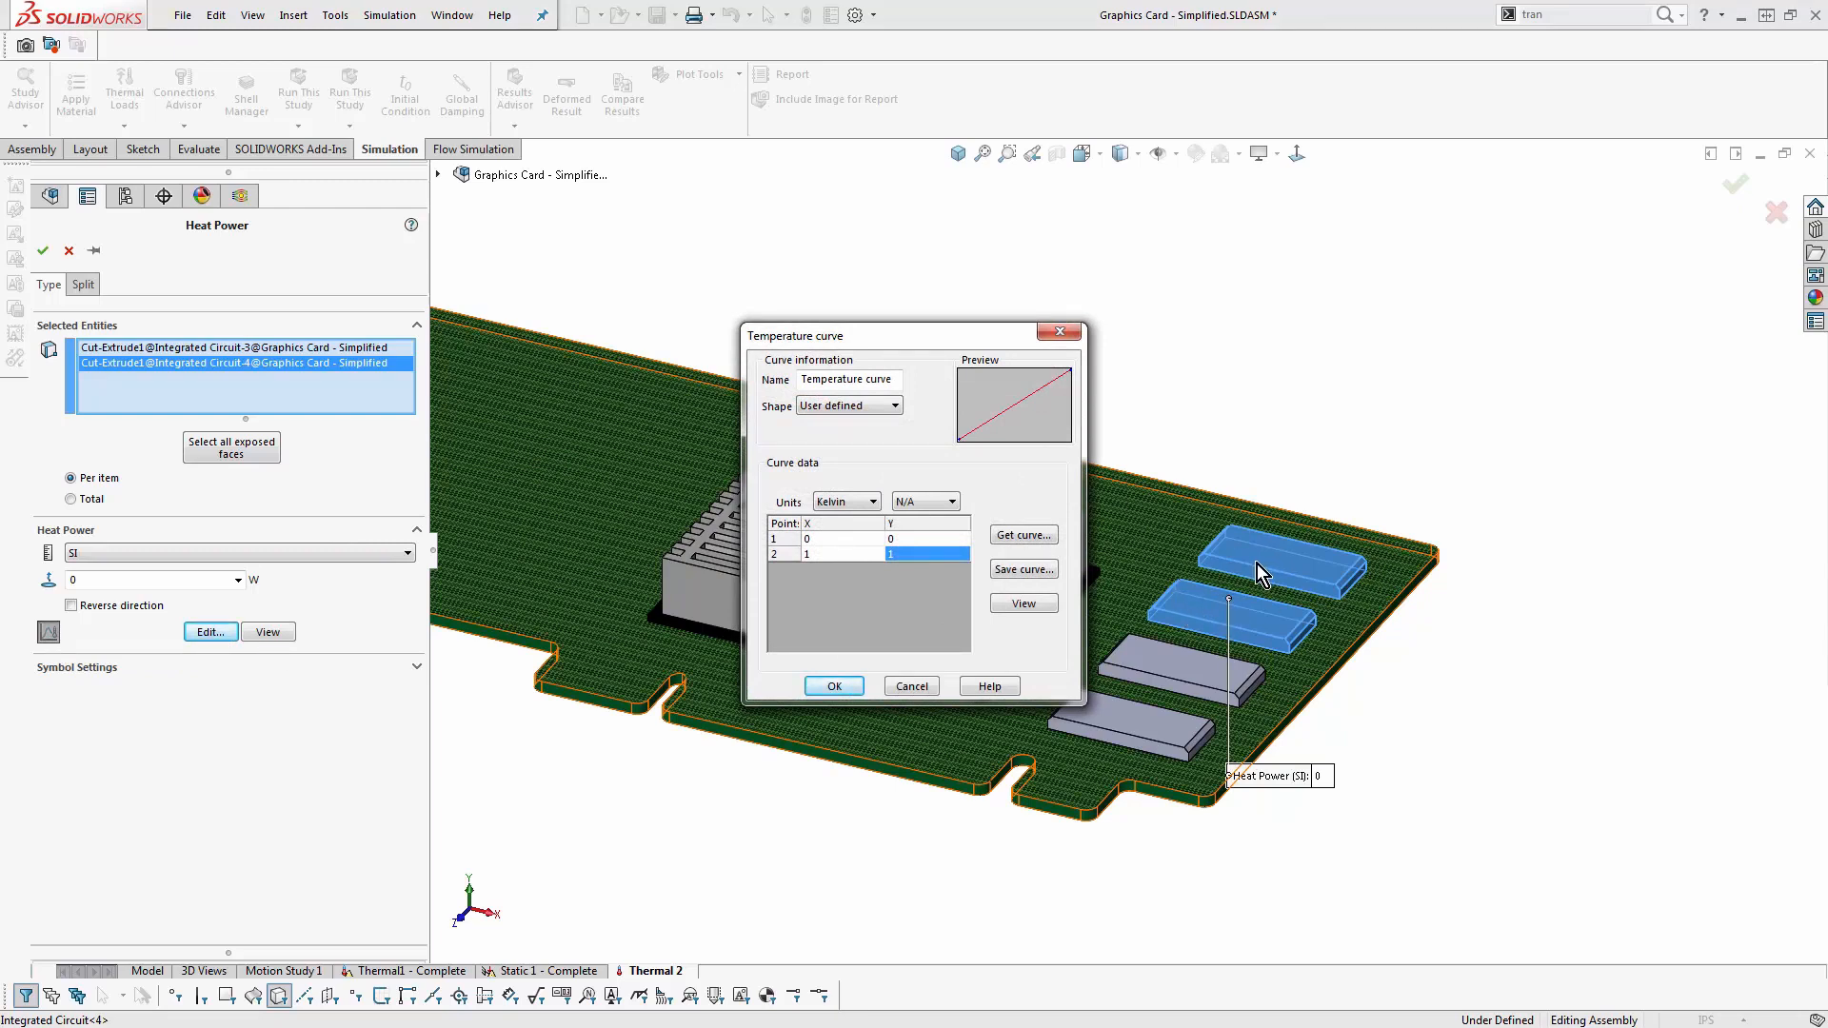
click(846, 501)
key(shift+Tab)
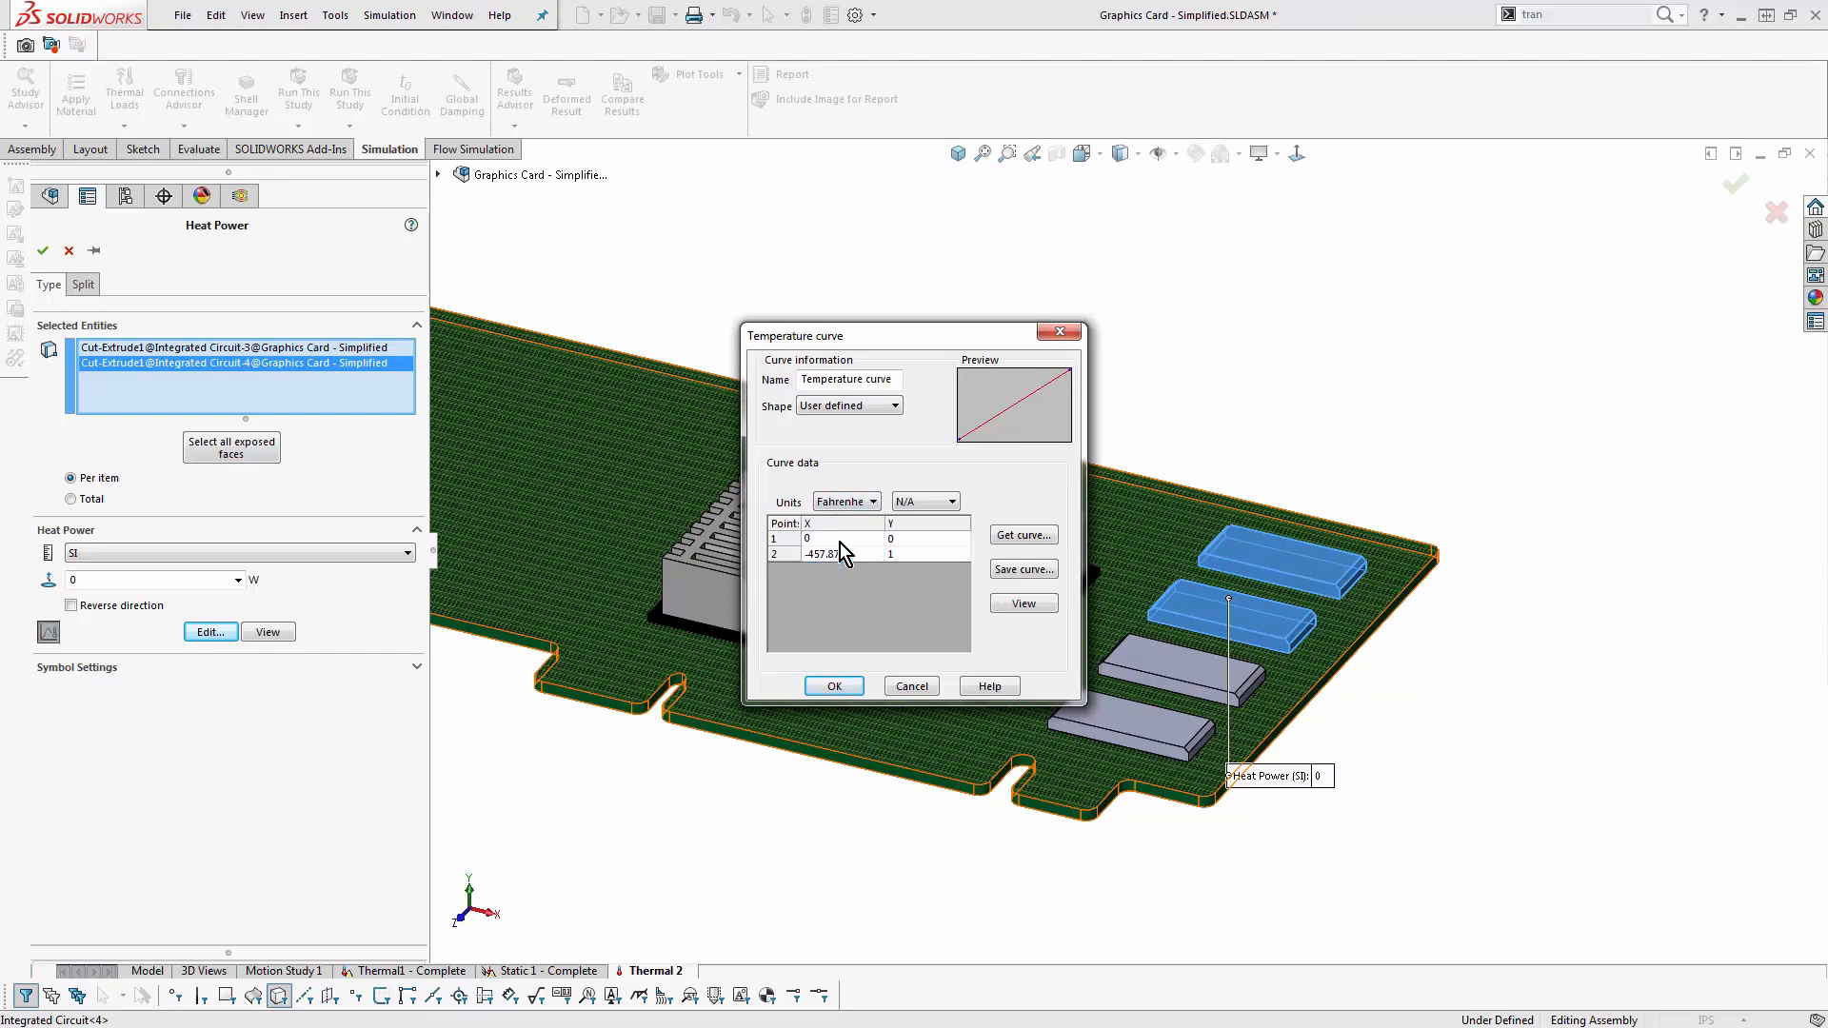
click(895, 537)
text(1)
click(849, 554)
click(916, 556)
text(0)
click(833, 687)
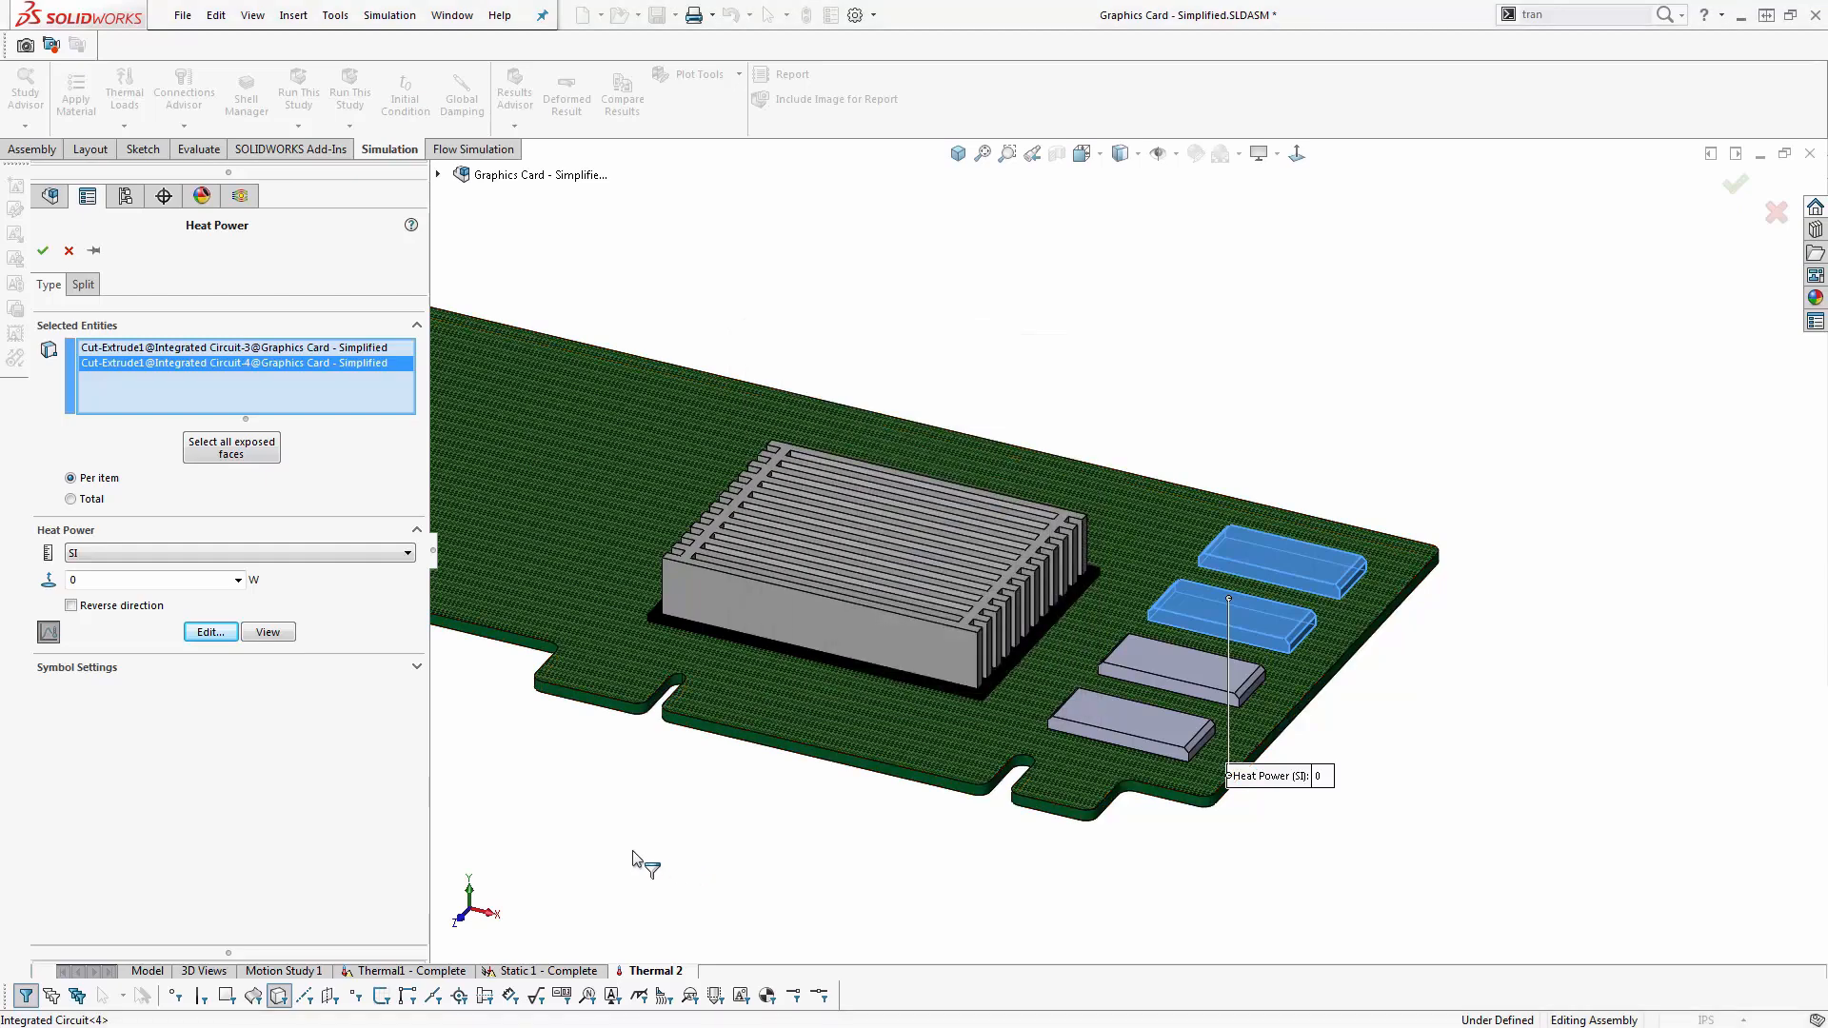
click(43, 250)
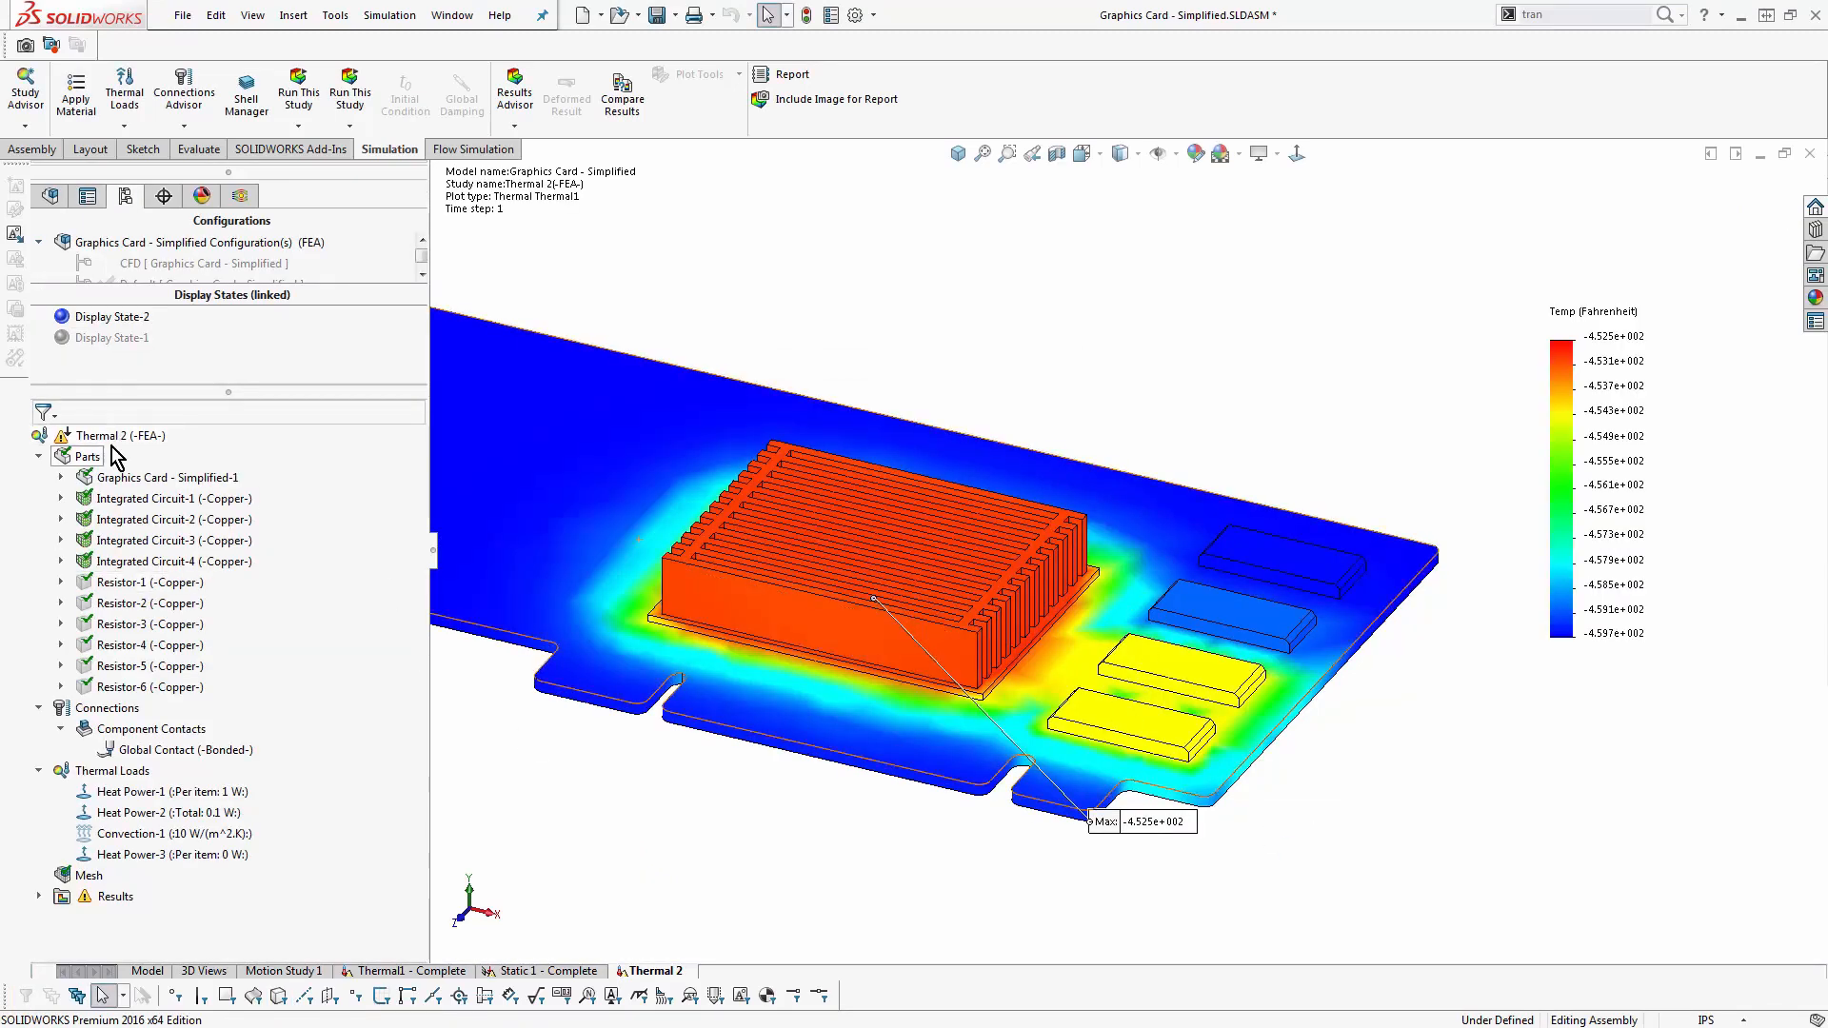
- Solve the Thermal 2 study again with the curve-driven heat power load included
right_click(112, 438)
click(147, 486)
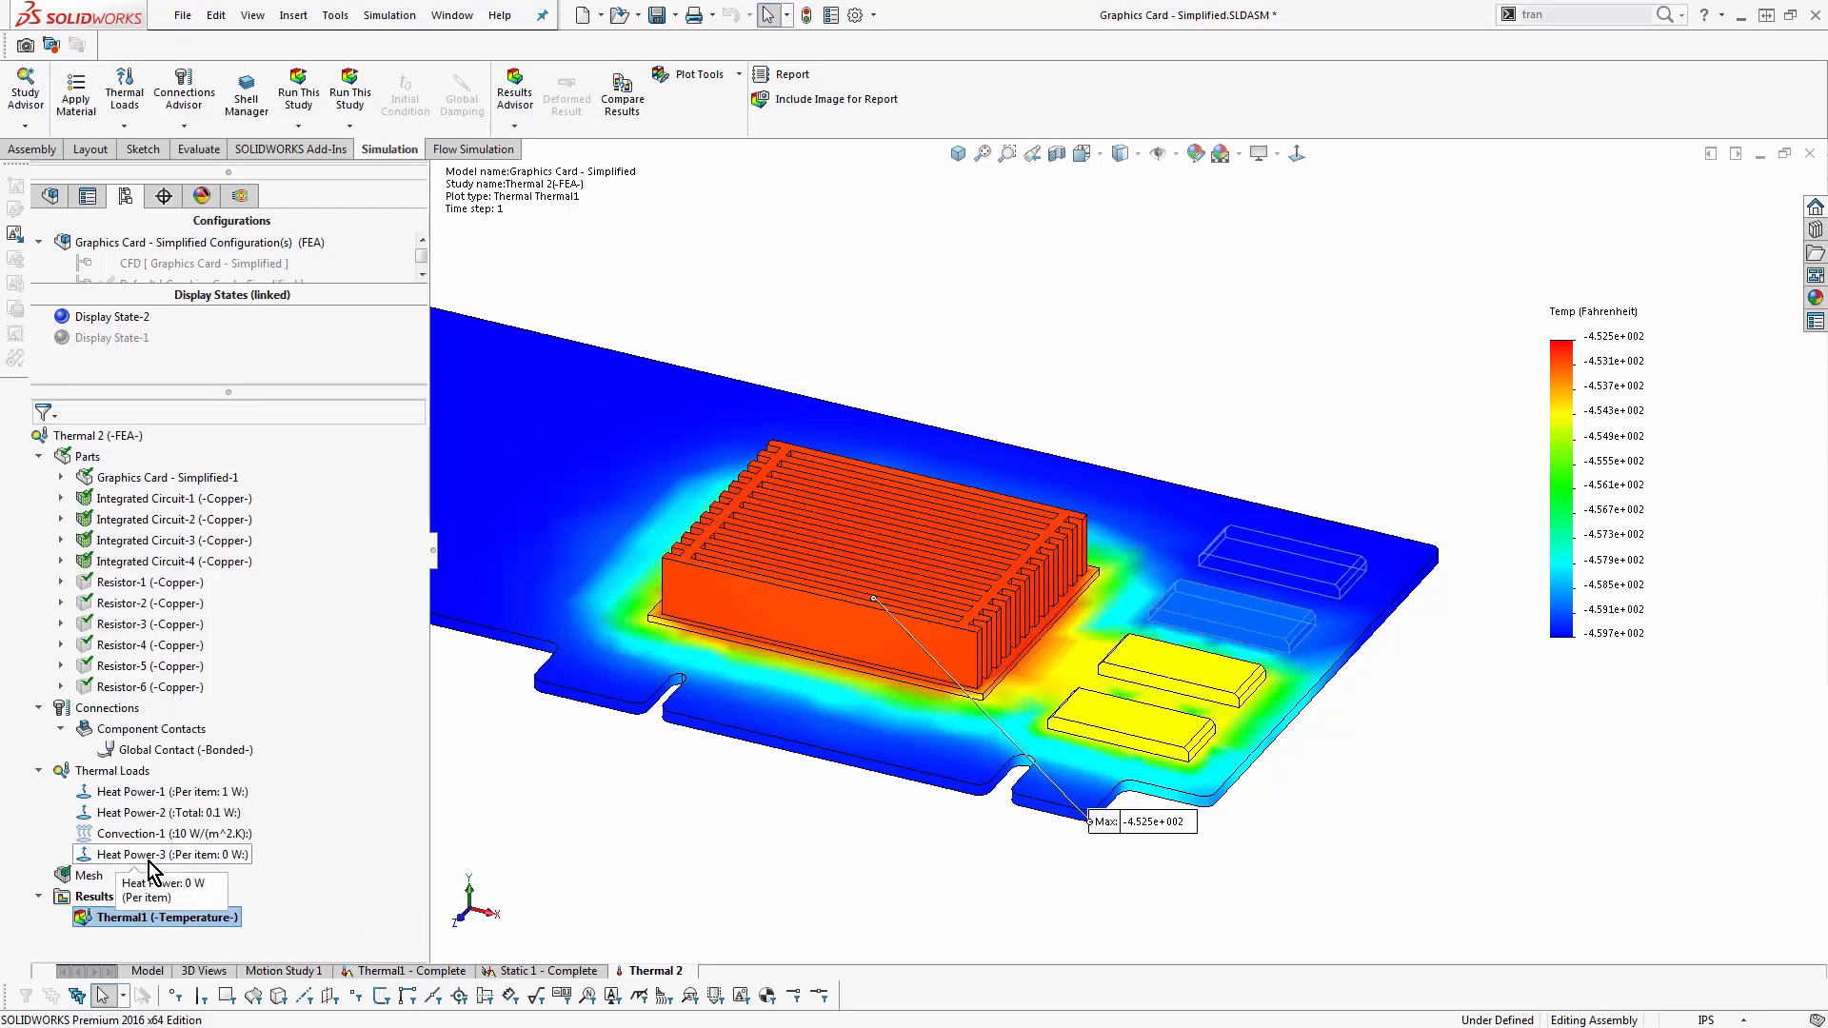
- Open the definition of the Heat Power-3 load and examine the graphs of its temperature curve
right_click(236, 856)
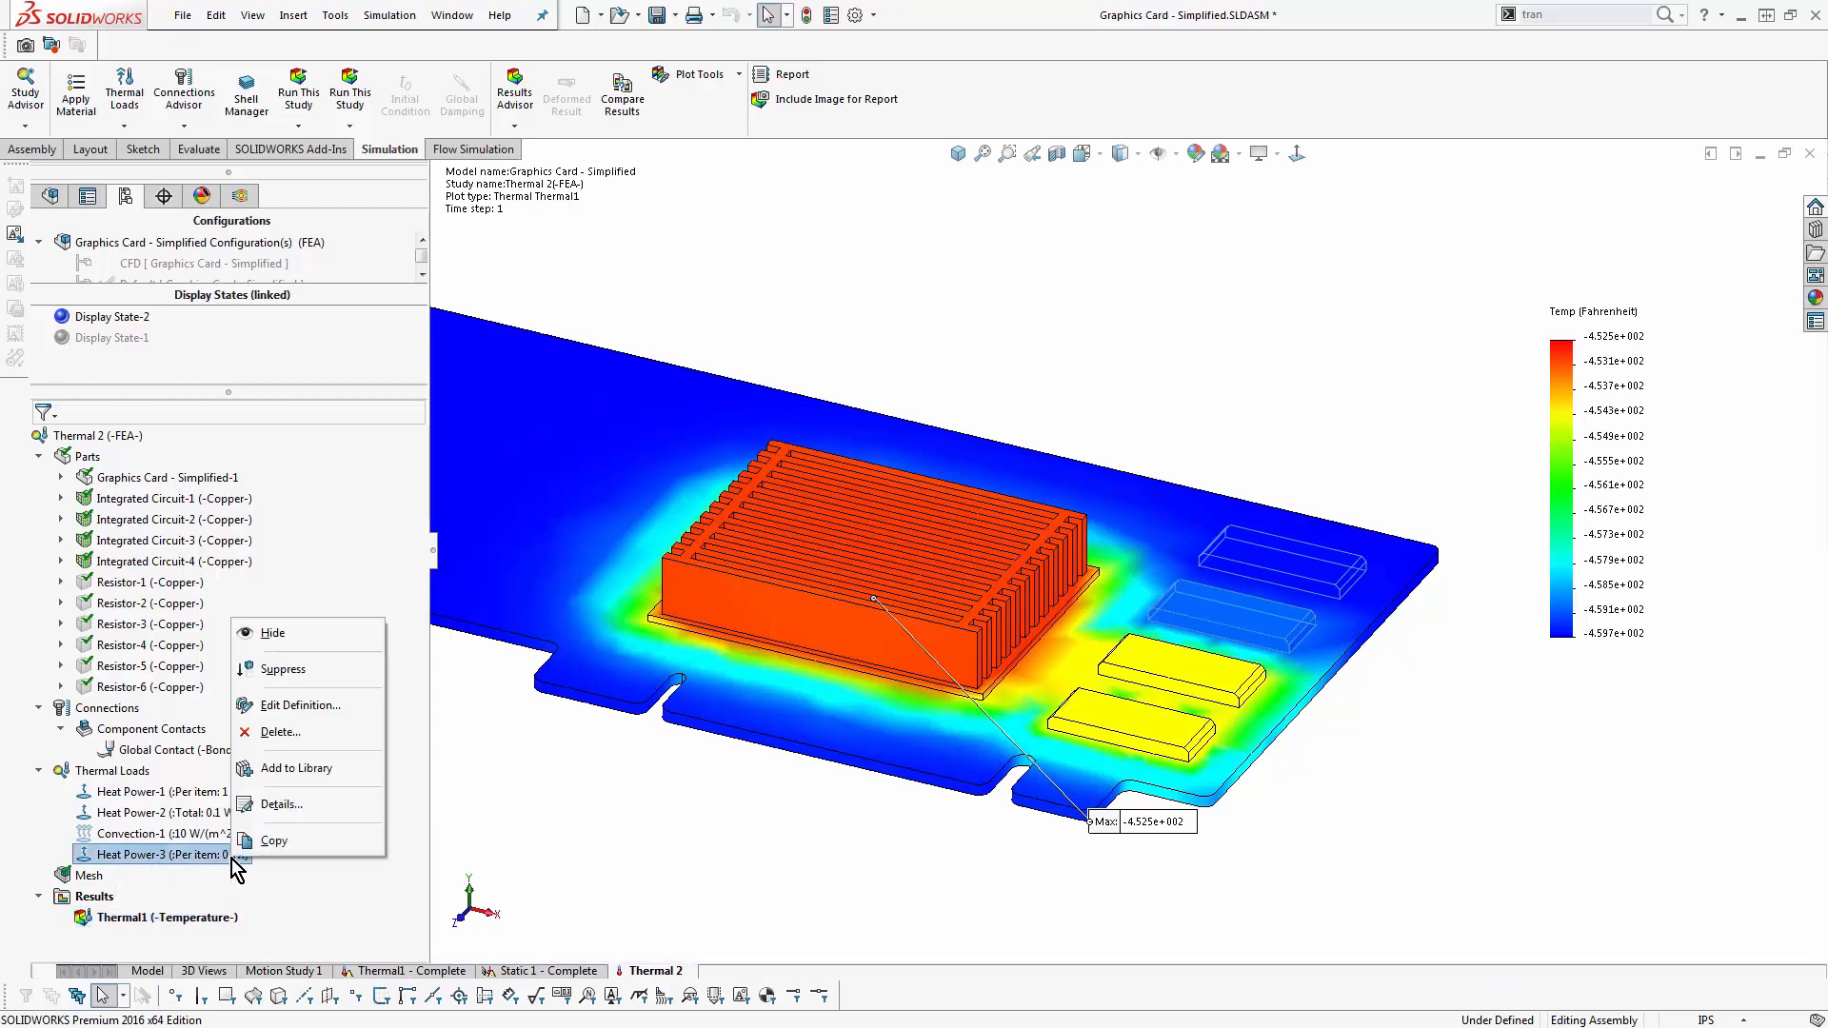
click(292, 706)
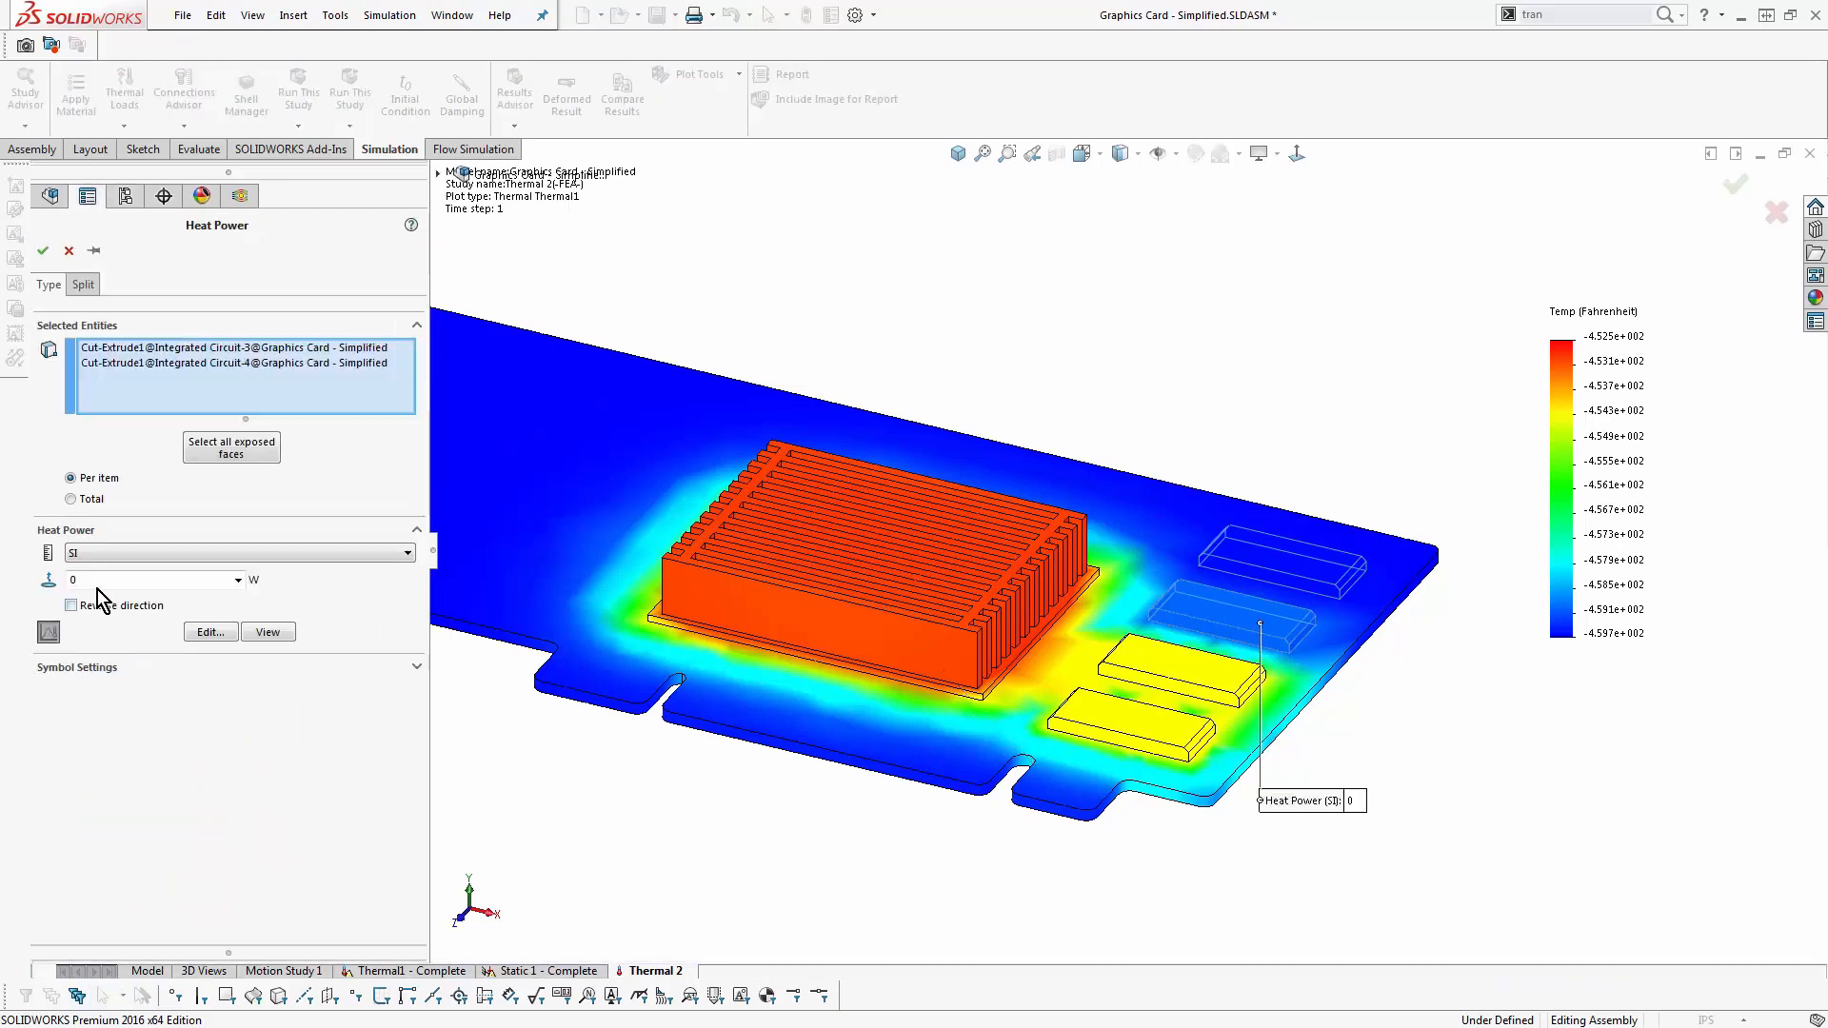
click(284, 635)
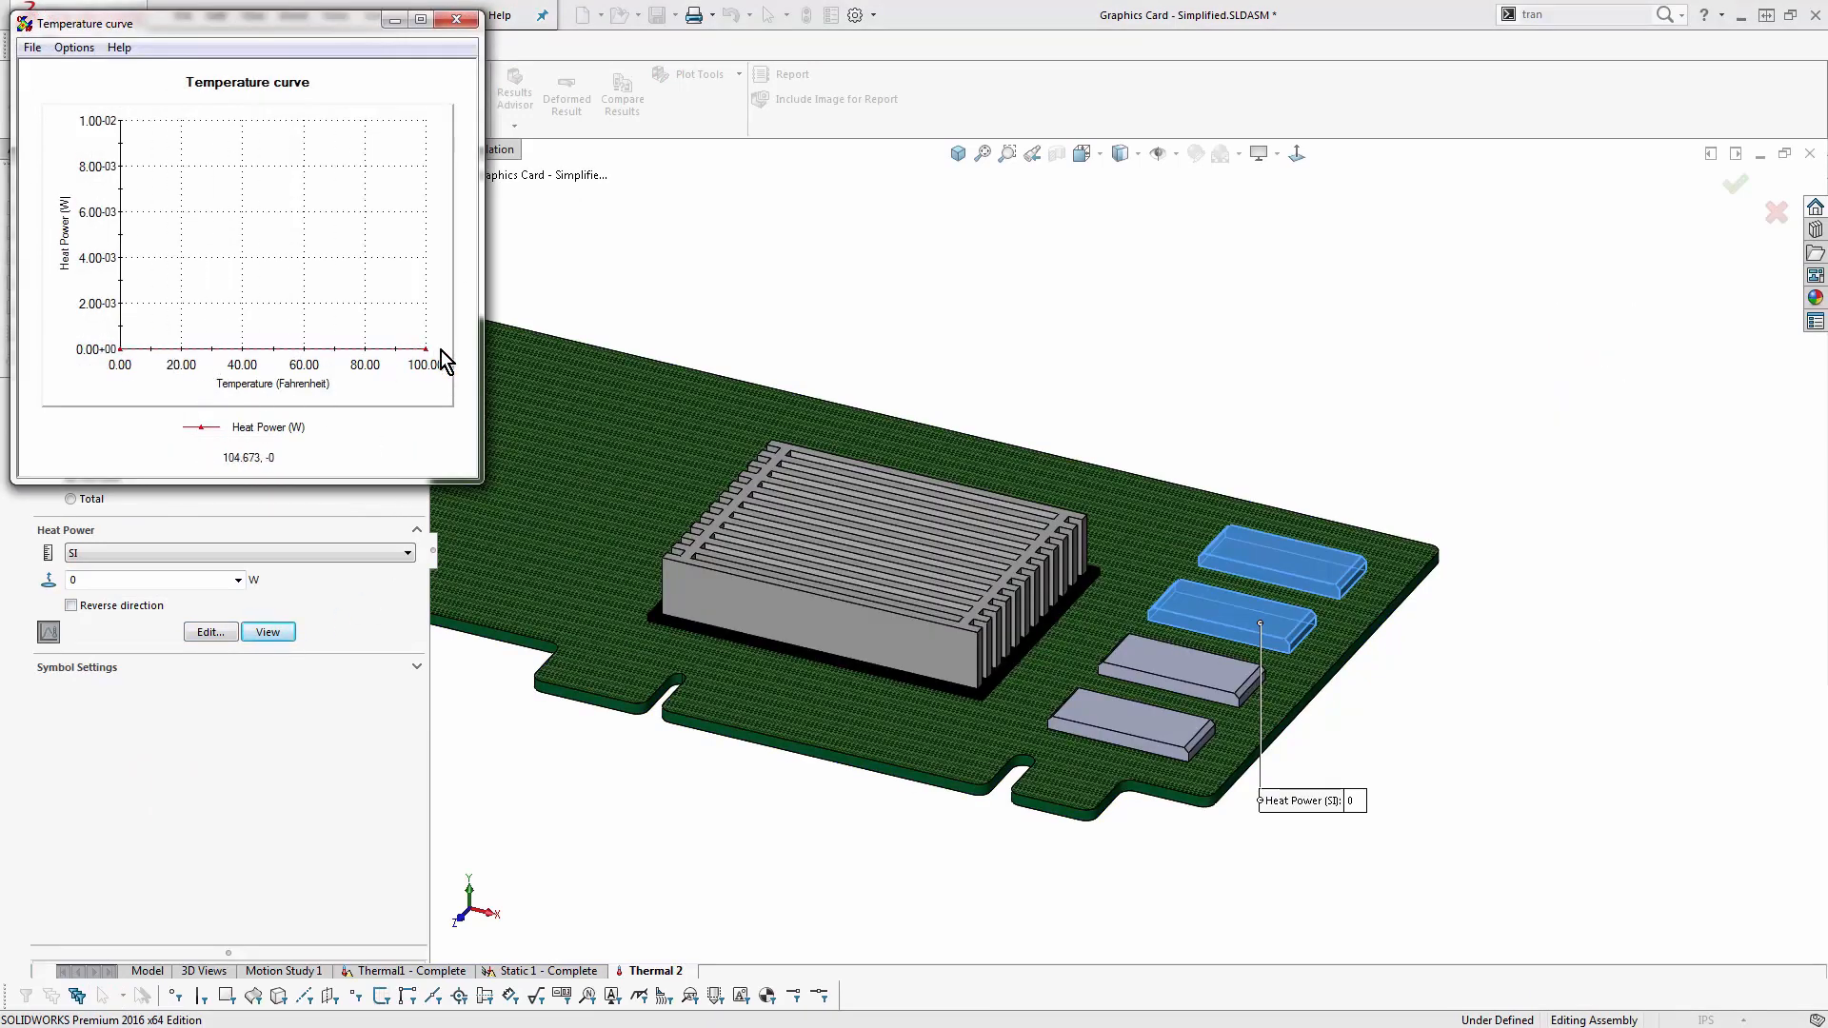
click(457, 19)
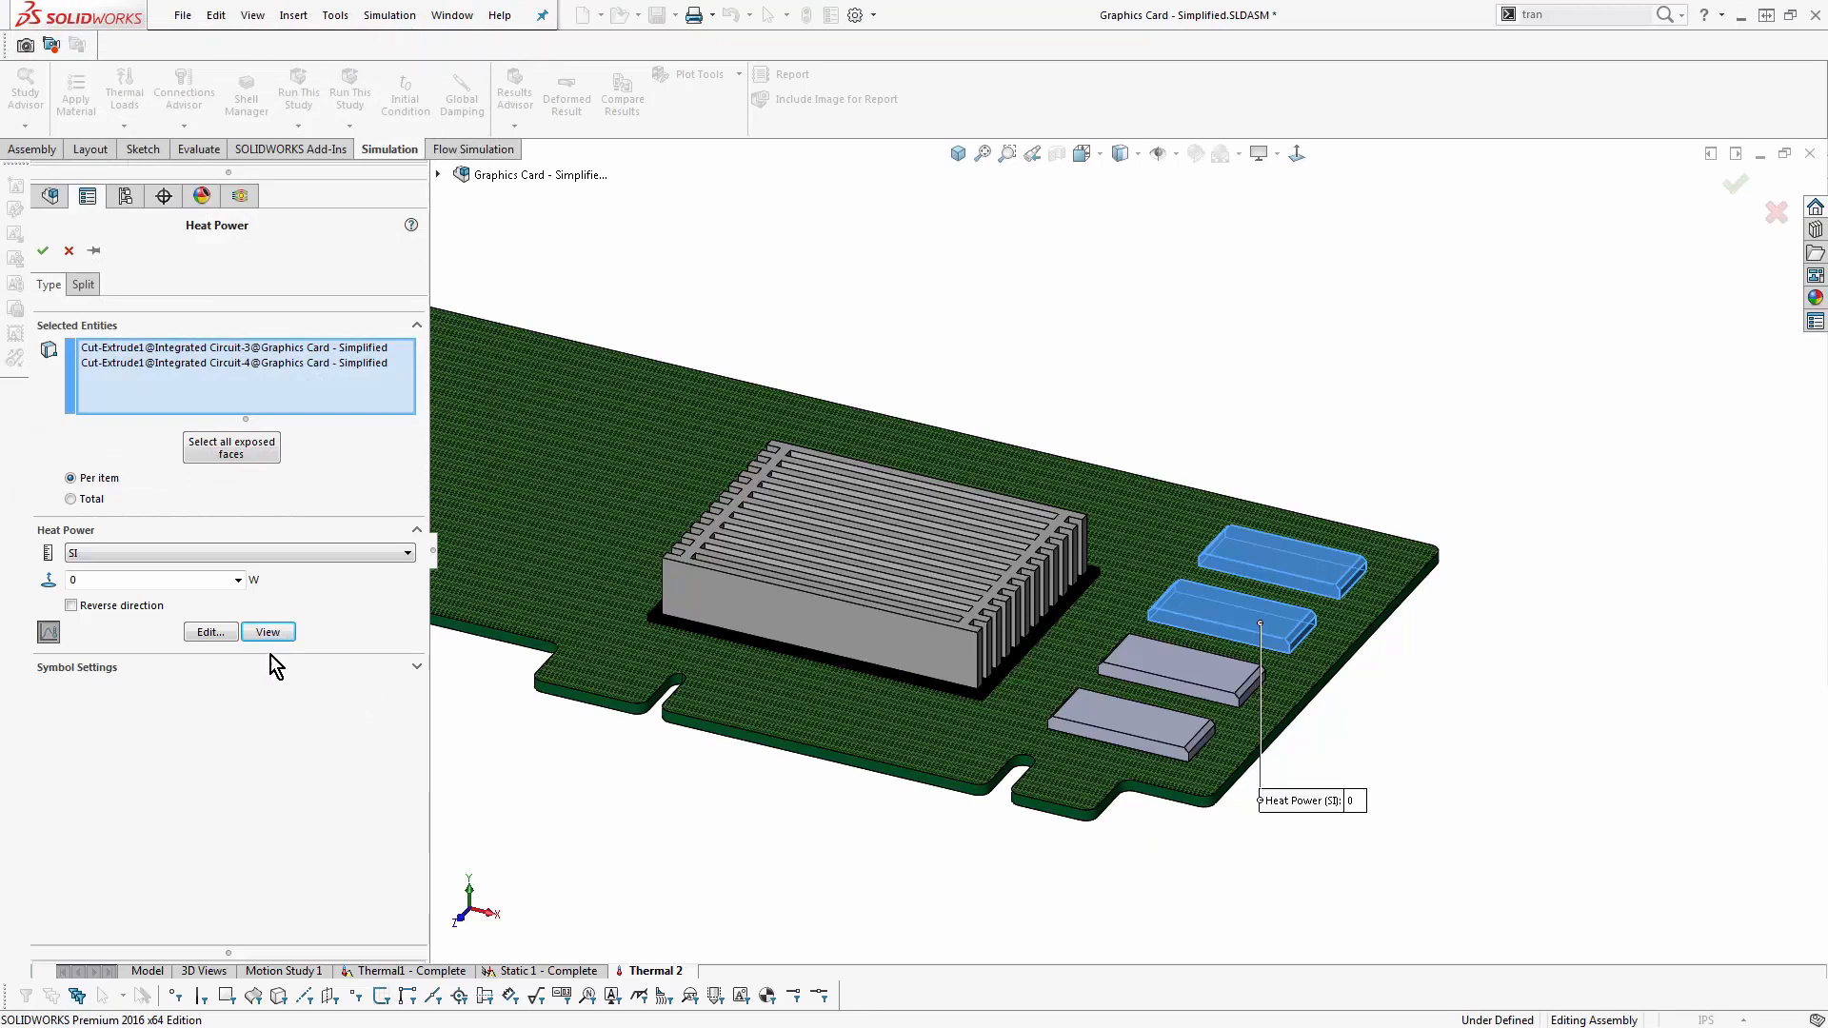
click(223, 634)
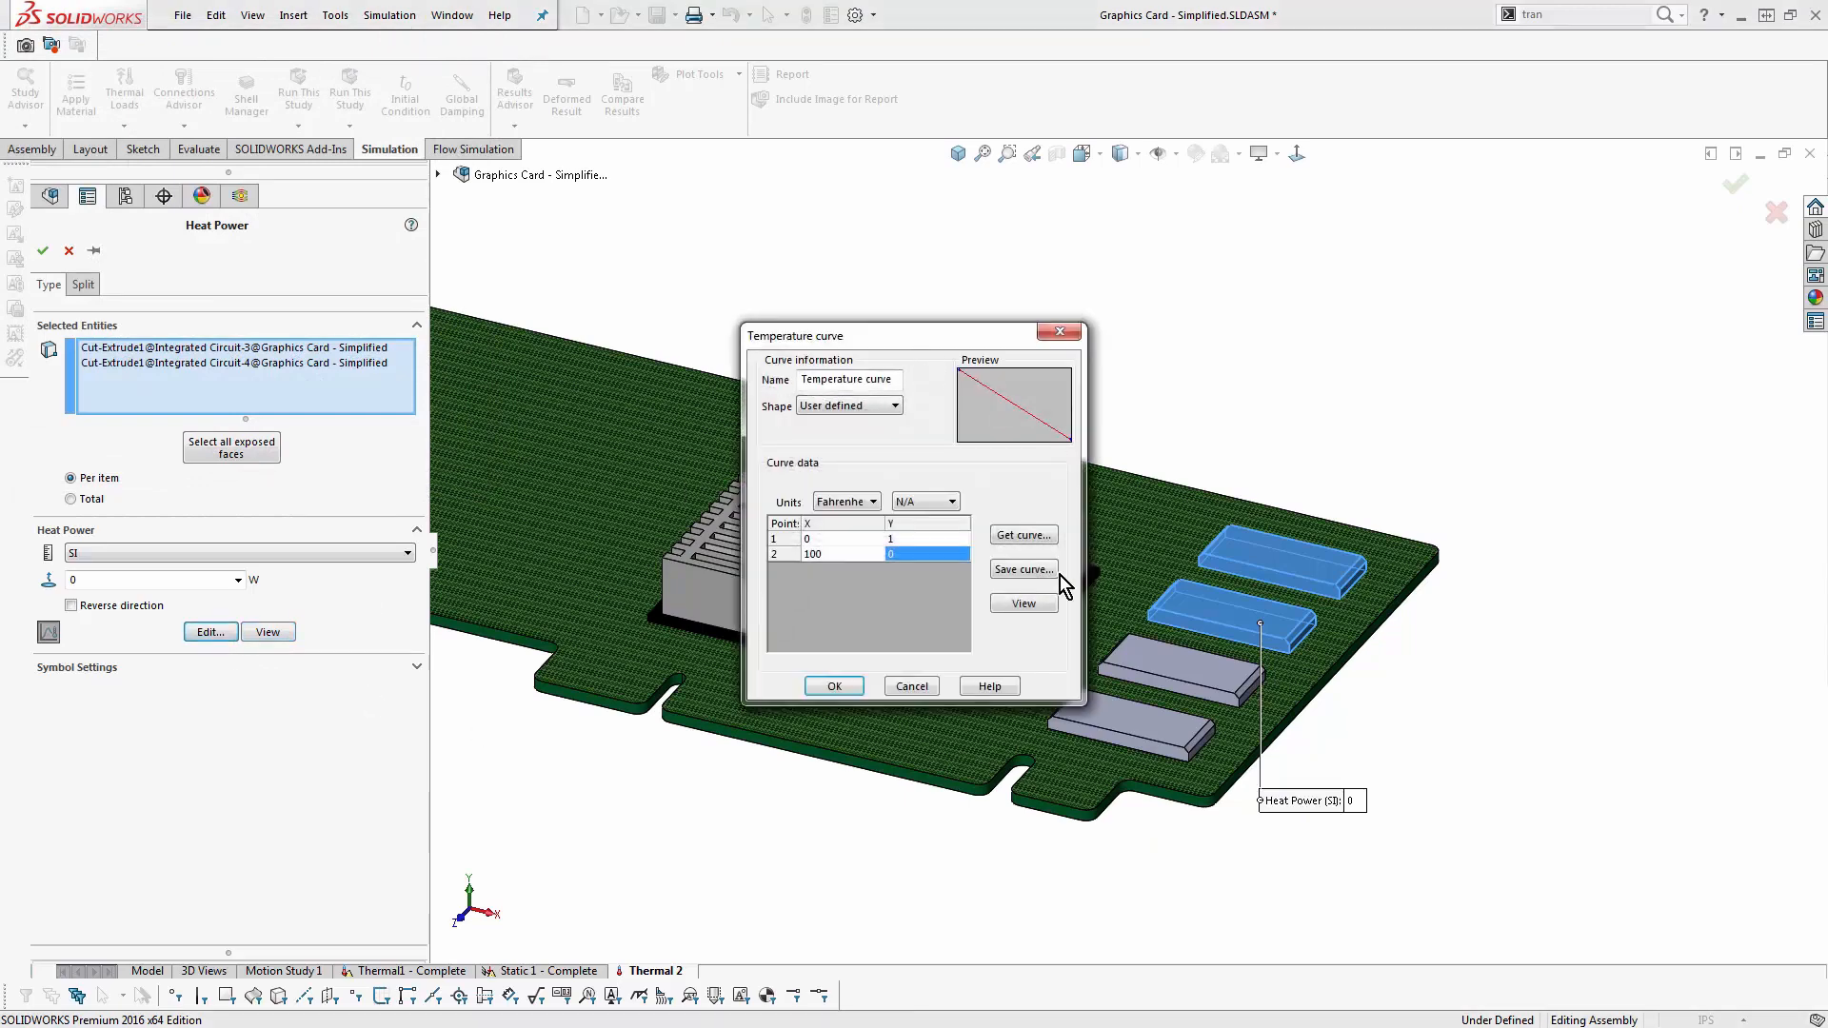
click(1045, 602)
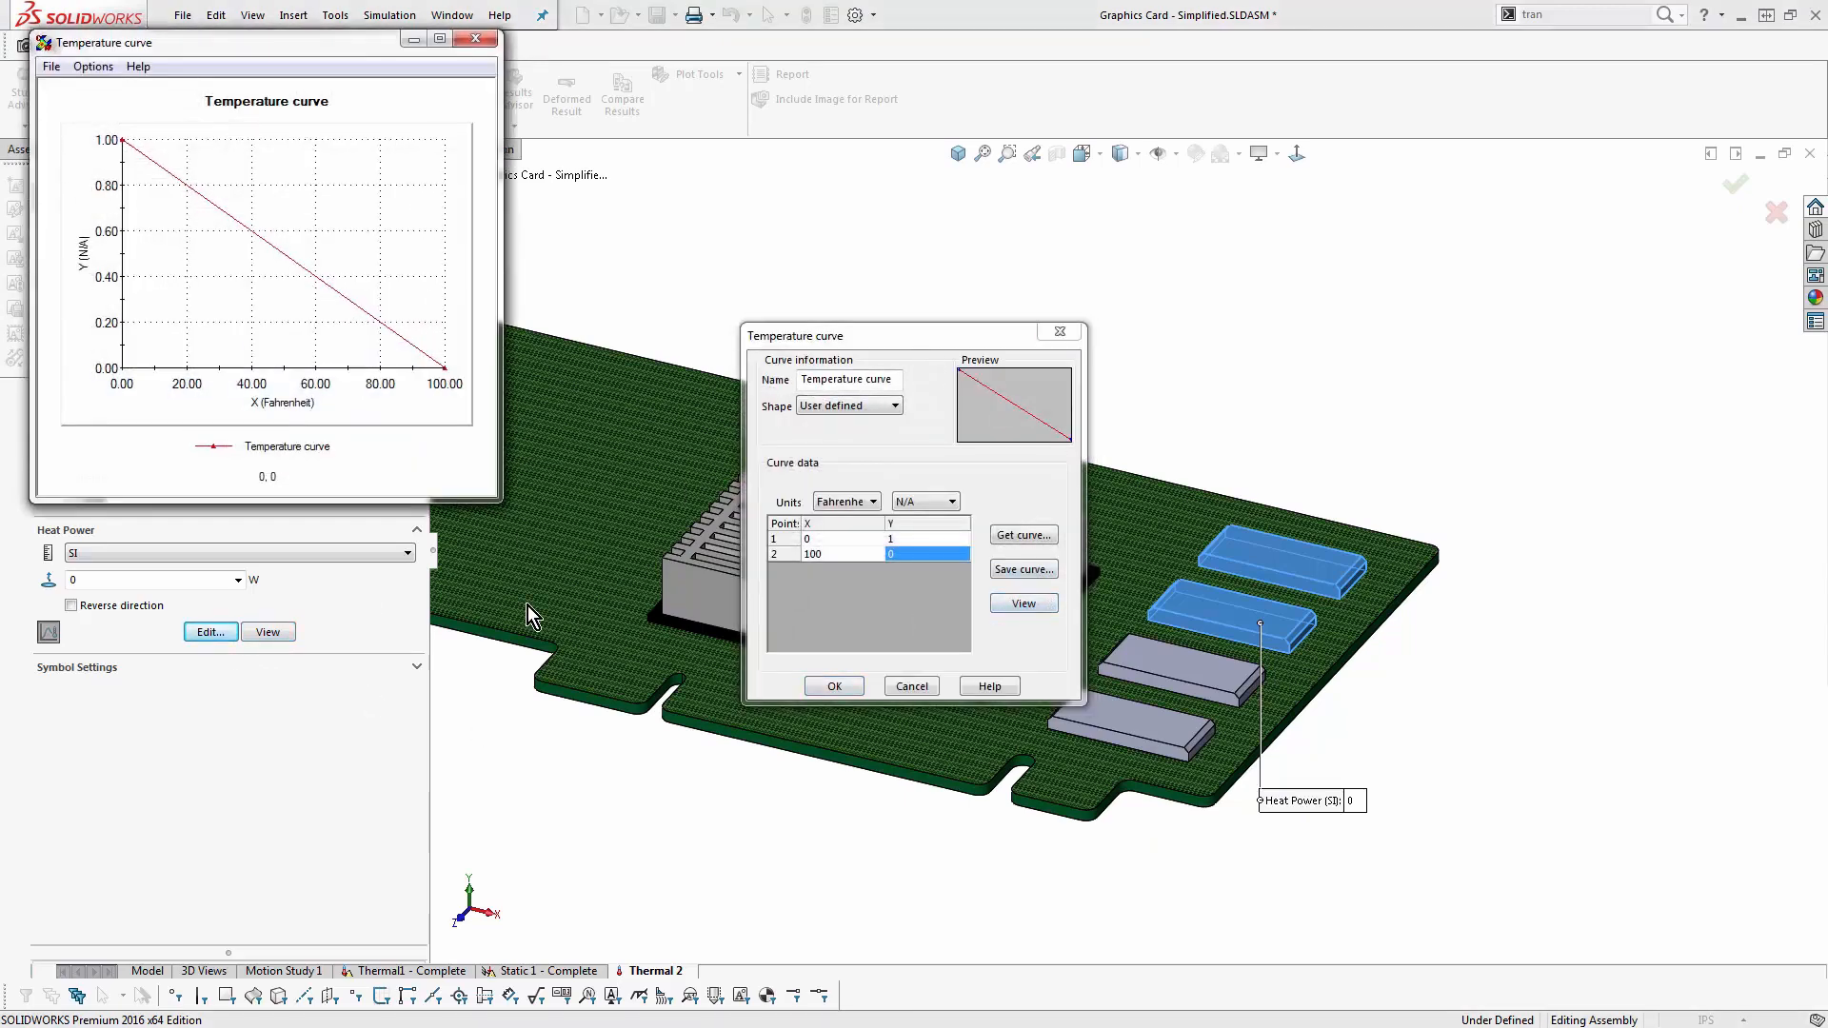
click(473, 39)
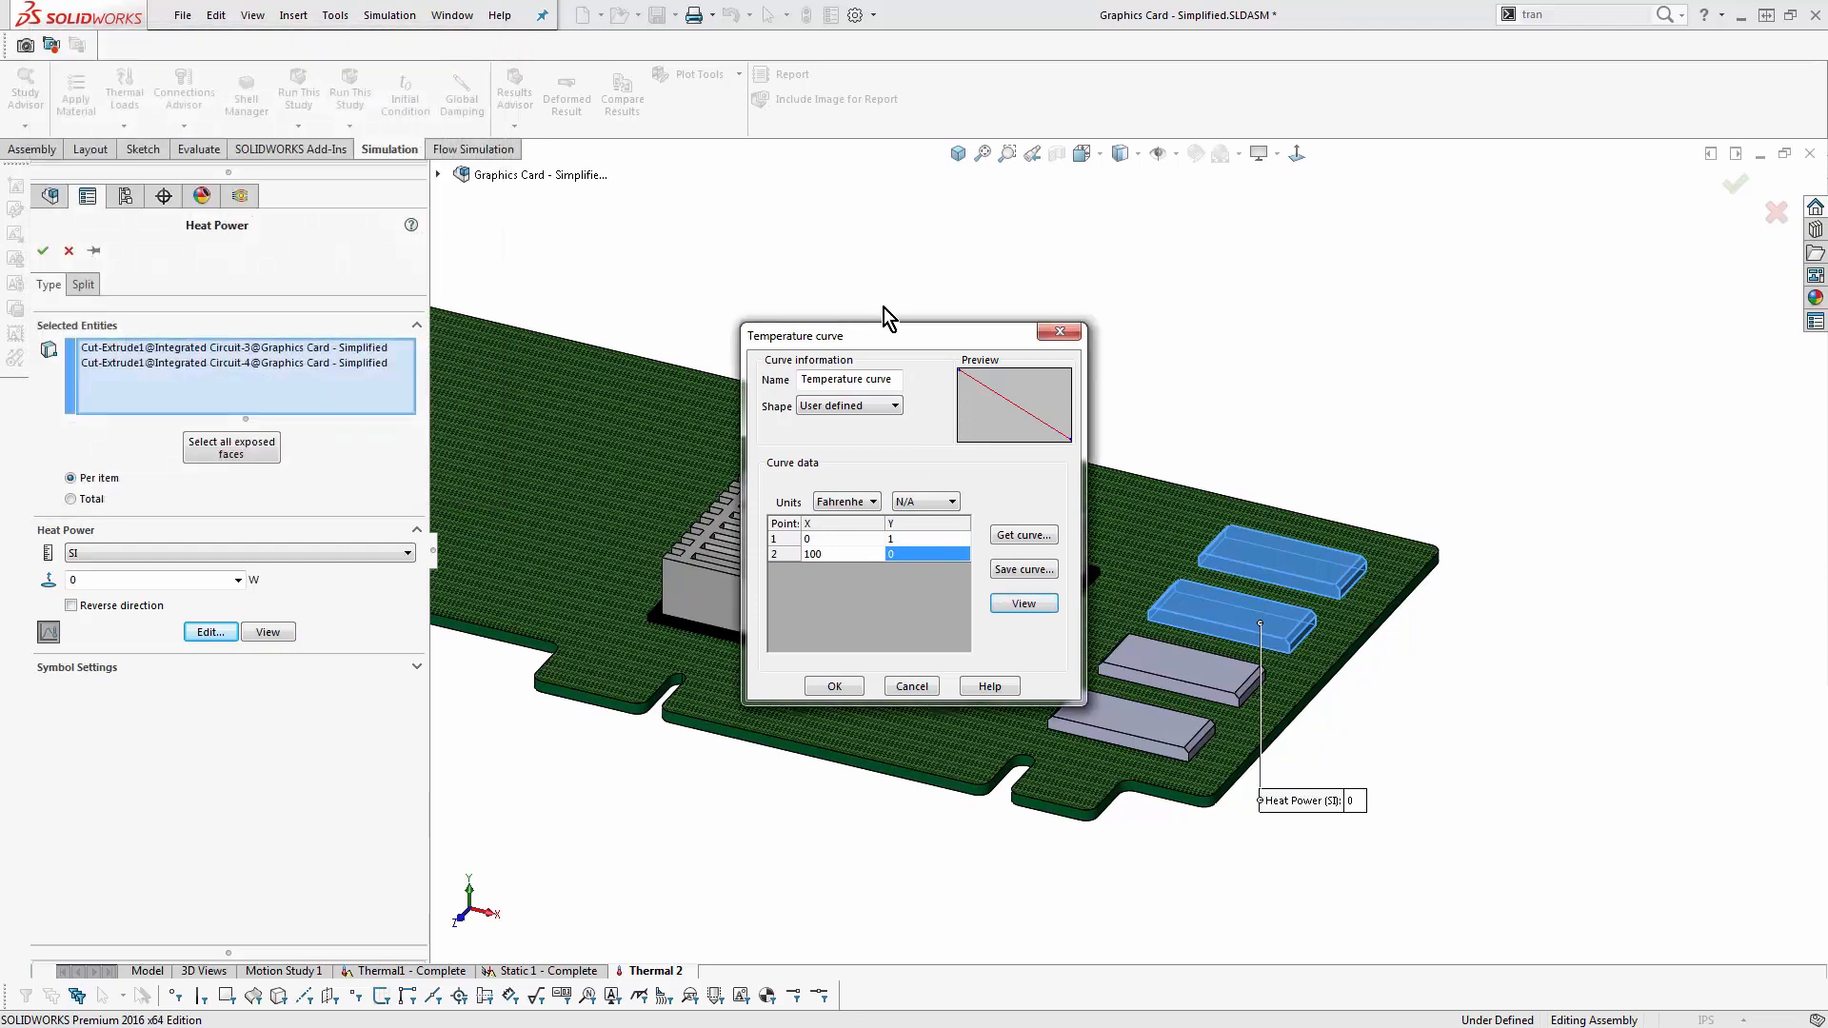
- Accept the temperature curve, set the heat power to 0.1 W per item, and view the load's graph
drag(872, 335, 666, 282)
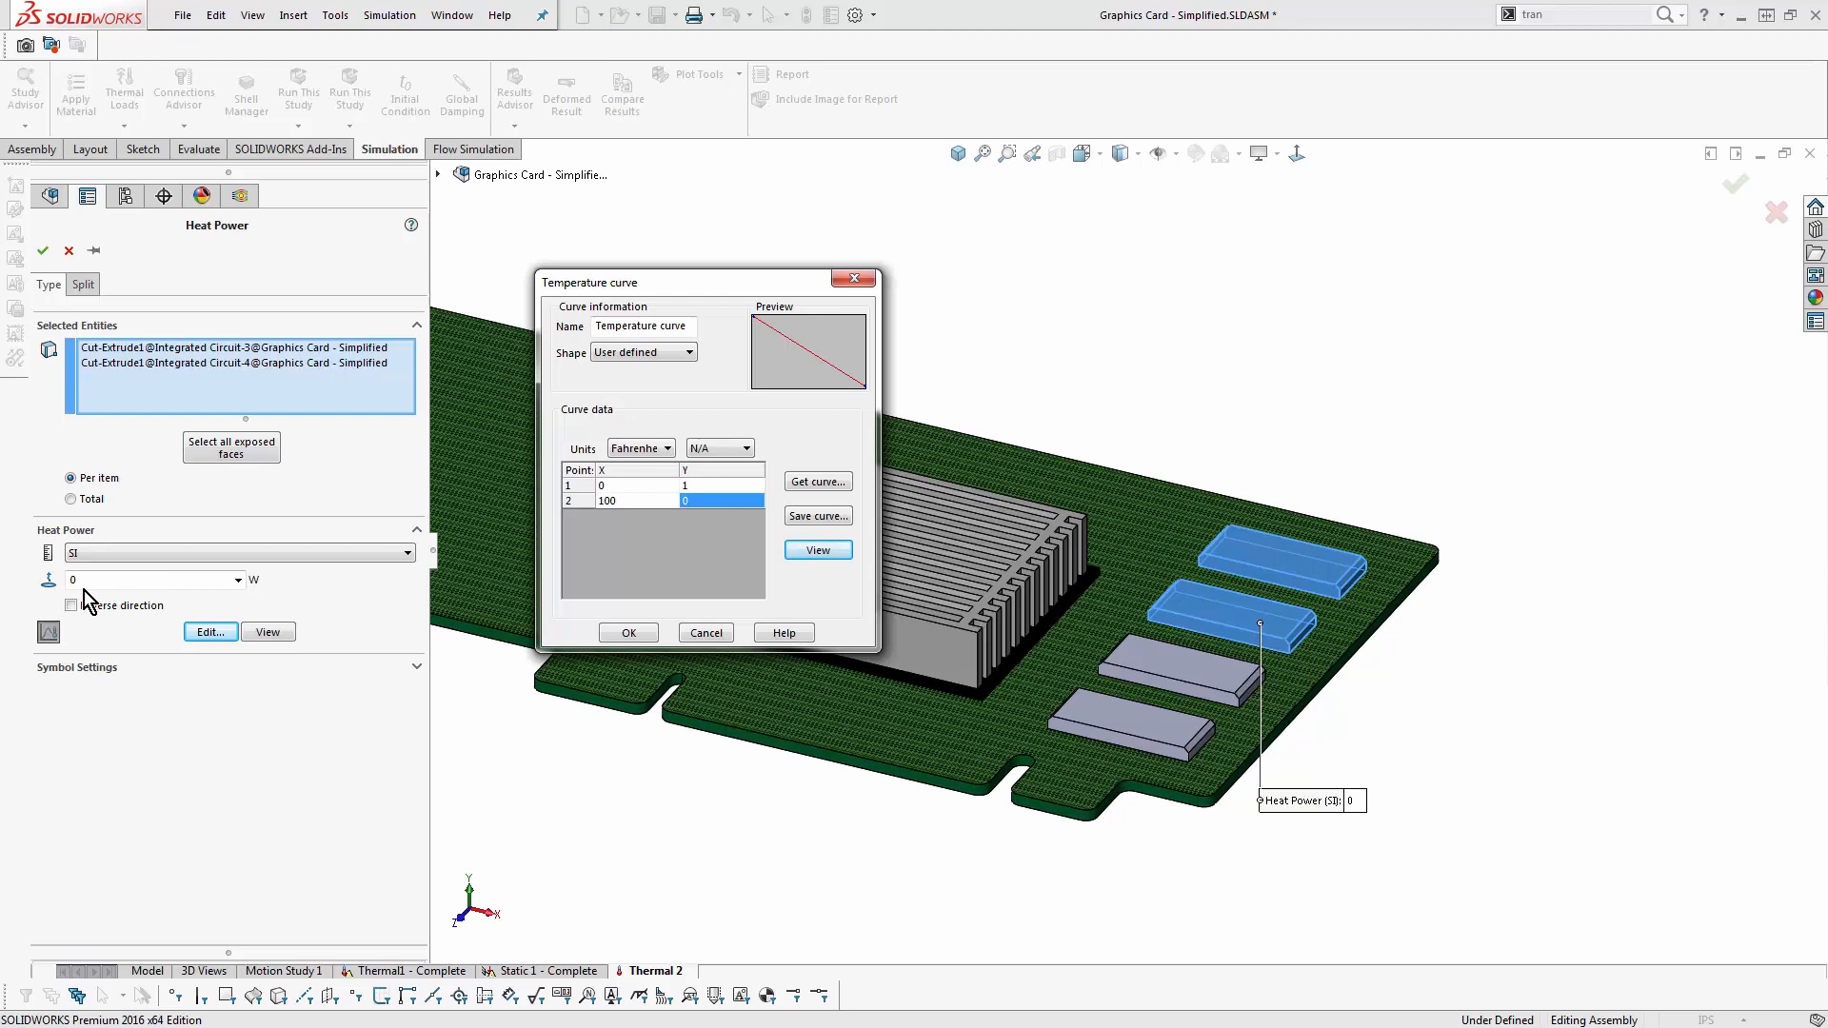
click(628, 633)
click(143, 581)
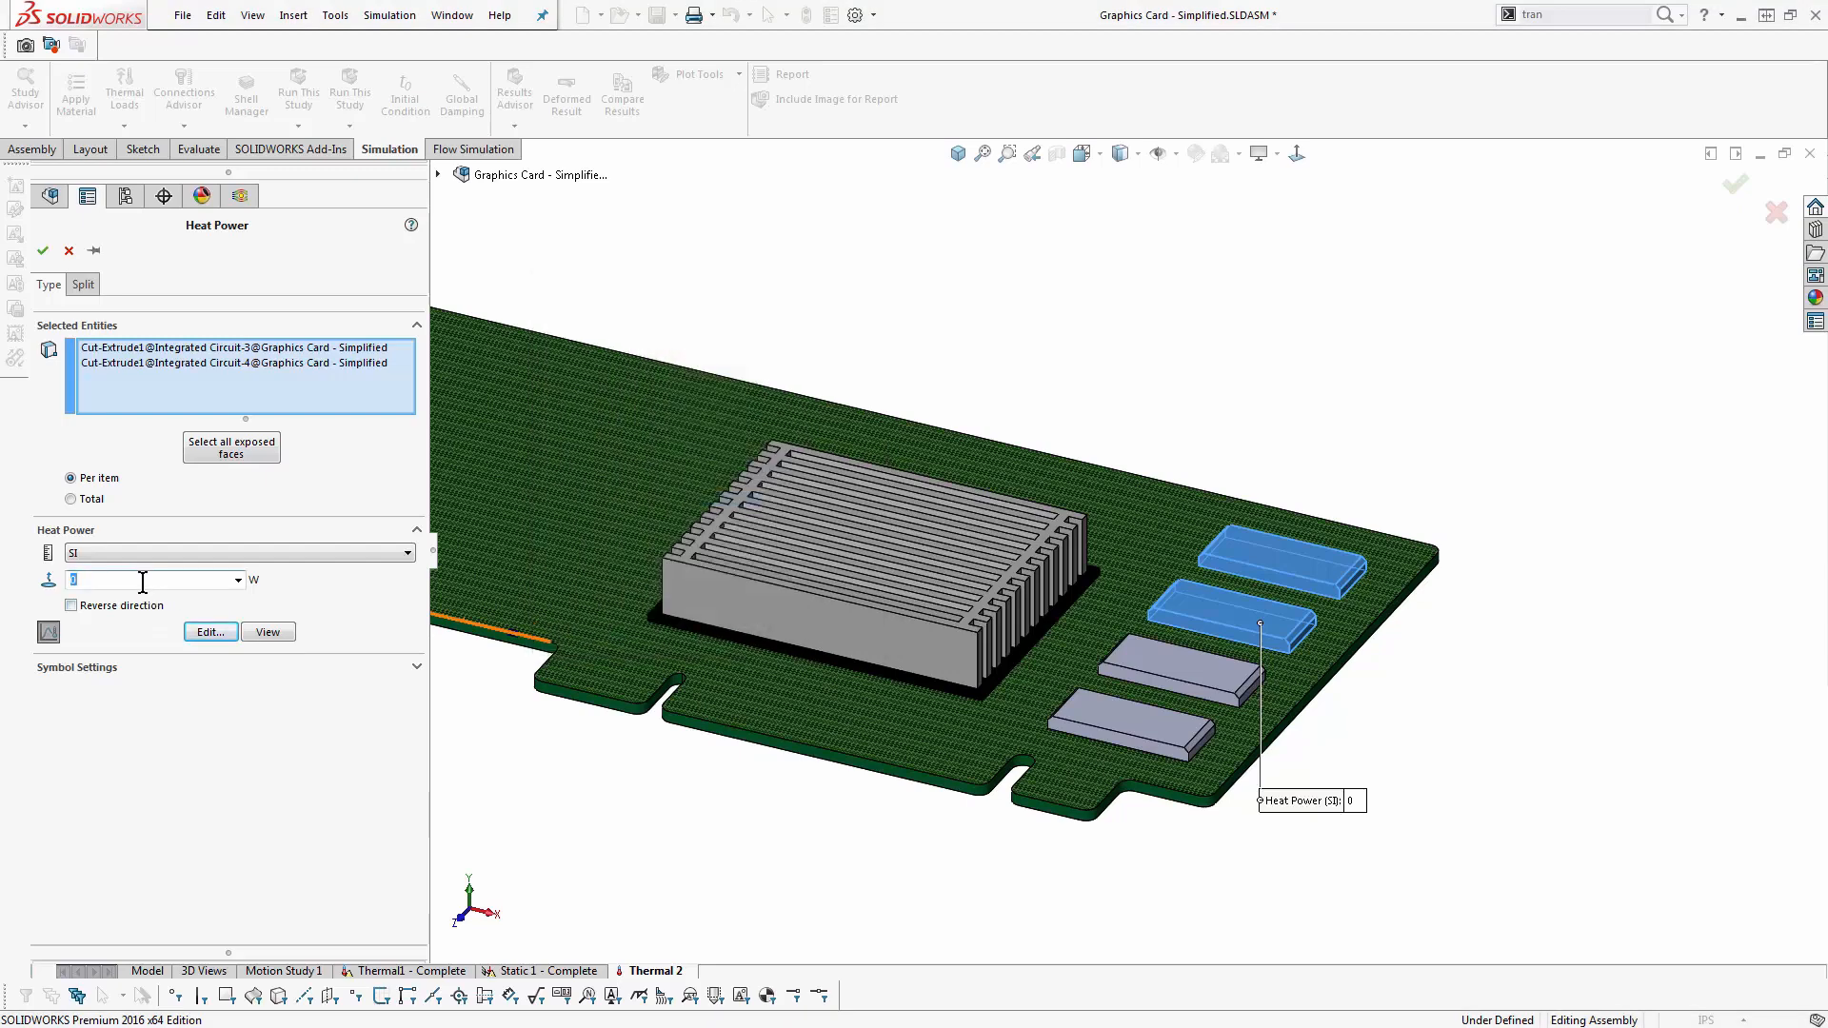
text(0.1)
click(268, 631)
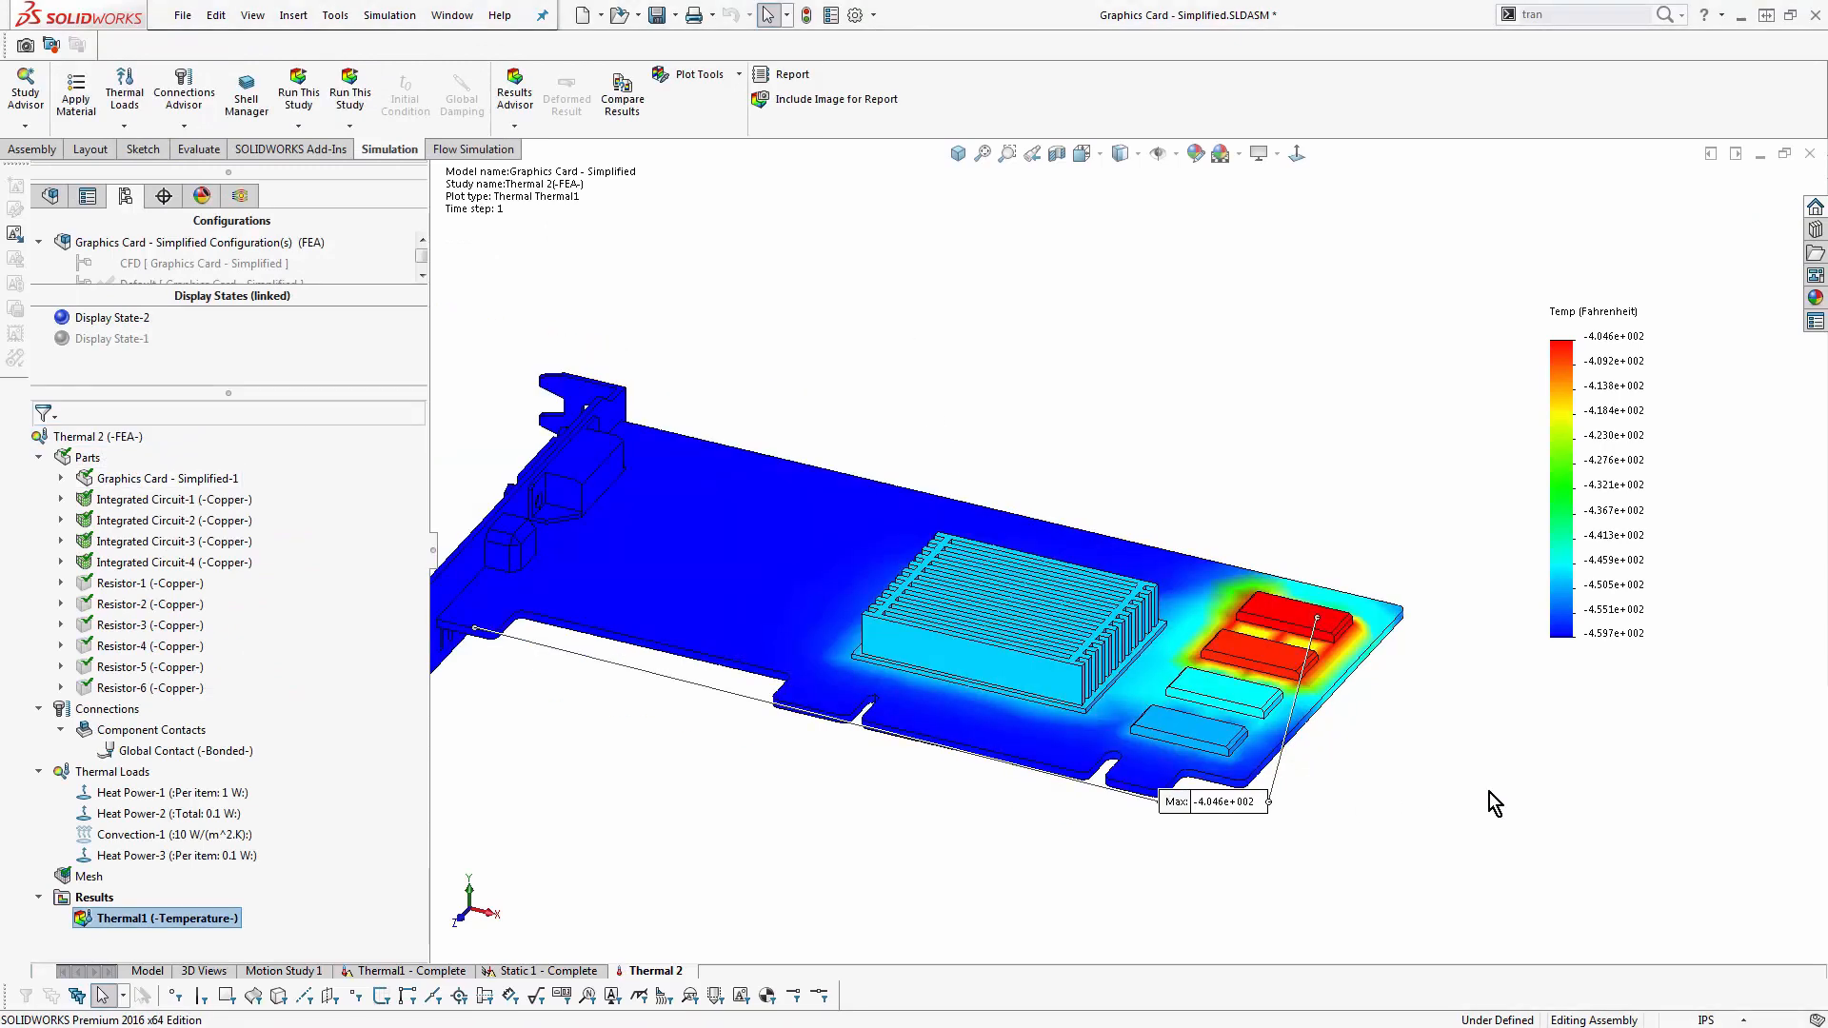
- Change the Thermal 2 study's solution type to transient with a total time of 5 seconds
right_click(119, 437)
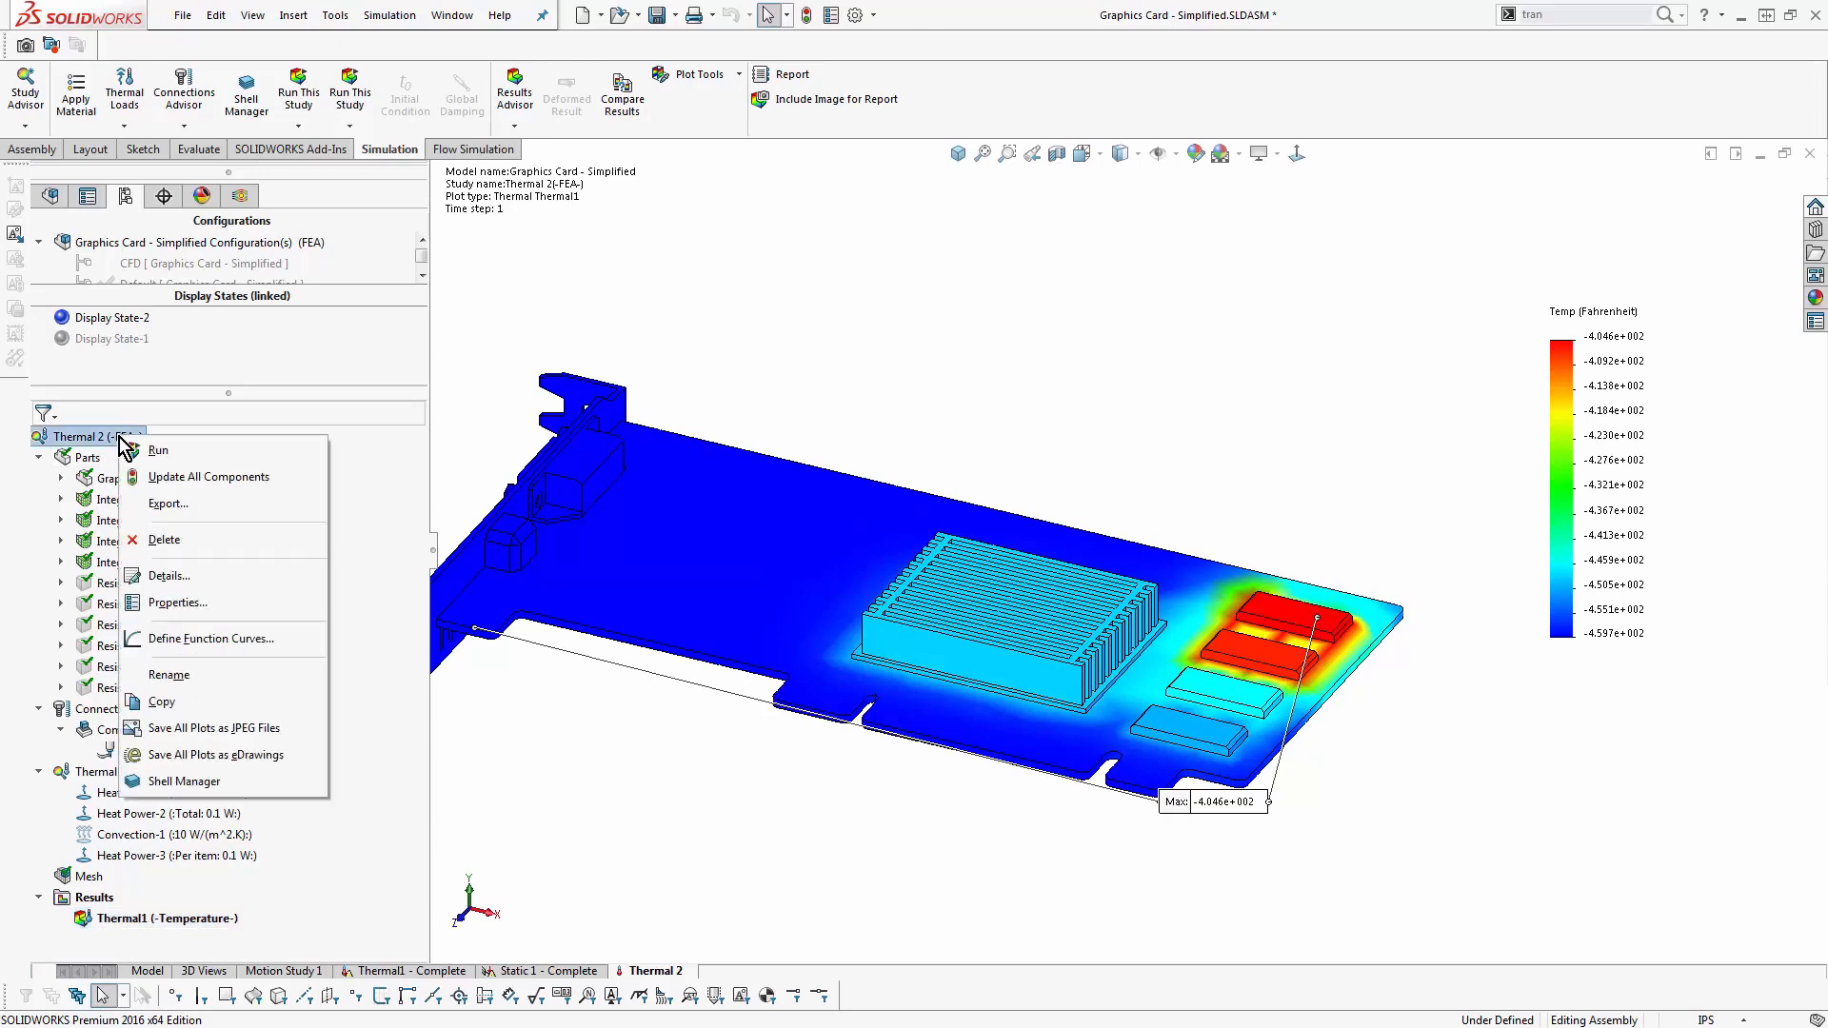
click(195, 603)
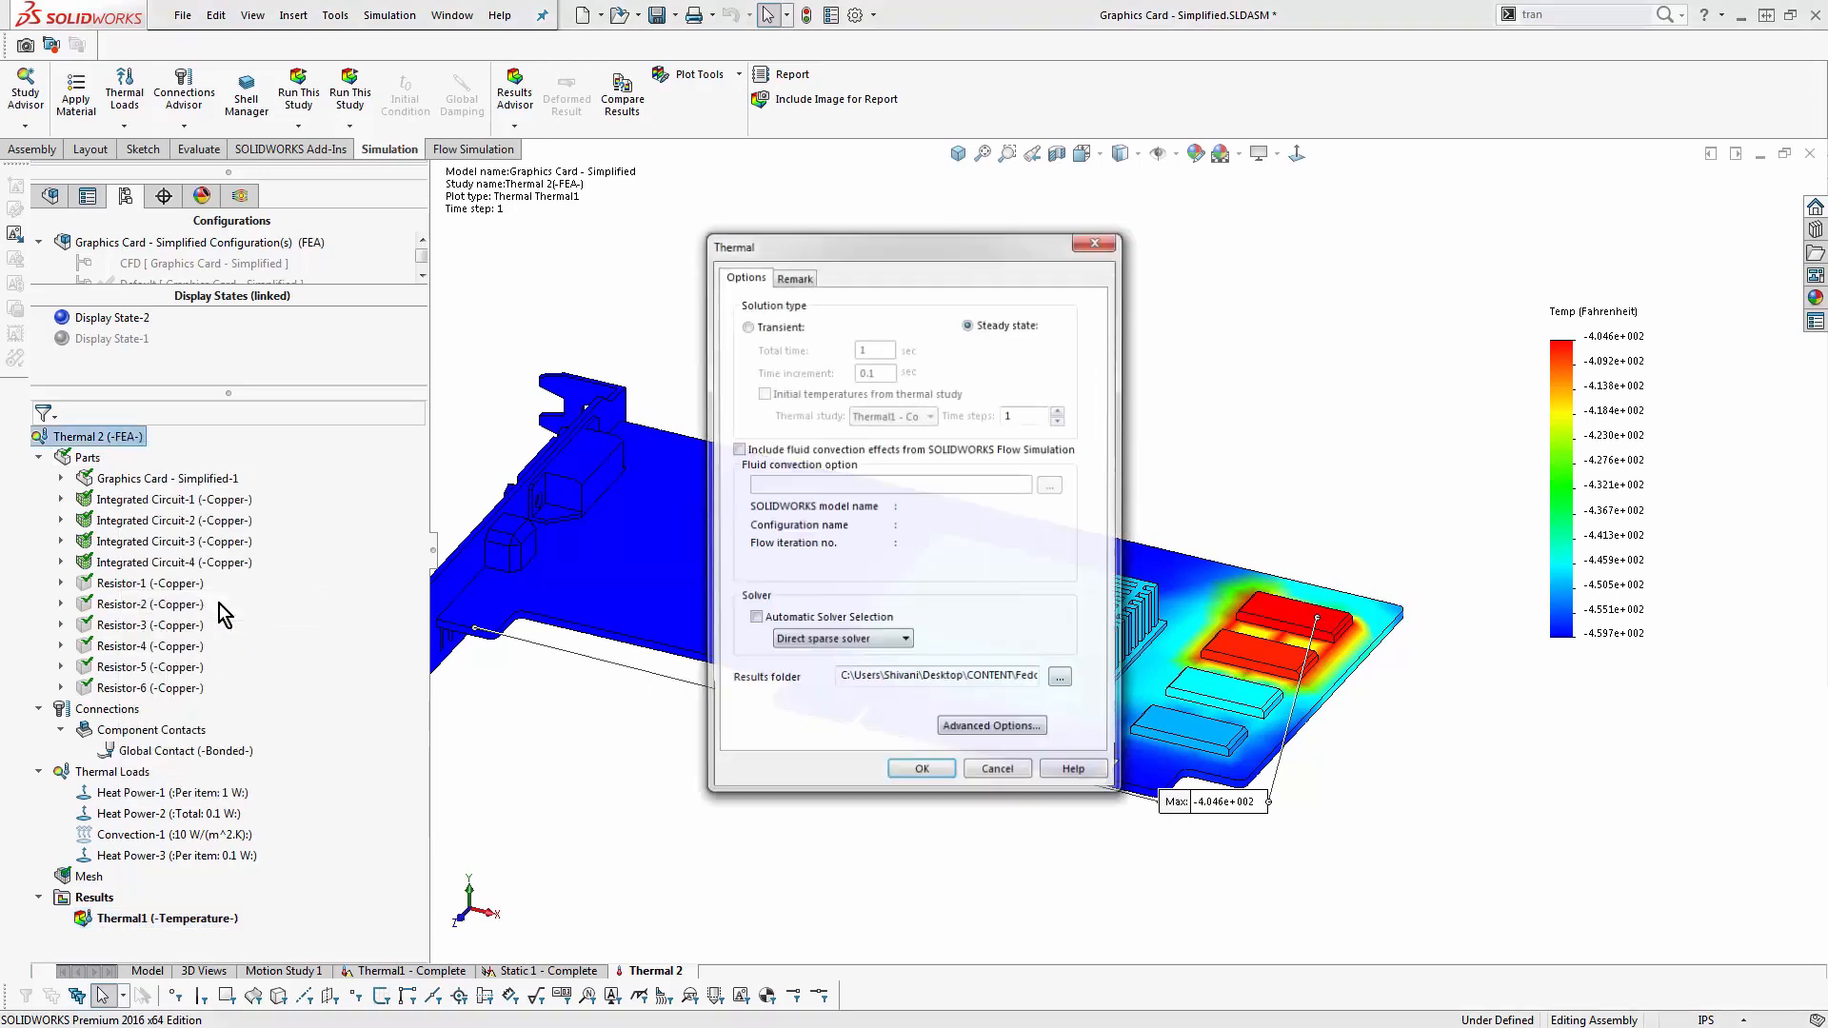
click(746, 325)
double_click(874, 349)
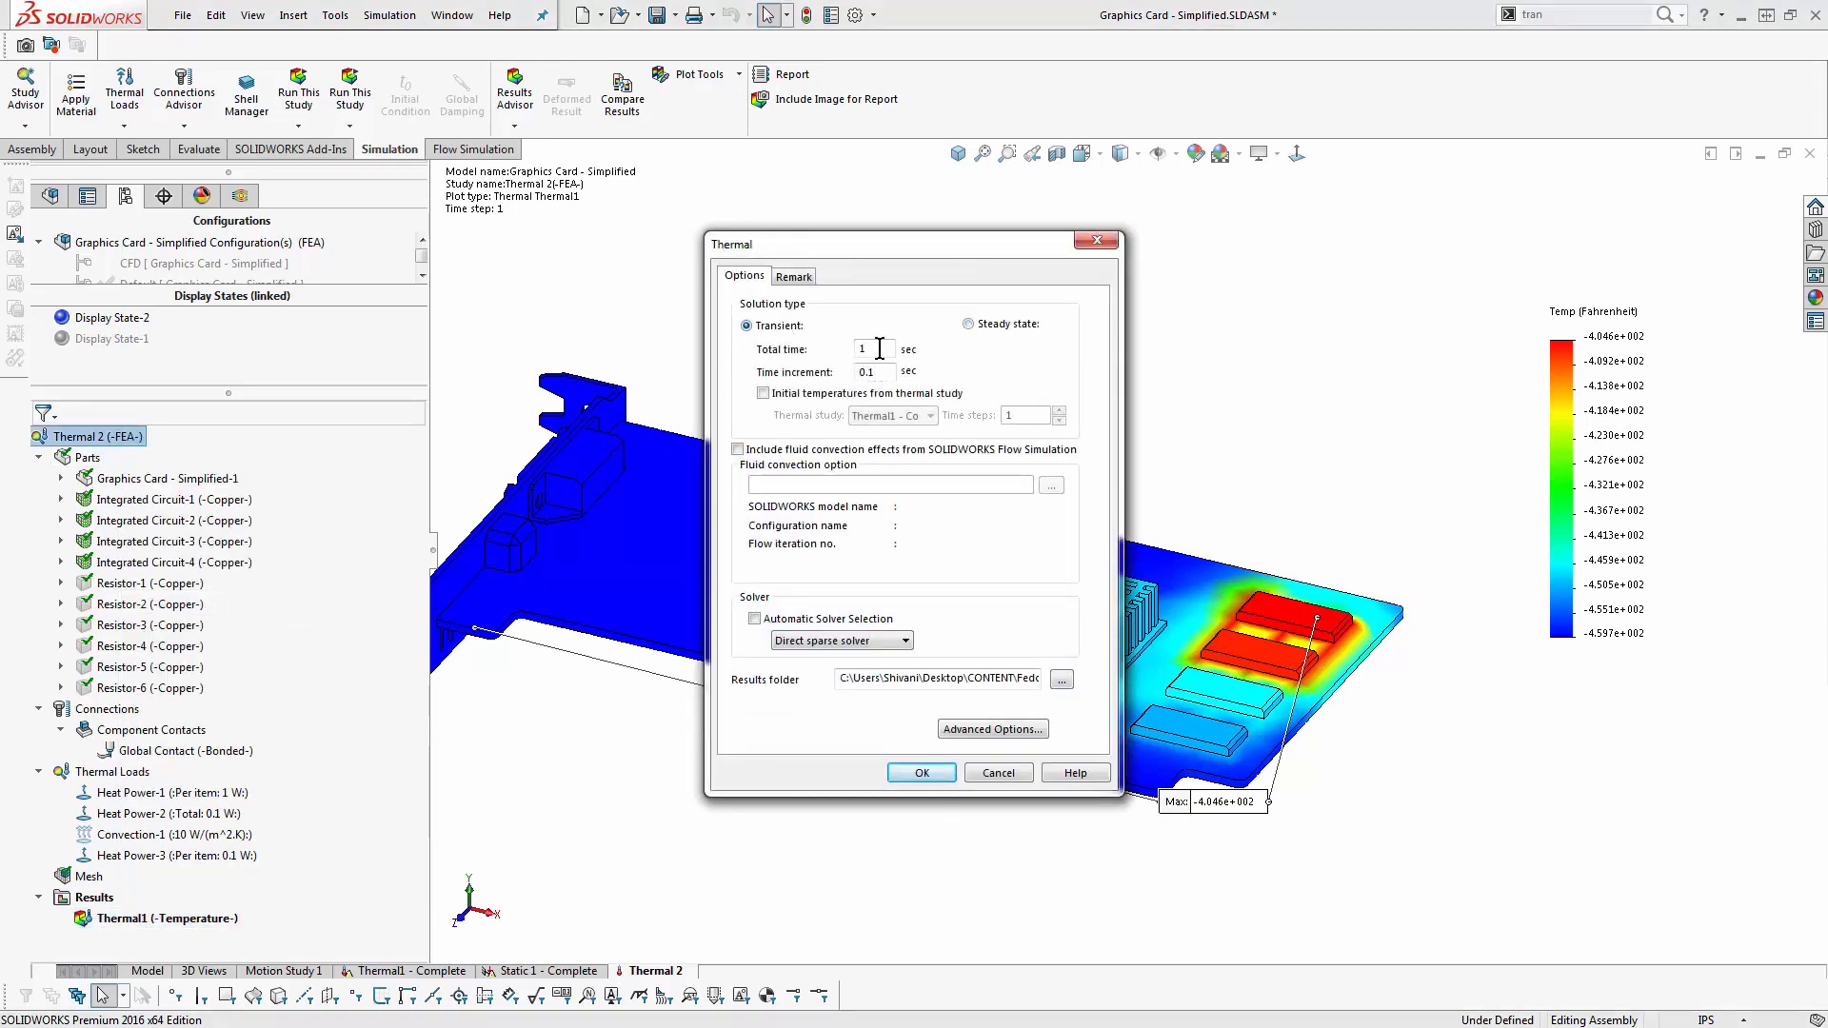
text(05)
text(5)
click(905, 775)
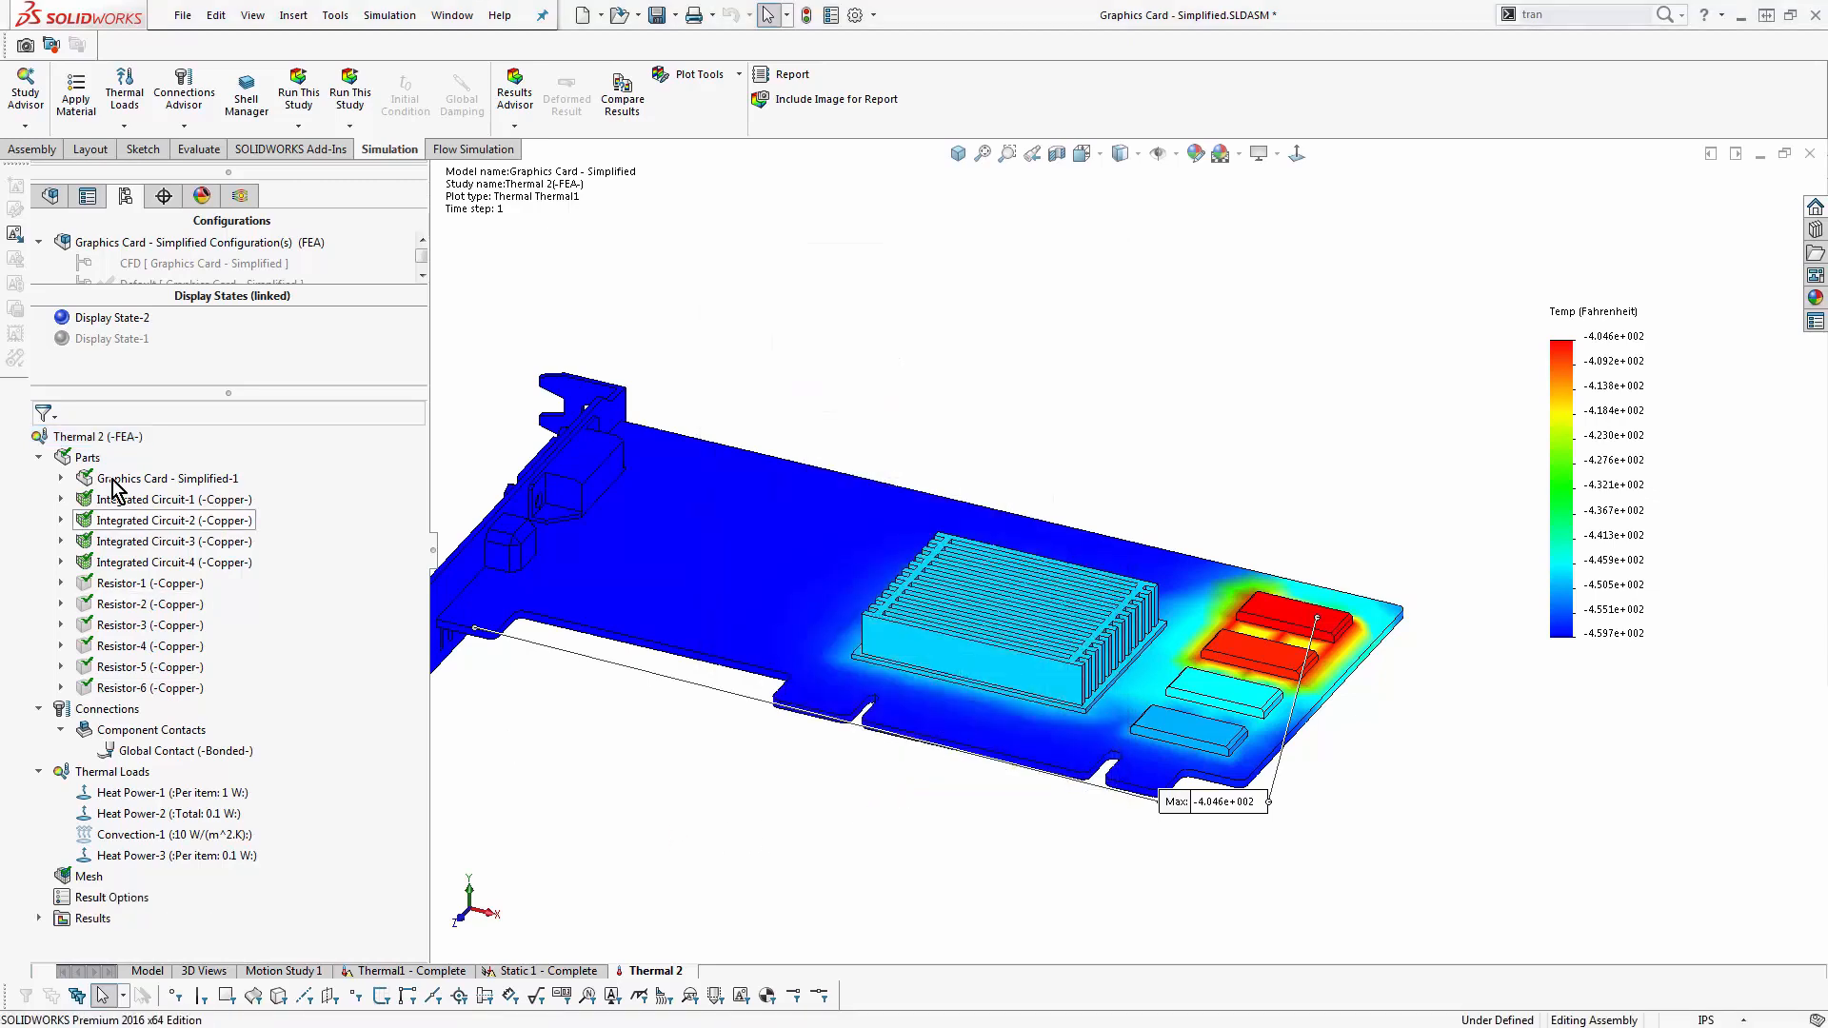
- Try to run the Thermal 2 study as a transient analysis
right_click(102, 438)
click(138, 448)
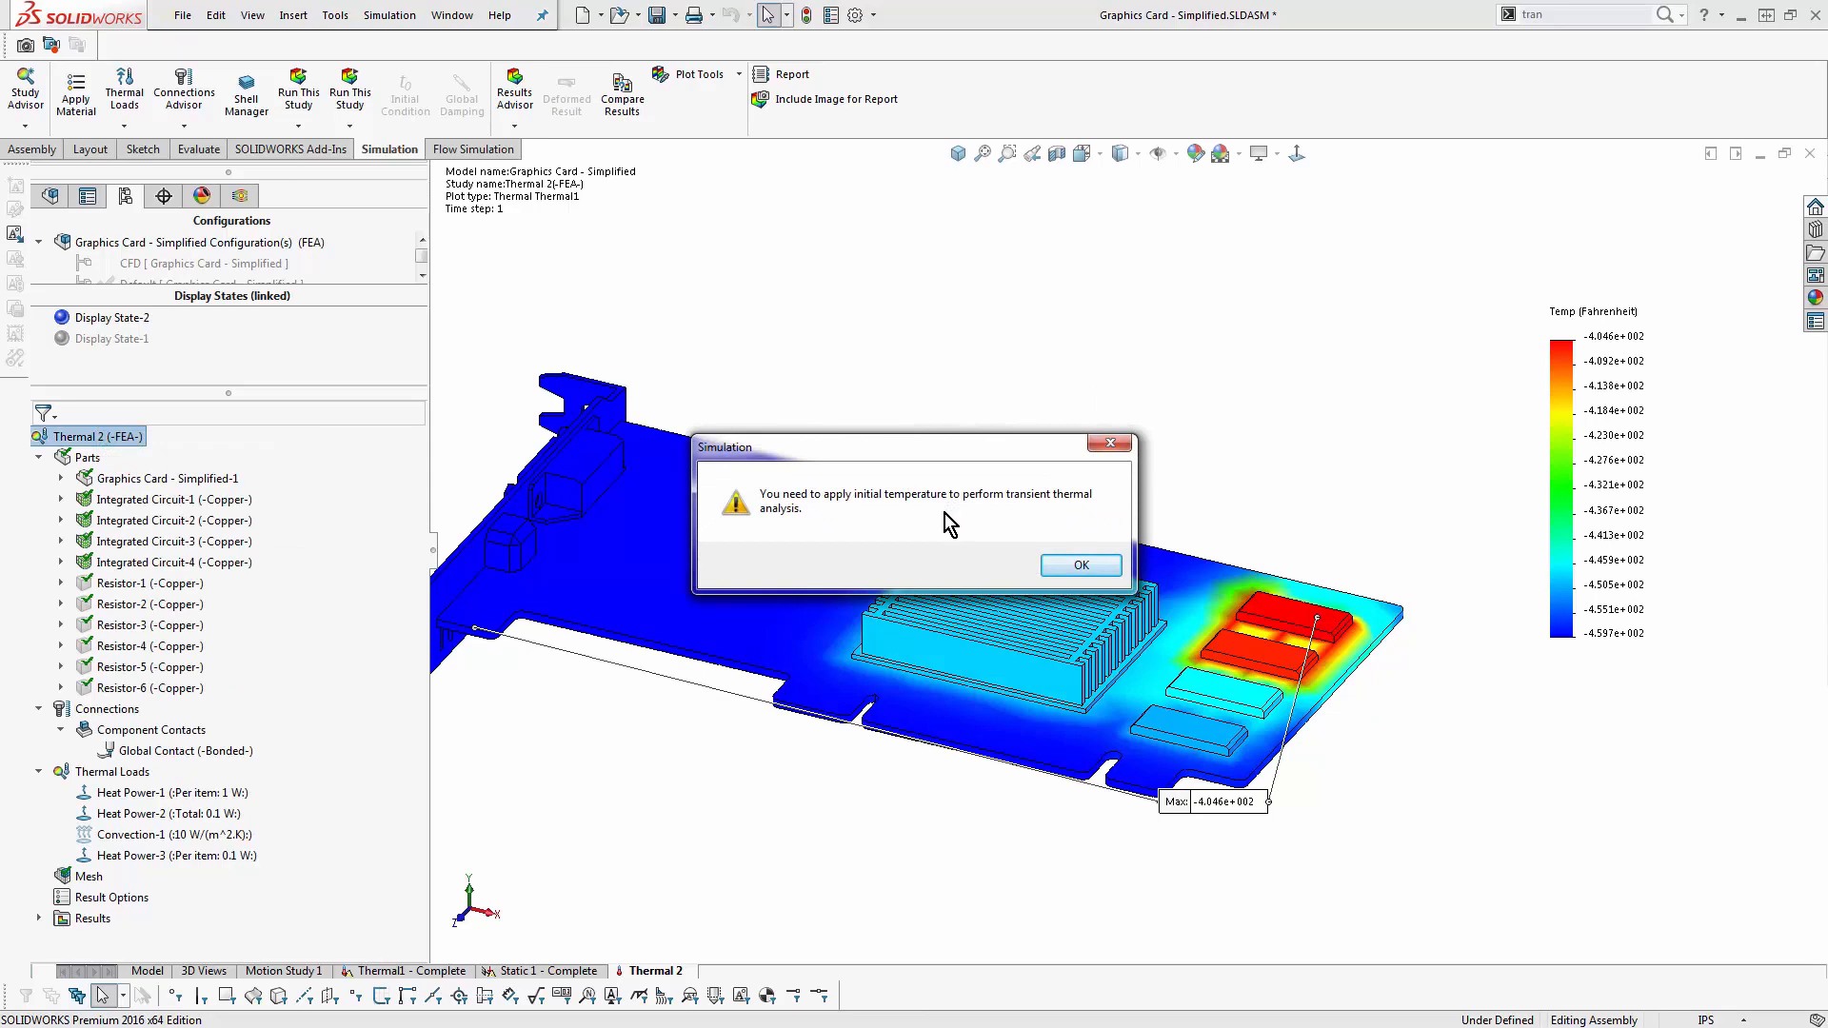
click(1076, 567)
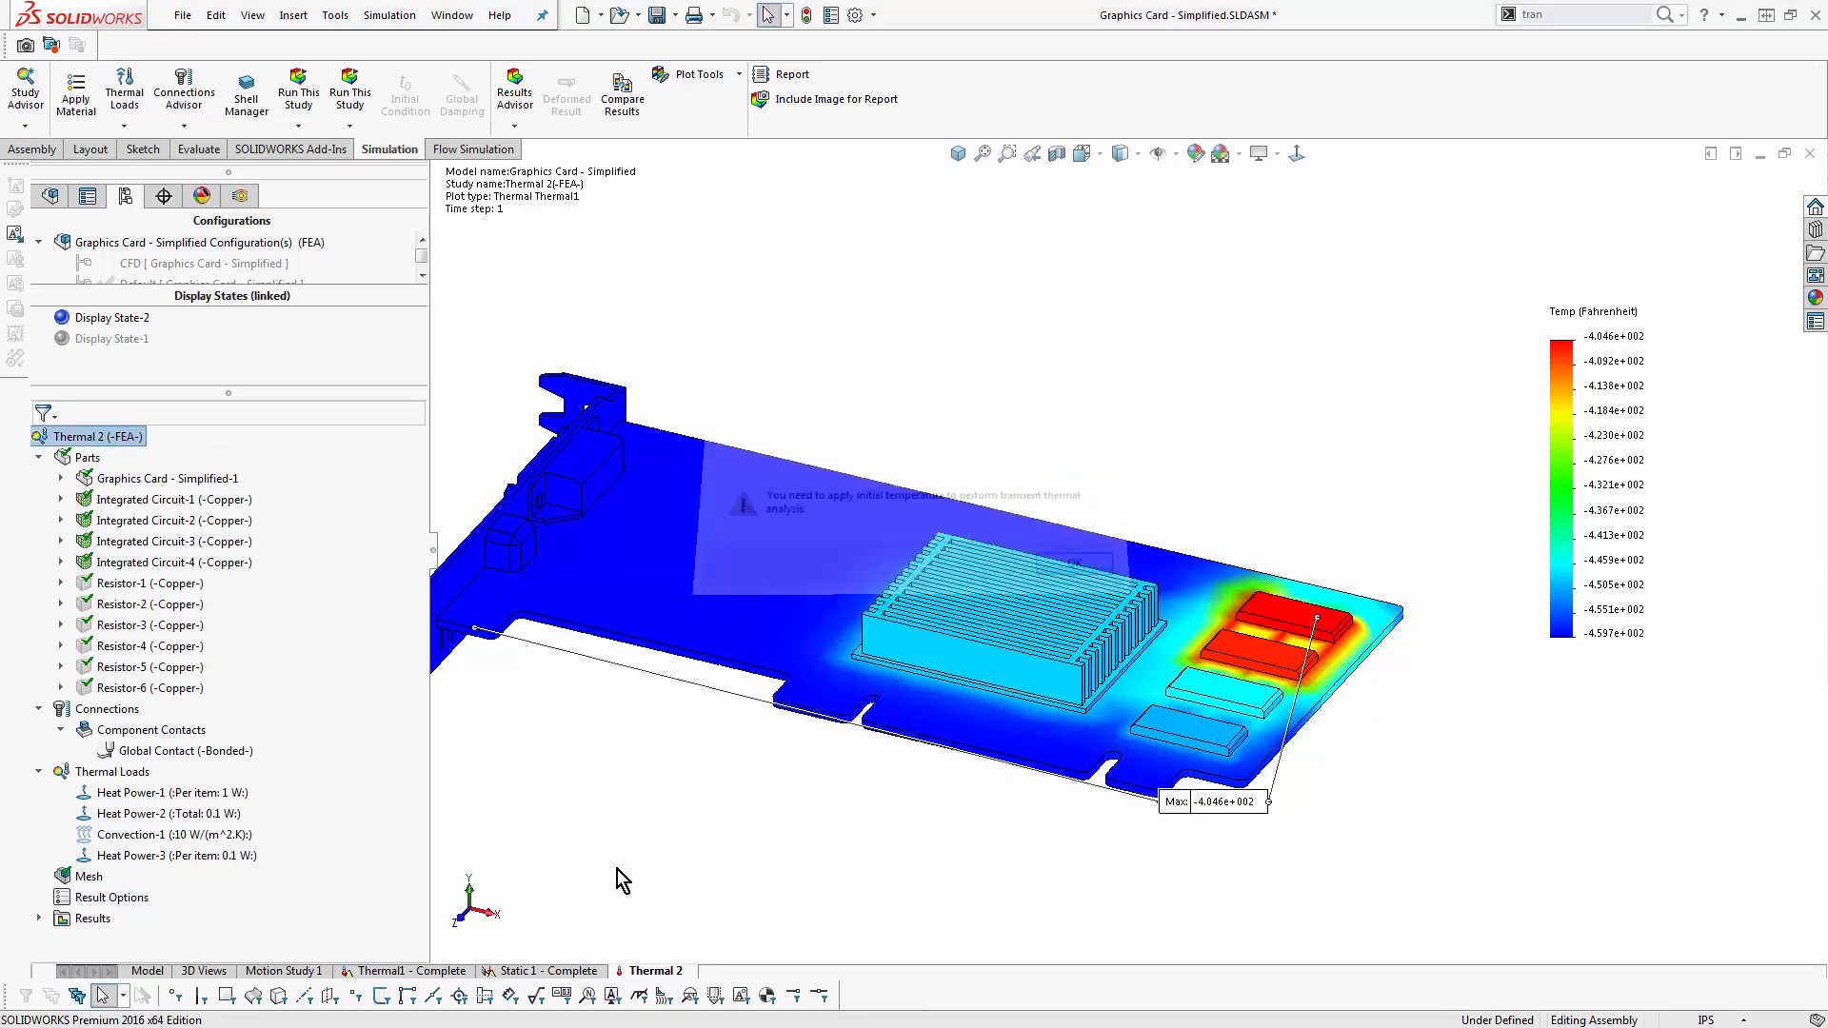
- Apply an initial temperature of 80 °F to all exposed faces of the graphics card assembly
right_click(89, 774)
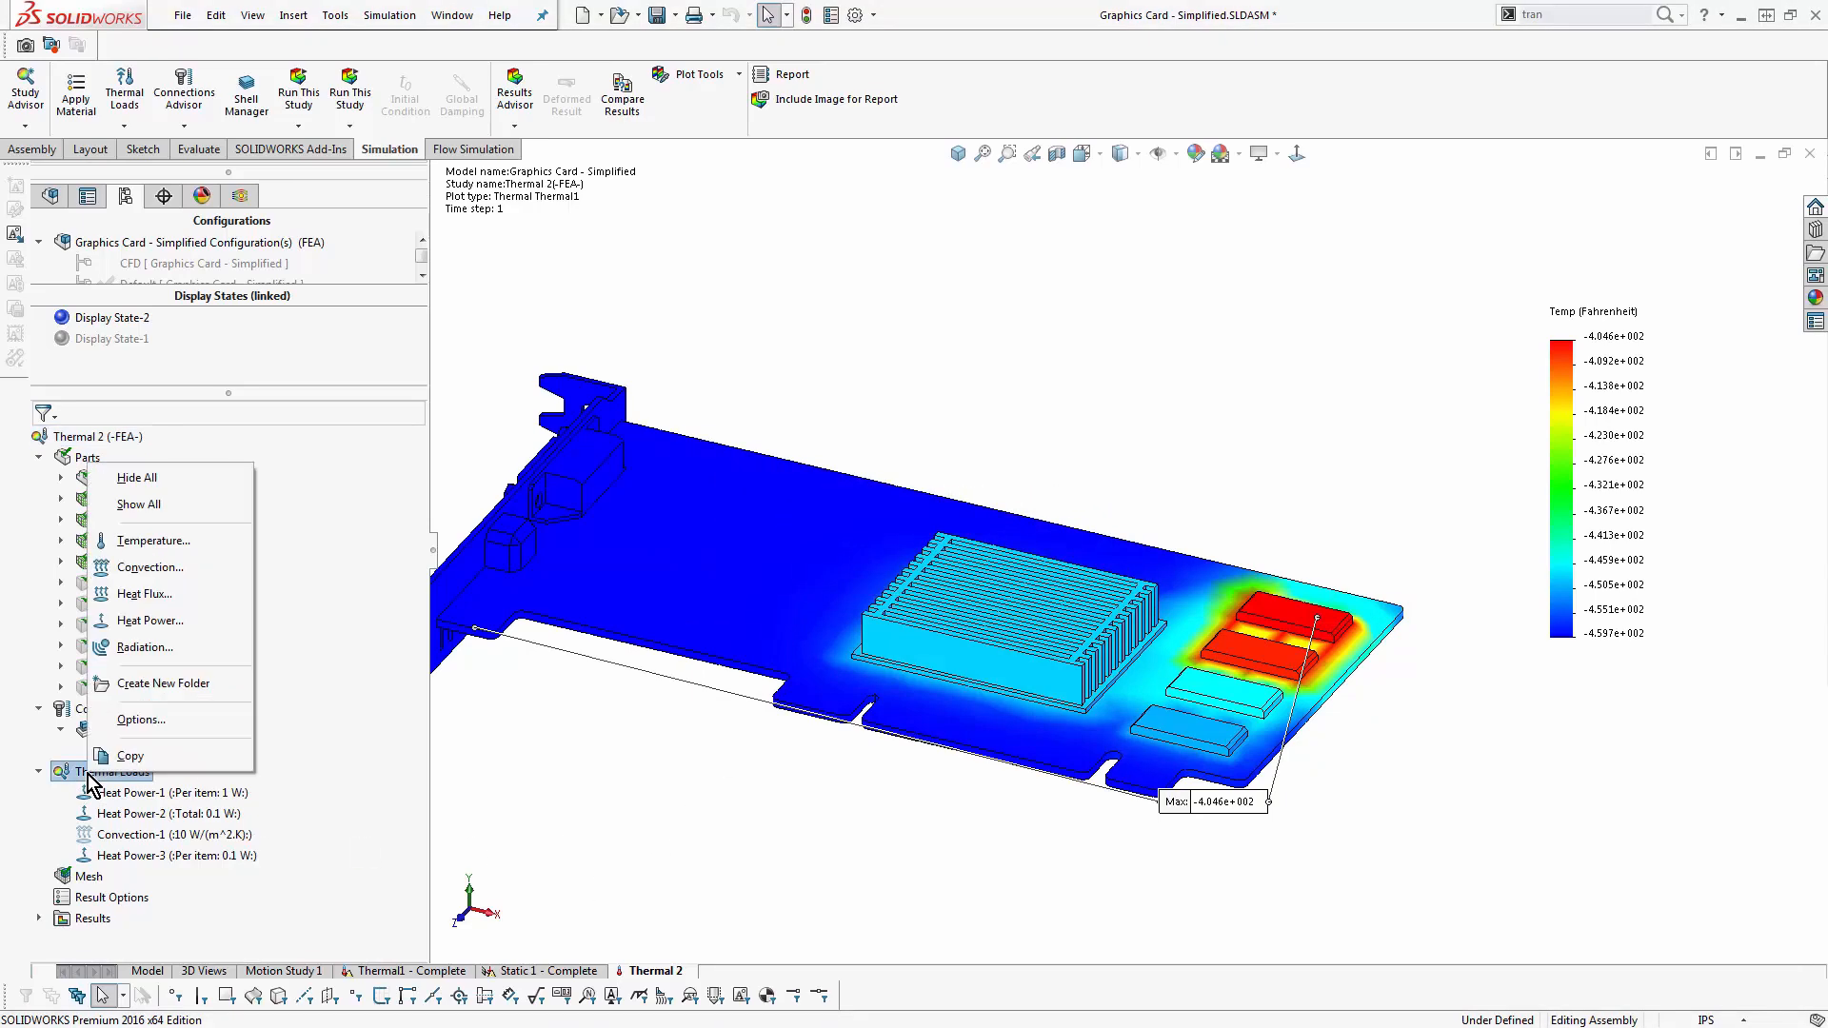
click(232, 543)
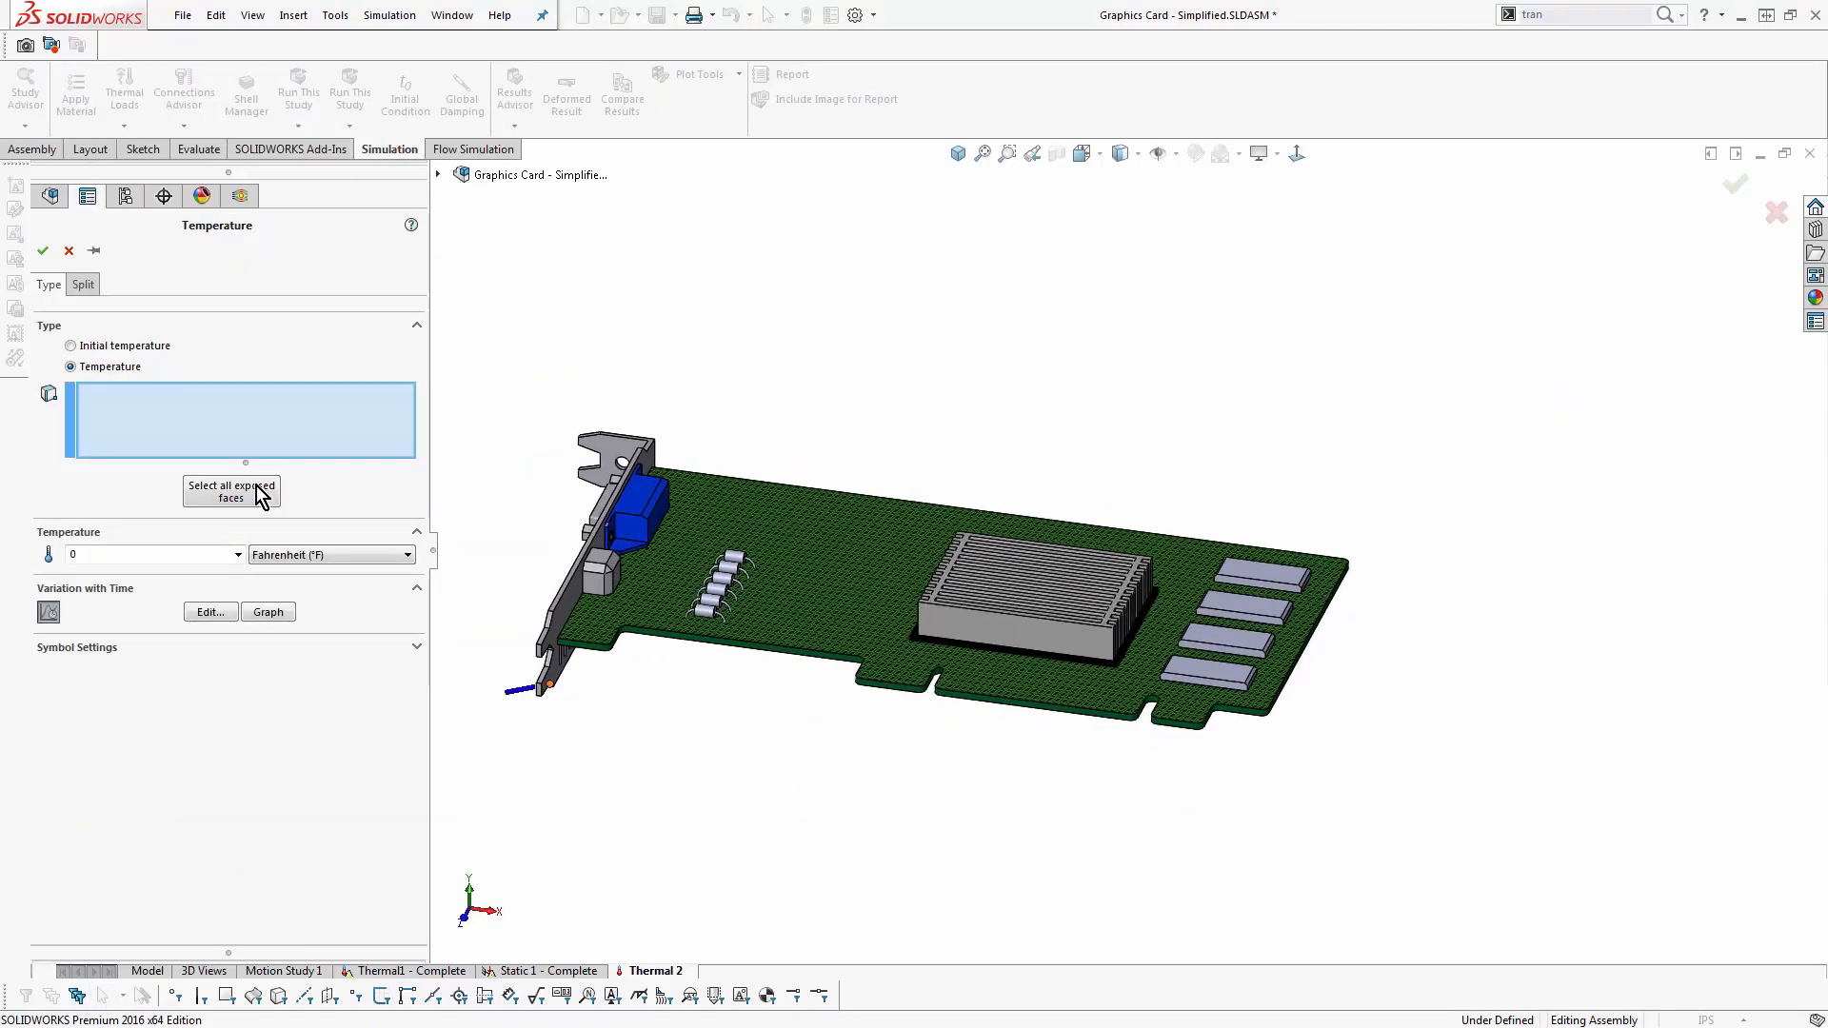
click(160, 348)
click(231, 491)
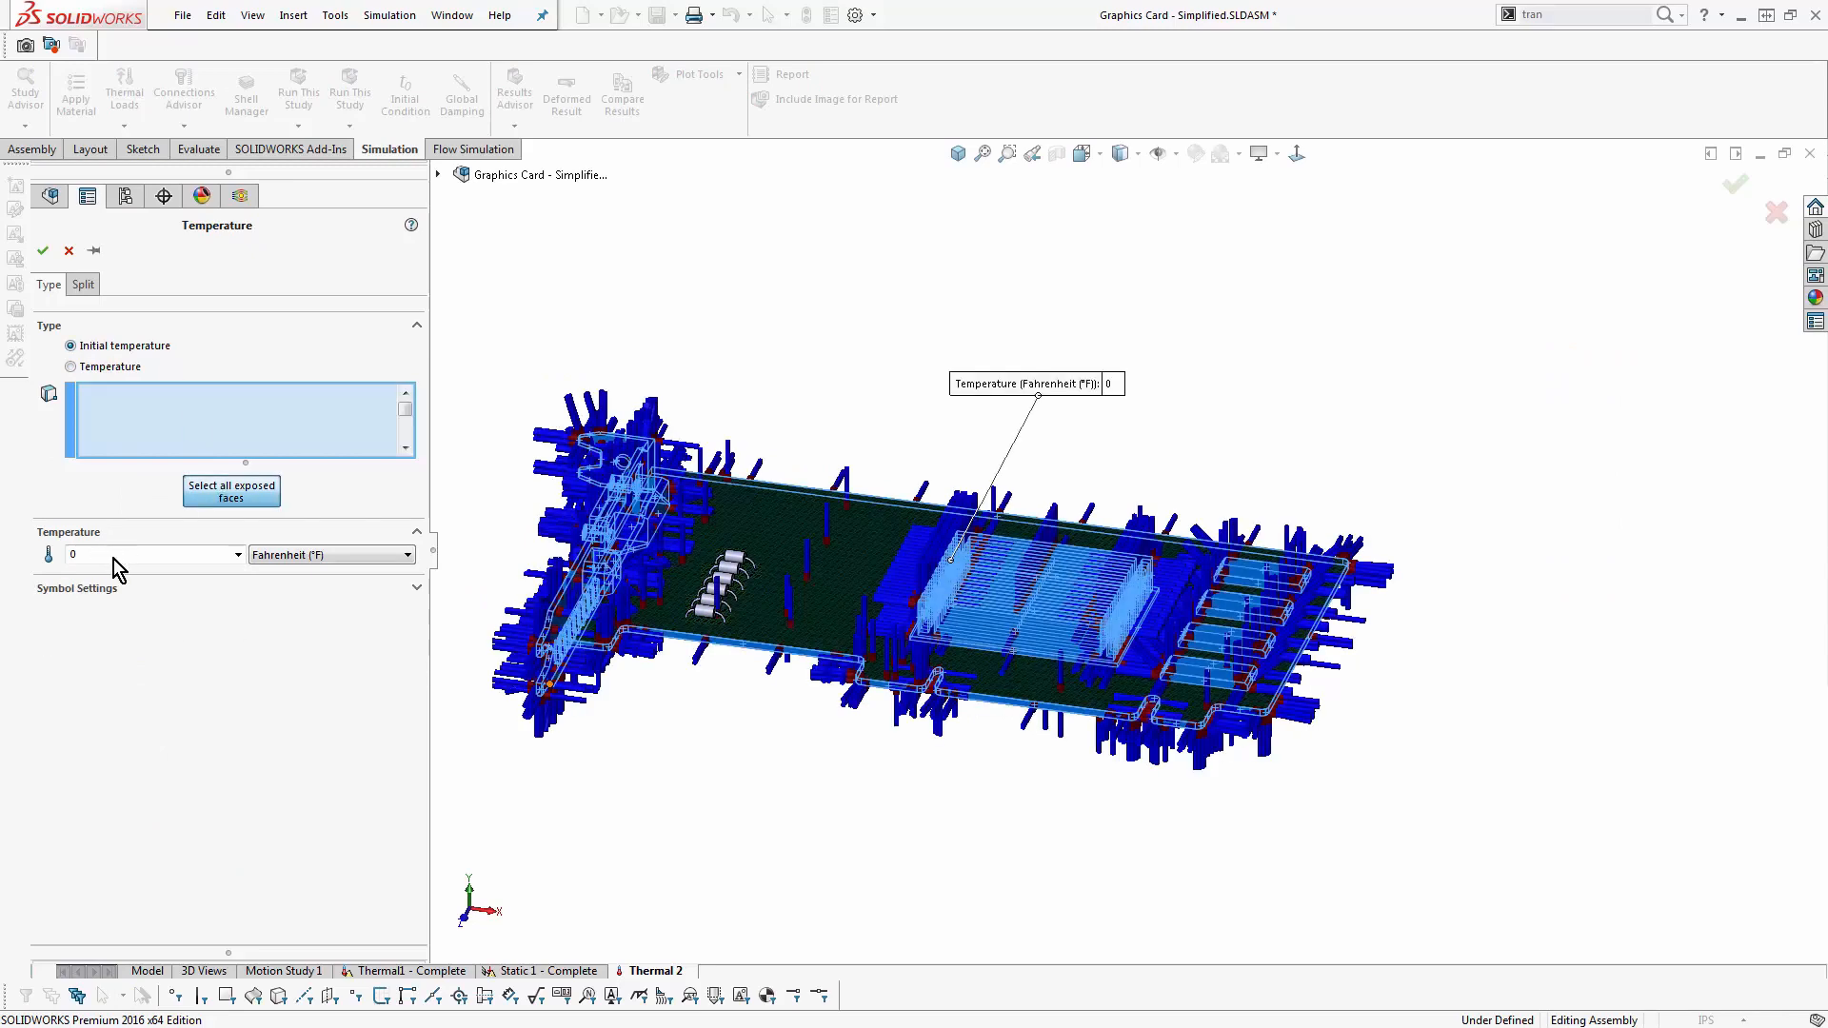
click(141, 566)
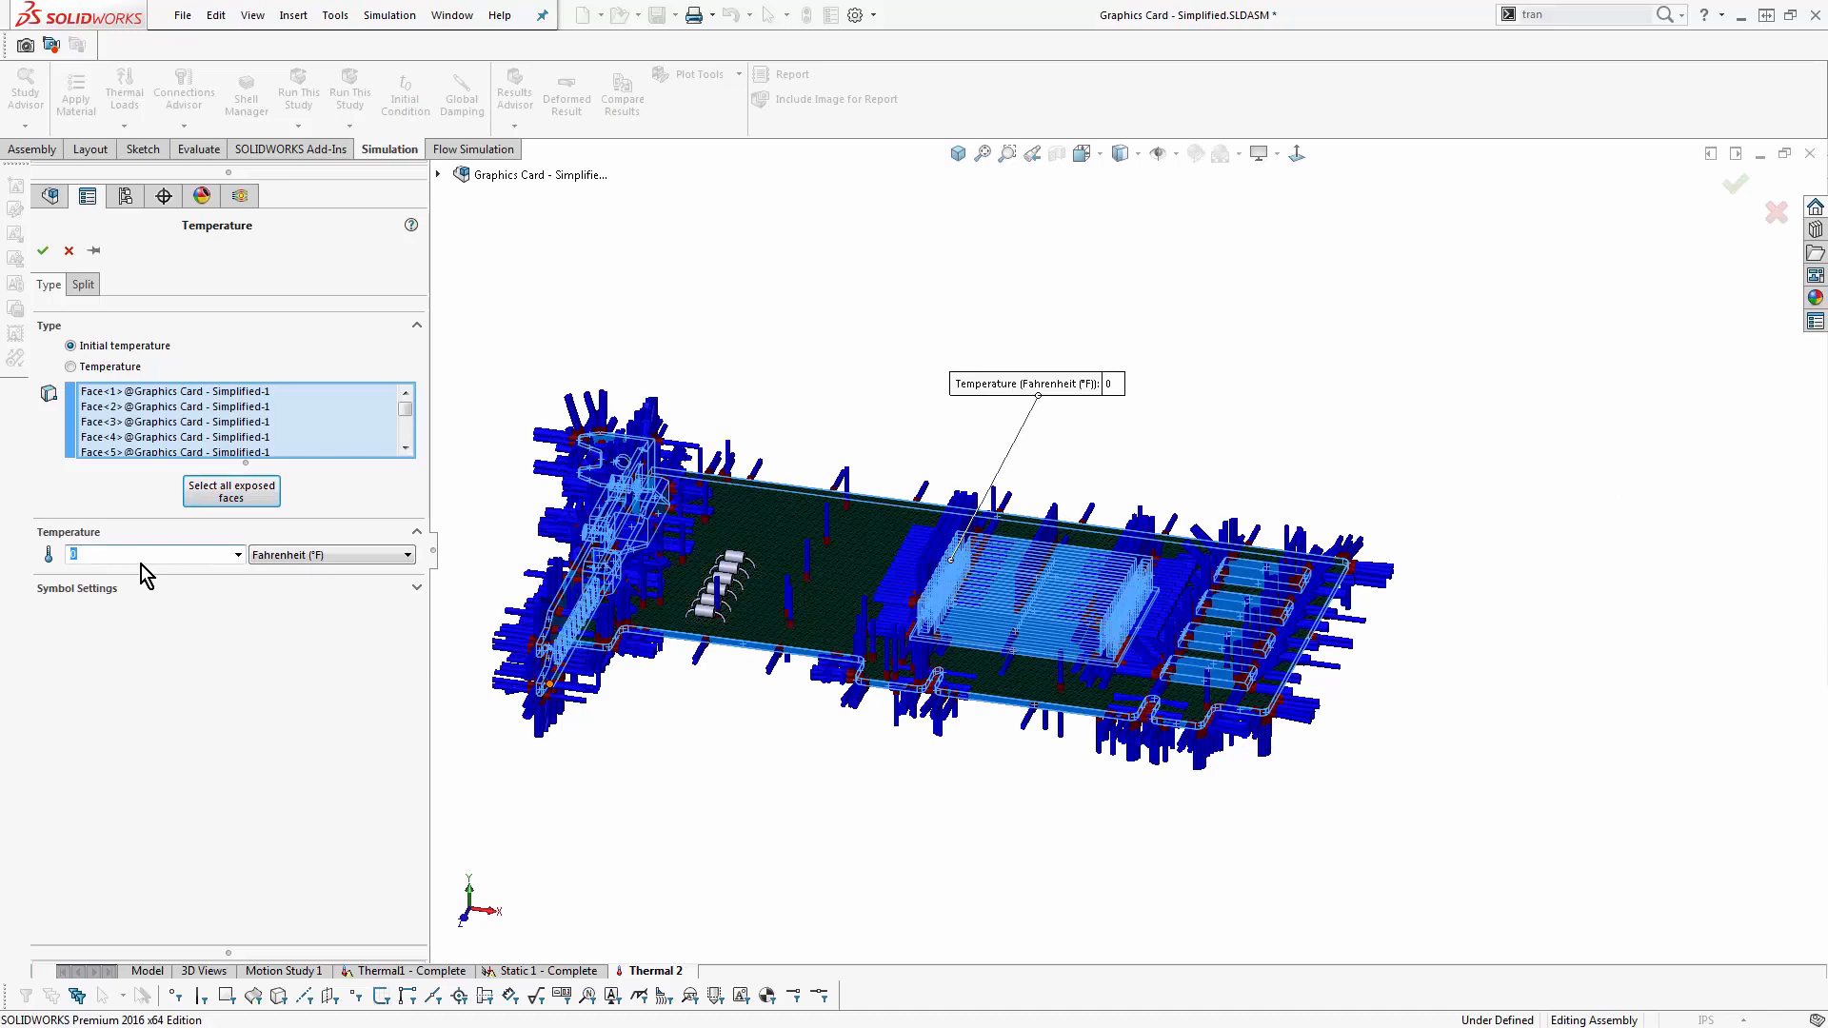
text(80)
click(43, 250)
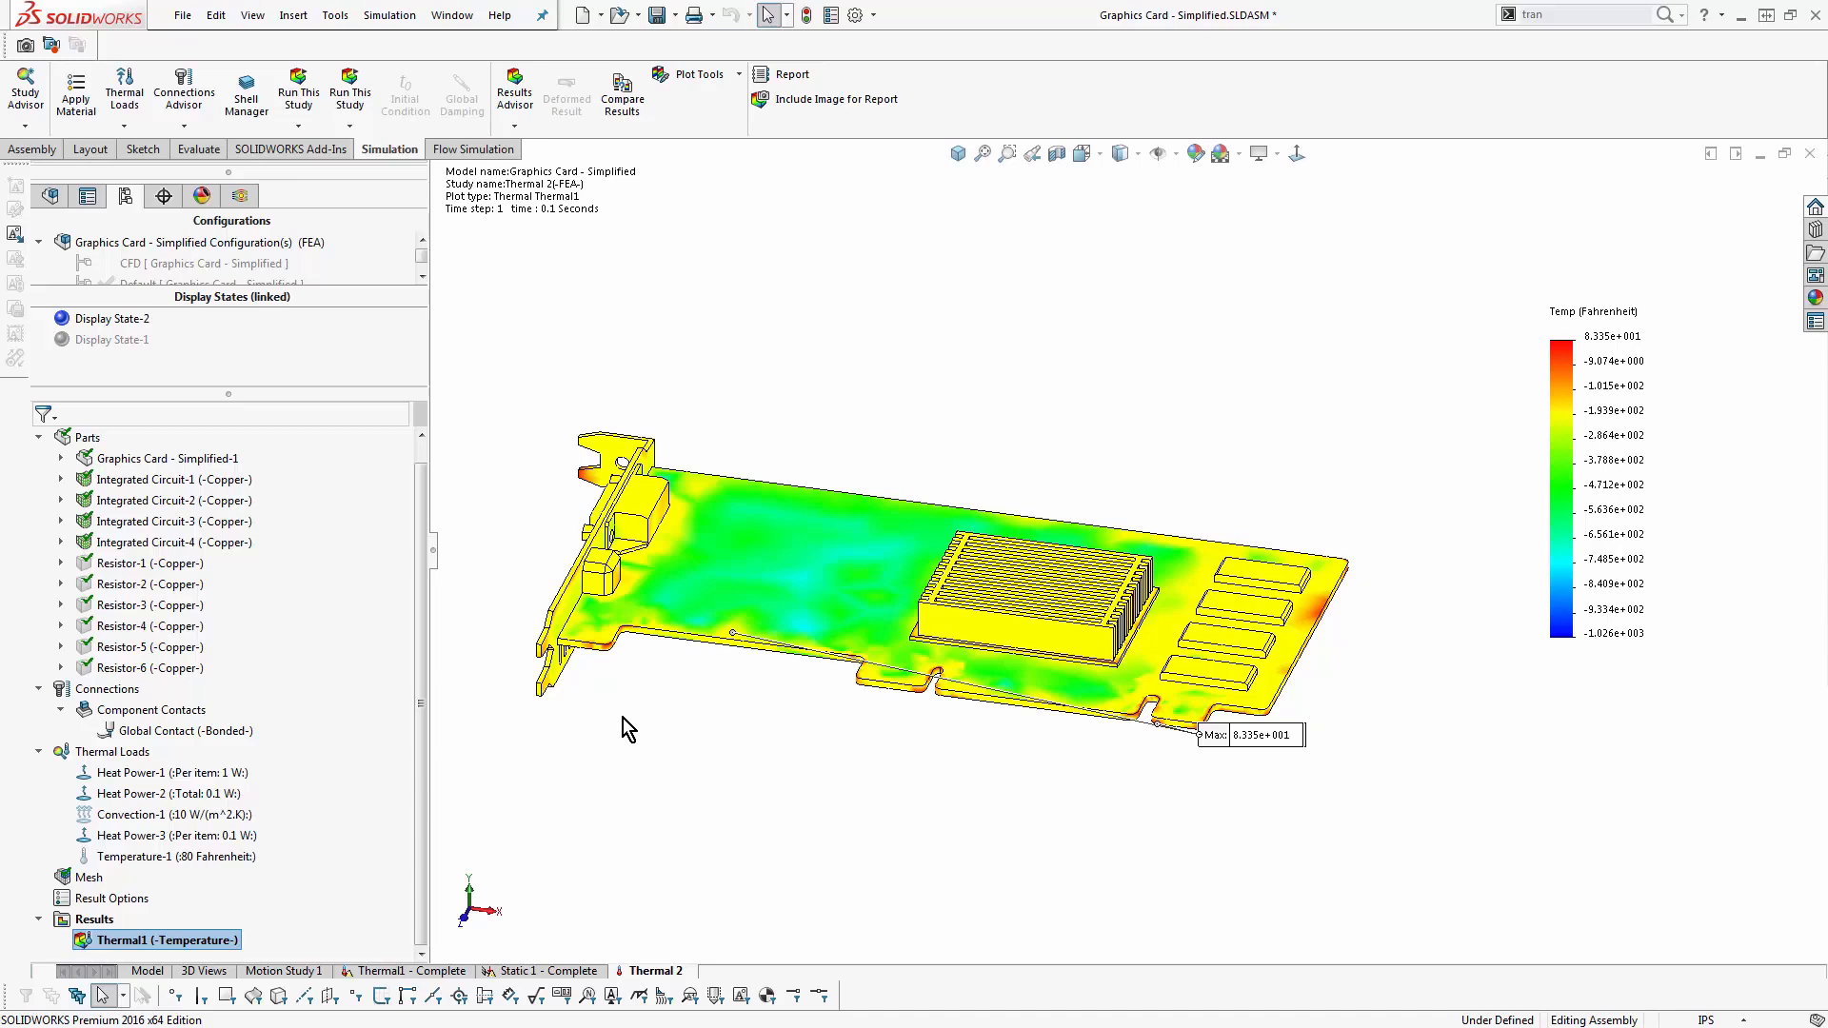
- Redefine the 80 °F initial temperature load by replacing its selected faces with the bodies of the whole assembly
scroll(612, 752, up, 2)
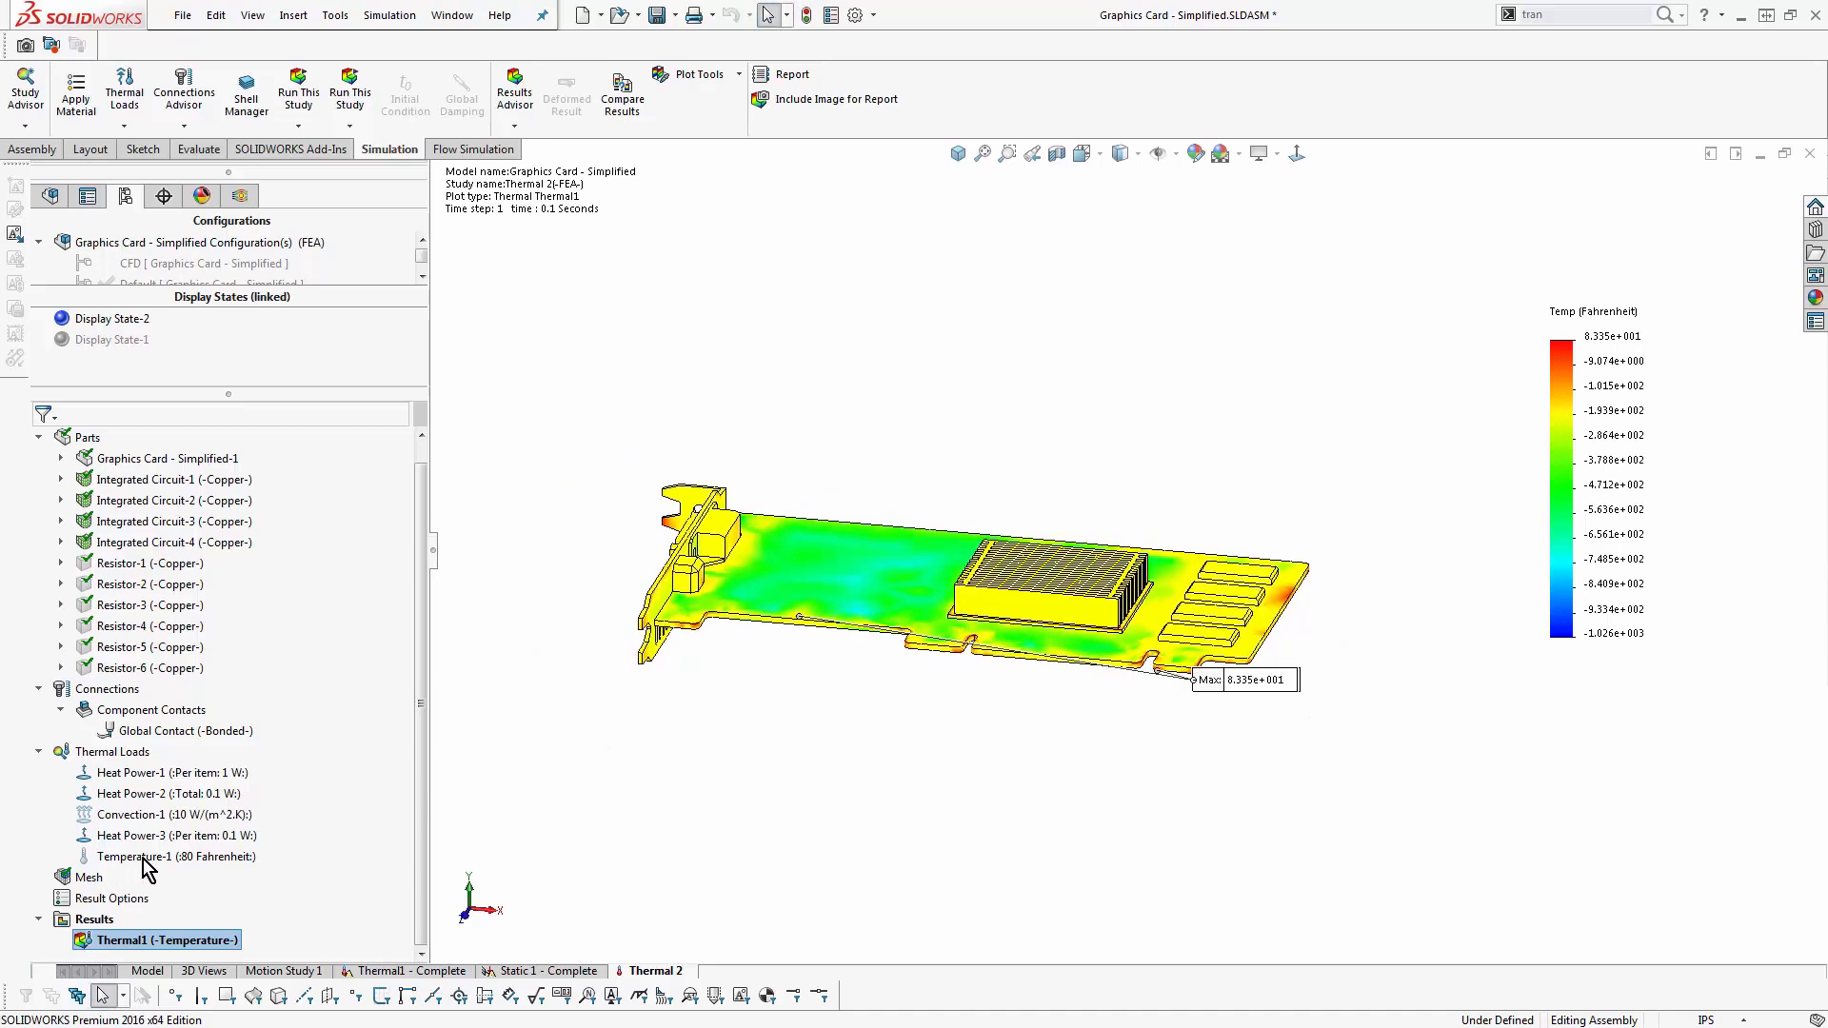
right_click(191, 860)
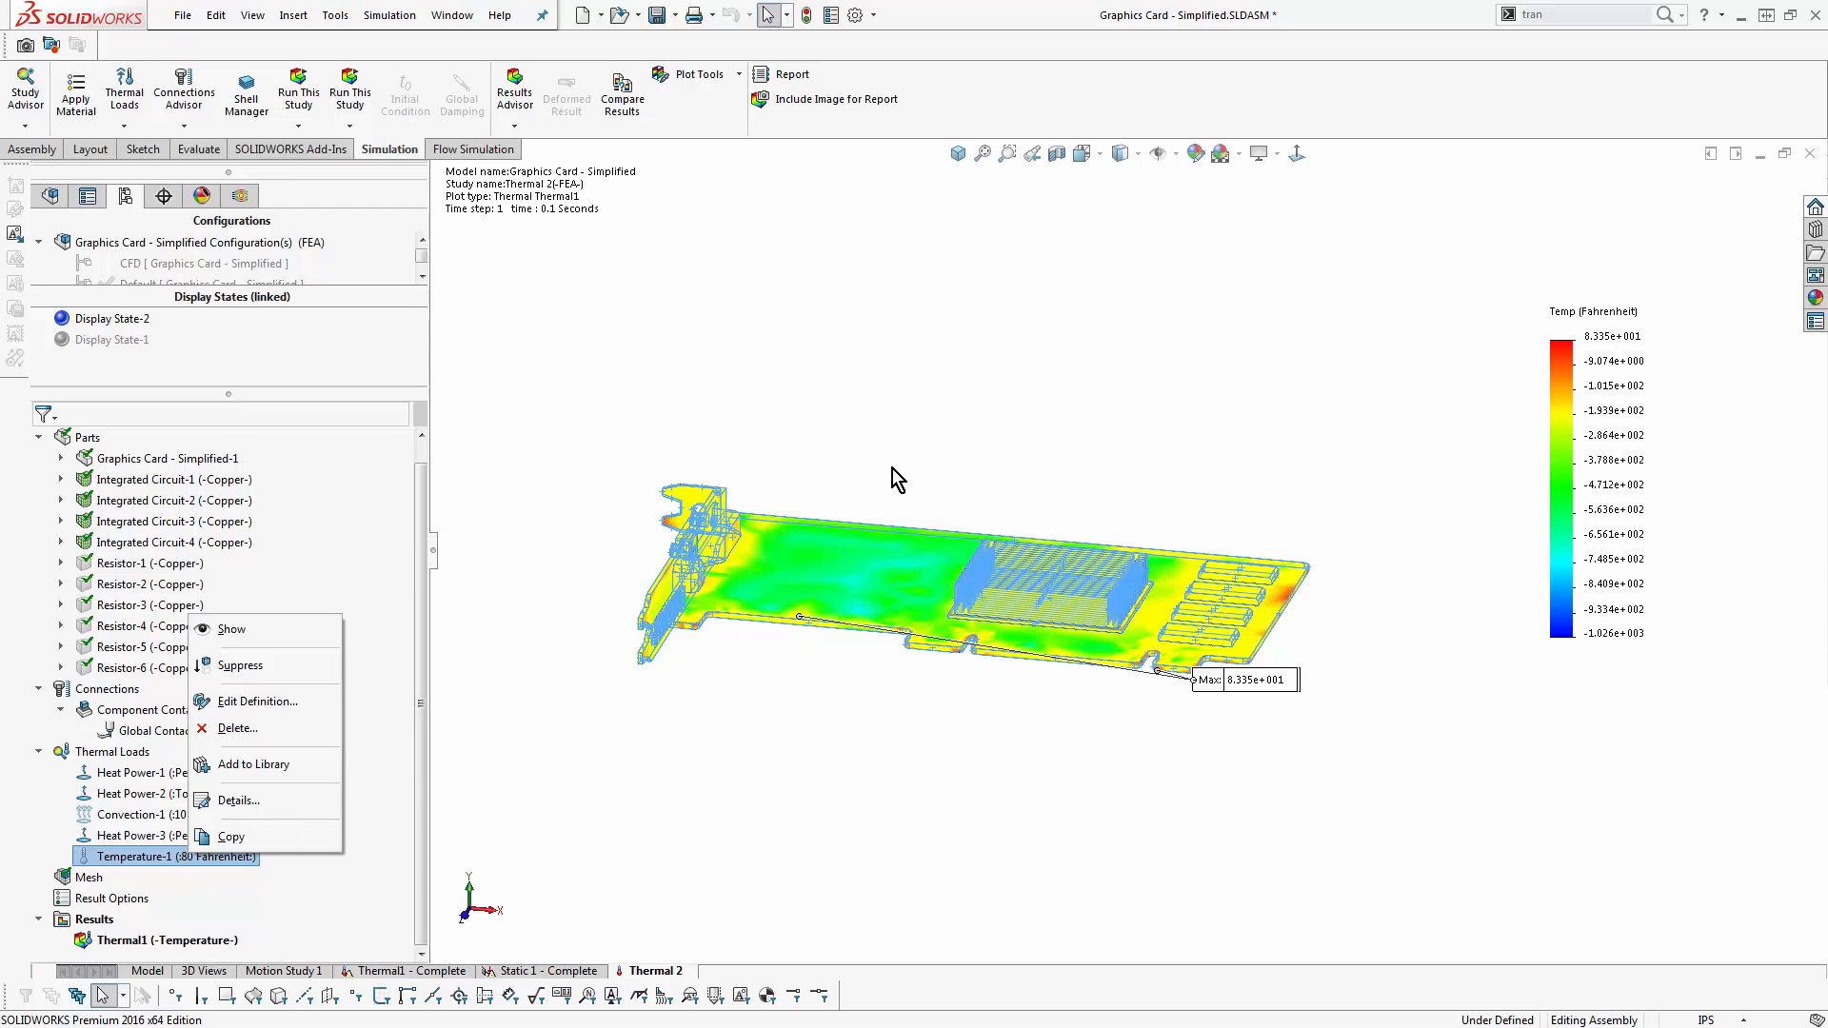
click(326, 712)
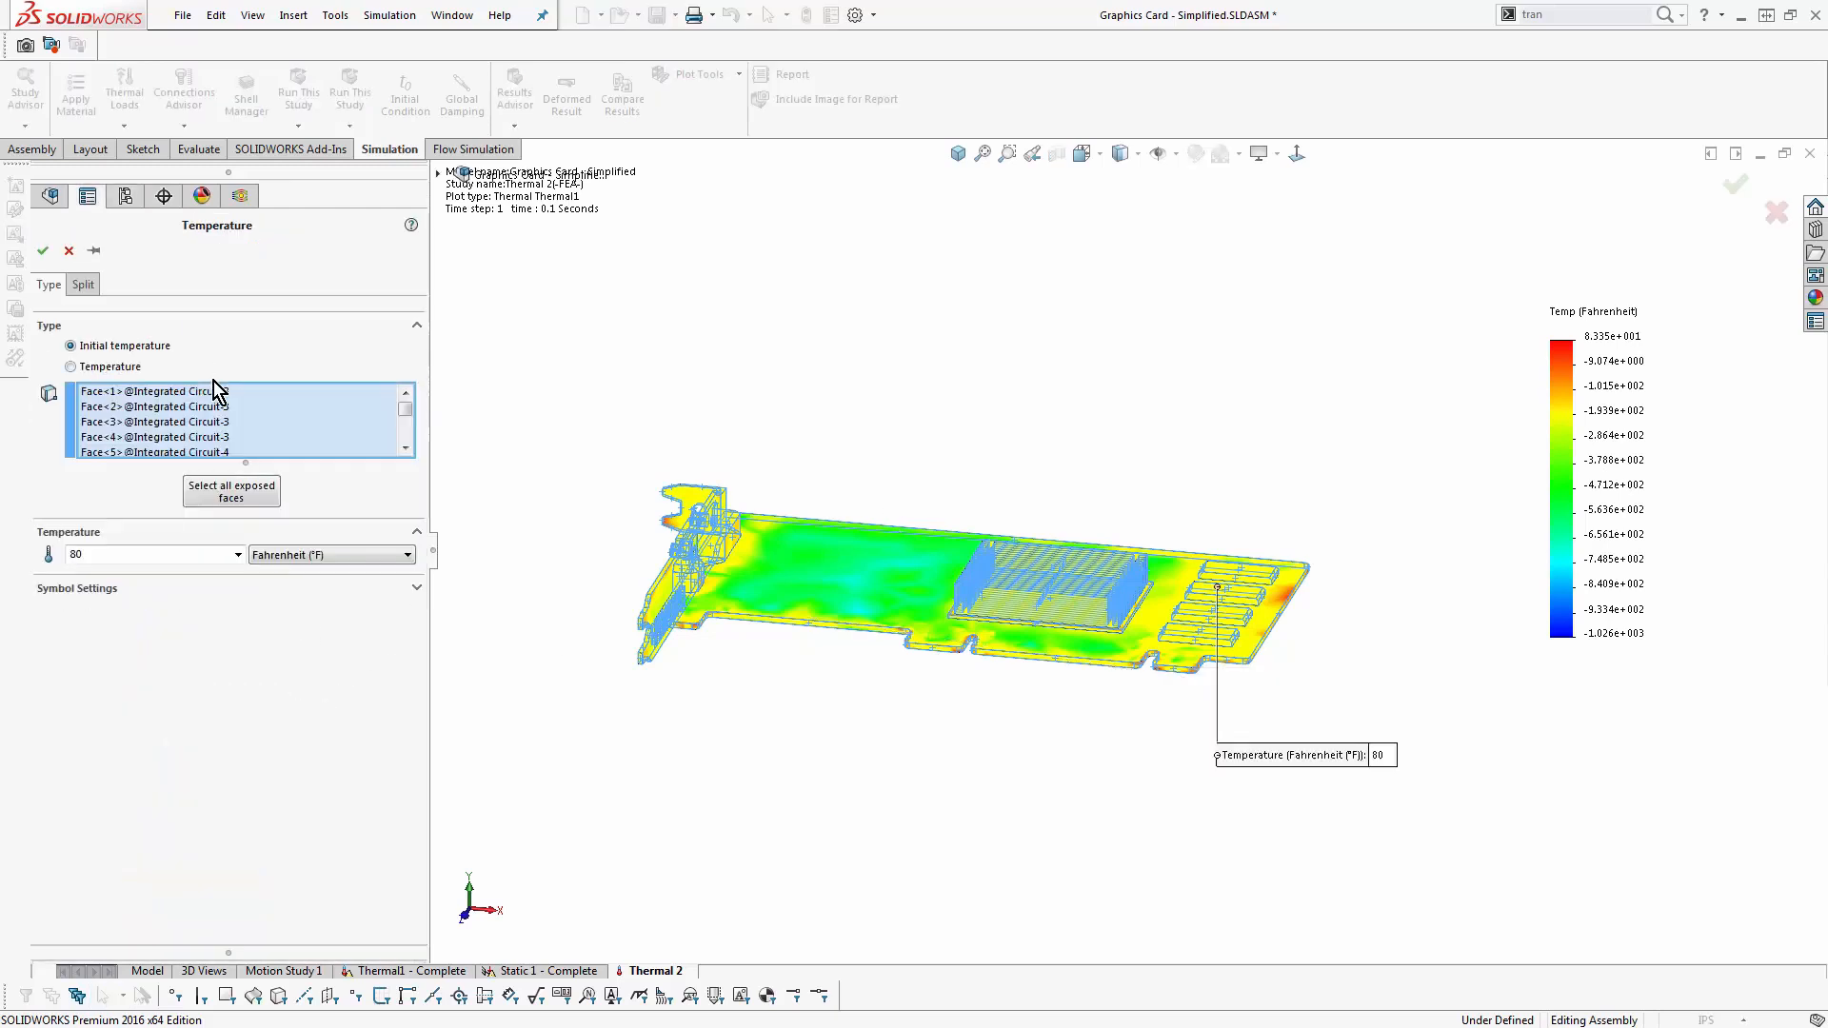
right_click(290, 416)
click(327, 426)
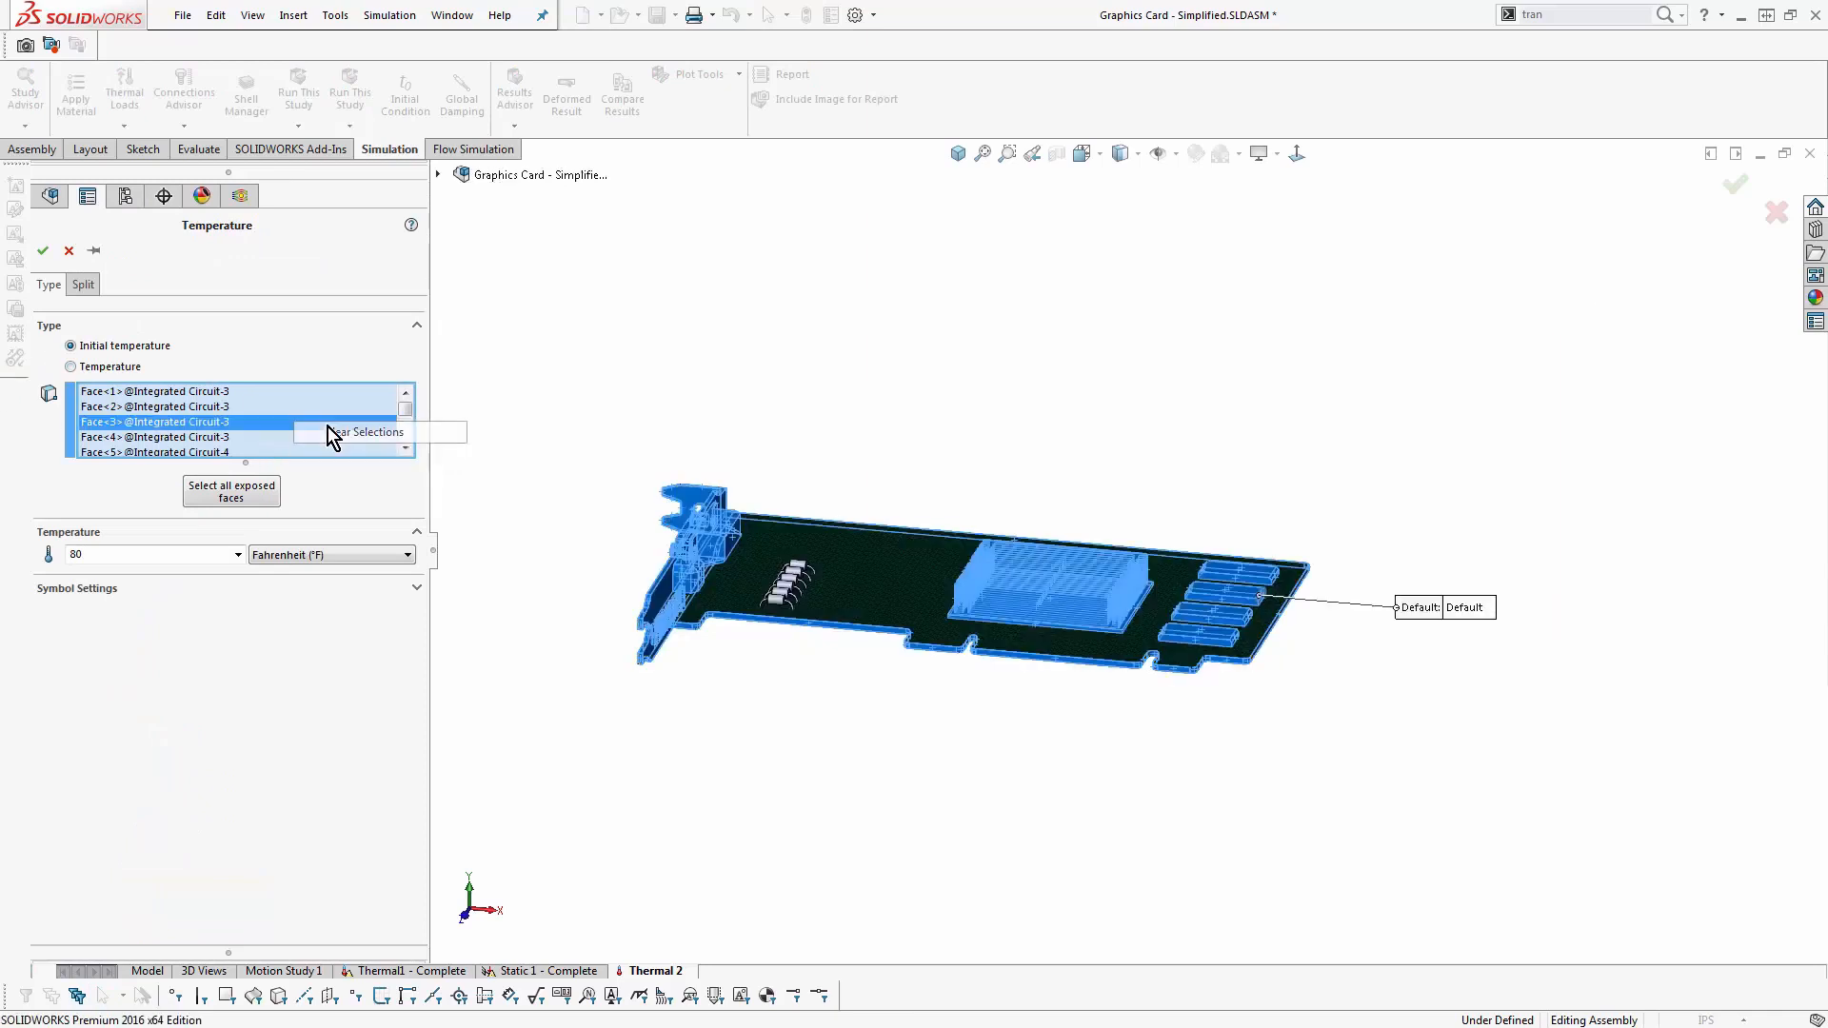
click(278, 996)
drag(541, 376, 785, 651)
drag(1321, 866, 1328, 868)
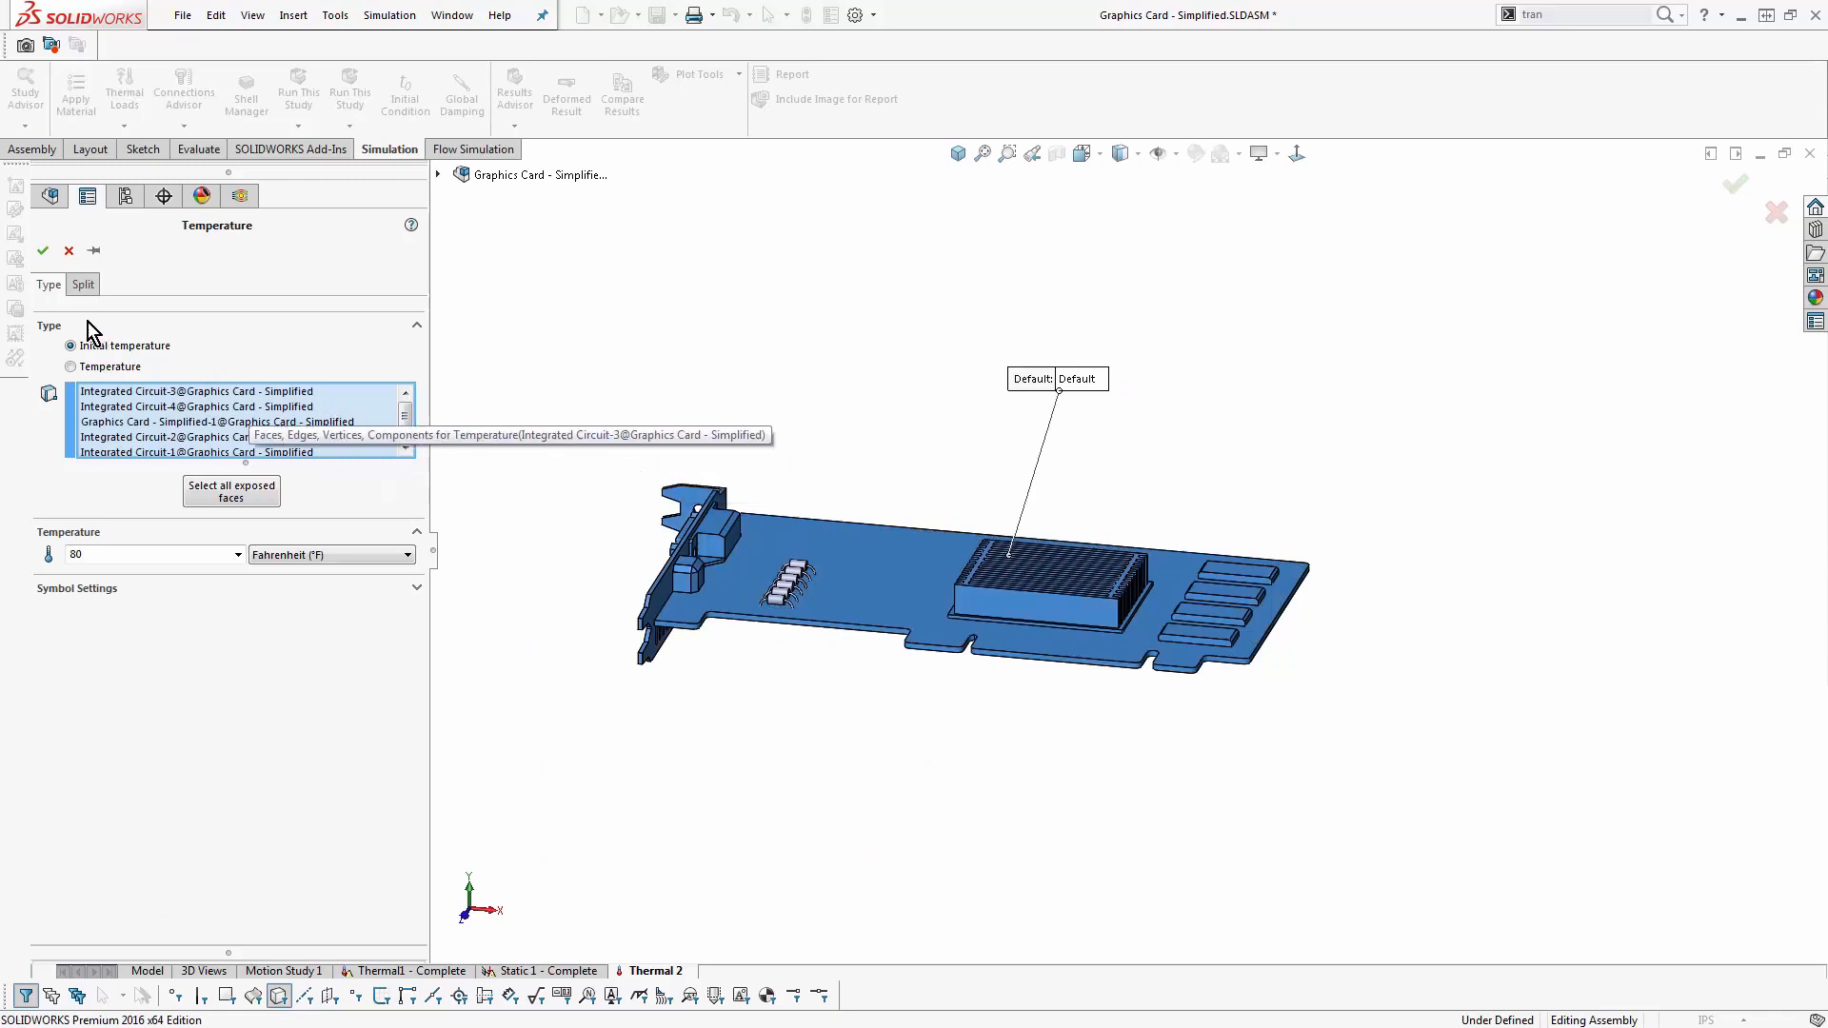
click(42, 251)
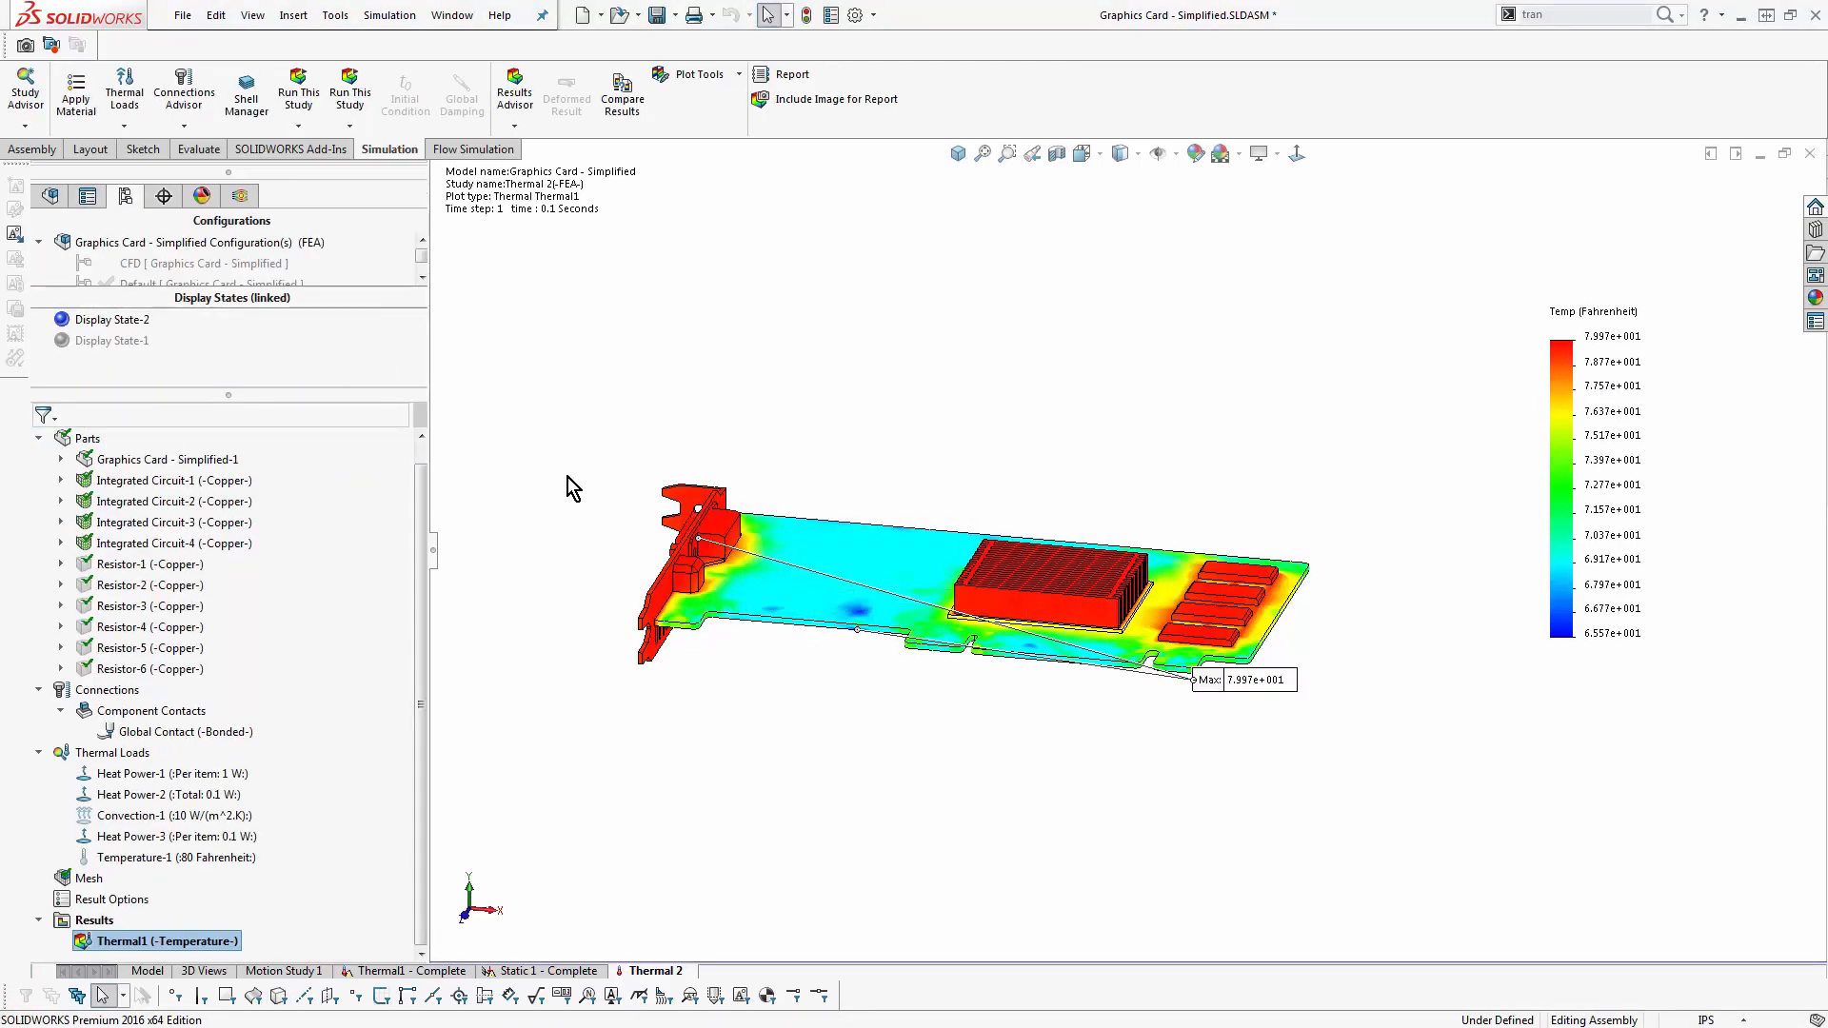
- Create a new static study on the FEA configuration
click(25, 125)
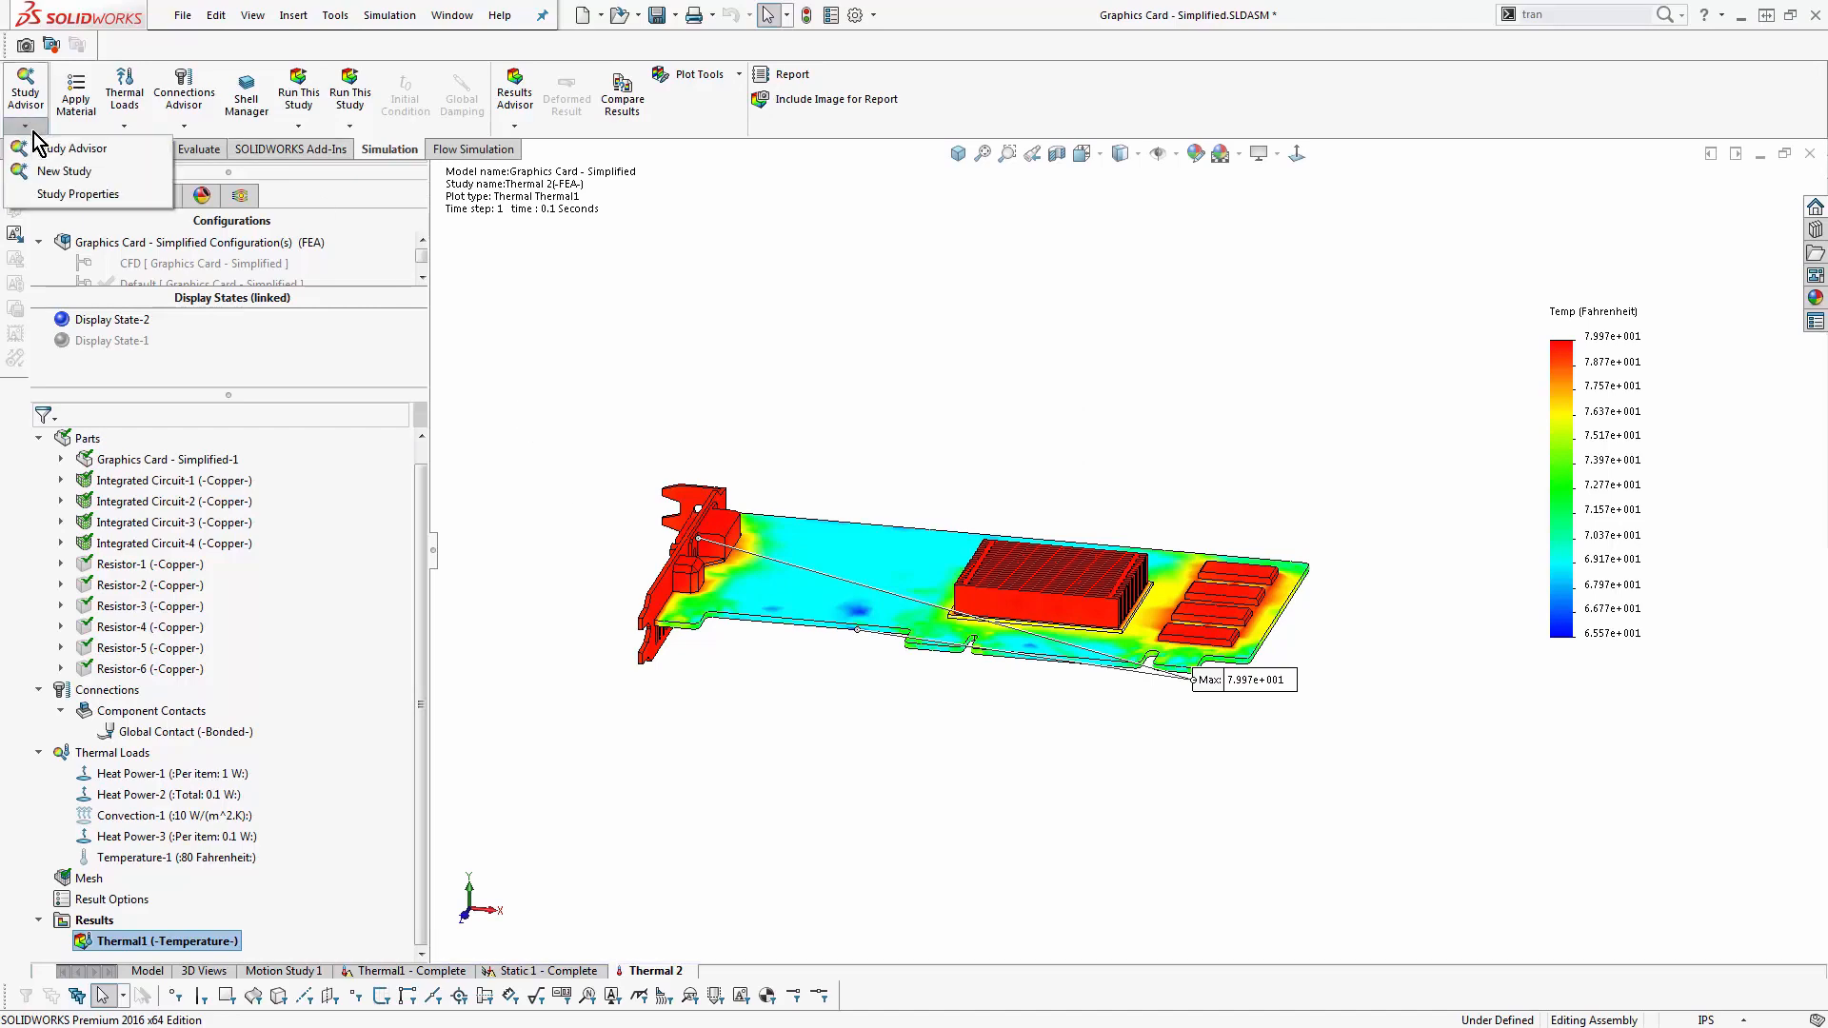
click(48, 171)
click(45, 246)
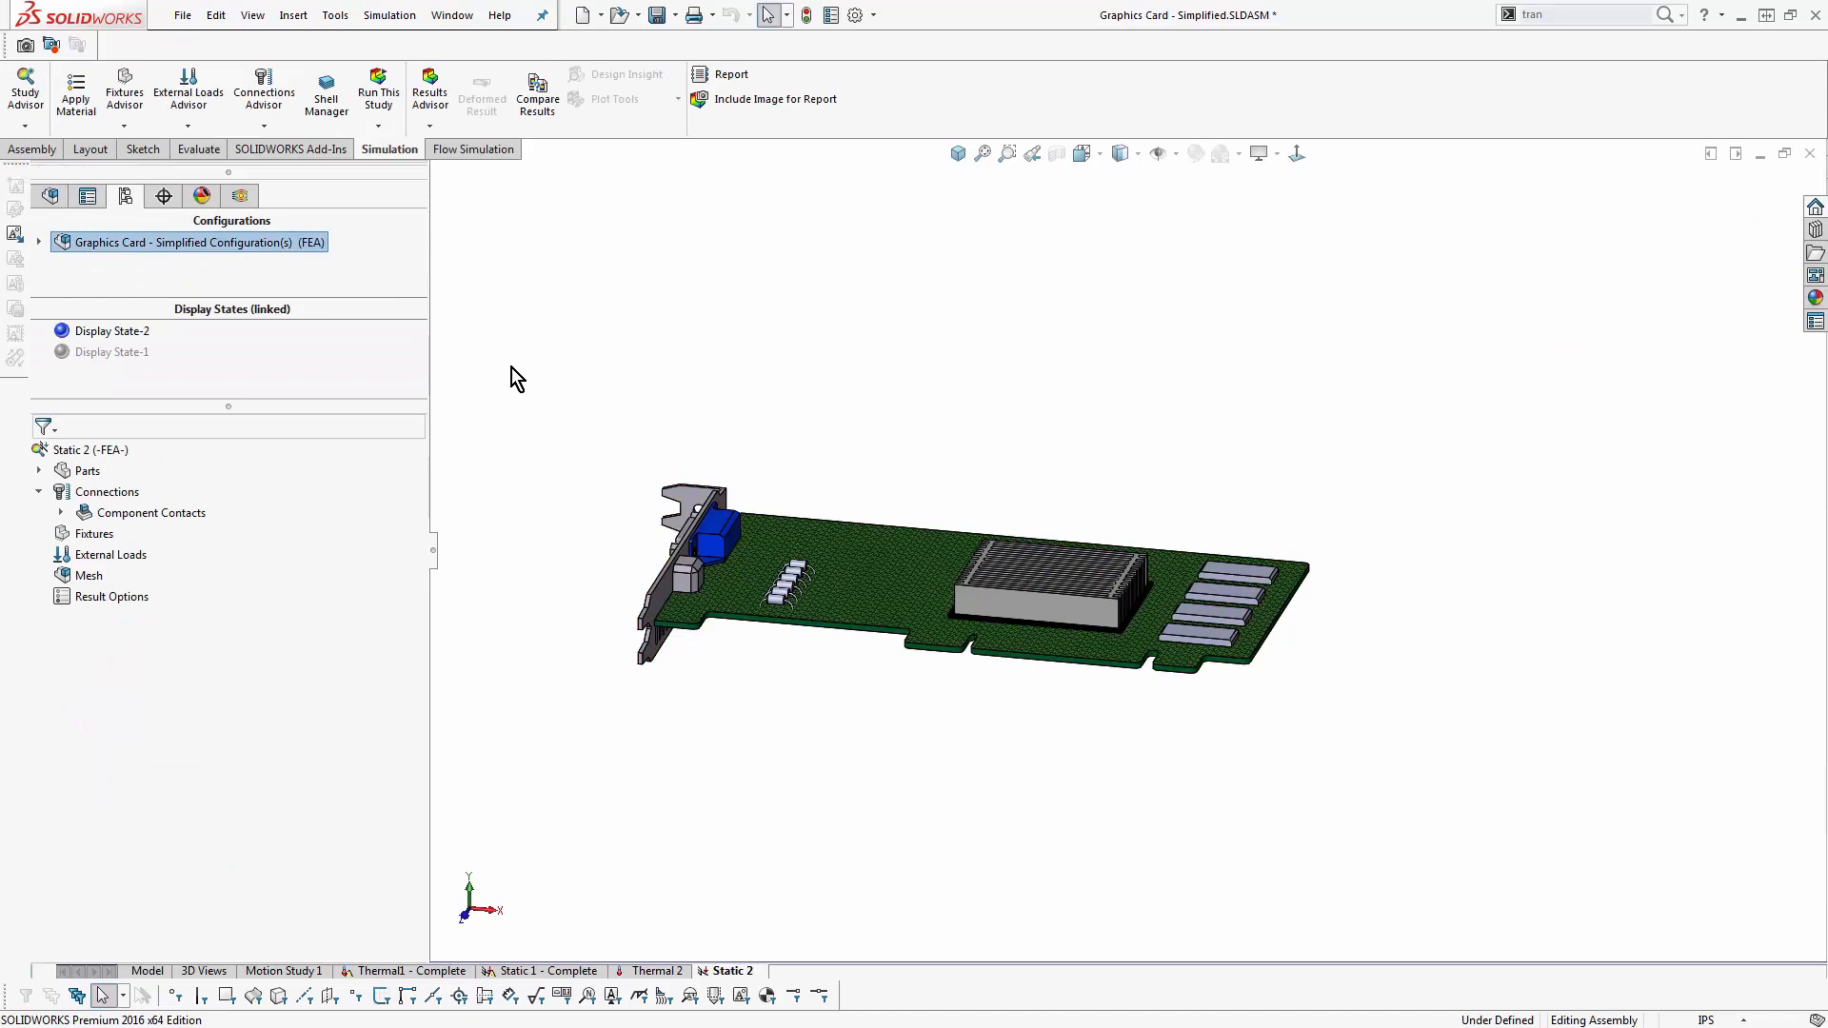
- Set the Static 2 study to use temperatures from the Thermal1 - Complete thermal study and raise its time step
right_click(95, 452)
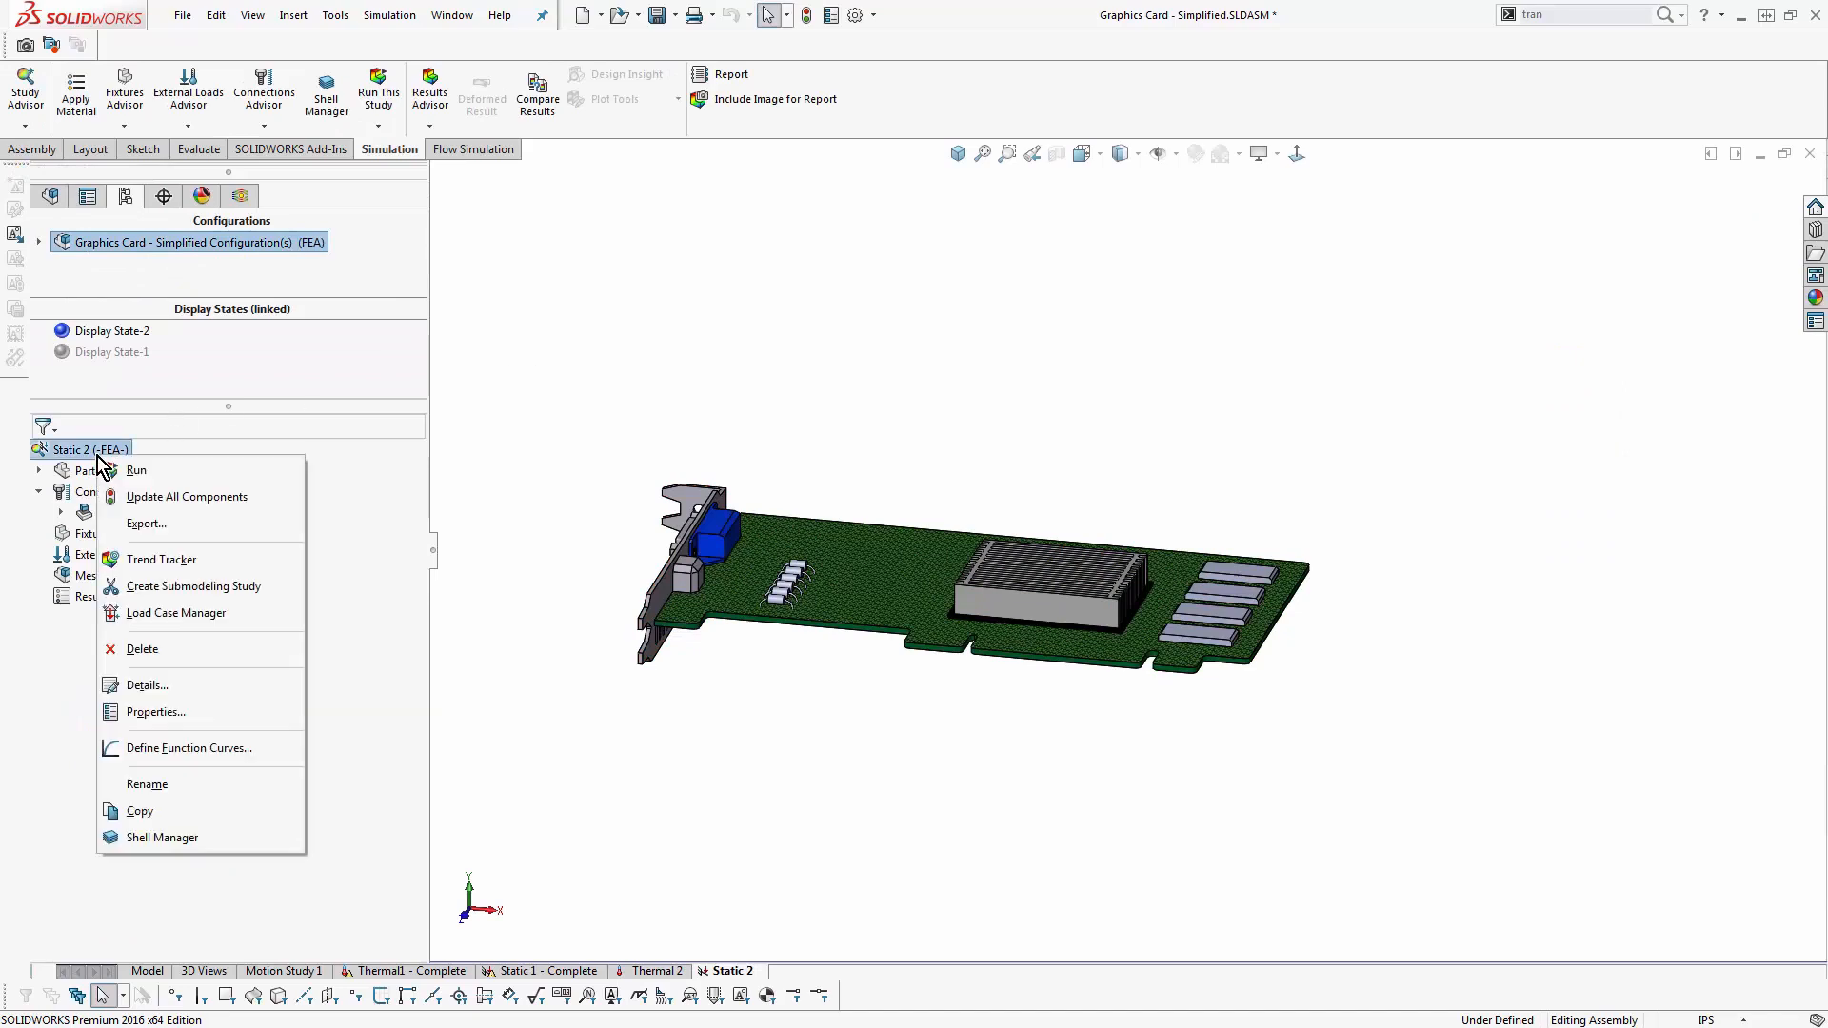
click(194, 709)
click(850, 266)
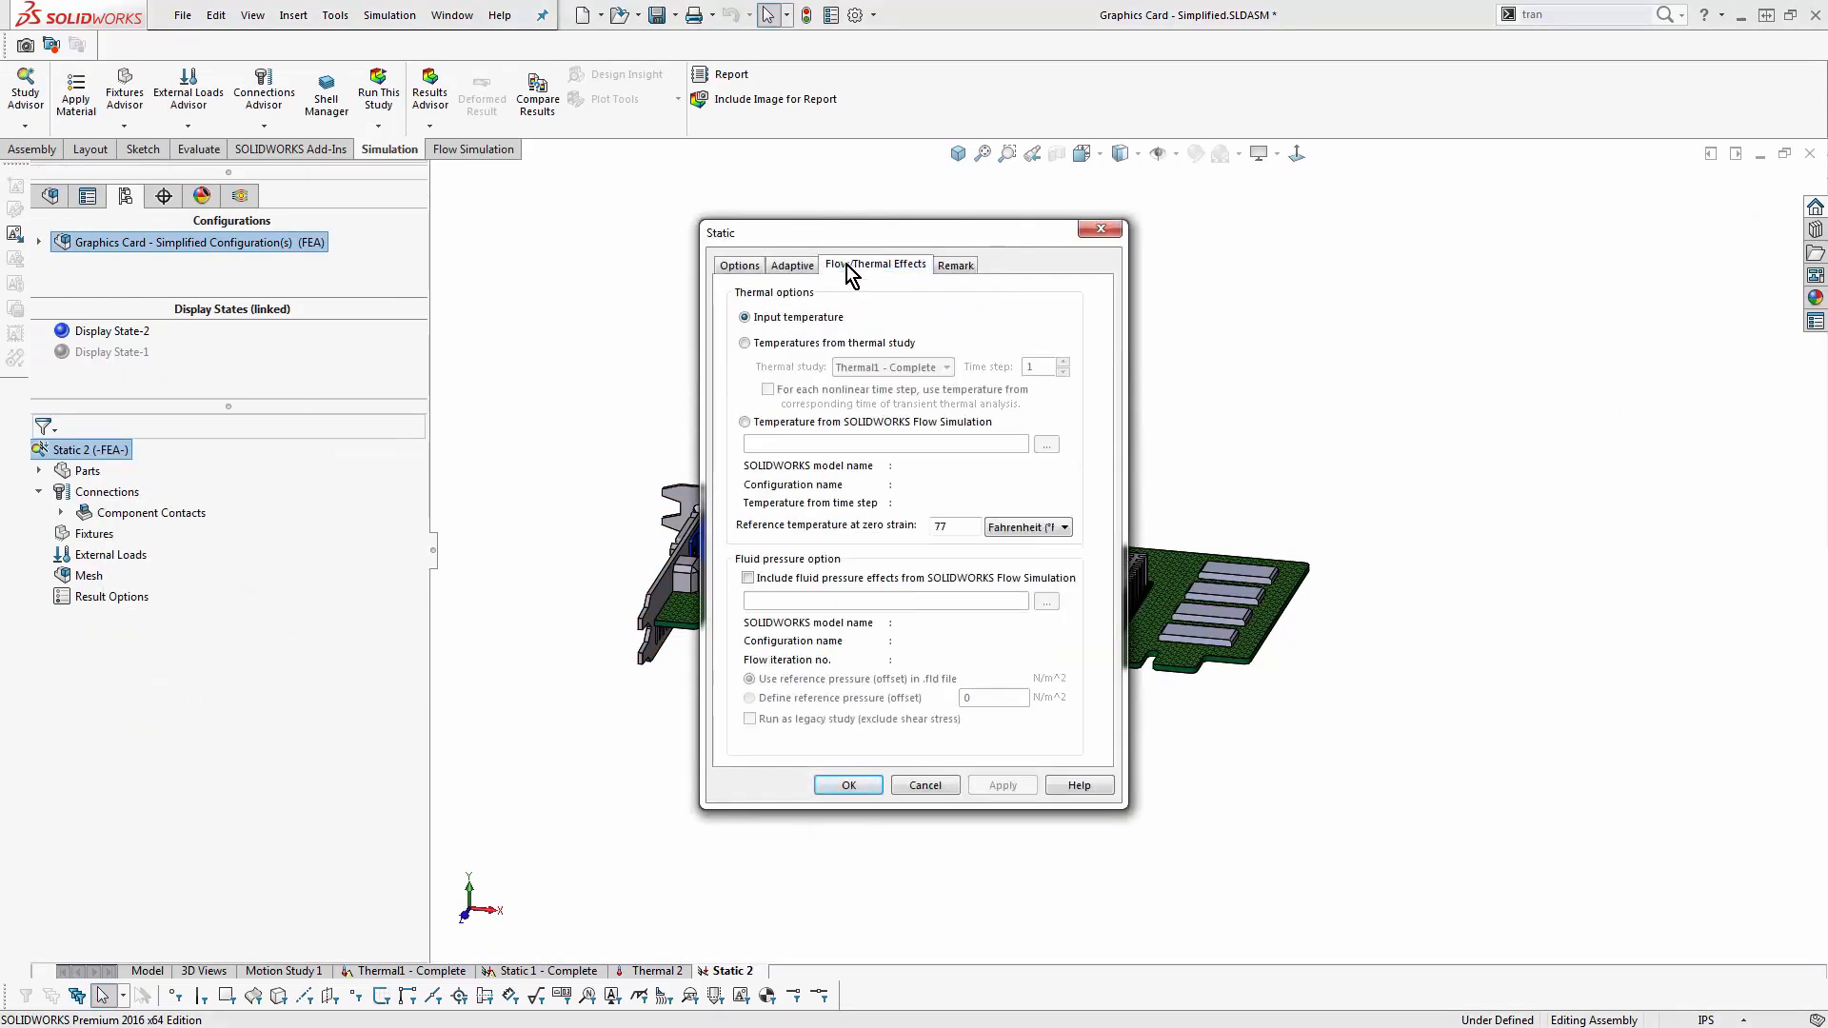
click(822, 344)
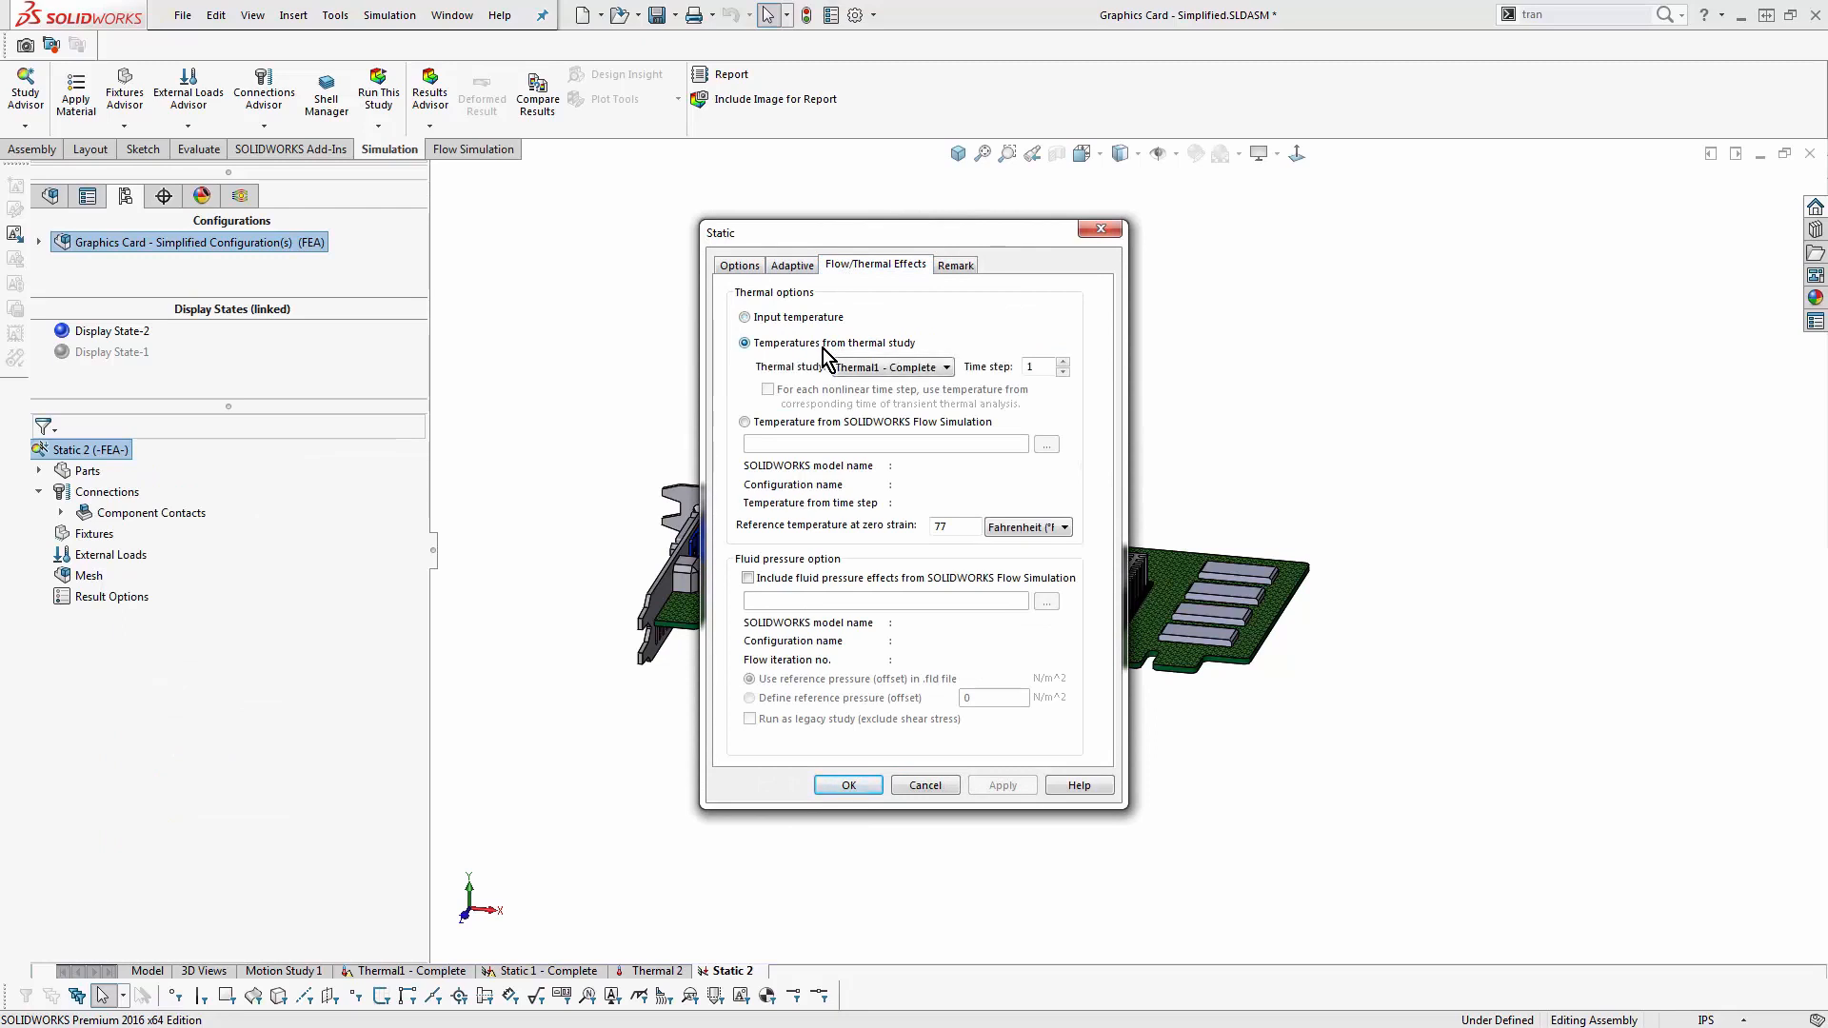
click(1063, 362)
click(836, 788)
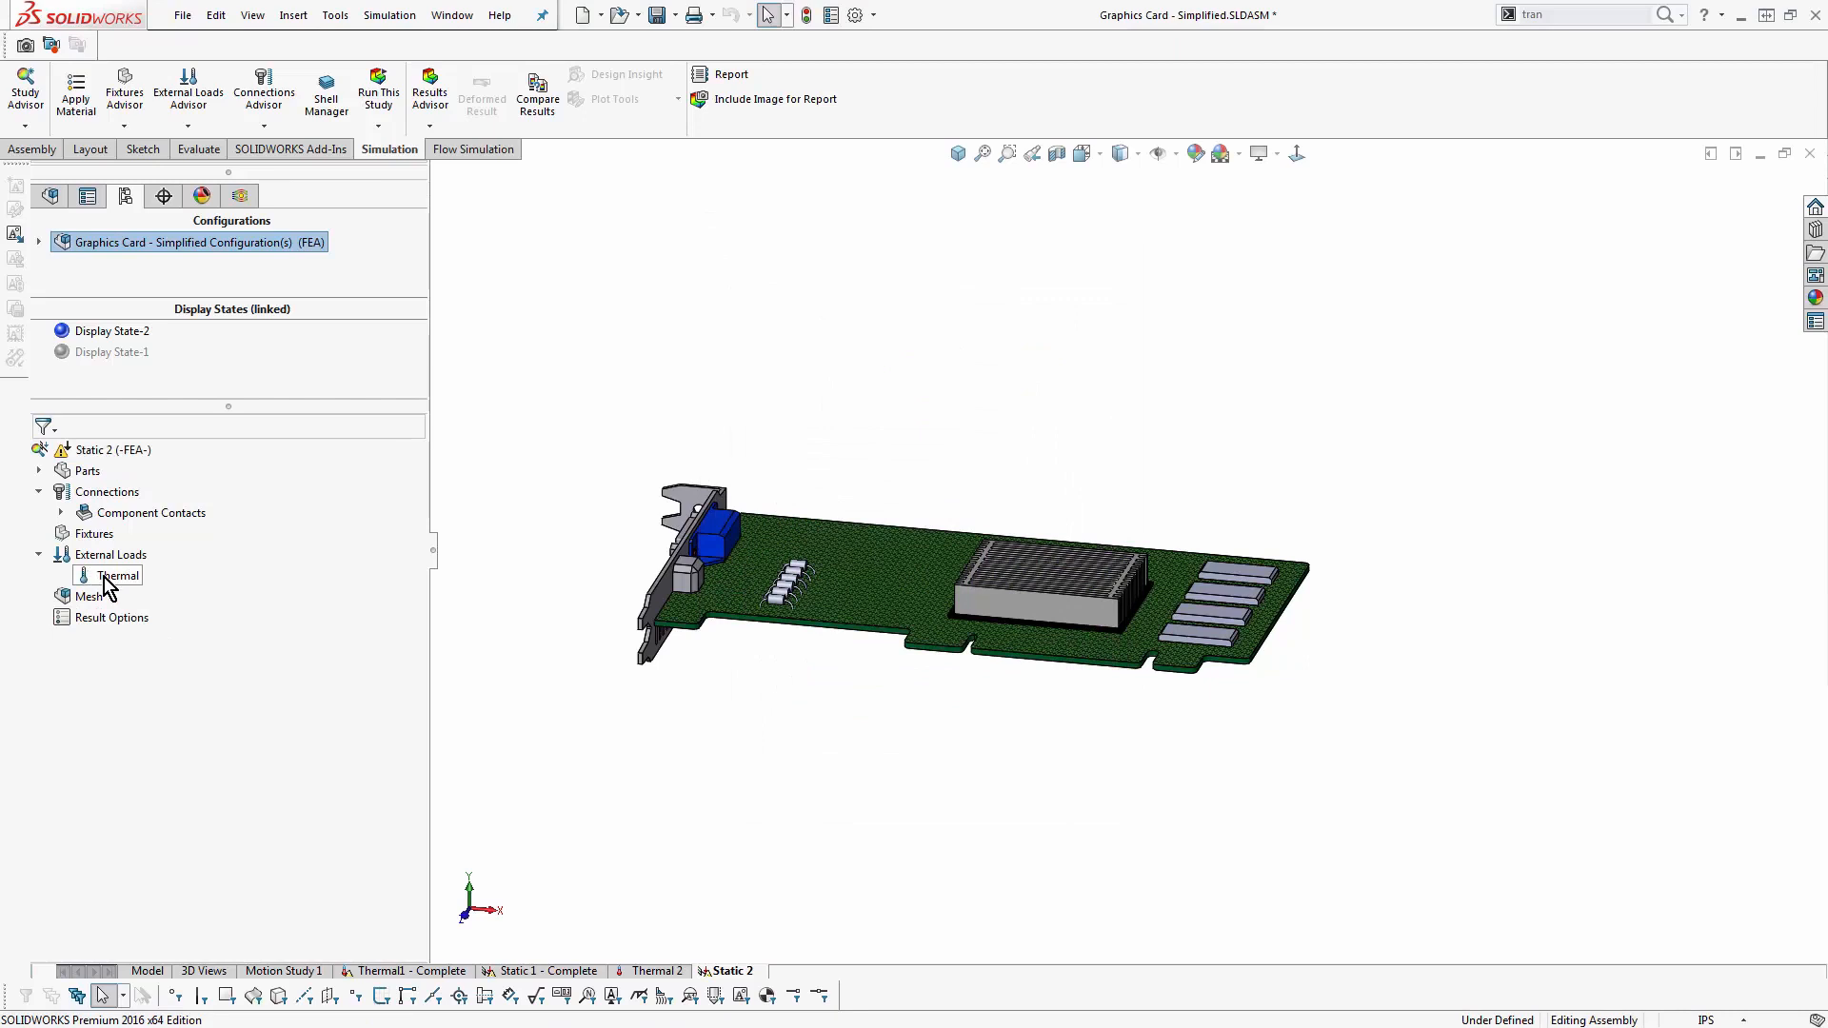
- Add a fixed fixture on the card's mounting bracket and try to solve the Static 2 study
right_click(91, 533)
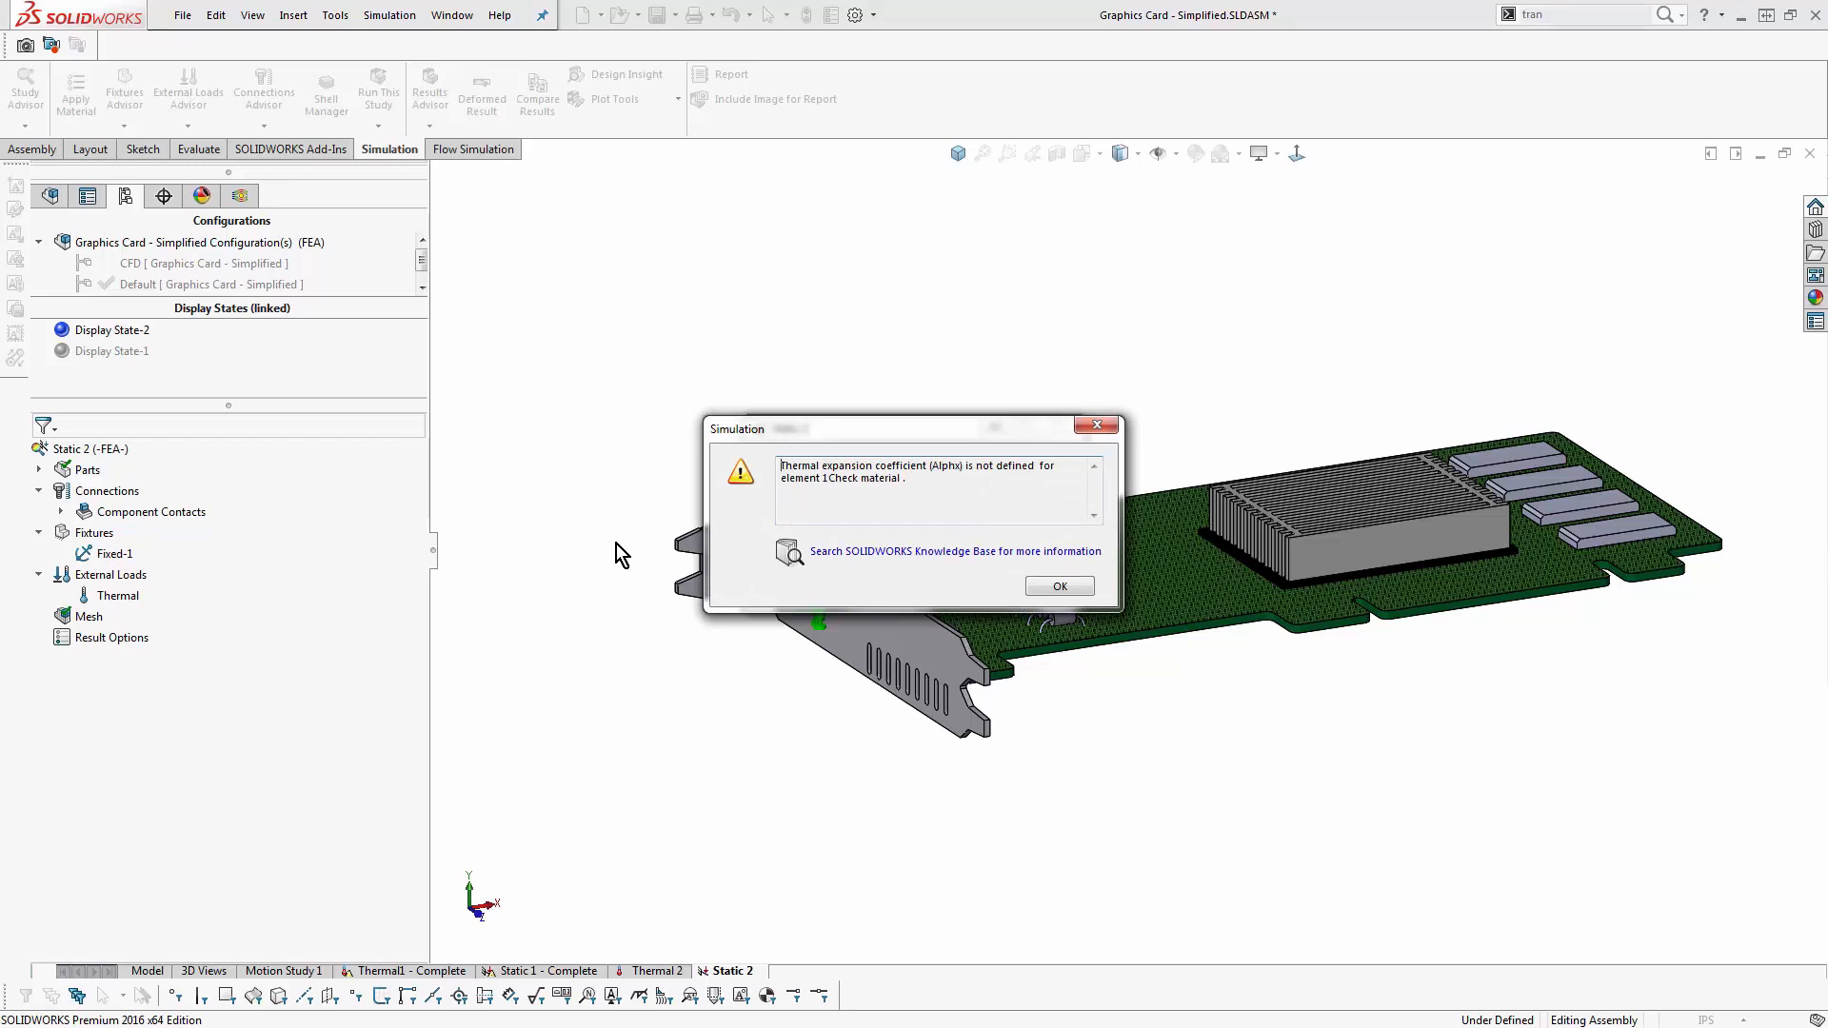
key(Return)
- Check the FR4 material properties of the parts for a missing thermal expansion coefficient
right_click(85, 472)
click(151, 493)
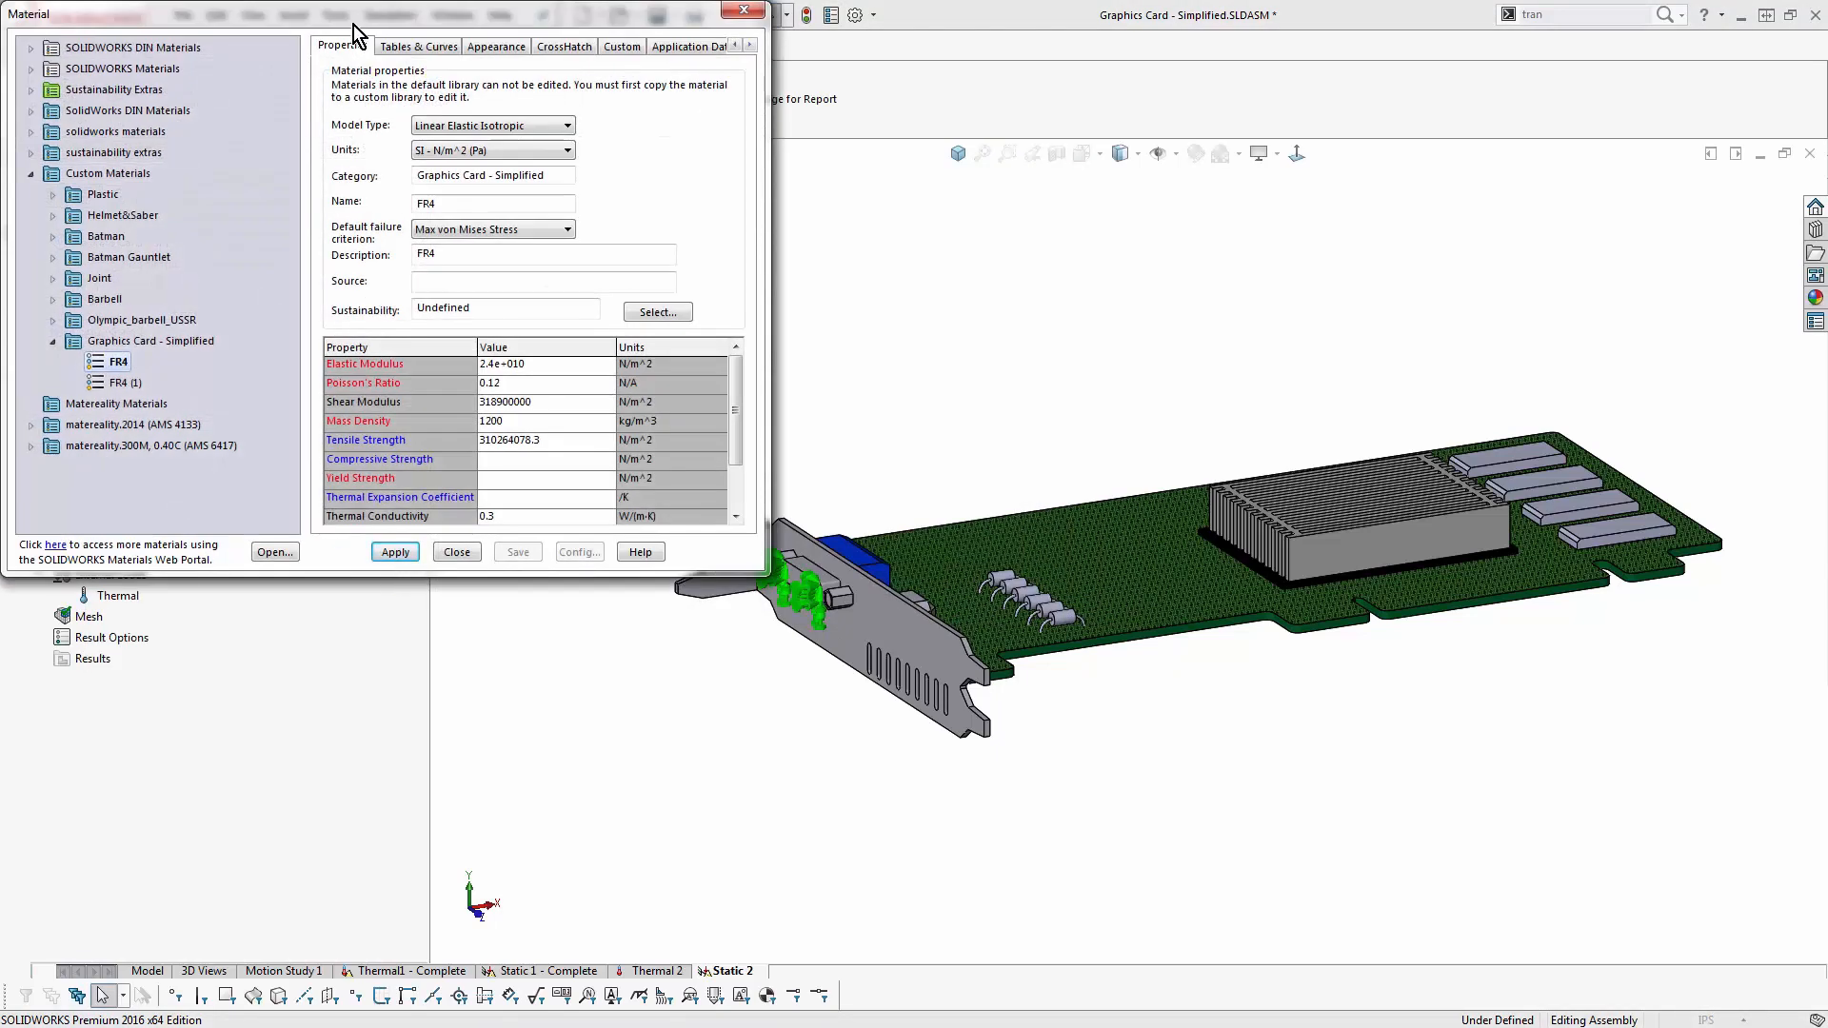
drag(362, 27, 584, 256)
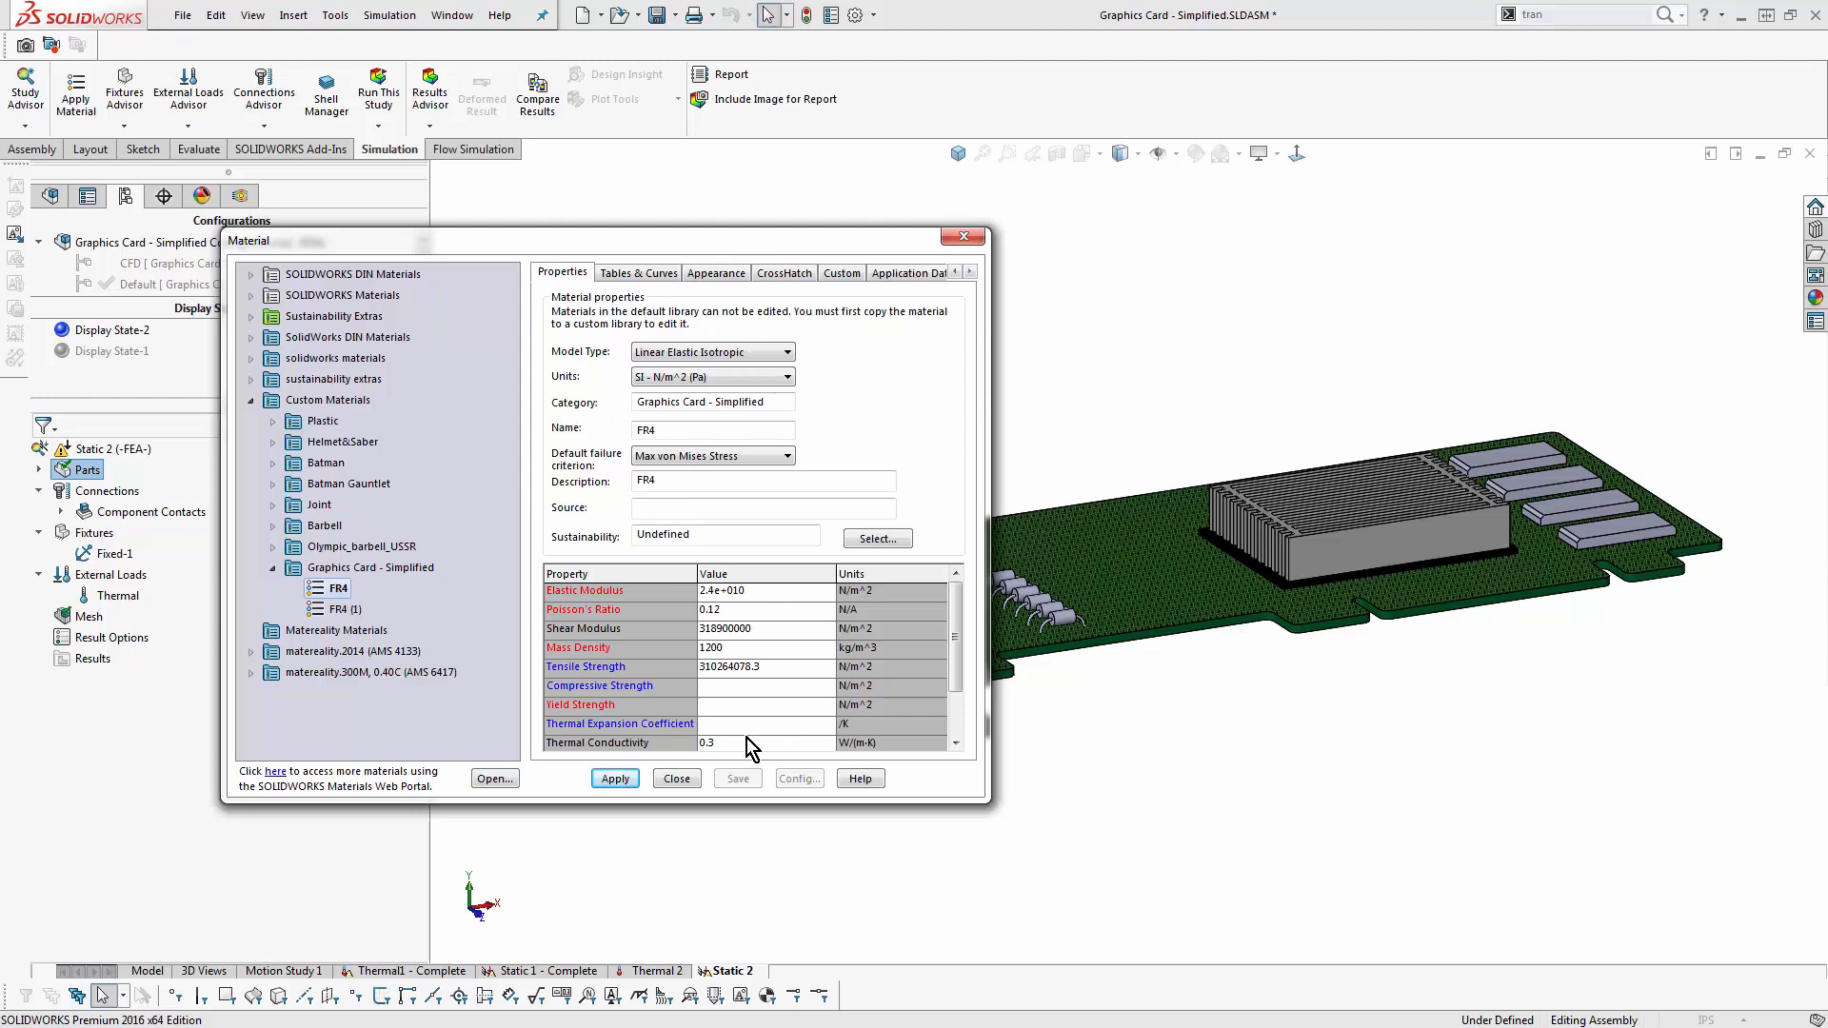
click(677, 779)
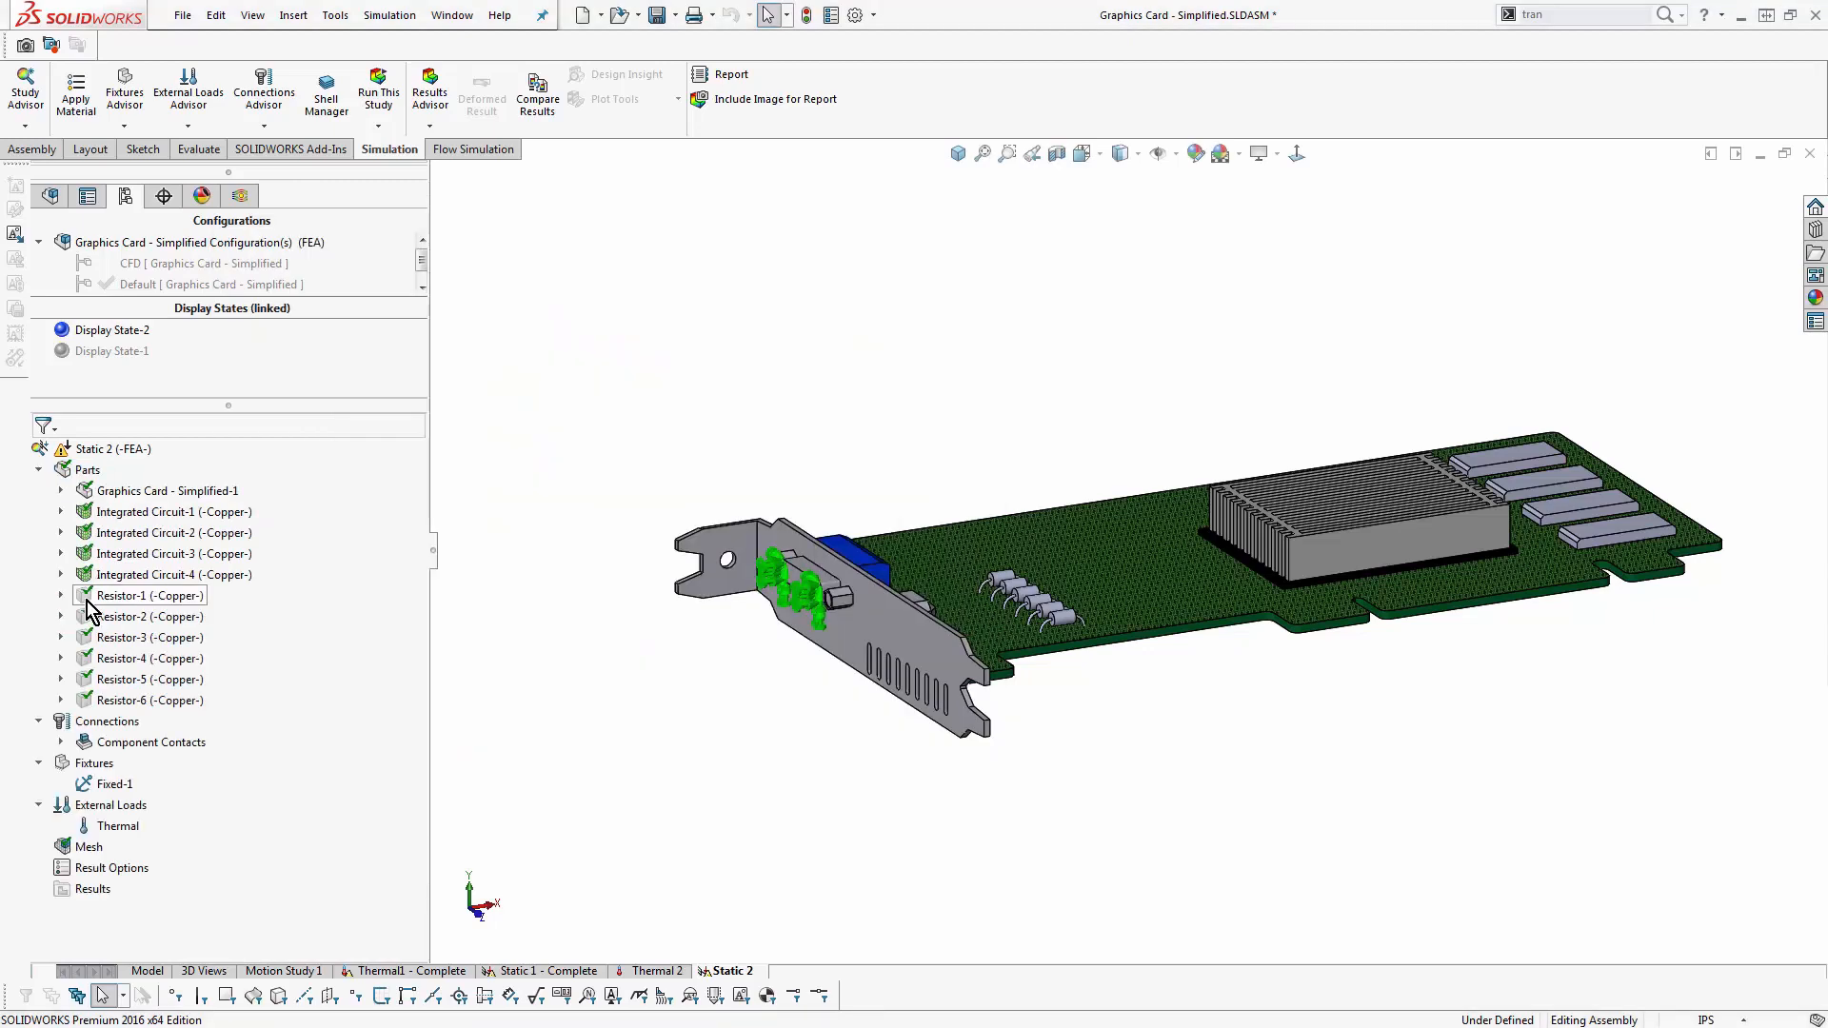
- Assign the custom FR4 (1) material to the PCB body of the Graphics Card - Simplified-1 part
click(166, 490)
click(61, 490)
right_click(181, 514)
click(224, 522)
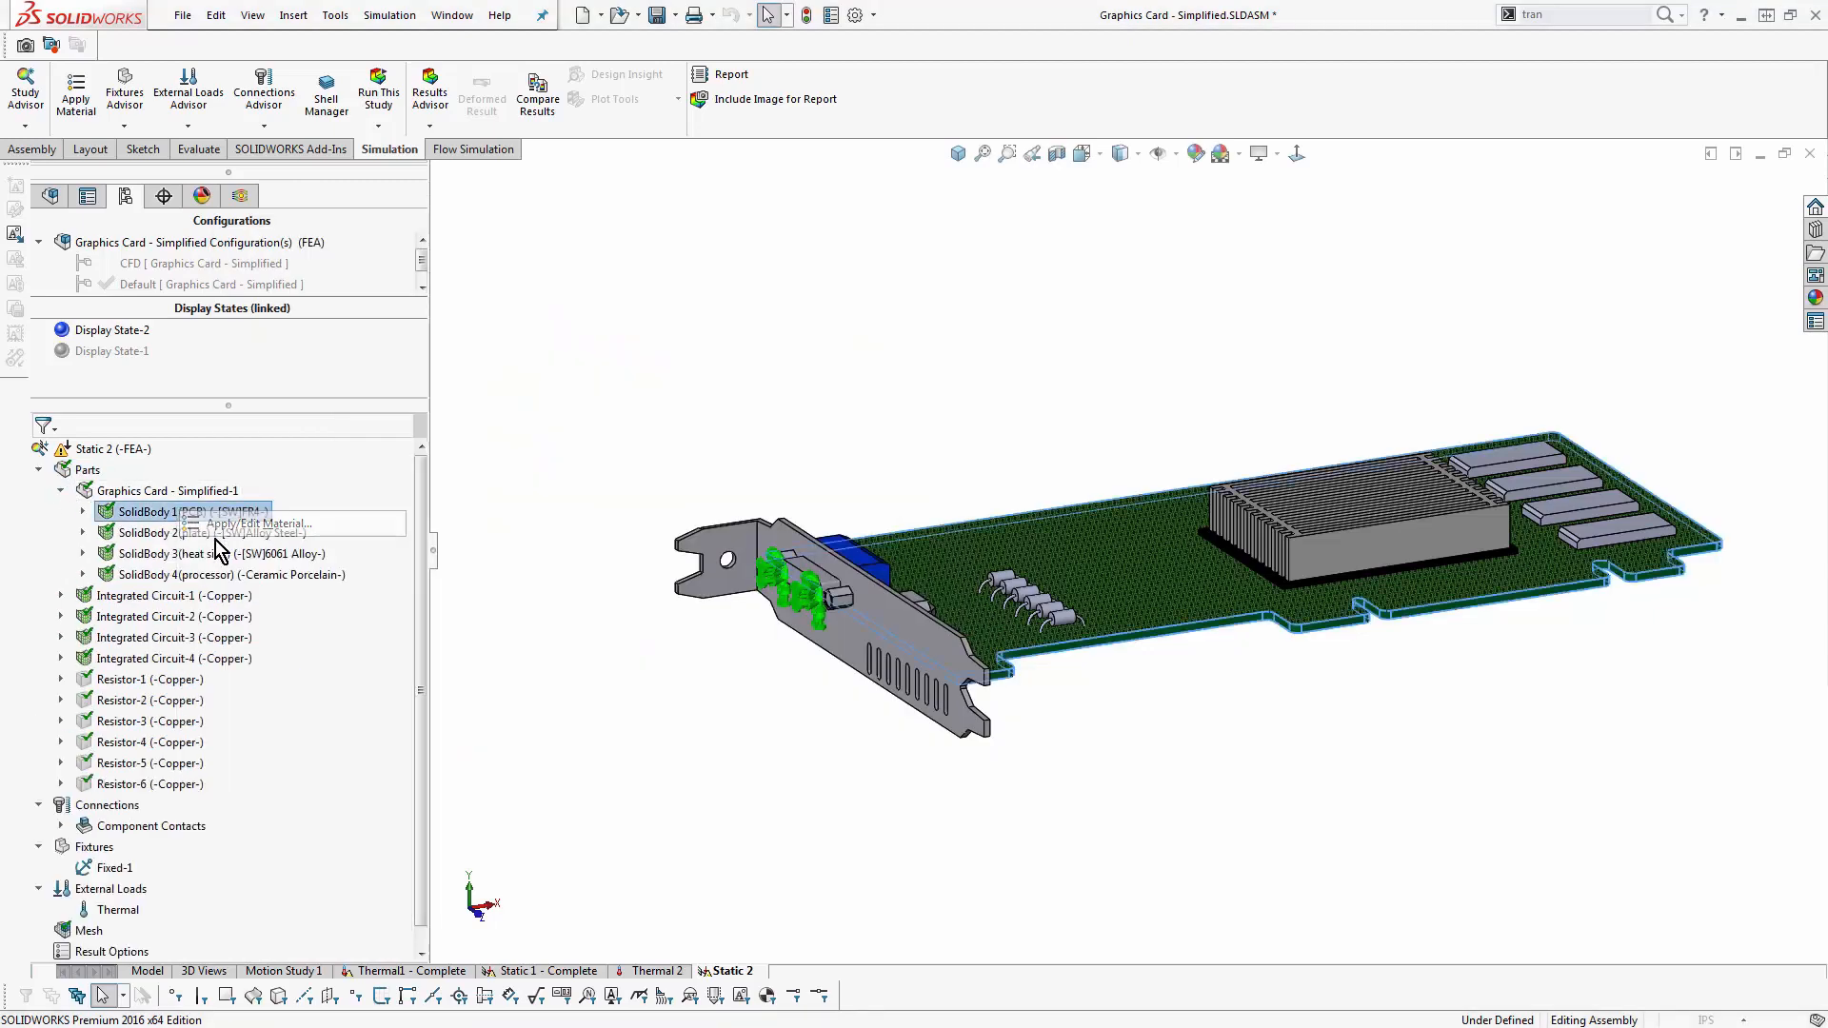
click(120, 383)
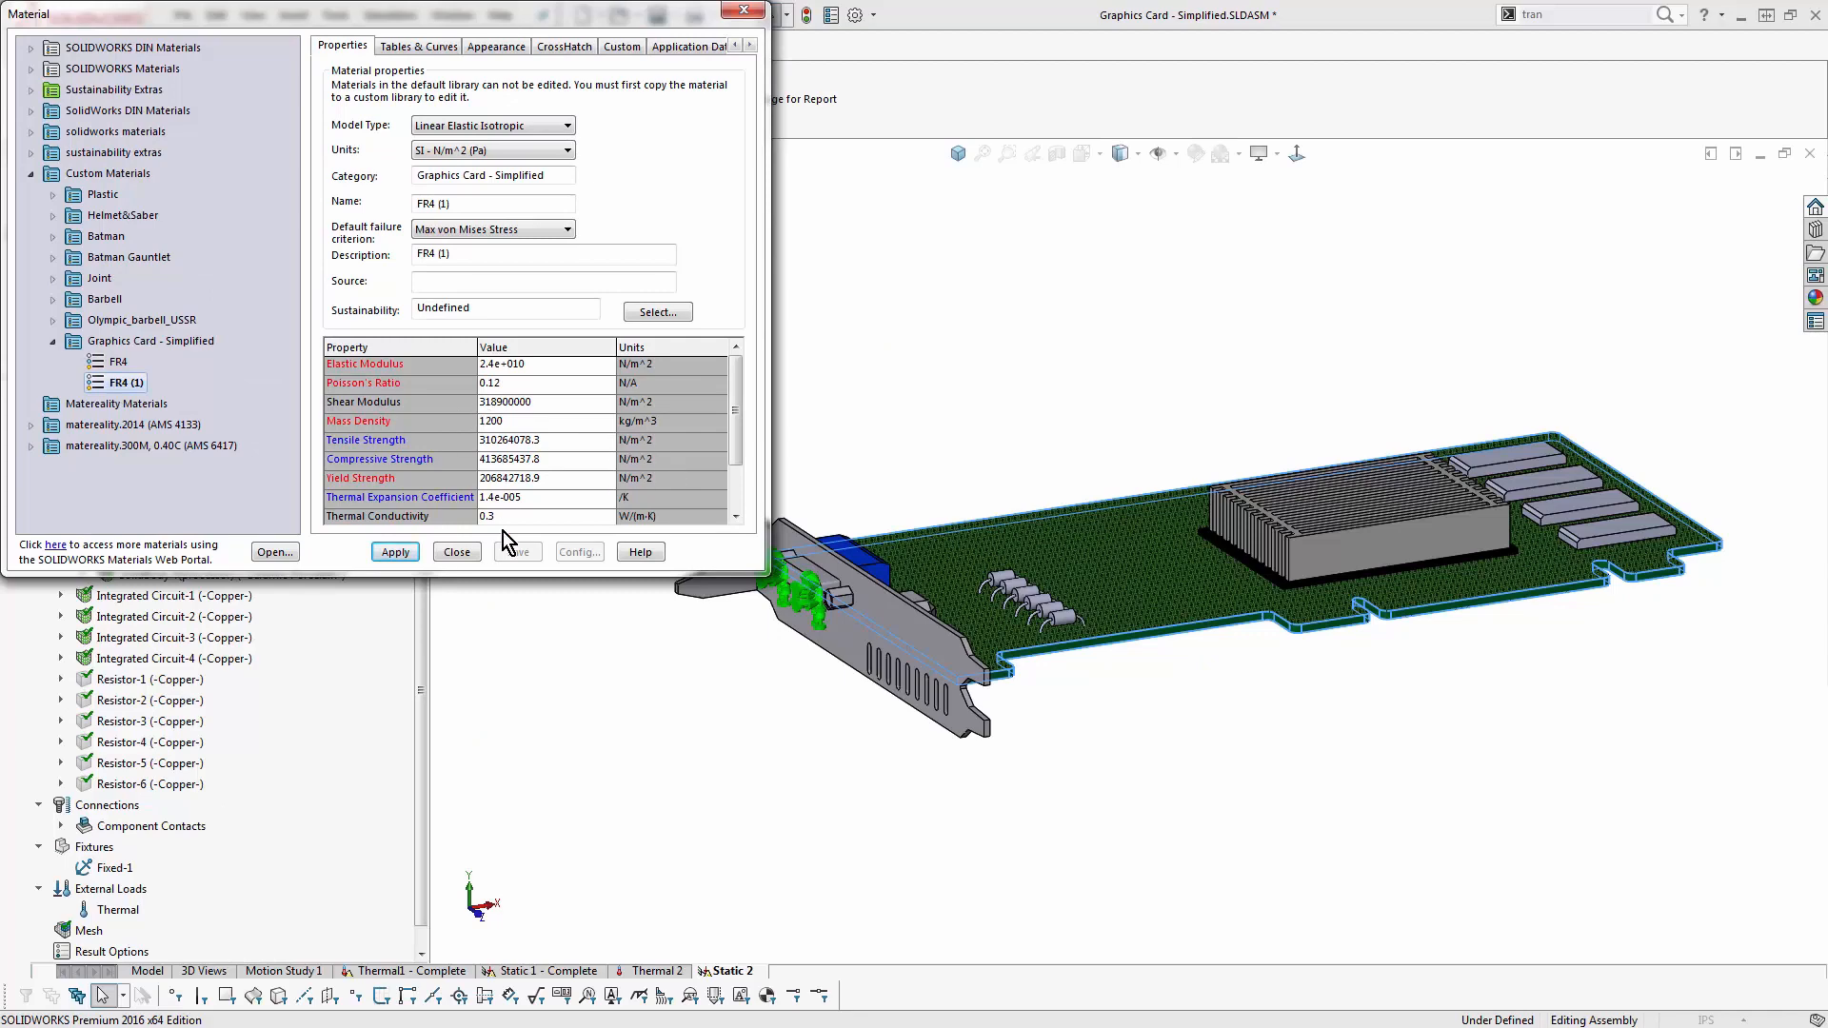
click(391, 553)
click(456, 553)
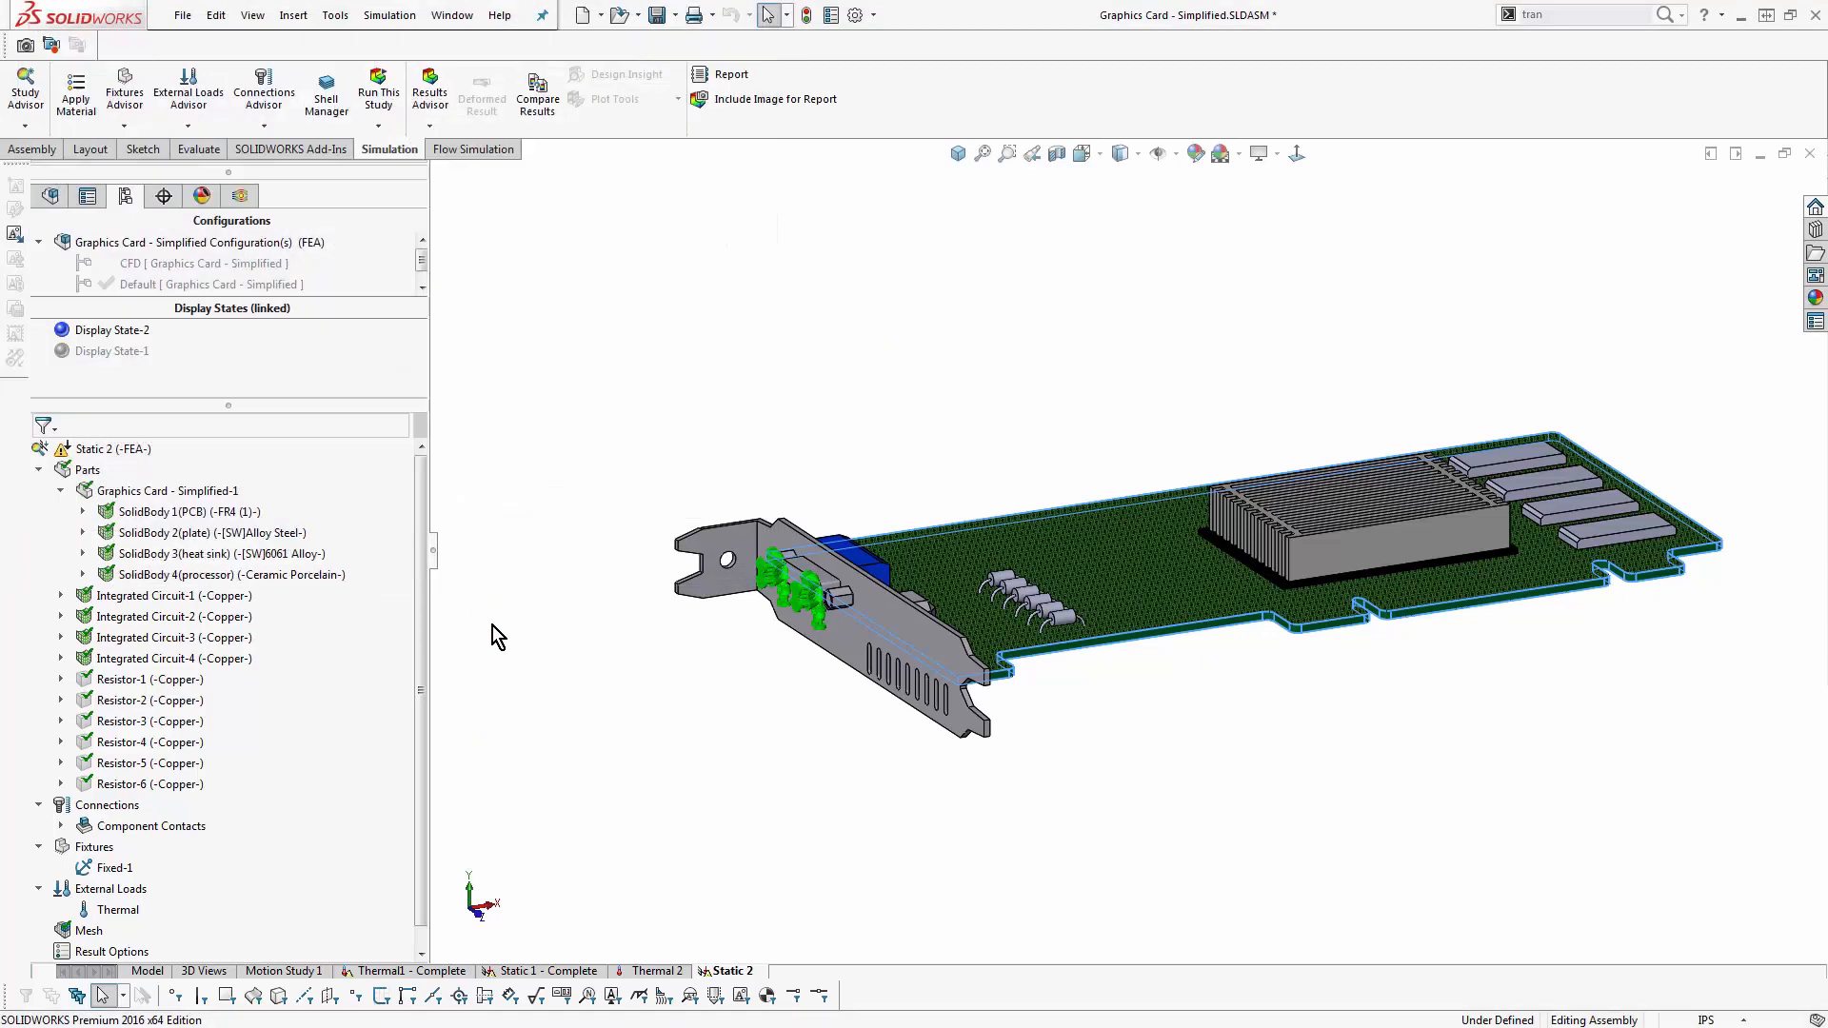
- Examine which properties of the PCB body's FR4 (1) material can be defined as temperature-dependent curves
right_click(120, 456)
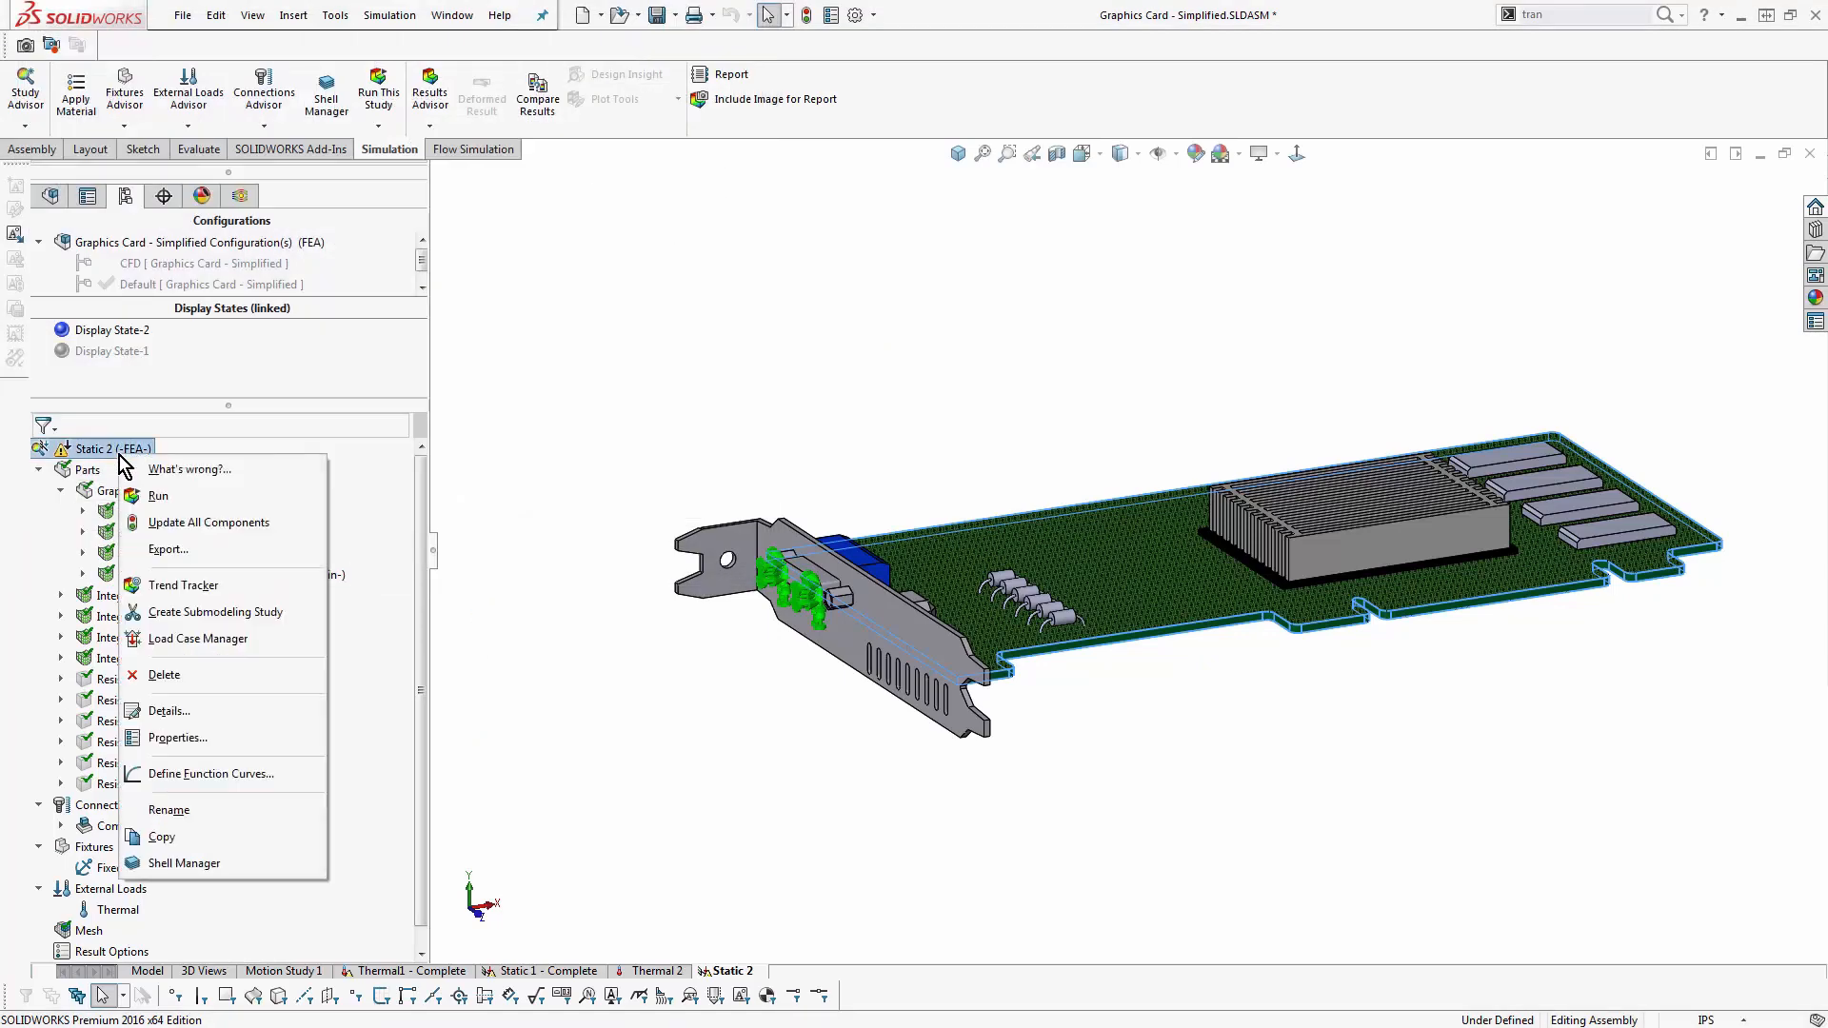
right_click(106, 514)
click(150, 526)
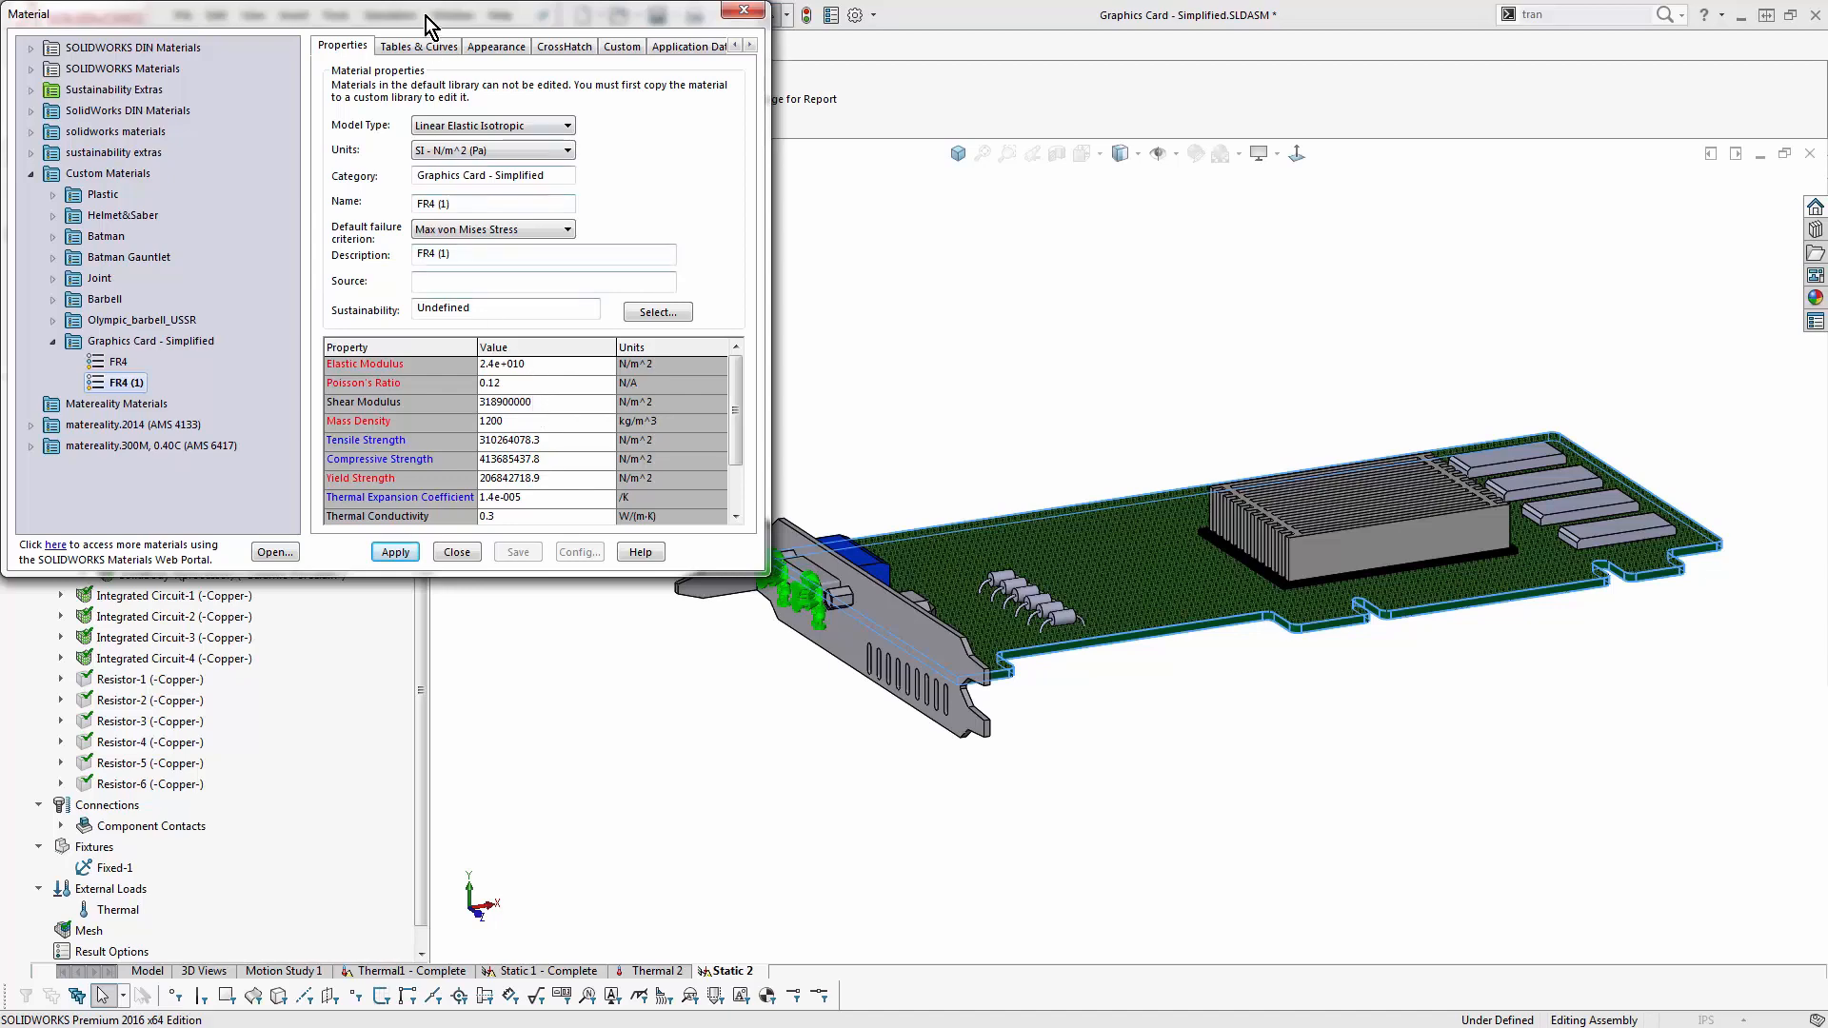
drag(426, 13, 569, 147)
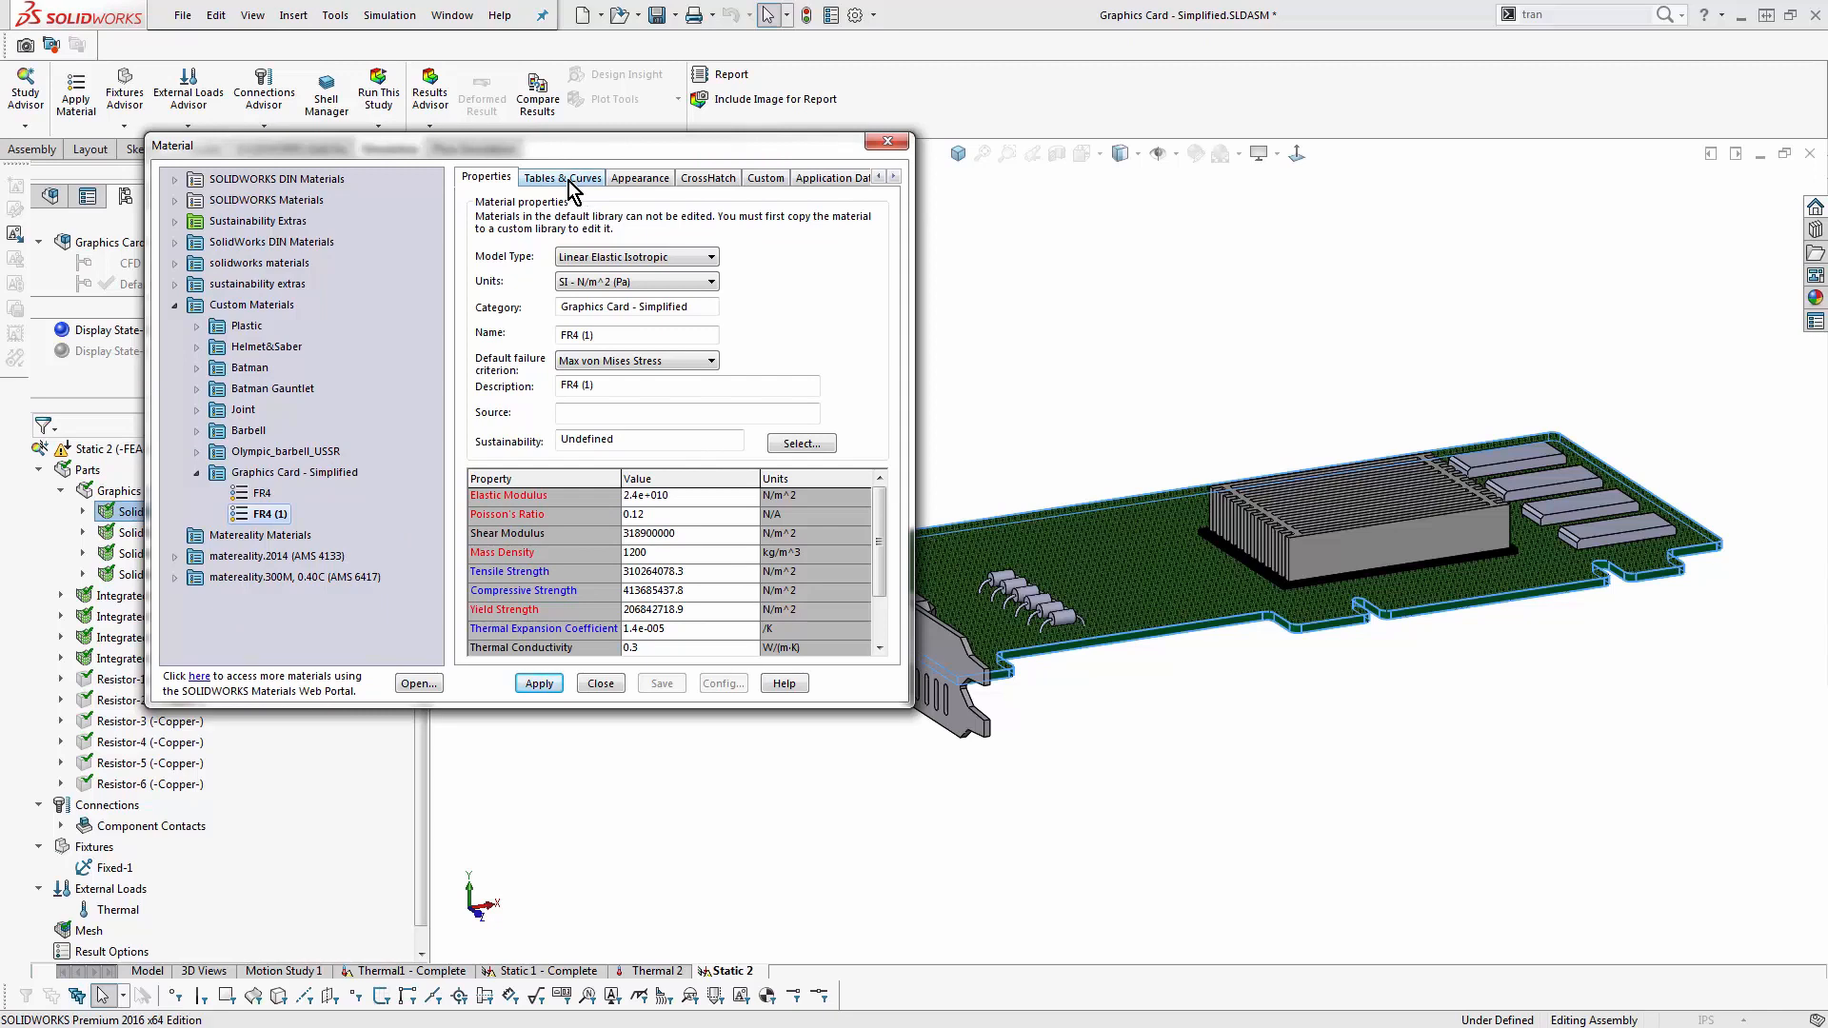
click(567, 179)
click(571, 235)
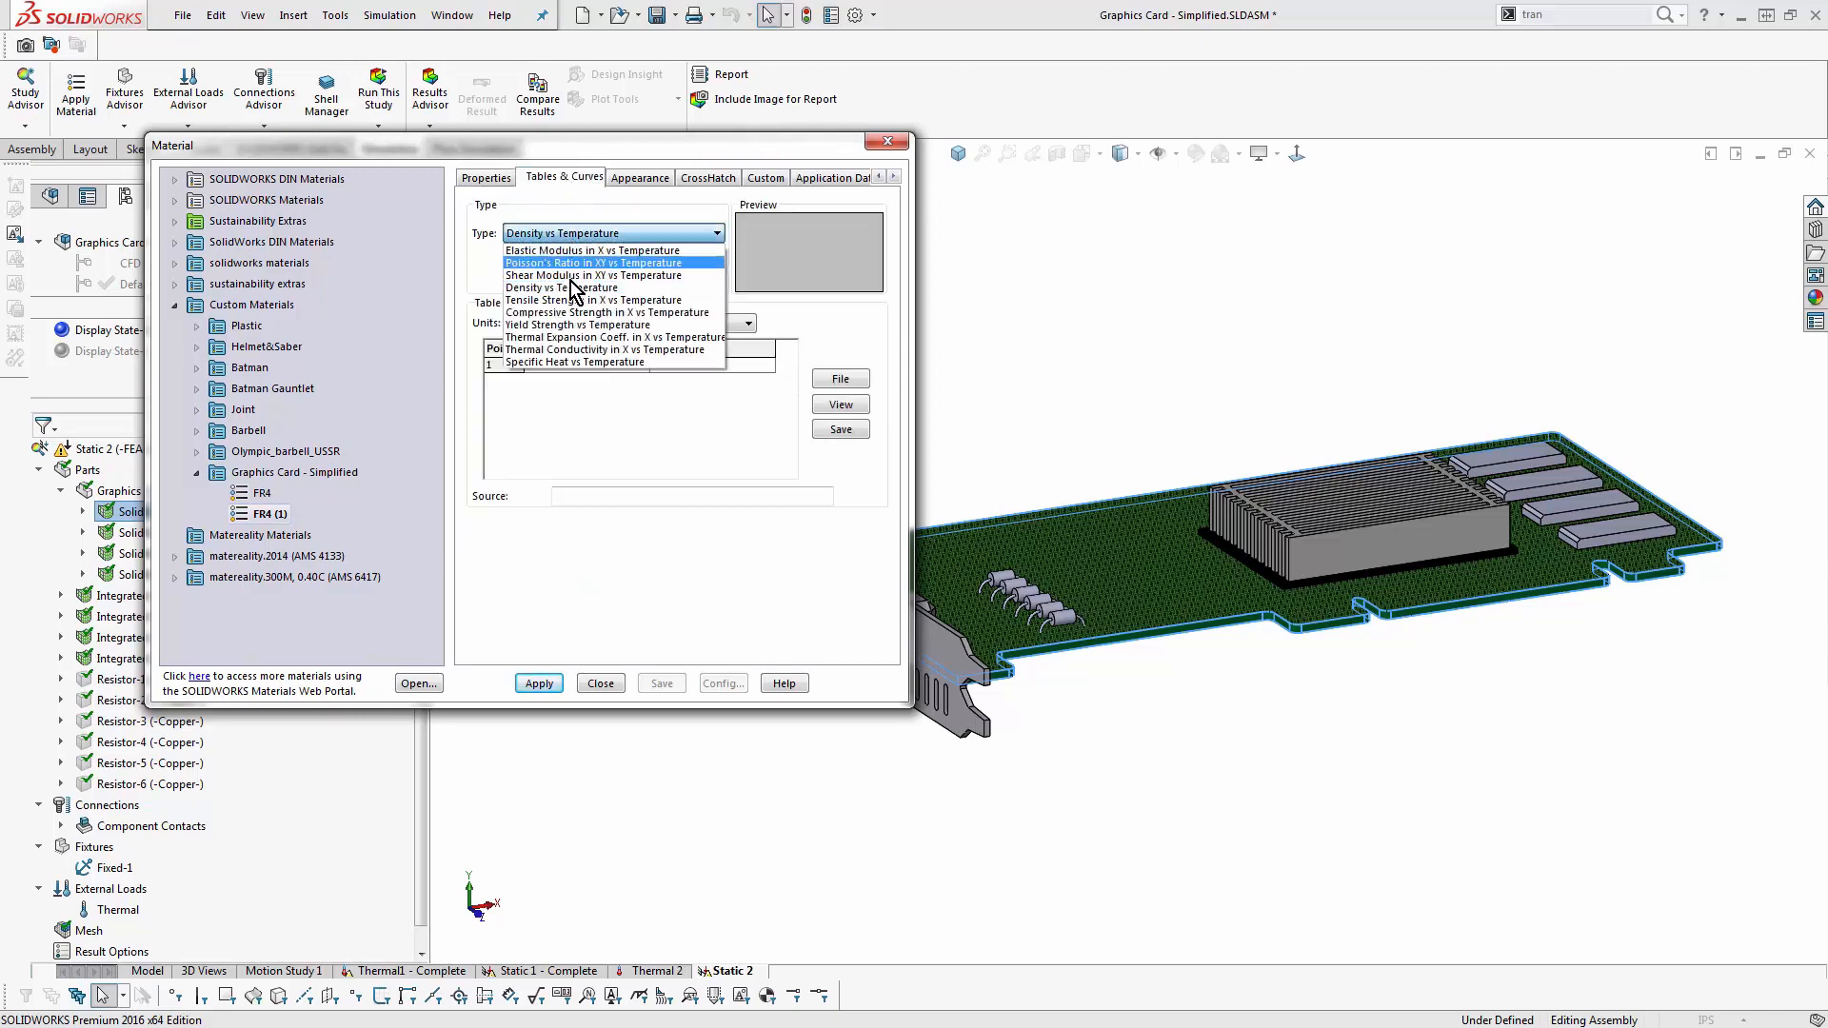
click(572, 298)
click(609, 234)
click(576, 298)
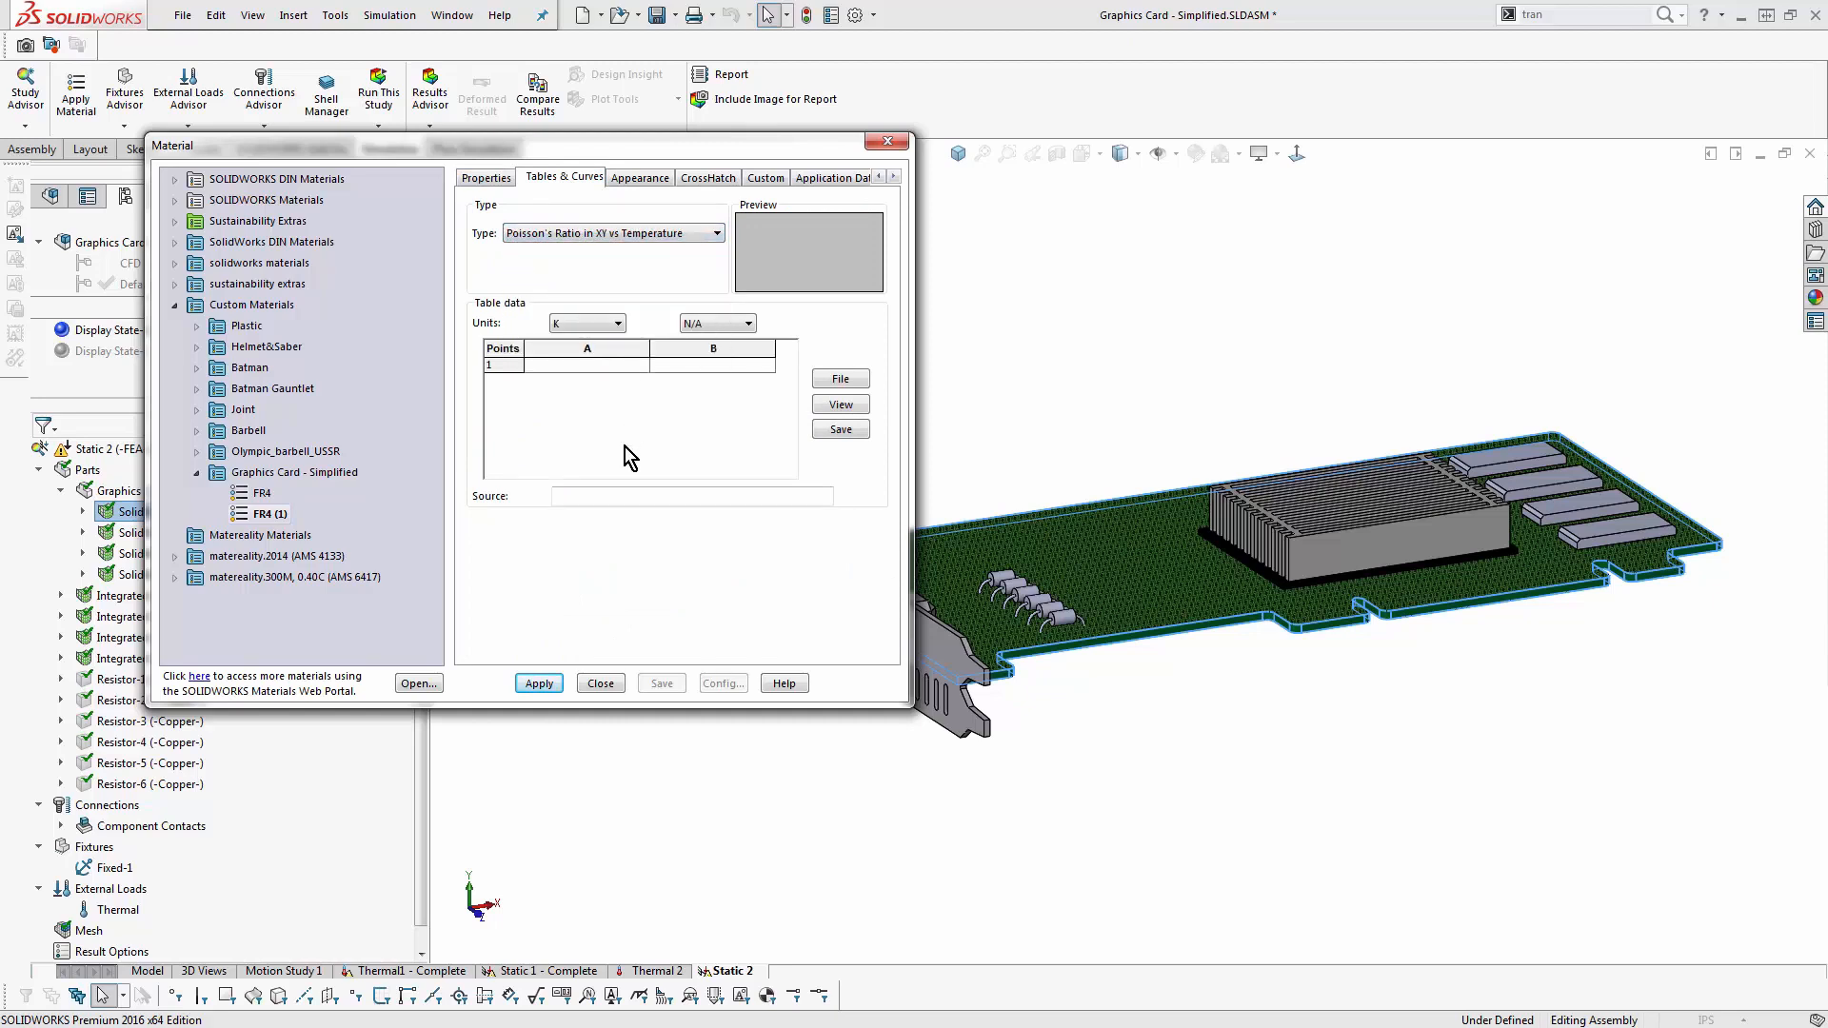
click(483, 179)
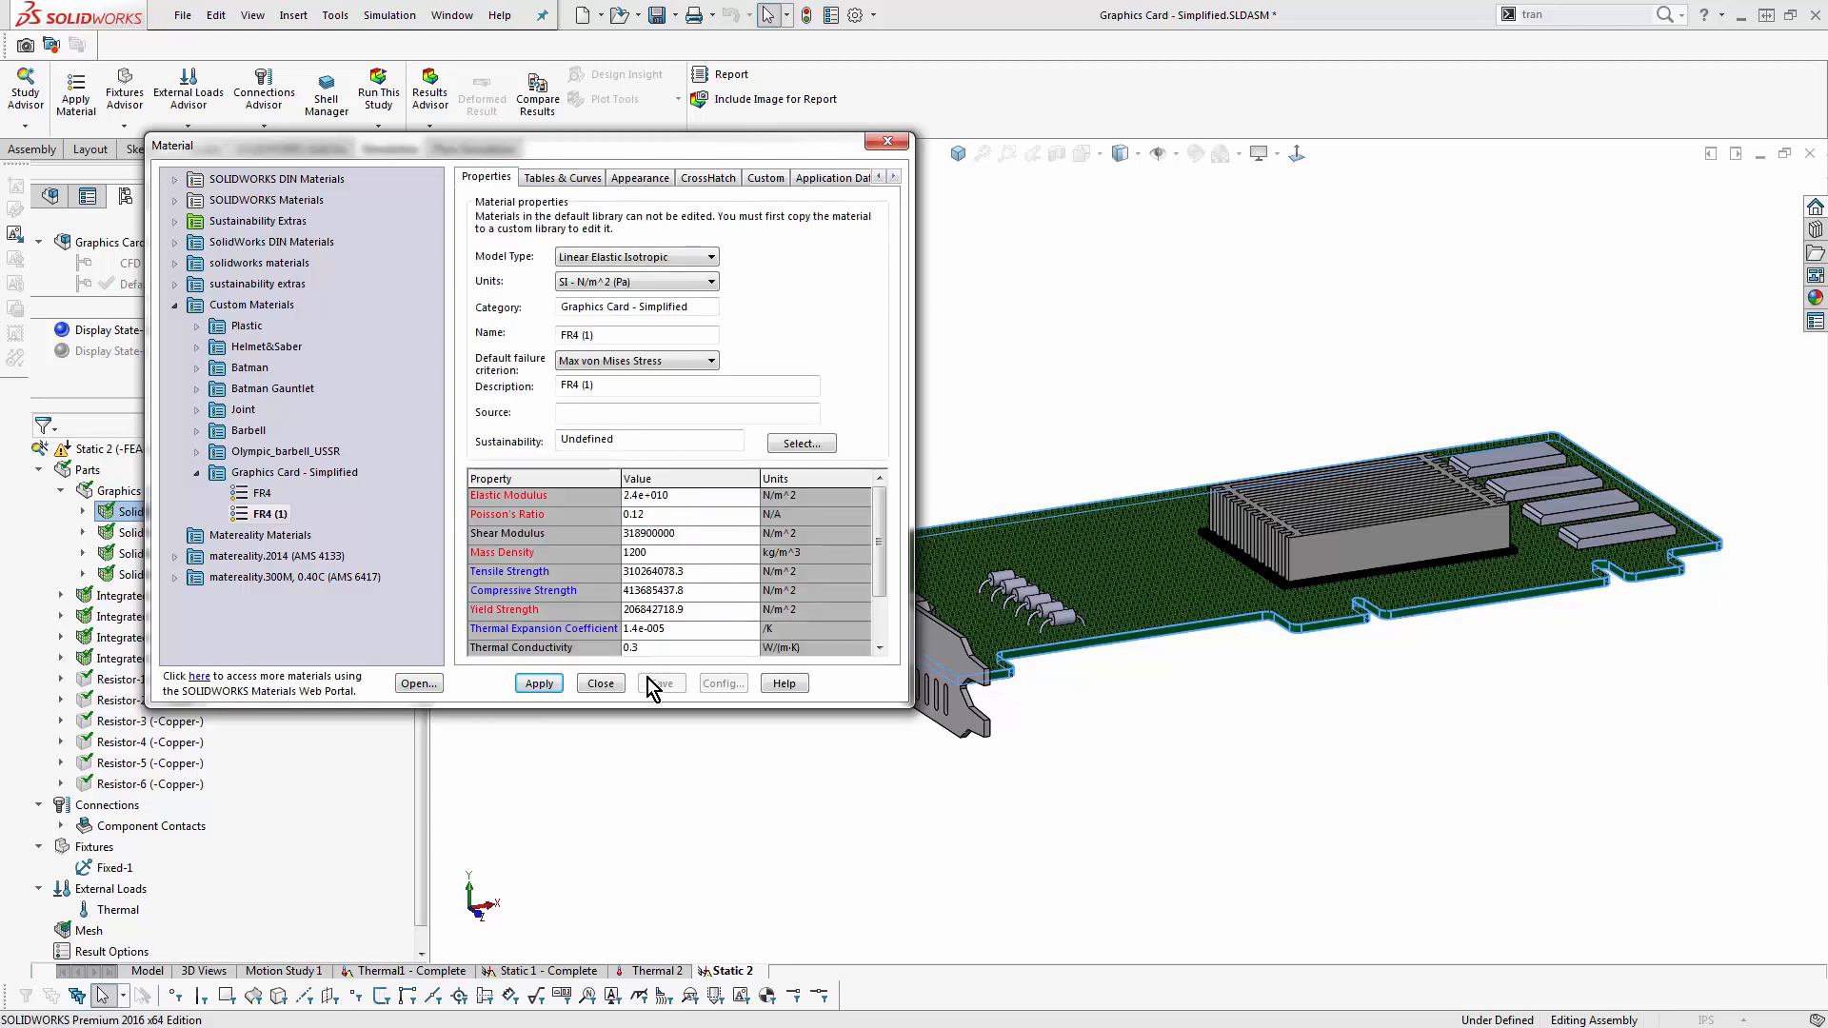
- Try making the FR4 (1) elastic modulus temperature dependent and view its table
click(686, 499)
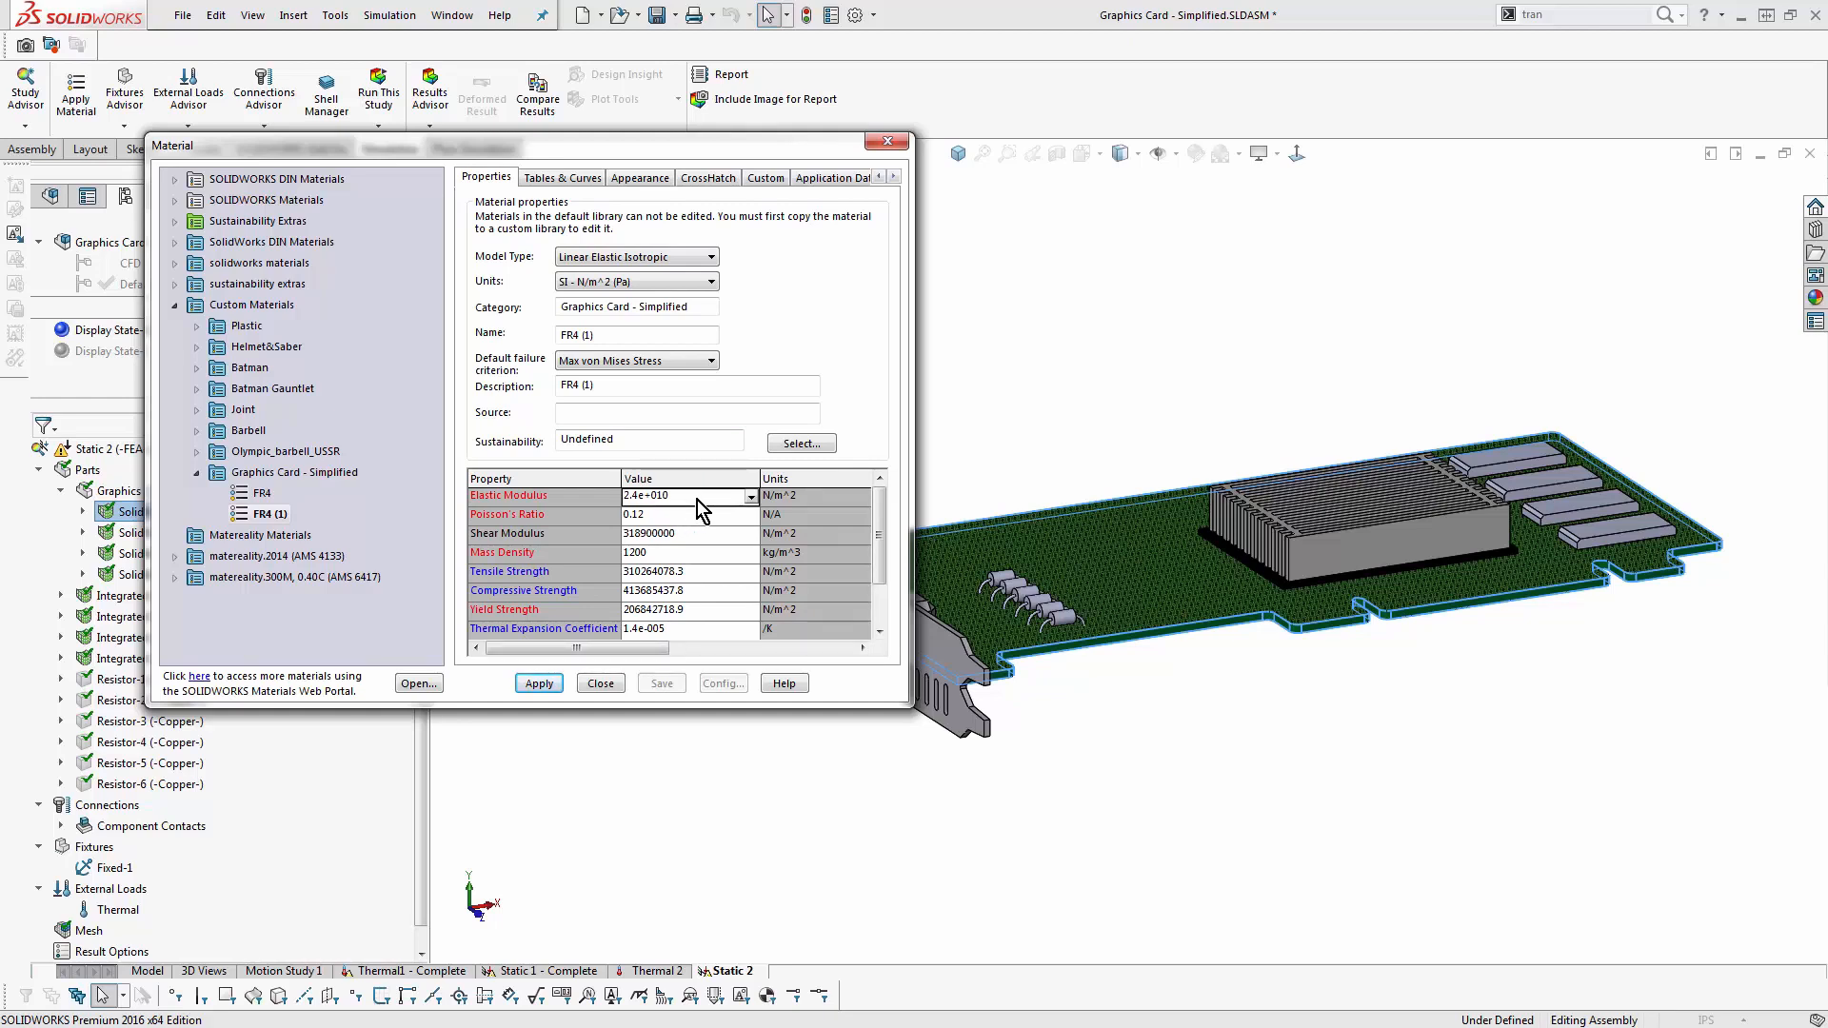
click(751, 497)
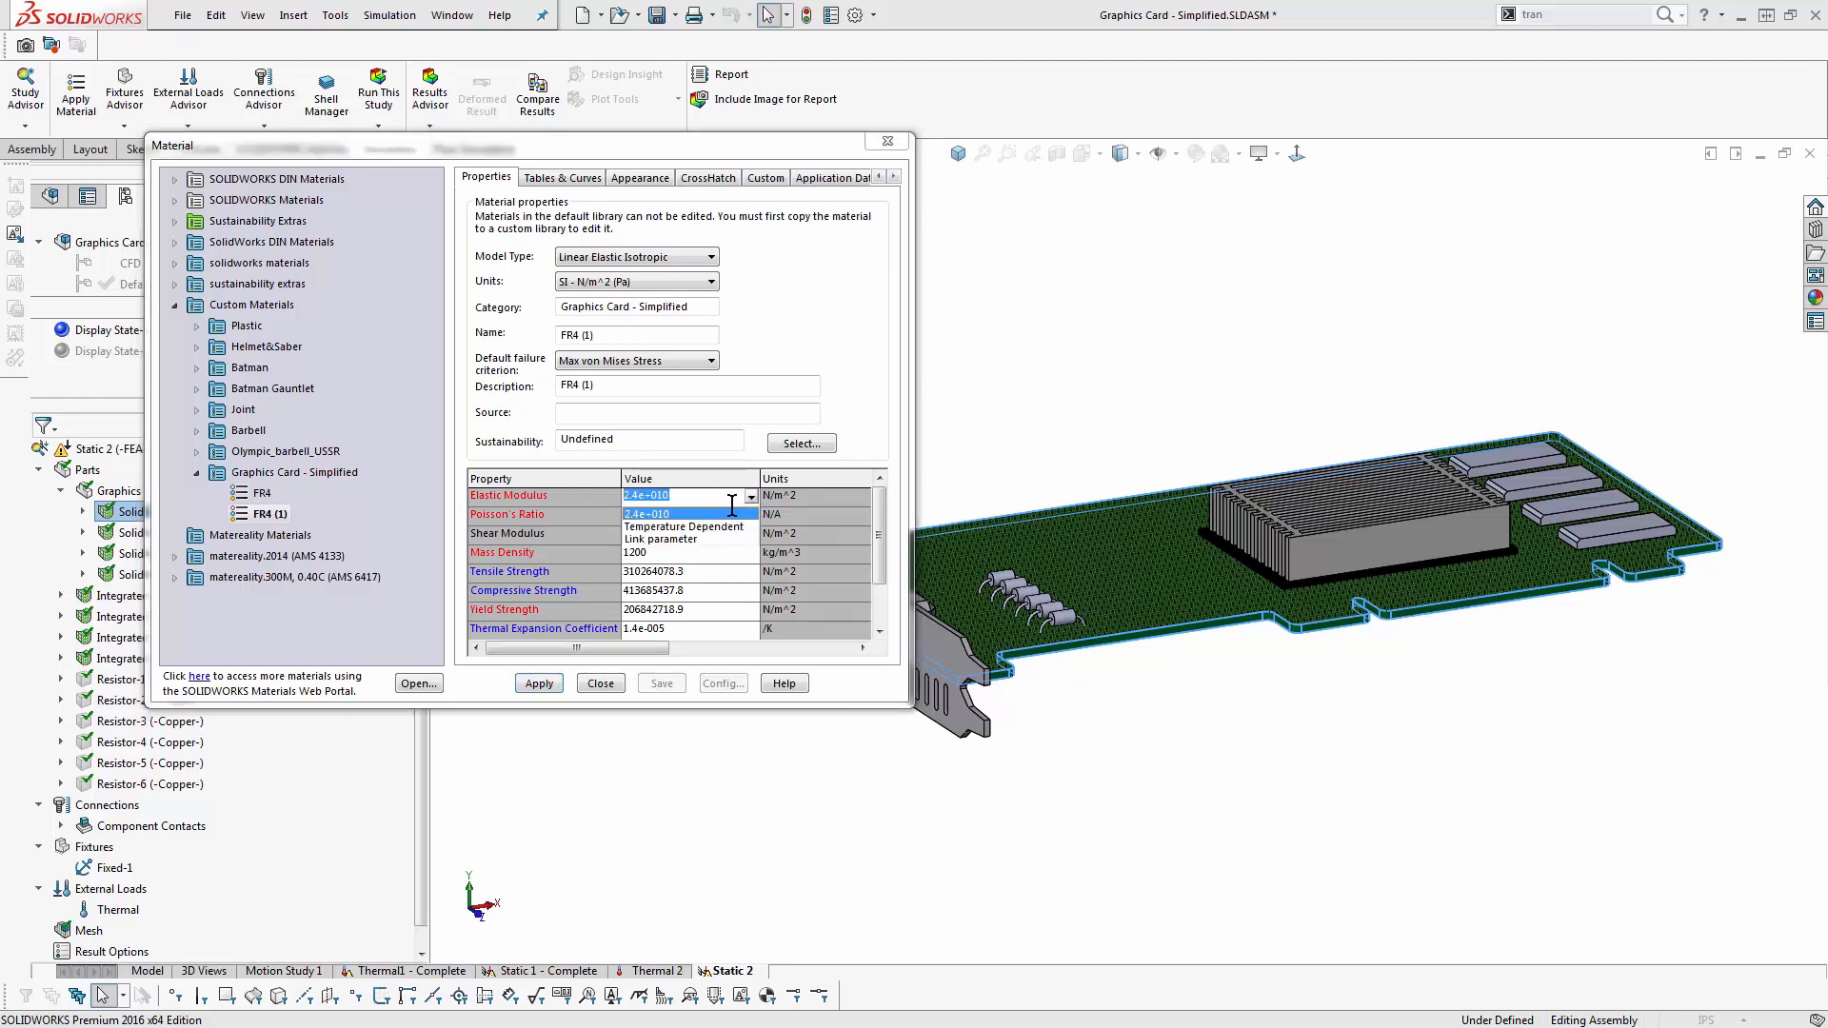
click(734, 526)
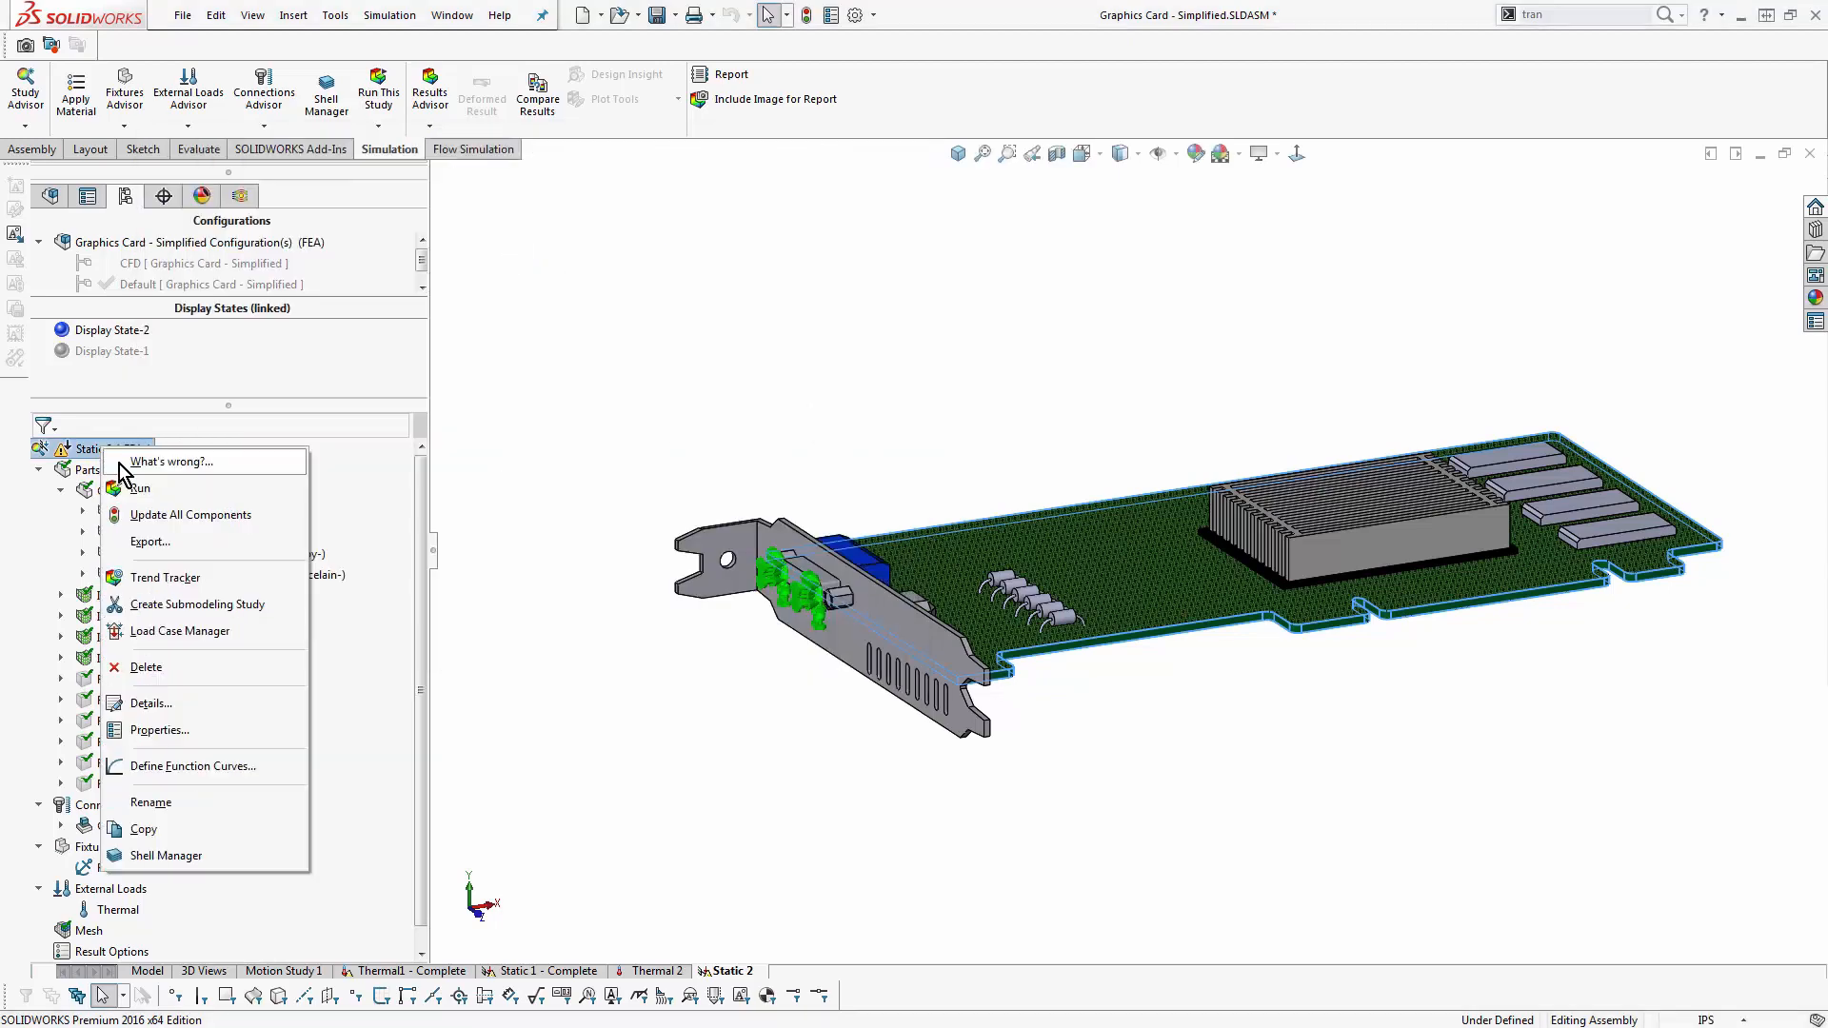
- Solve the Static 2 study and view the von Mises stress plot of the whole card
click(181, 466)
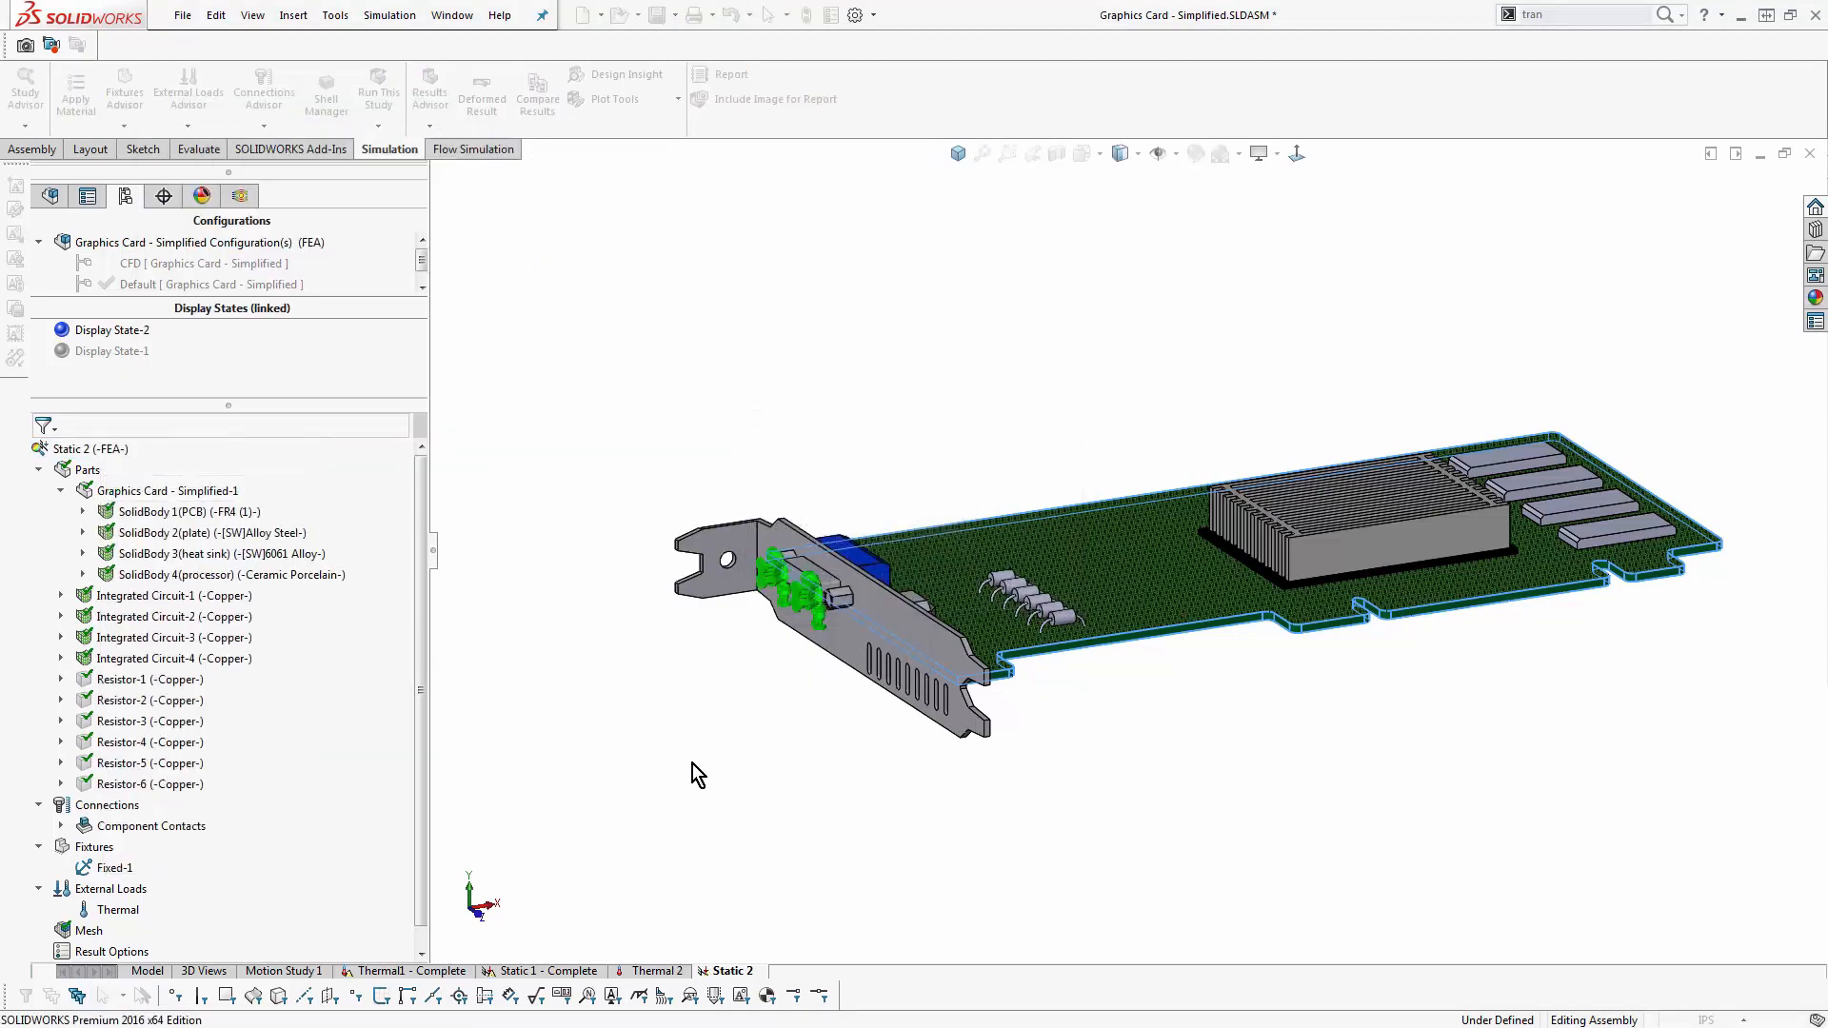
middle_drag(1477, 650, 1334, 665)
scroll(1304, 545, down, 1)
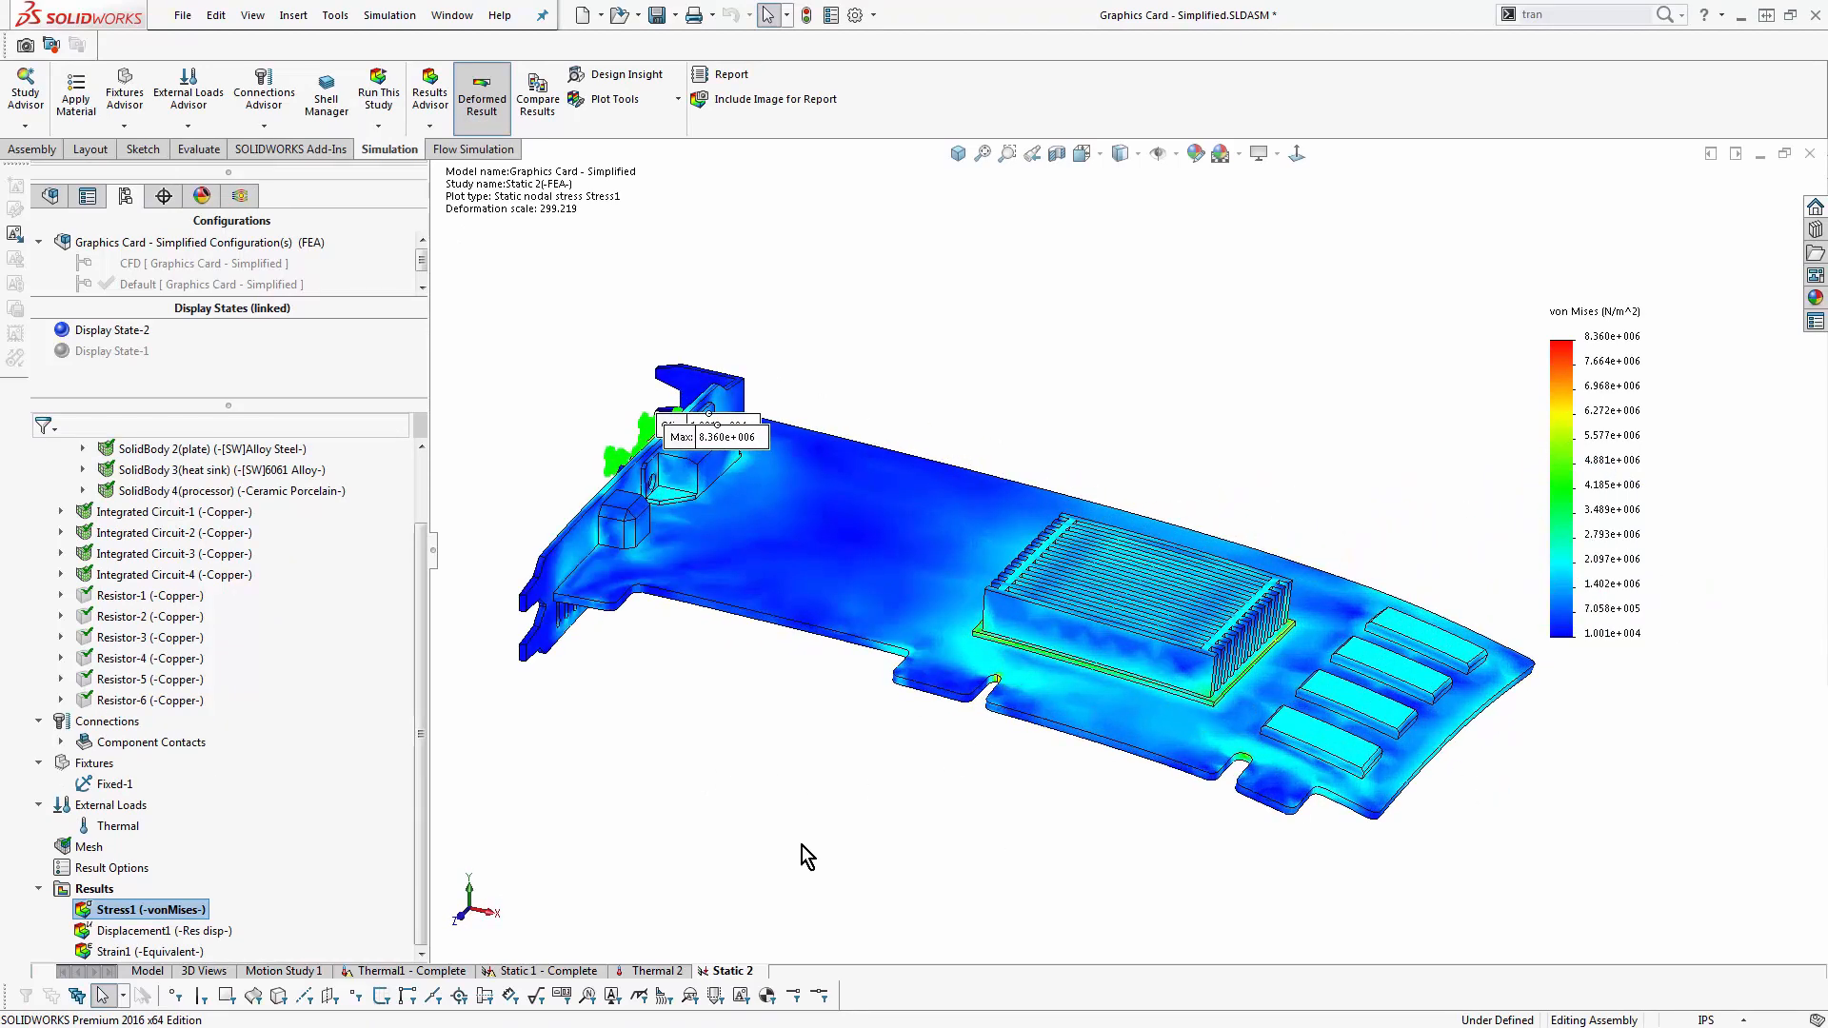
scroll(62, 534, up, 2)
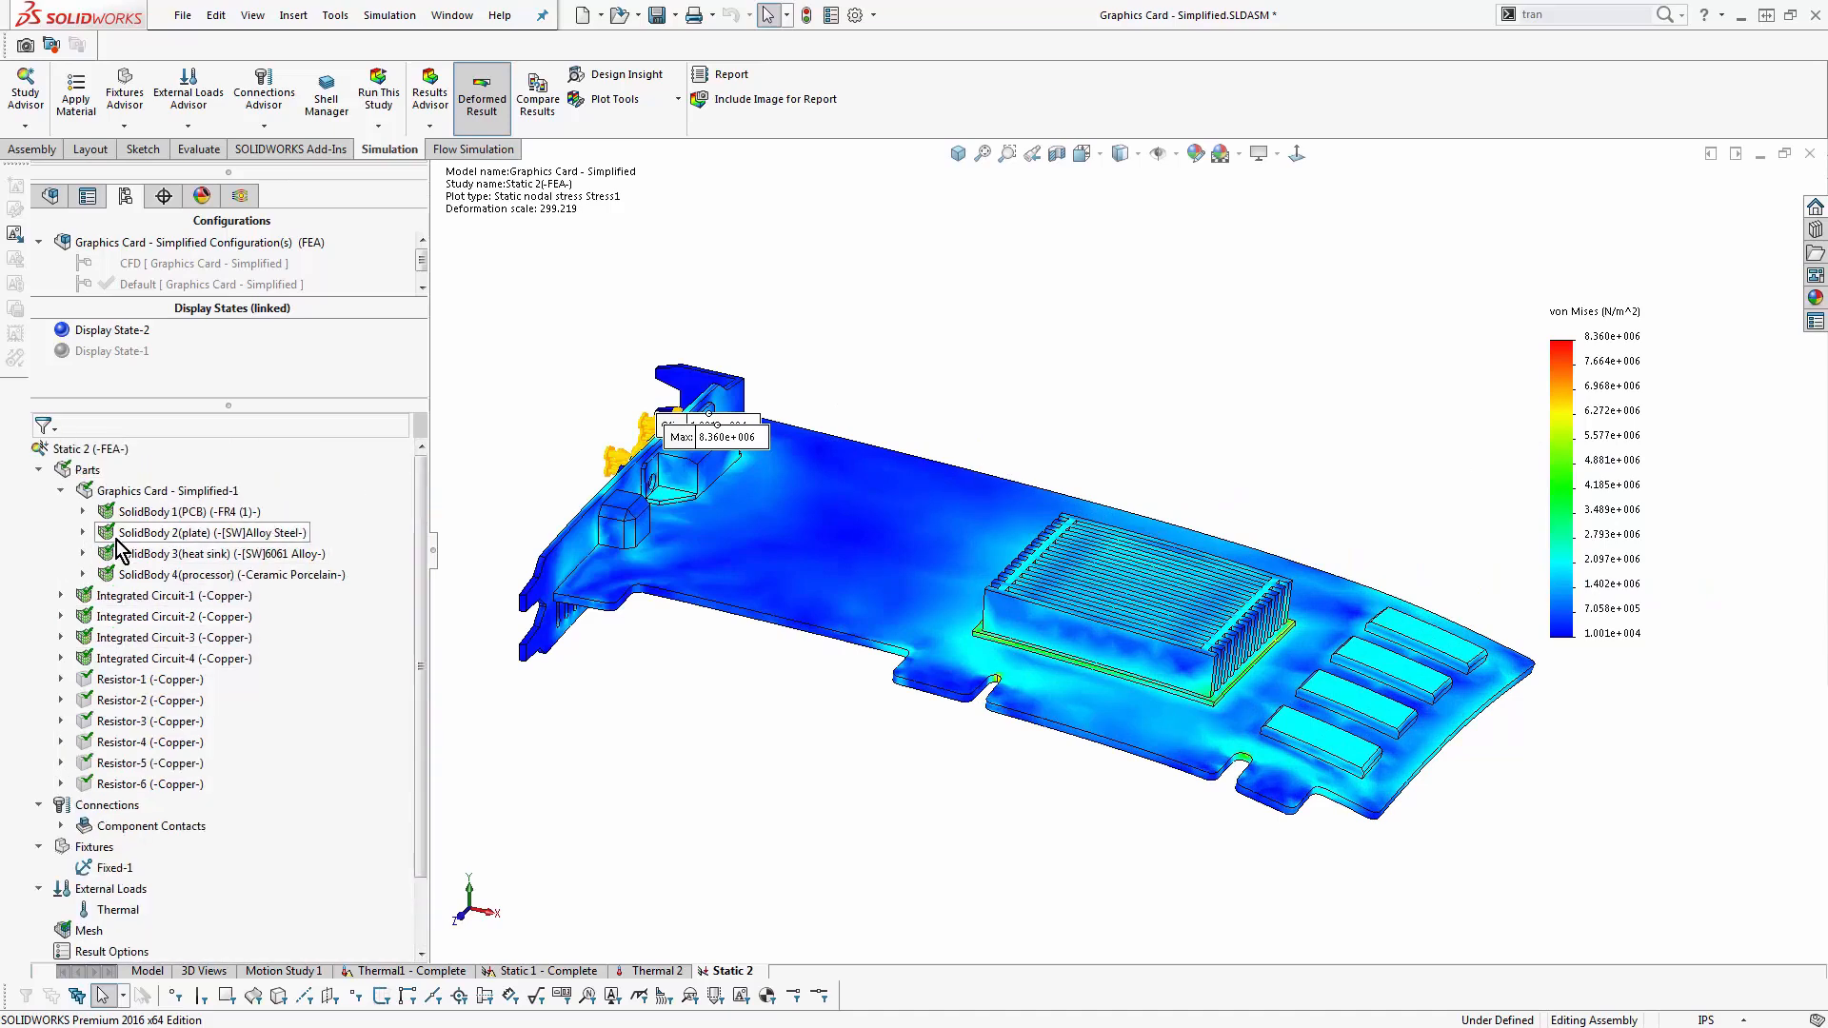
click(39, 469)
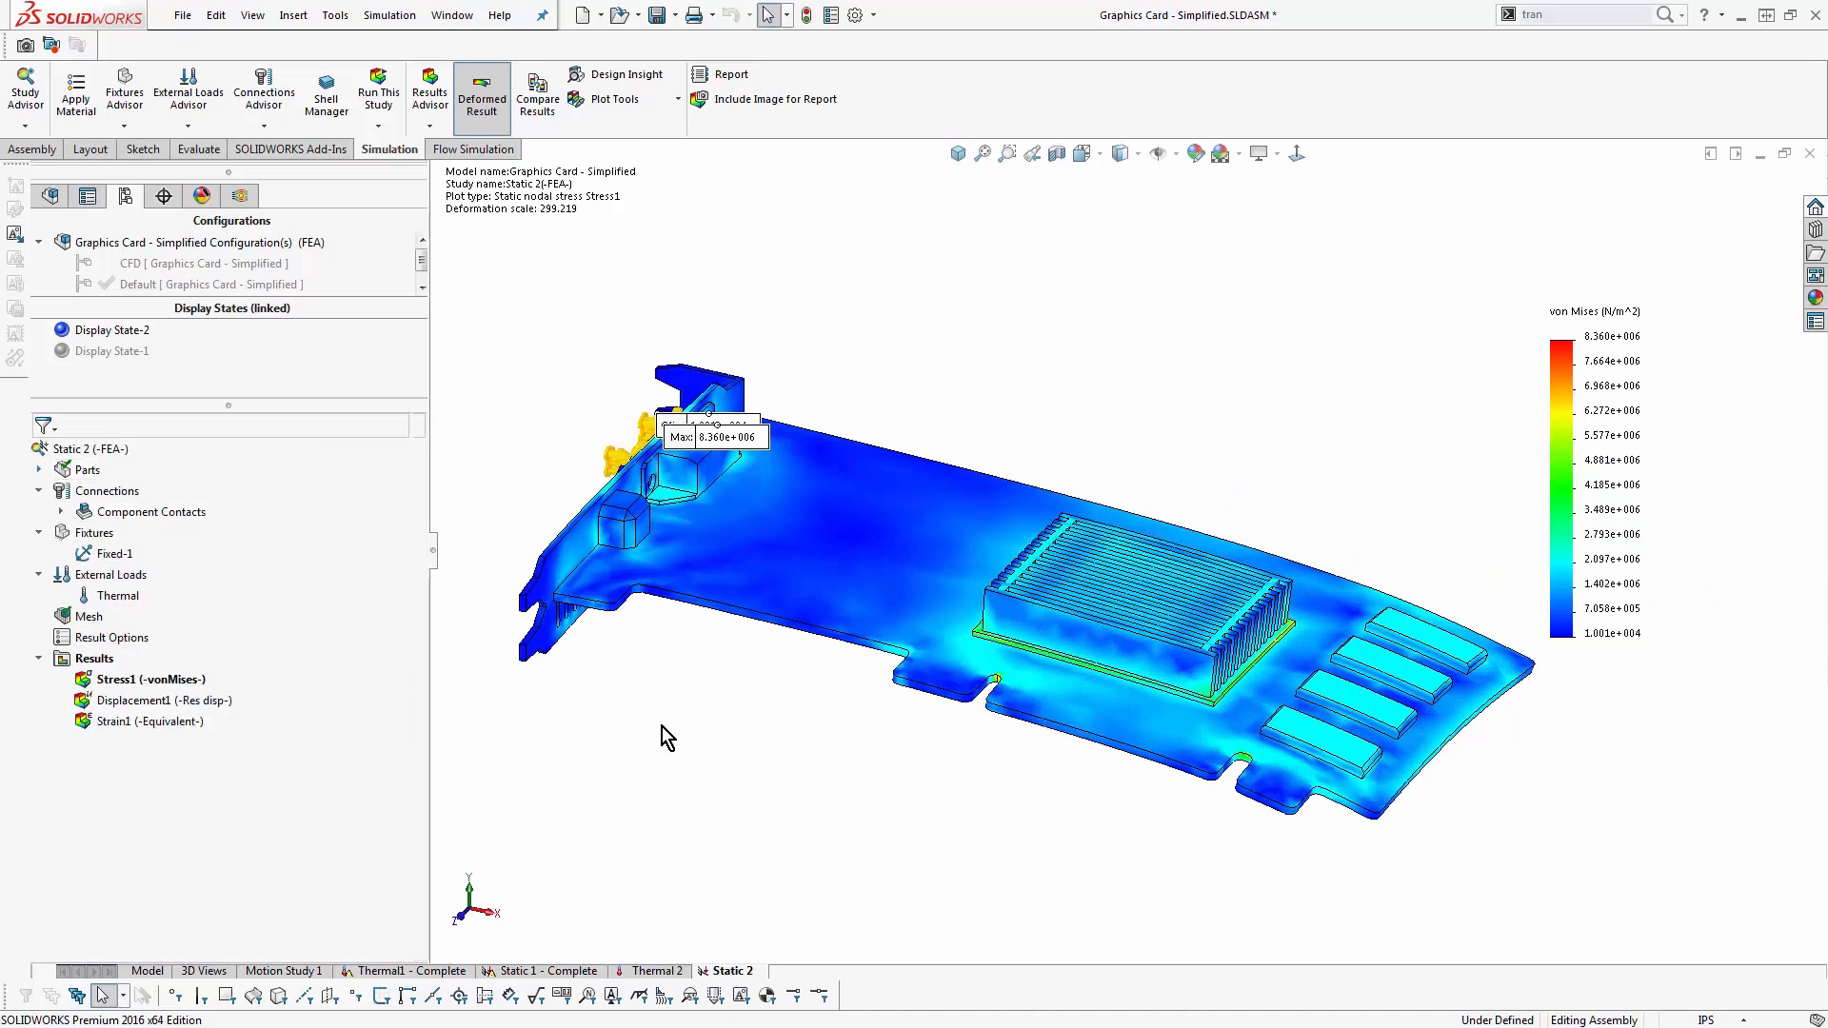
- Section the von Mises stress plot at the Front Plane with zero offset and view the cut
right_click(157, 681)
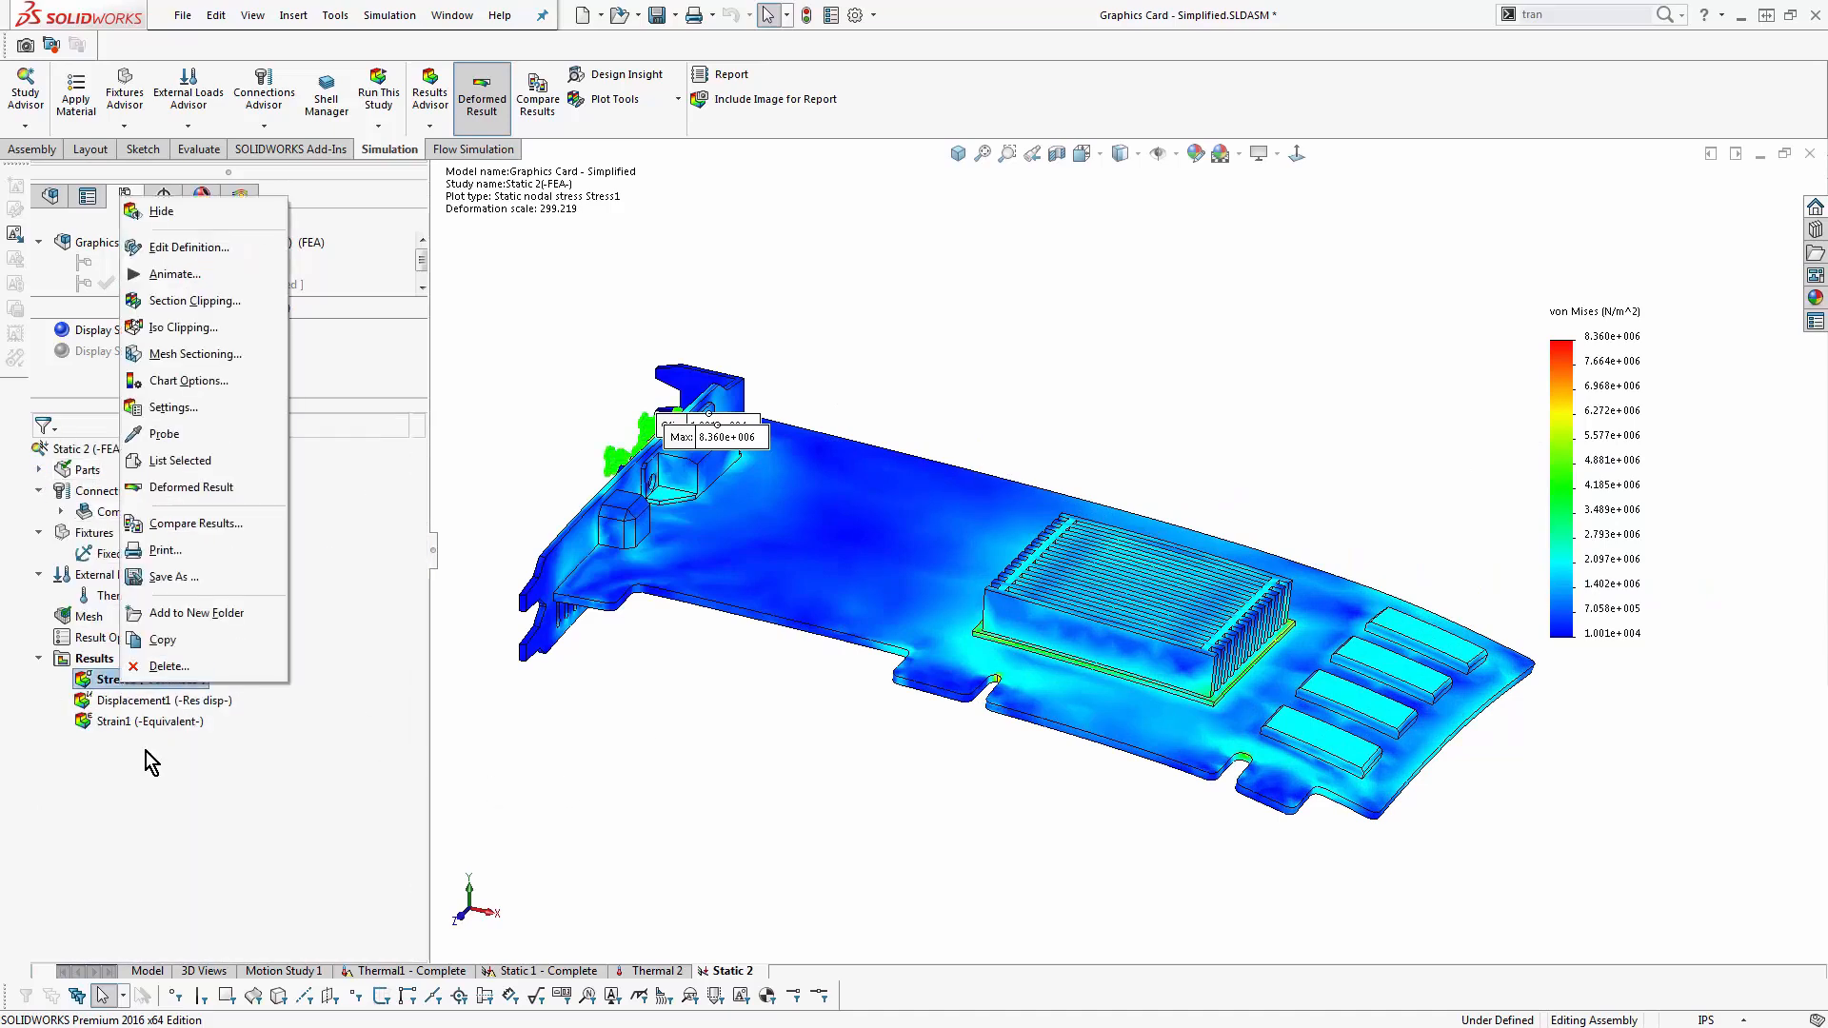
click(242, 301)
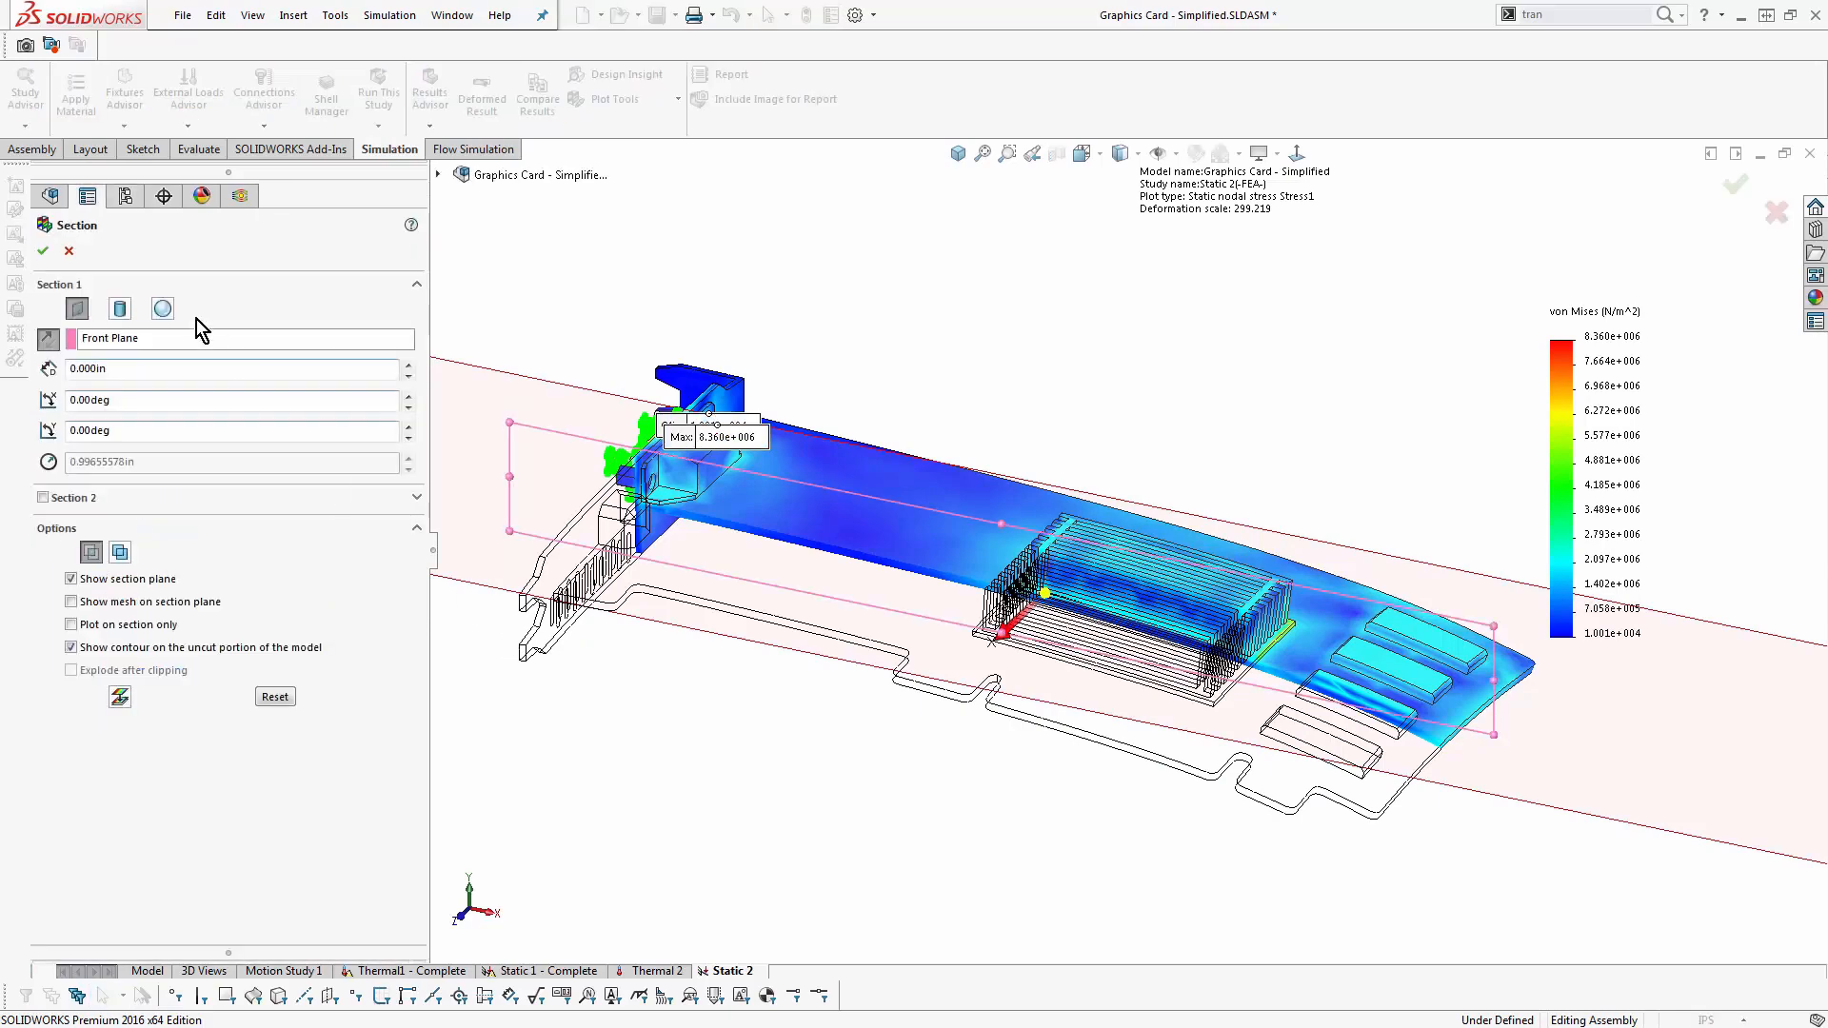
click(42, 250)
middle_drag(661, 783, 654, 720)
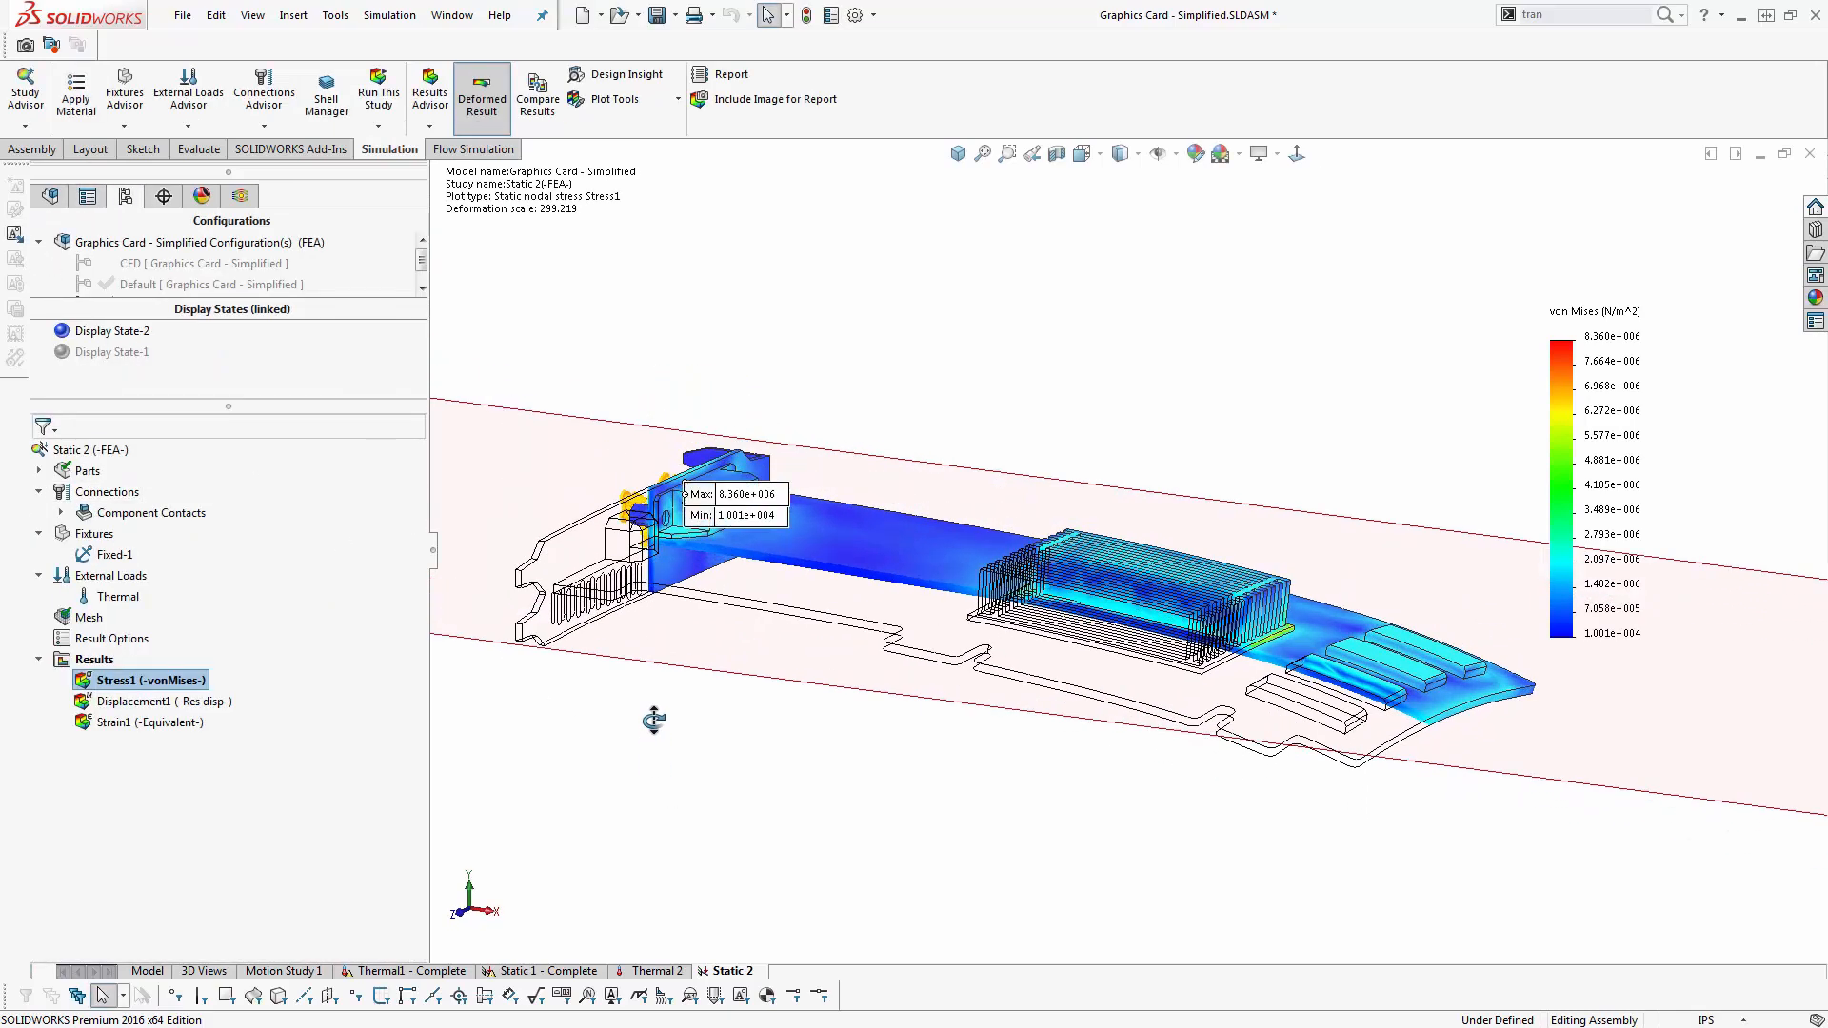
- Turn off the section clipping of the von Mises stress plot
right_click(188, 682)
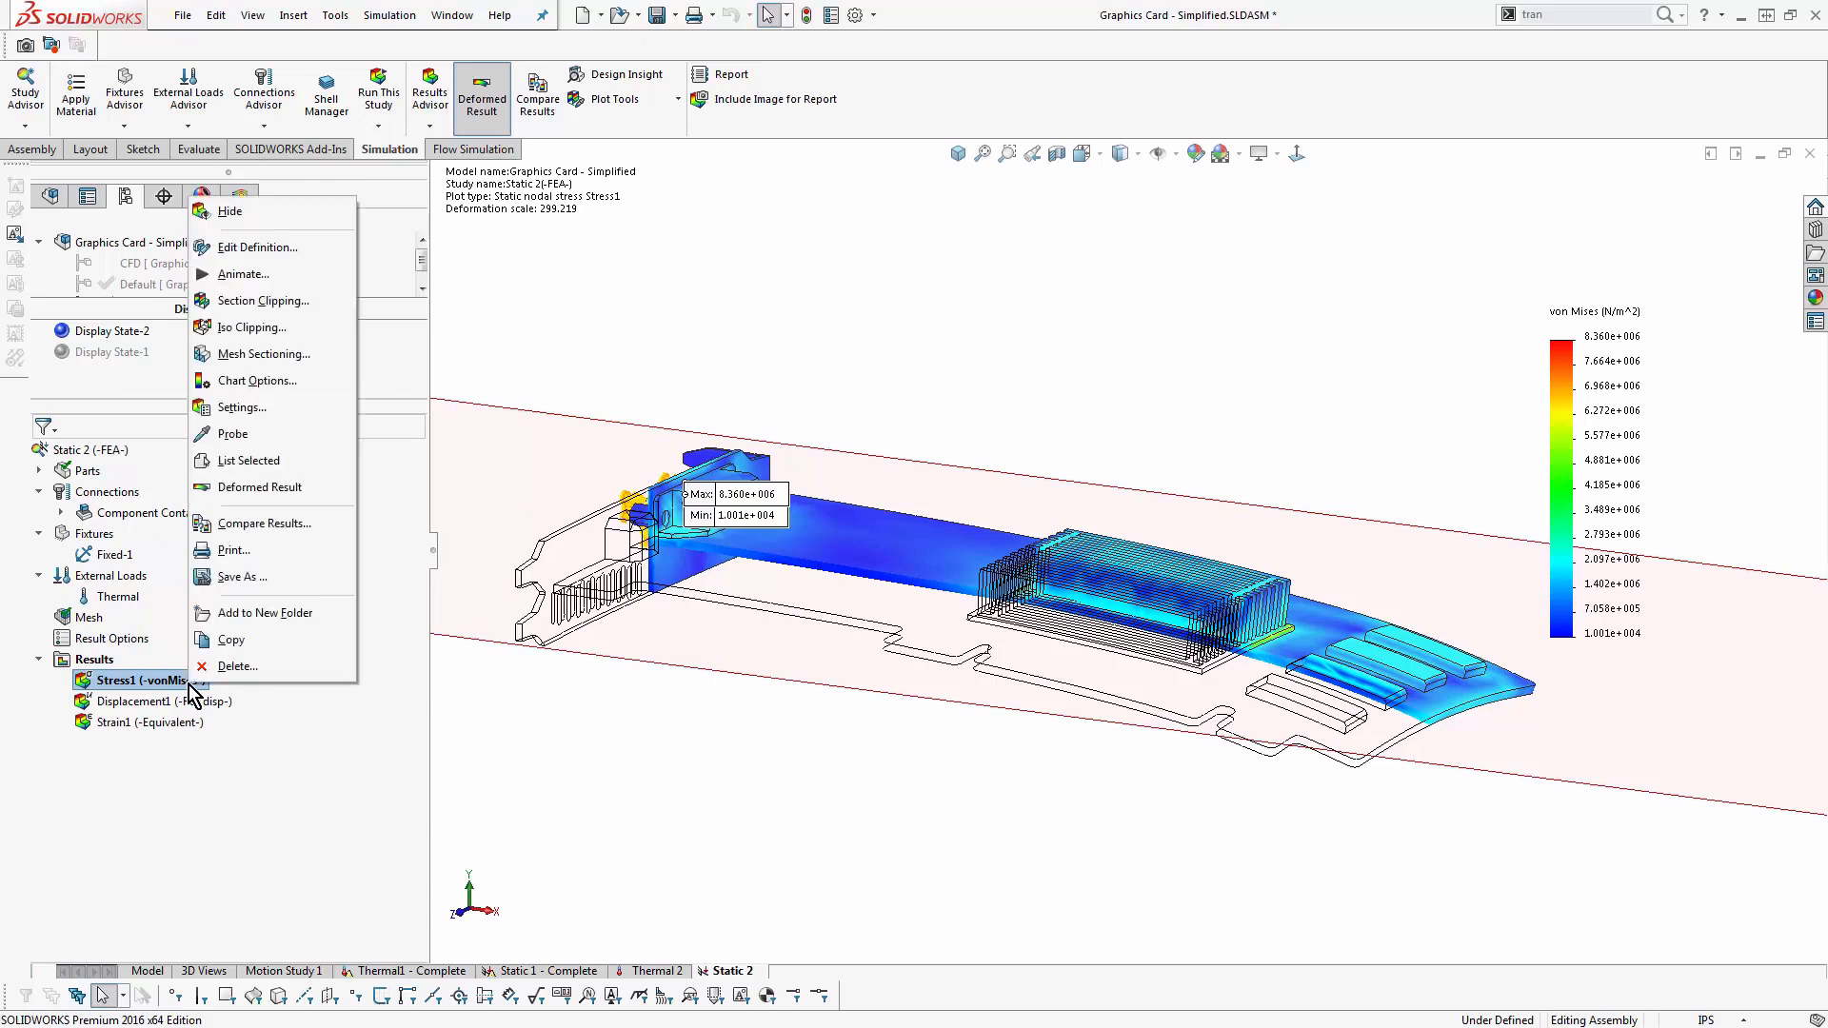
click(312, 307)
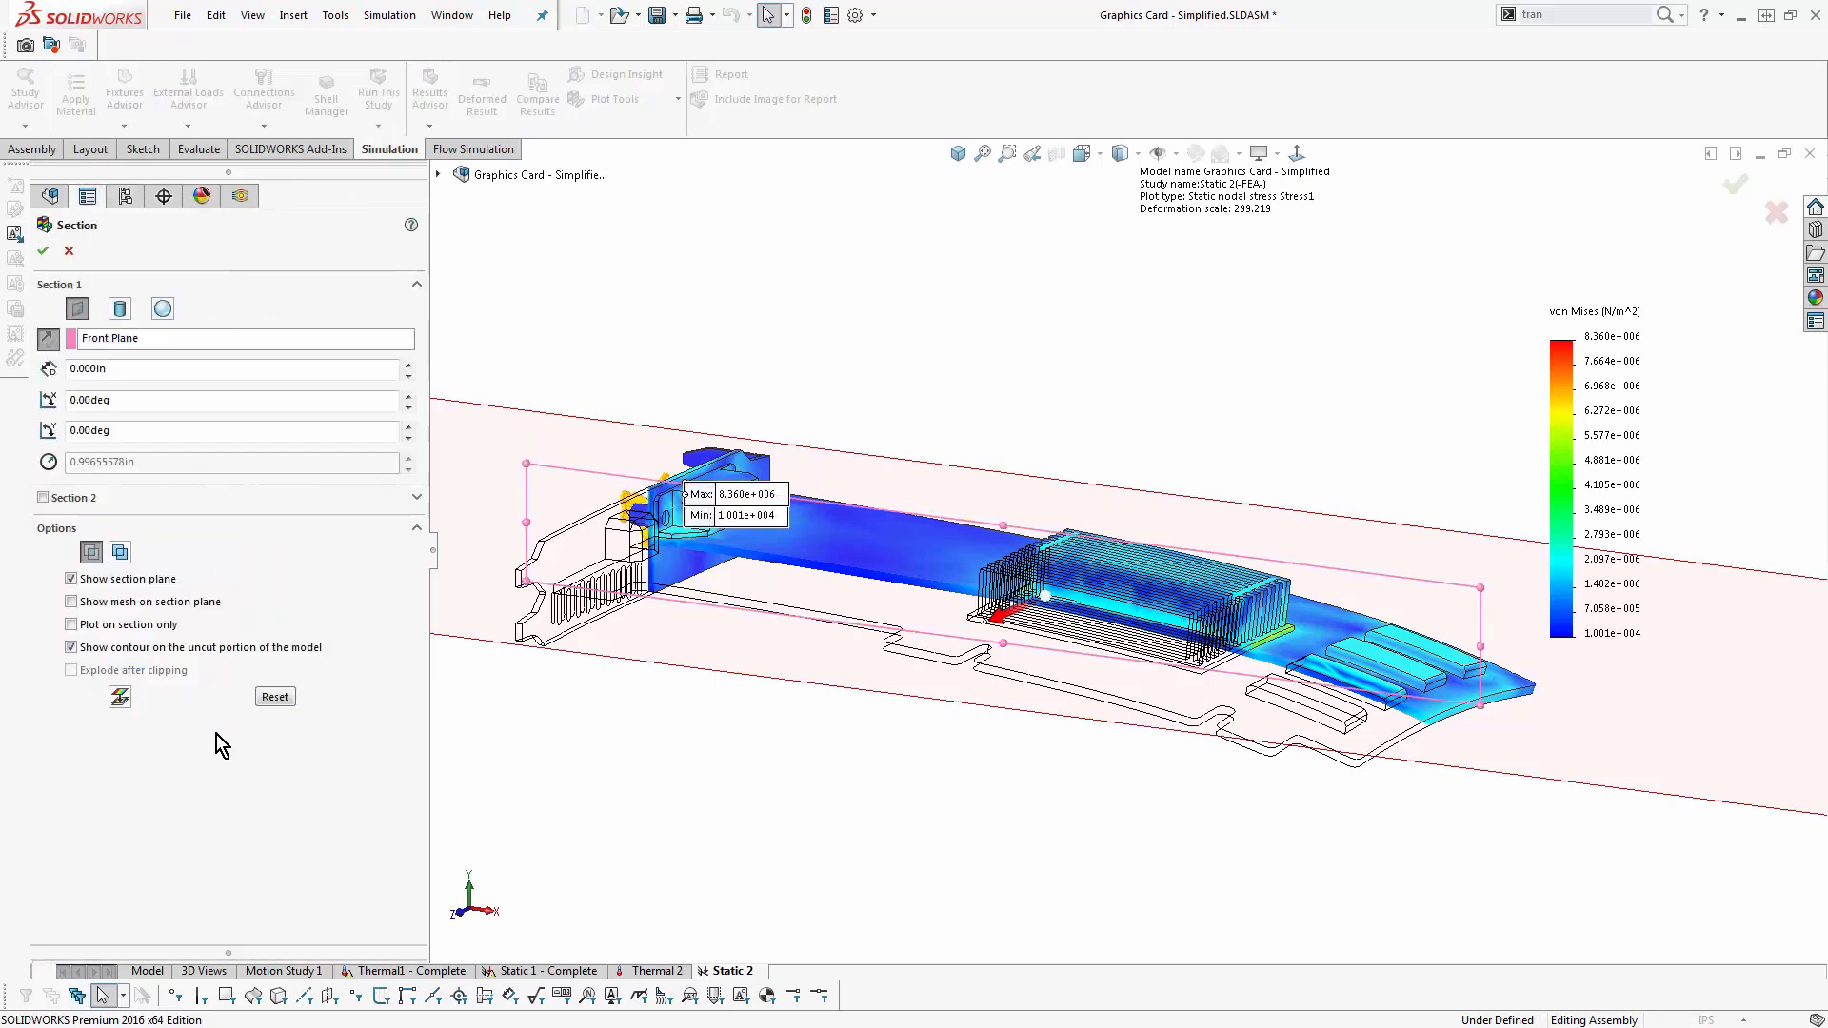
click(121, 712)
click(43, 251)
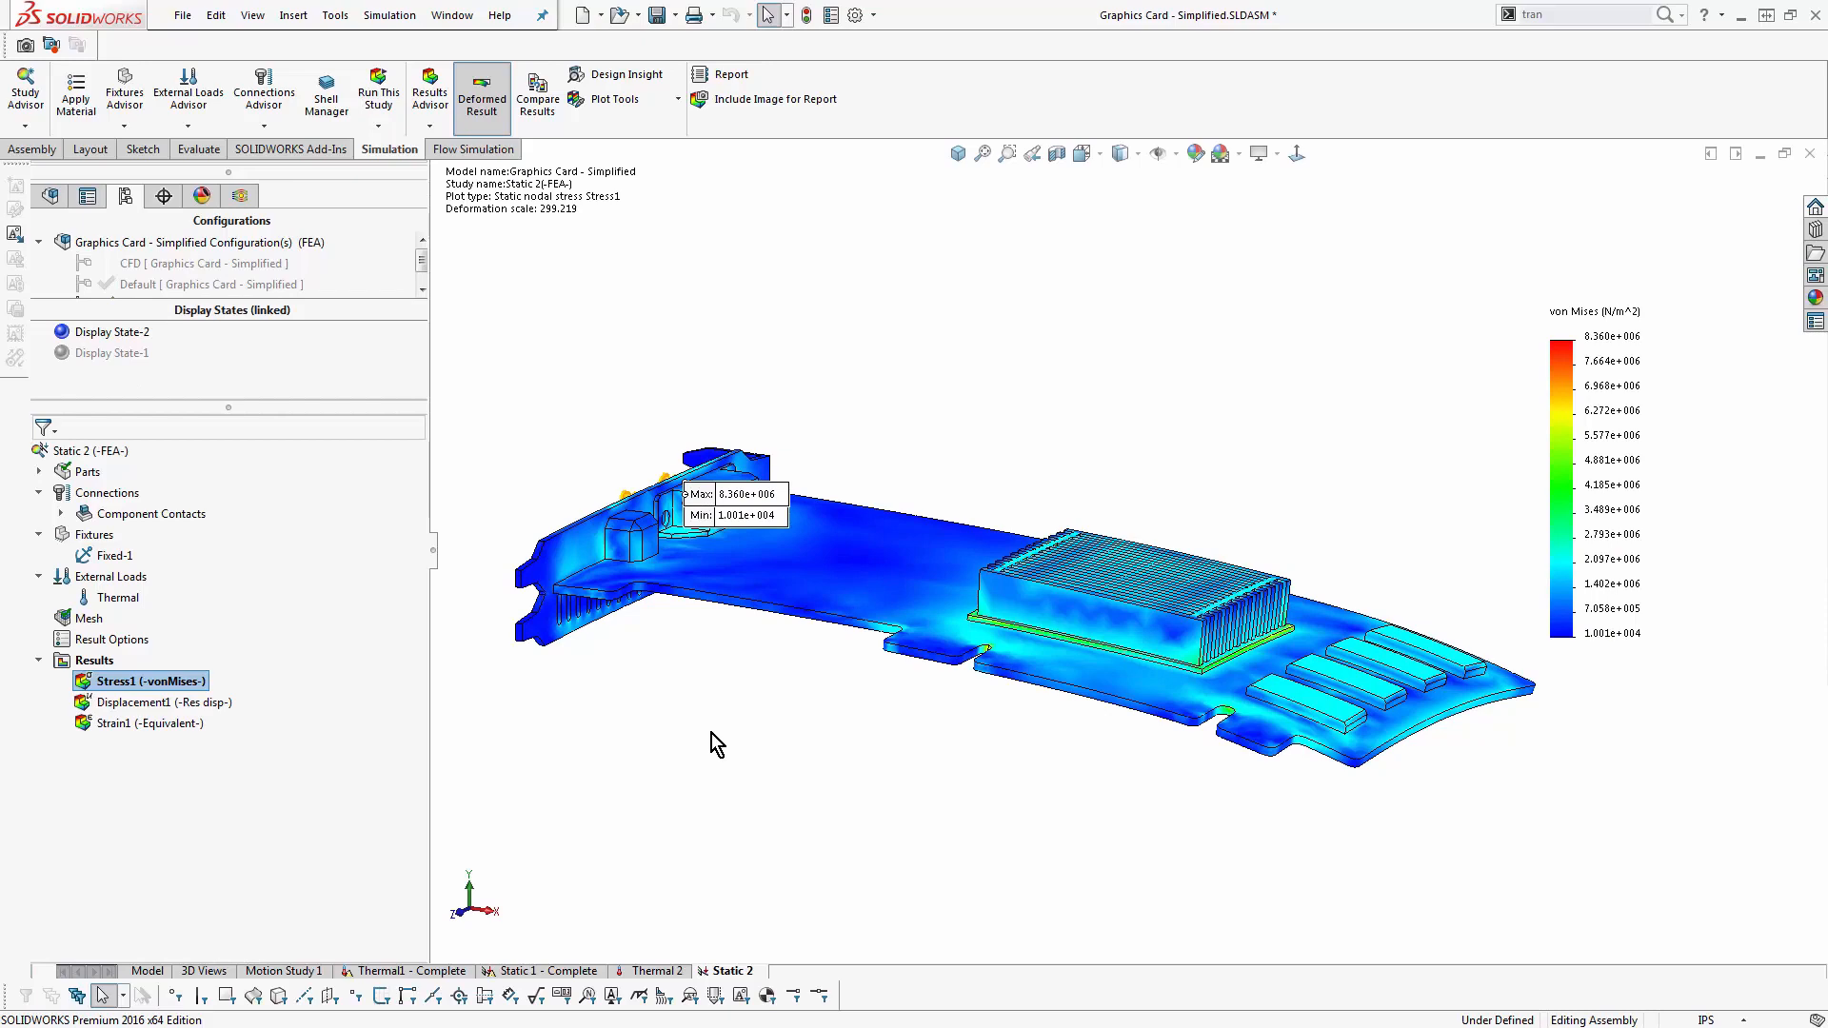
- Switch the stress plot to the undeformed shape, isolate Integrated Circuit-1, and turn the deformed result back on
mouse_move(711, 734)
middle_down()
mouse_move(747, 681)
mouse_move(755, 742)
mouse_move(887, 704)
mouse_move(735, 731)
middle_up()
scroll(1271, 666, down, 4)
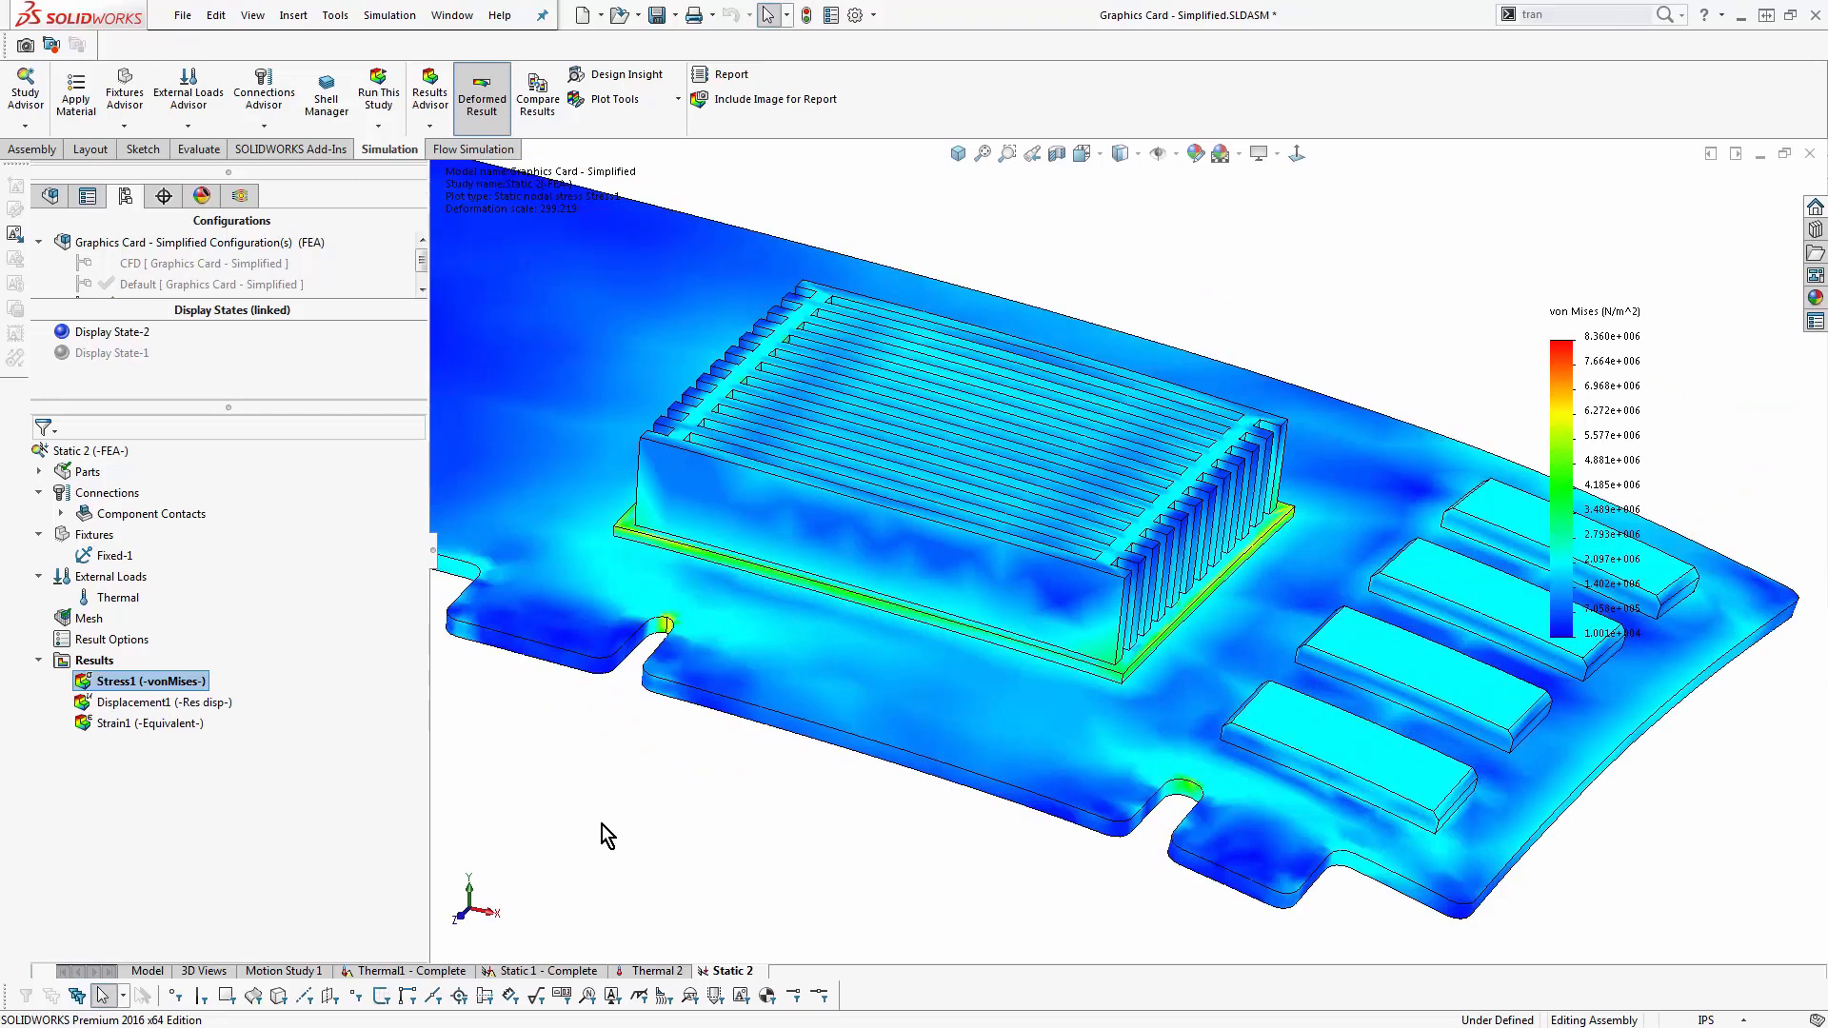
scroll(624, 809, up, 5)
mouse_move(702, 600)
middle_down()
mouse_move(711, 584)
mouse_move(718, 607)
middle_up()
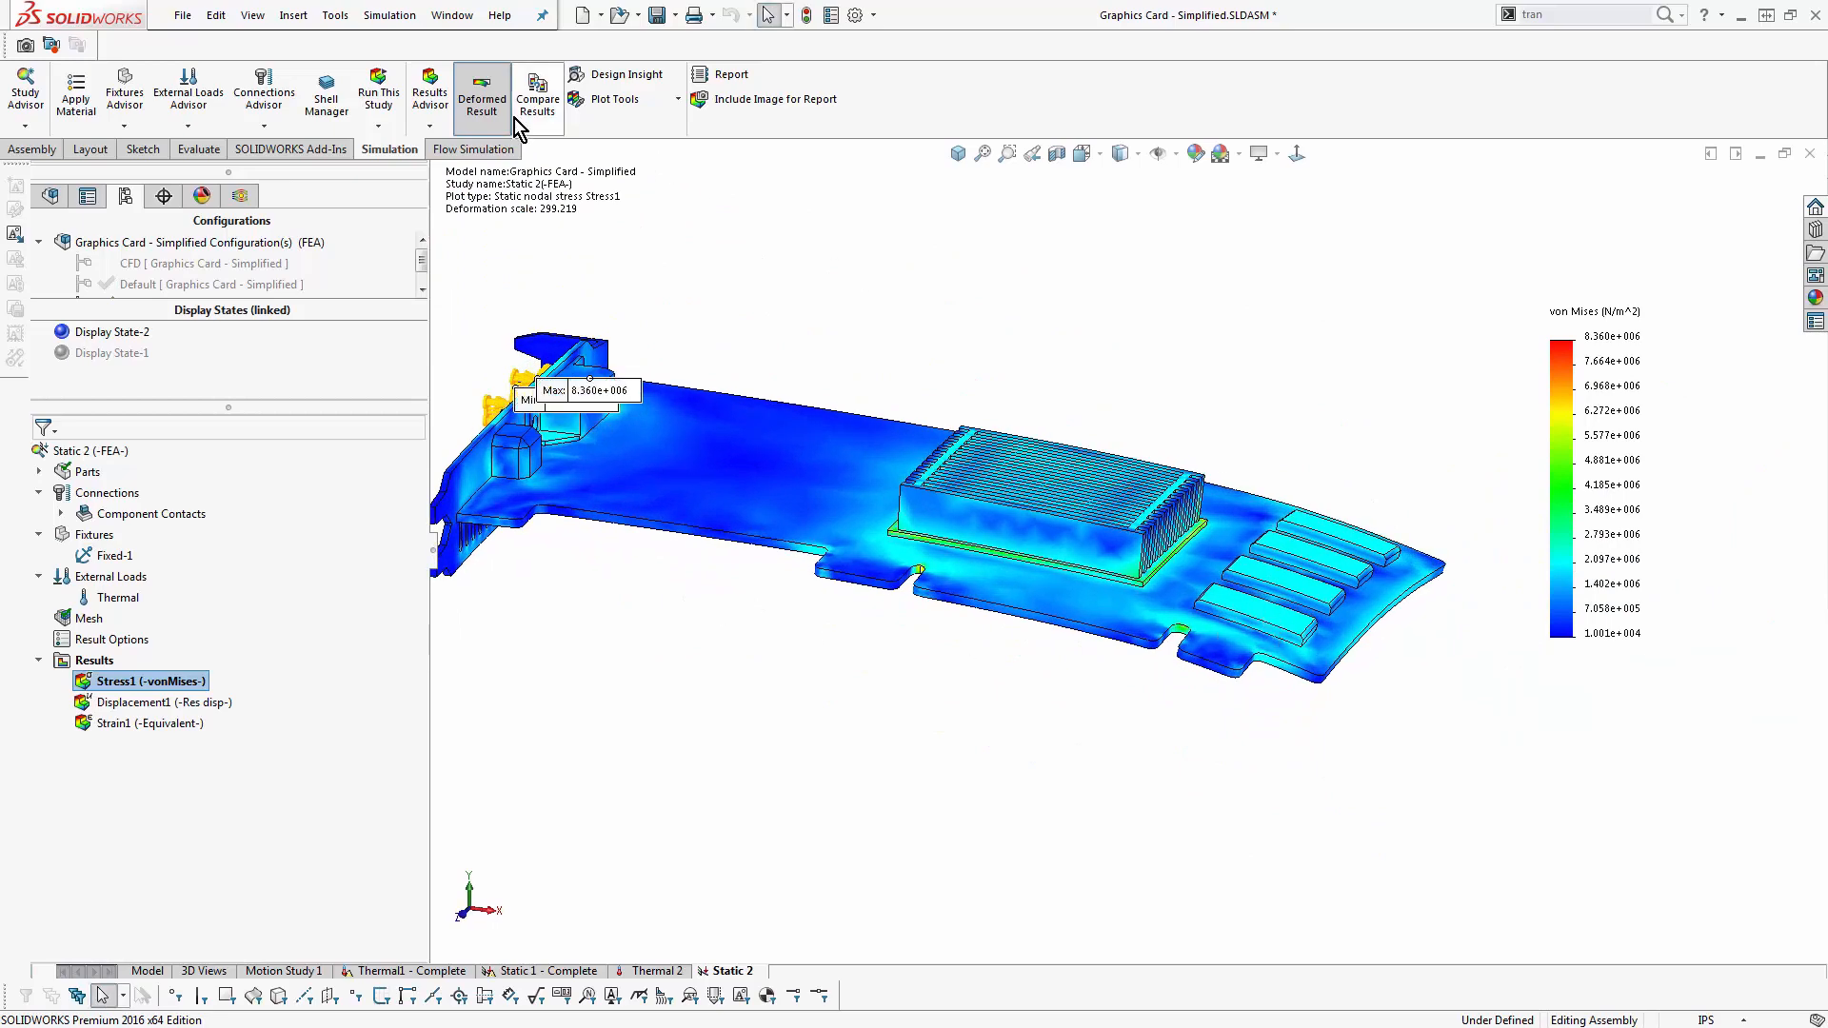
click(482, 95)
click(1278, 568)
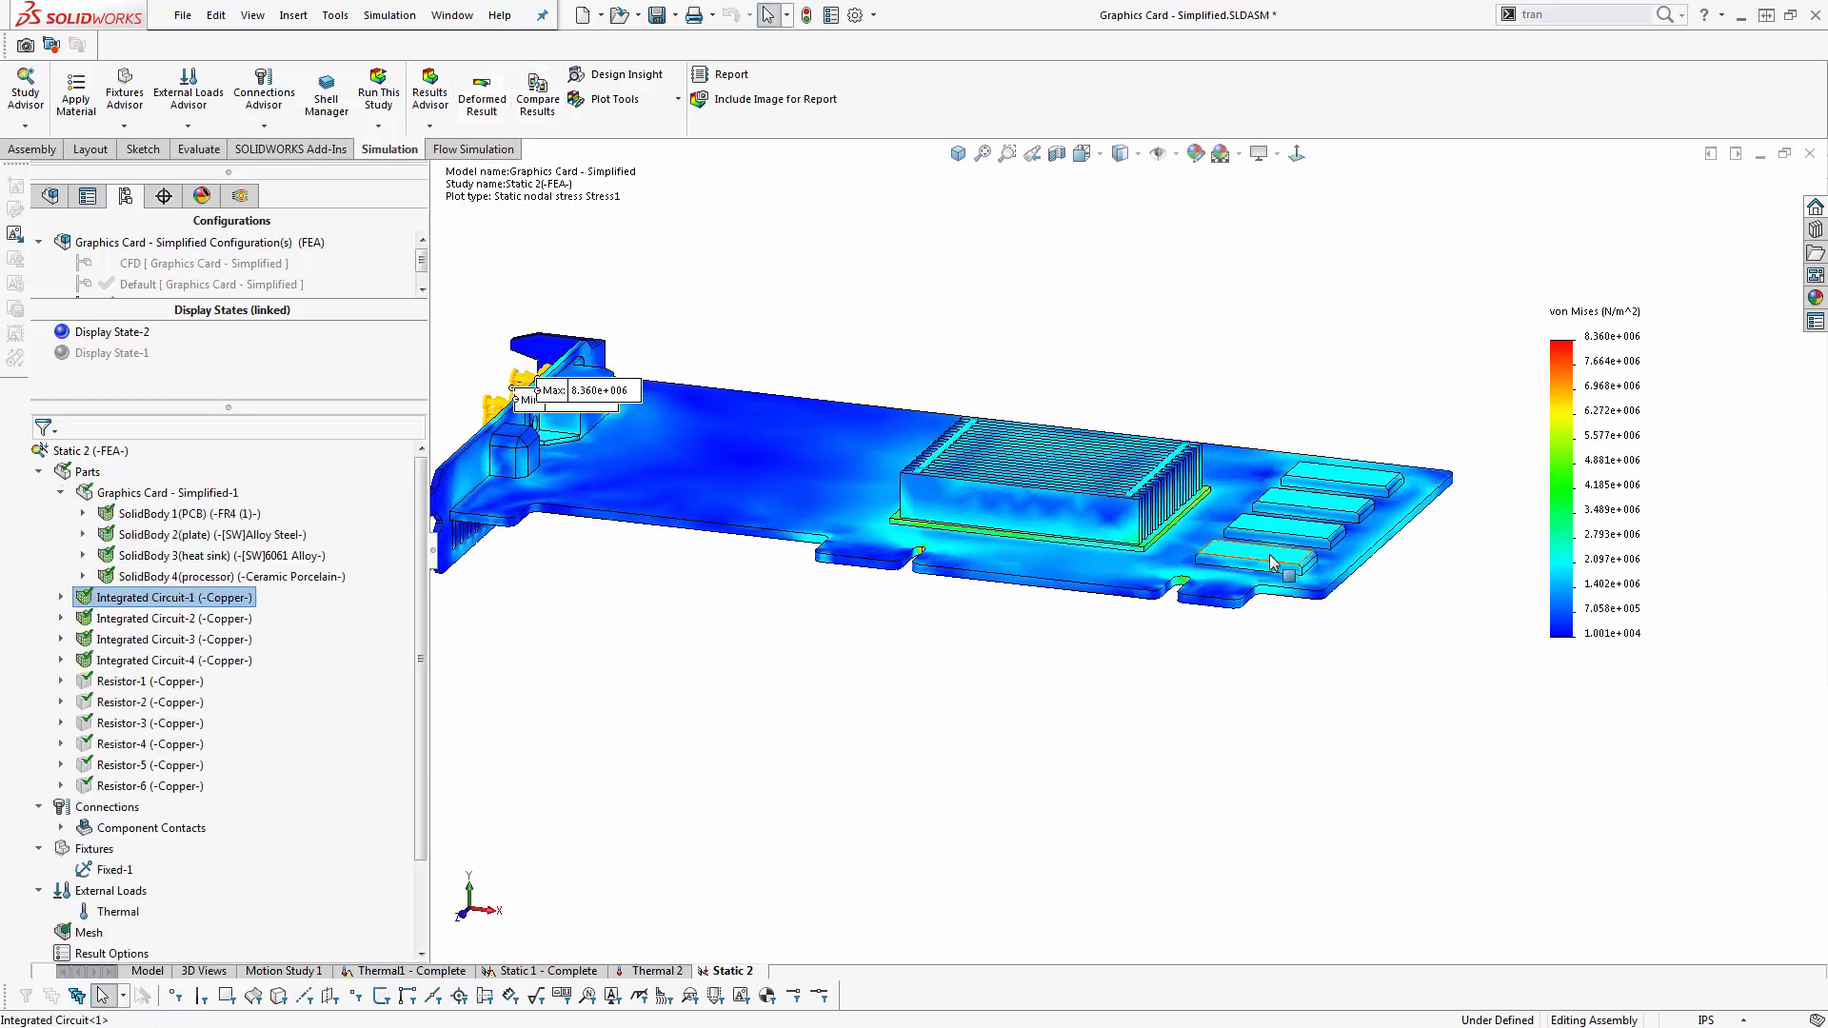
right_click(1278, 568)
click(1332, 408)
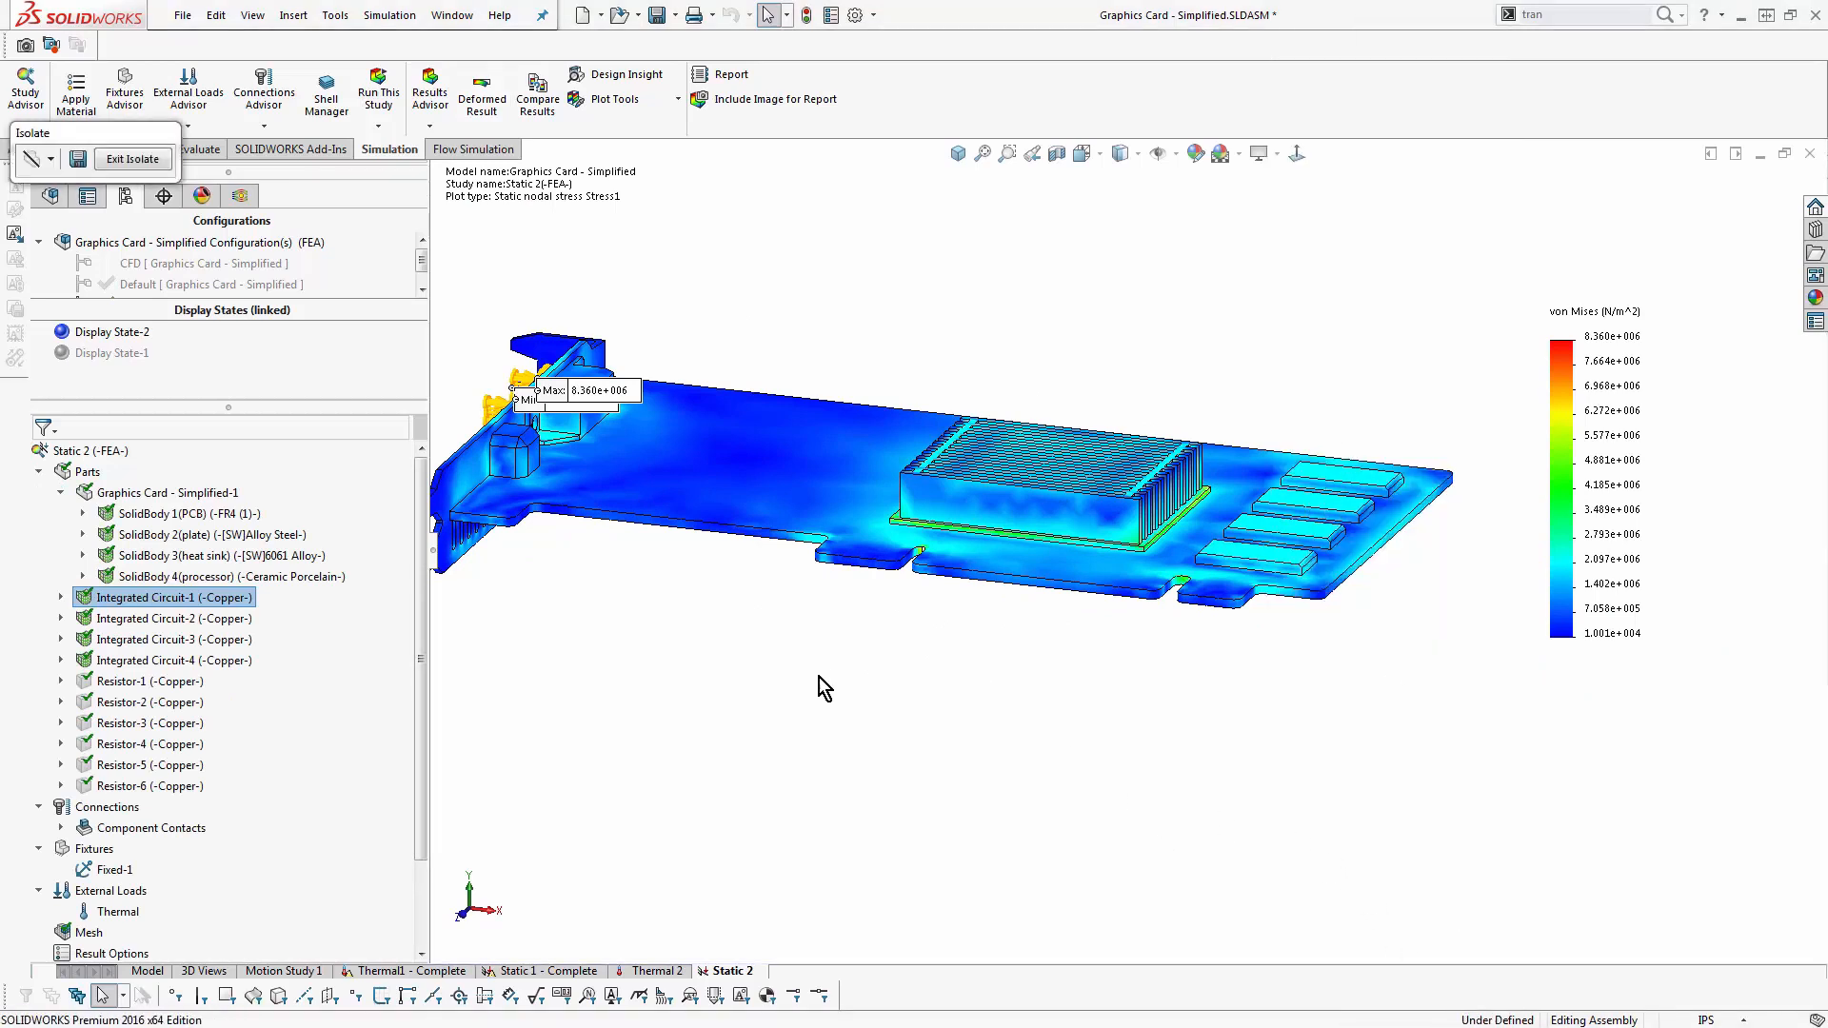
drag(420, 676, 430, 798)
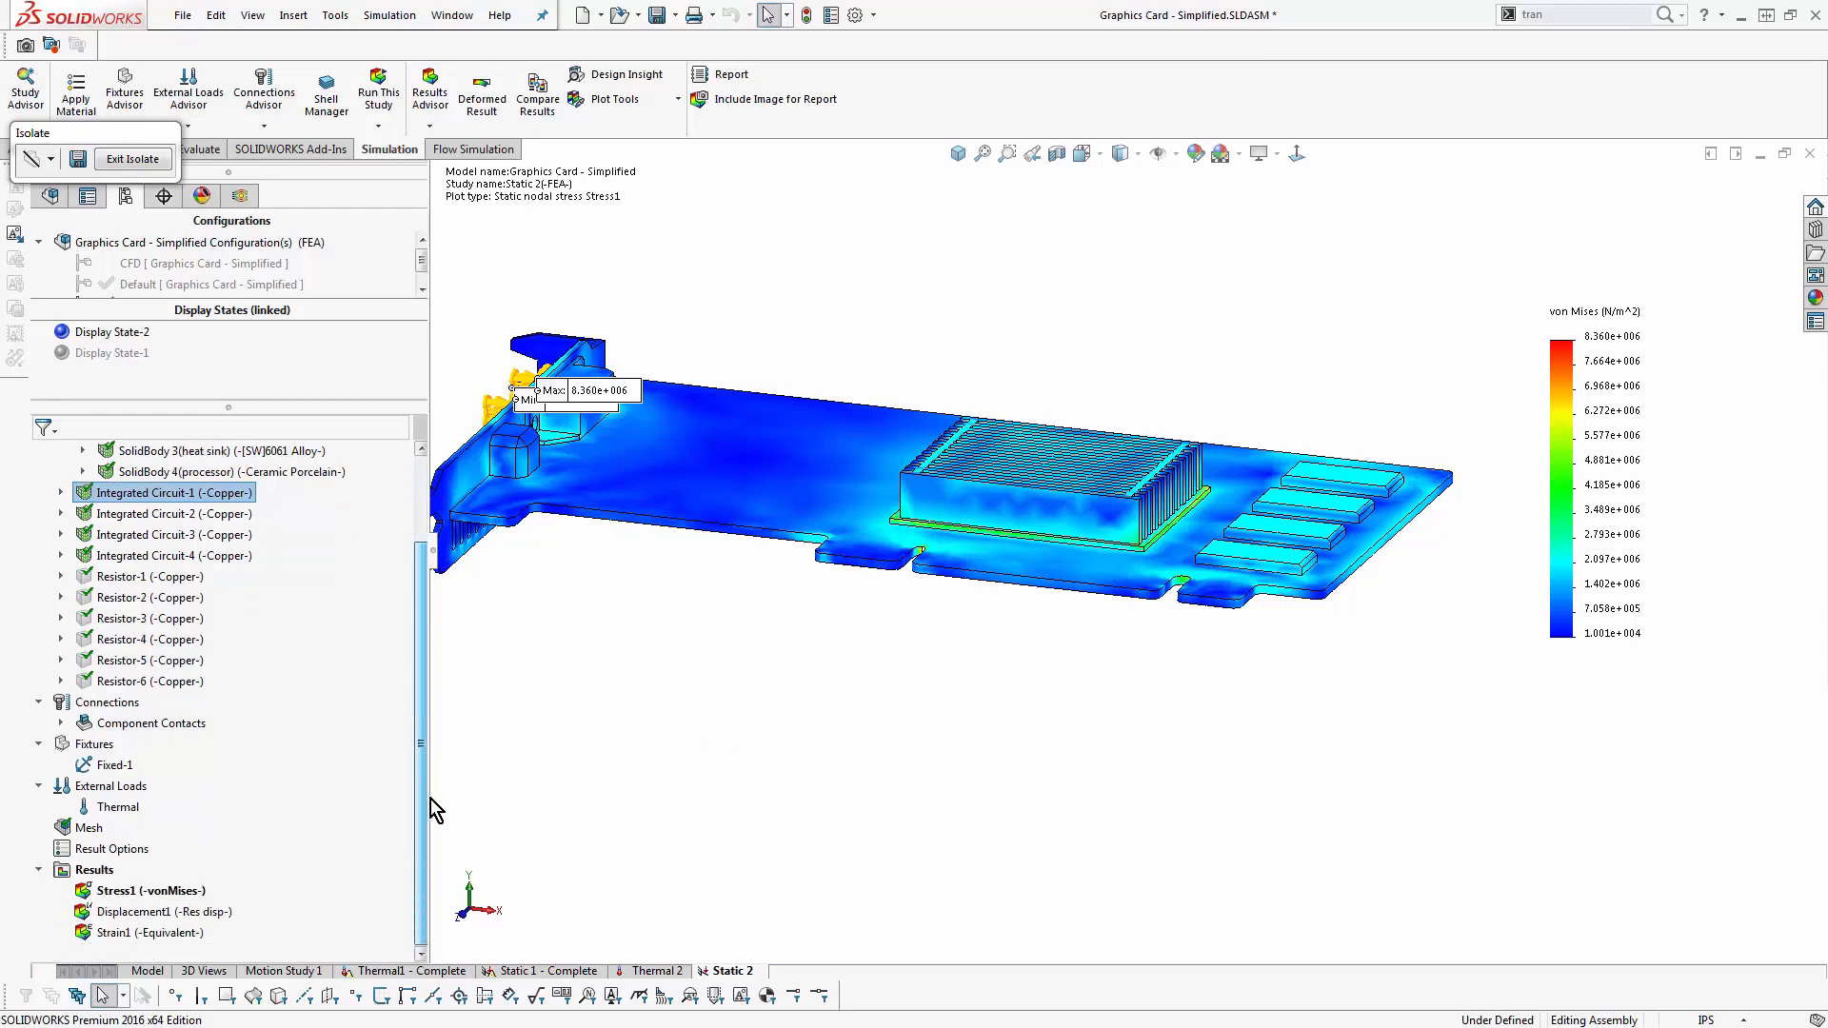
click(485, 95)
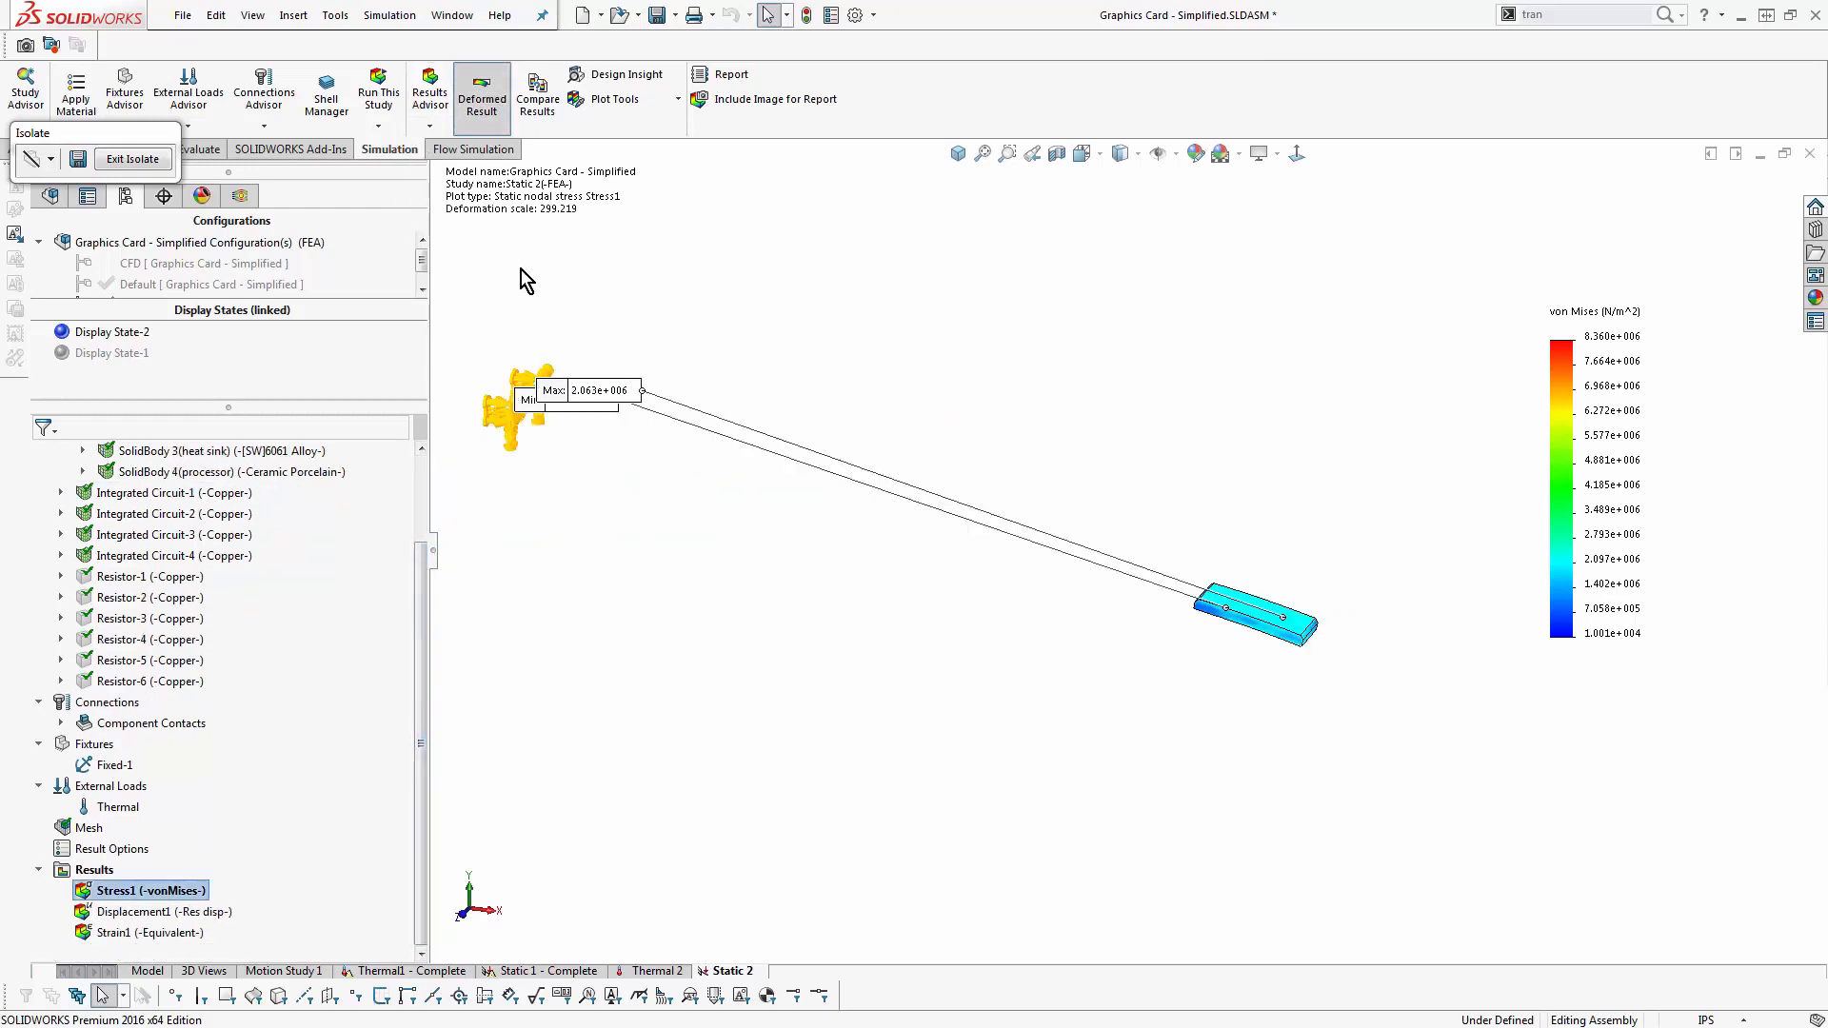
- Hide and reshow the von Mises stress plot, and isolate the Graphics Card - Simplified-1 part in its deformed shape
right_click(157, 891)
click(253, 428)
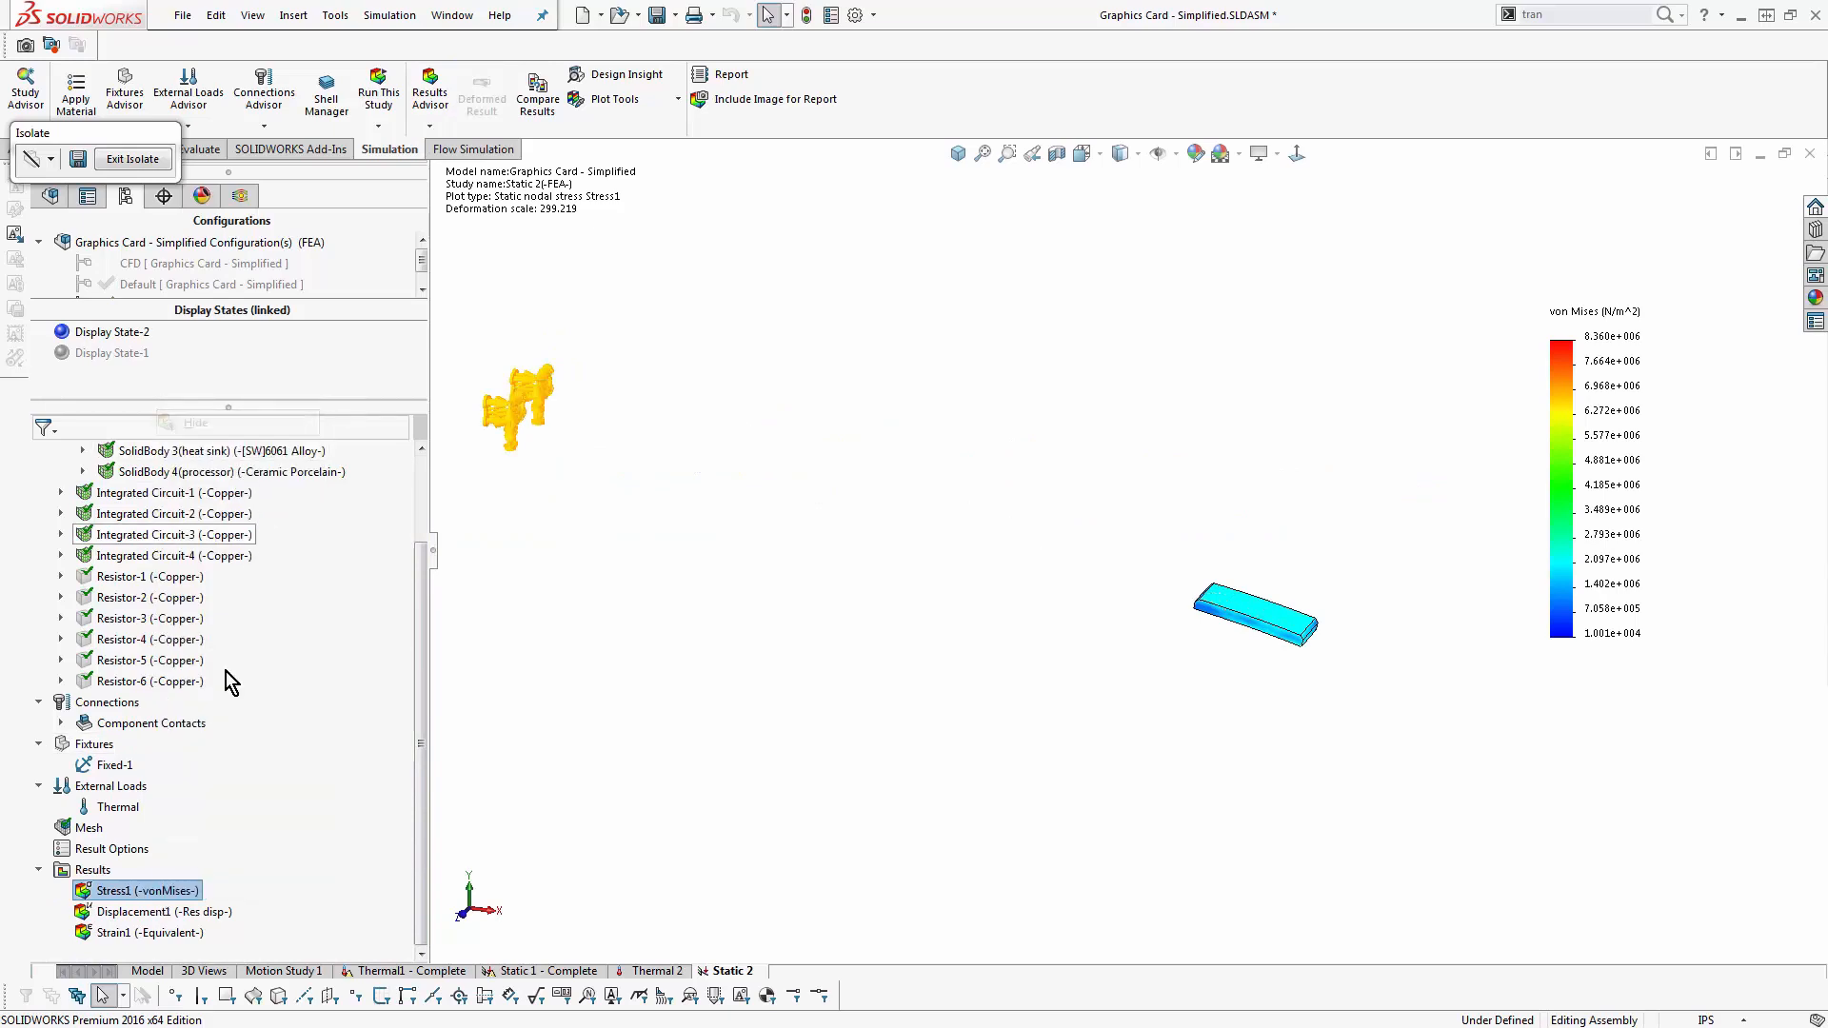
right_click(129, 891)
click(181, 715)
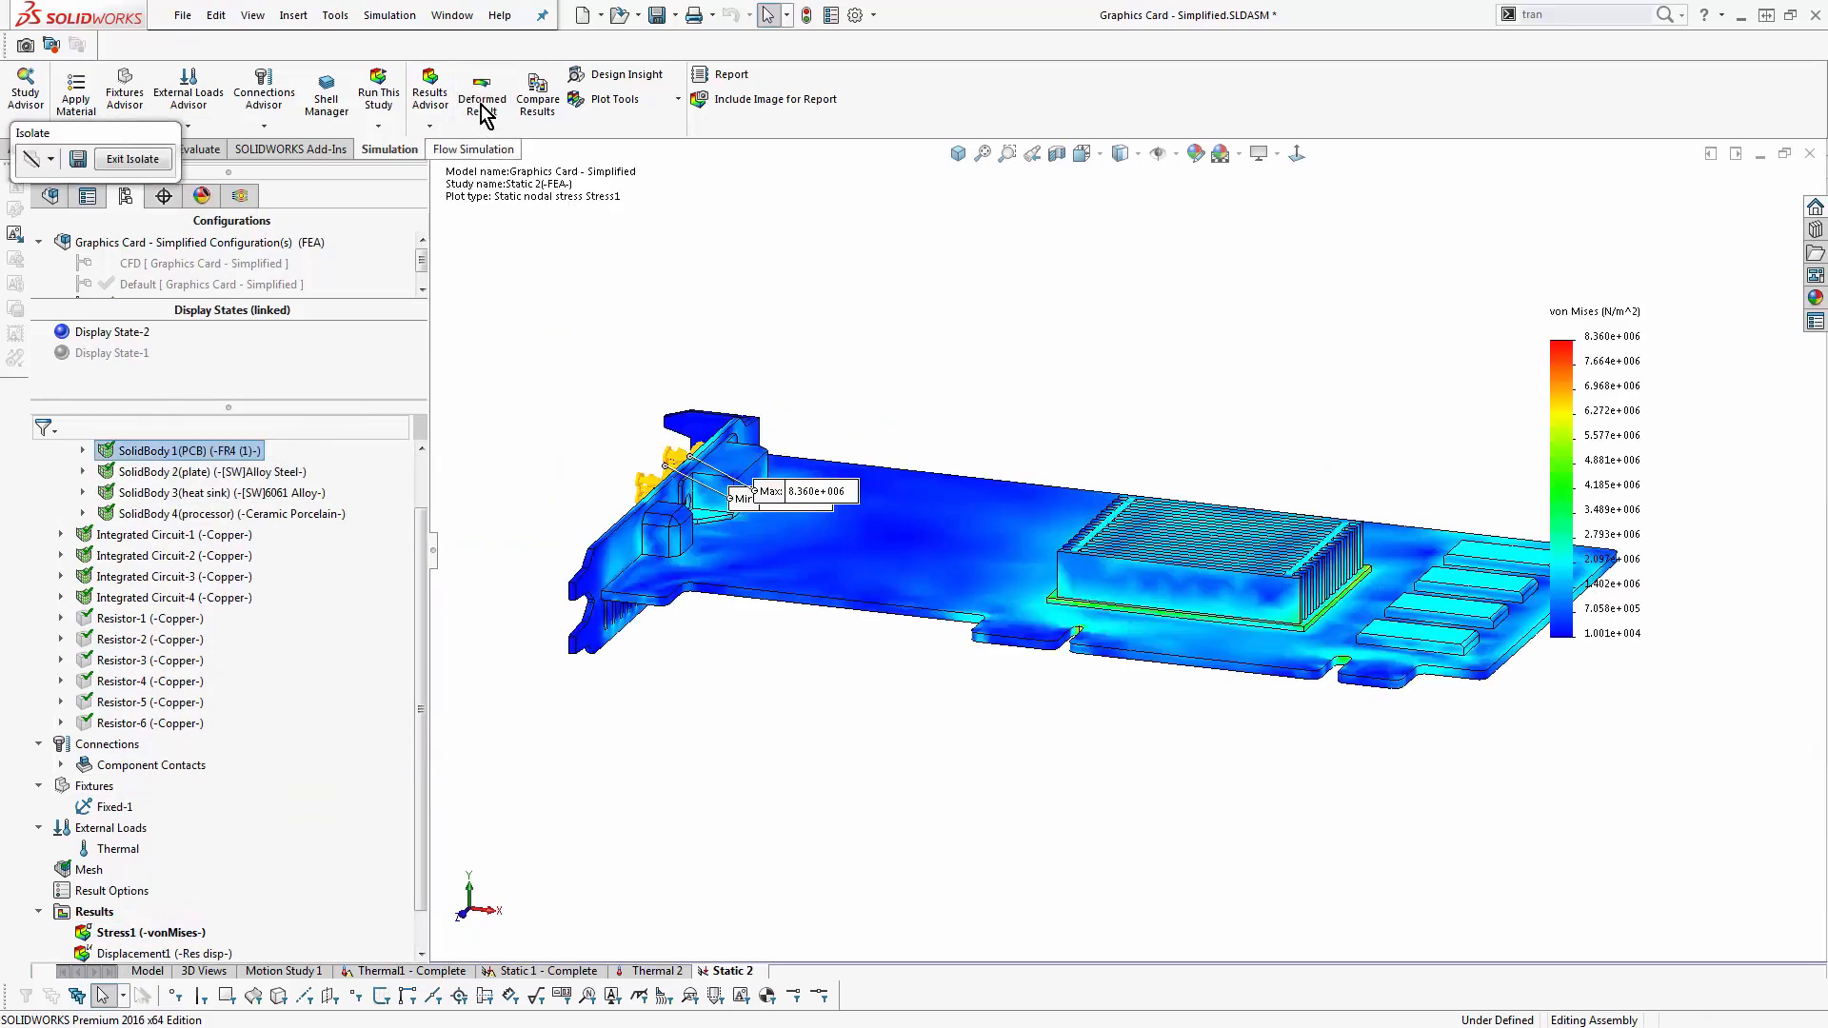
scroll(1501, 770, up, 1)
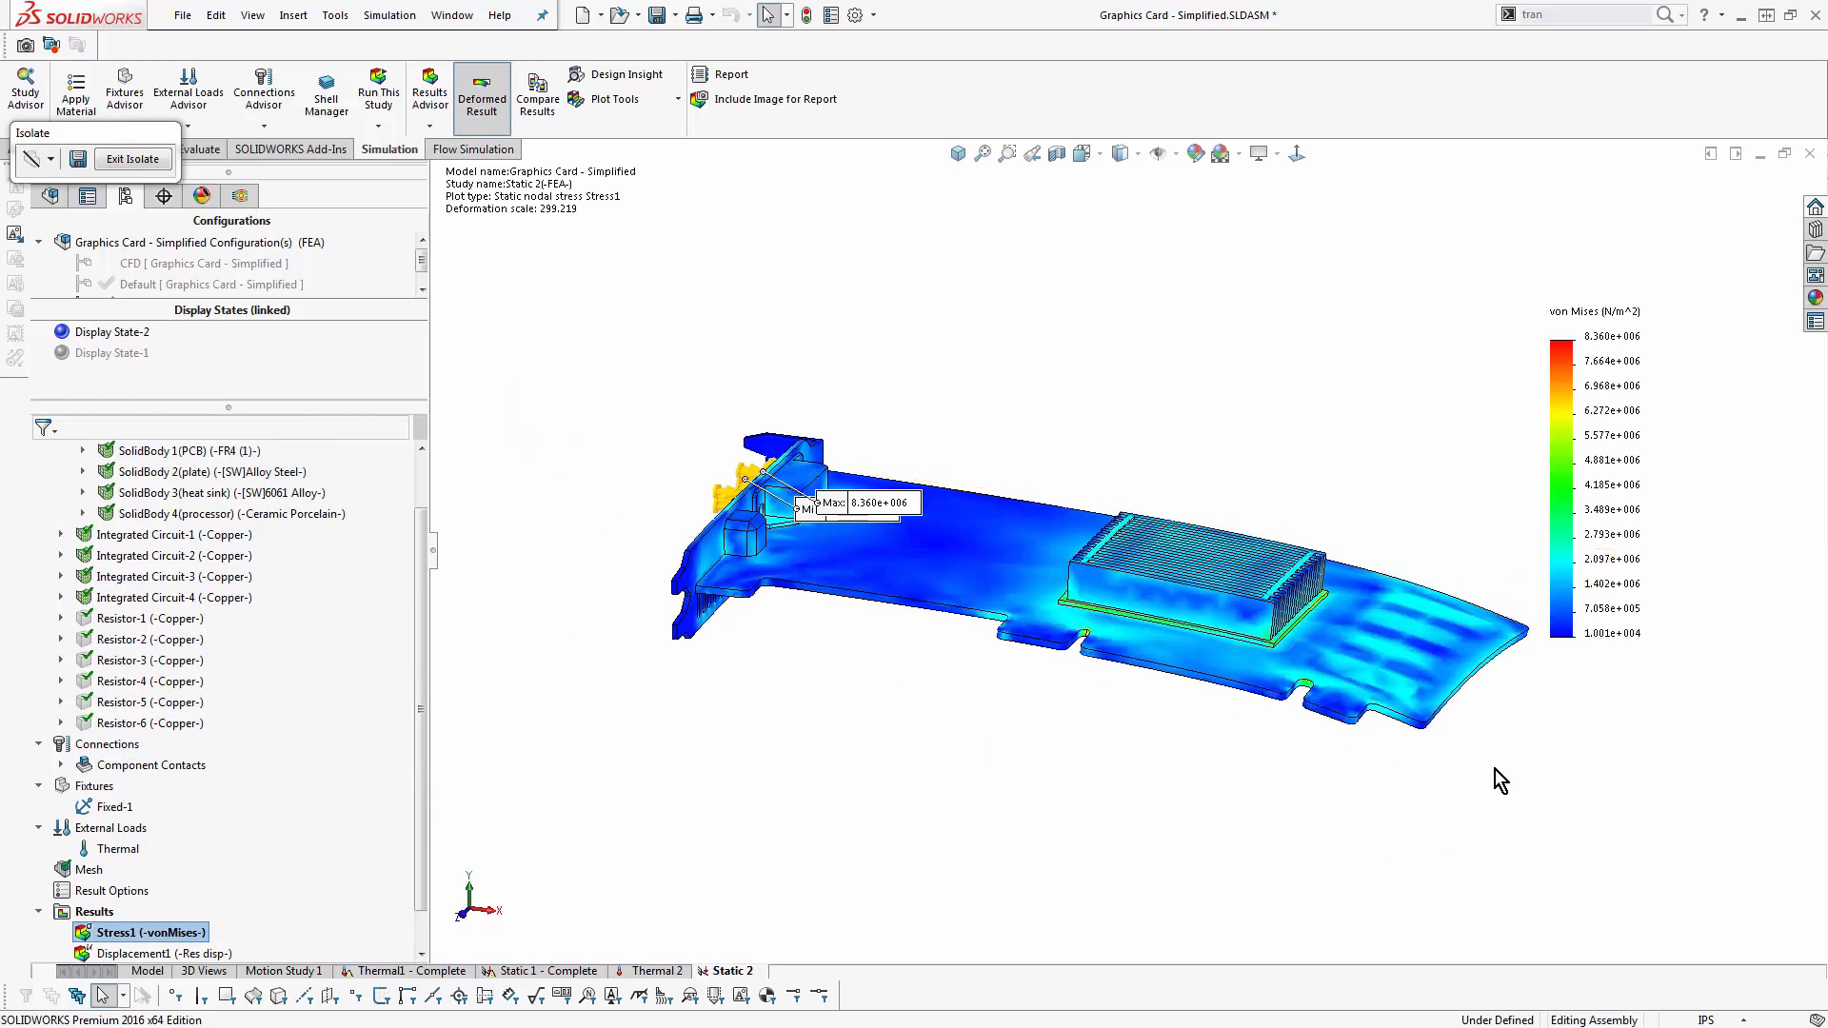
scroll(1495, 769, down, 1)
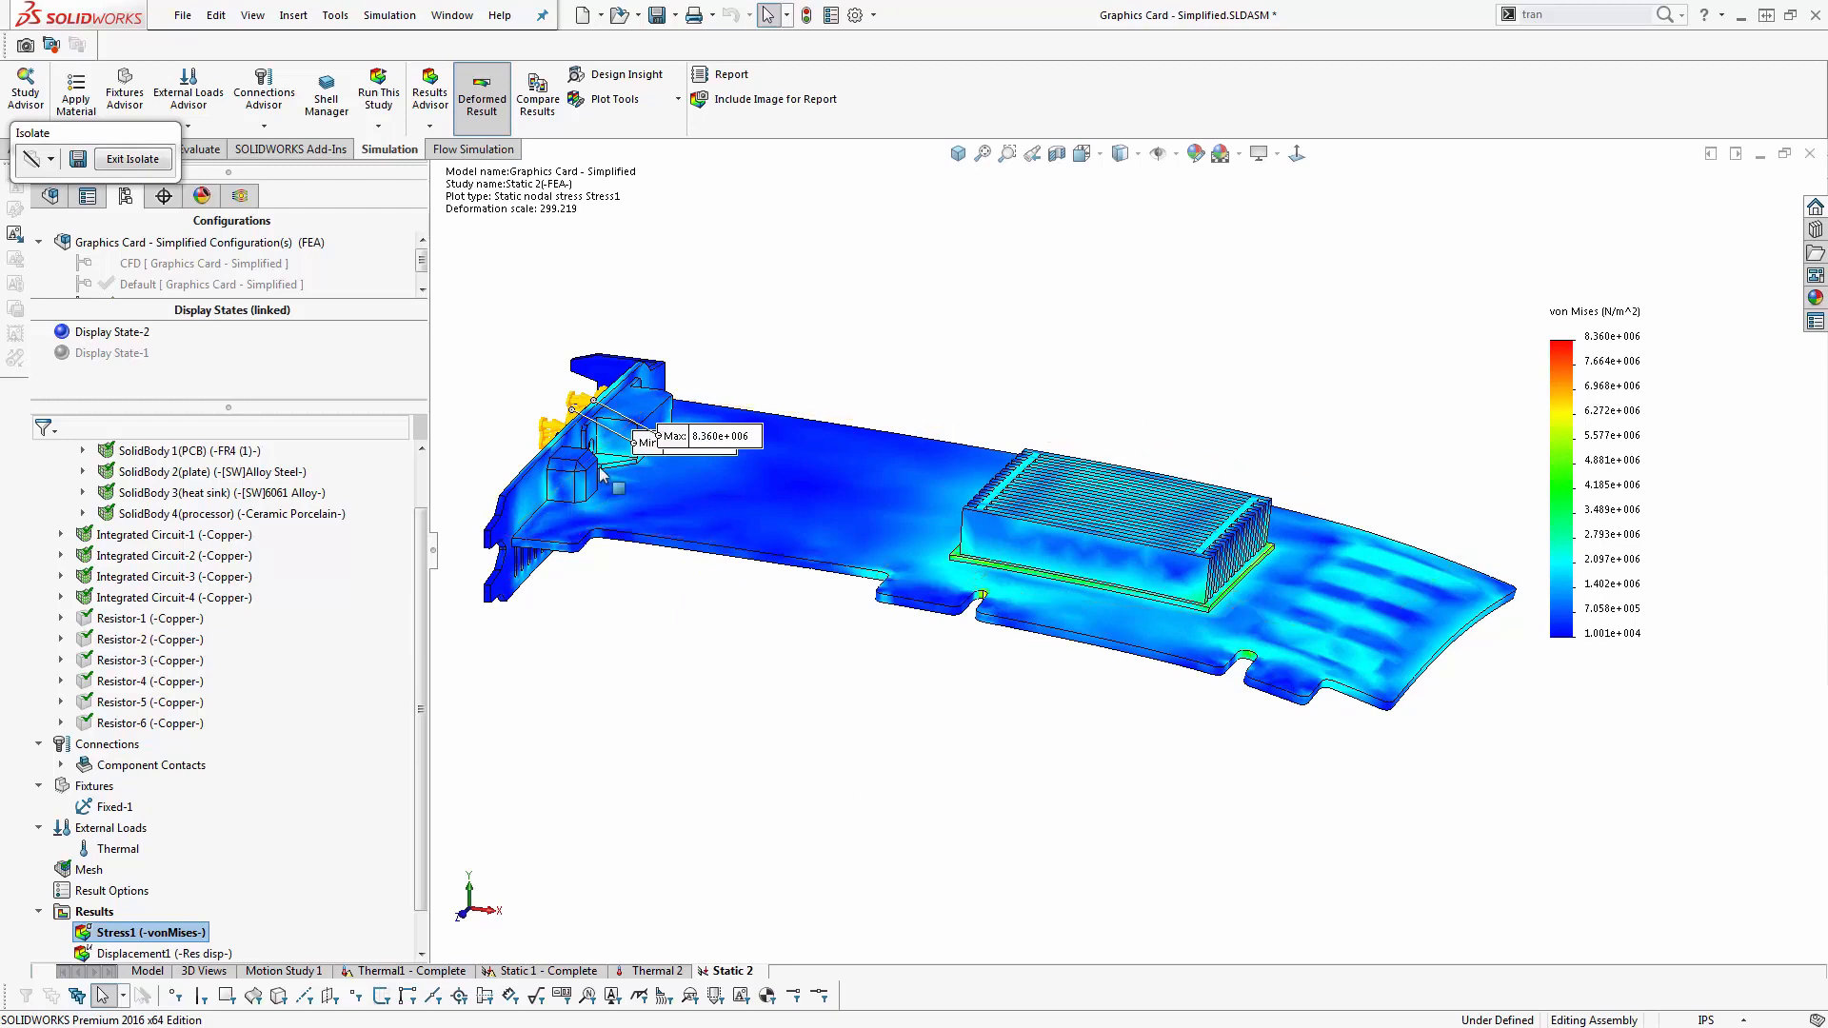
- Exit the isolated view and set the Graphics Card - Simplified component's referenced display state to PCB in the model
click(119, 159)
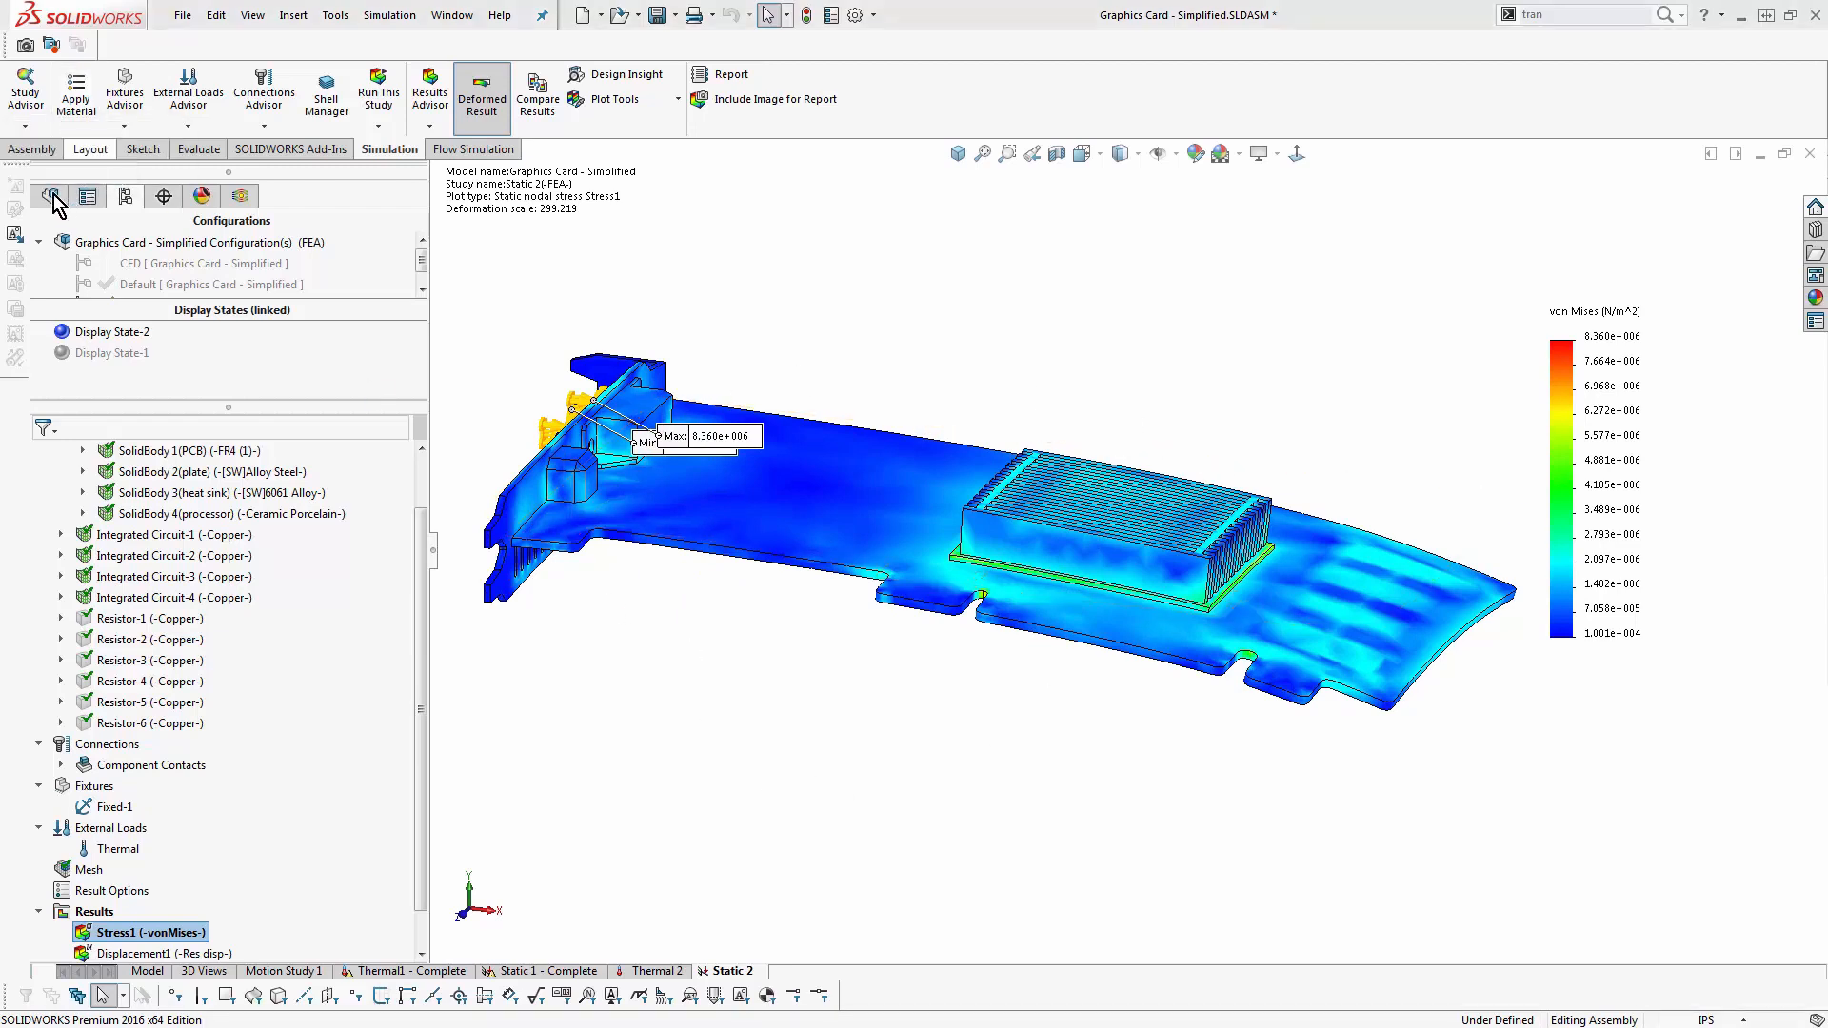
click(146, 970)
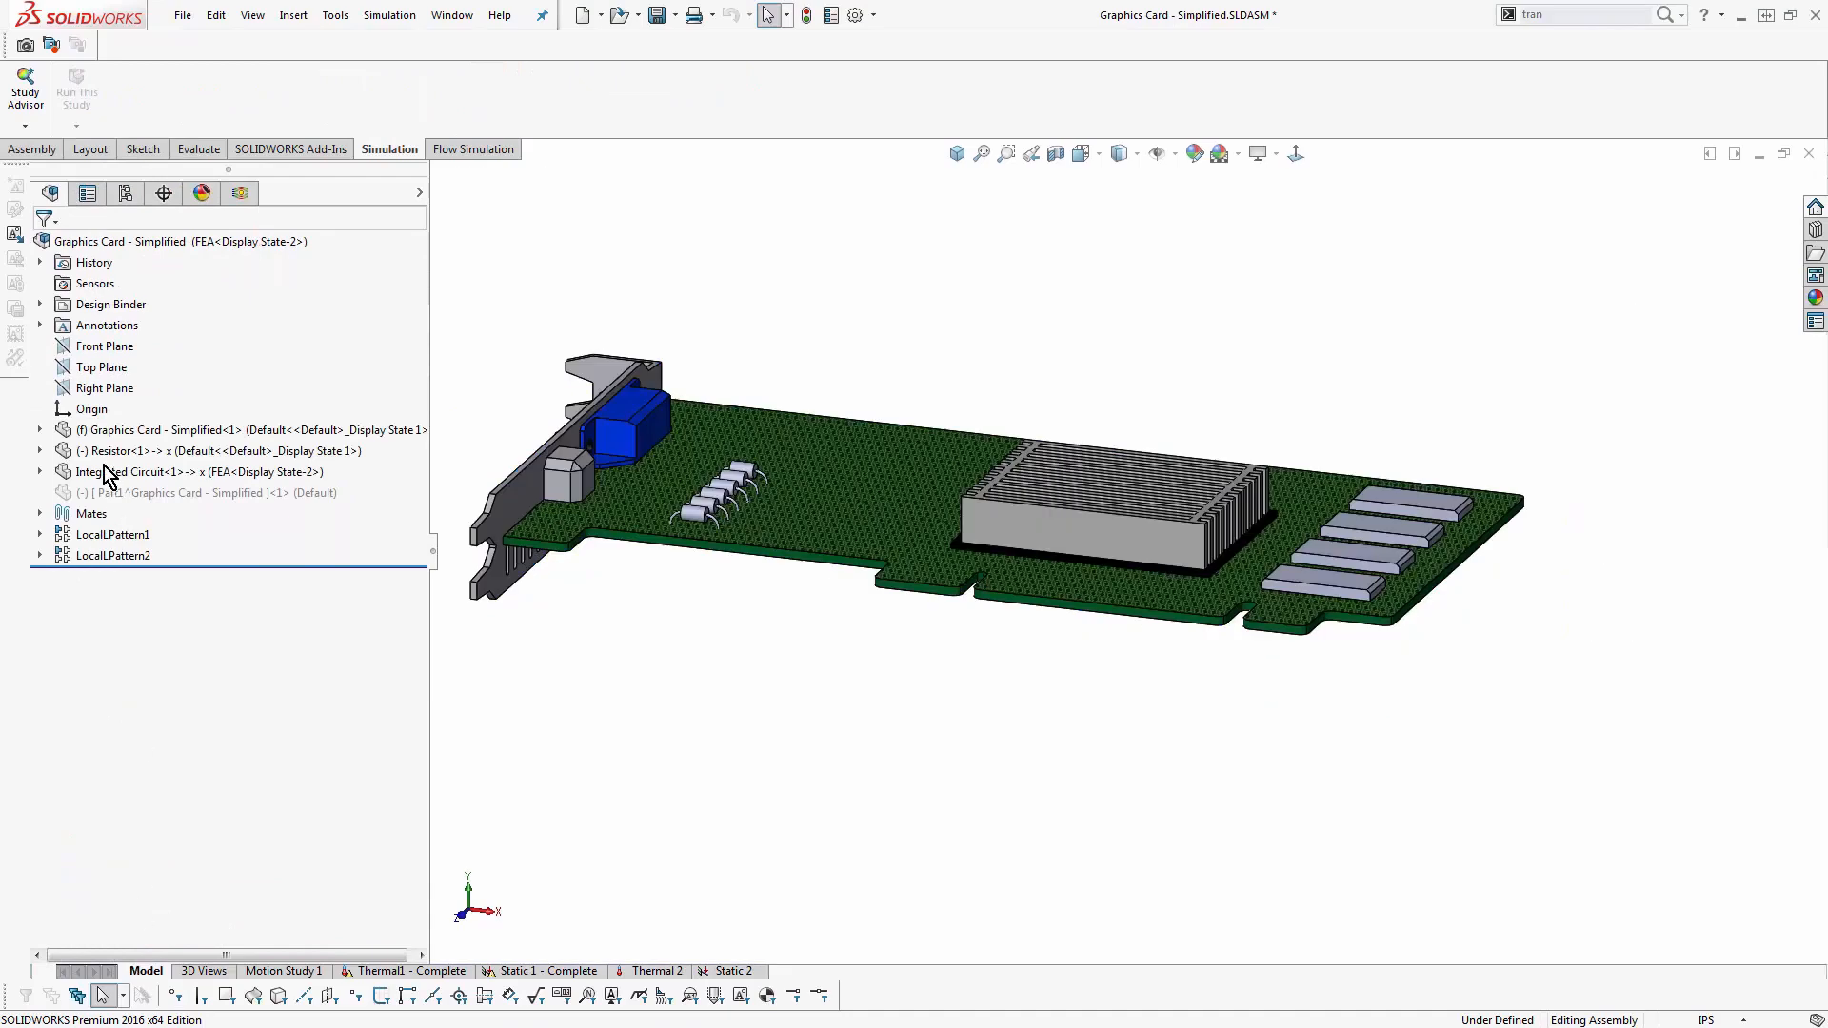
click(114, 433)
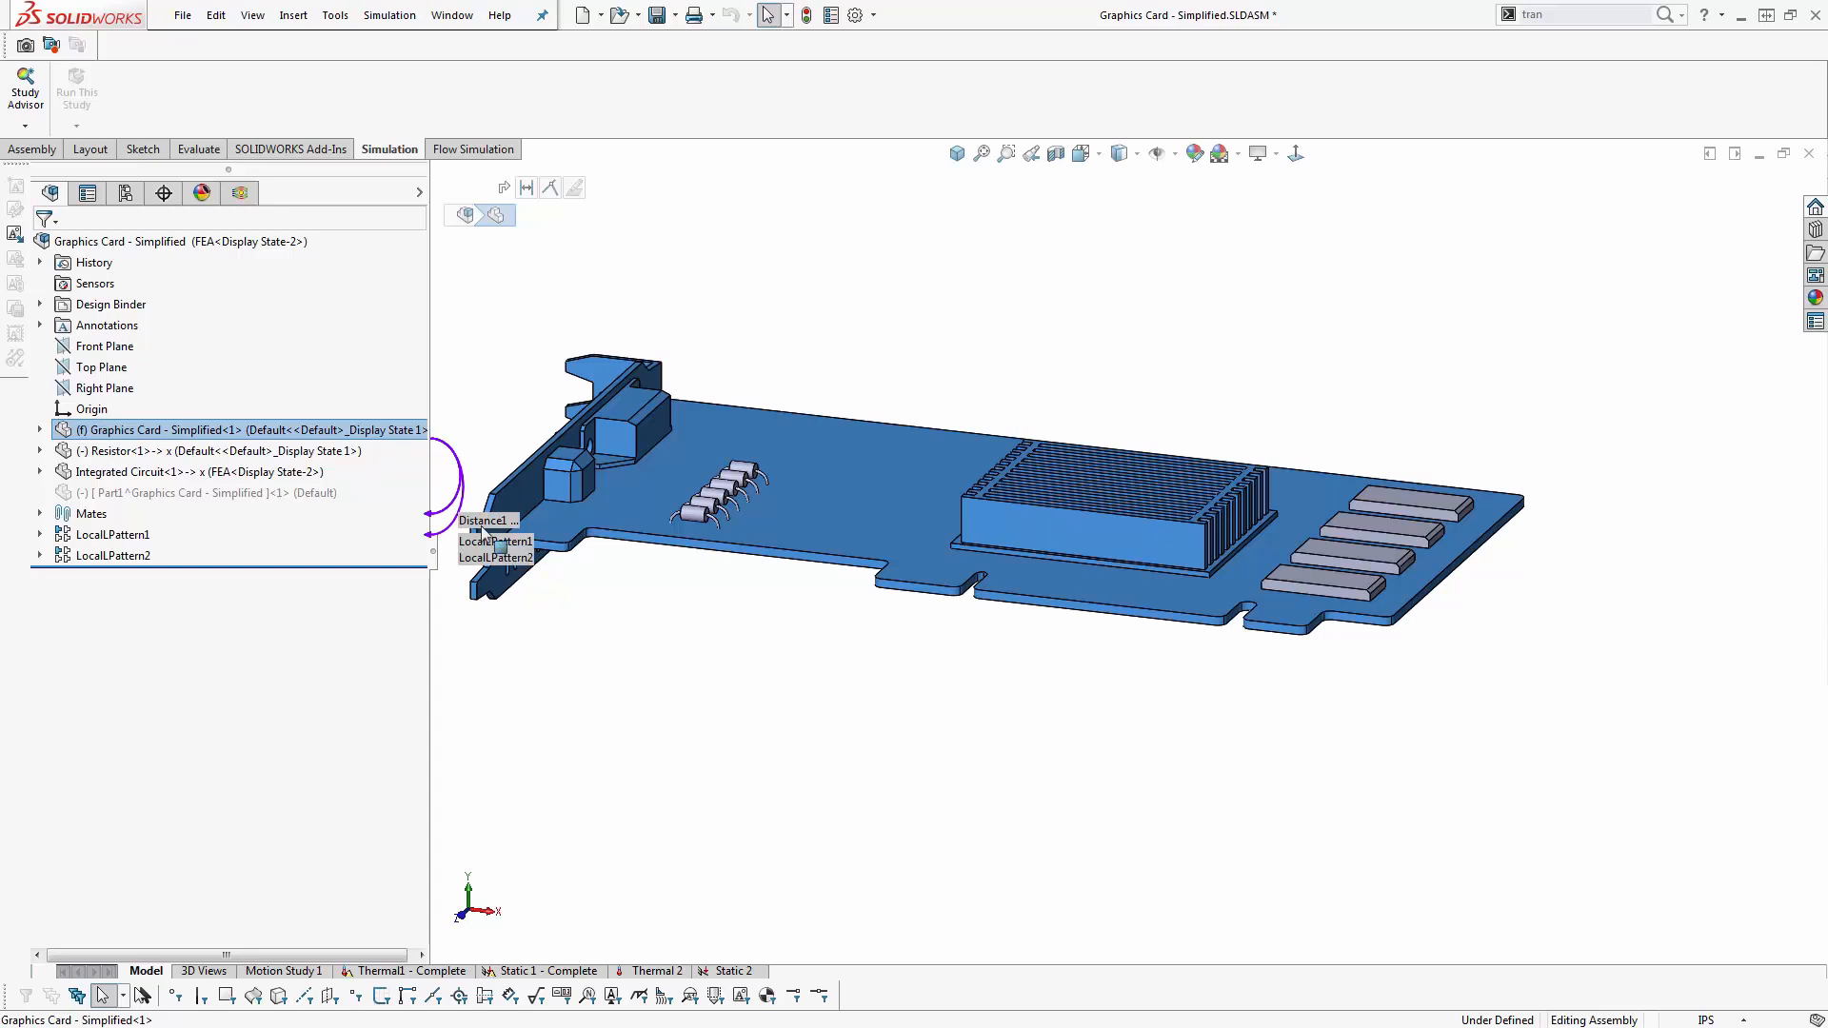
right_click(137, 435)
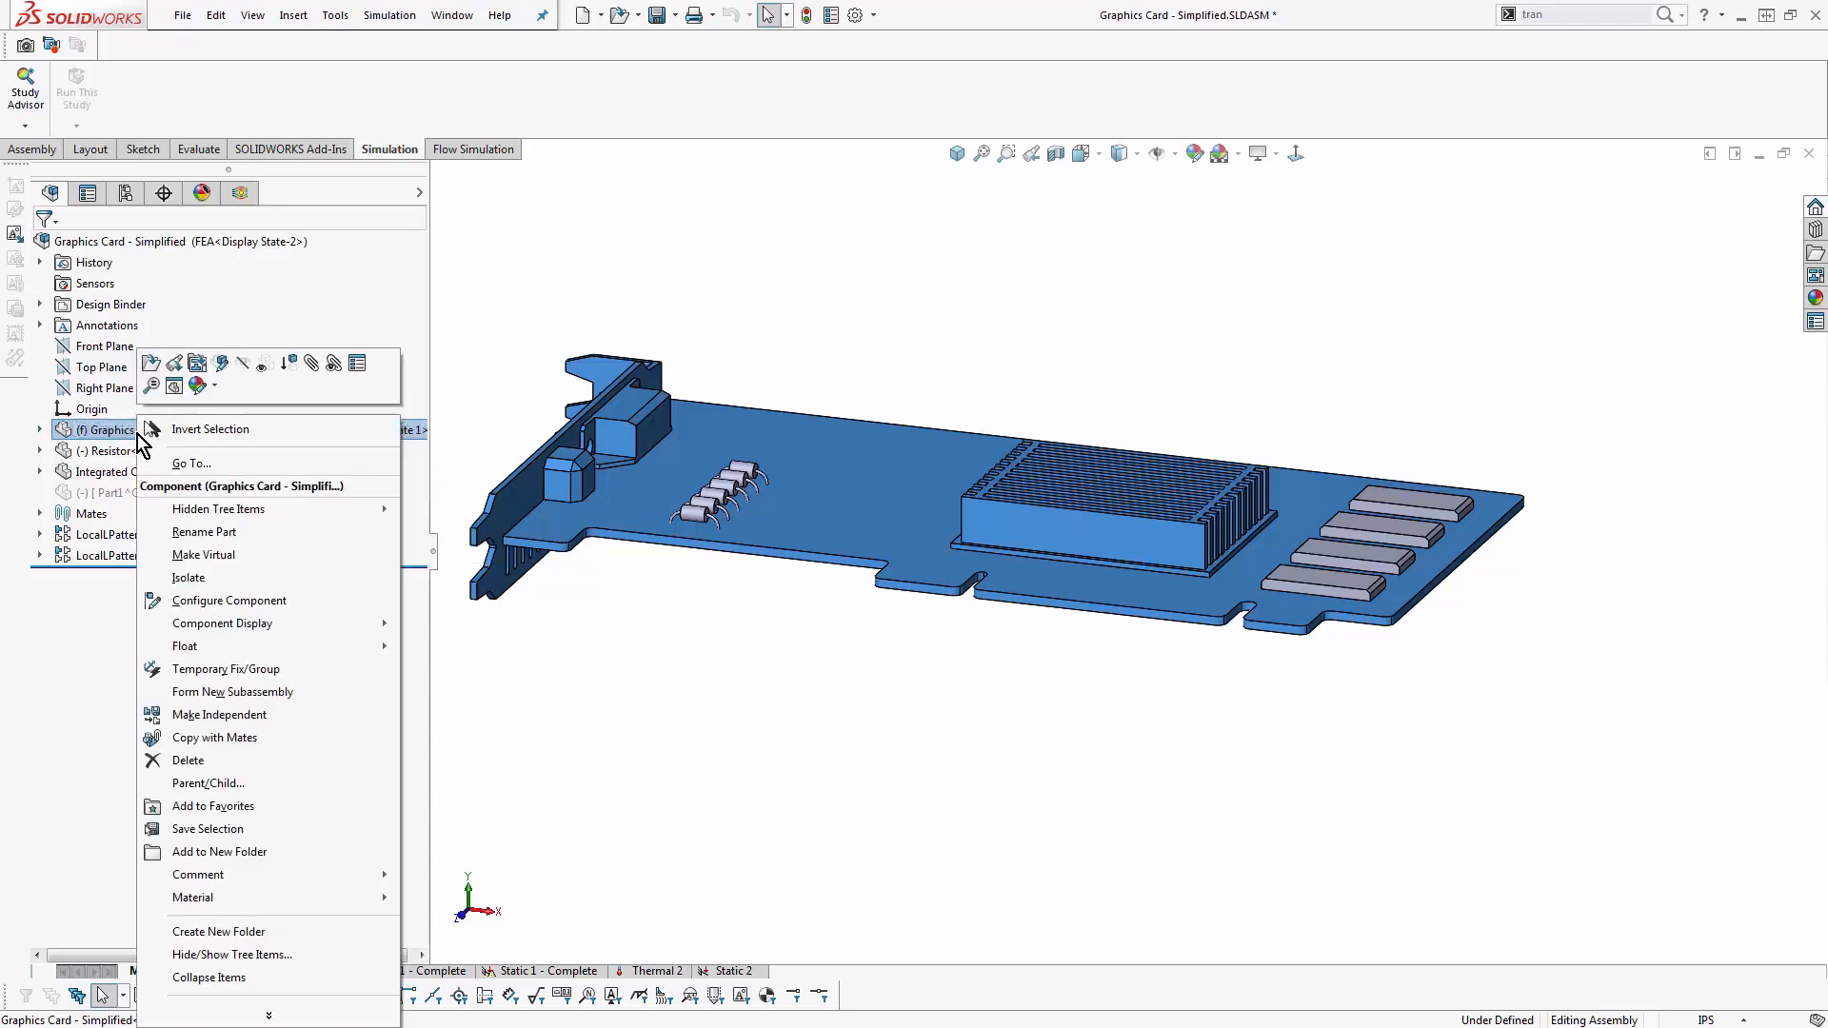
click(360, 376)
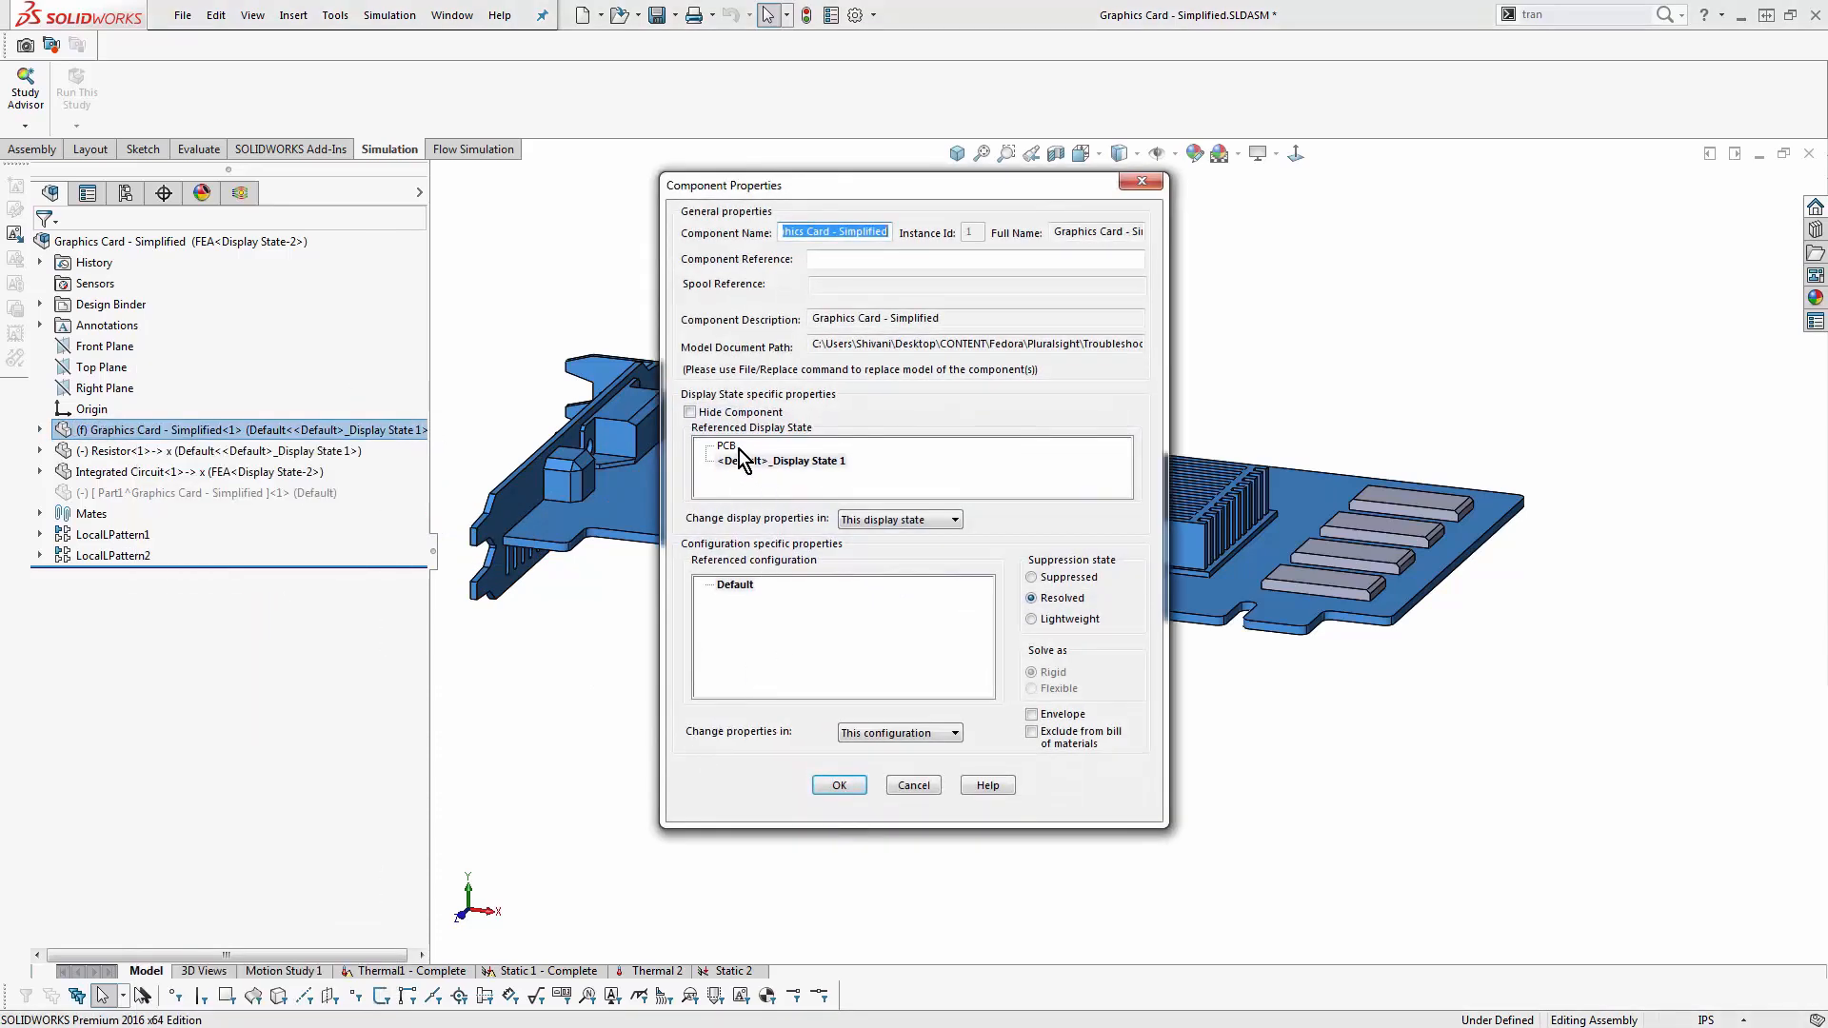
click(733, 446)
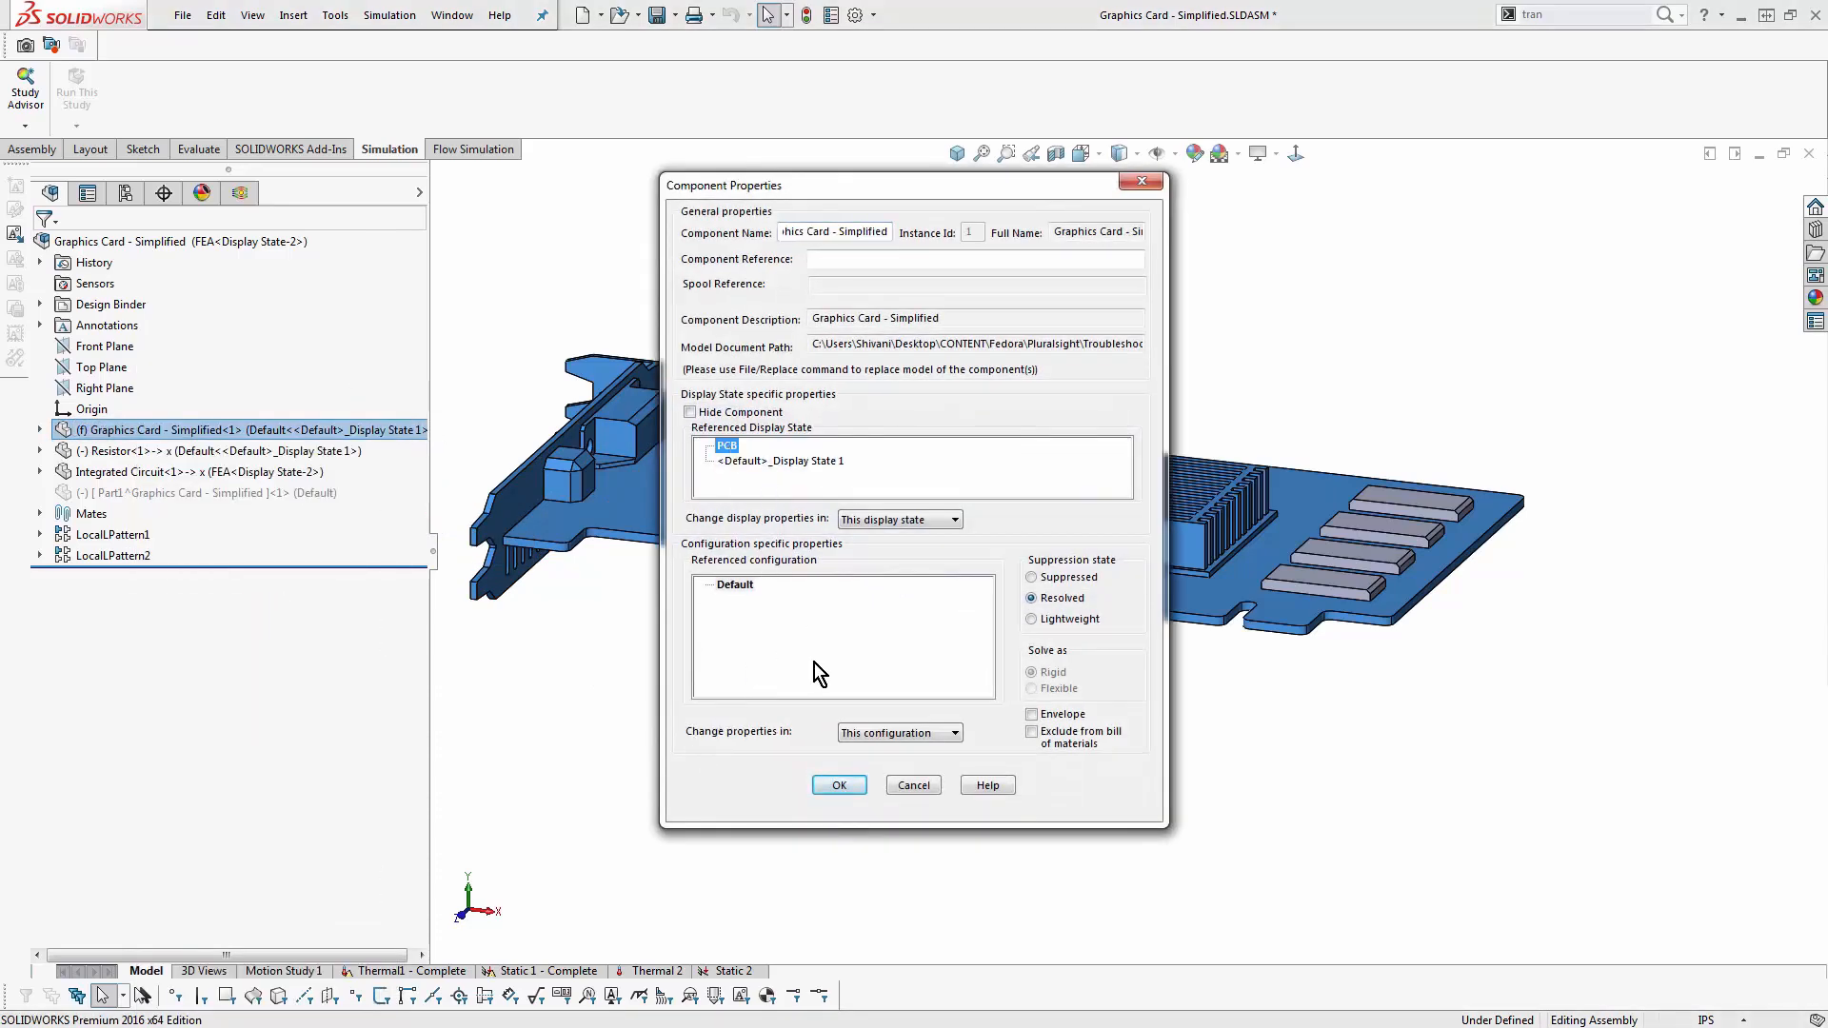
click(841, 786)
click(843, 786)
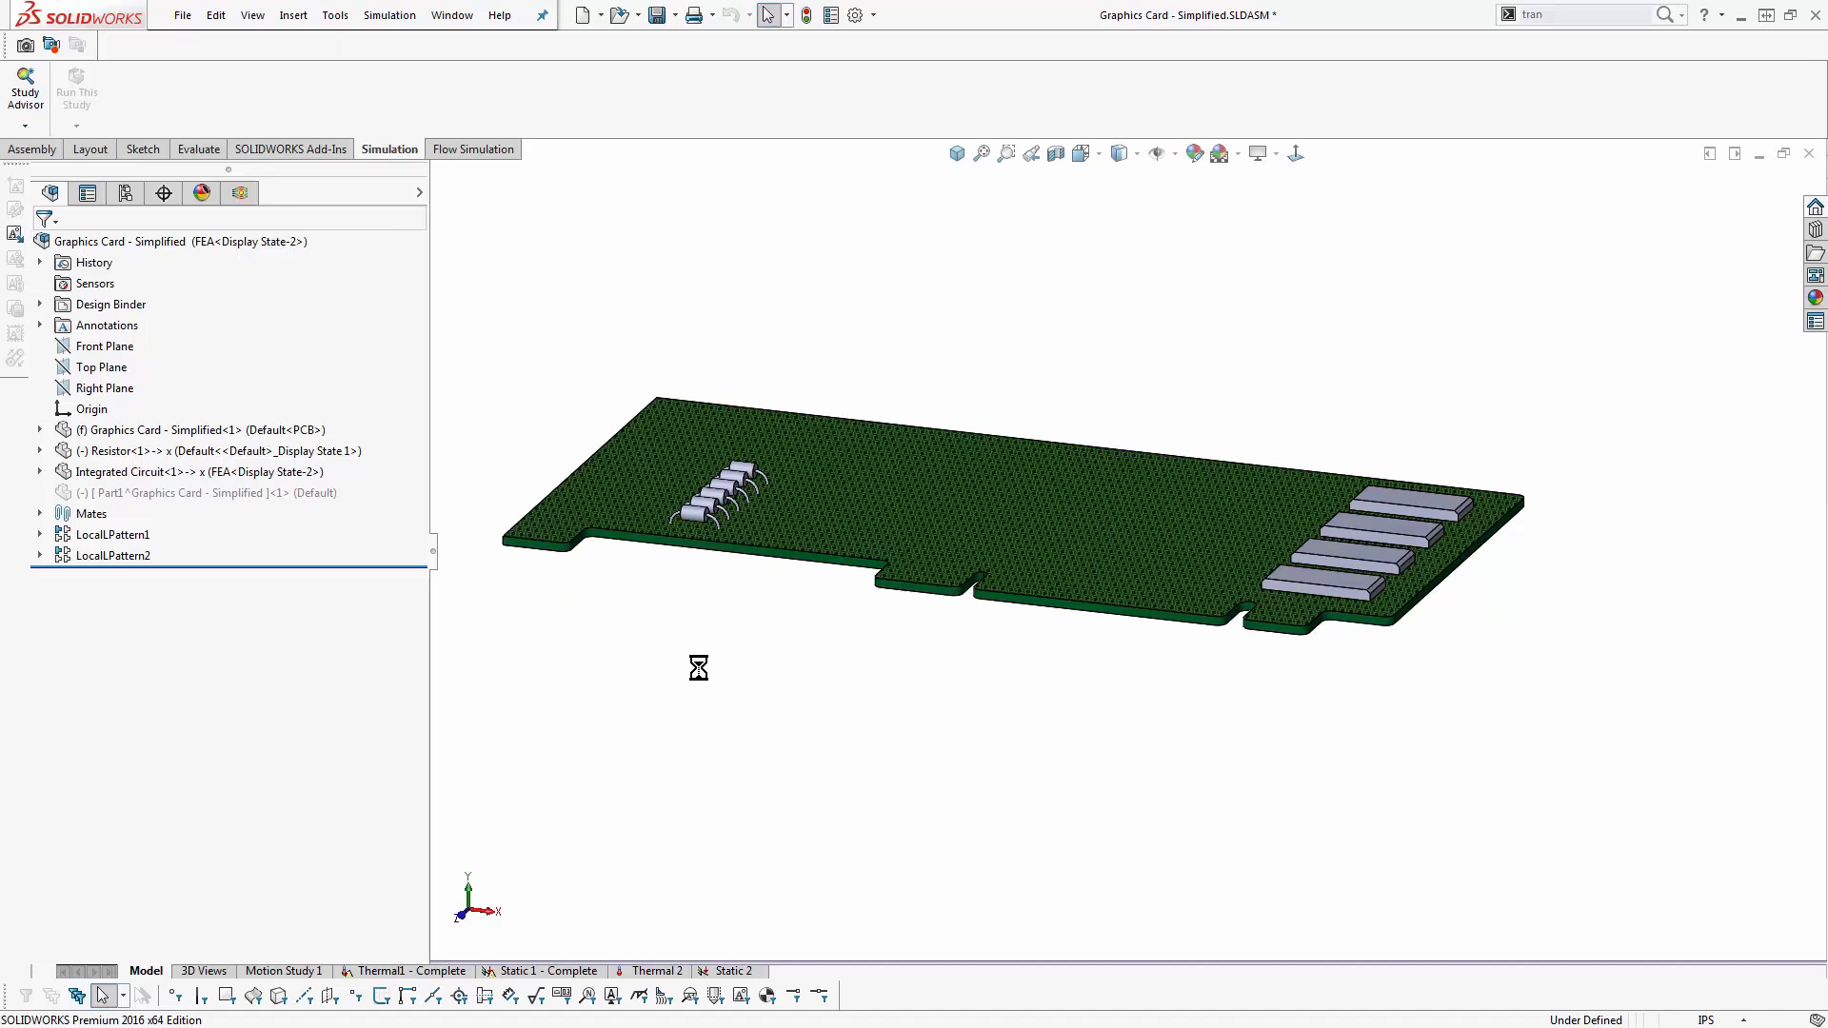
- Show the von Mises stress plot of the Static 2 study and isolate the Graphics Card - Simplified part
click(729, 972)
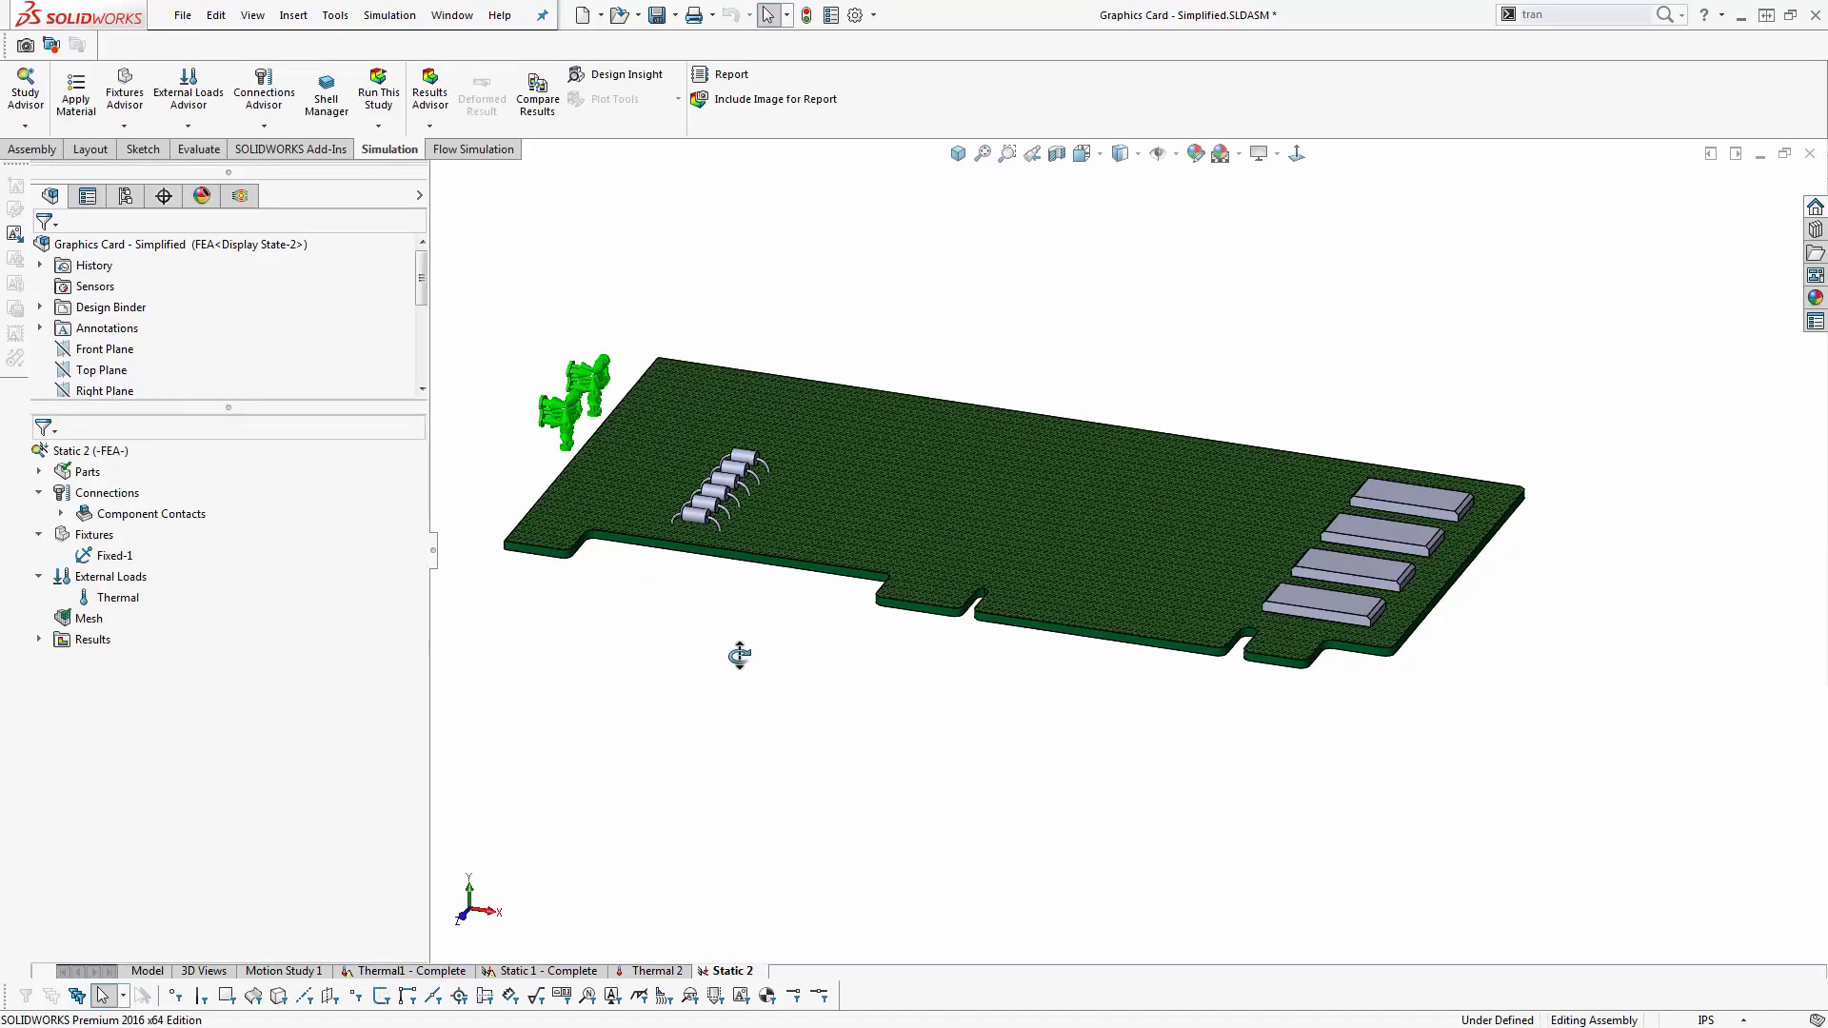
click(39, 640)
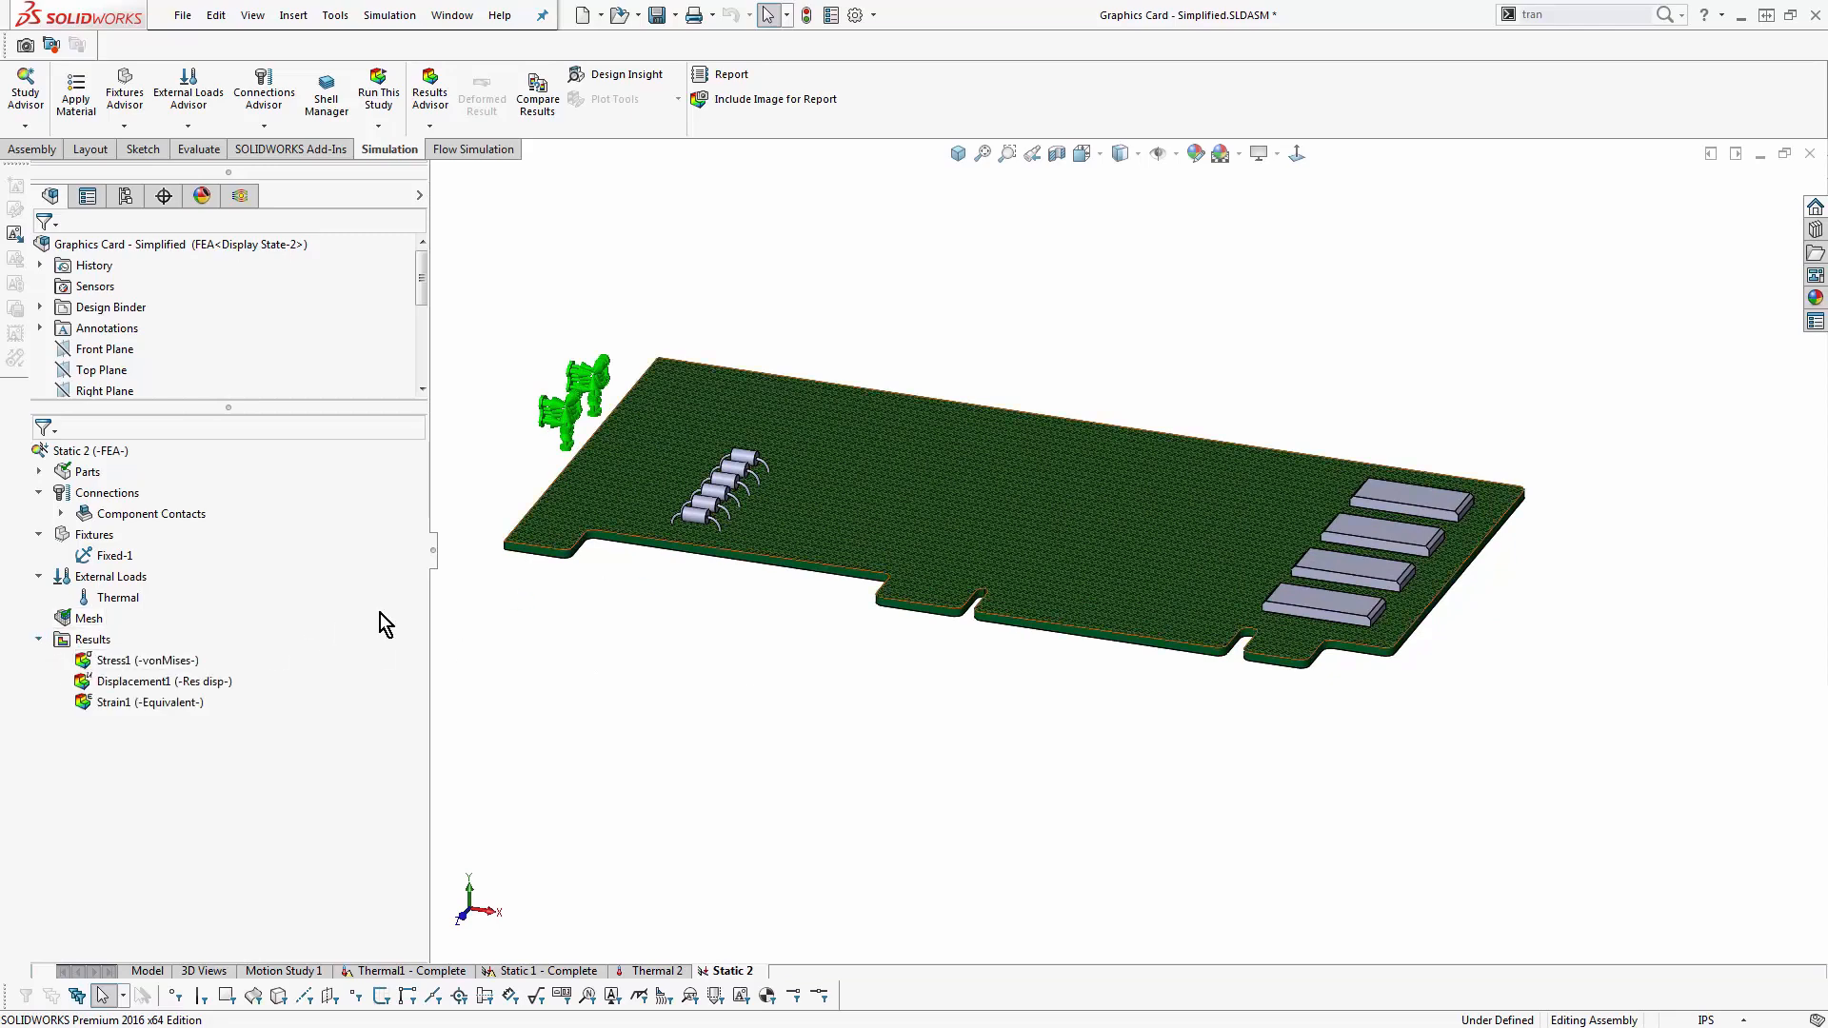
double_click(143, 660)
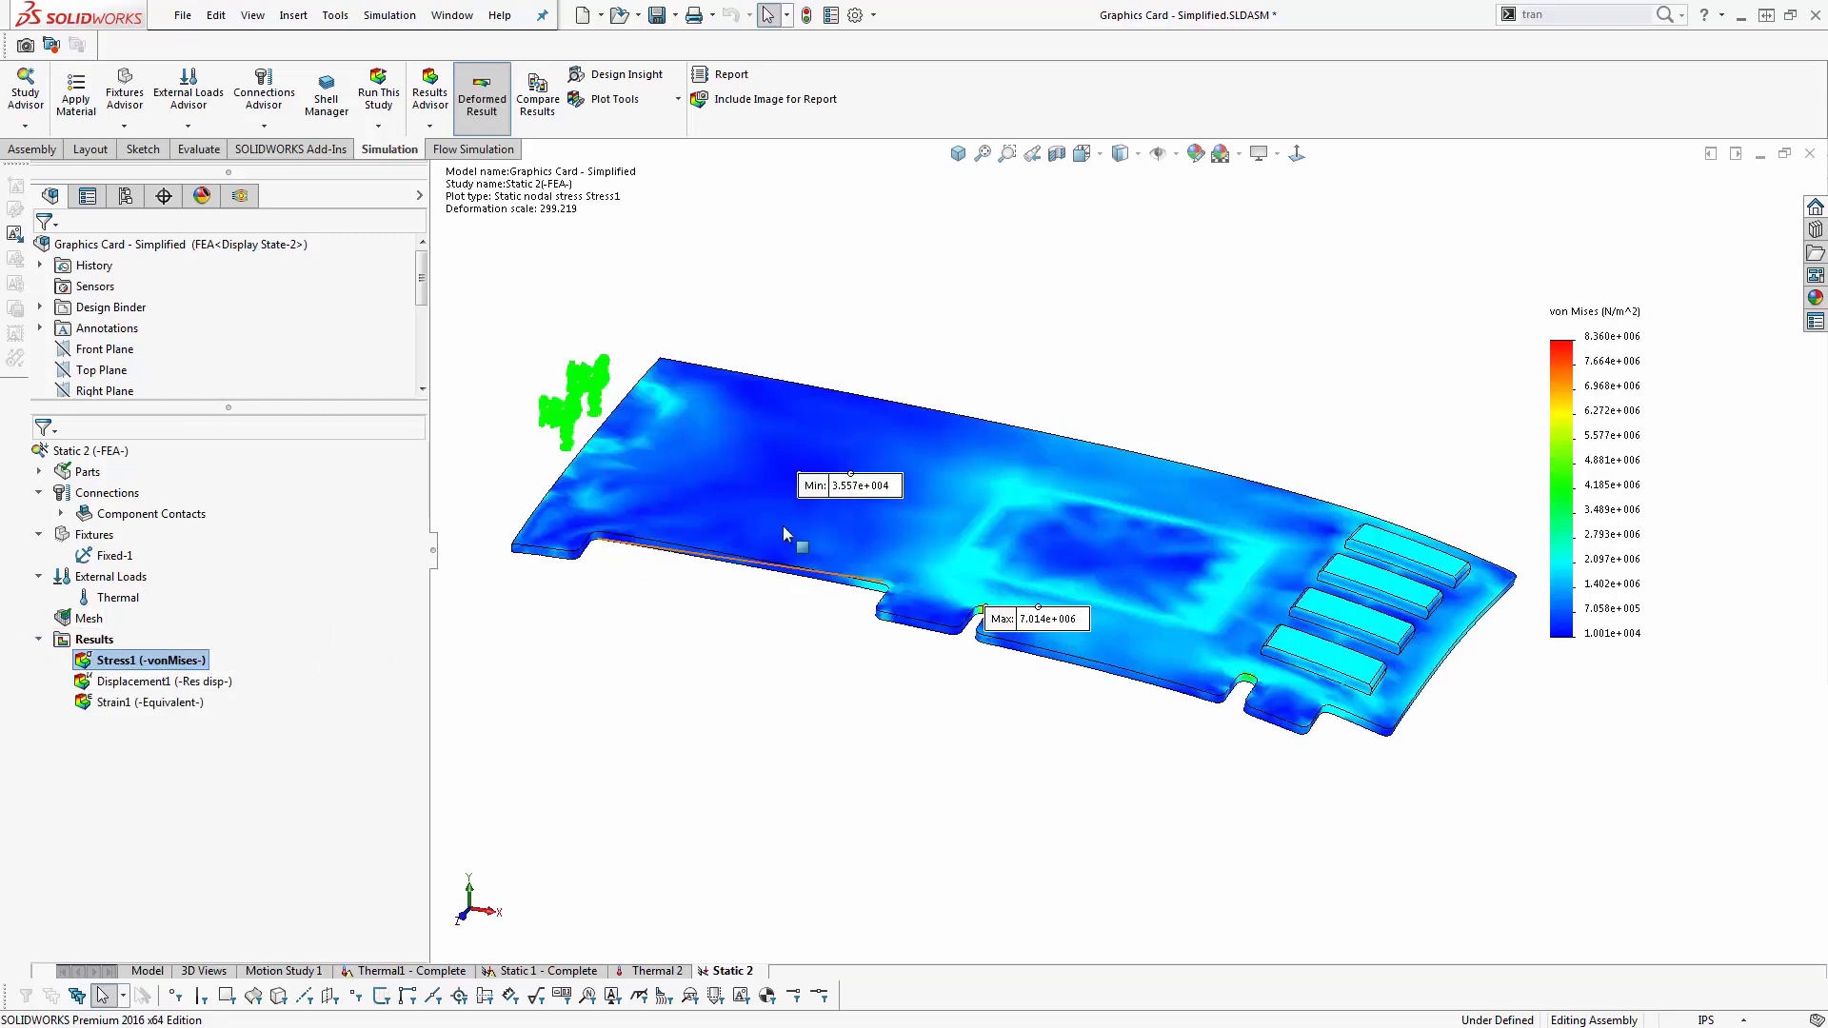
right_click(746, 493)
click(791, 452)
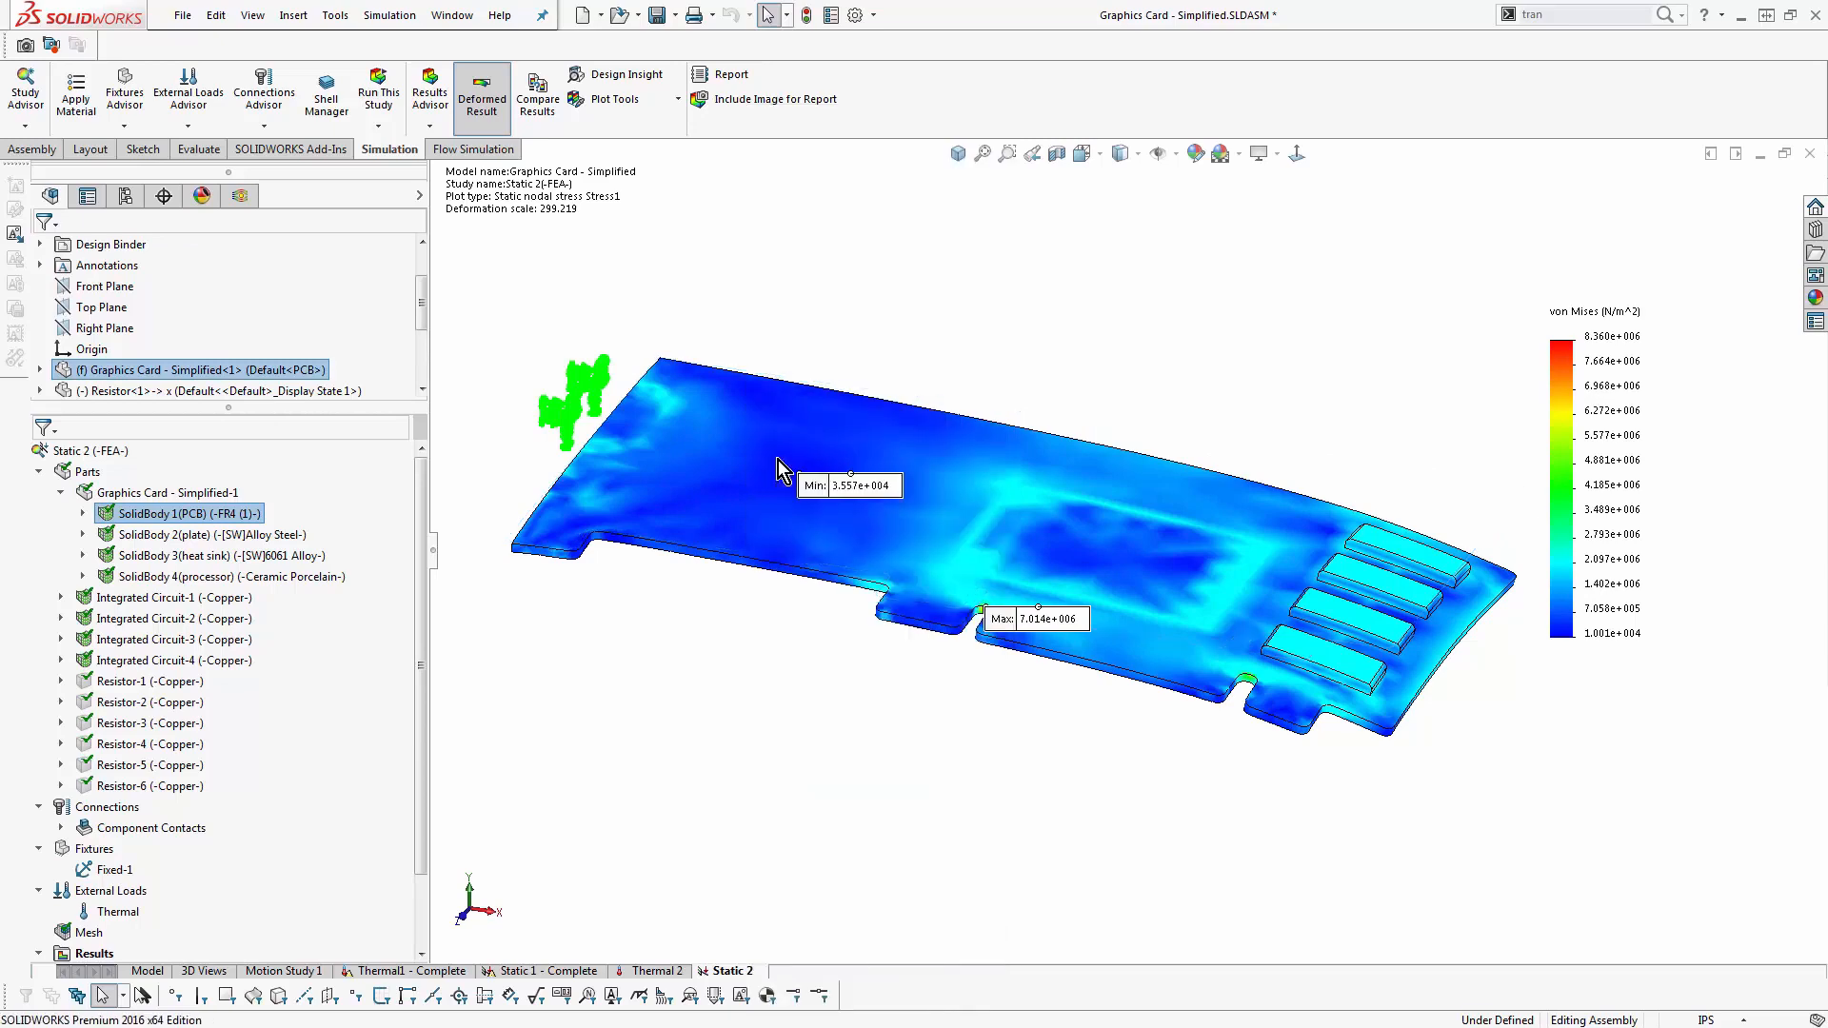
- Limit the von Mises plot's min/max range to the shown parts only and inspect the stresses on the board
right_click(197, 935)
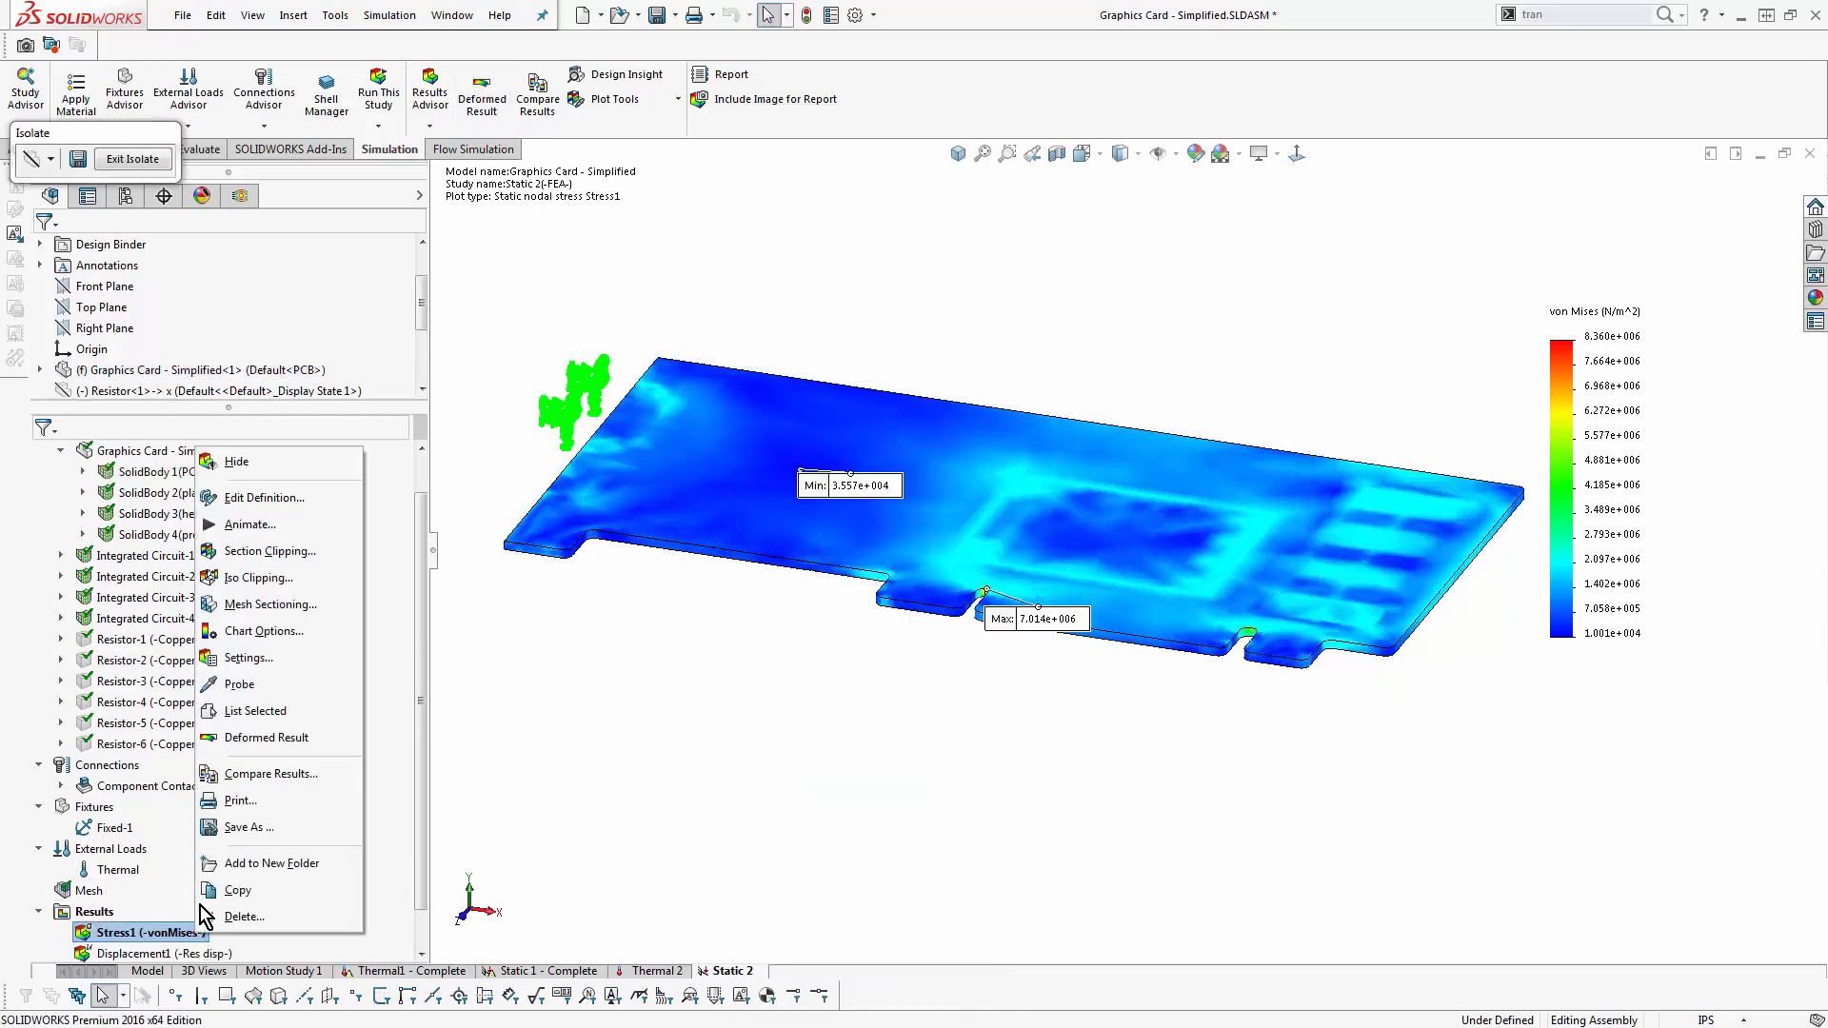
click(282, 499)
click(149, 283)
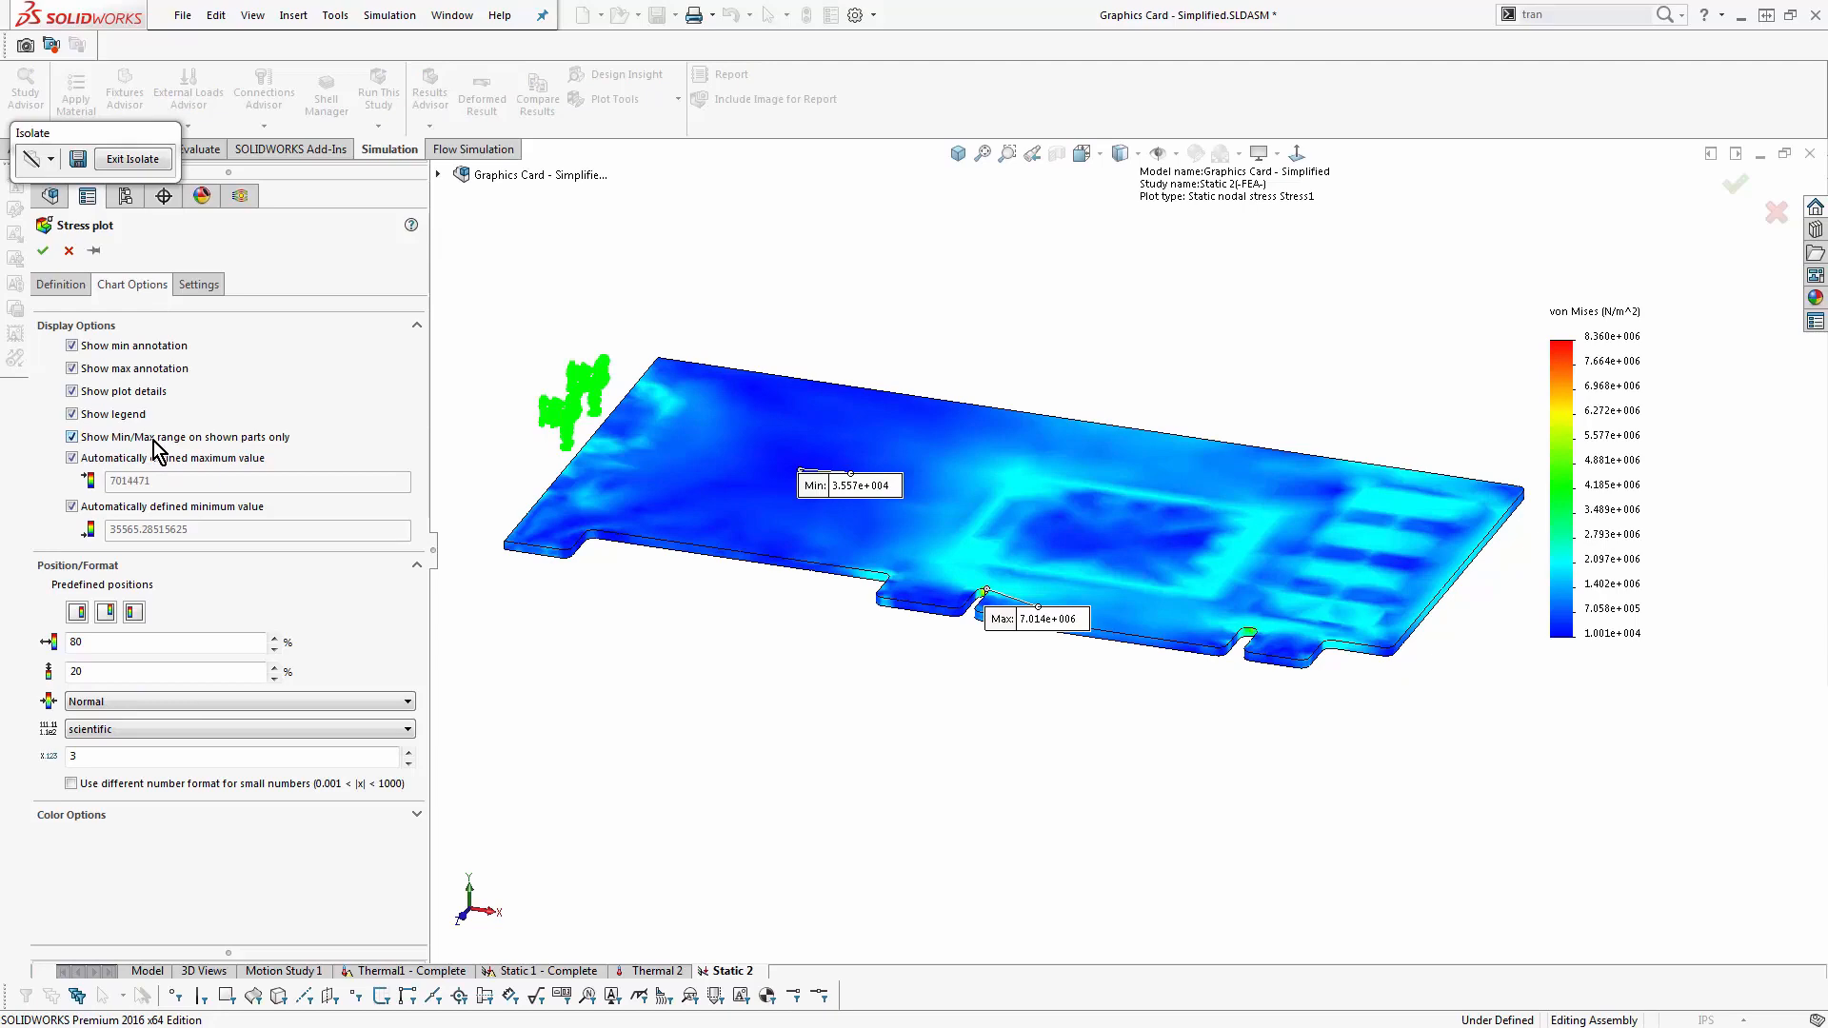
click(43, 251)
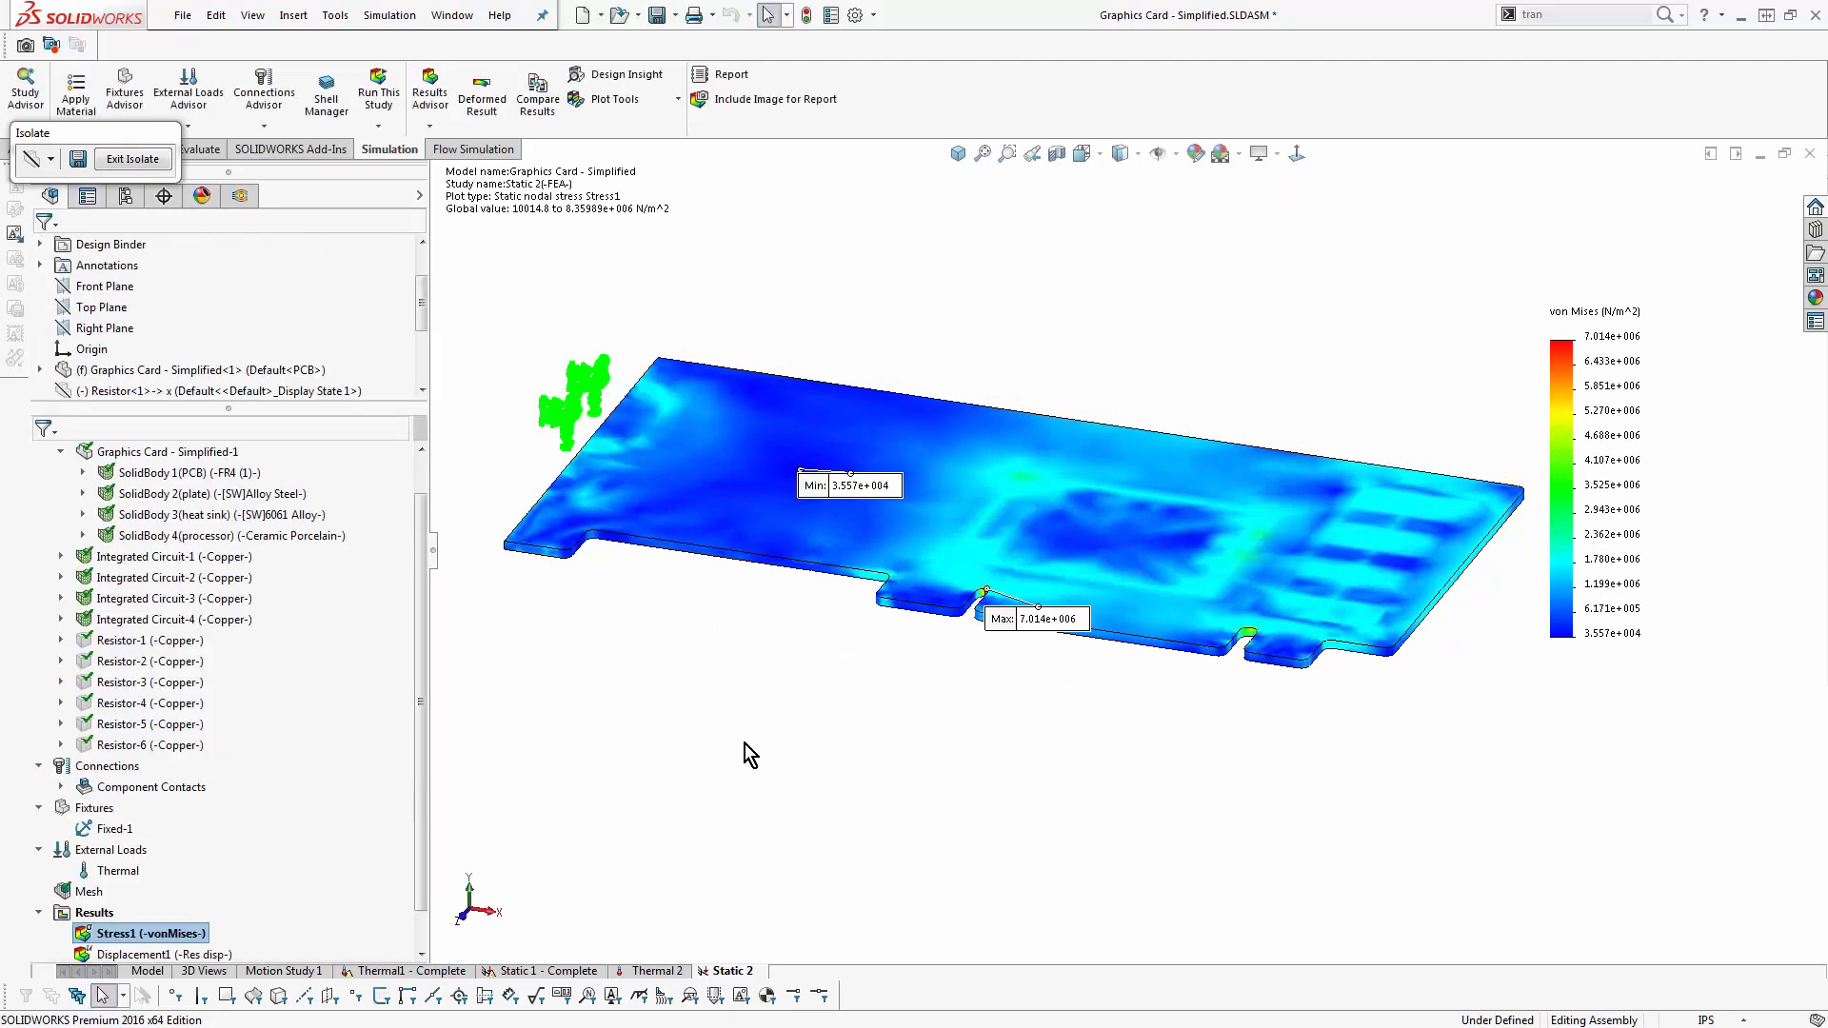
scroll(1299, 505, down, 4)
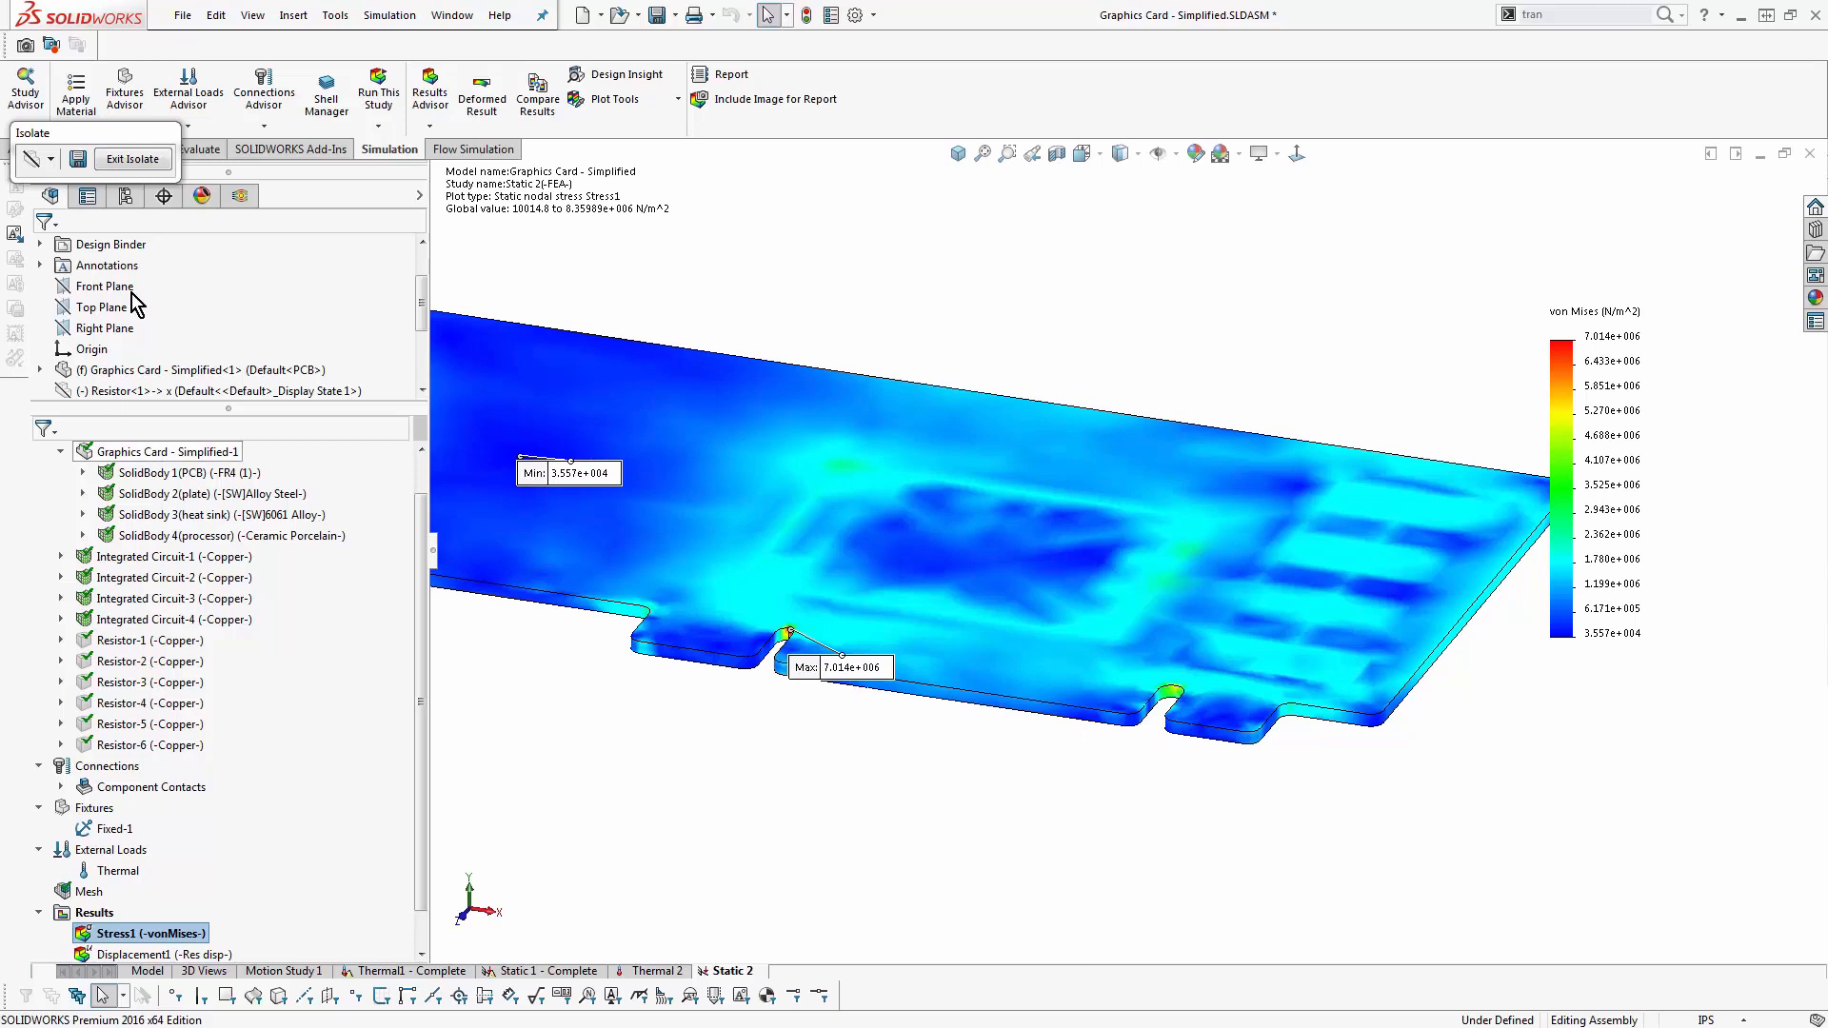
- Exit the isolated view and review the default units in the Simulation options
click(132, 159)
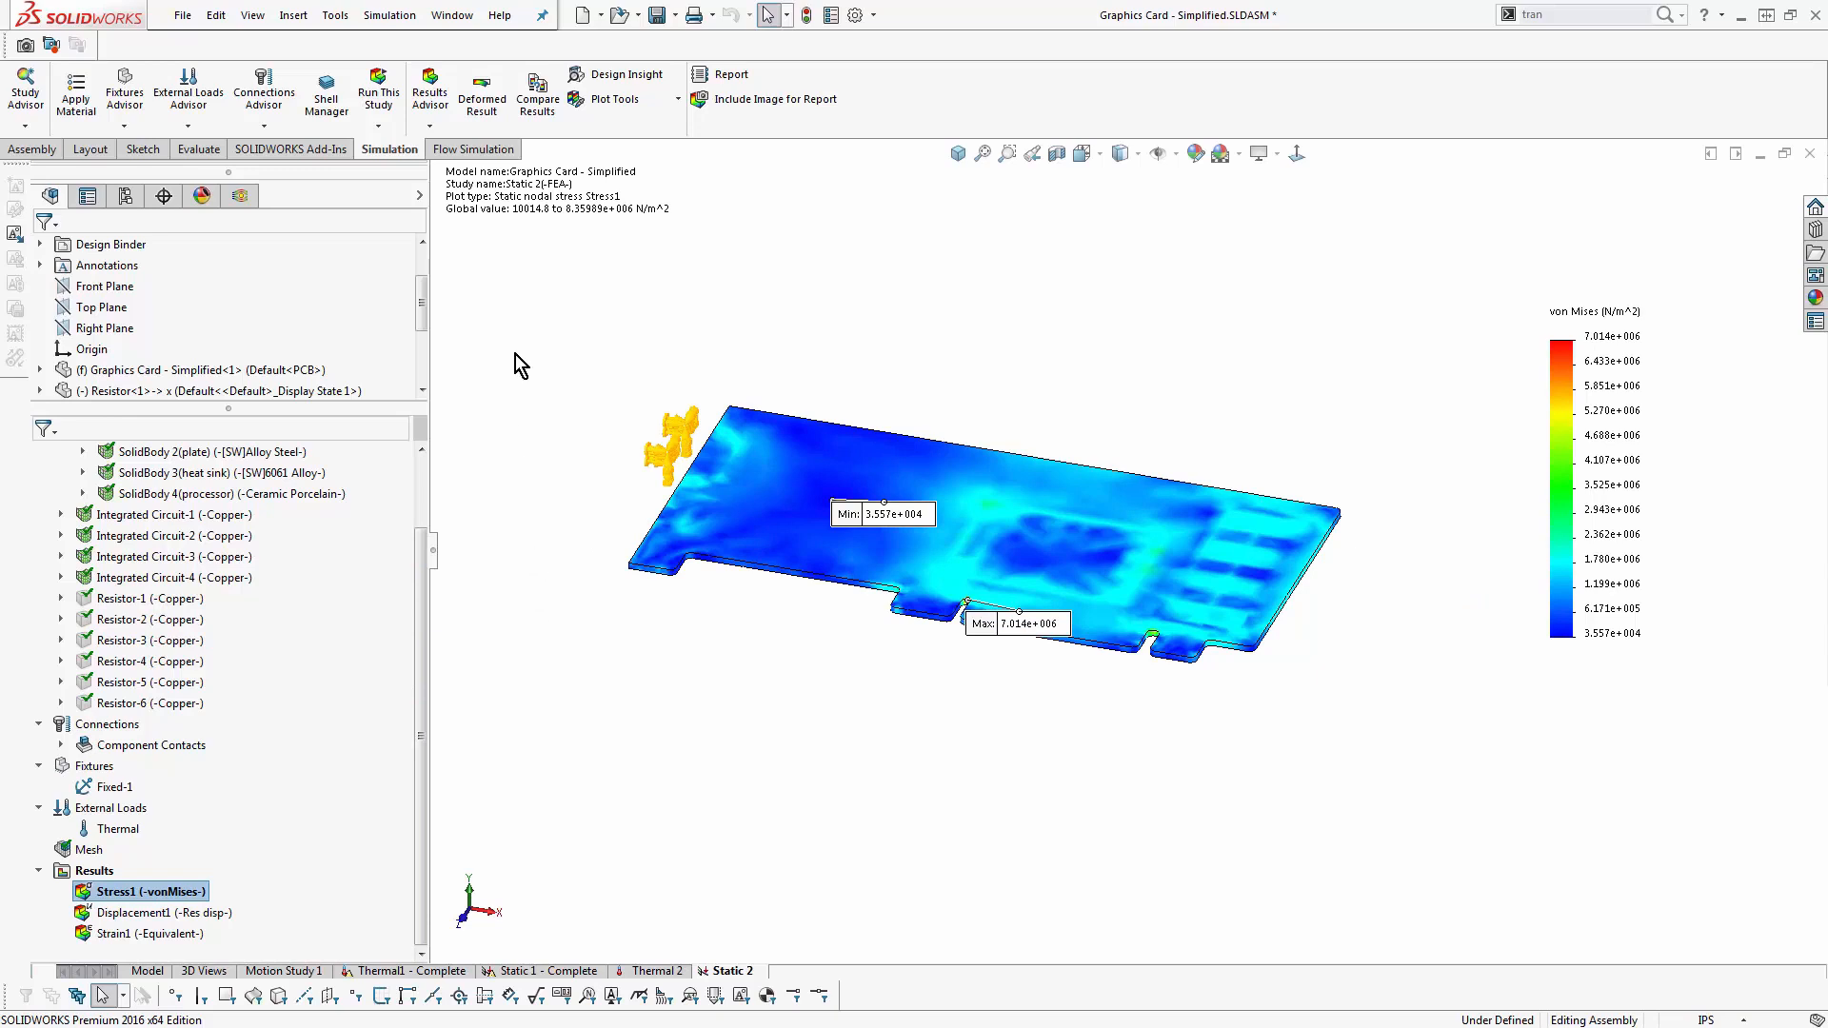
click(392, 16)
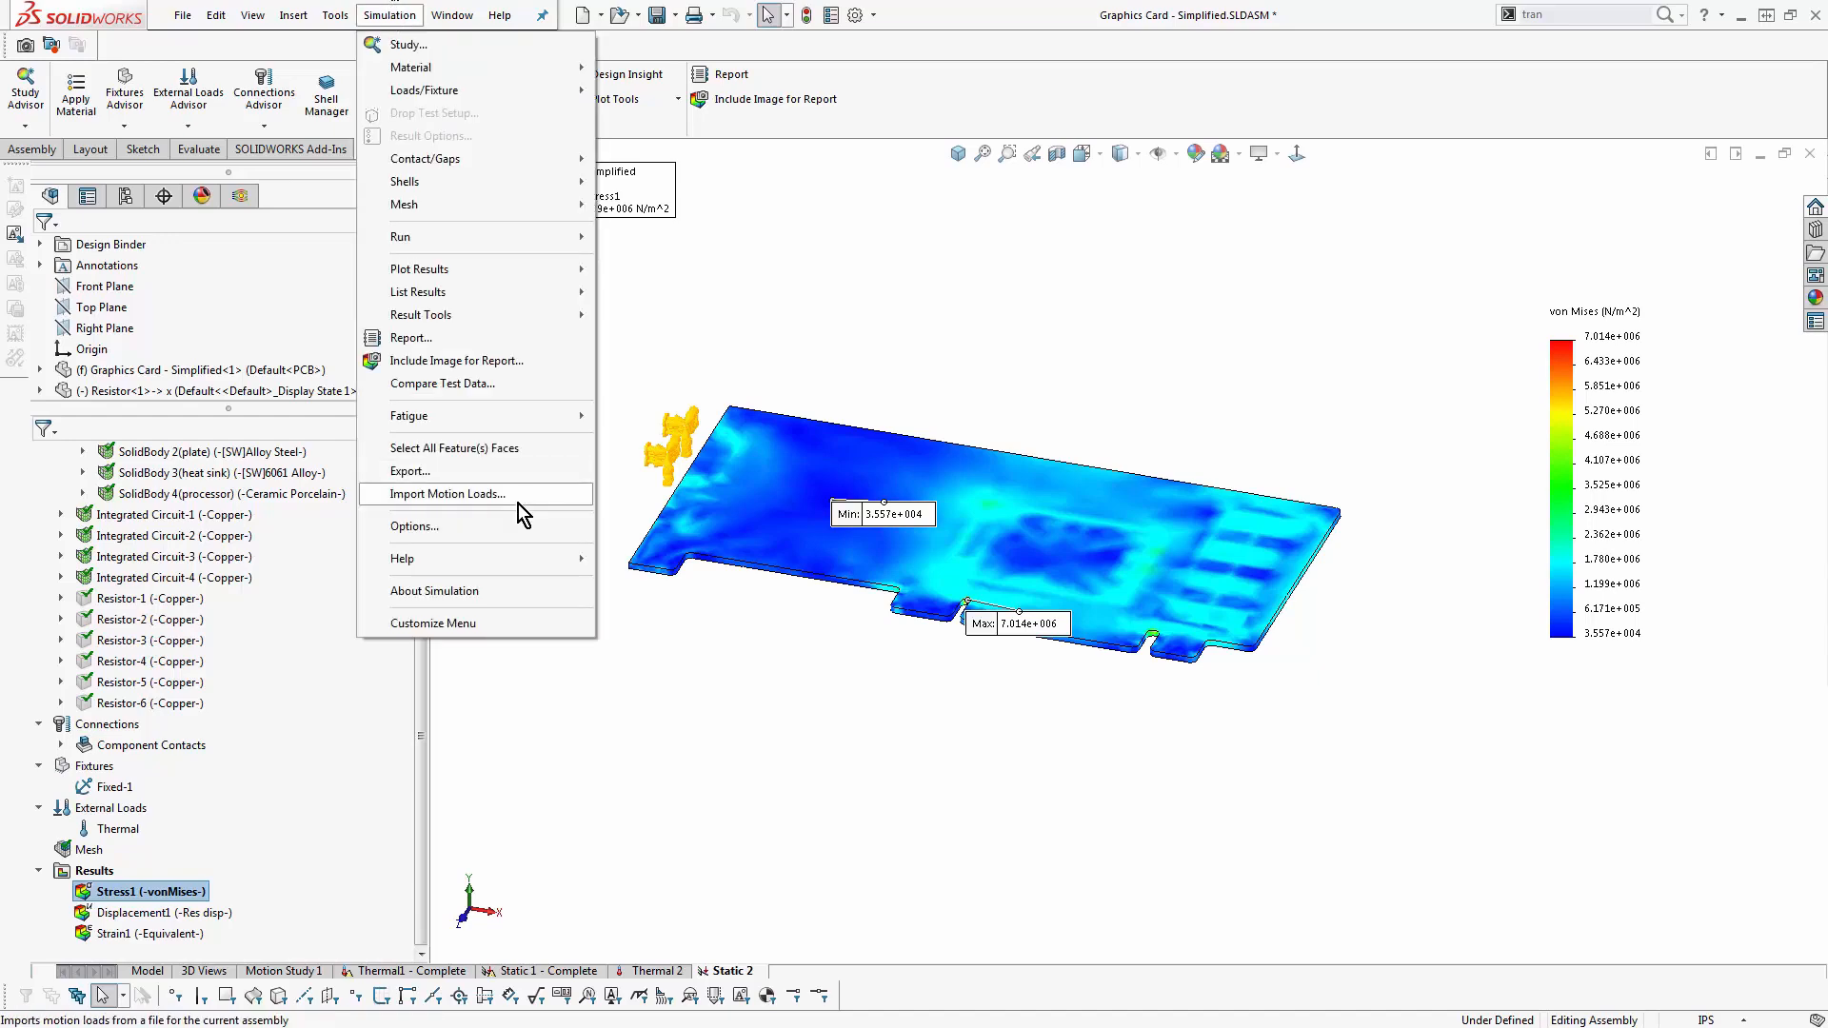
click(505, 527)
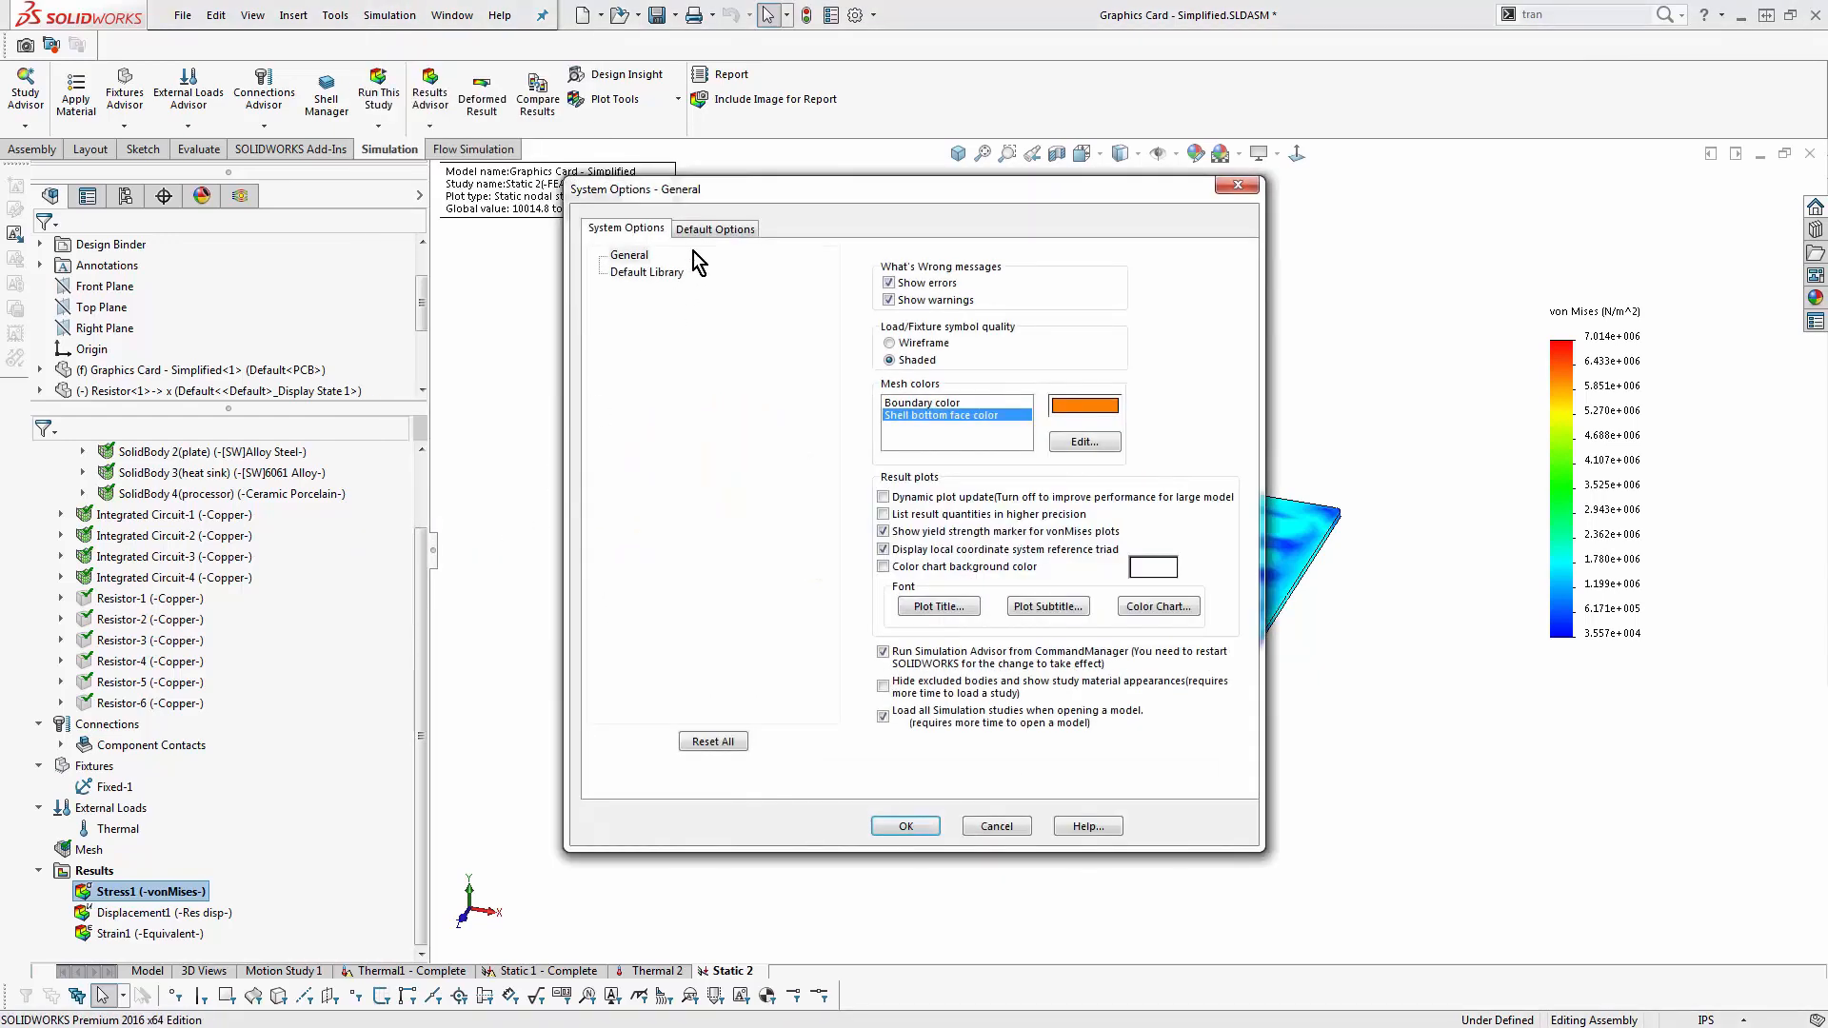
click(686, 230)
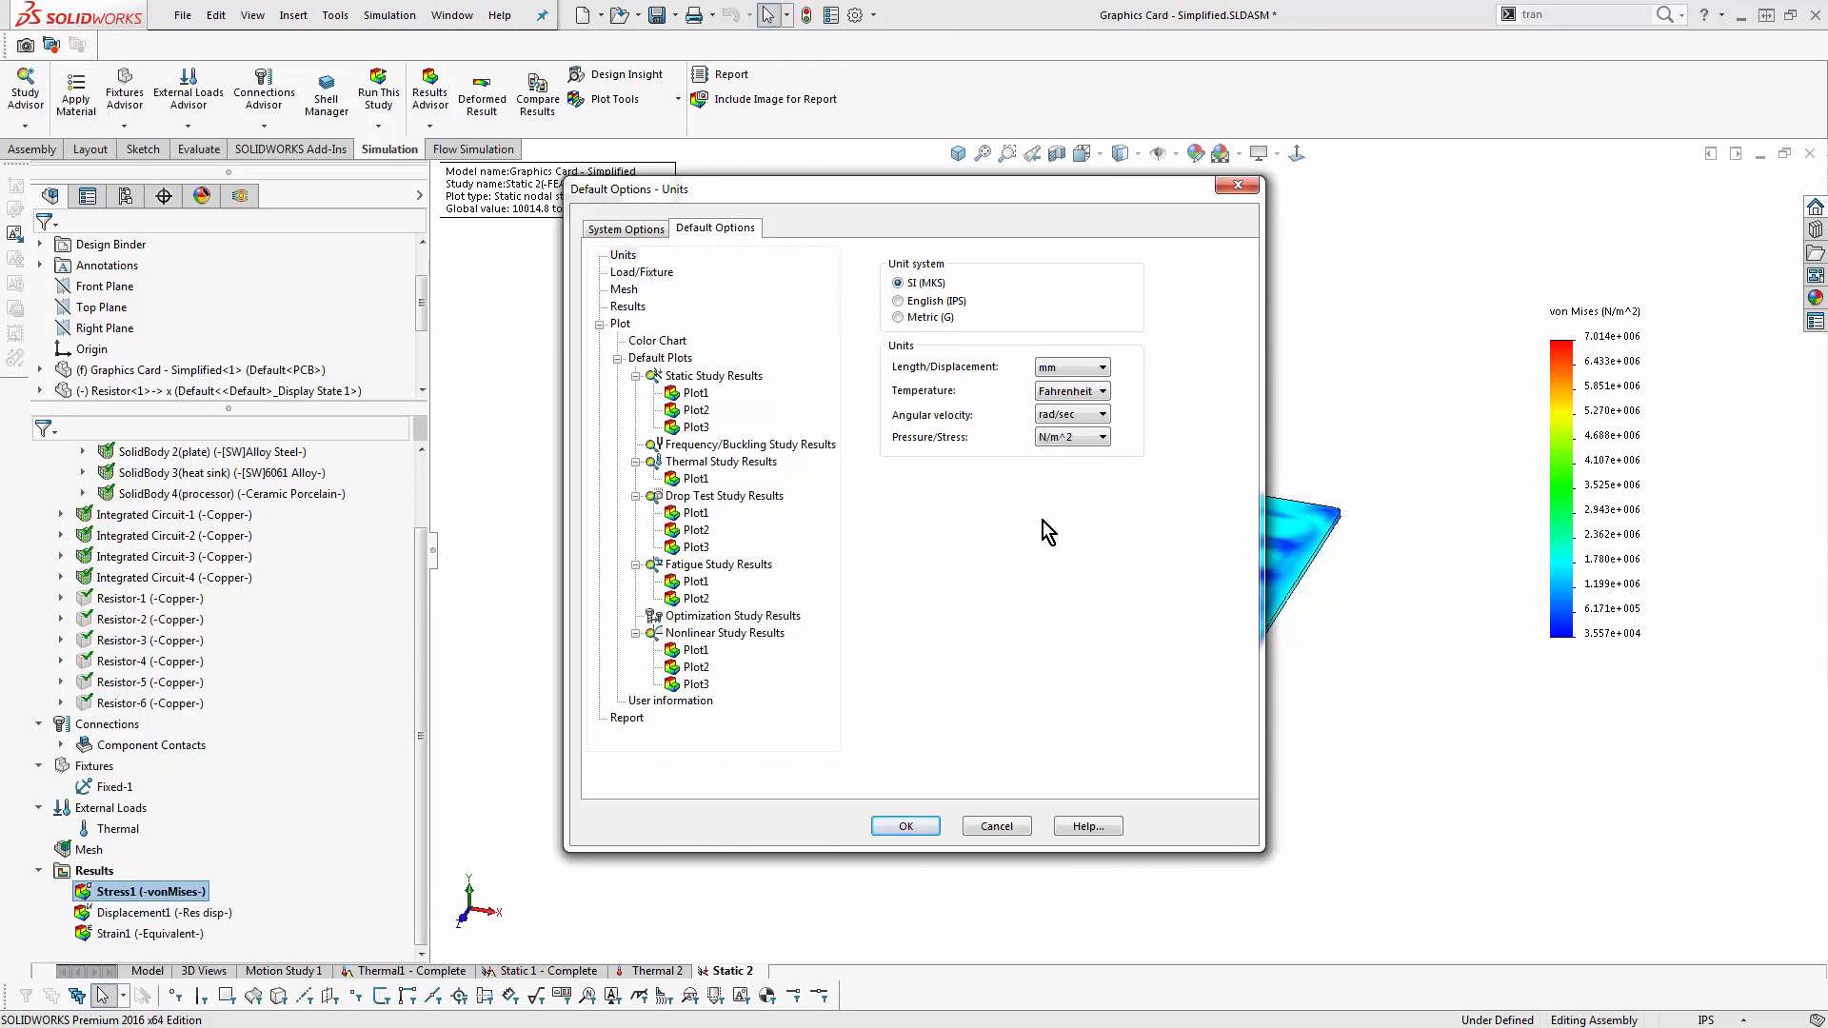
key(Return)
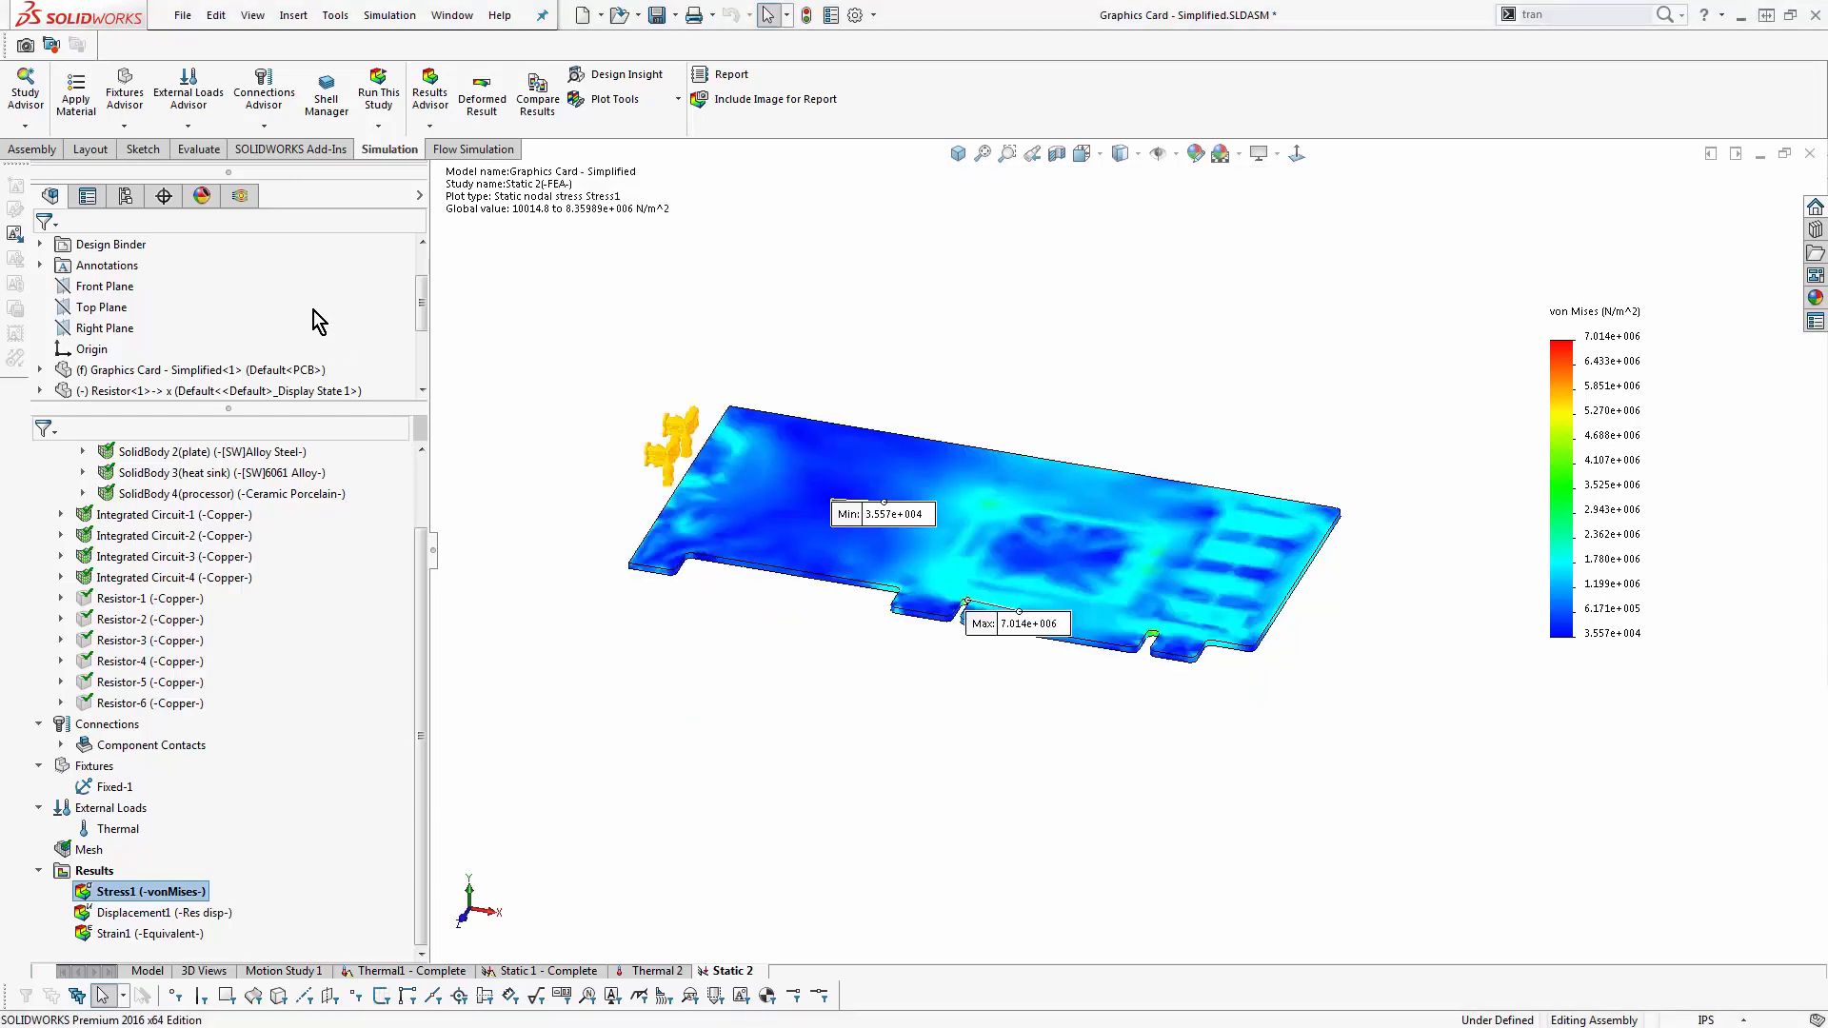
- Return to the model and activate the CFD configuration's Project(1) - Complete in the Flow Simulation tree
click(146, 971)
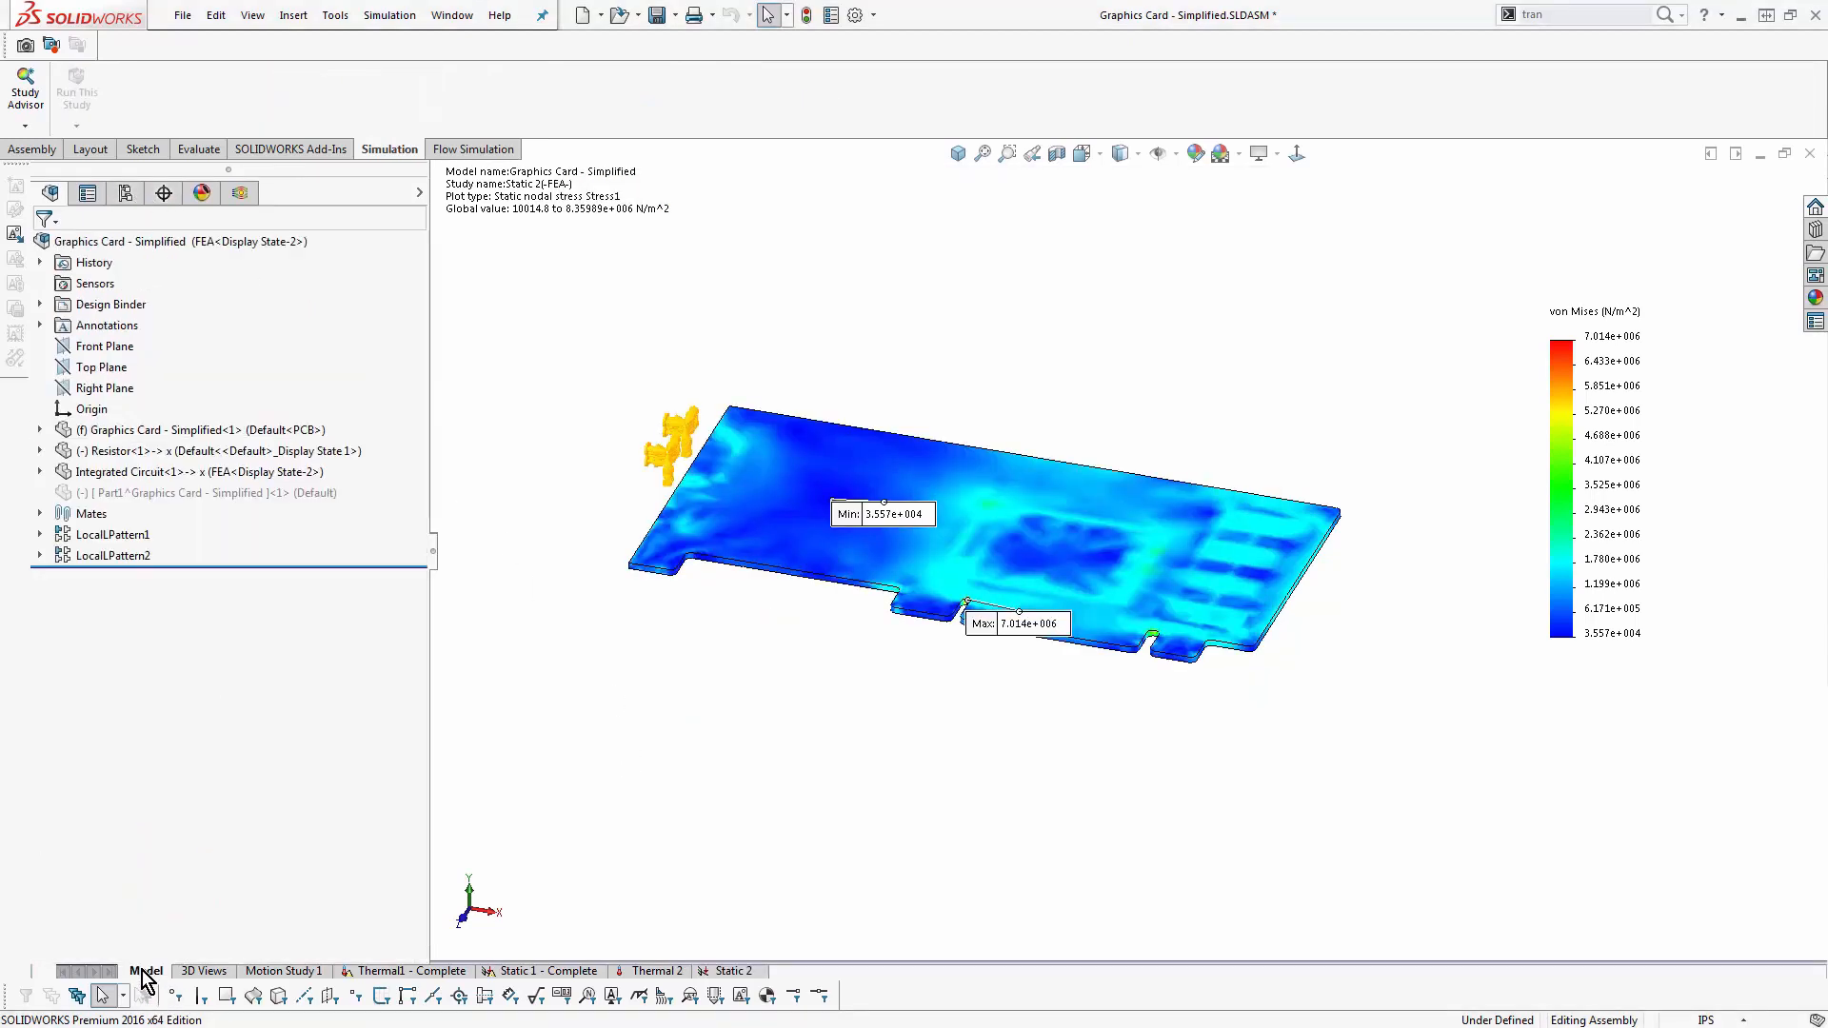
click(239, 192)
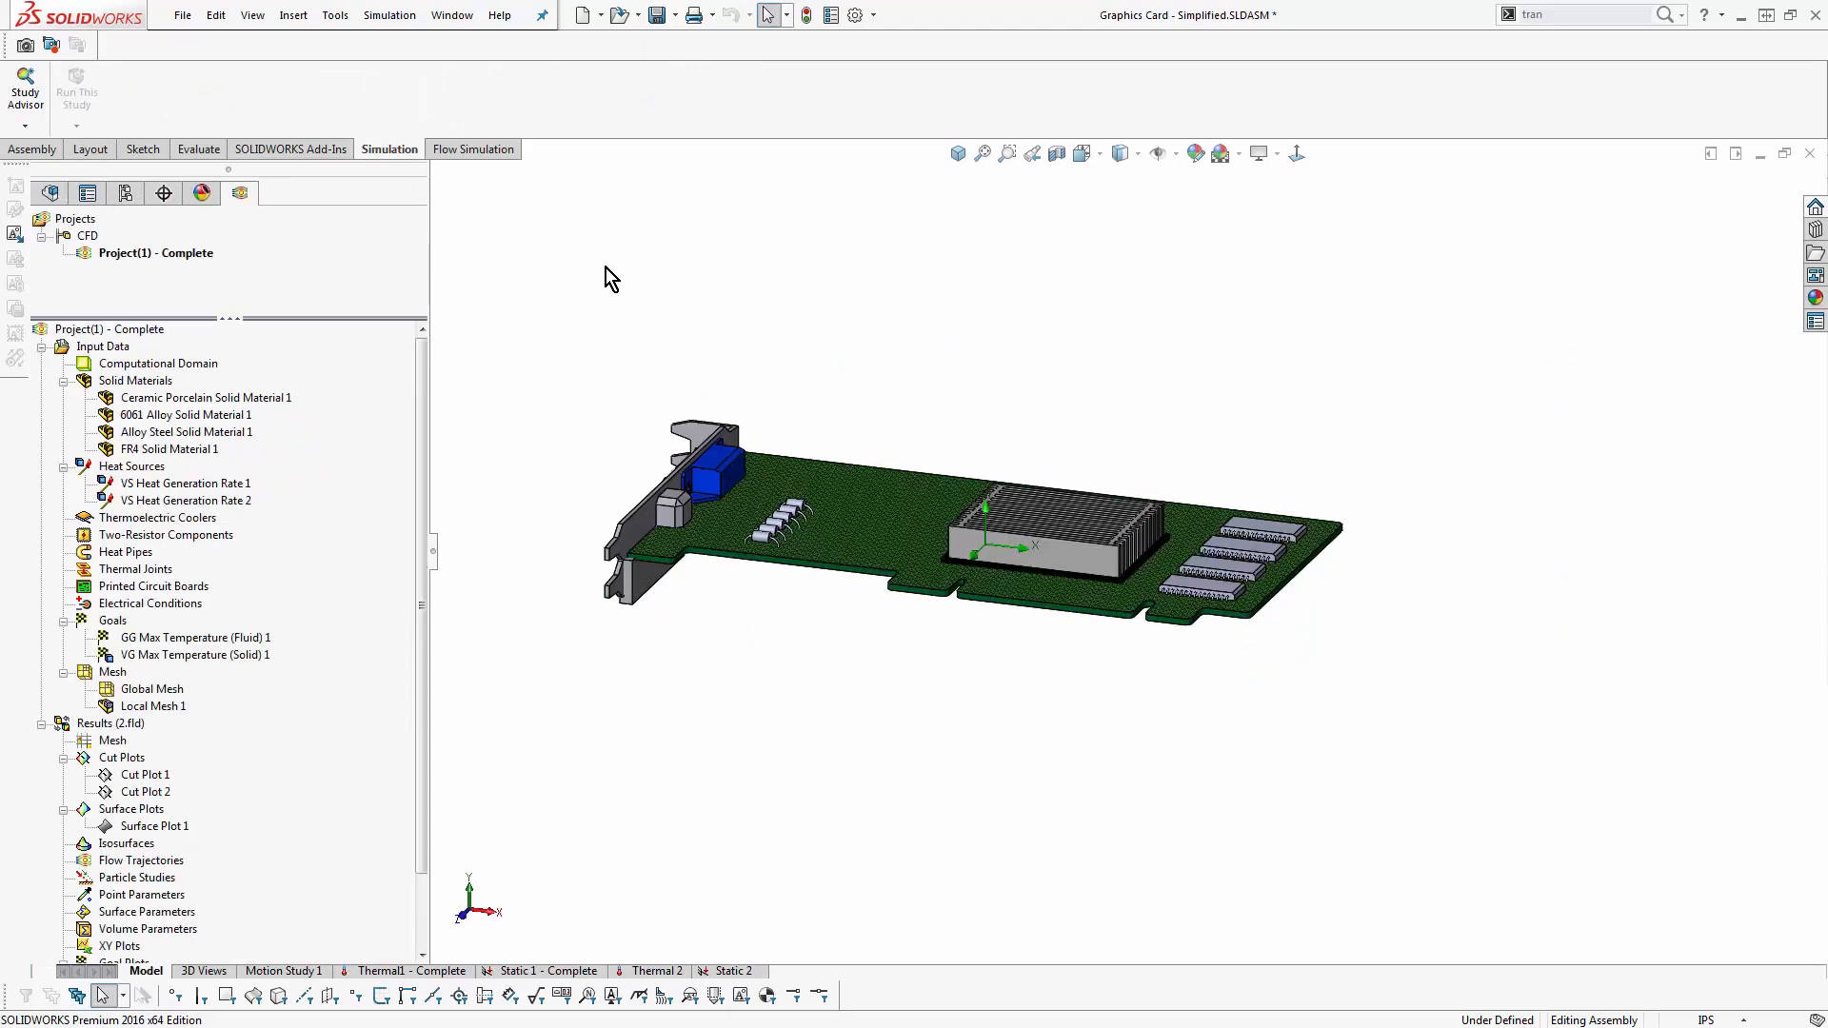
right_click(140, 280)
click(653, 278)
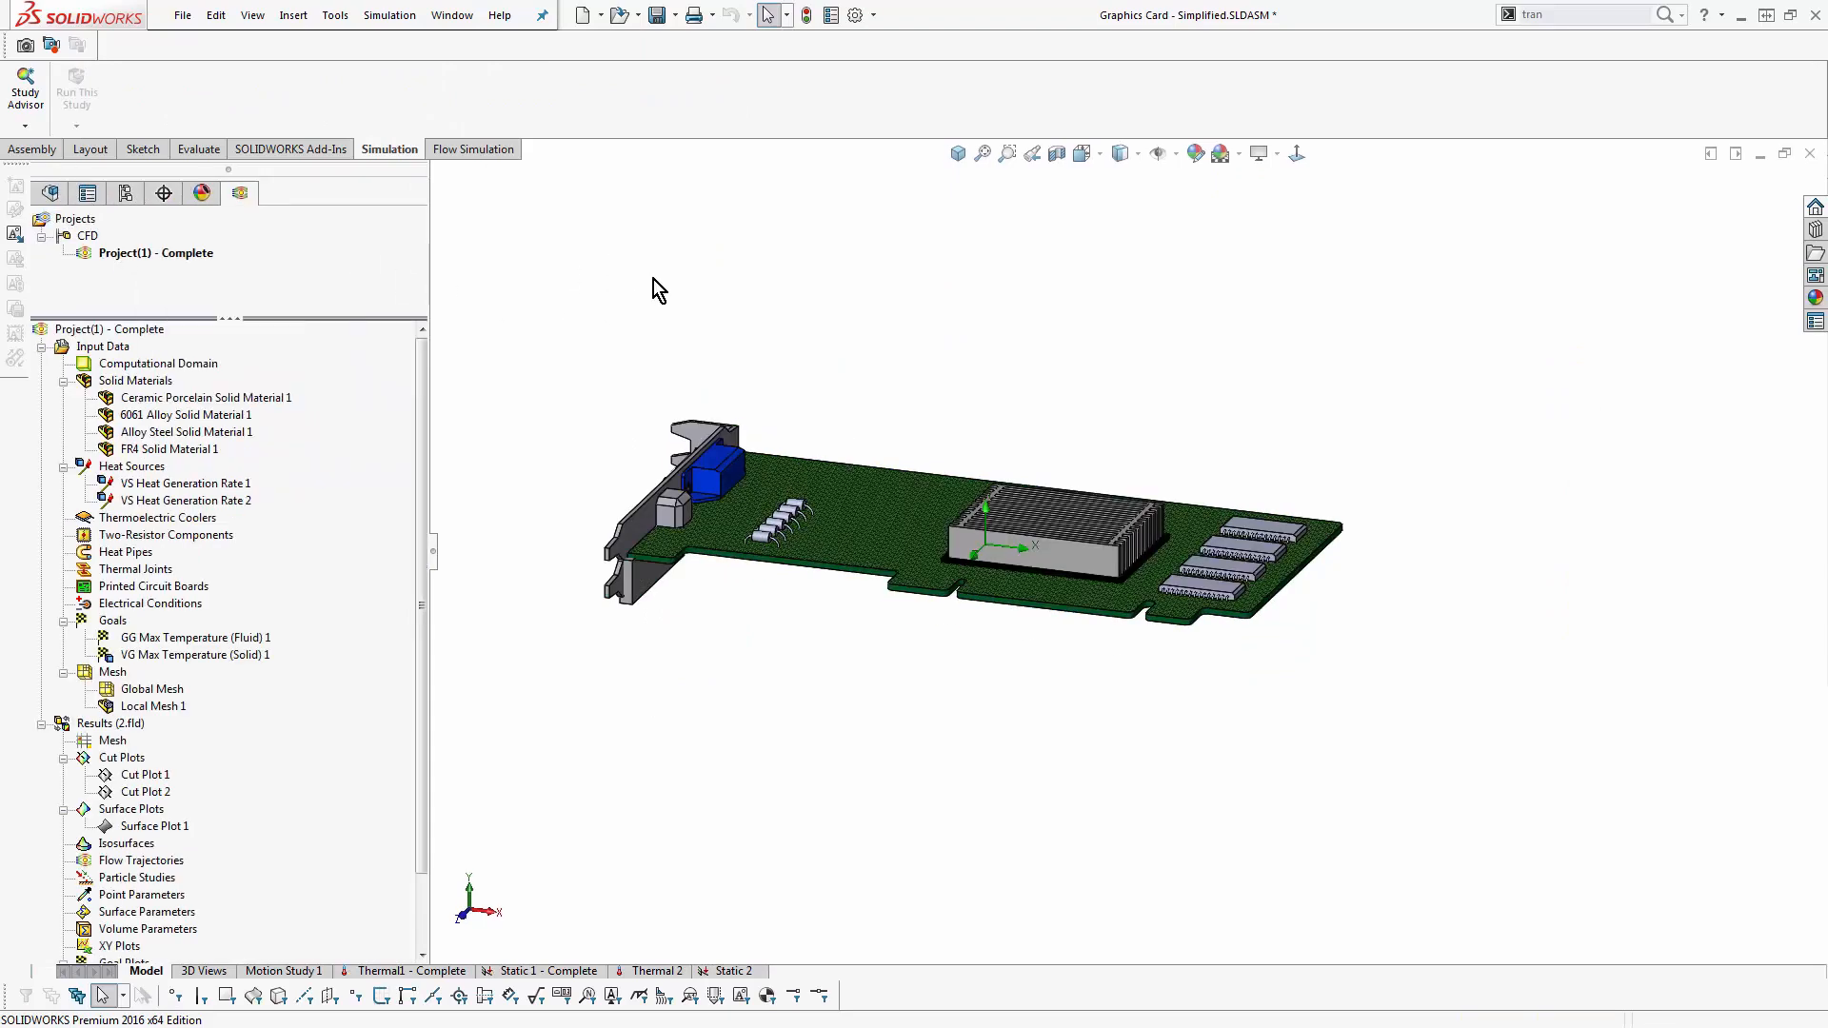
- Start a new Flow Simulation project with the Wizard, named Project(1) and using the current CFD configuration
click(455, 150)
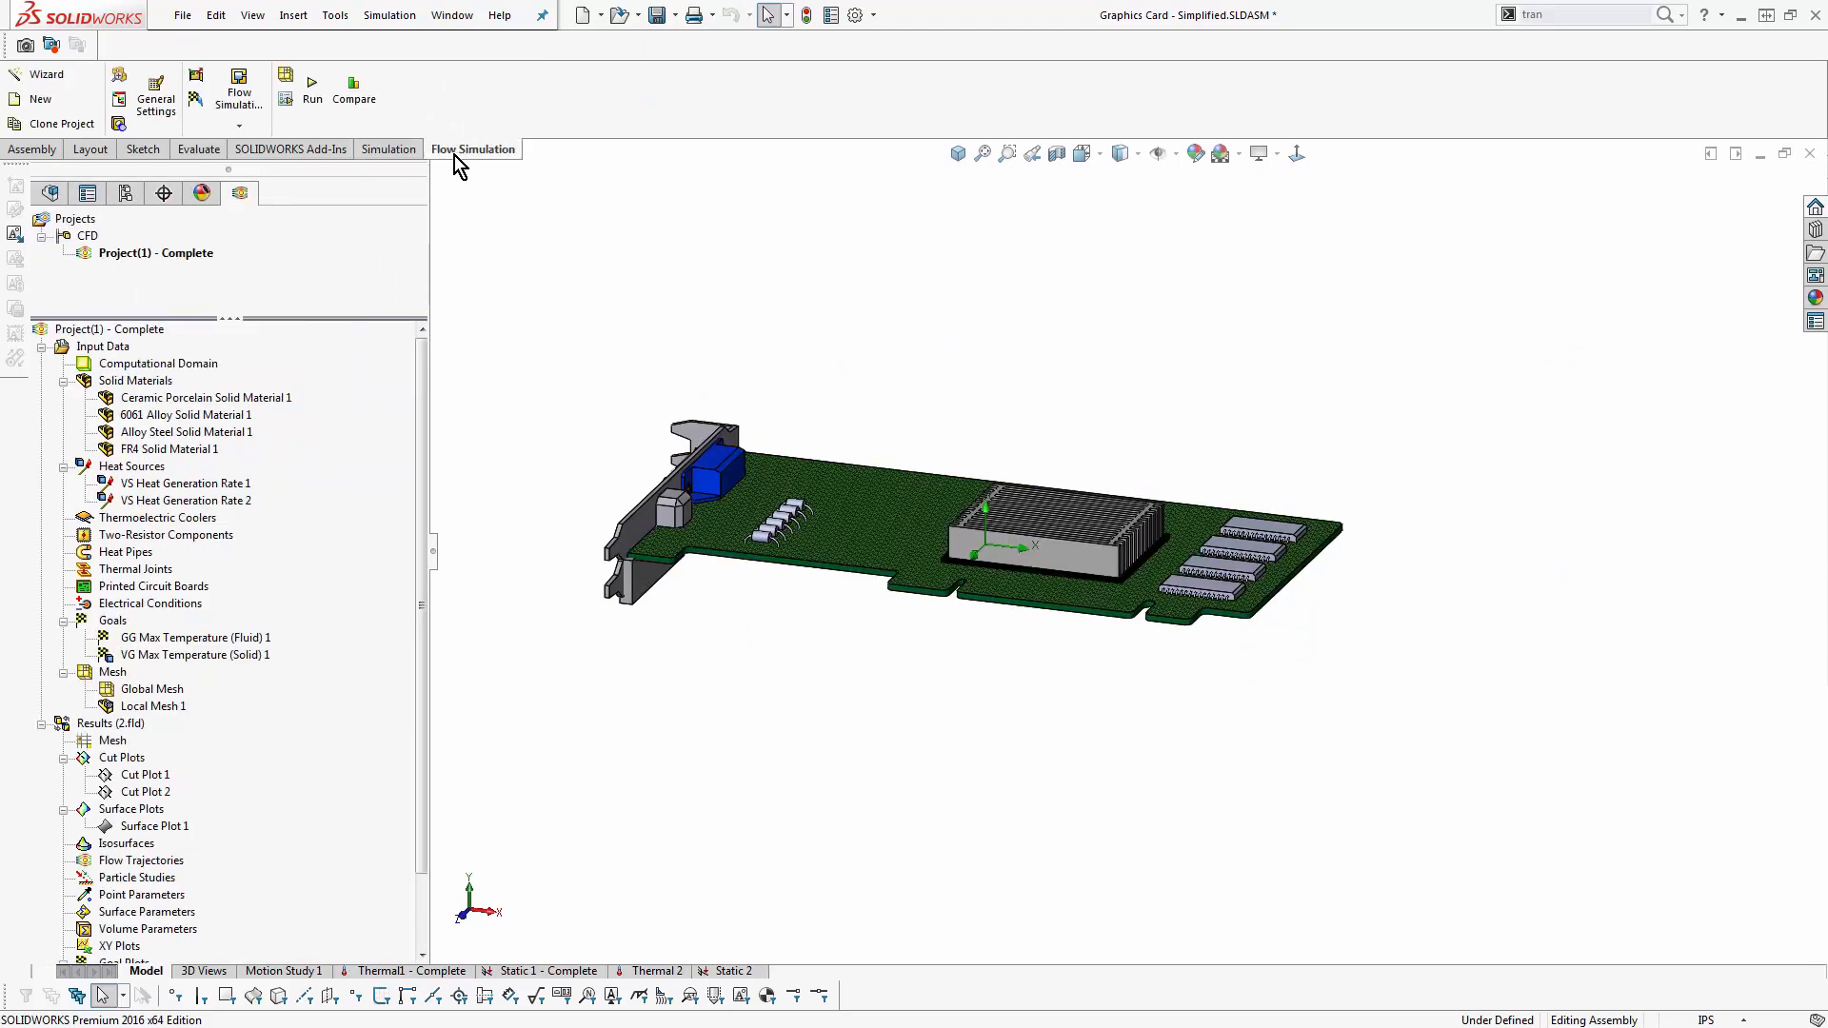
click(47, 86)
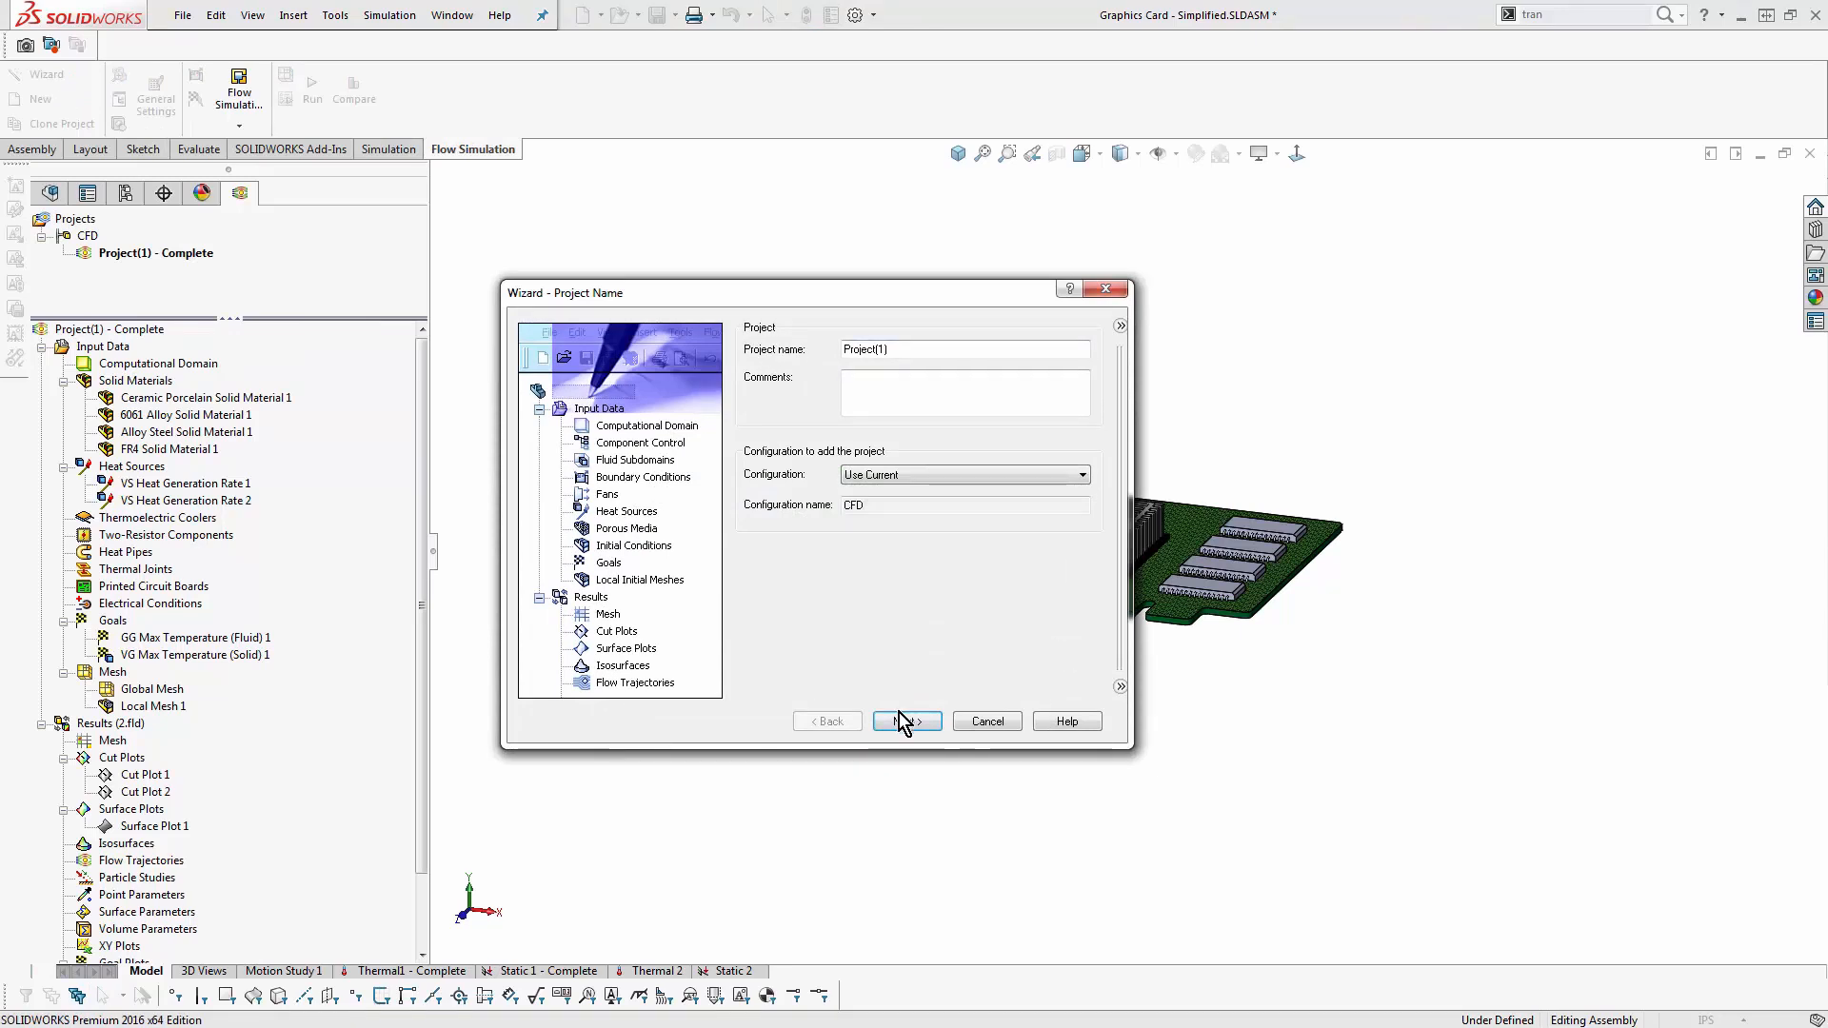
click(902, 722)
- Choose the SI (m-kg-s) unit system for the project and set the temperature unit to Fahrenheit
click(777, 438)
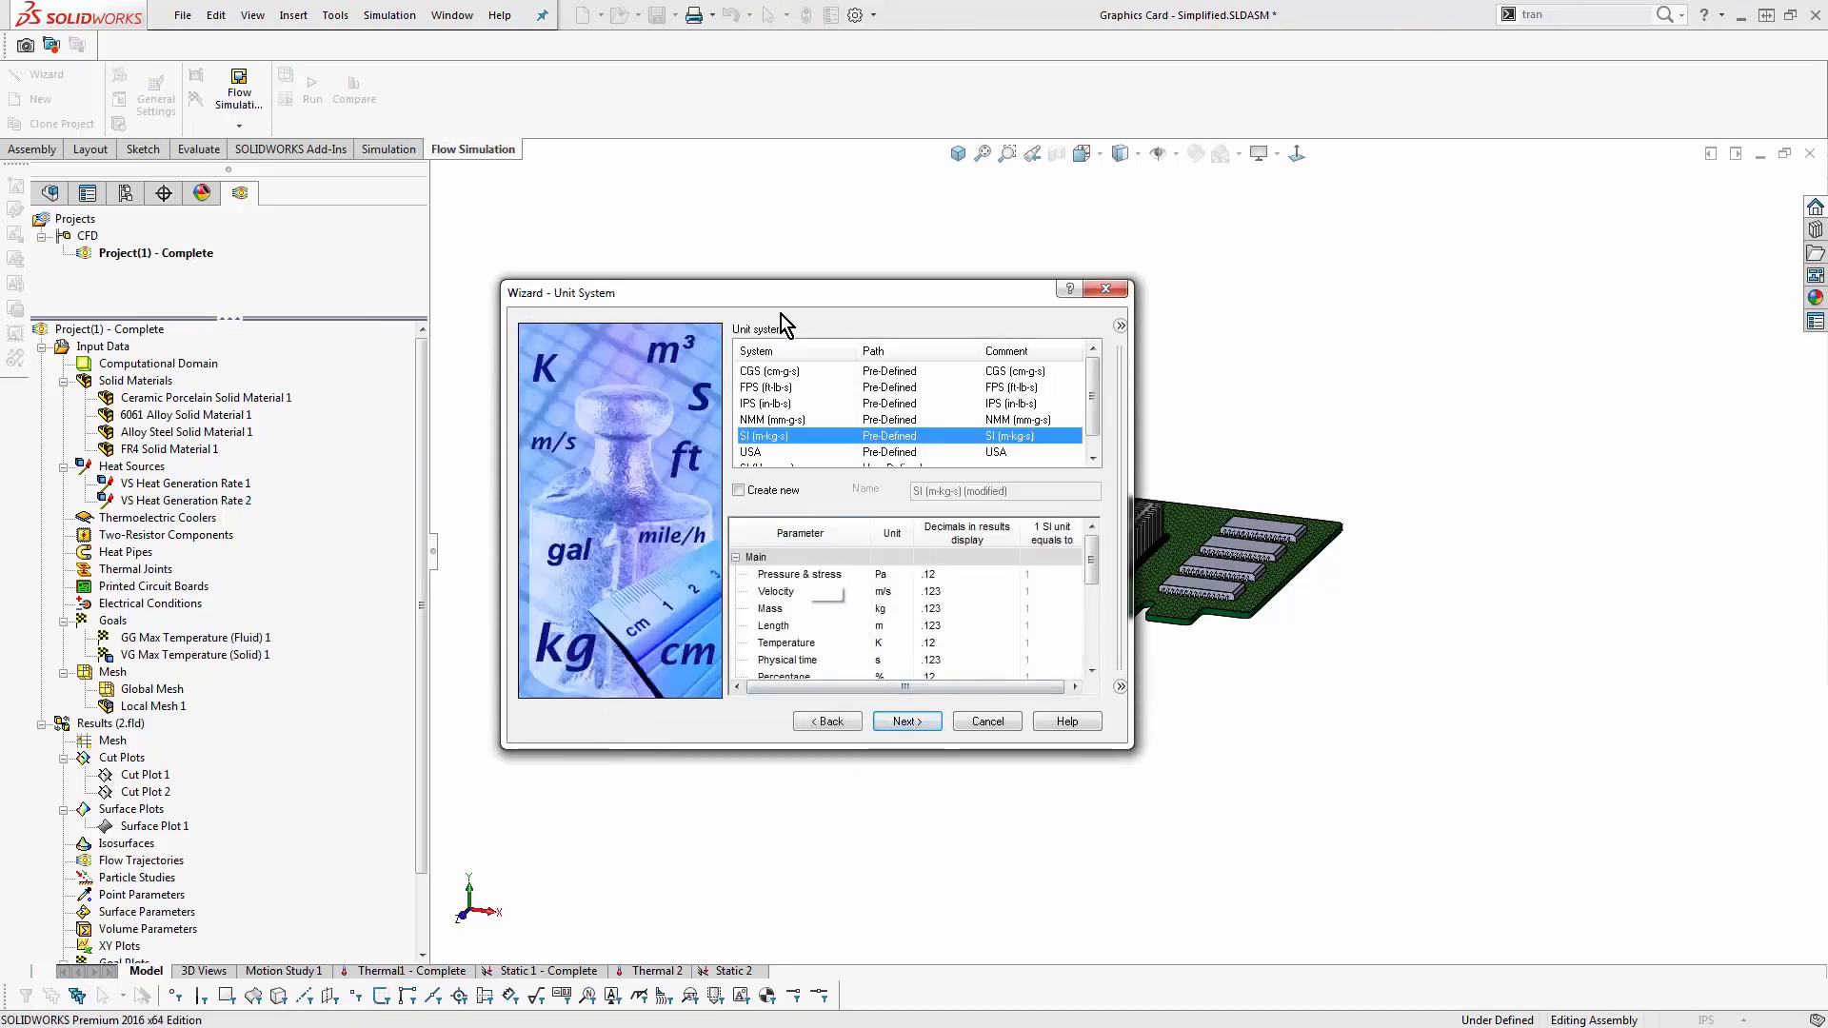
drag(780, 291, 619, 234)
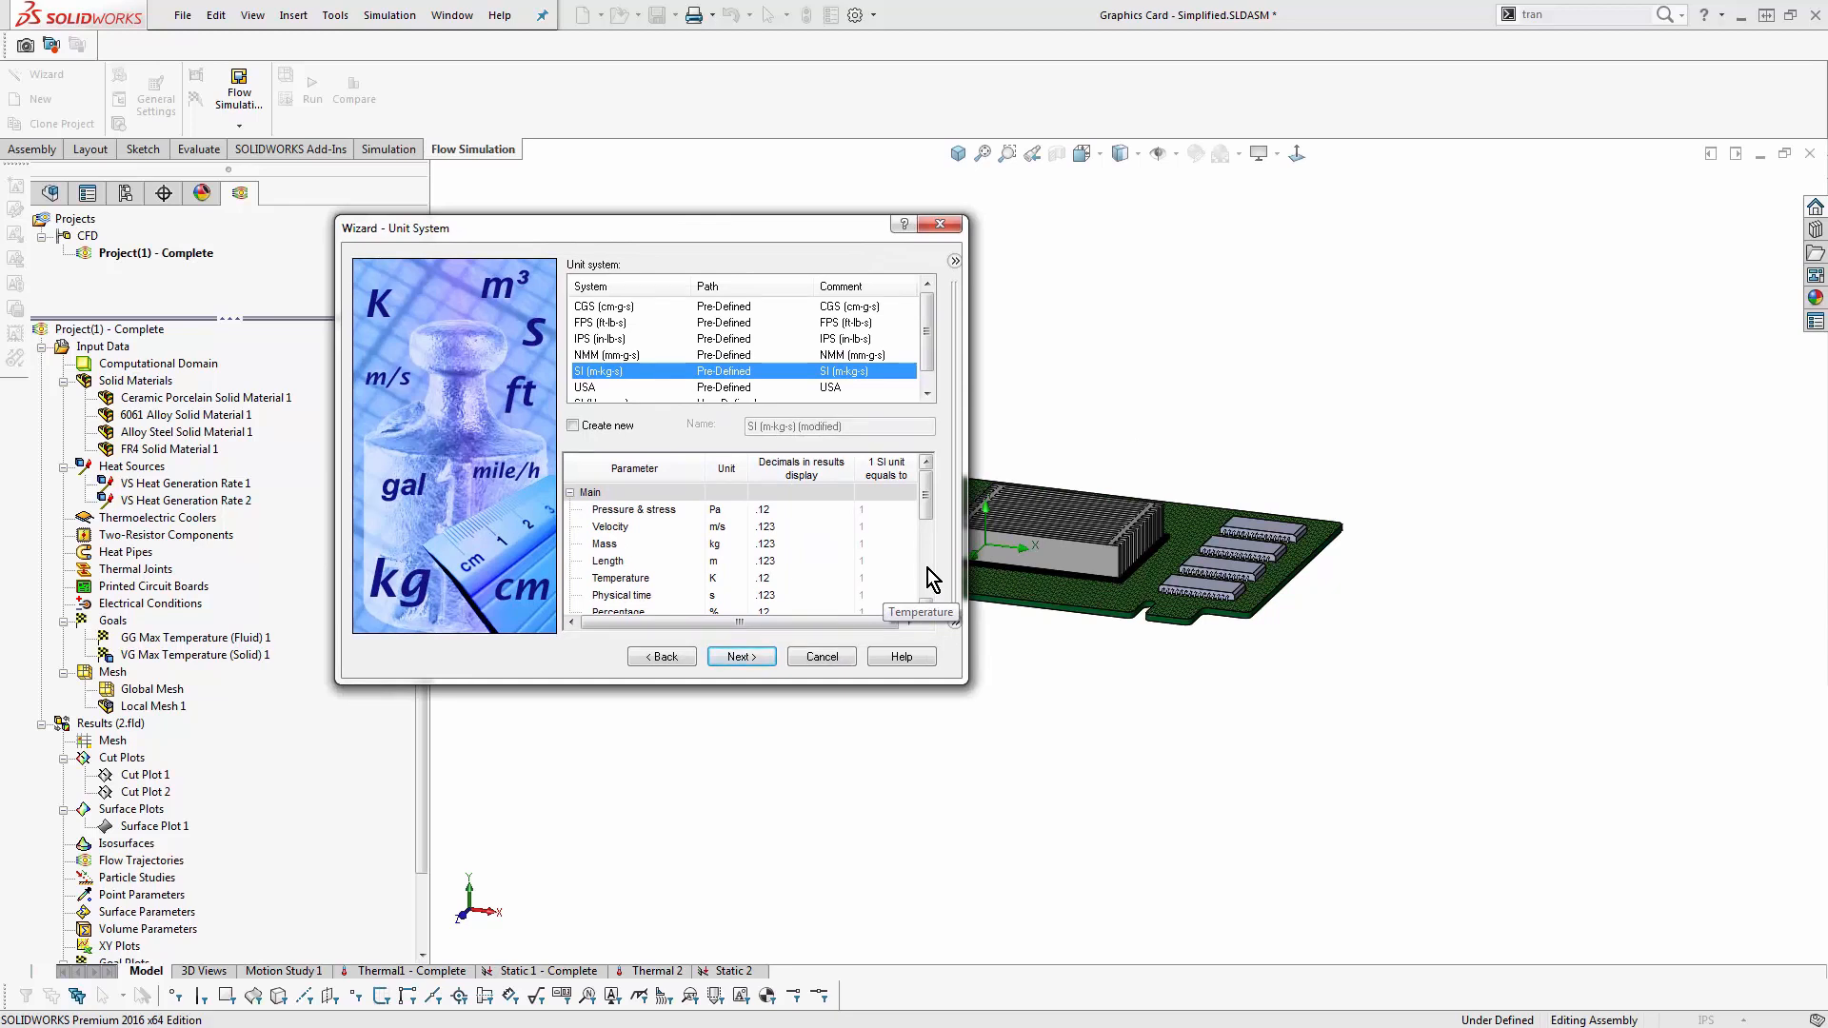
click(742, 578)
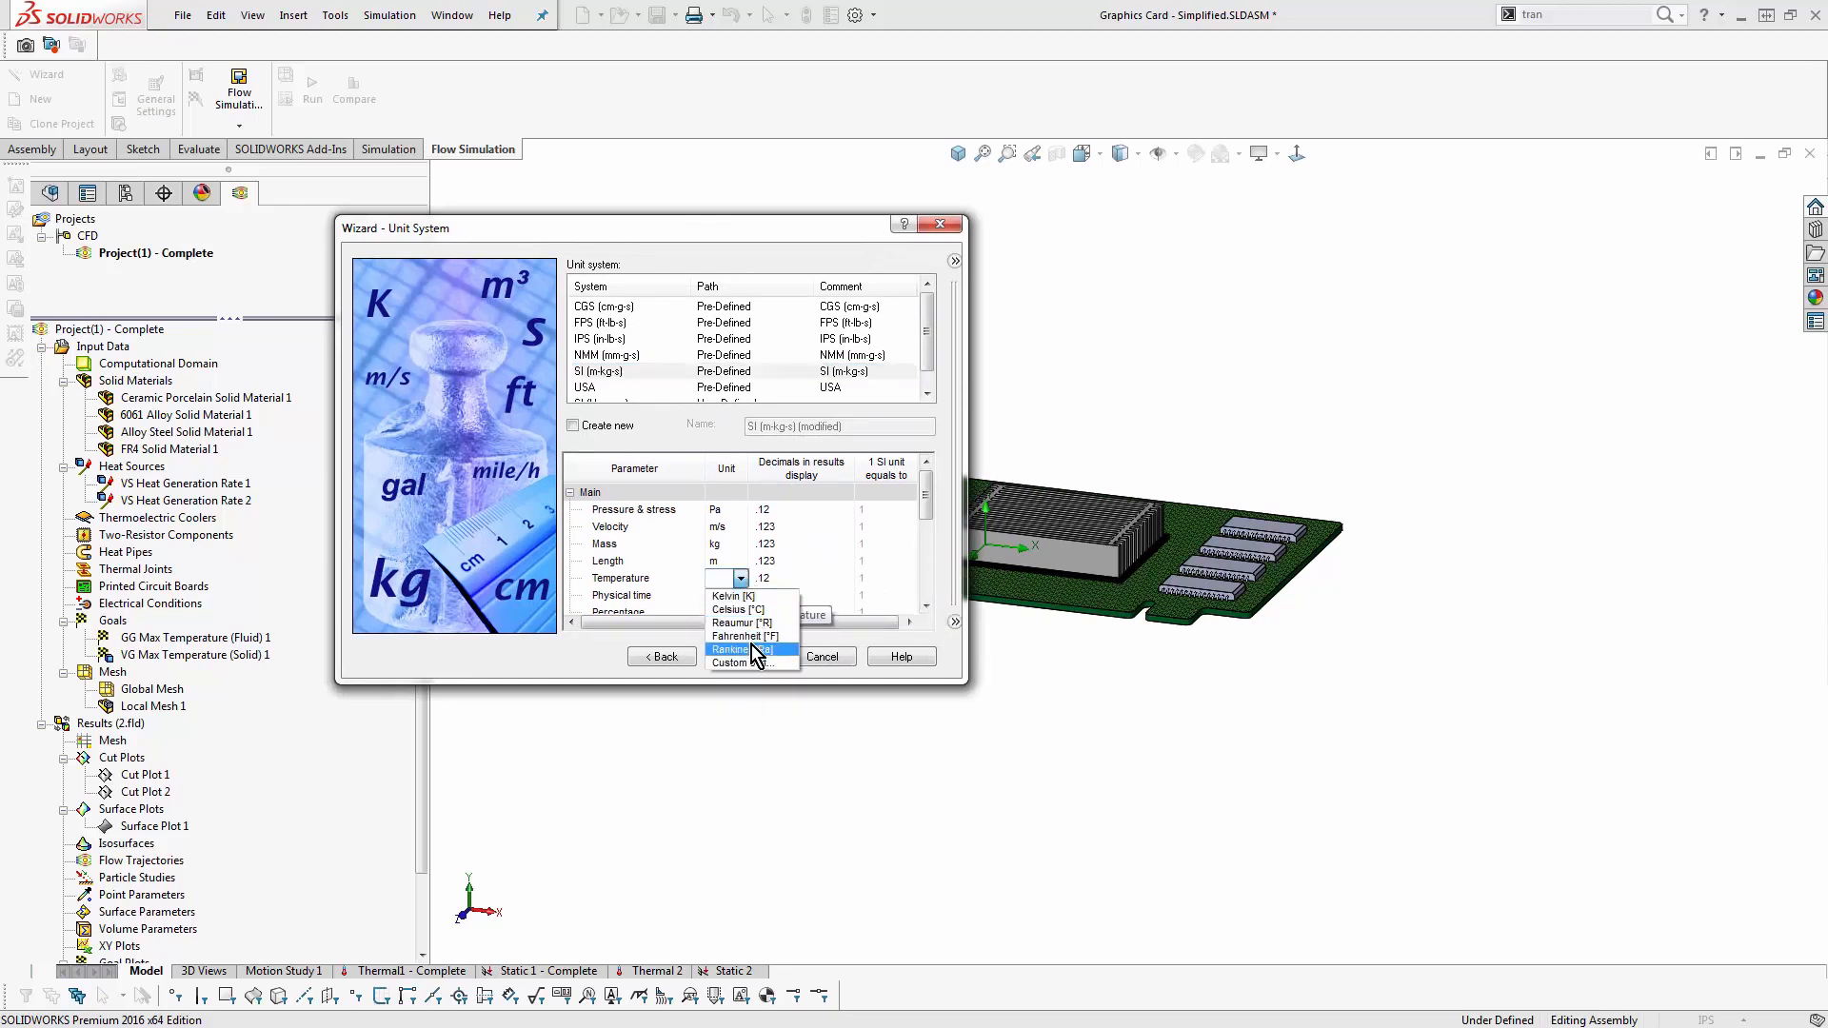
click(746, 636)
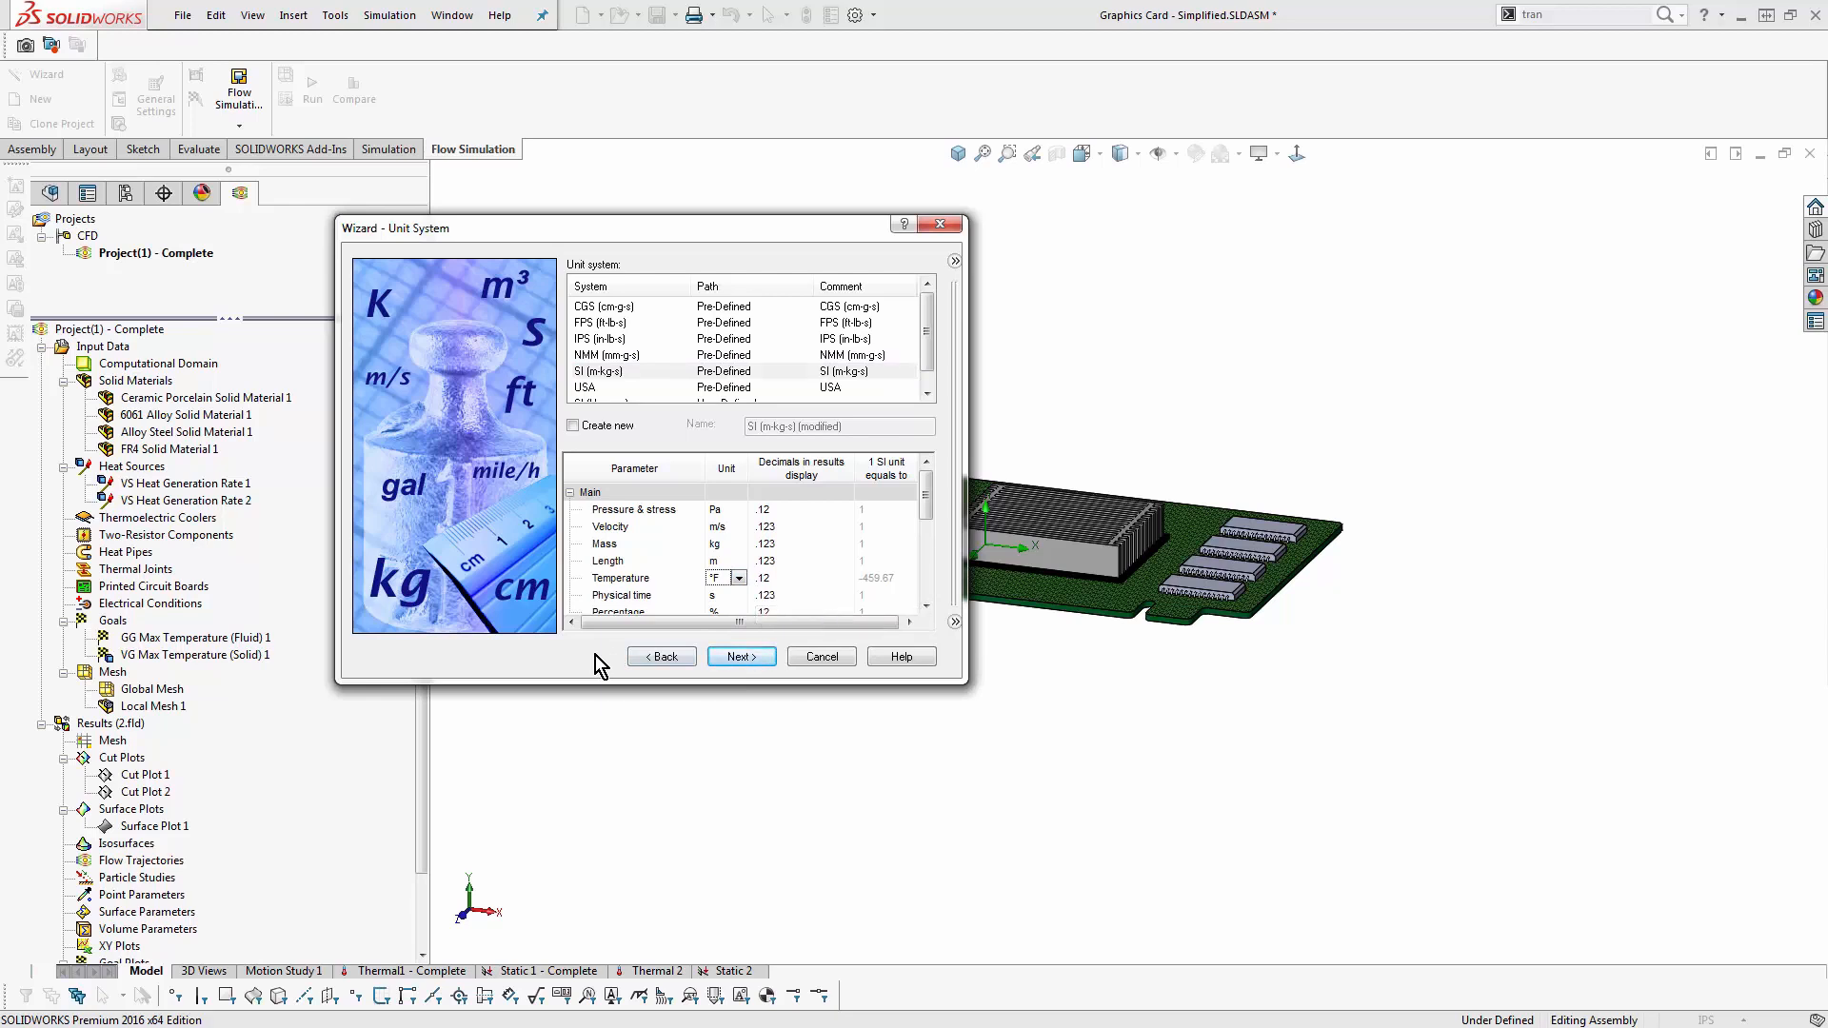
click(739, 579)
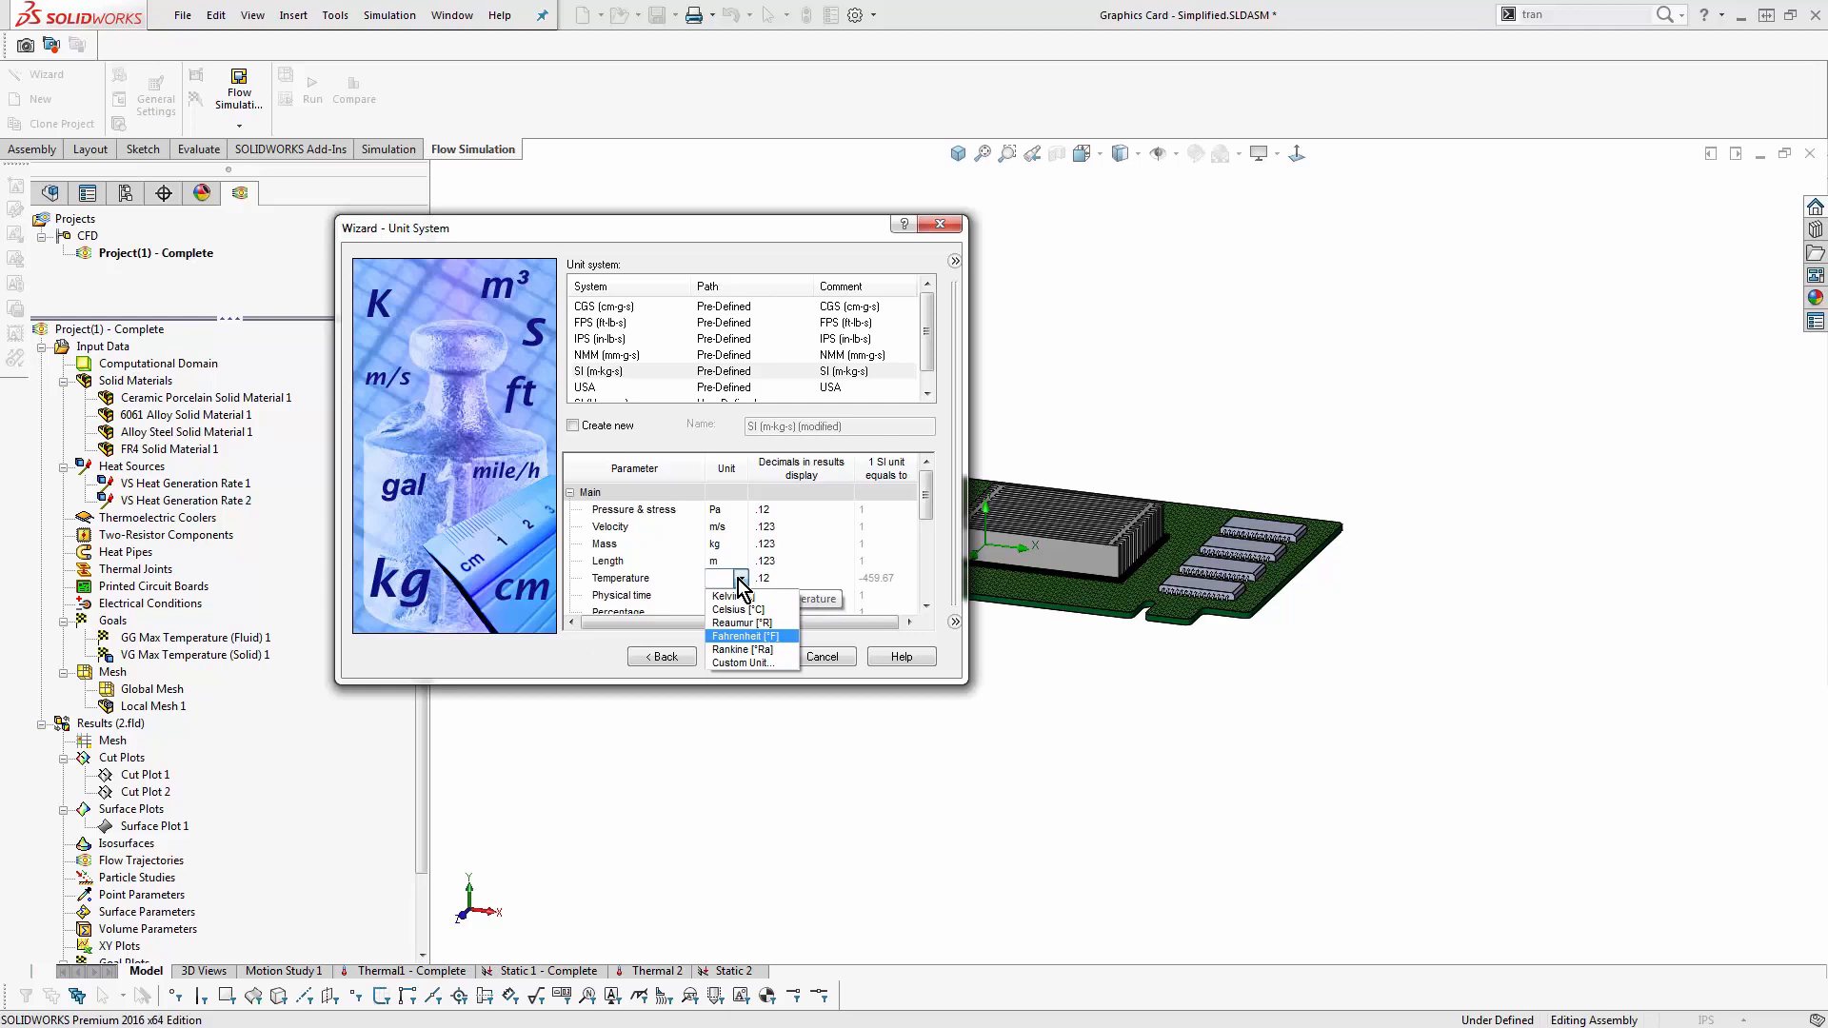
click(758, 669)
drag(677, 238, 467, 307)
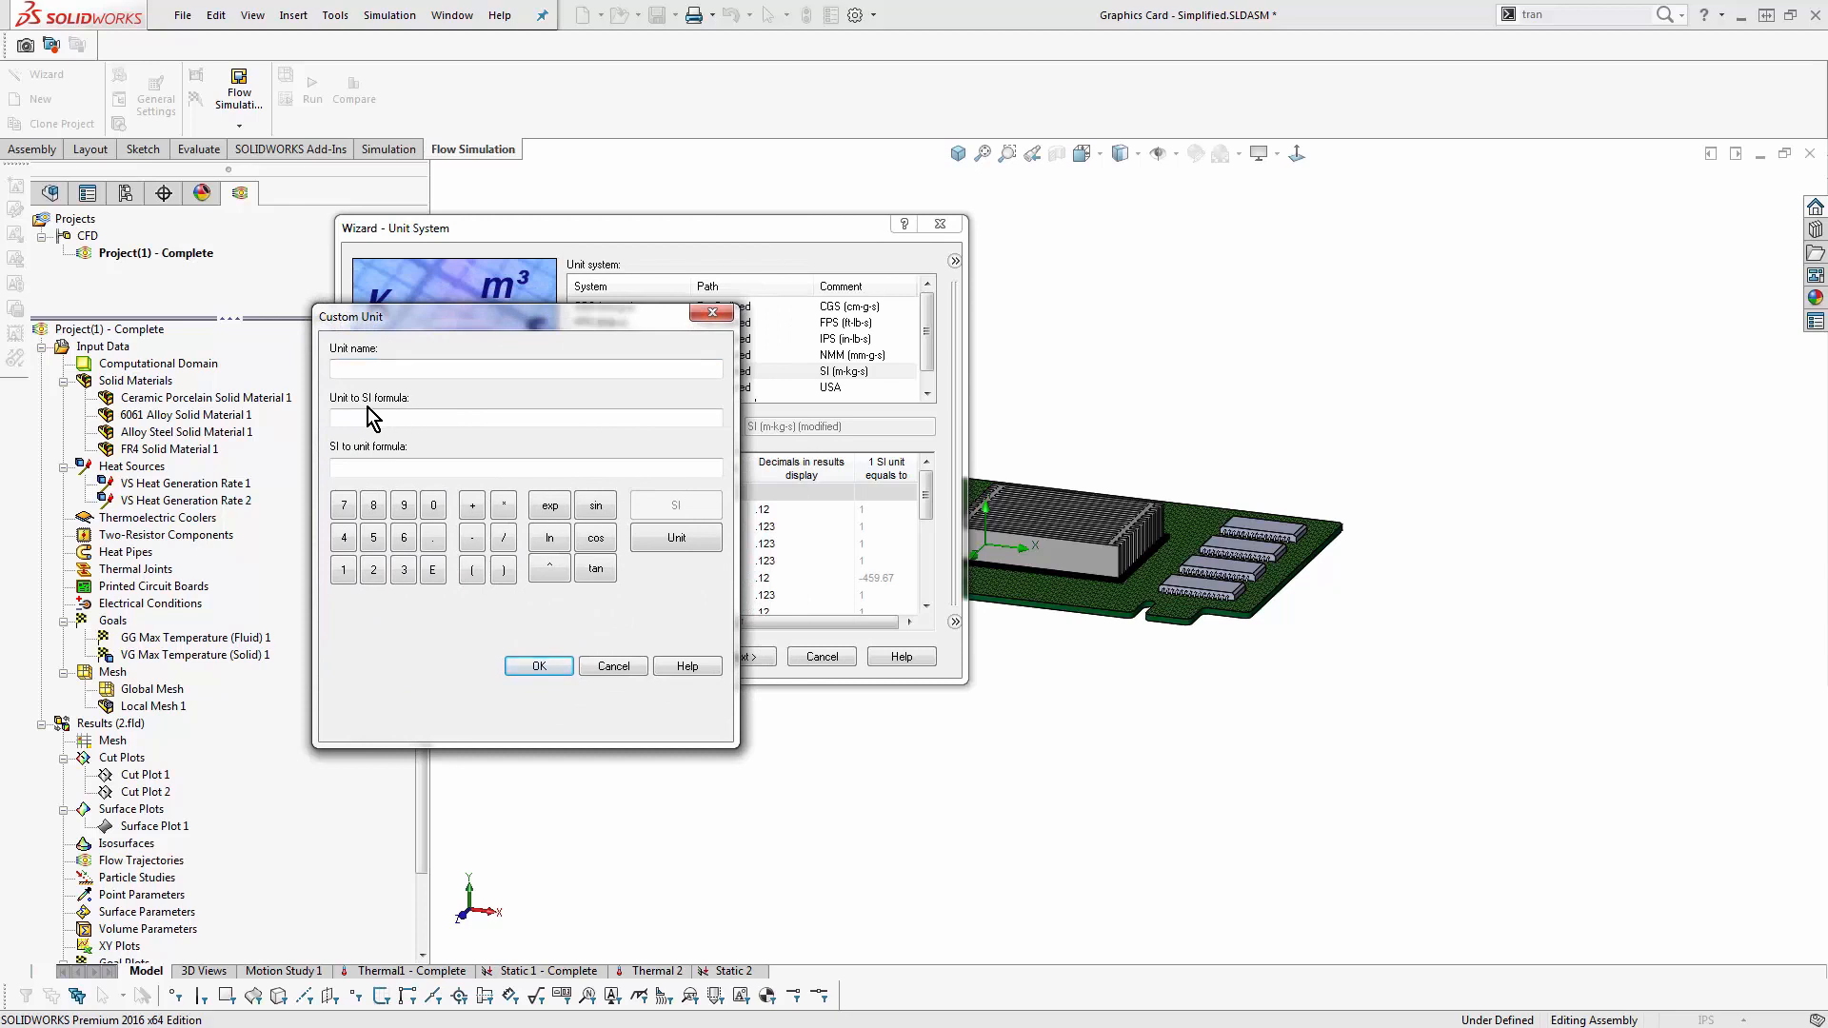
click(613, 665)
- Set the project's analysis type to External and include heat conduction in solids
click(738, 656)
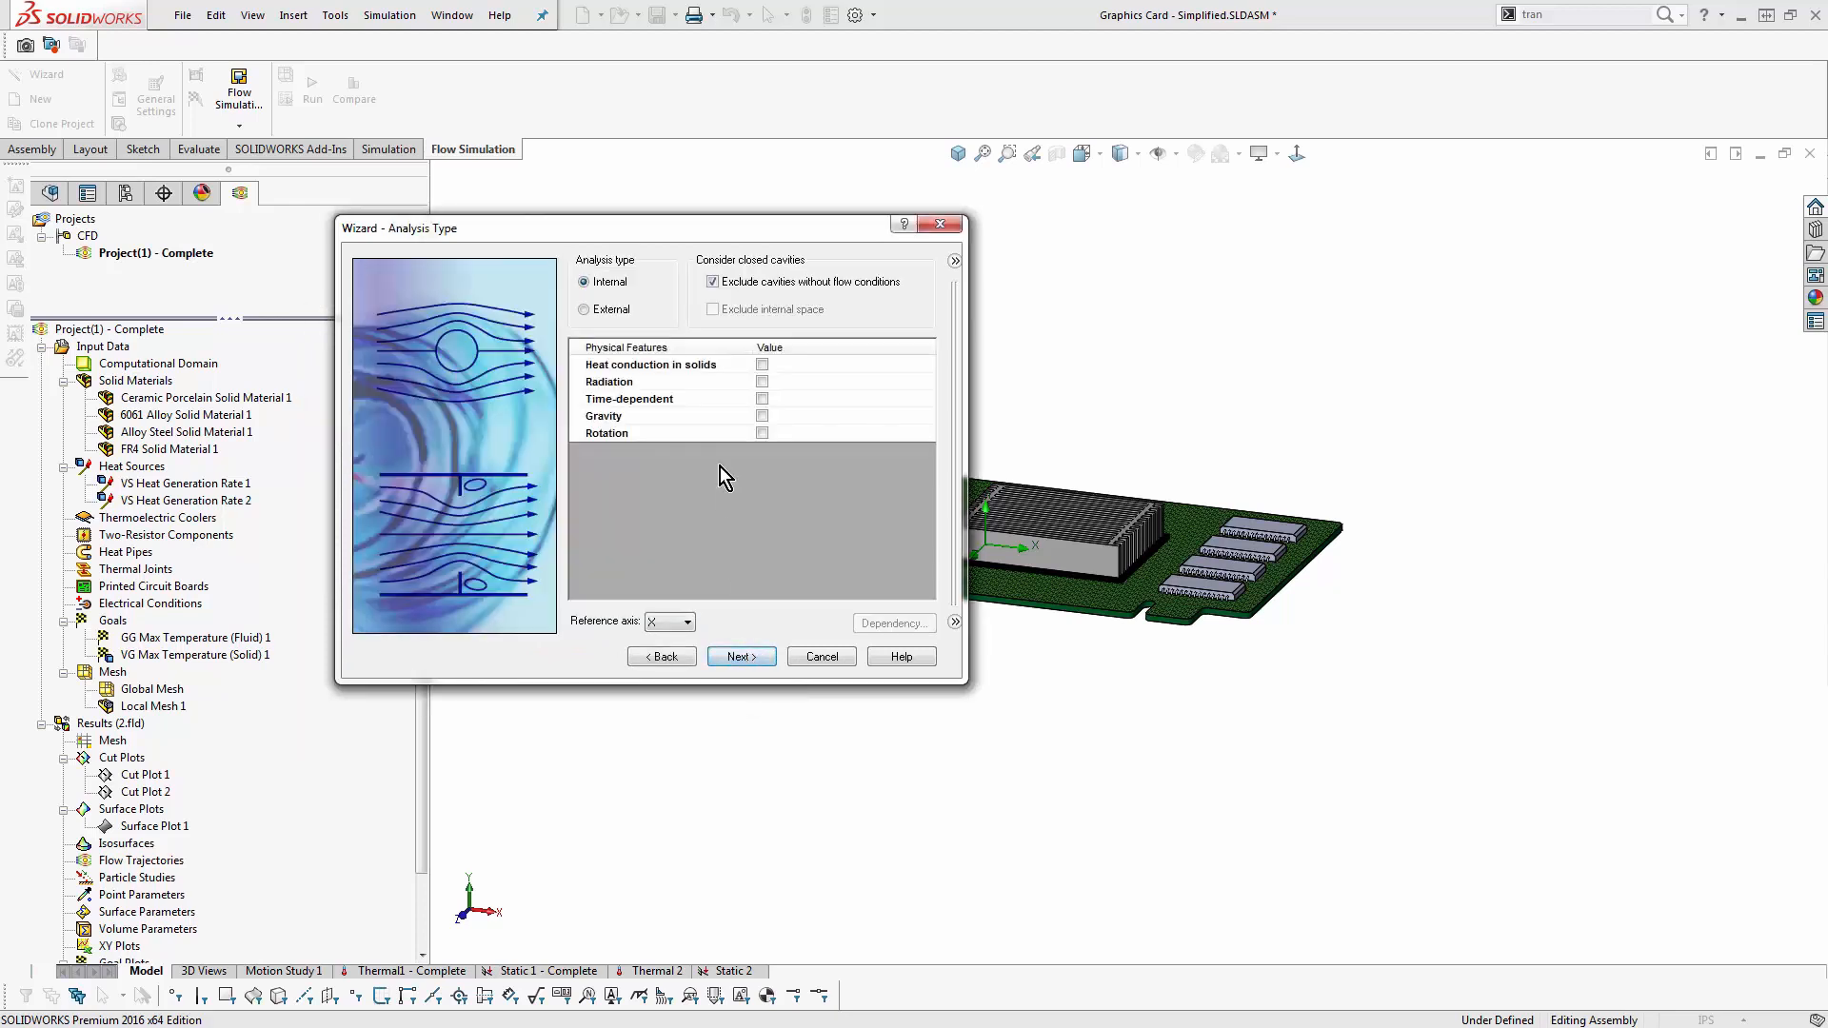
click(604, 310)
click(762, 364)
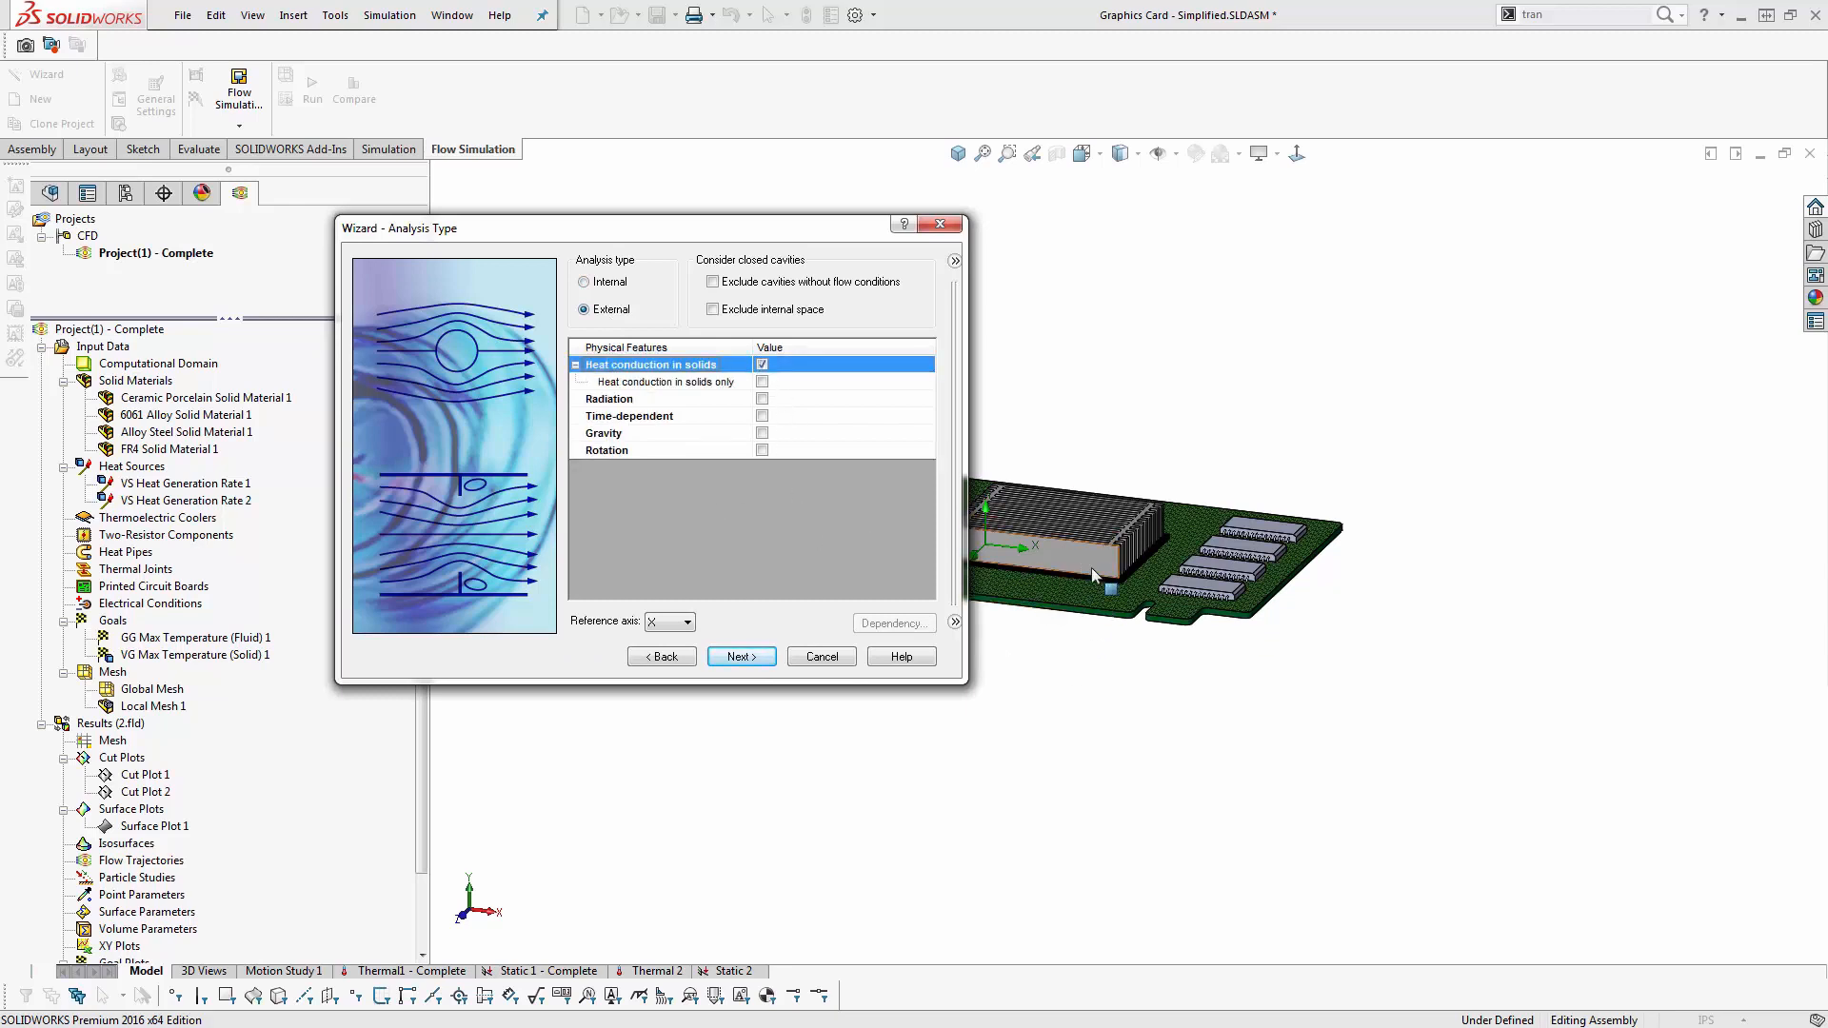
- Enable radiation to review the available radiation models and switch it off again
click(762, 399)
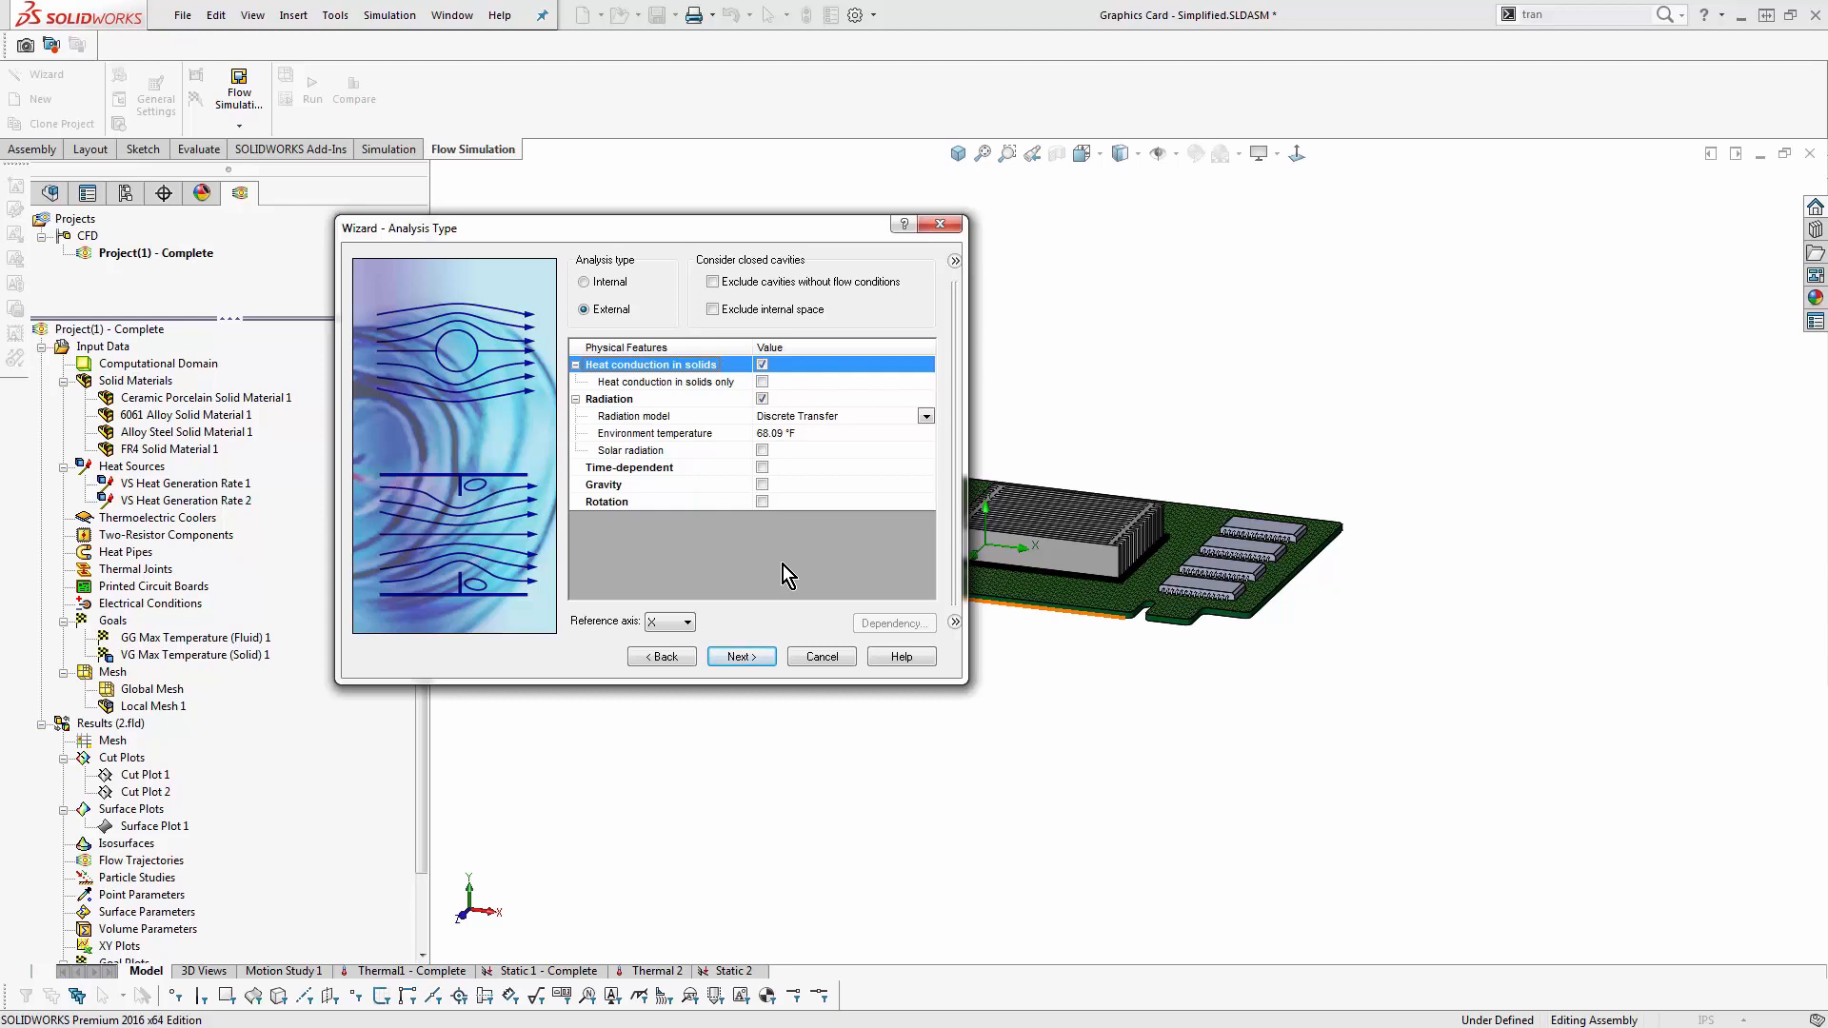
click(926, 416)
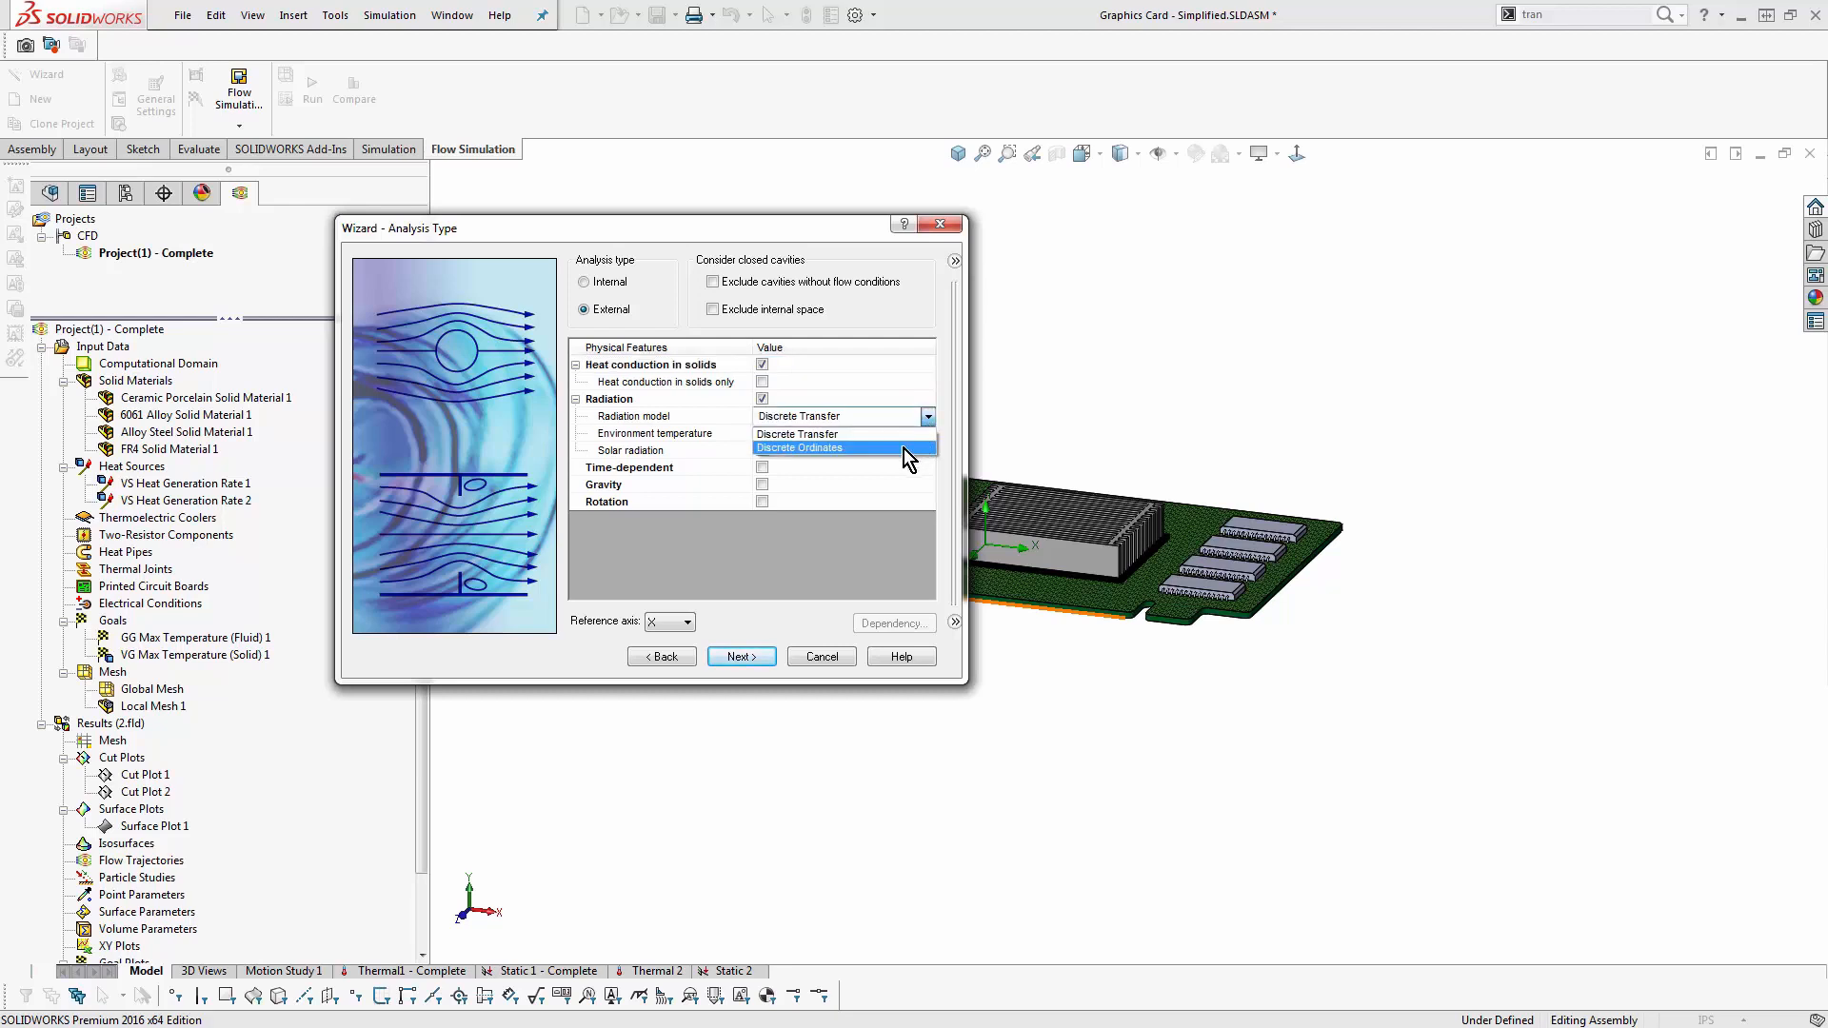
click(762, 399)
click(761, 399)
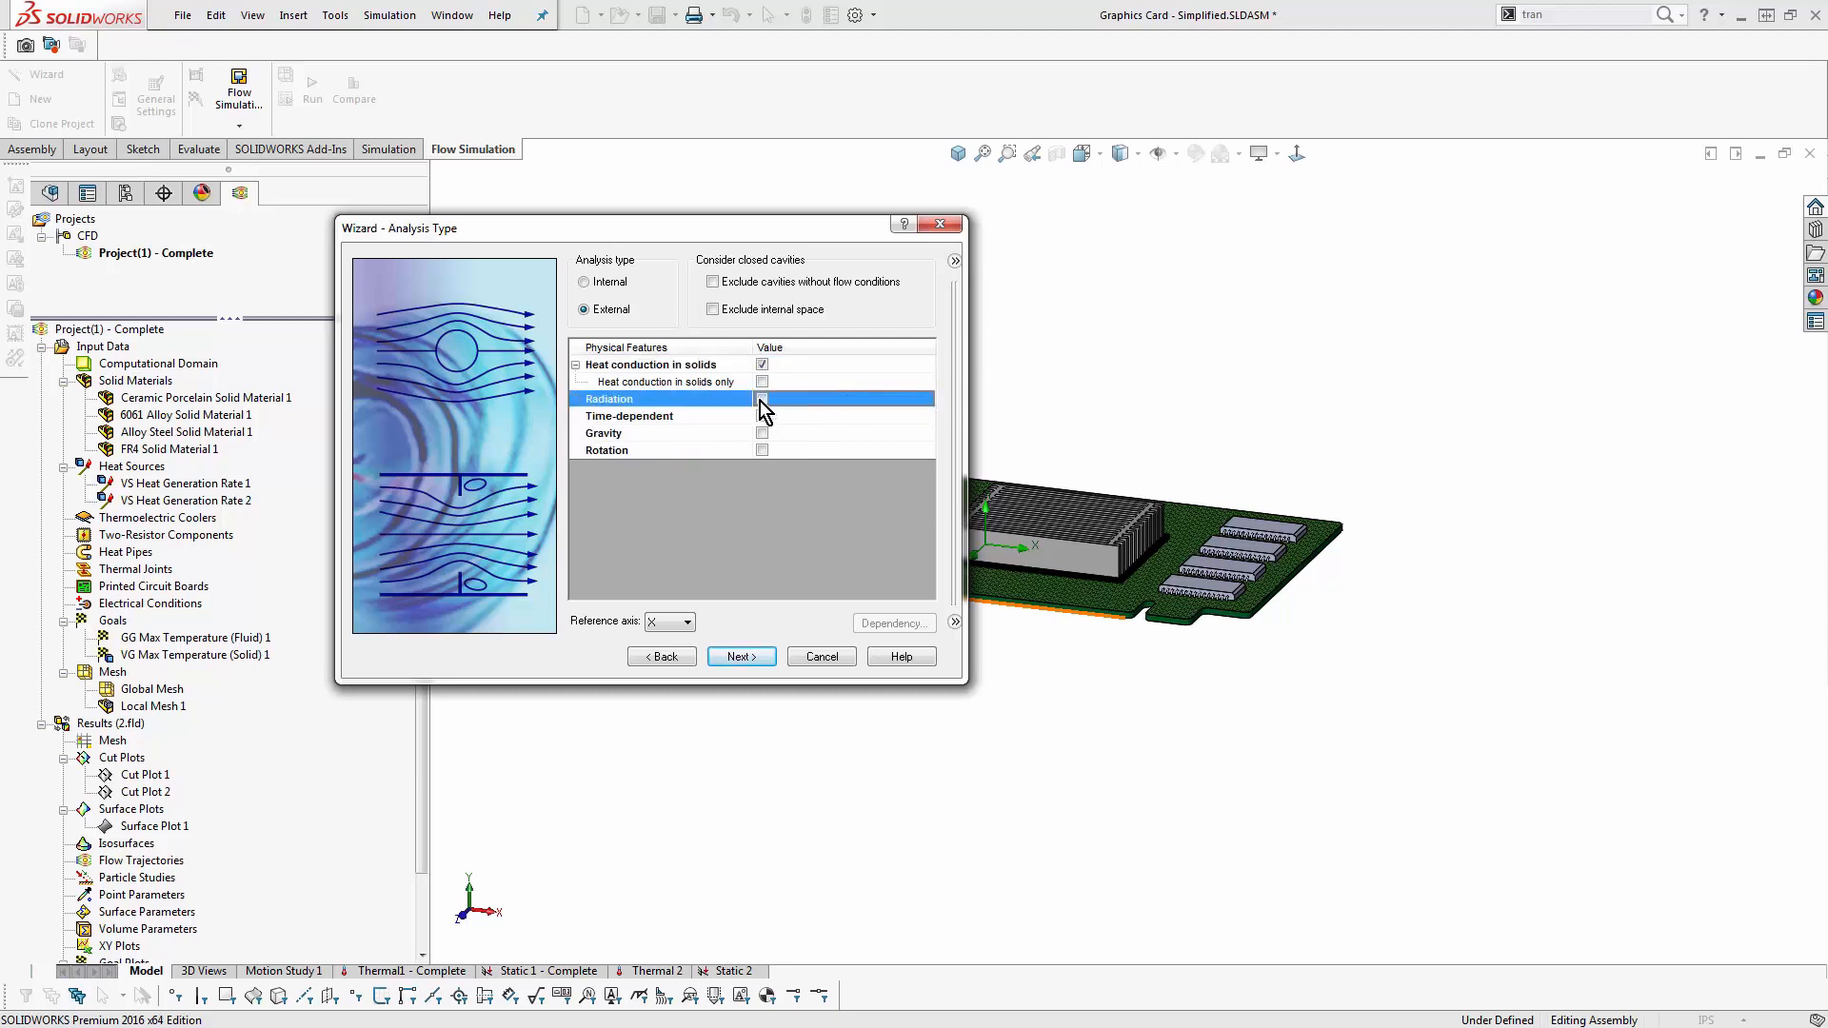
- Include gravity in the analysis and add the pre-defined gas Air as the default project fluid
click(761, 433)
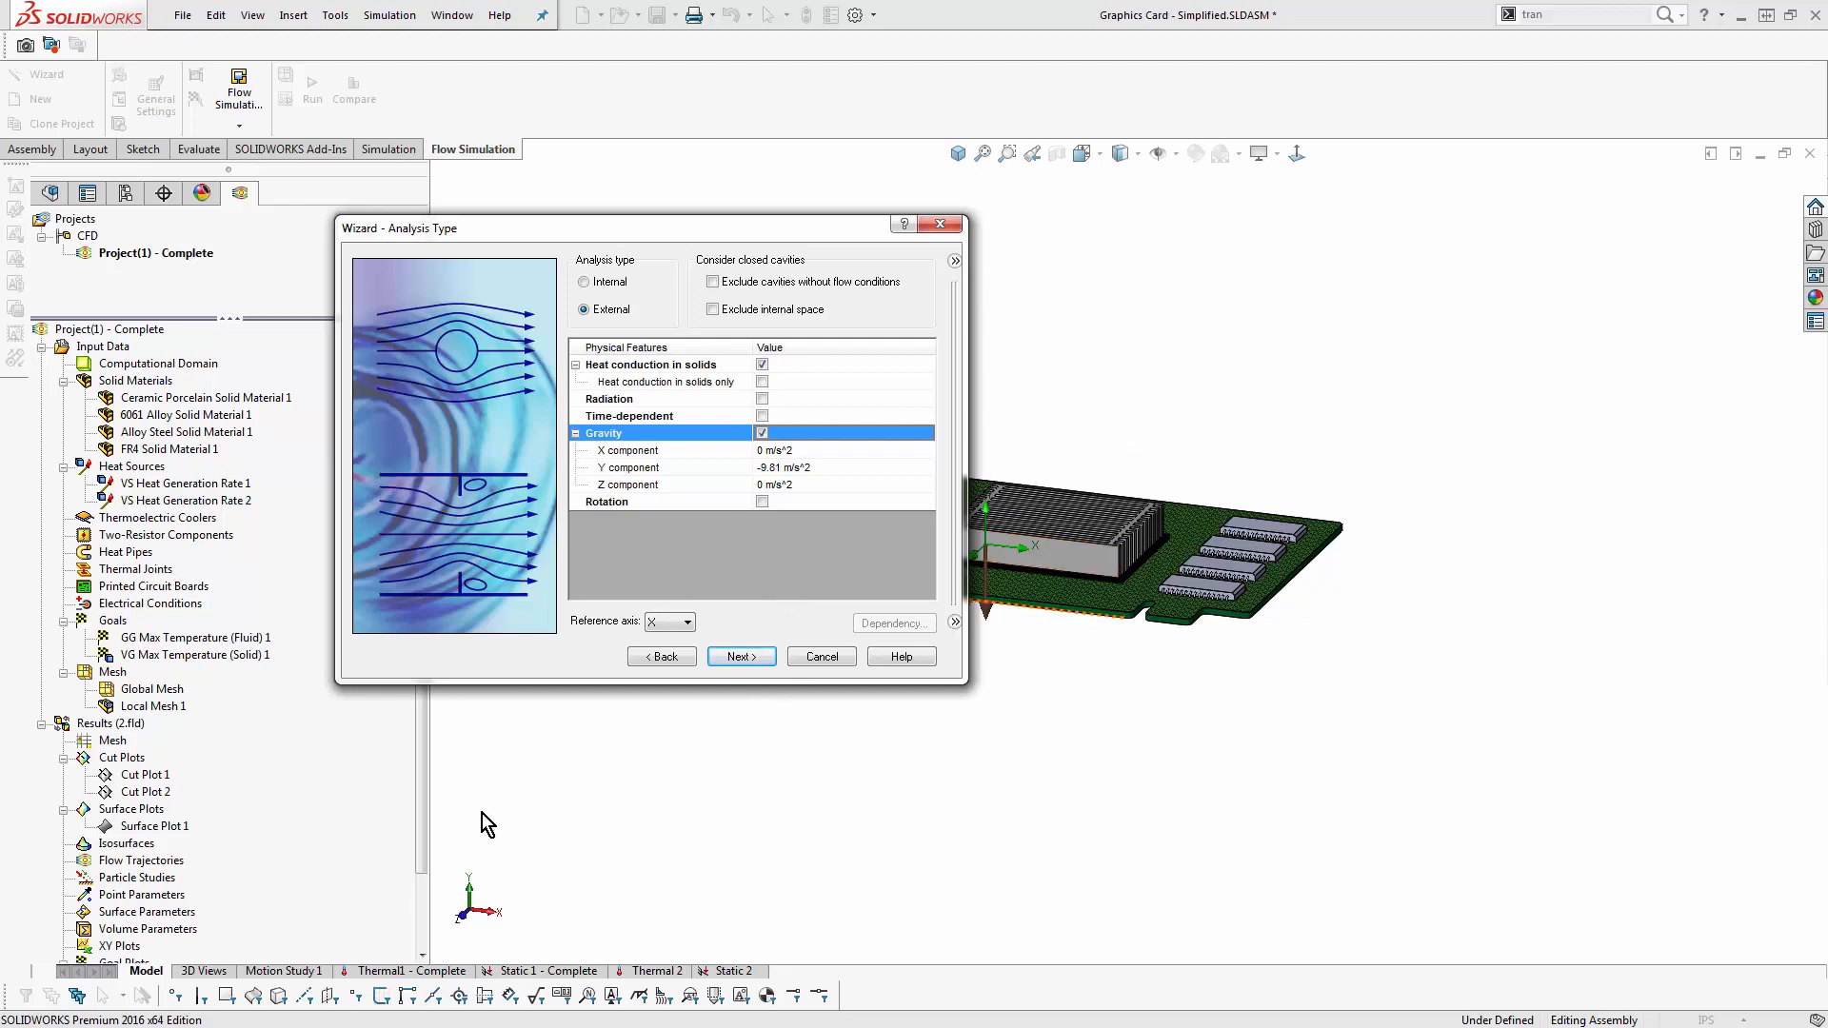
click(733, 657)
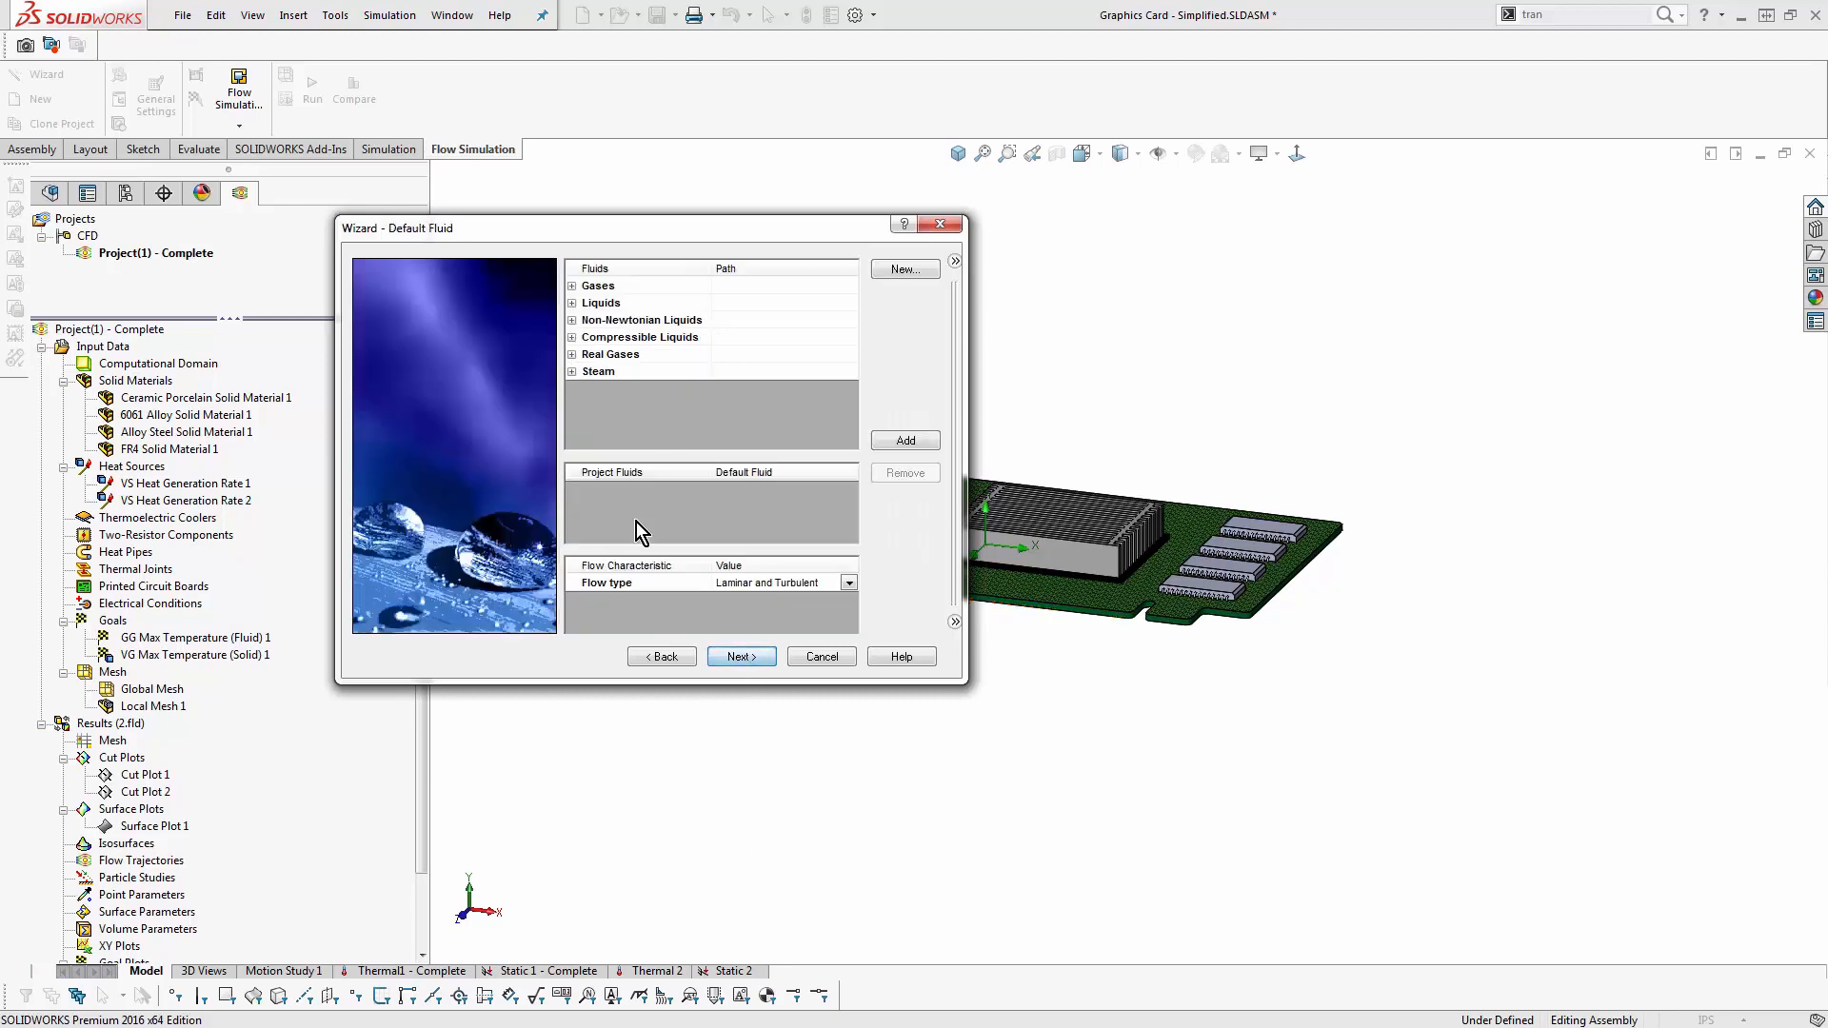
click(573, 286)
double_click(634, 335)
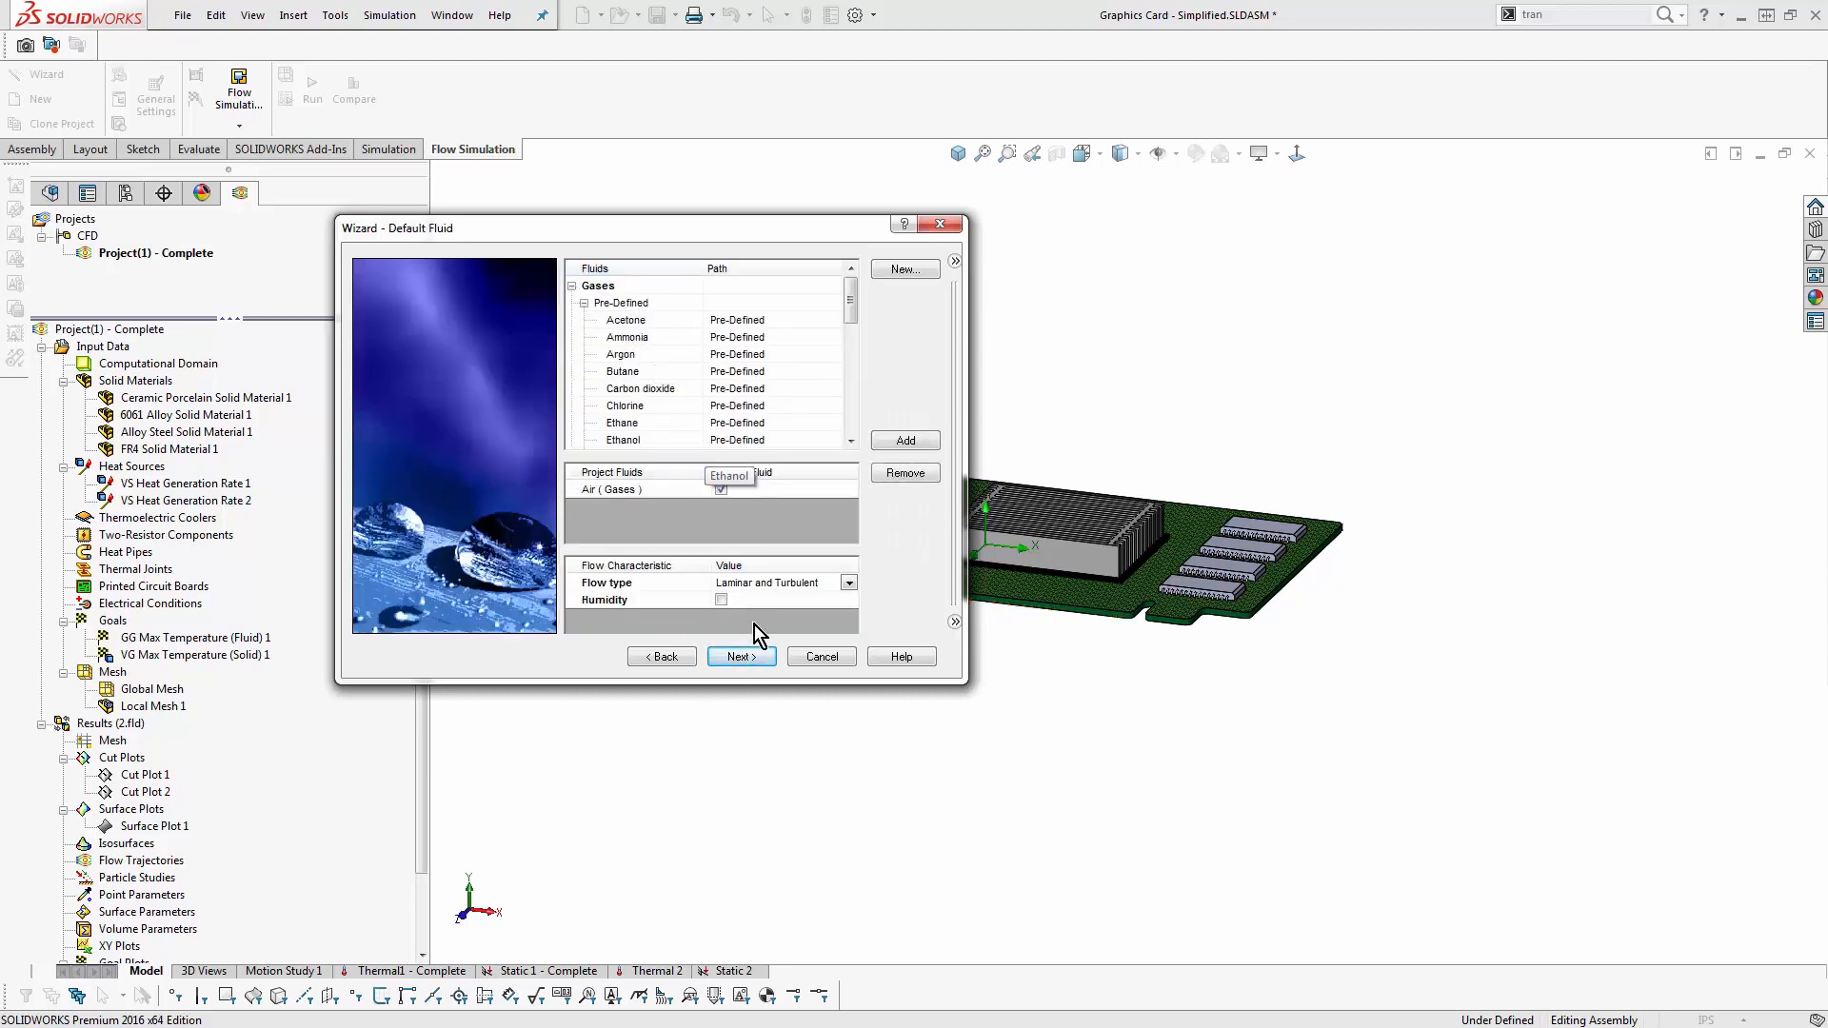
click(741, 657)
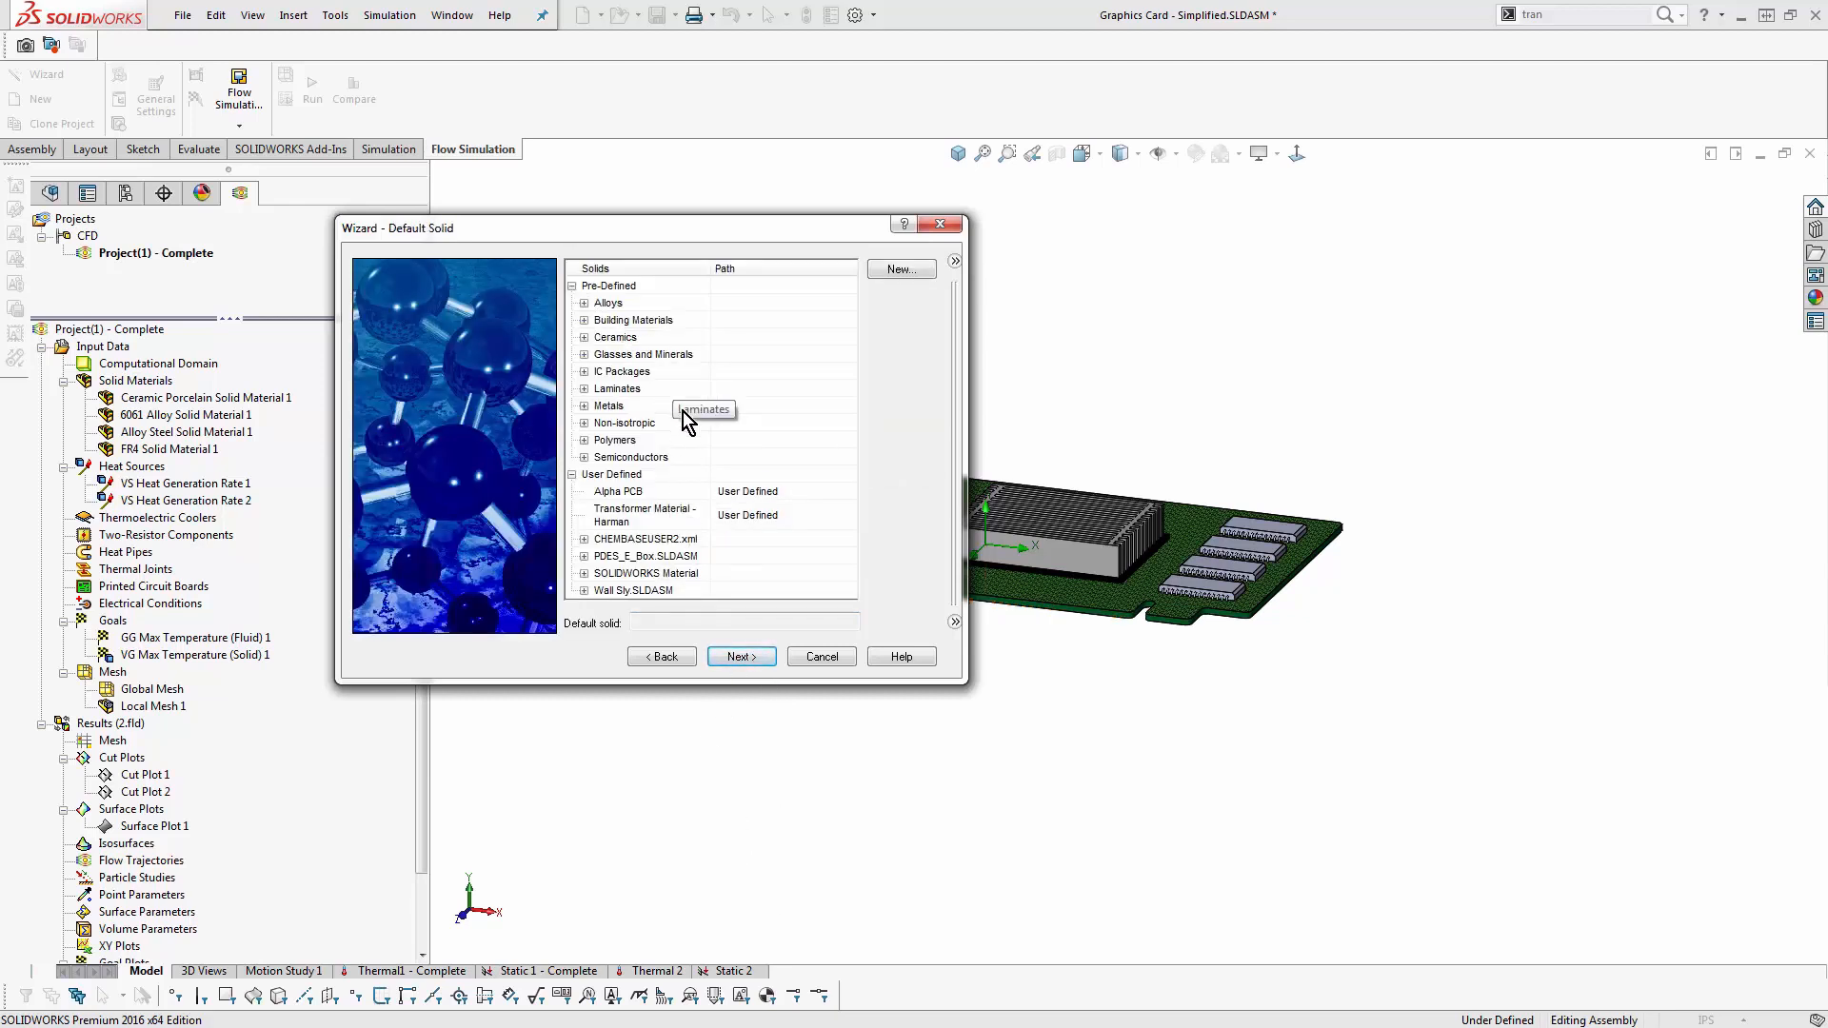
- Choose Copper from the pre-defined metals as the default solid and finish the project setup with default wall and initial conditions
drag(693, 228, 455, 379)
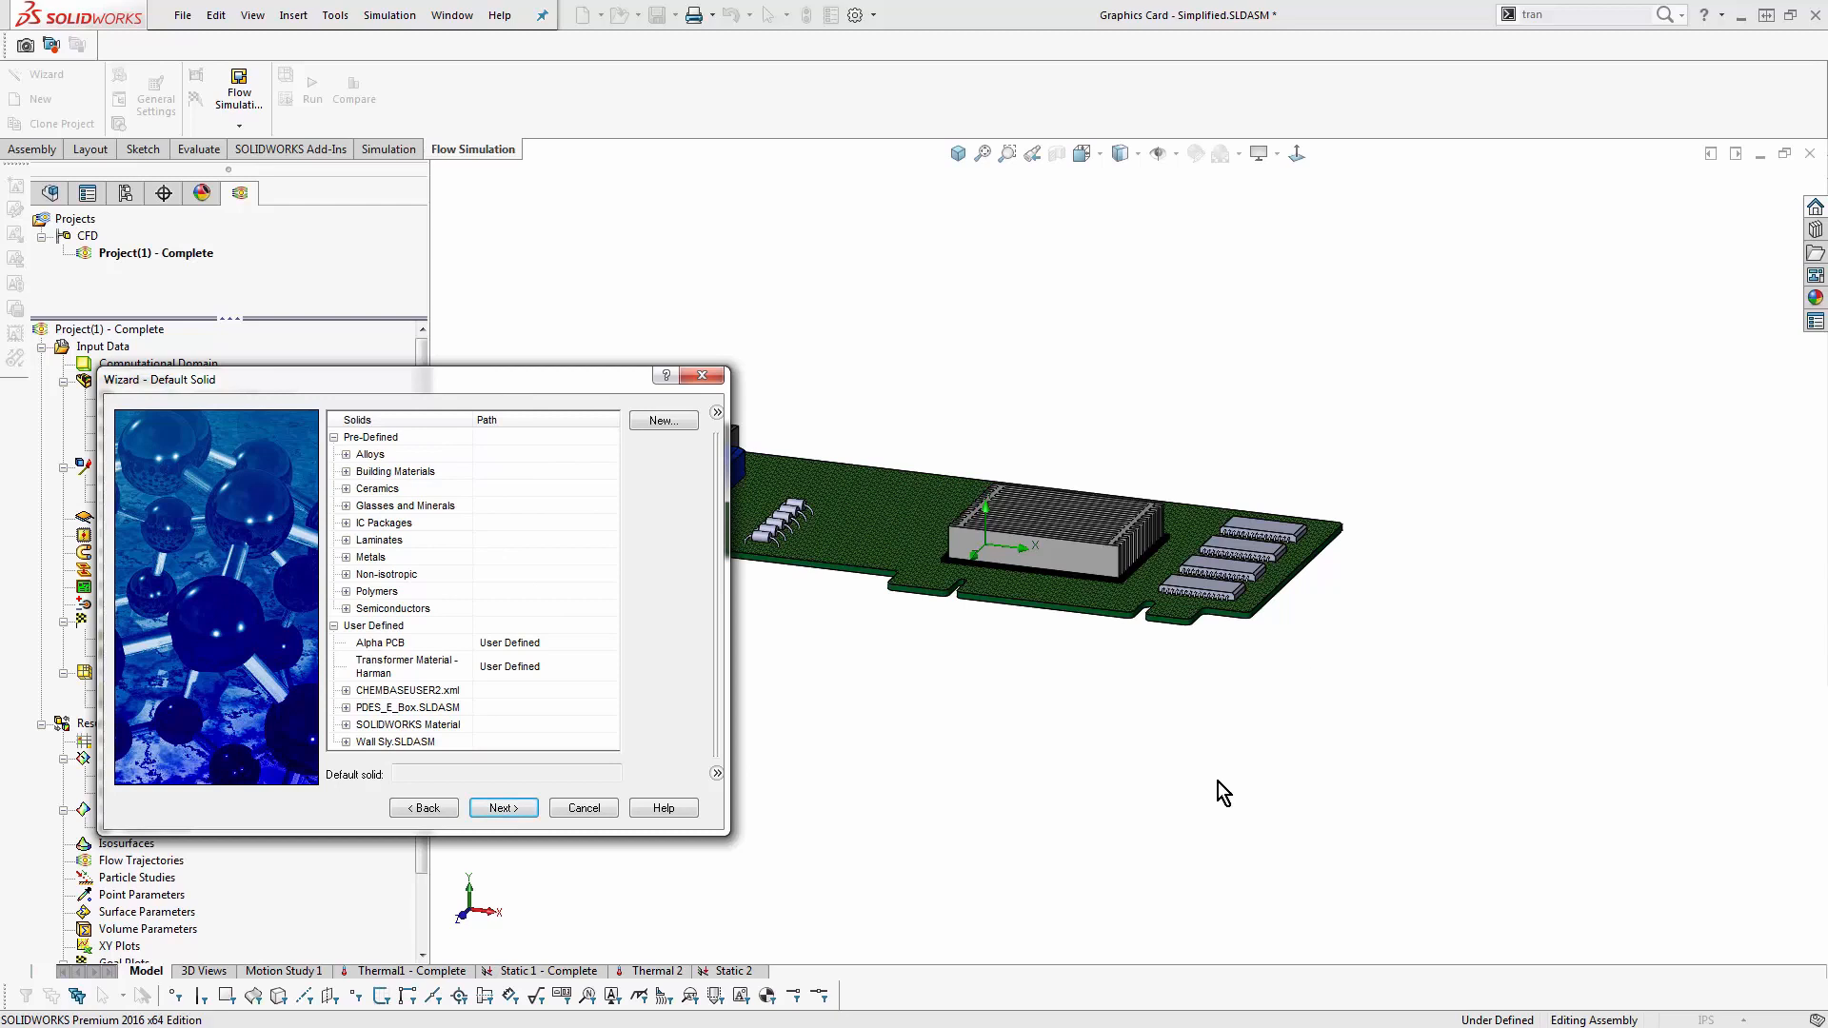
click(346, 557)
click(398, 591)
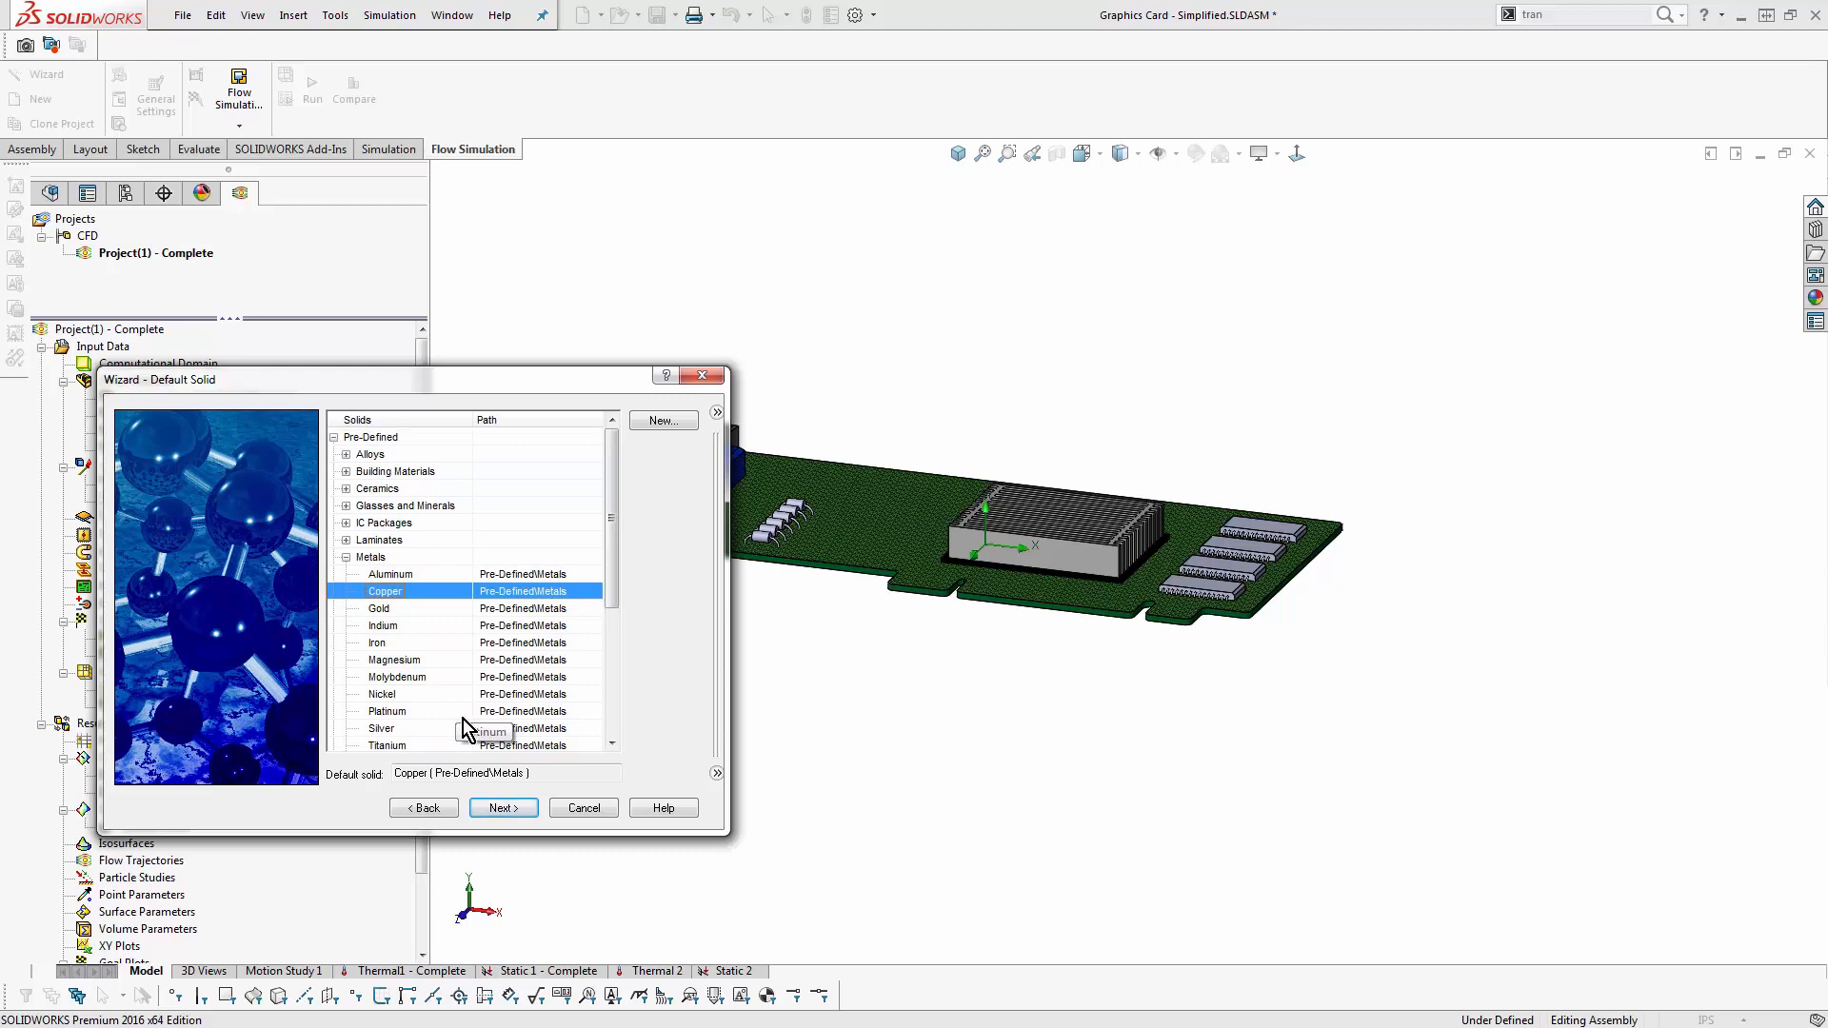
click(489, 811)
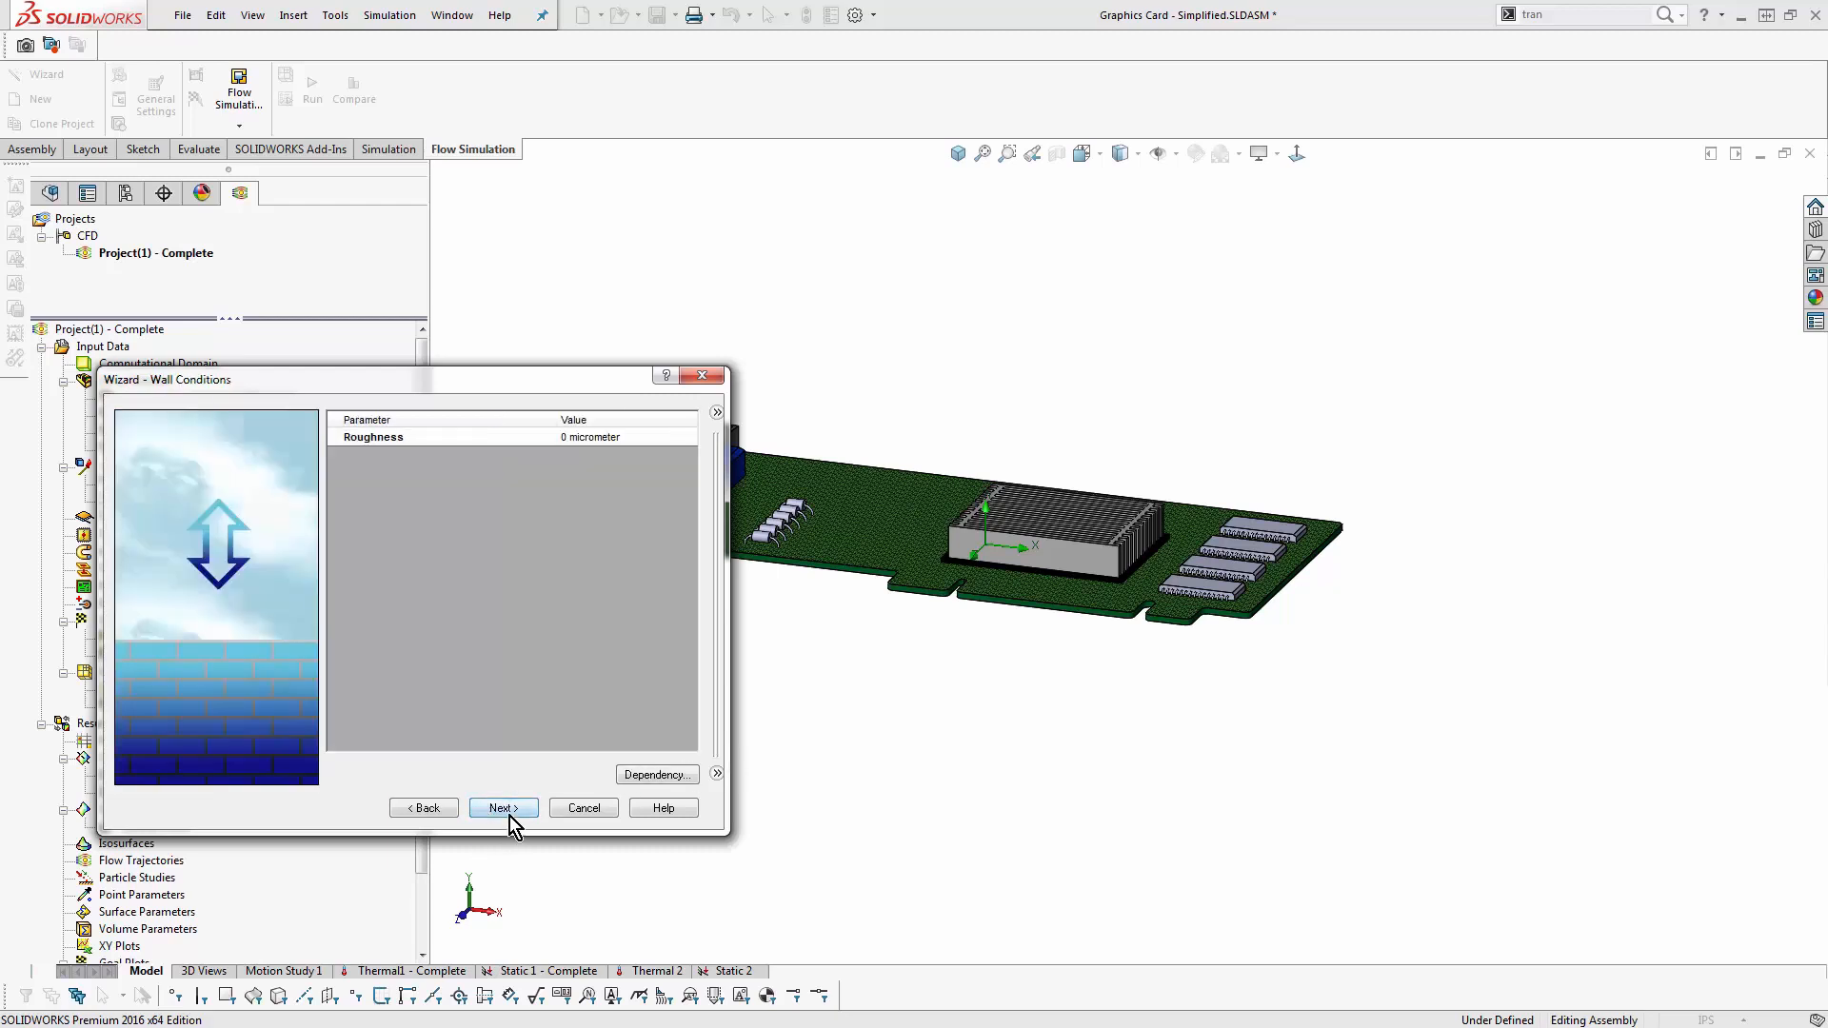
click(514, 814)
click(495, 814)
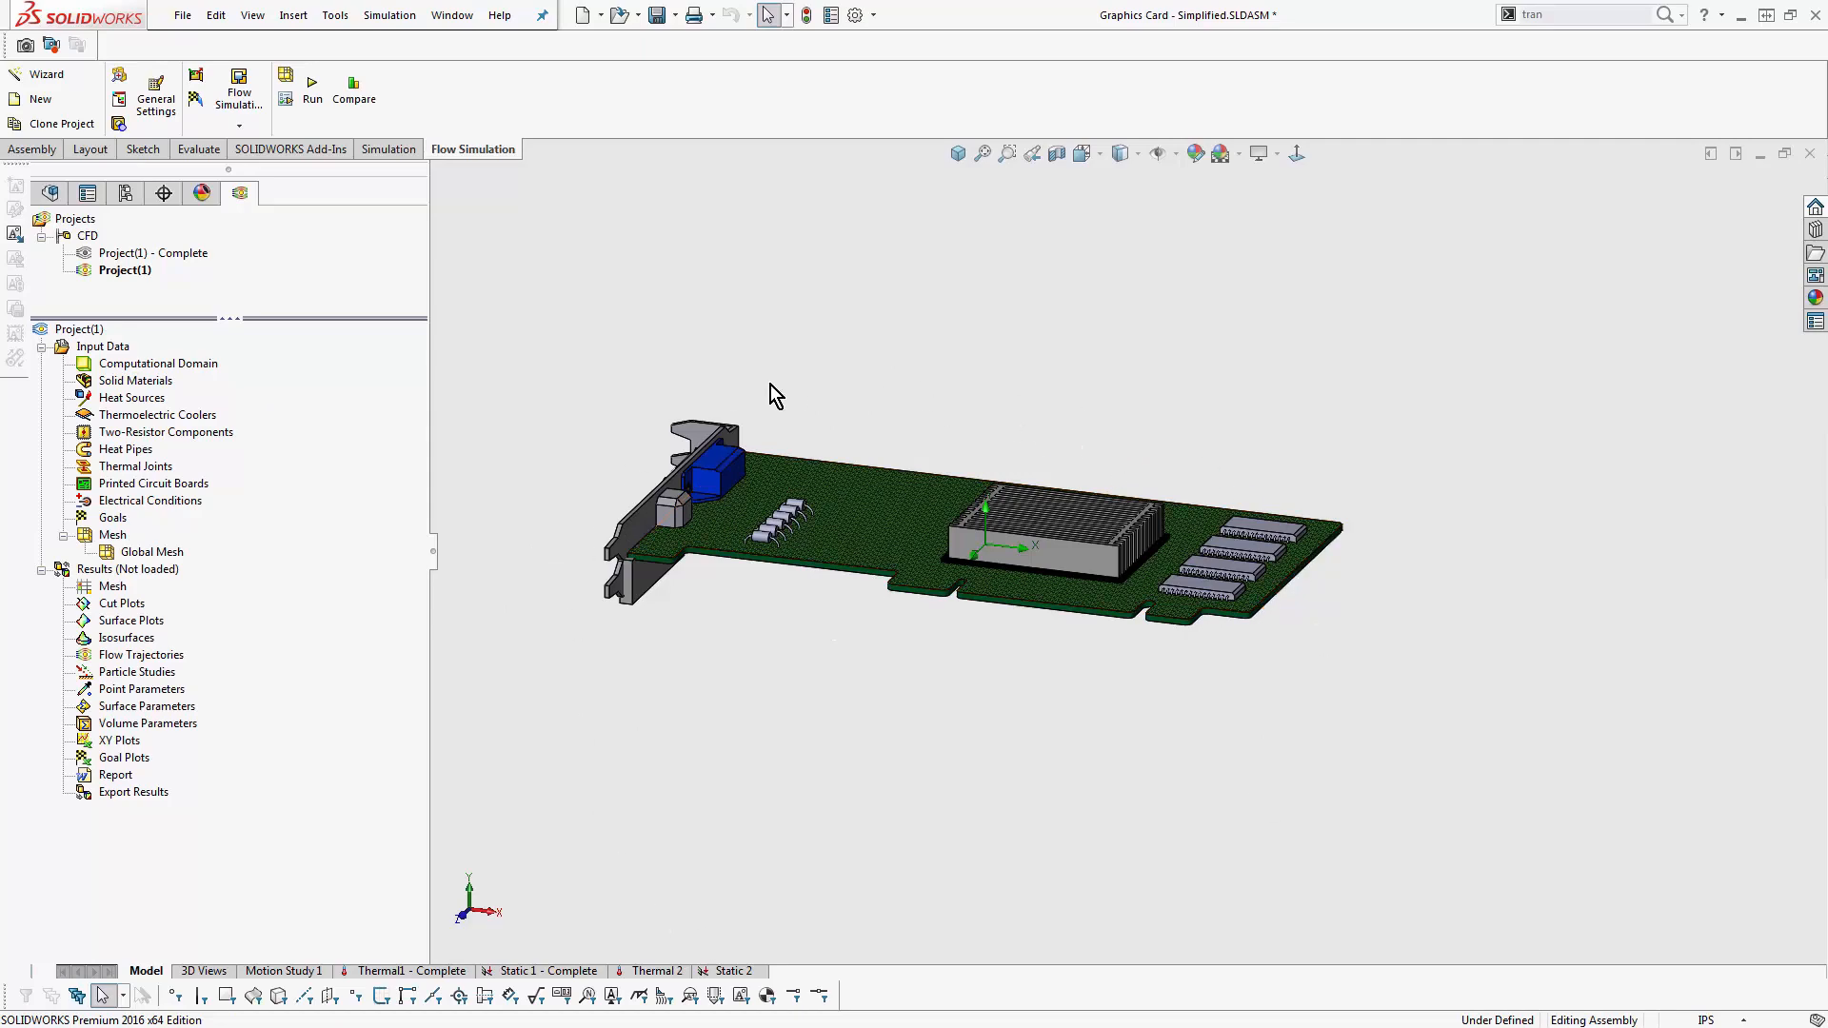
- Import the solid materials of the processor, heat sink, plate and PCB from the model into the Flow Simulation project
middle_drag(769, 385, 775, 407)
right_click(160, 383)
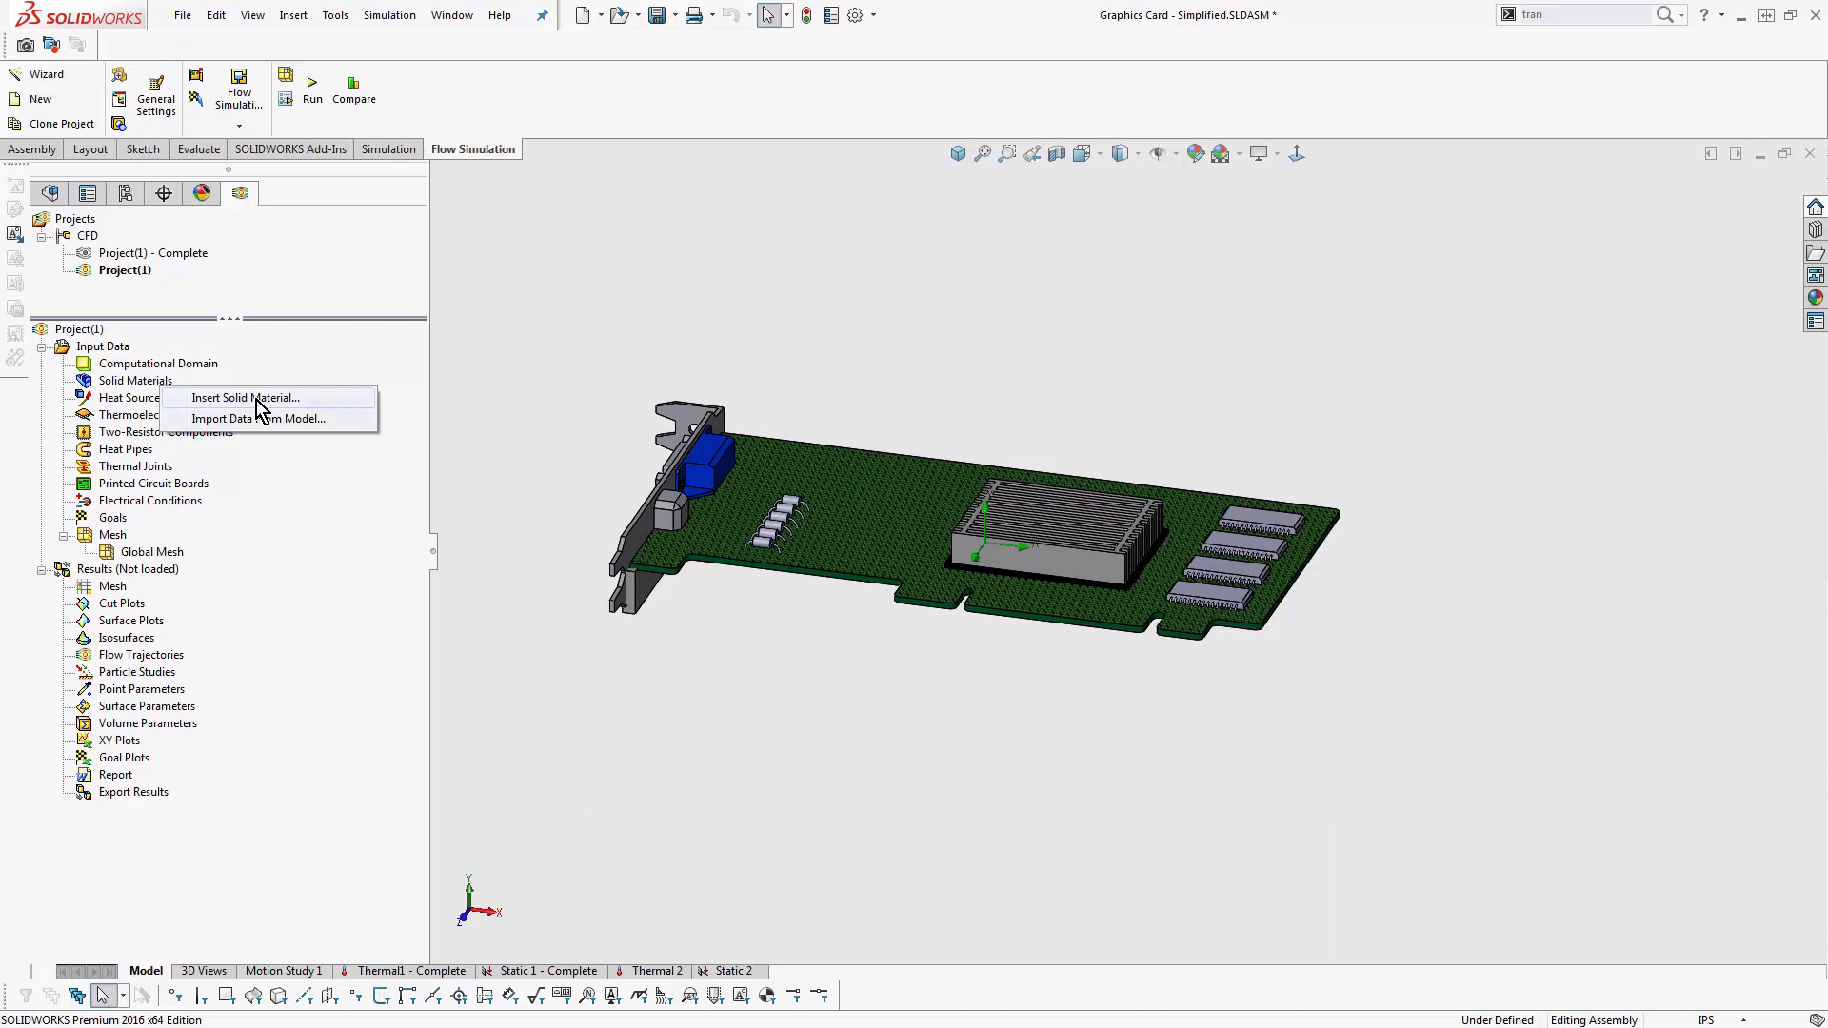
click(341, 419)
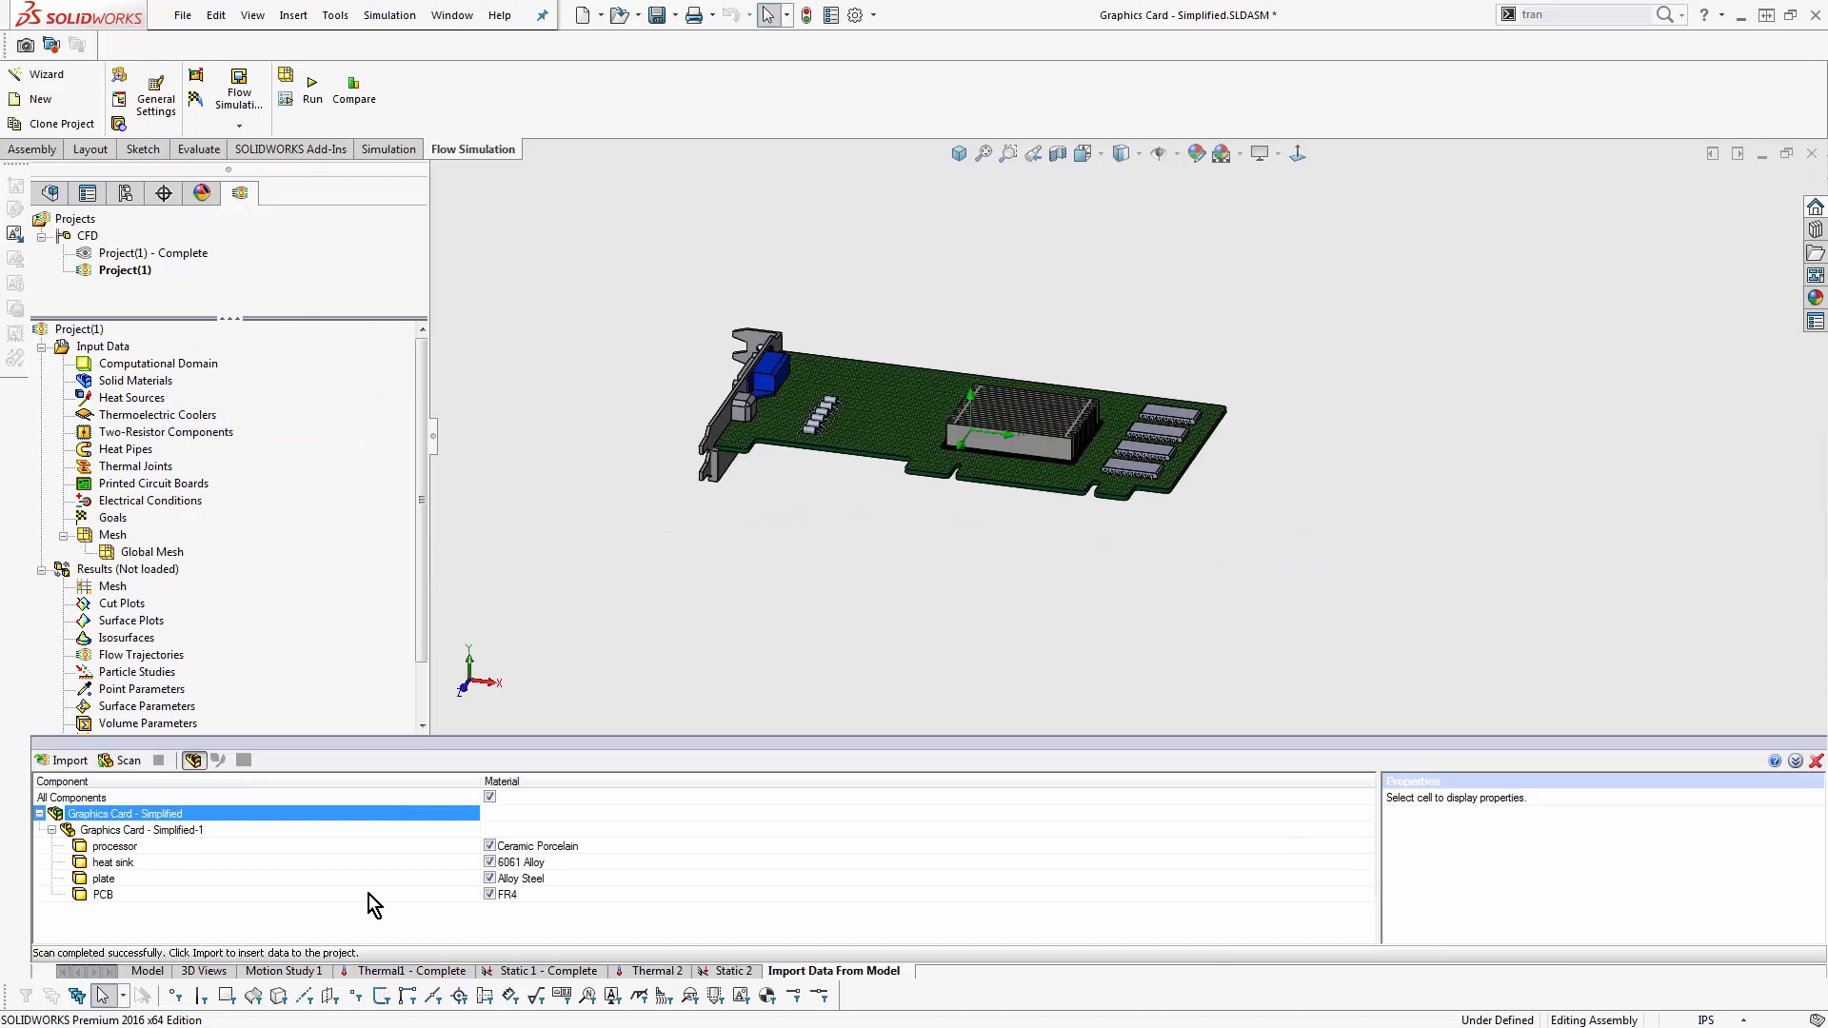
click(44, 761)
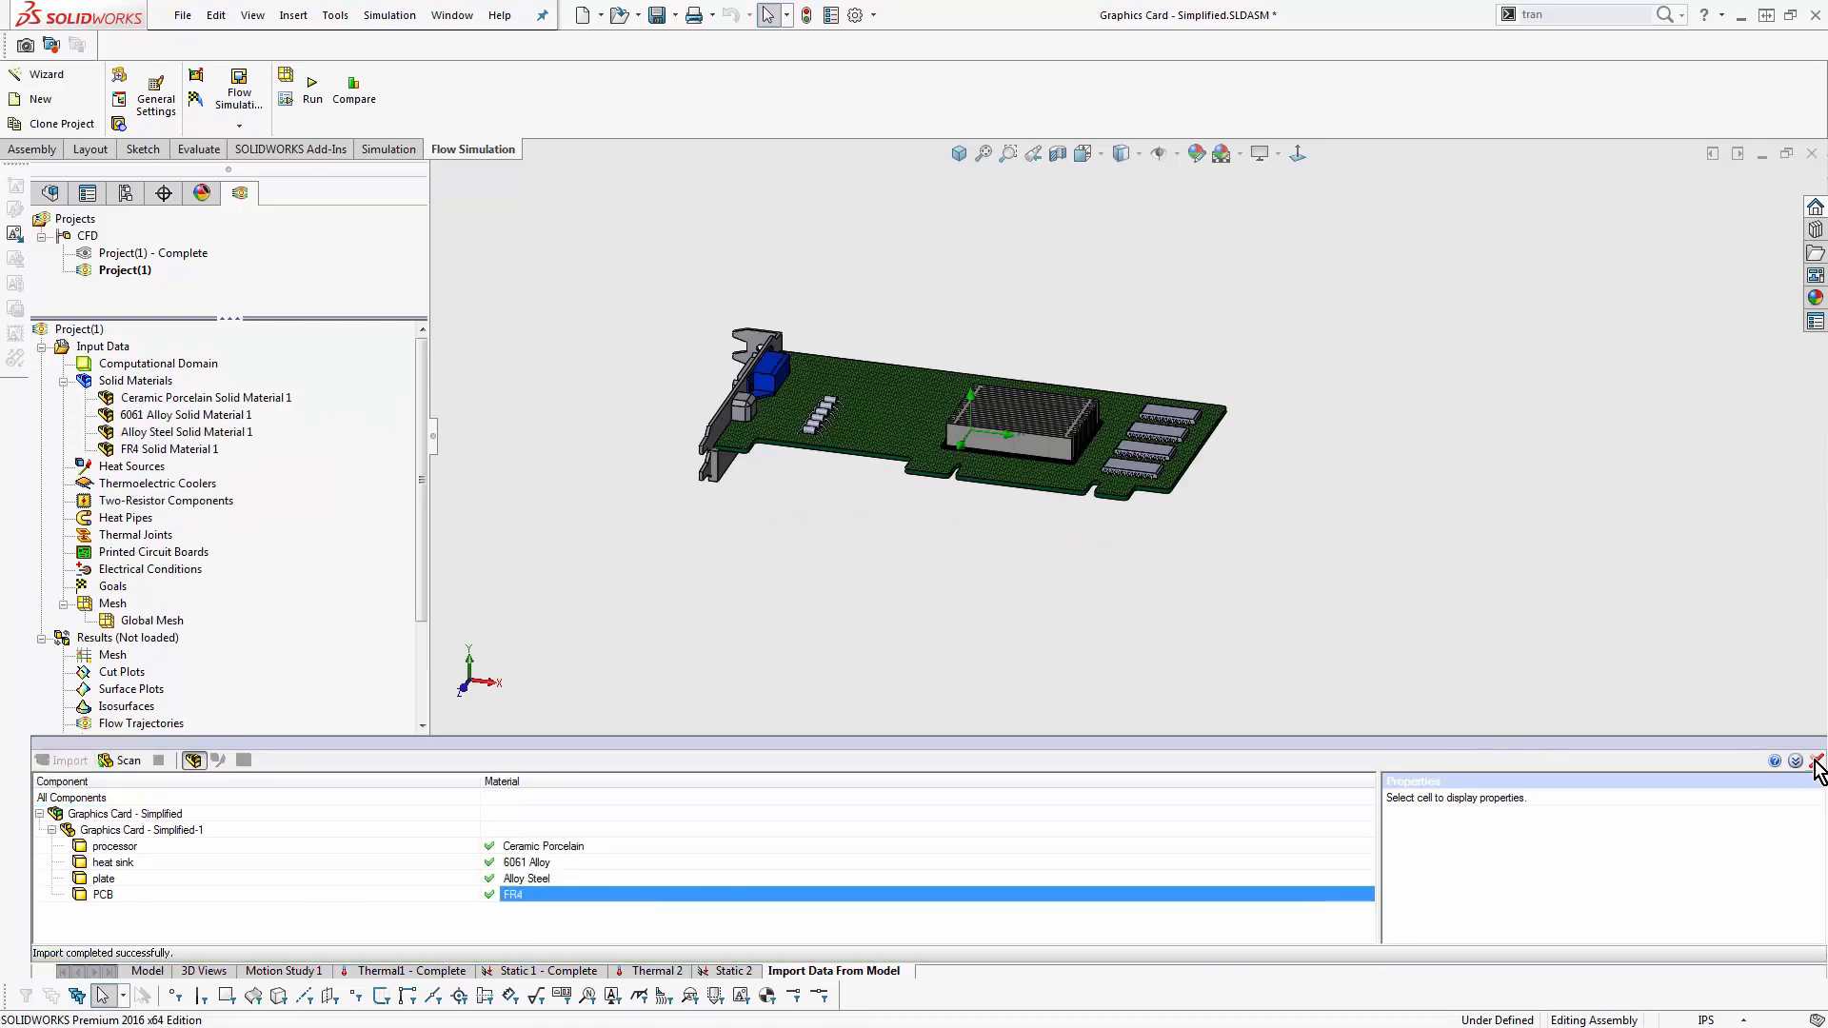
click(1816, 761)
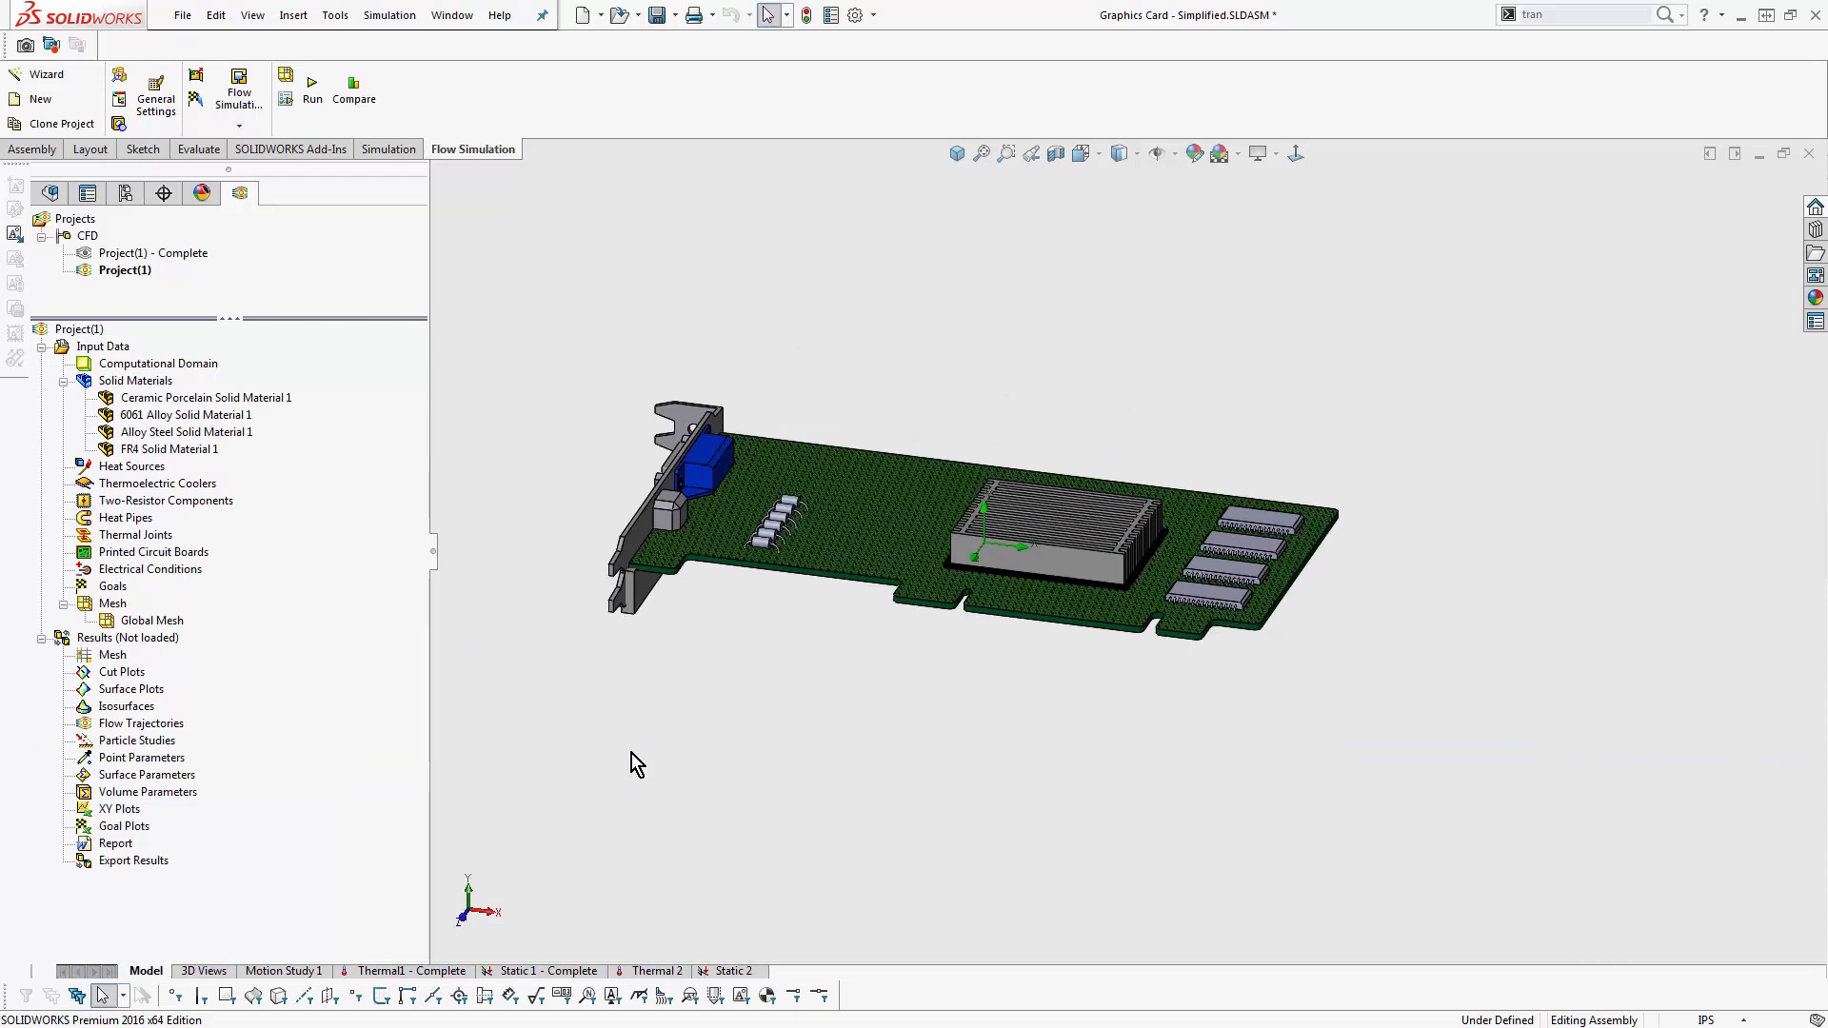
- Add a volume heat source to the black body beneath the heat sink, using the solid body selection filter
right_click(136, 466)
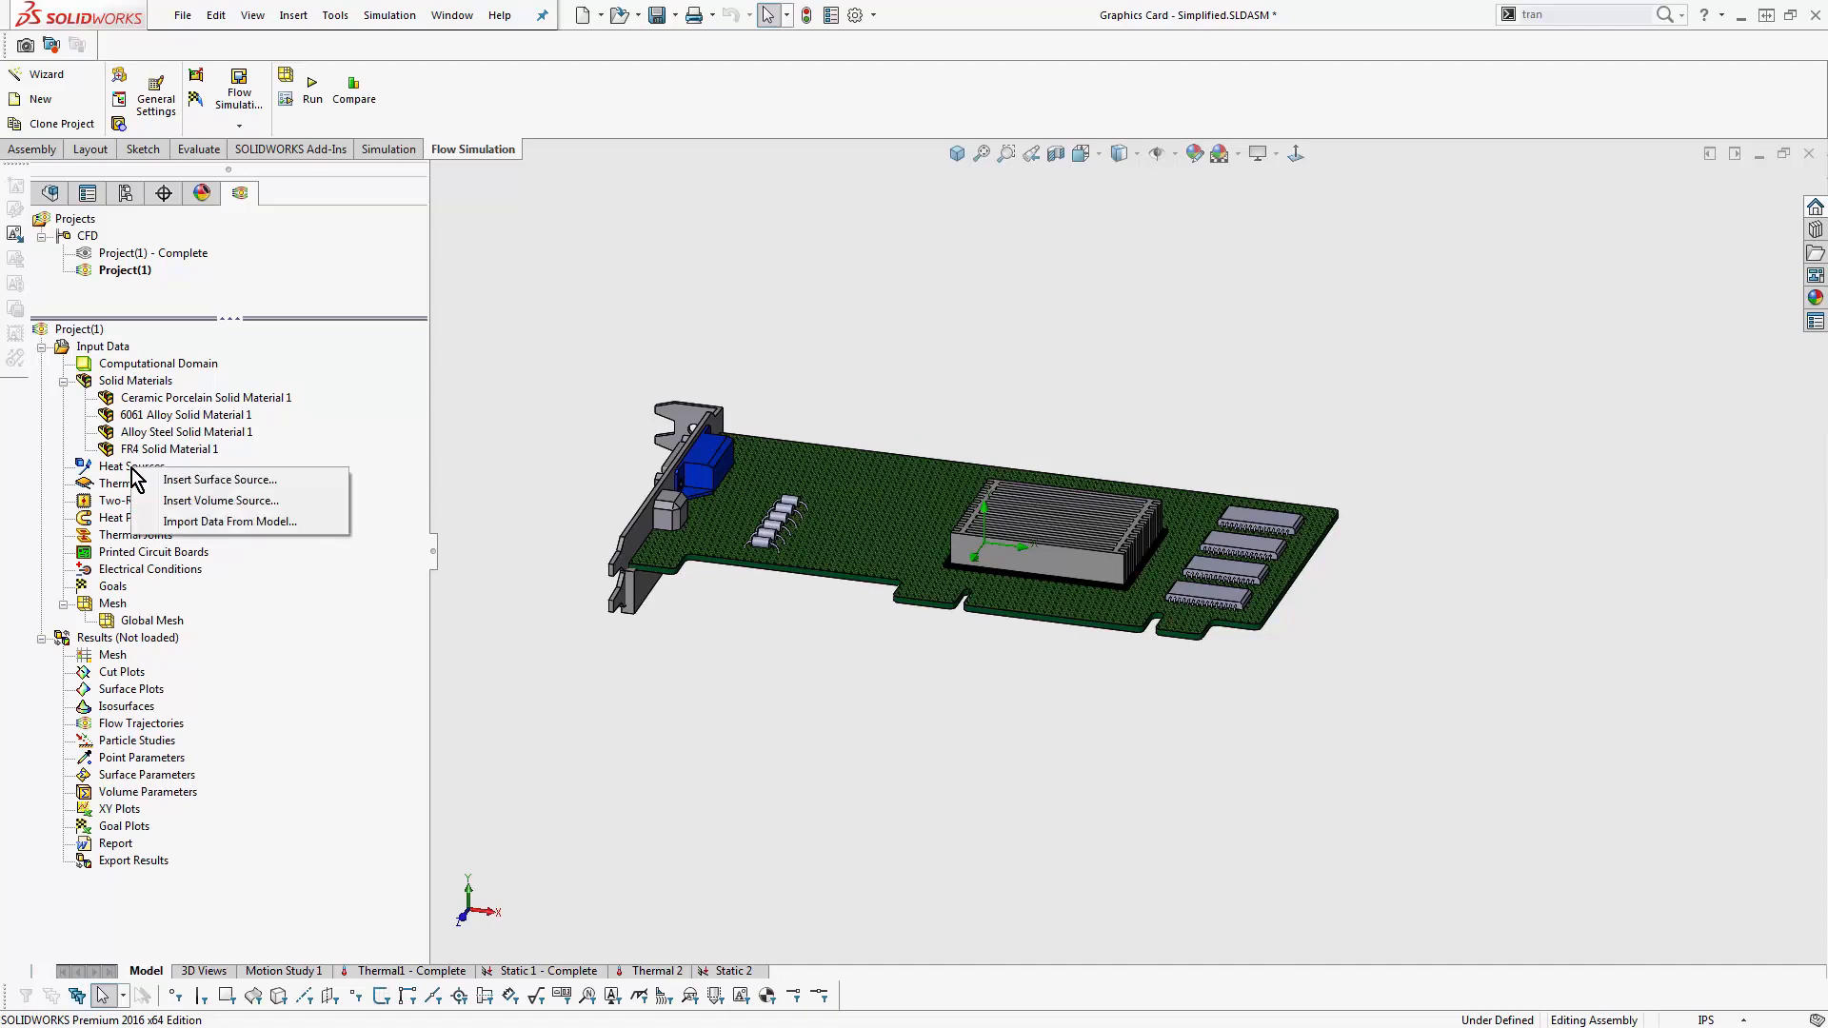
click(292, 501)
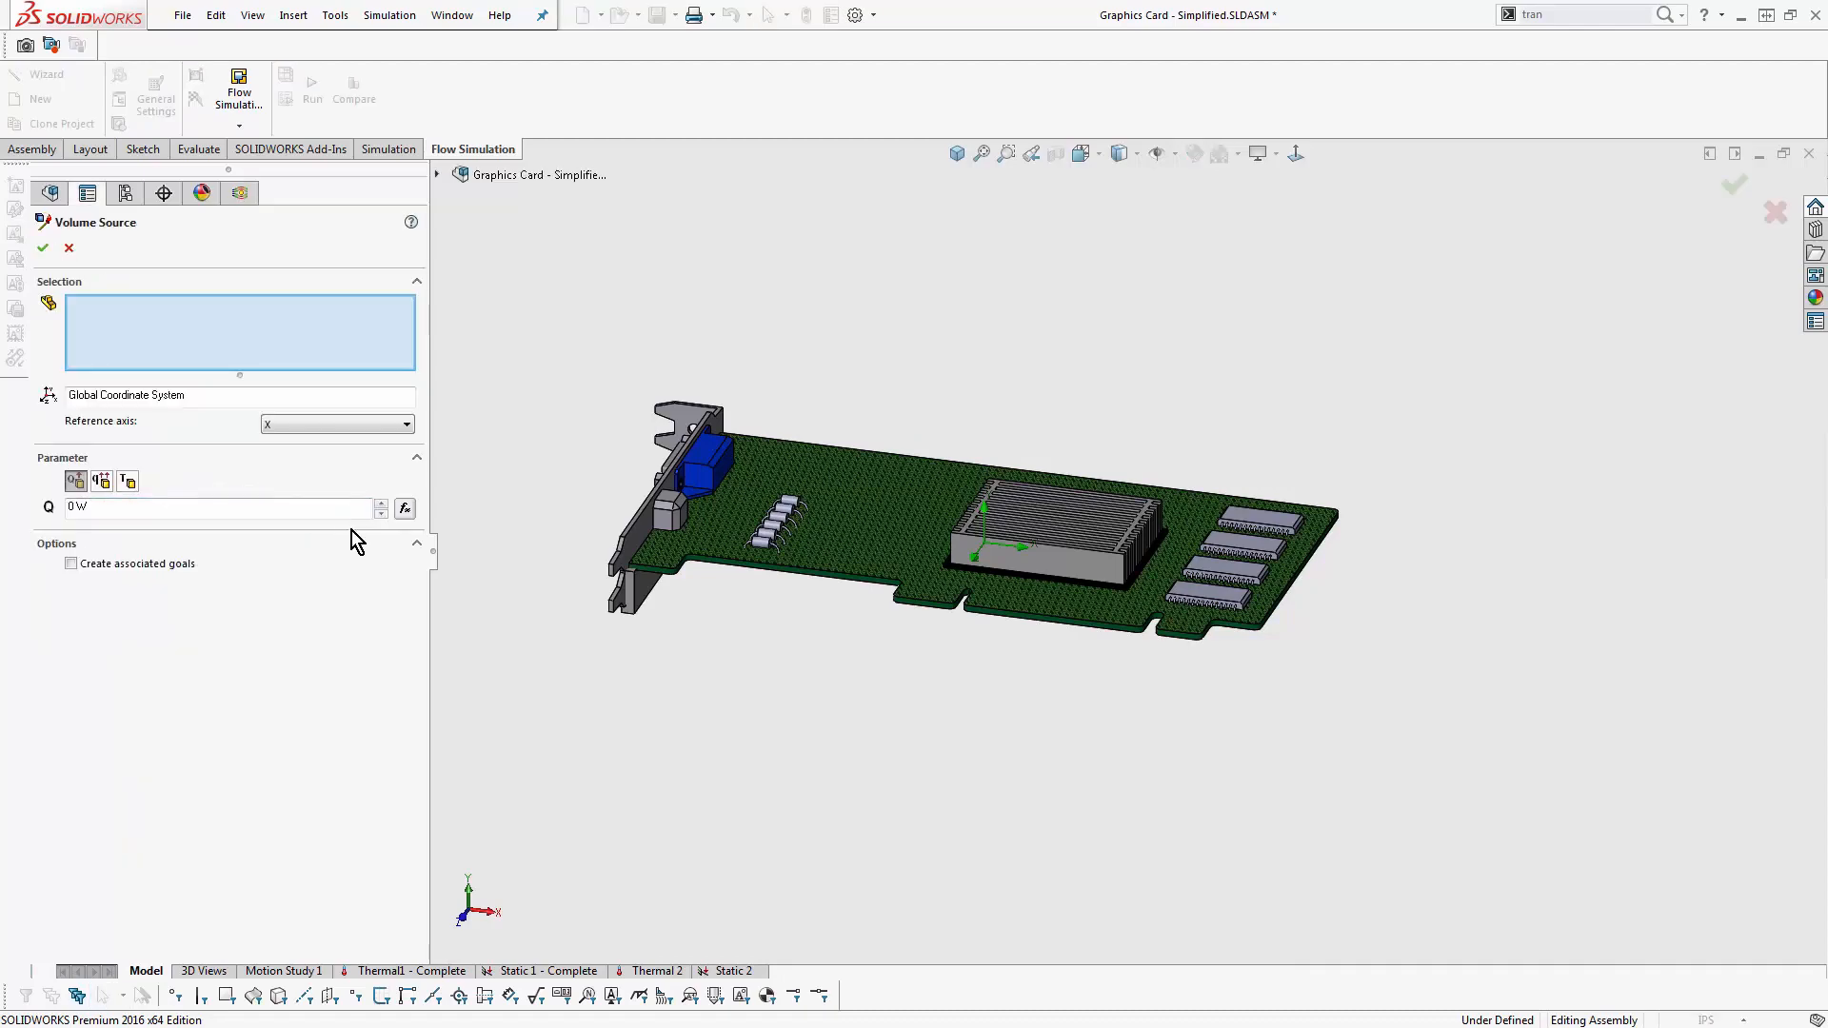
scroll(1003, 564, down, 6)
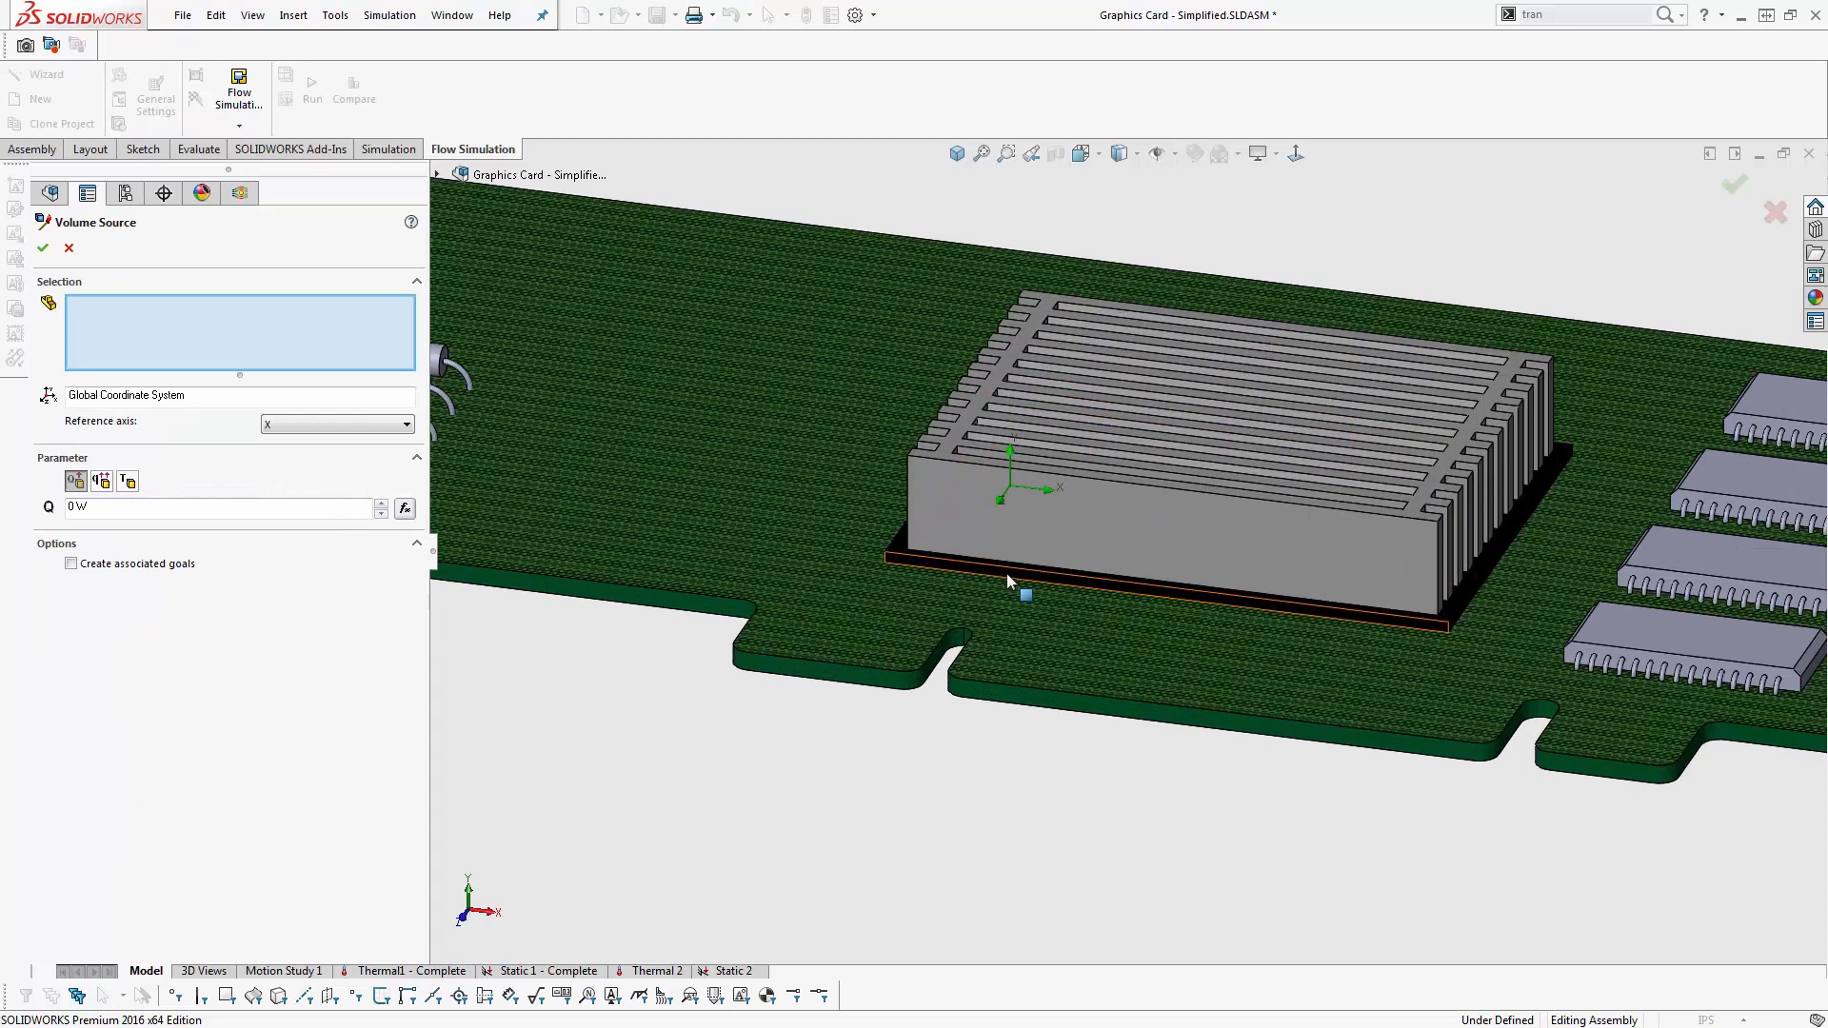
click(1007, 573)
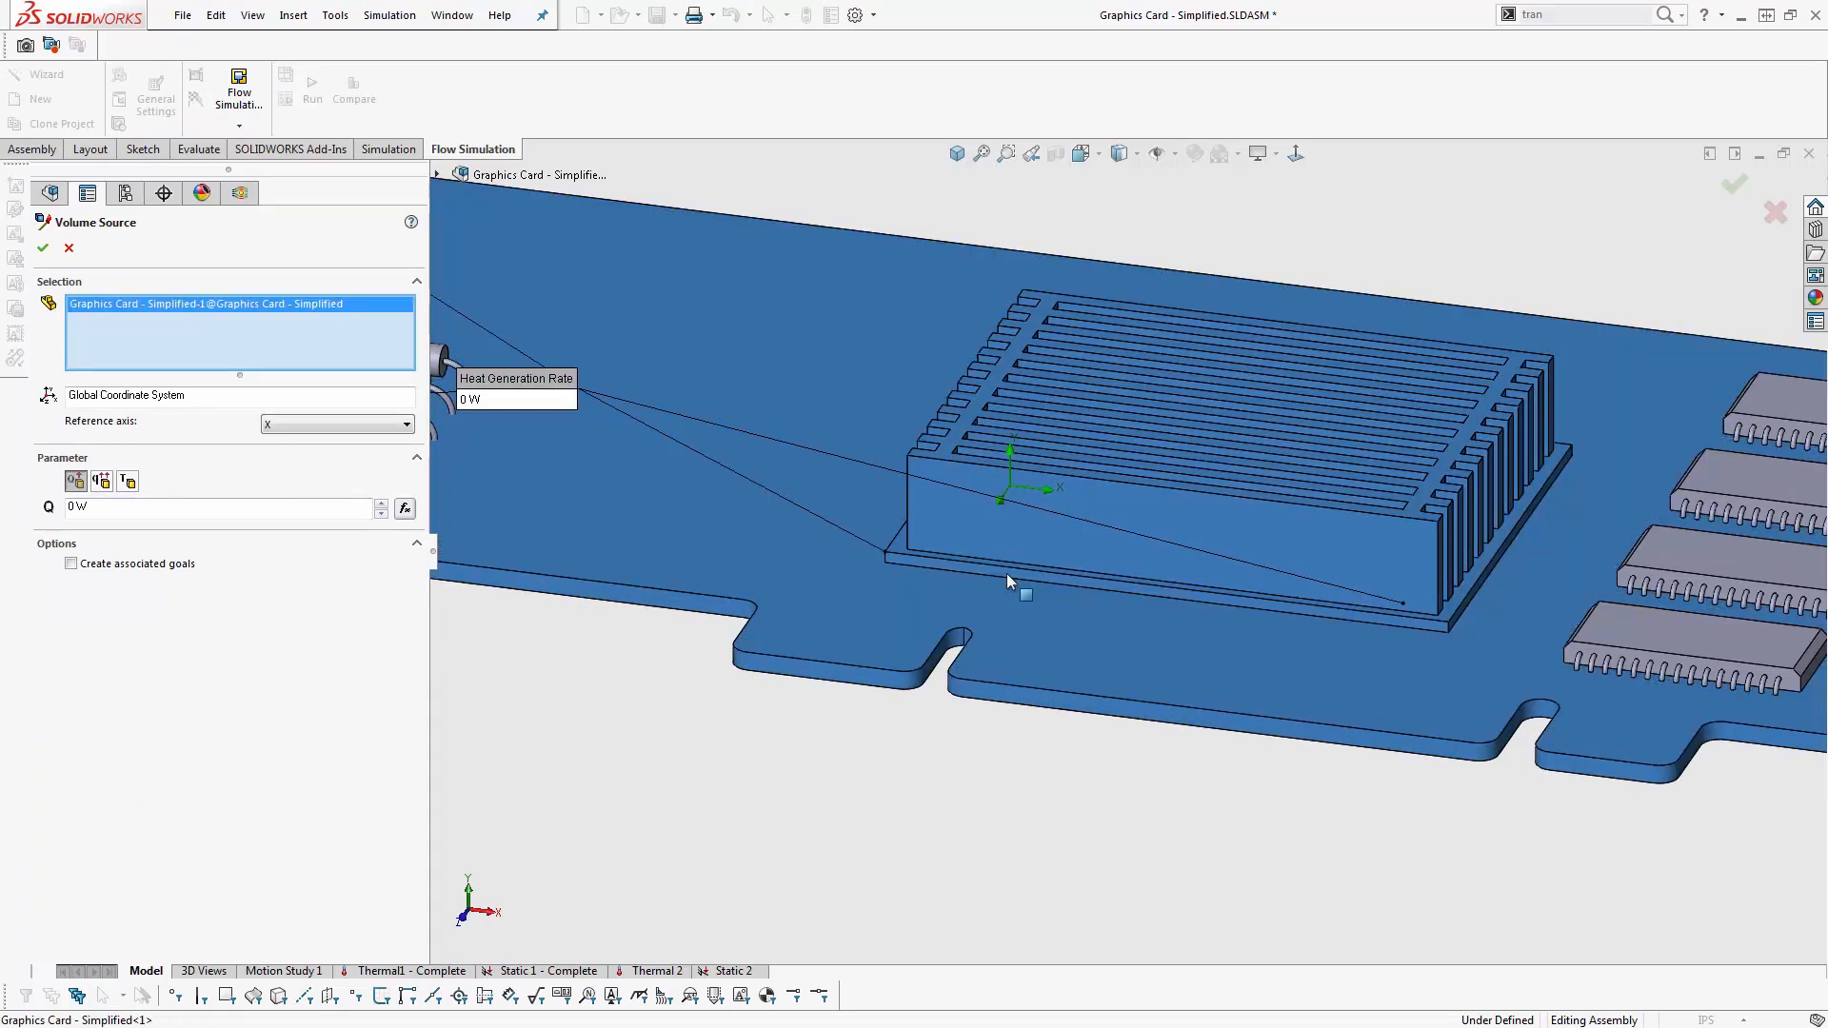
click(1008, 574)
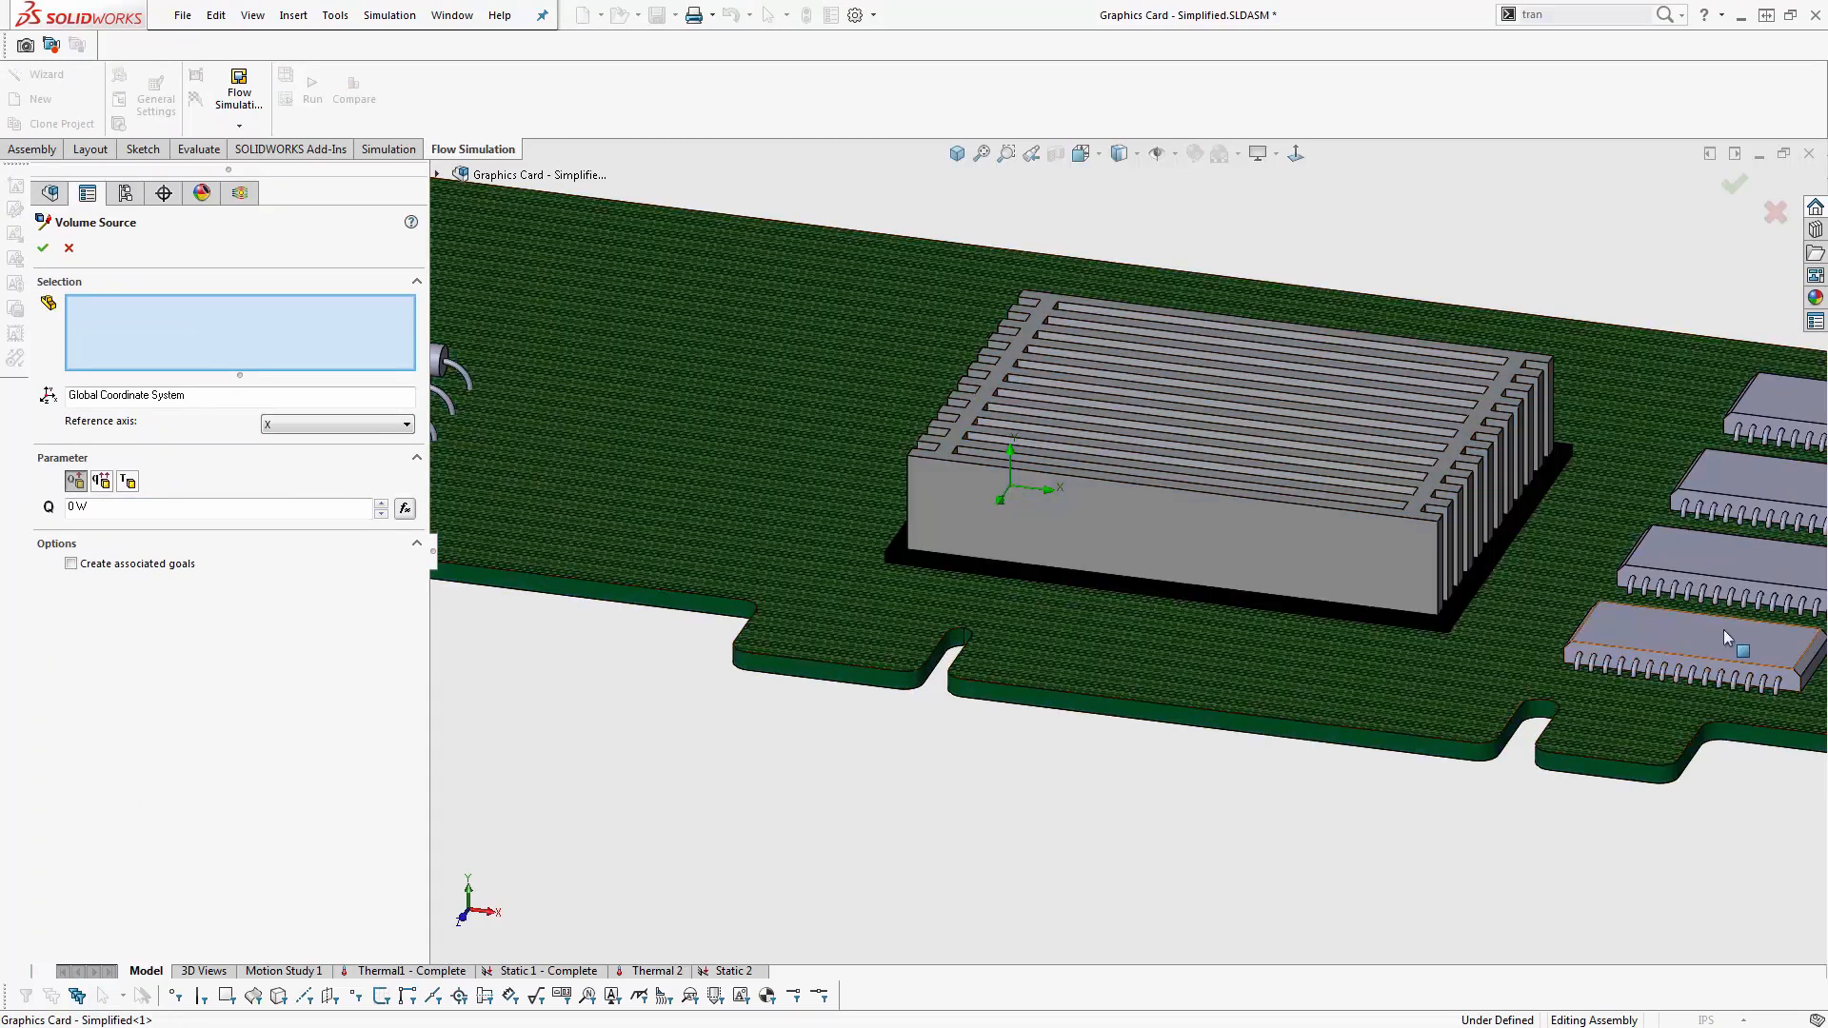
click(1700, 644)
click(1694, 637)
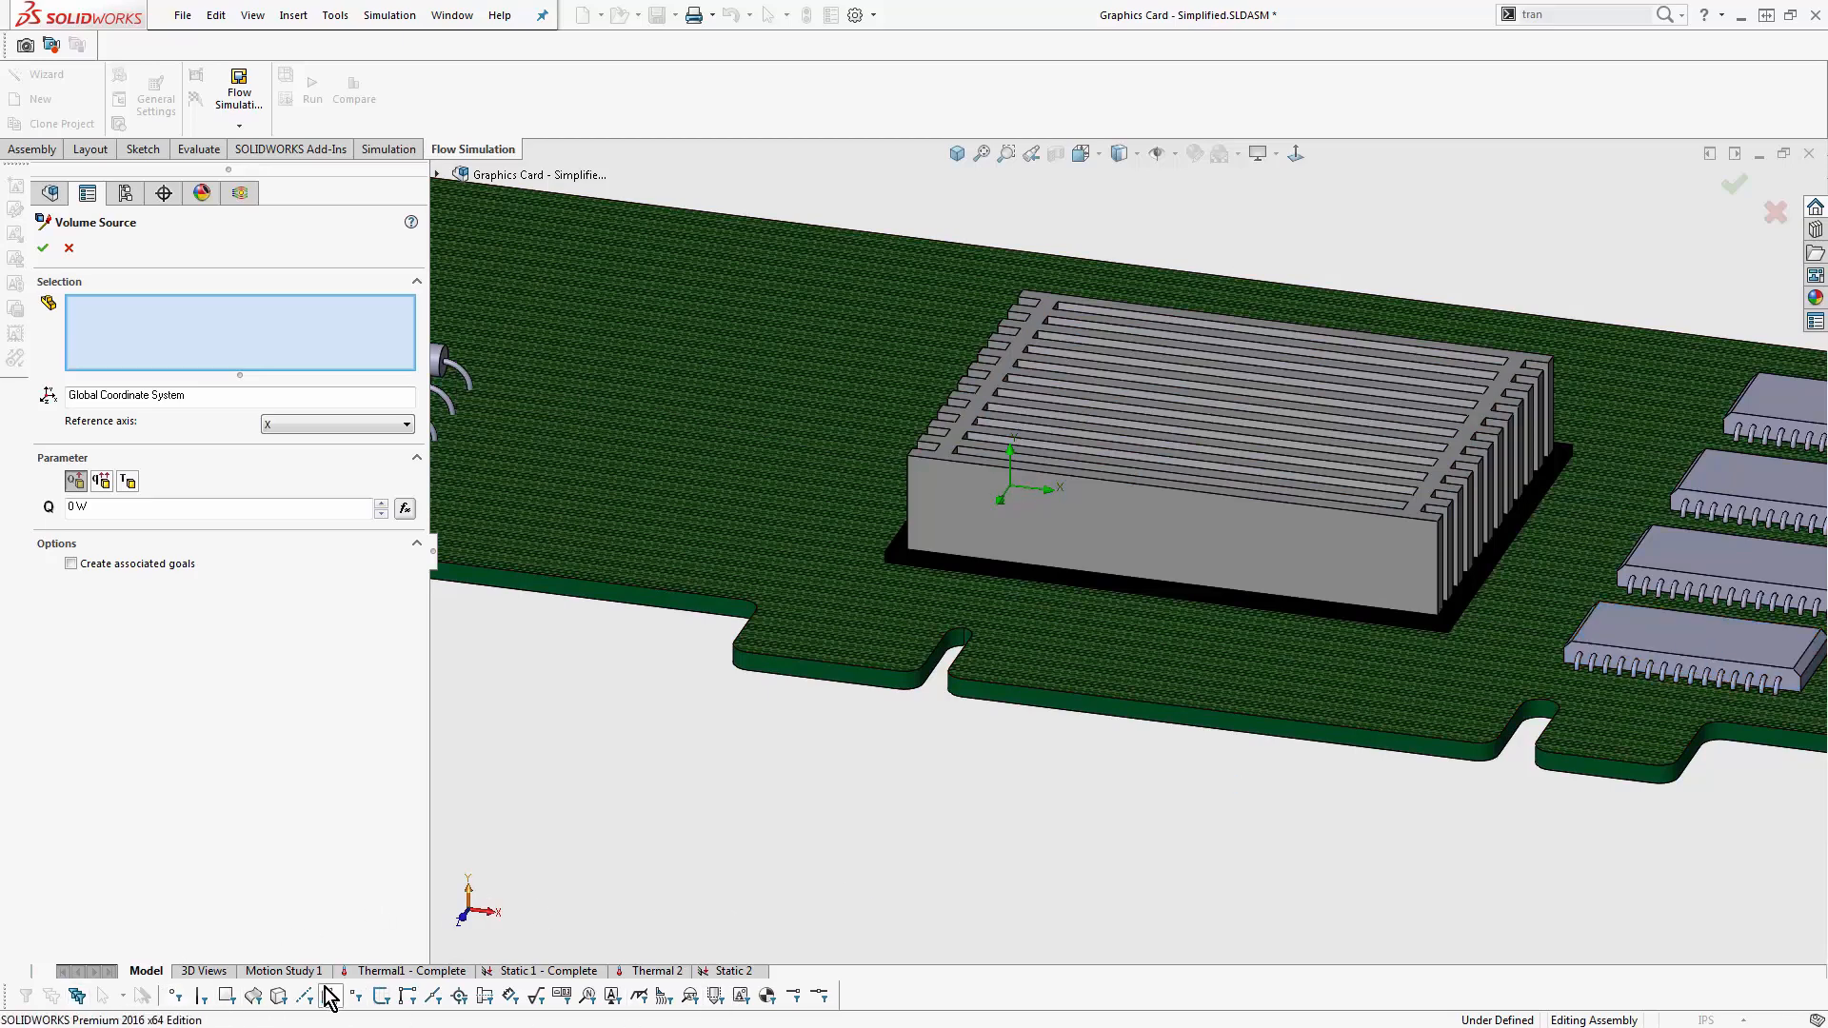
click(280, 997)
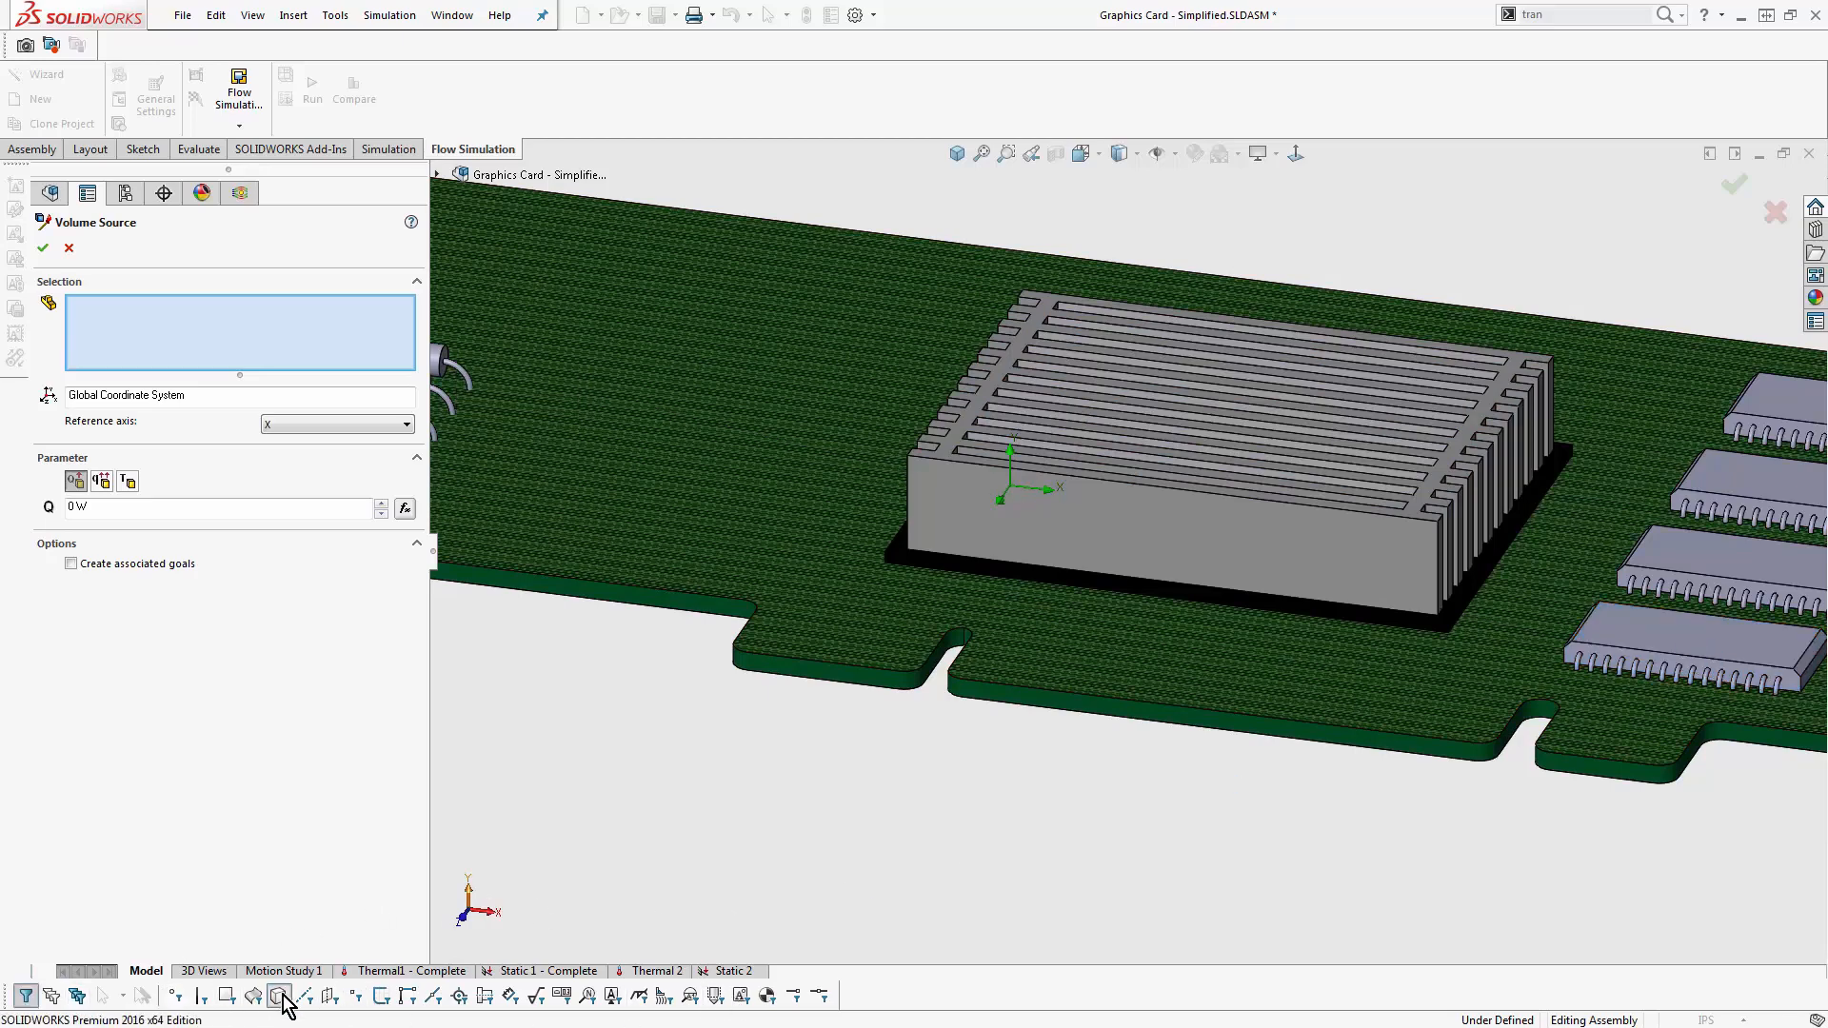
click(946, 565)
key(Escape)
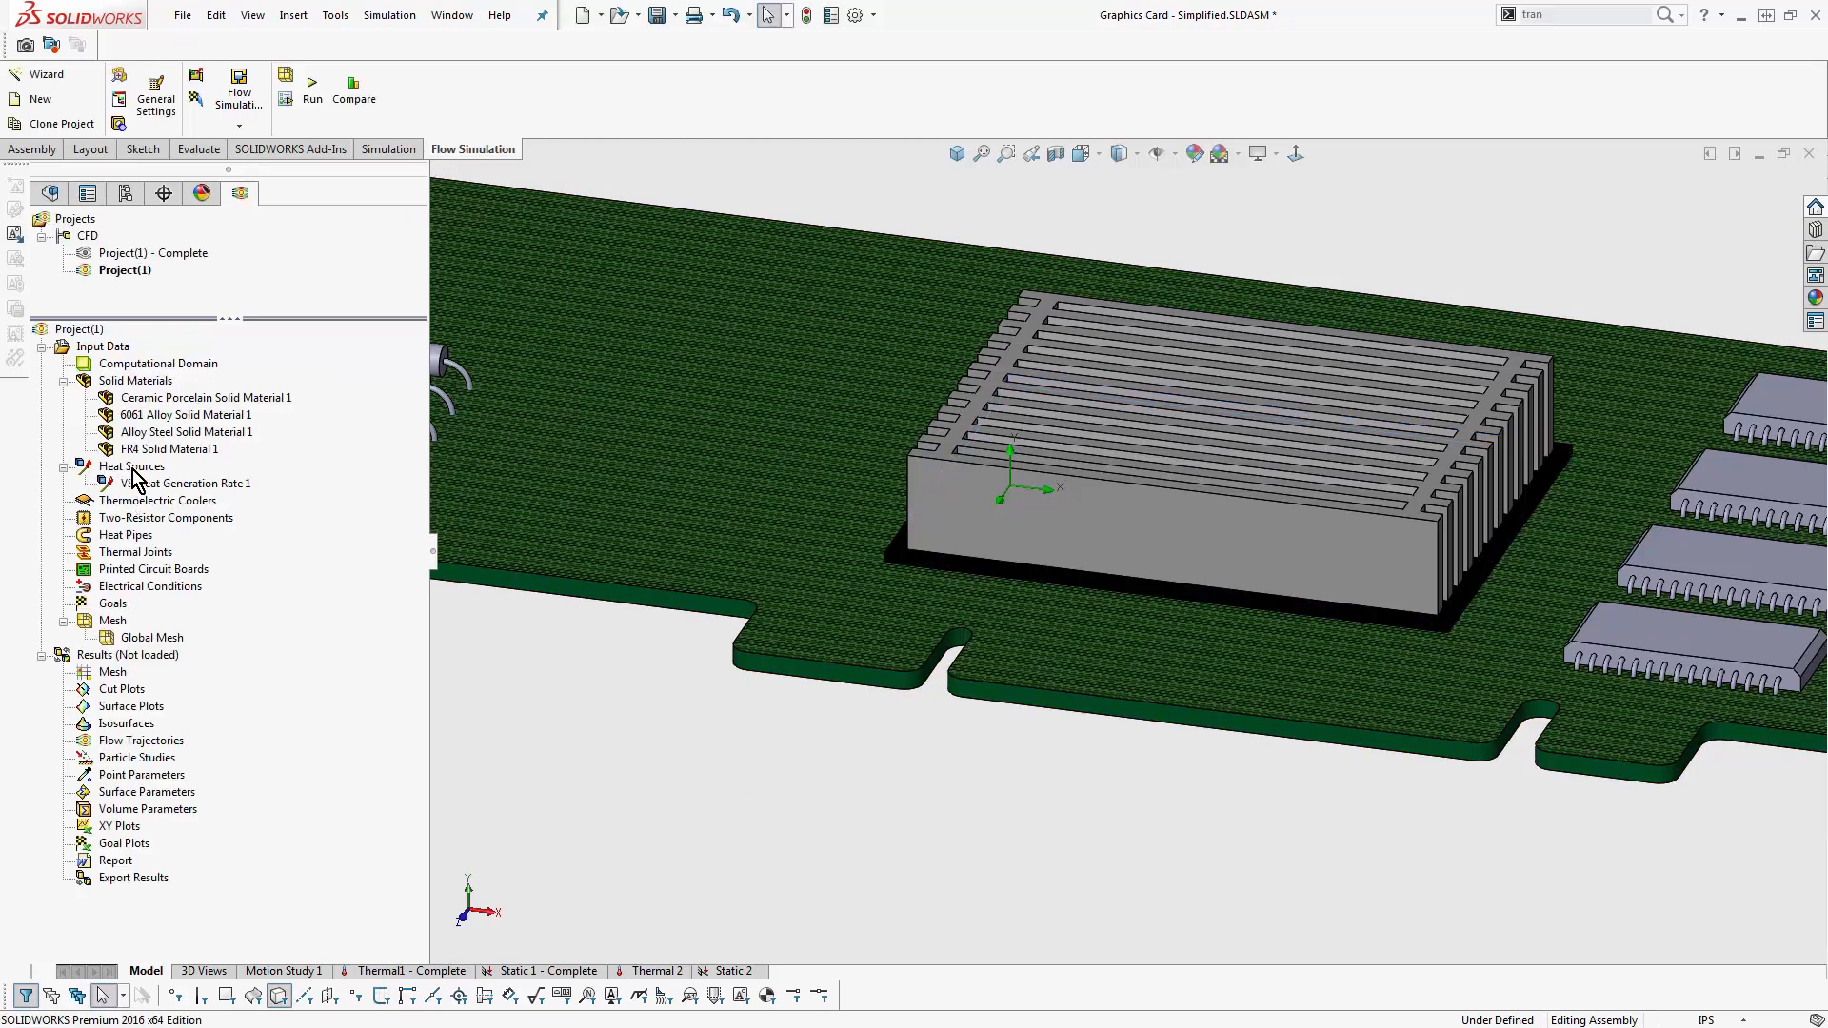
- Add a volume heat source to the four integrated circuits with a heat generation rate of 0.2 W
right_click(143, 466)
click(222, 500)
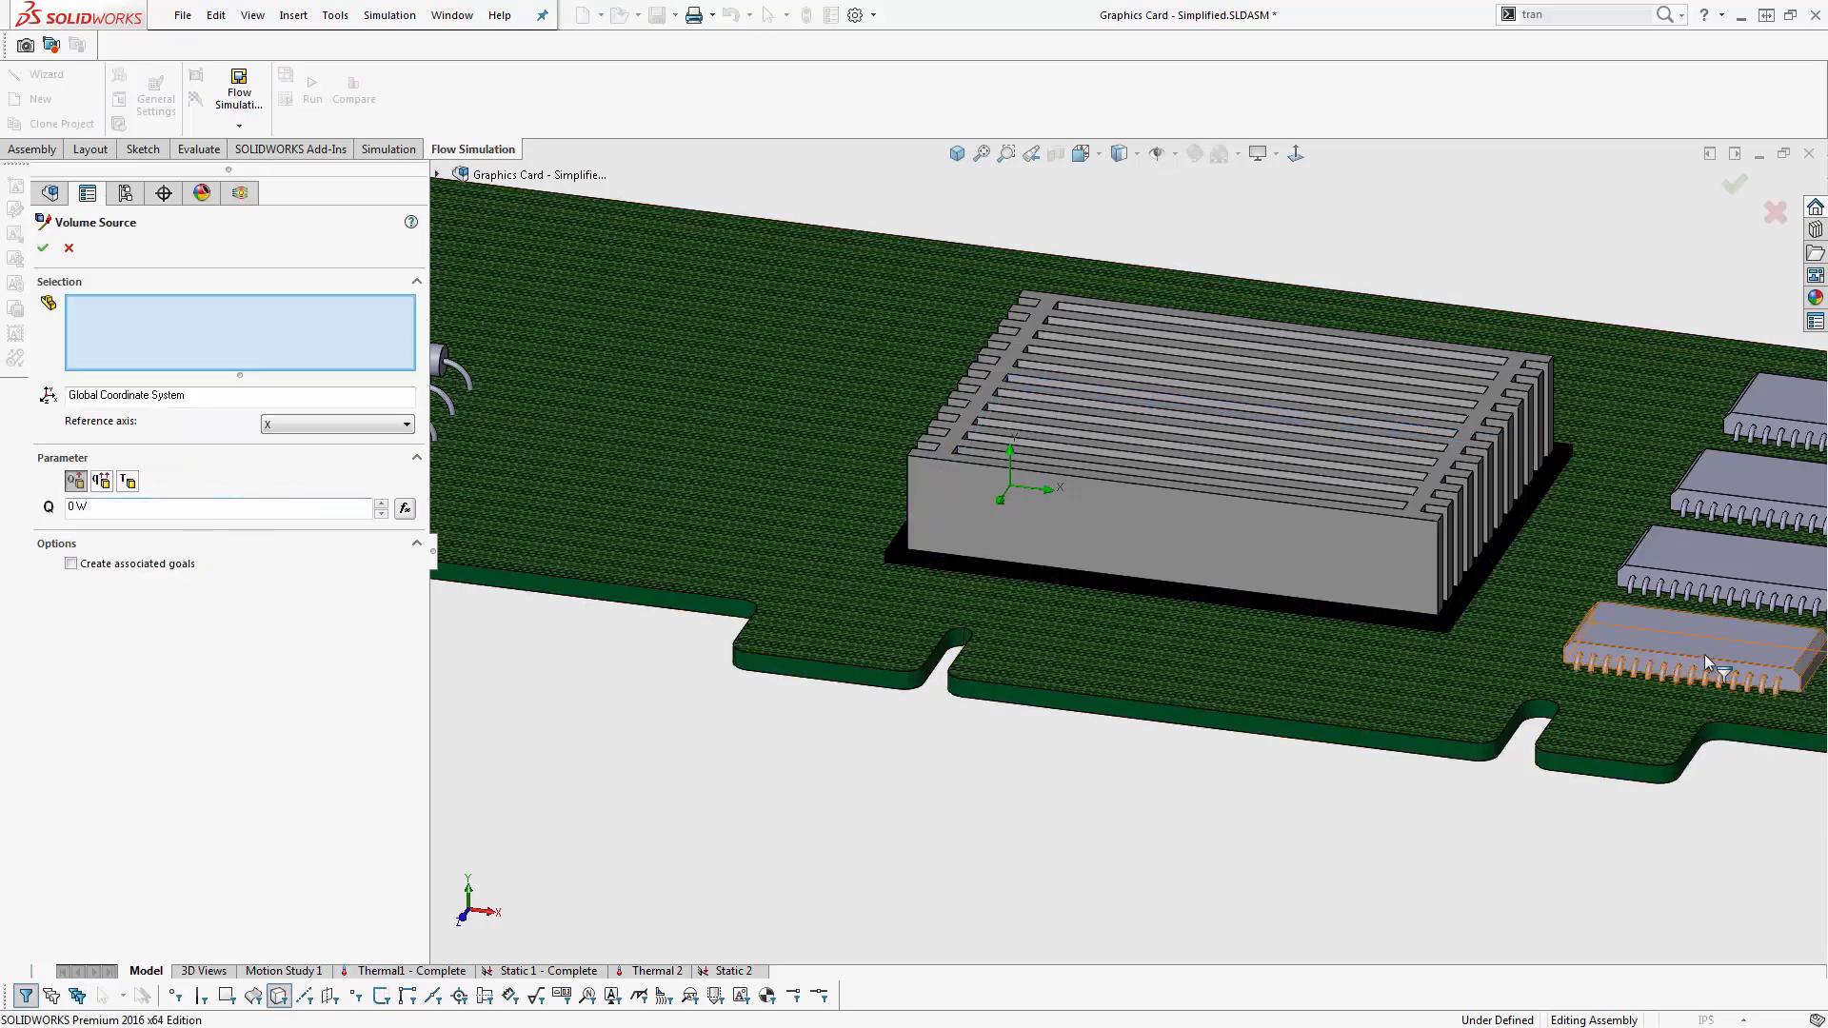
scroll(1004, 550, up, 3)
click(1013, 615)
click(1067, 554)
click(1109, 514)
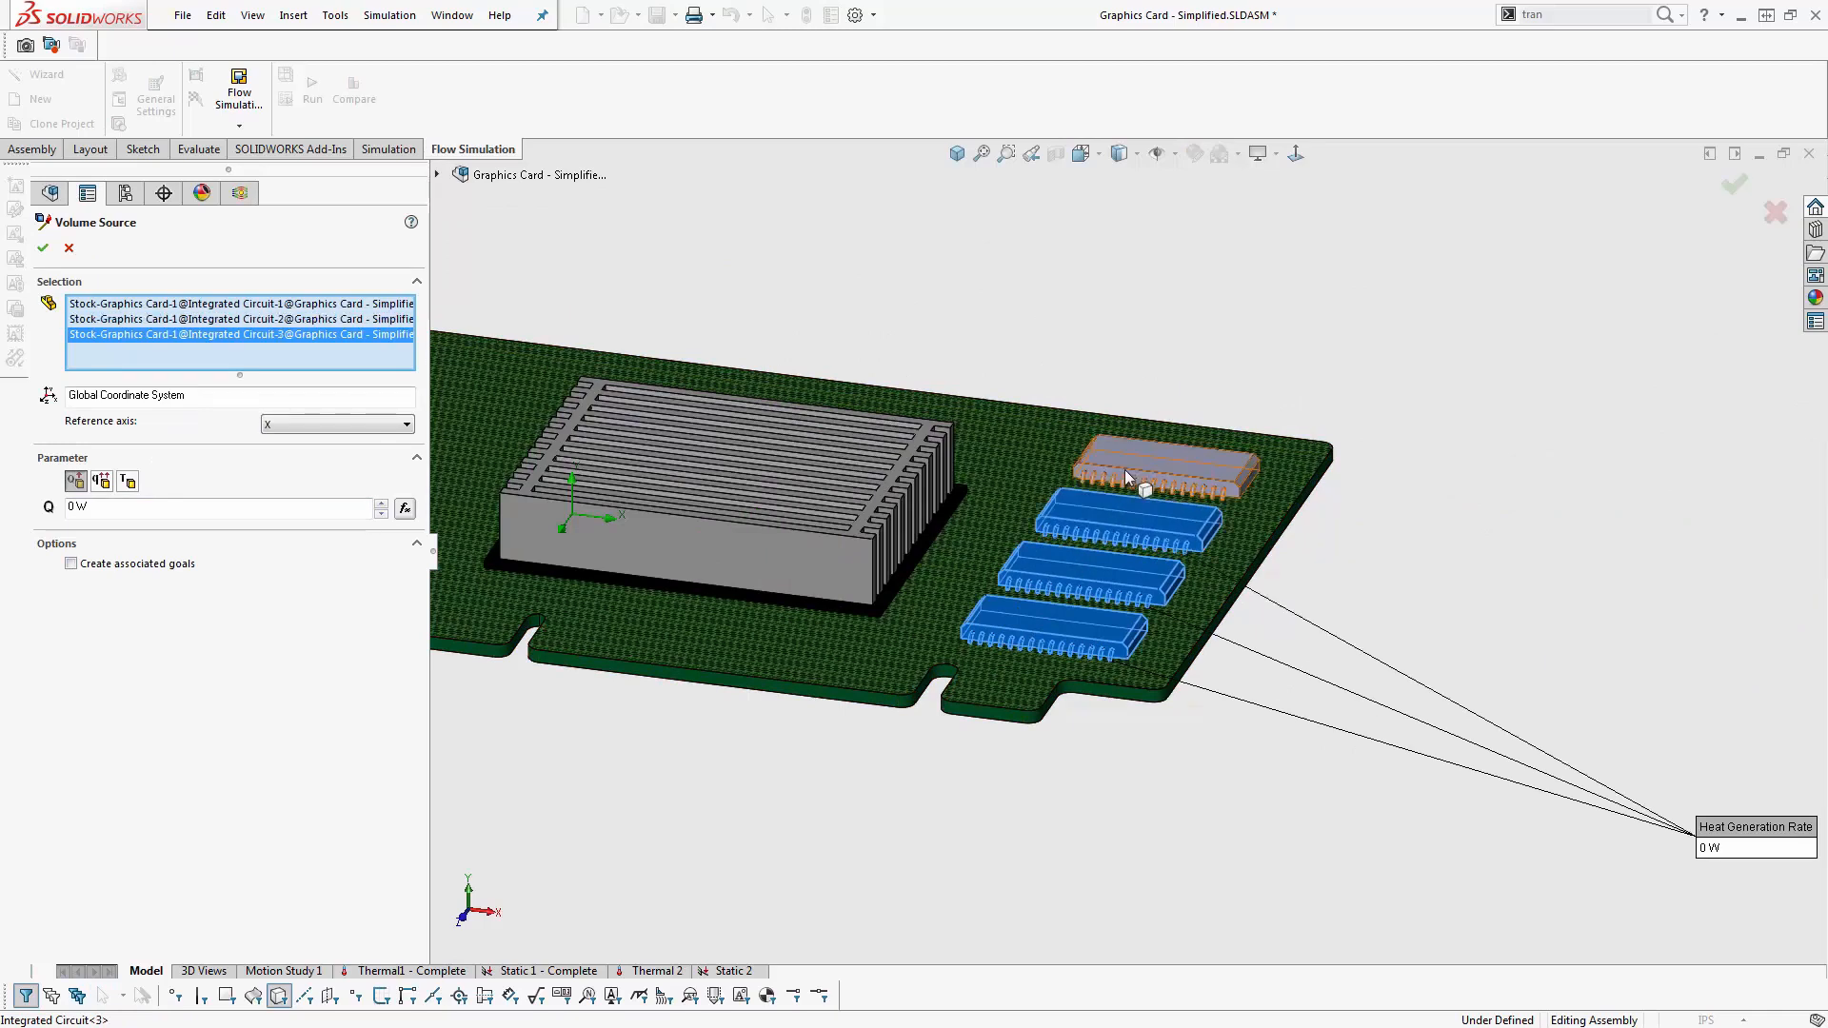
click(1147, 466)
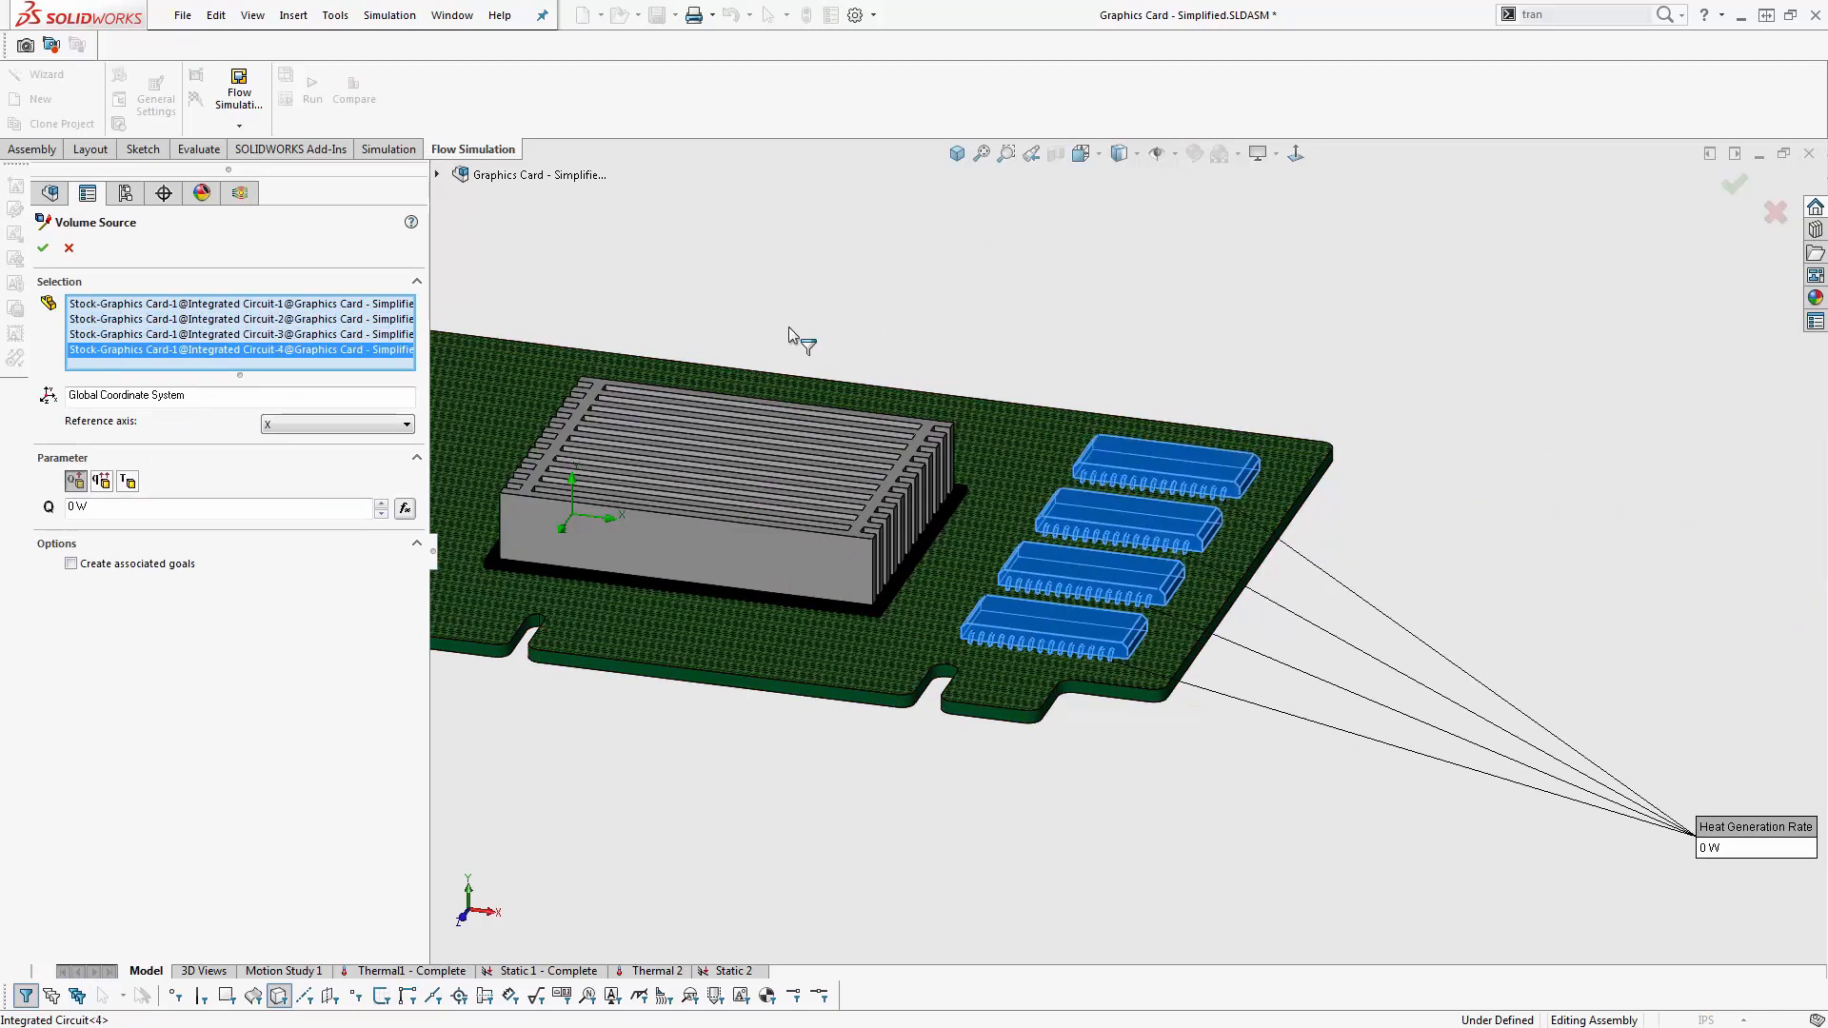
scroll(998, 169, down, 2)
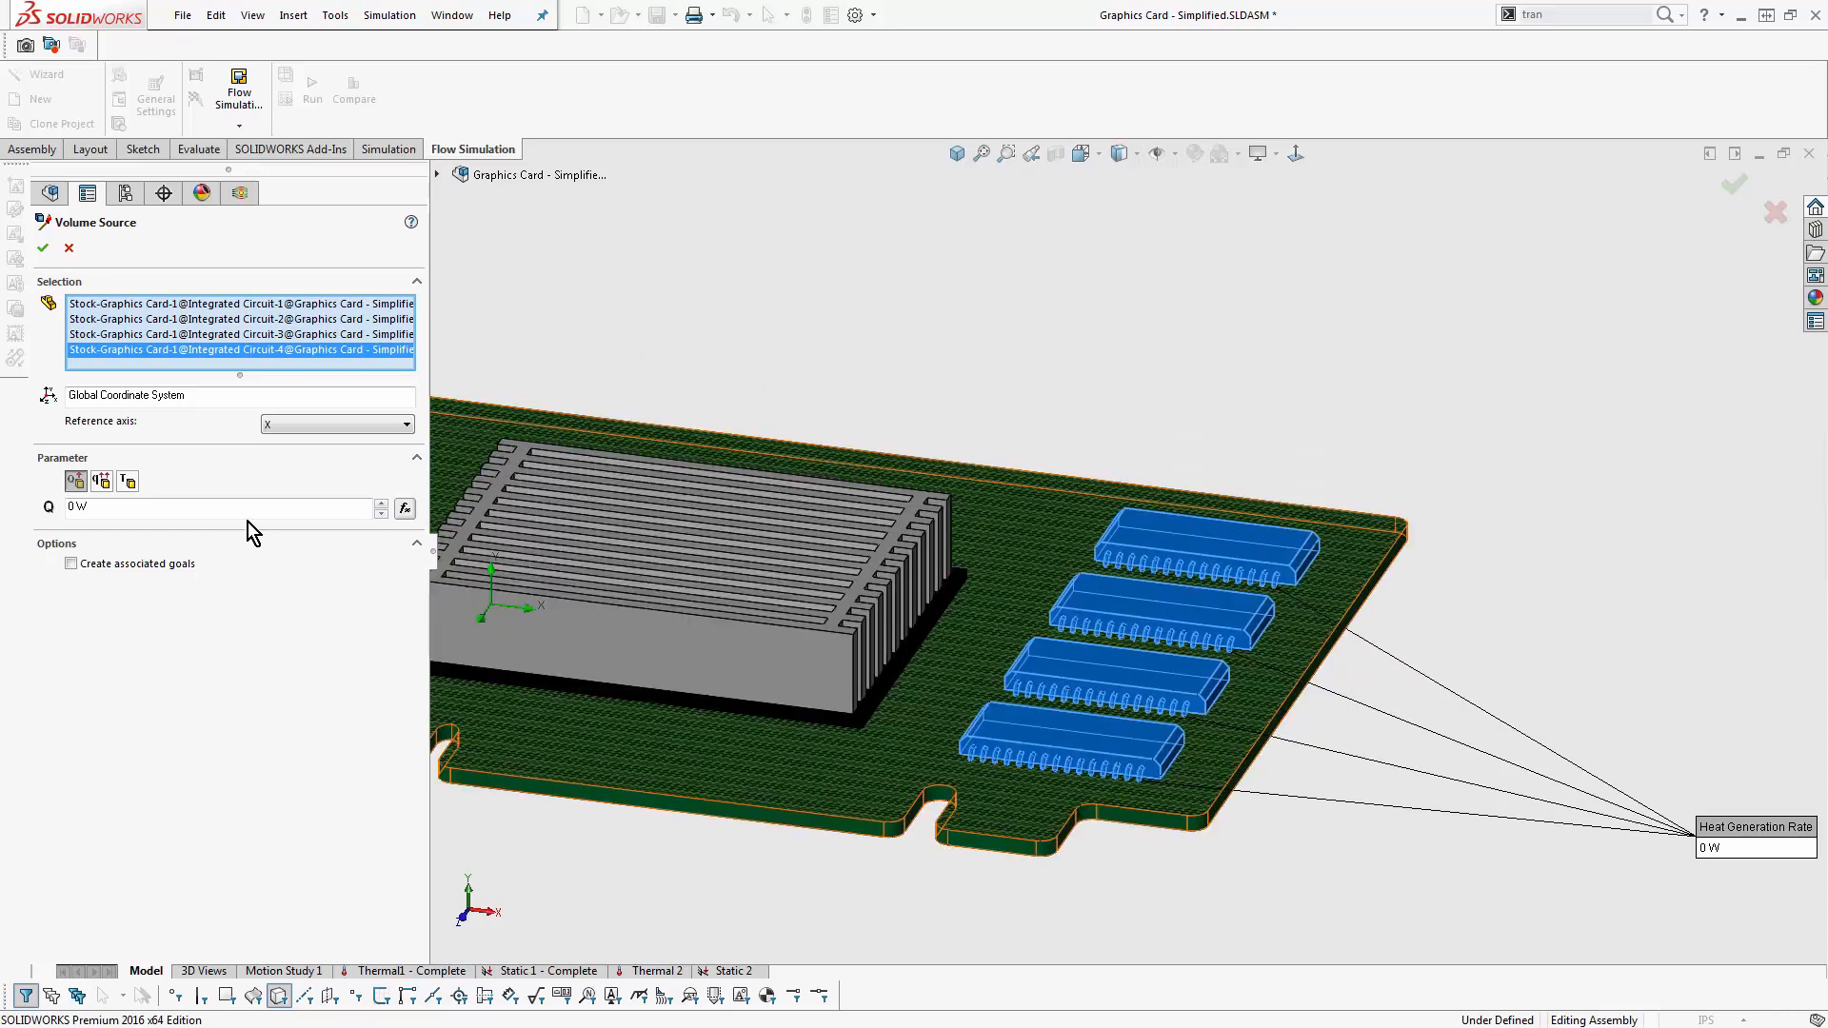
click(75, 507)
text(.2)
key(Return)
- Switch to the slide presentation and advance to the Thermoelectric Cooler slide
middle_drag(809, 305, 706, 396)
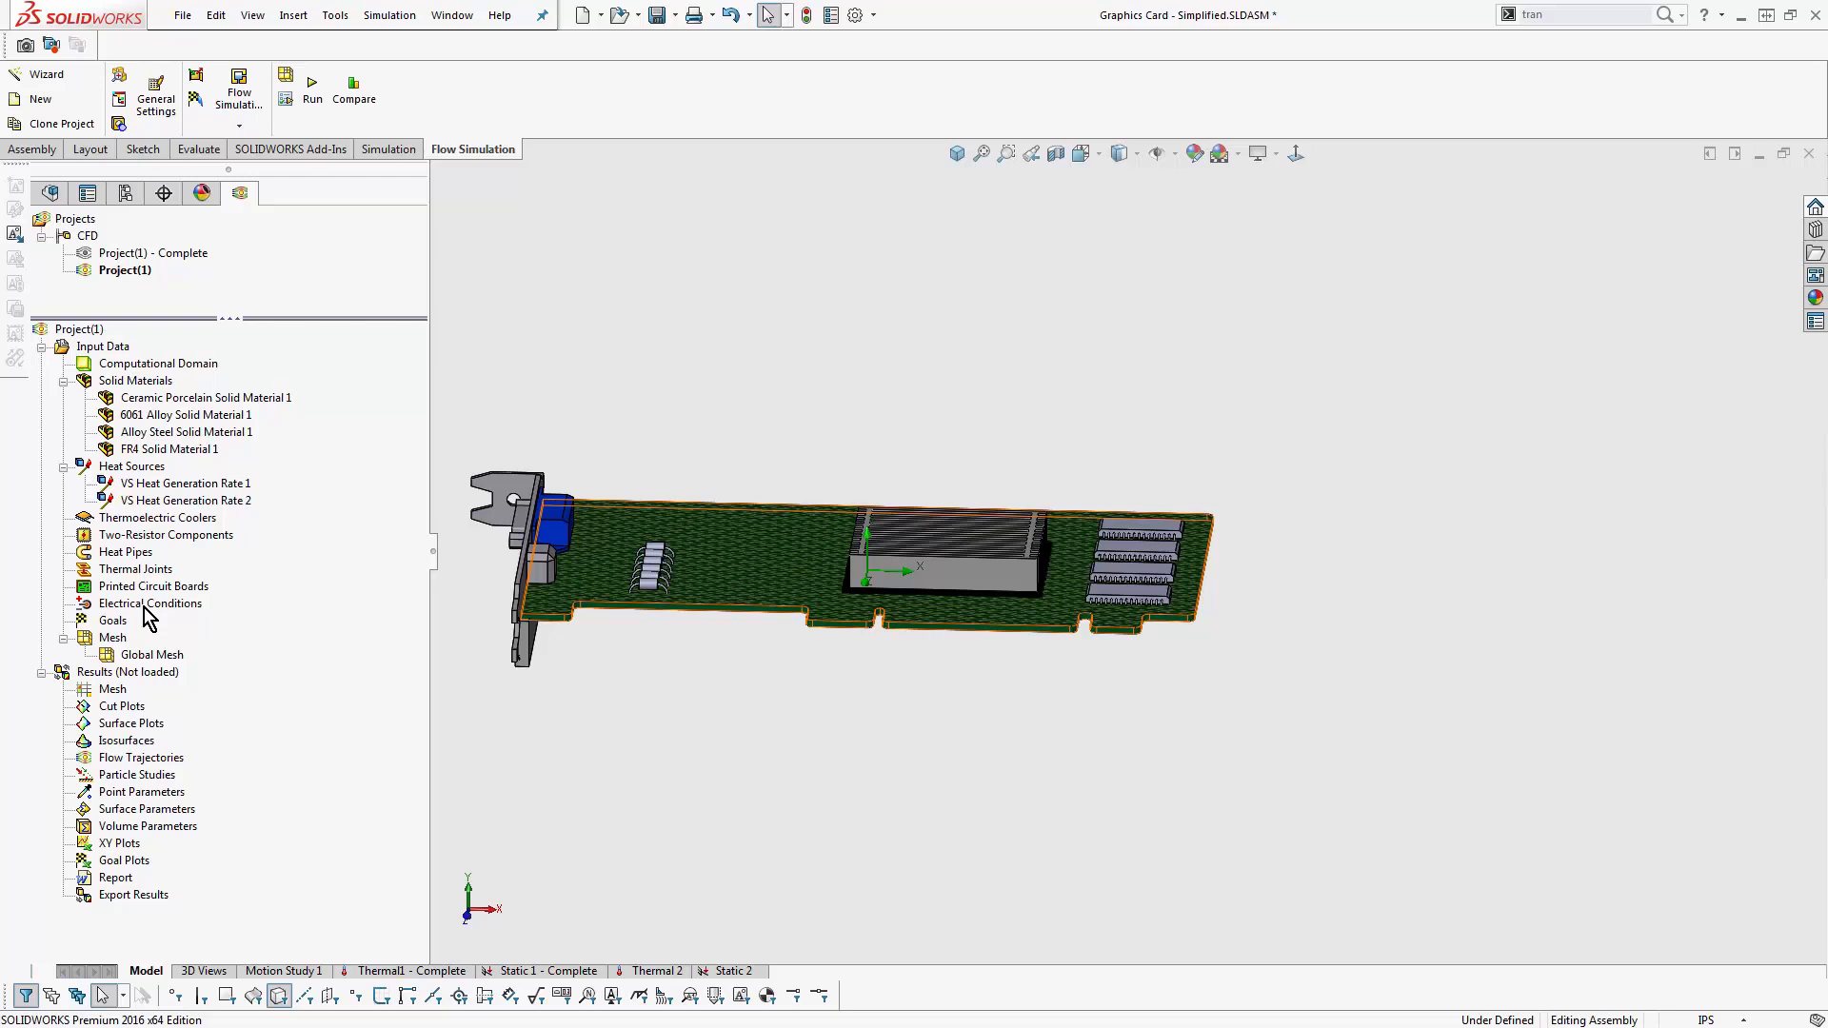
key(alt+Tab)
key(alt+Tab)
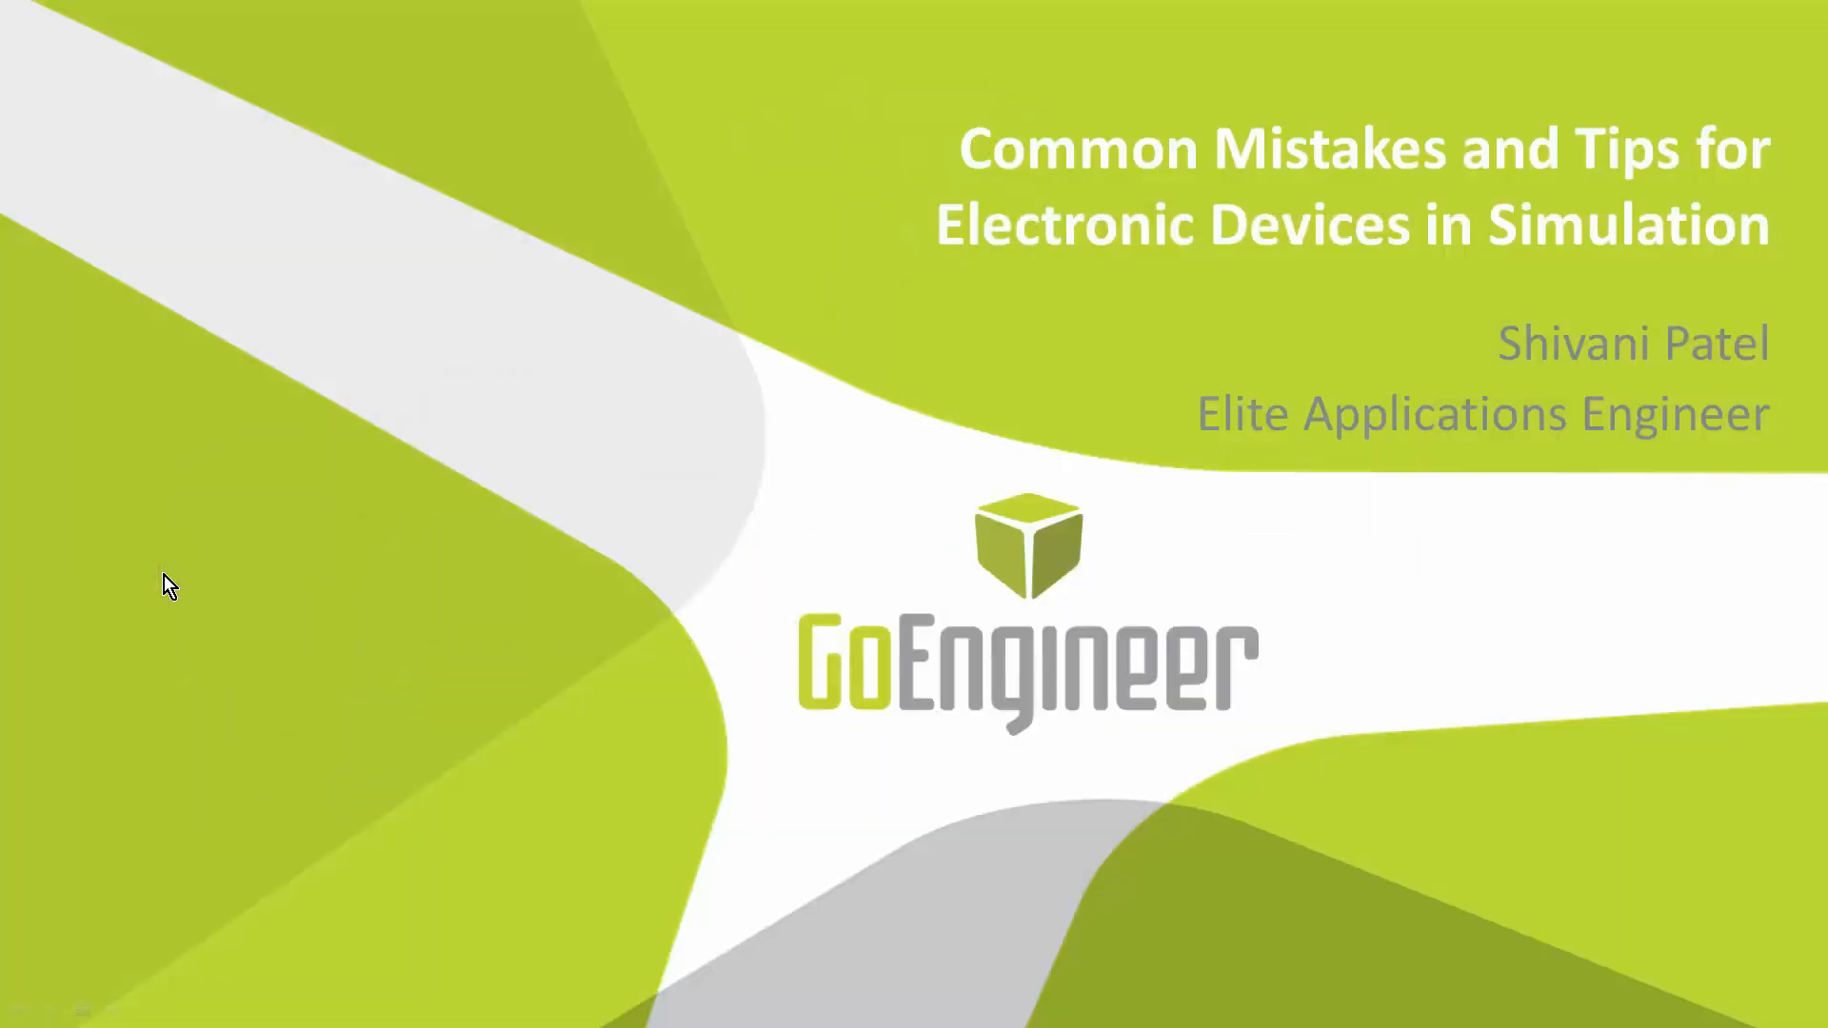
key(Right)
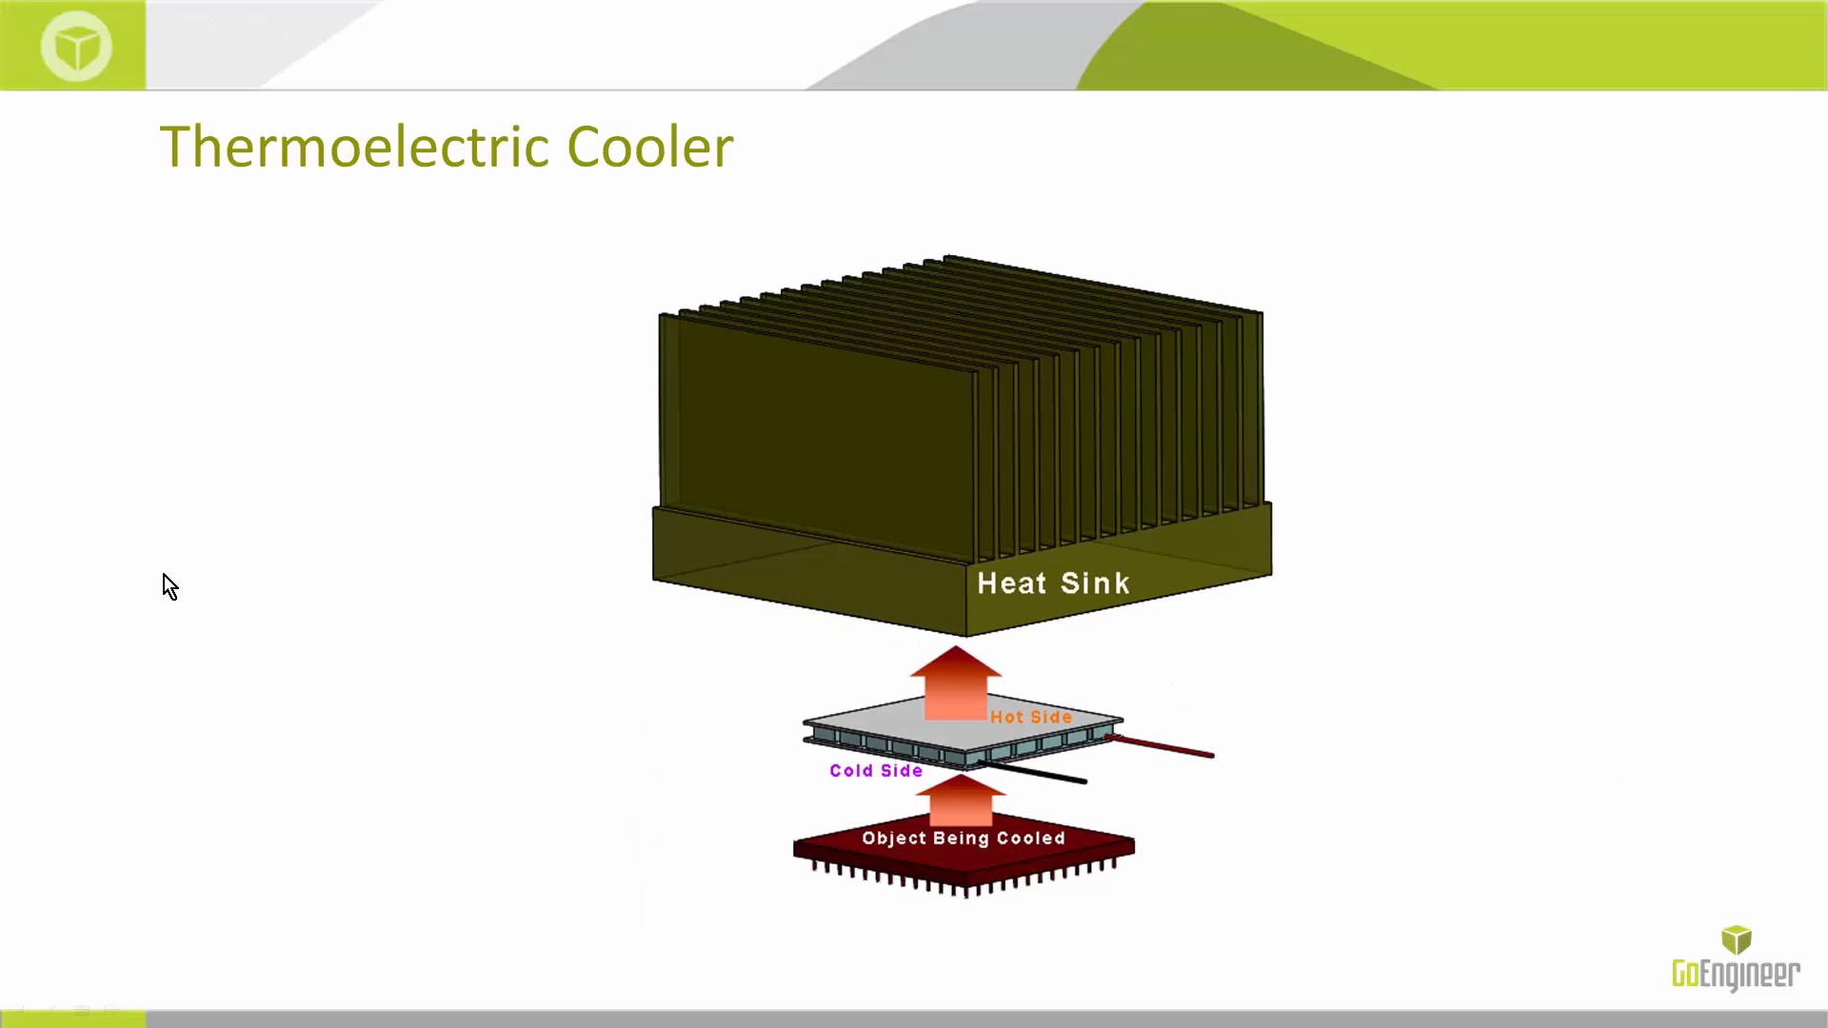
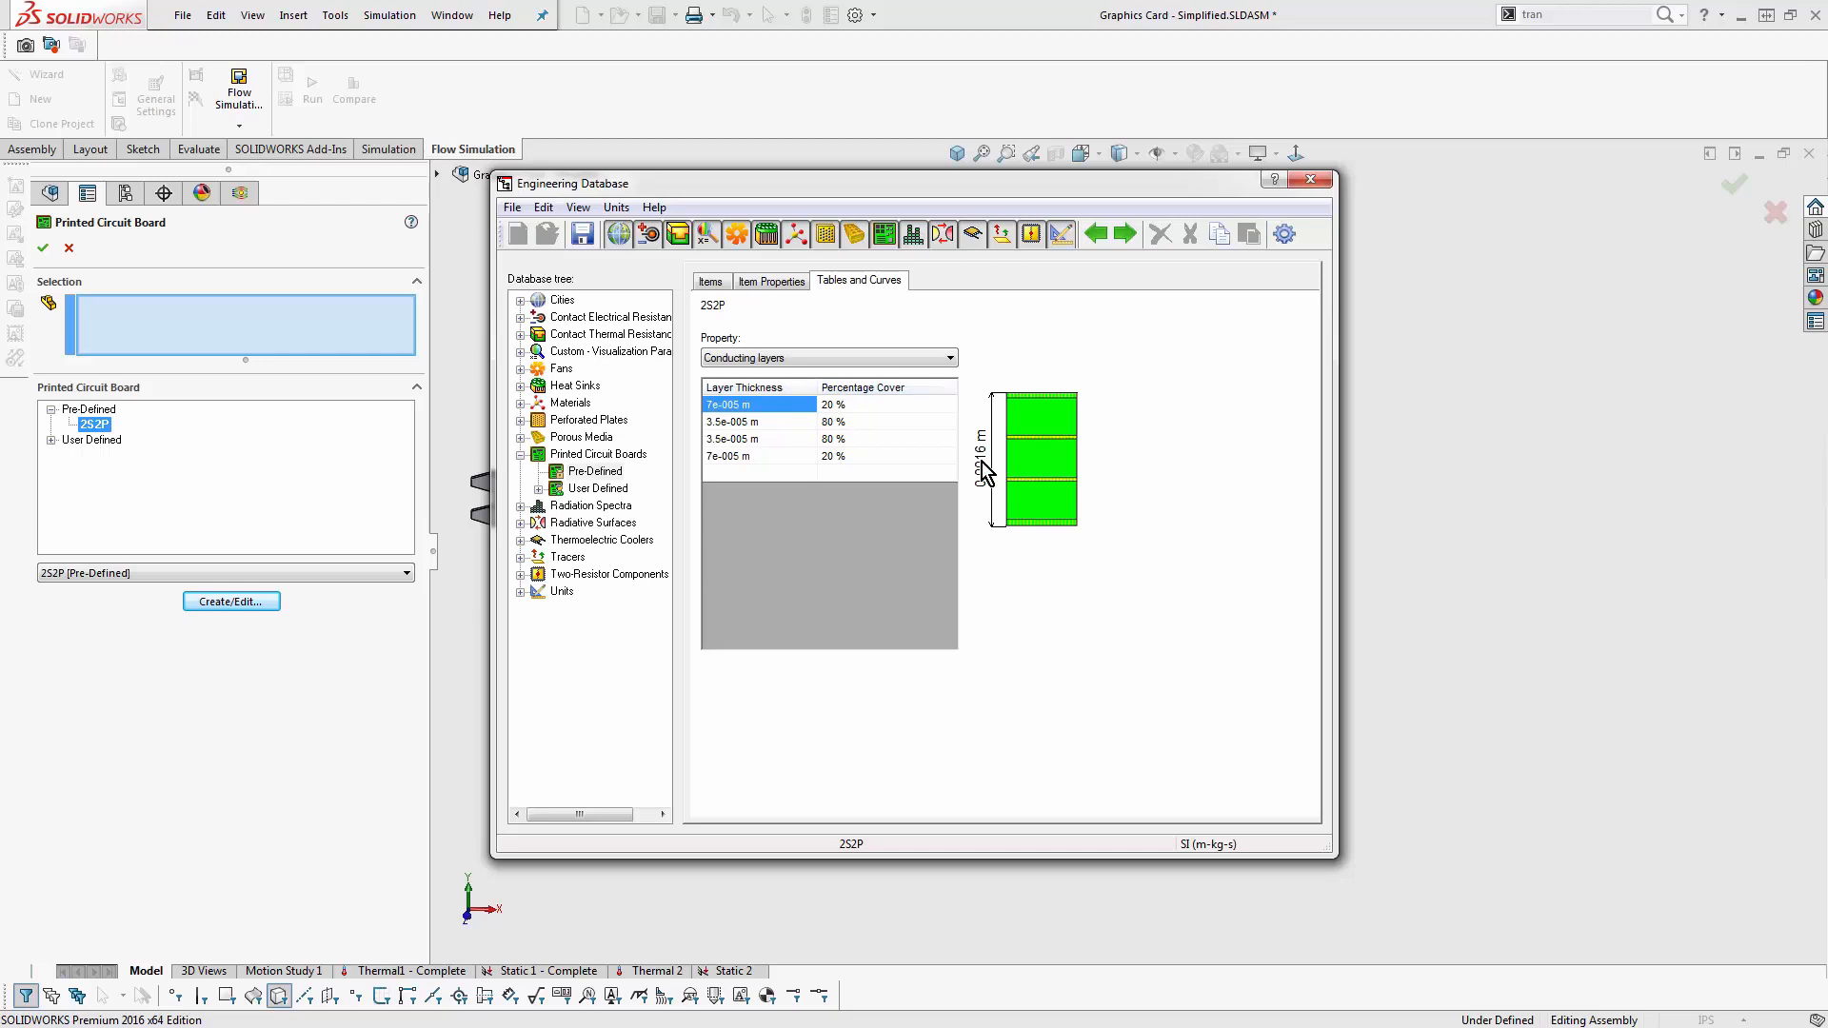
- Display the 2S2P board's item properties in the engineering database, and step through the slides around Joule Heating
click(770, 282)
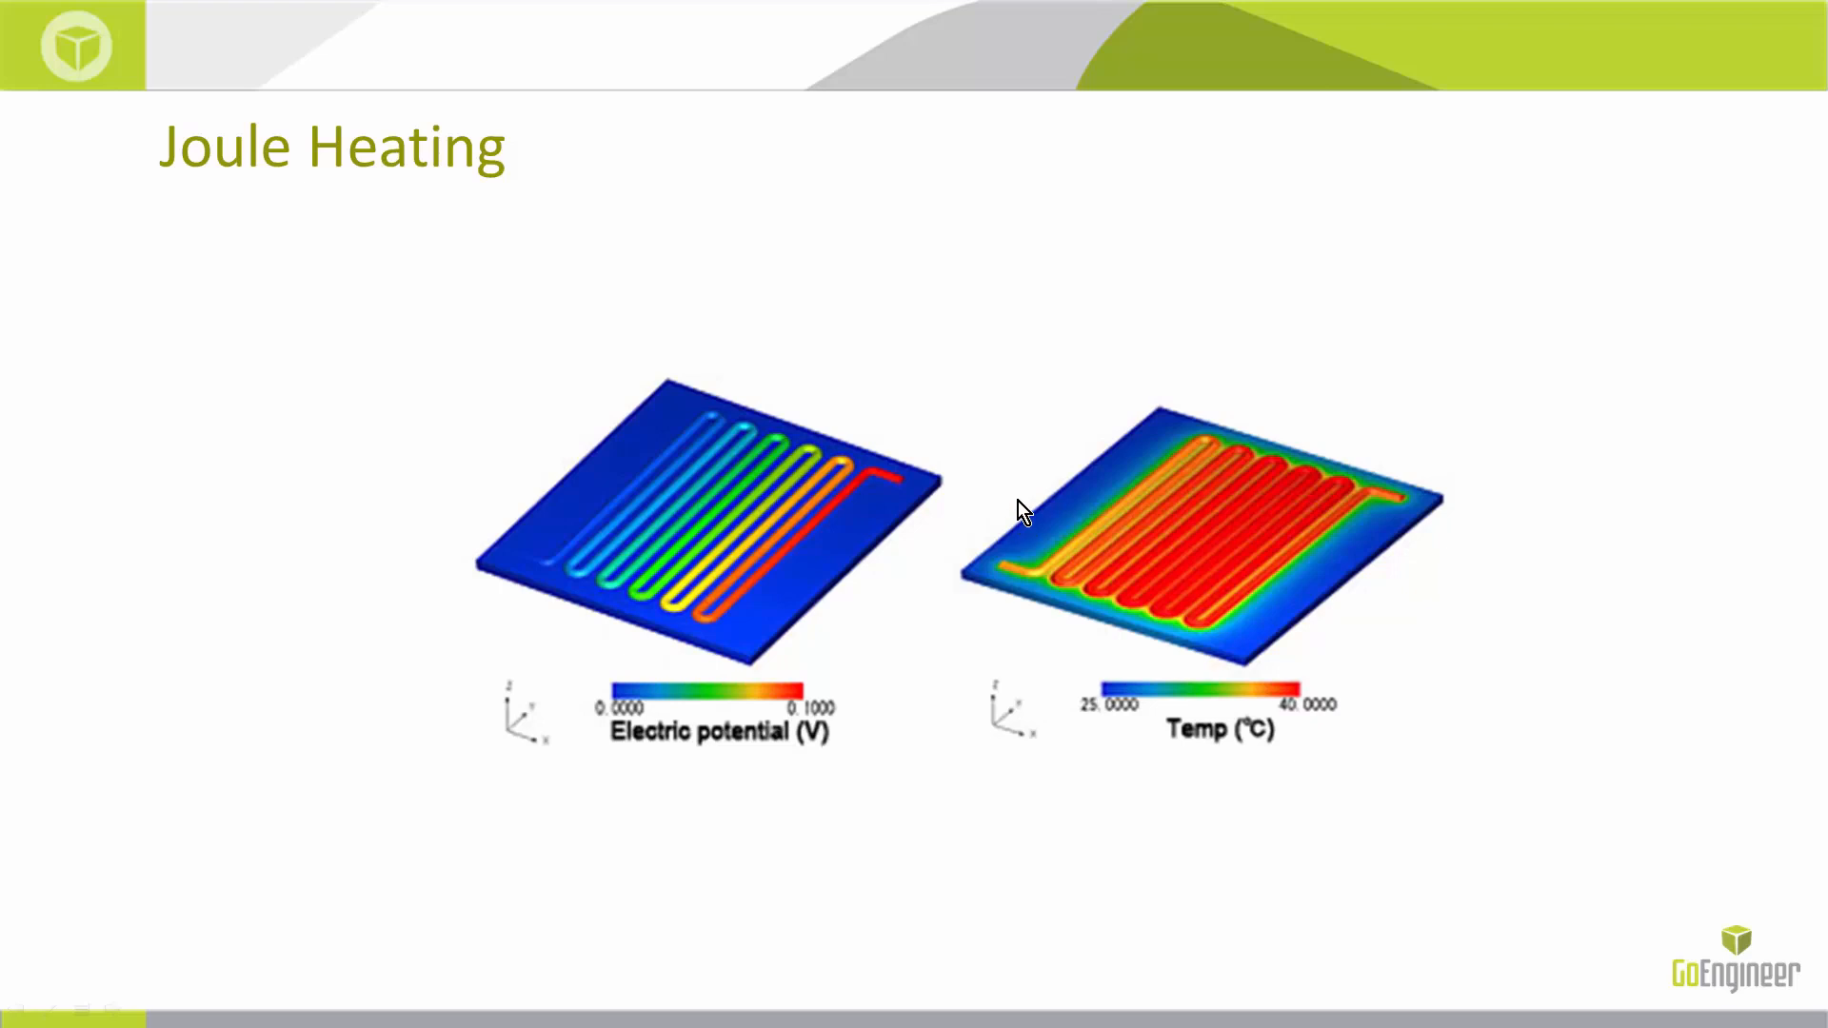
key(Right)
key(Left)
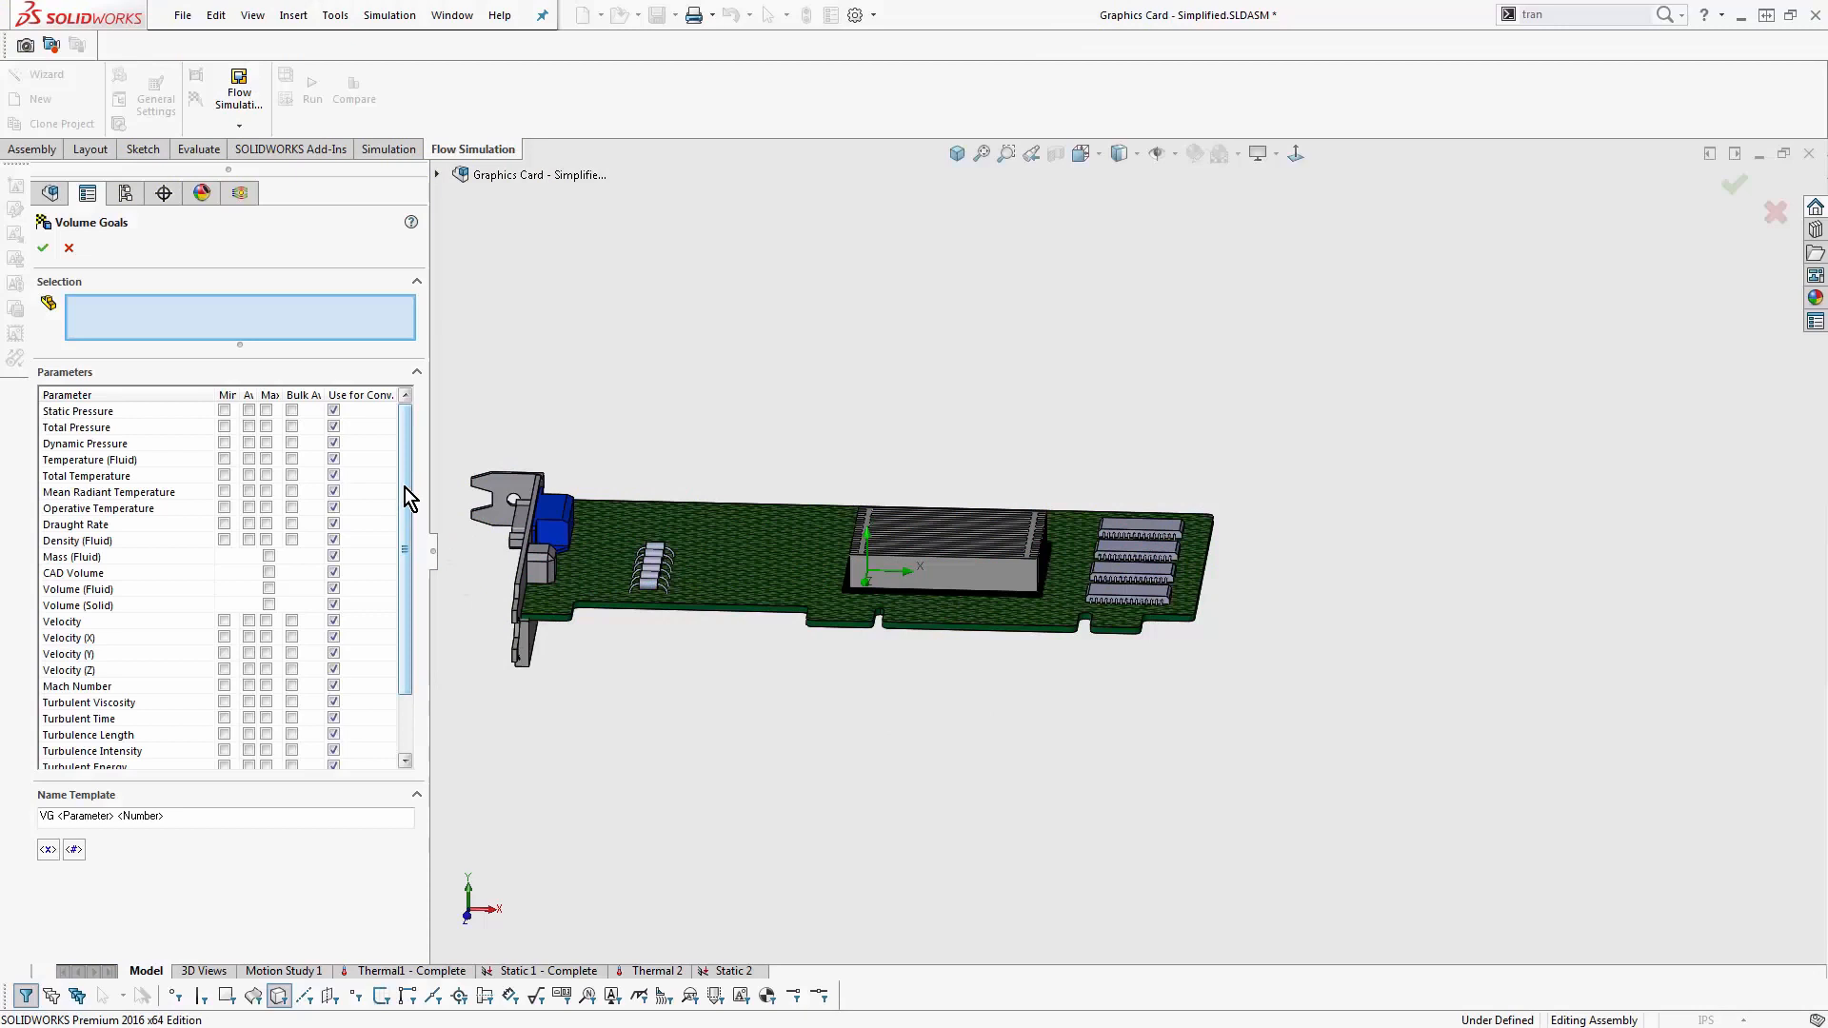
- Try to create a maximum fluid temperature volume goal on the processor beneath the heat sink
click(266, 459)
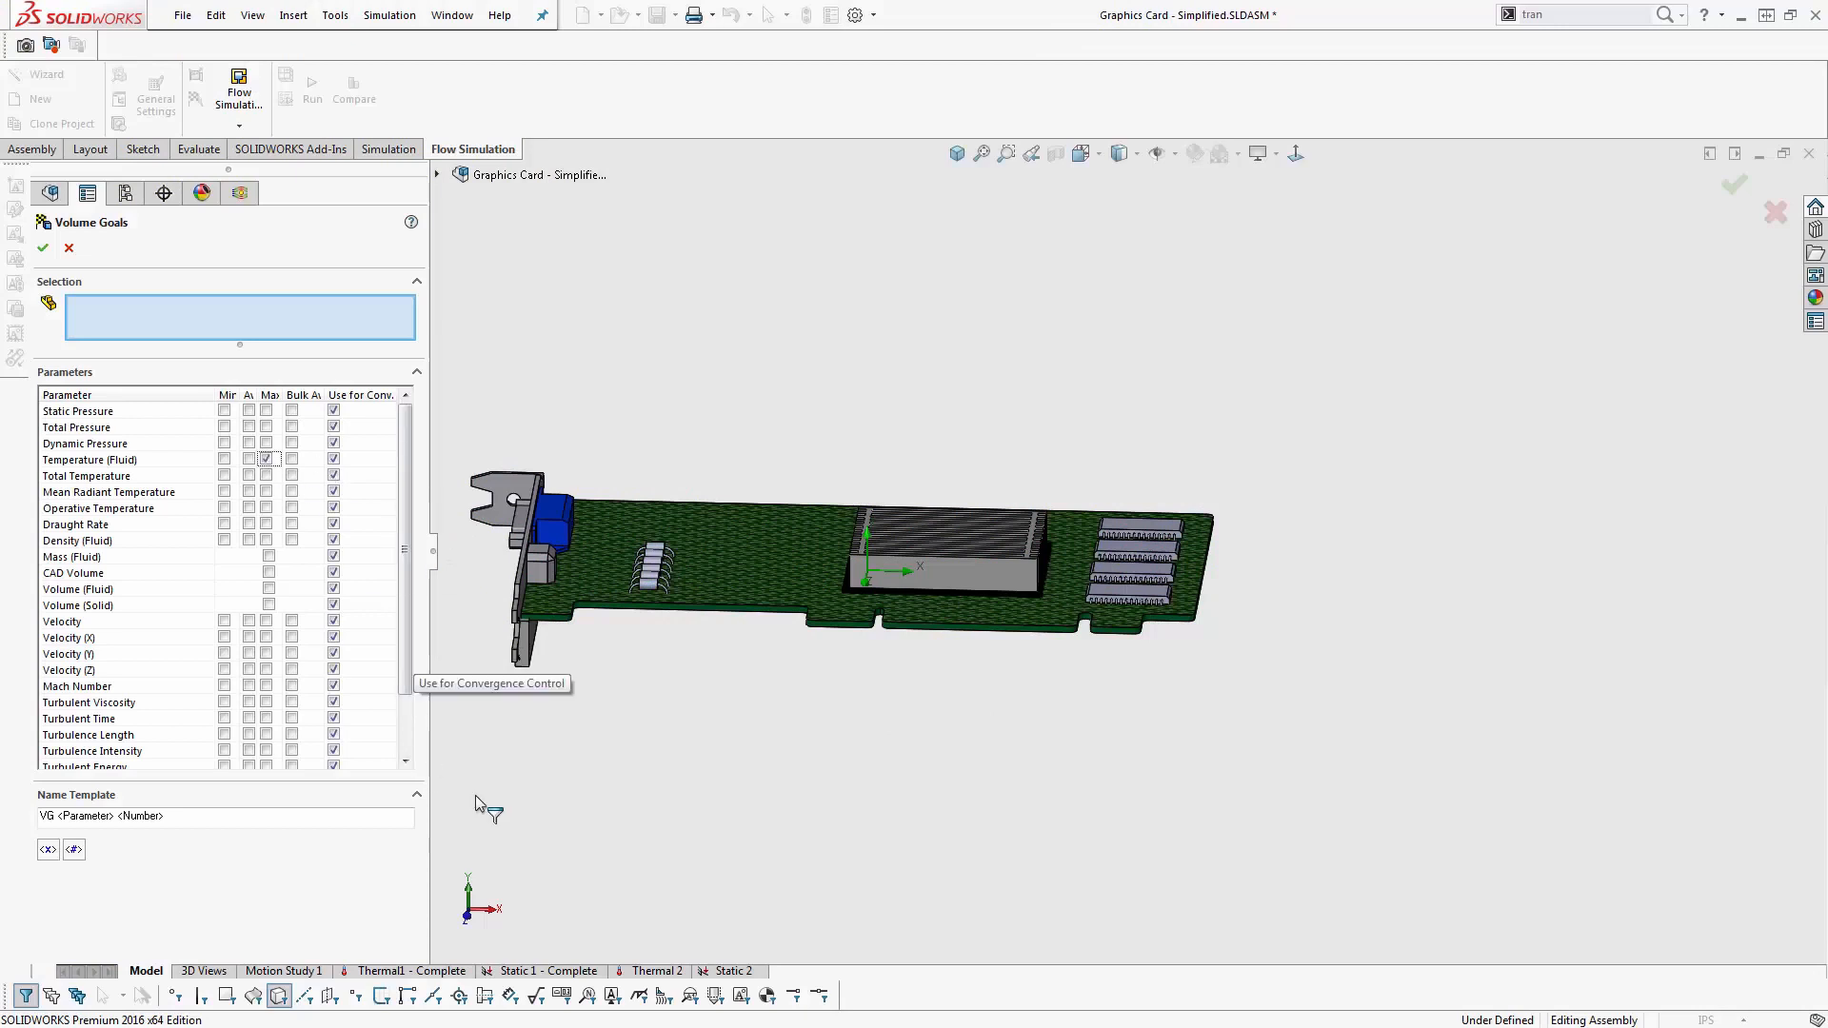
click(43, 250)
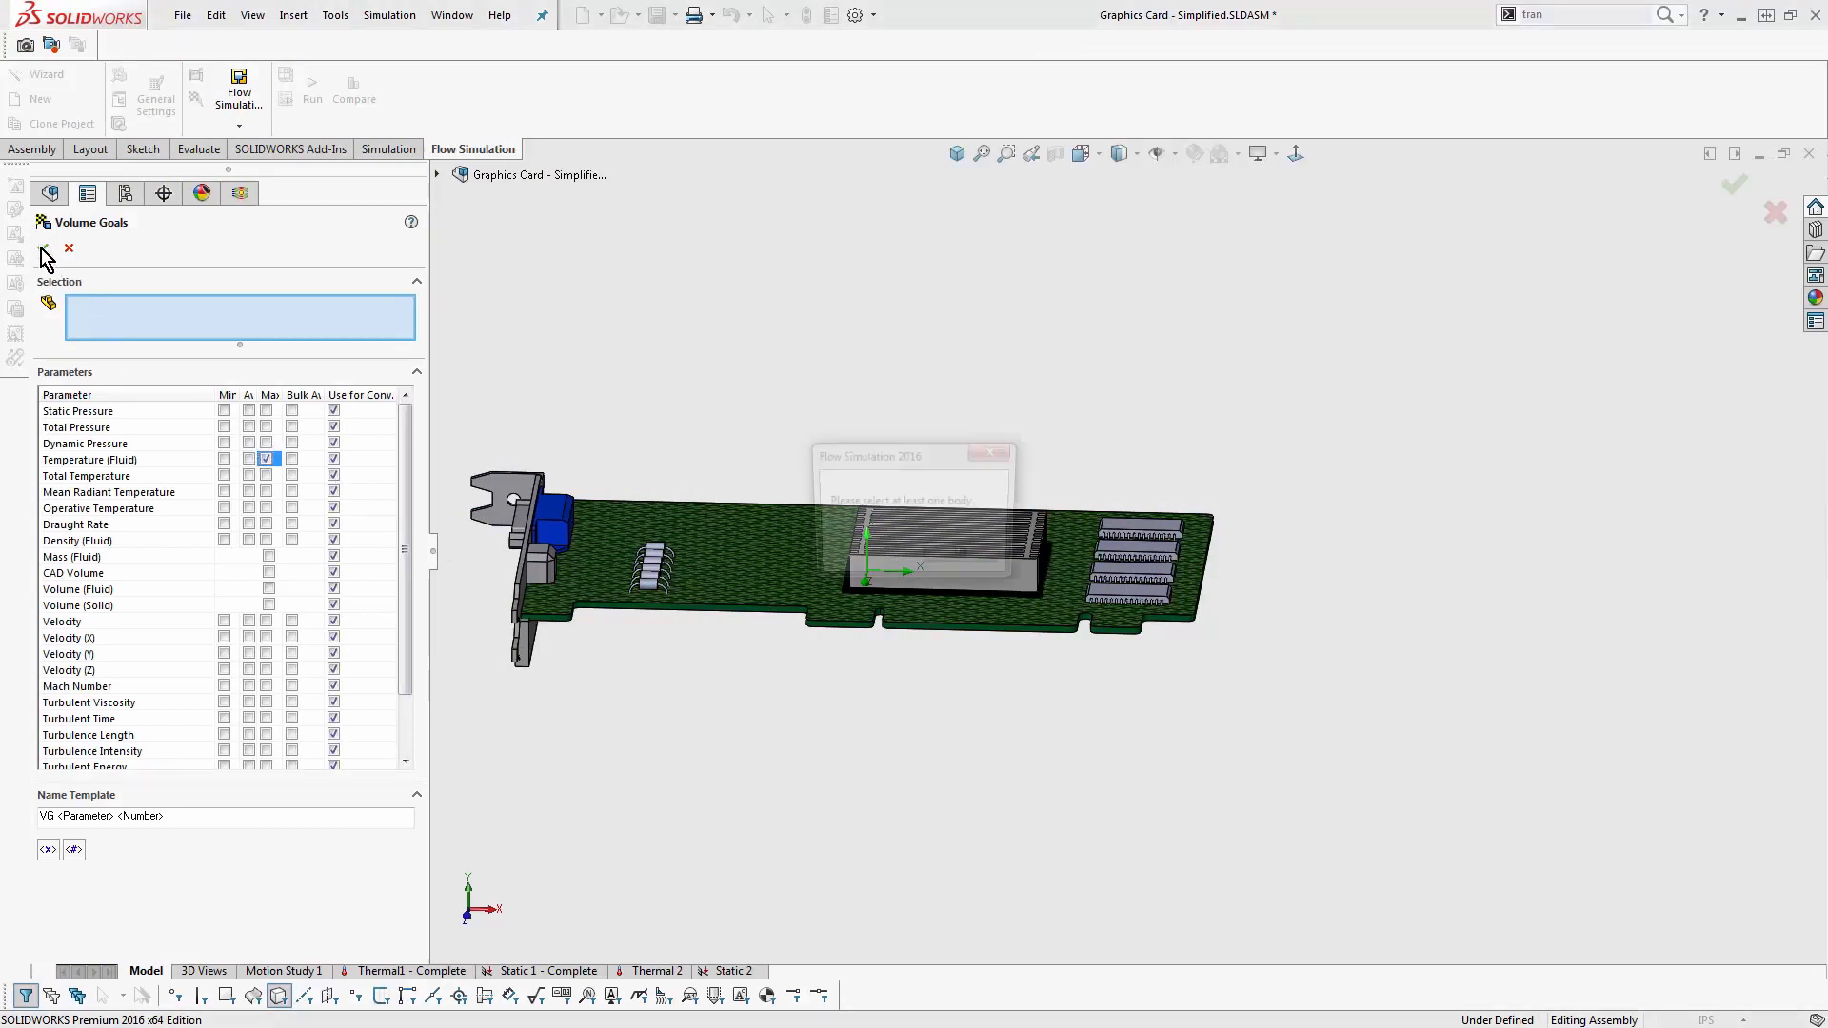
click(1064, 564)
scroll(897, 591, down, 2)
scroll(897, 590, down, 3)
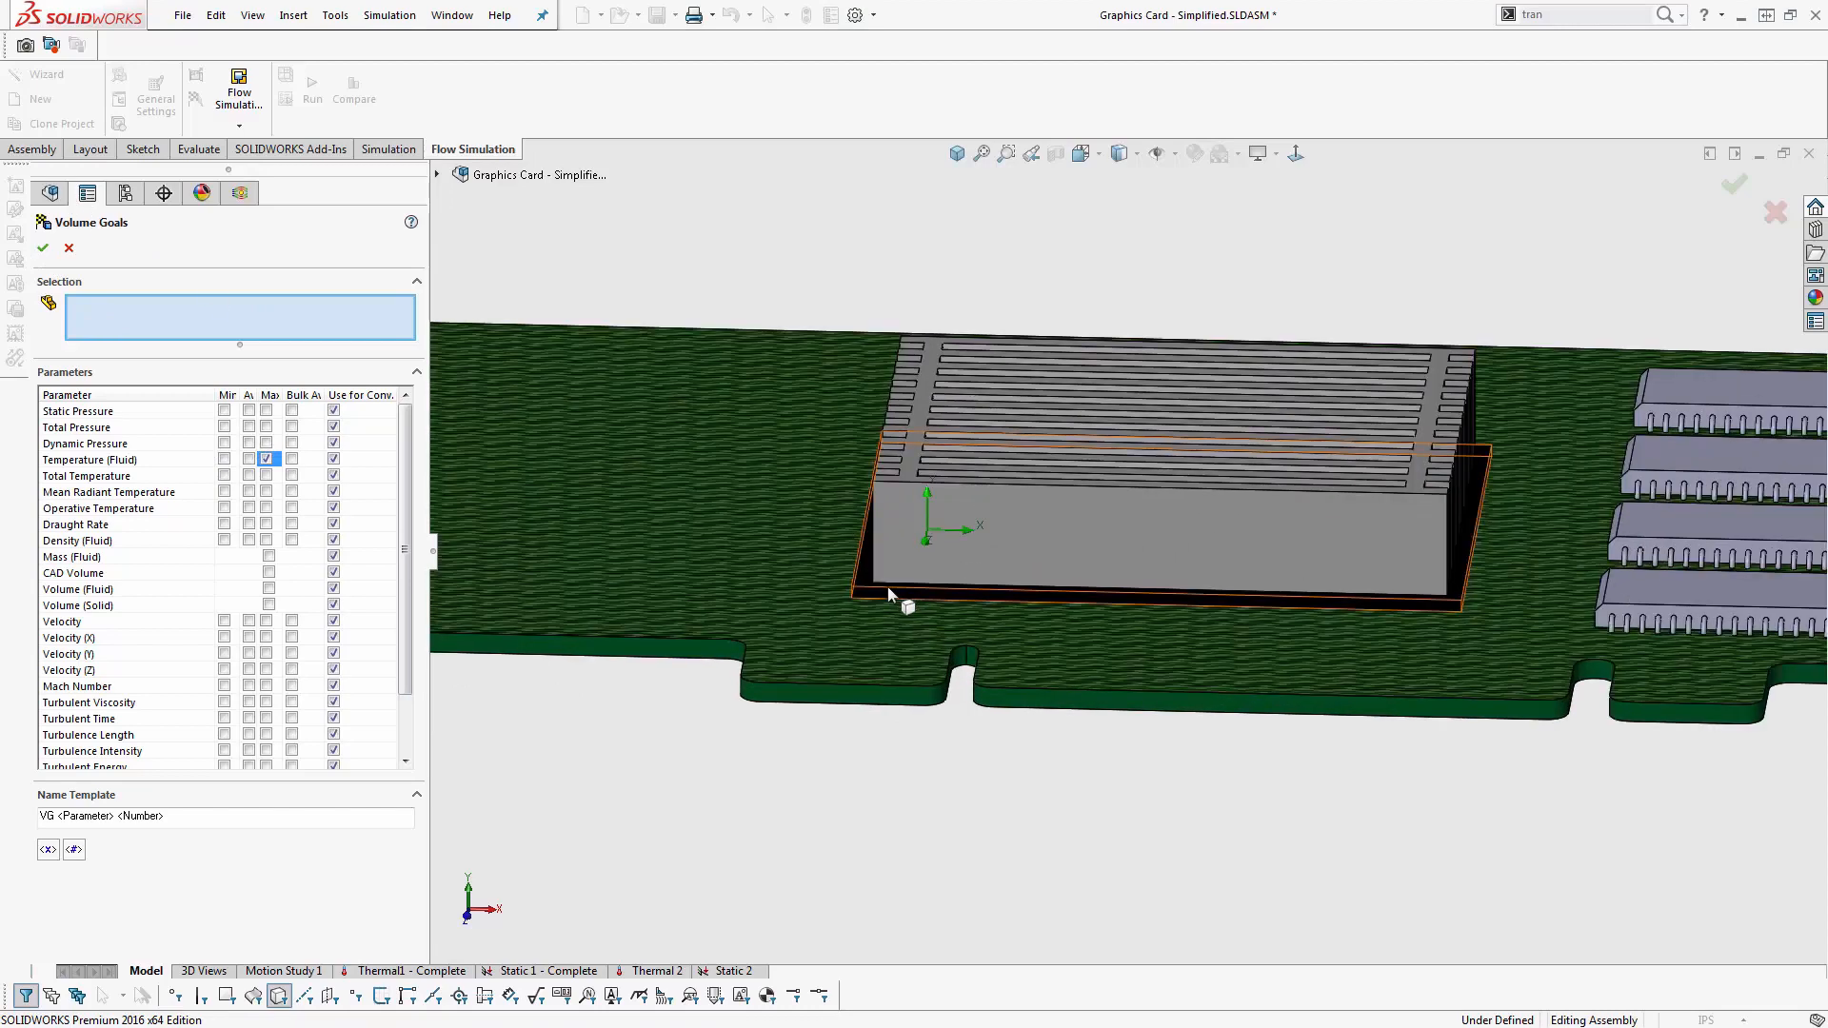
click(890, 599)
click(43, 248)
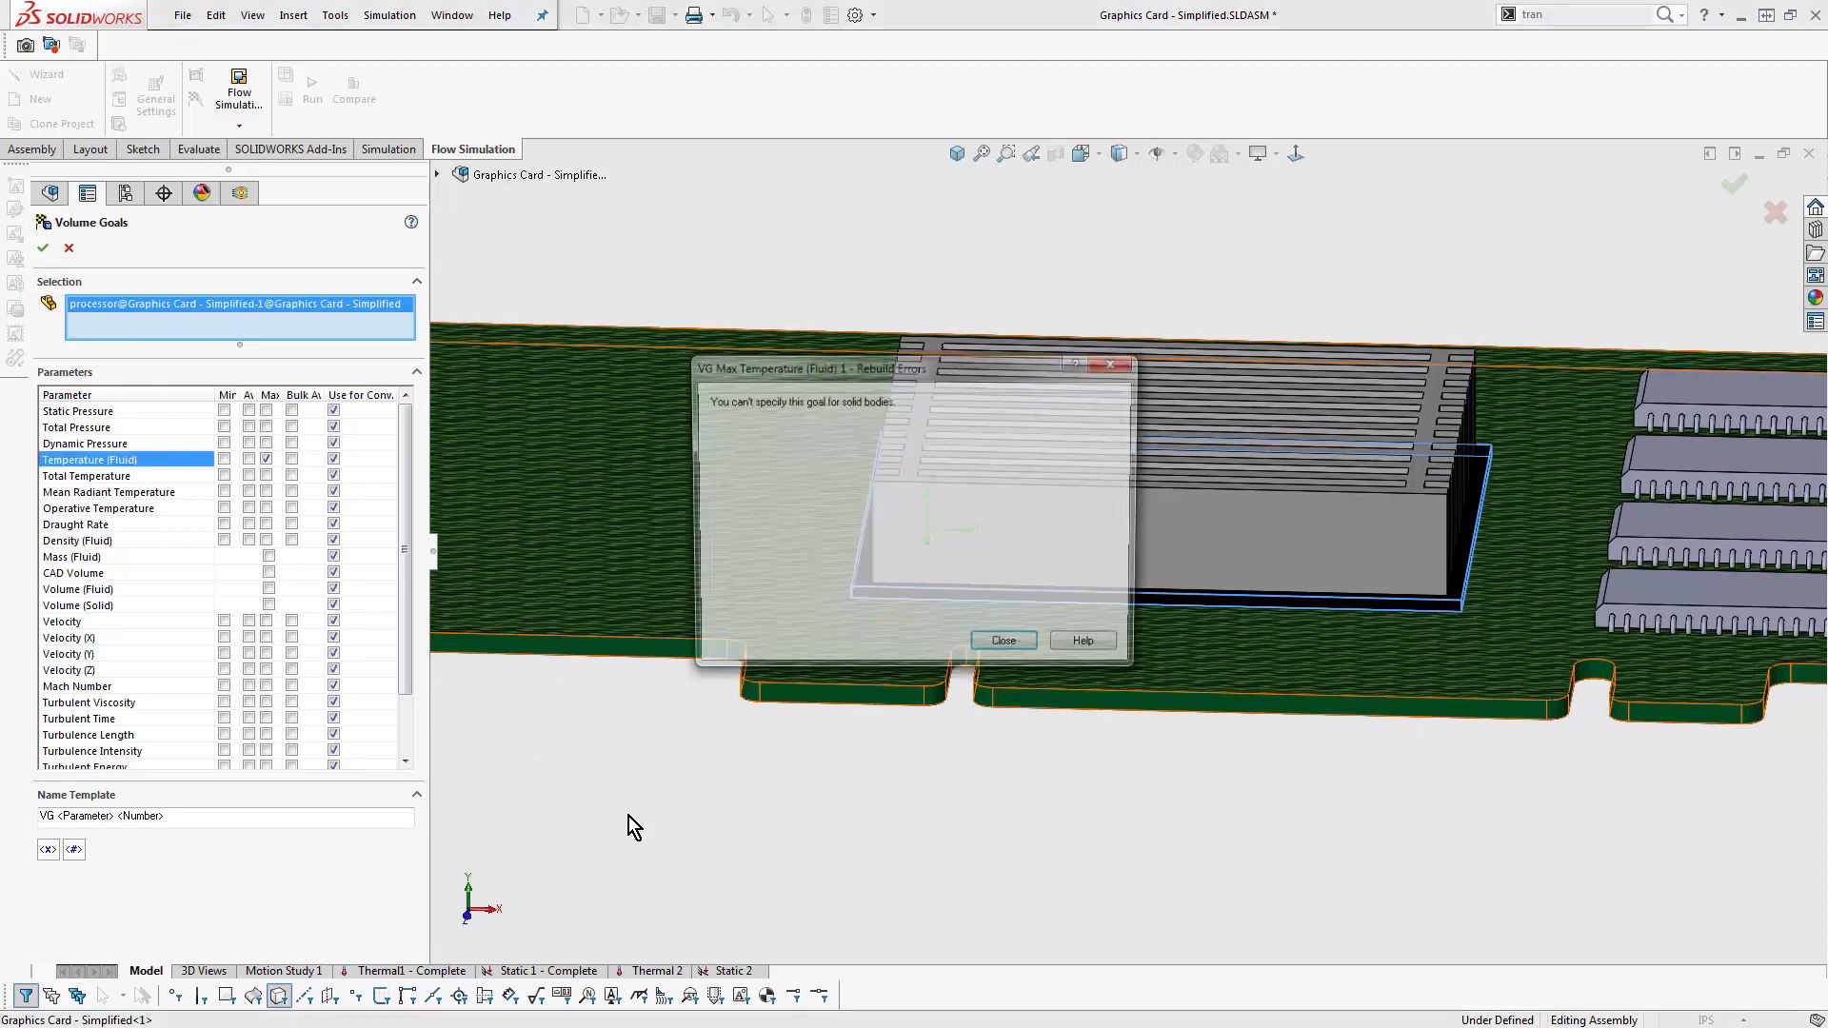
click(1007, 646)
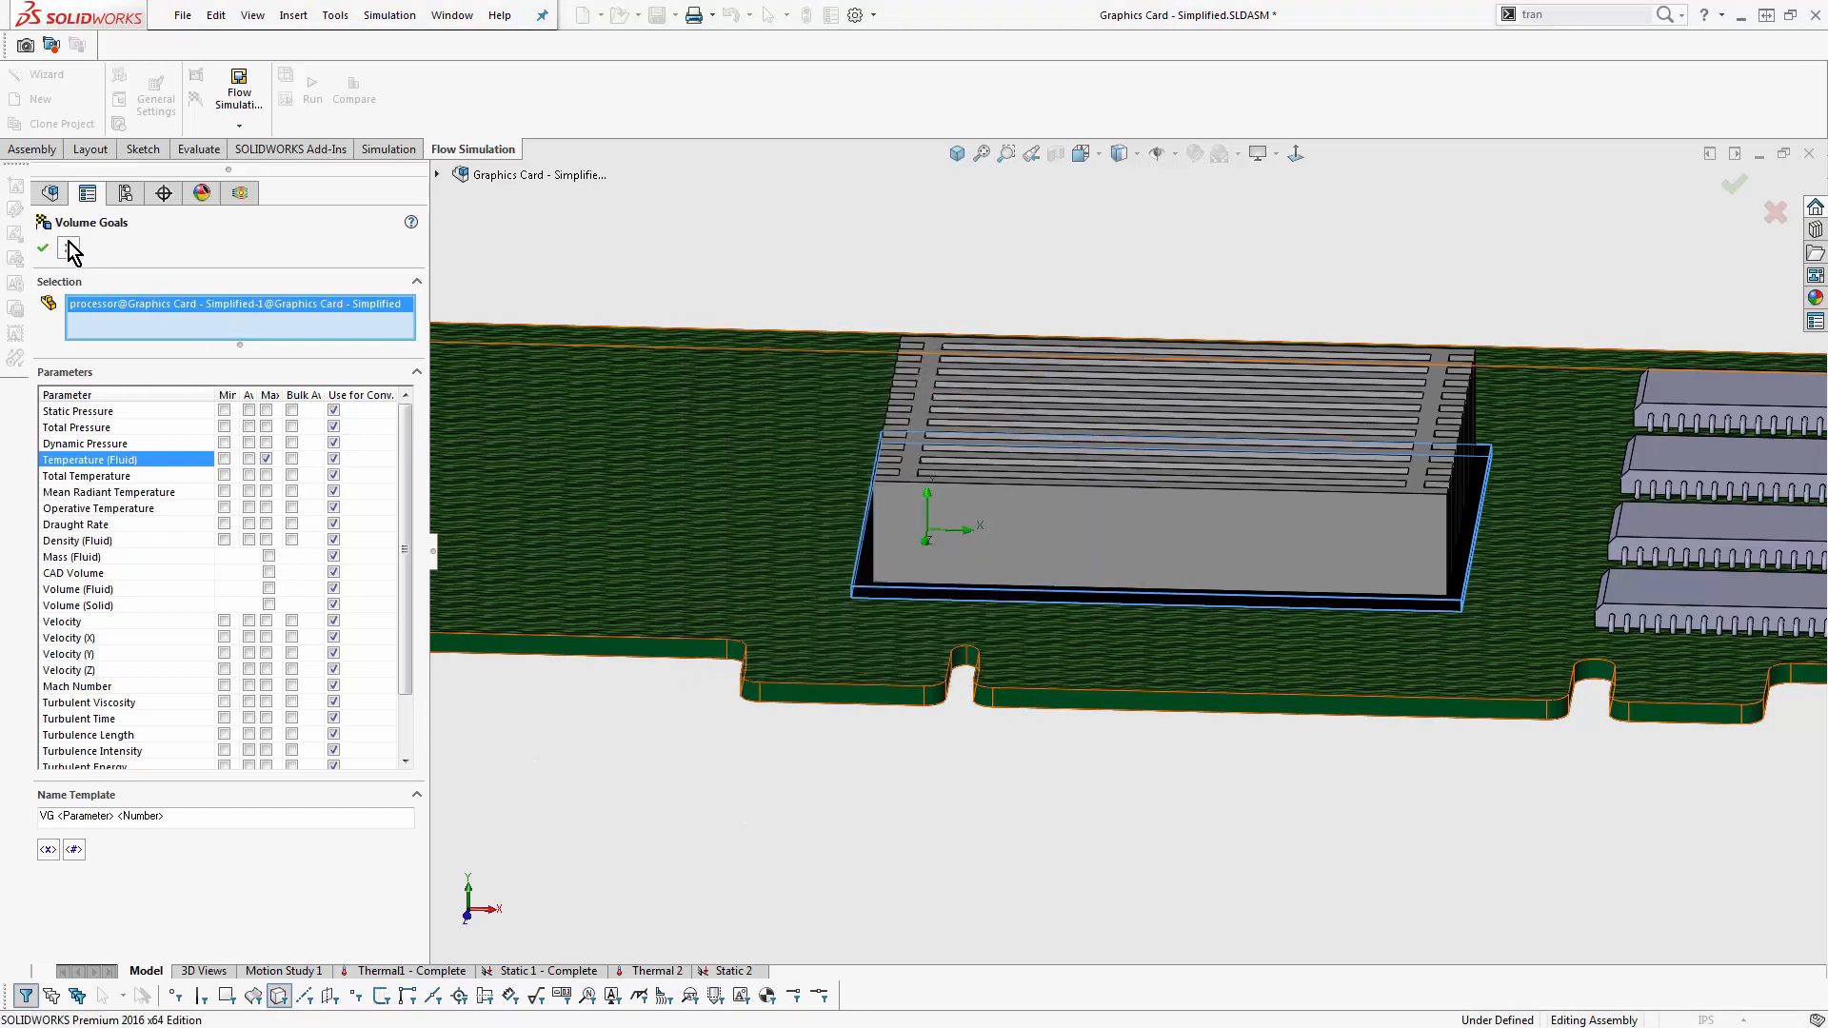
- Replace the fluid temperature parameter with maximum Temperature (Solid), create the processor's volume goal and highlight its body
click(265, 459)
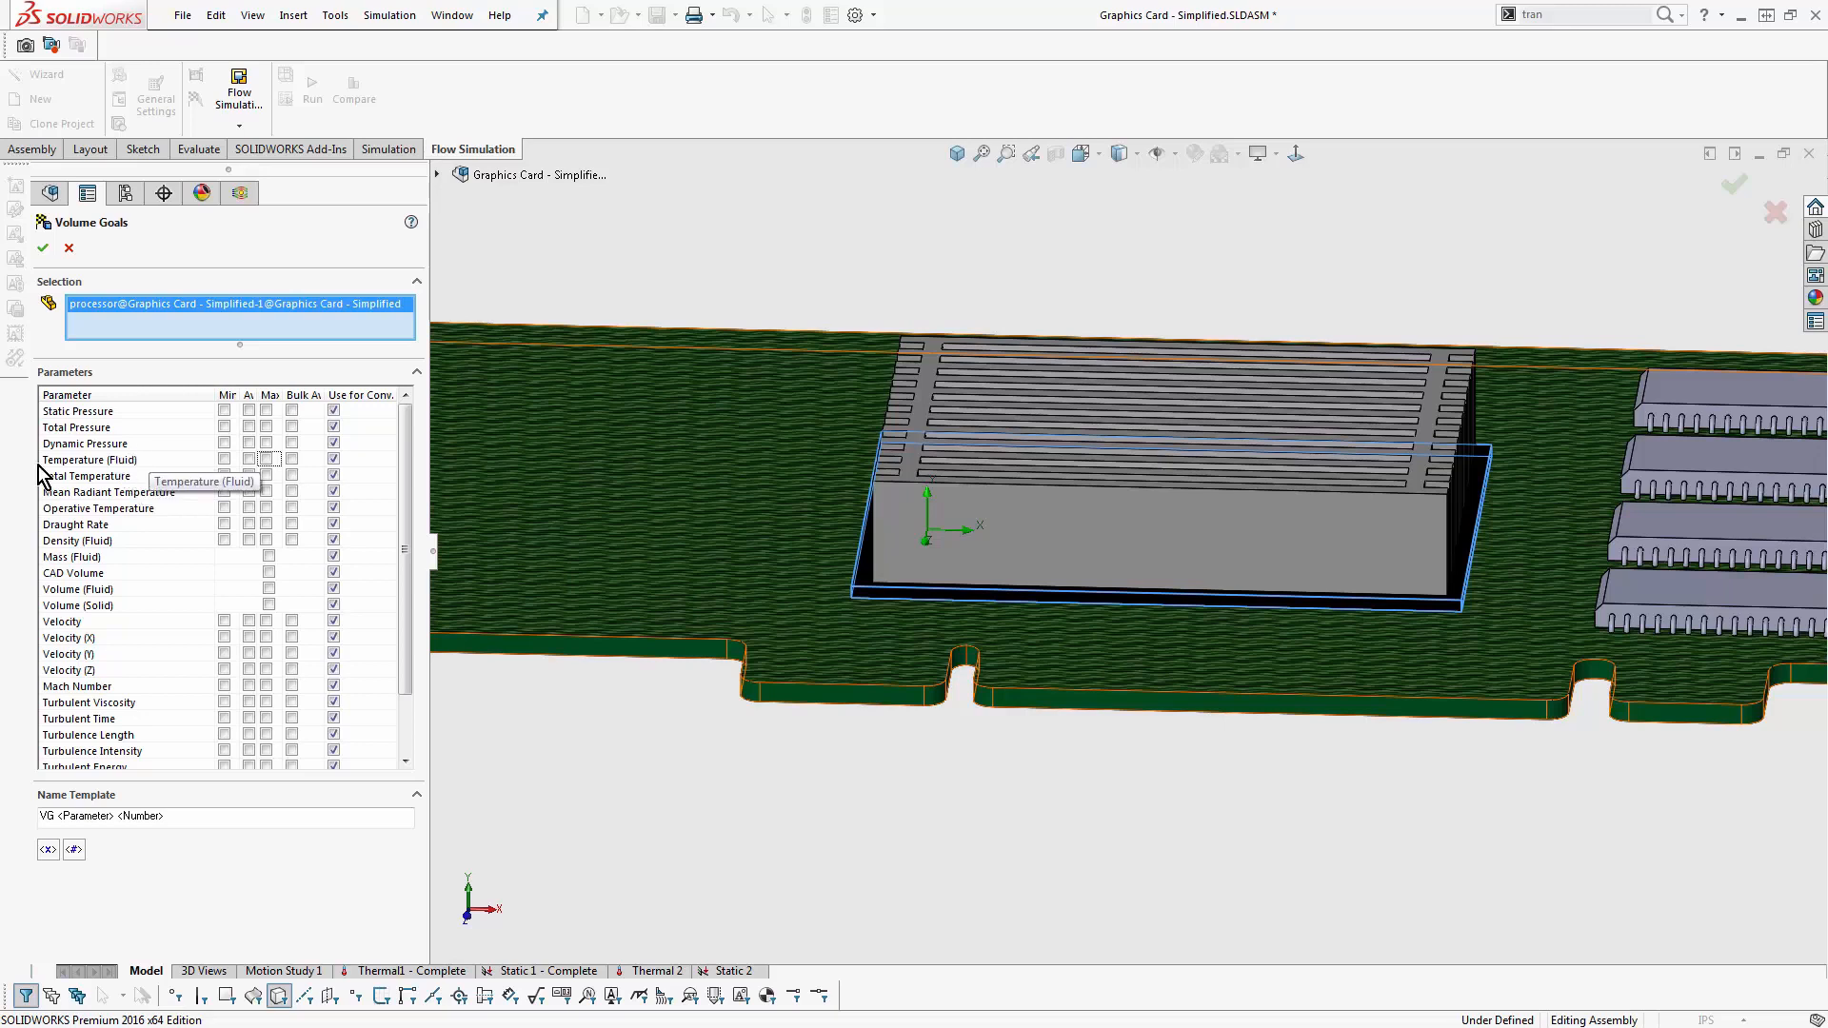
drag(406, 454, 403, 709)
click(268, 719)
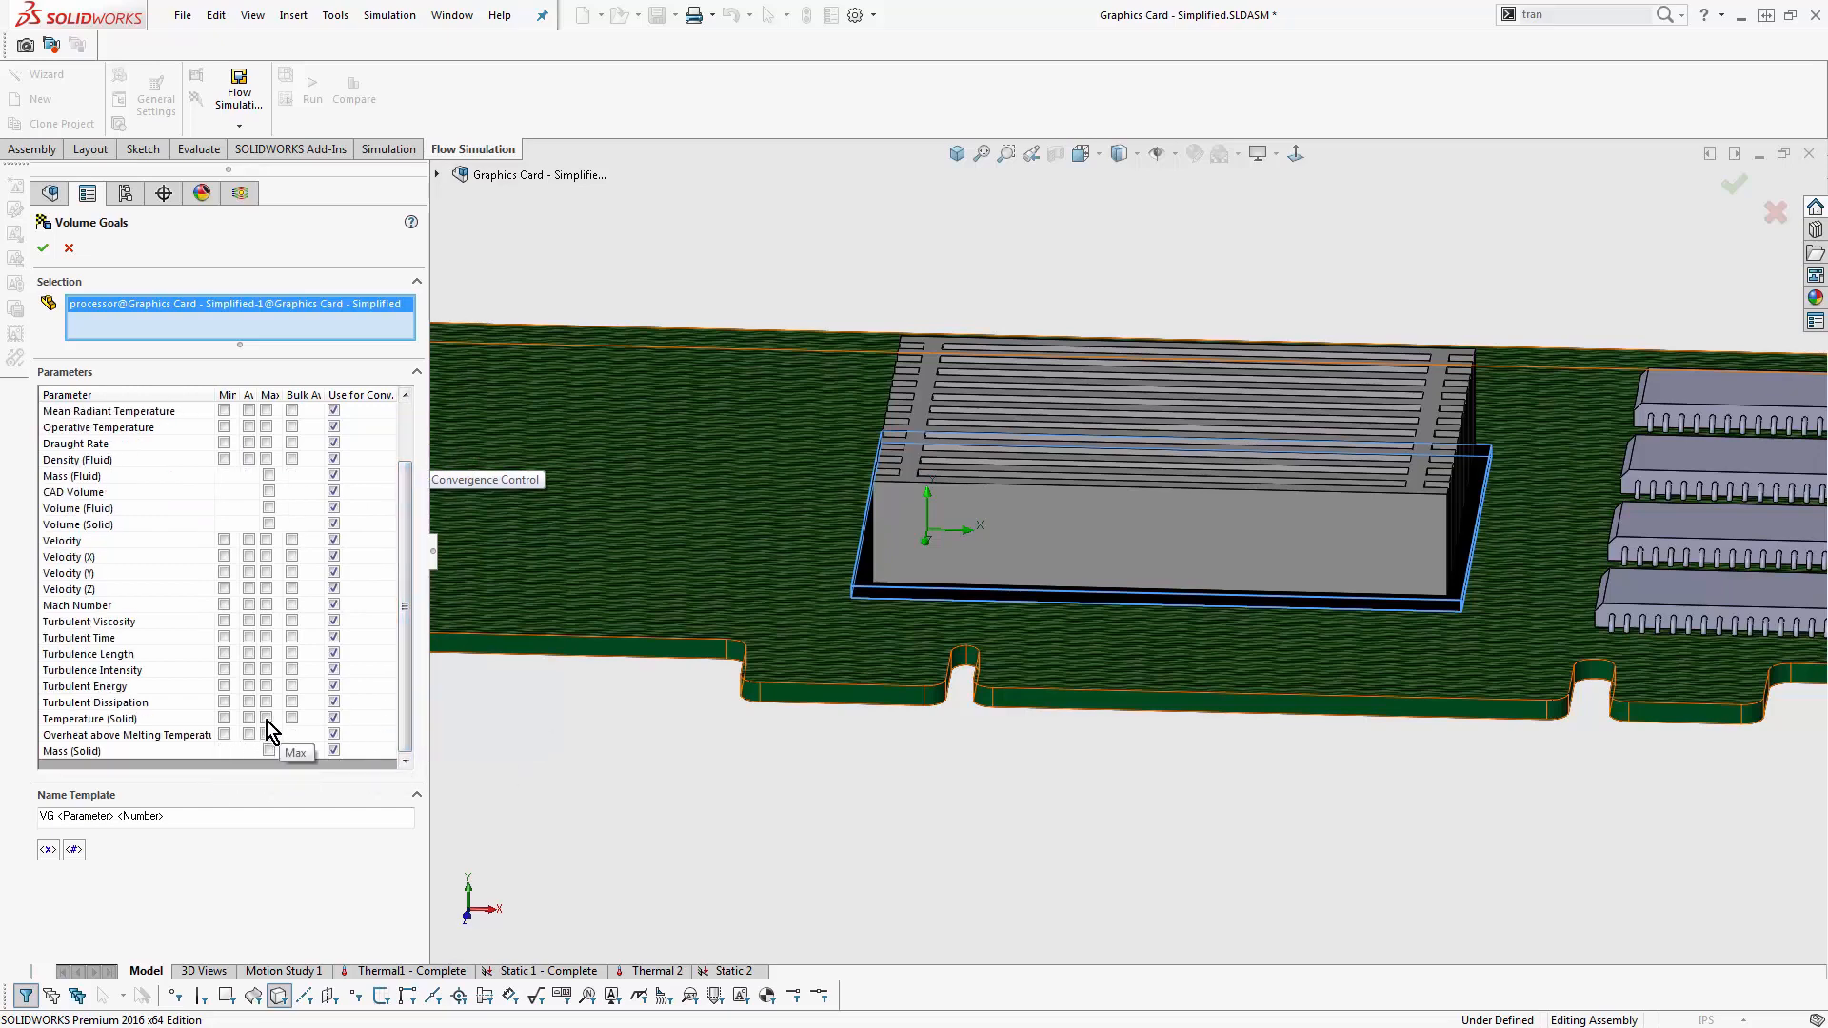
click(43, 247)
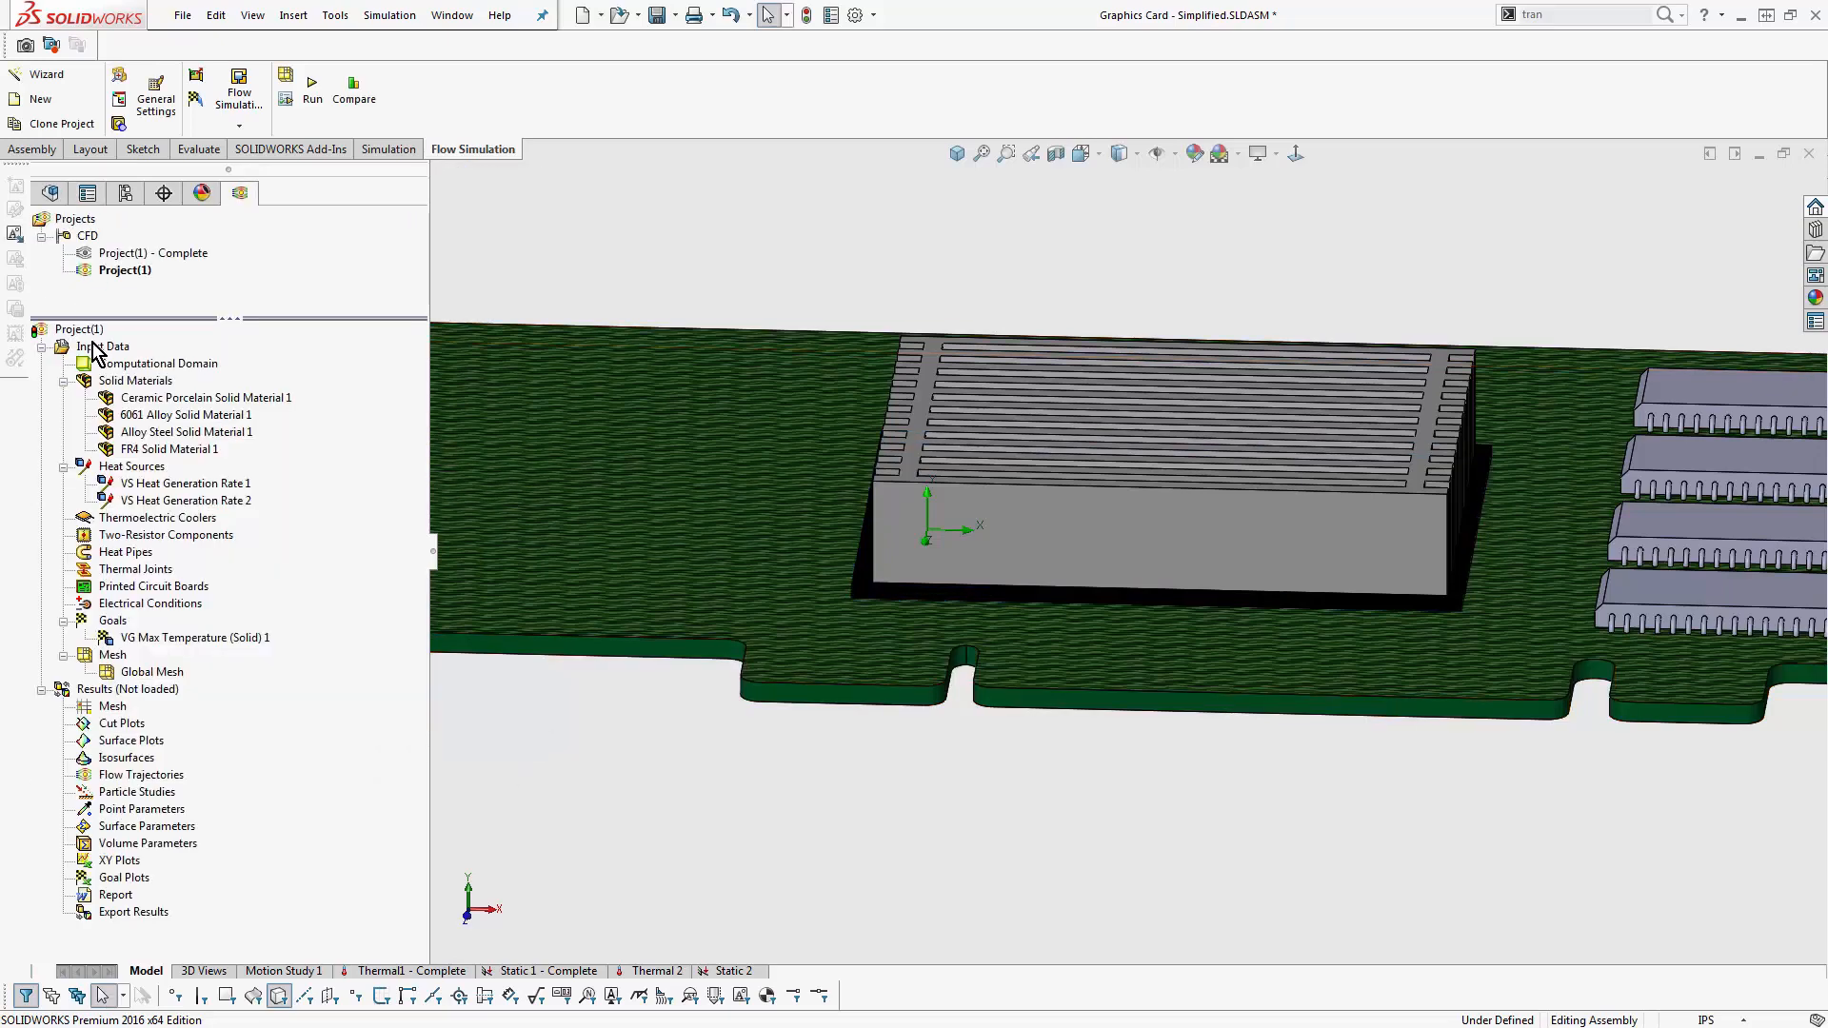
click(169, 640)
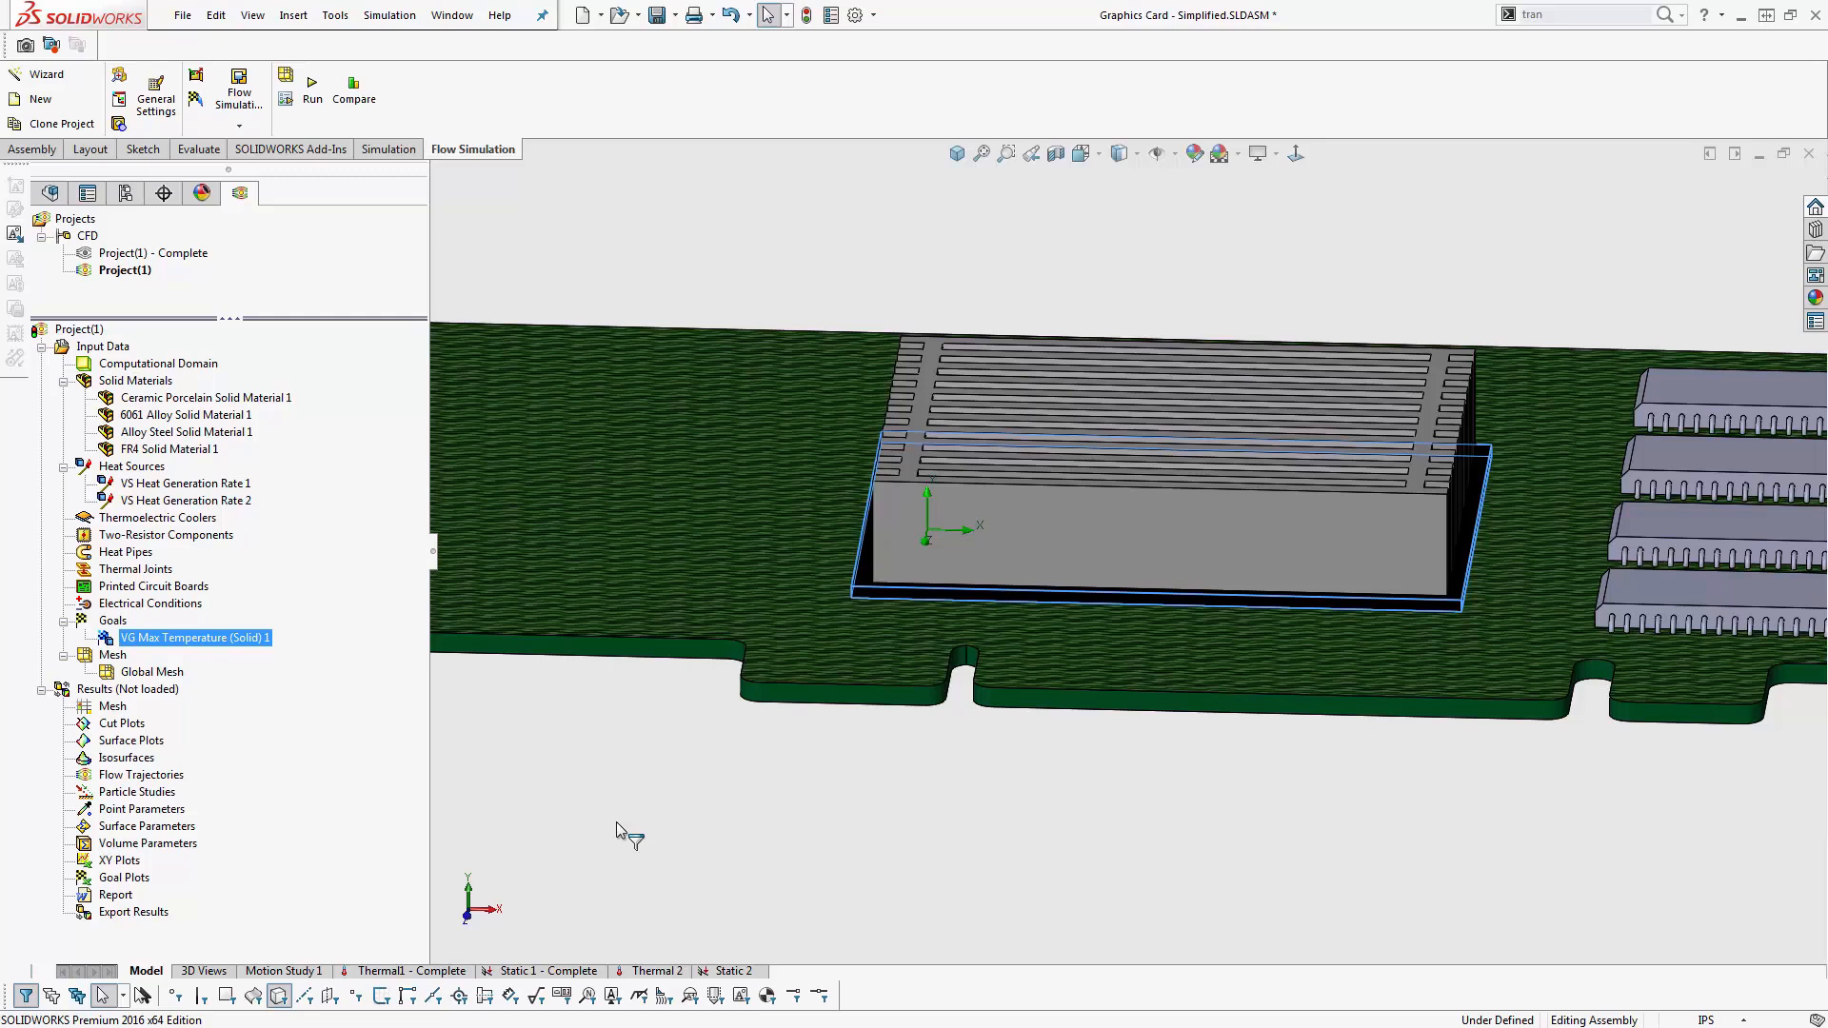
click(733, 797)
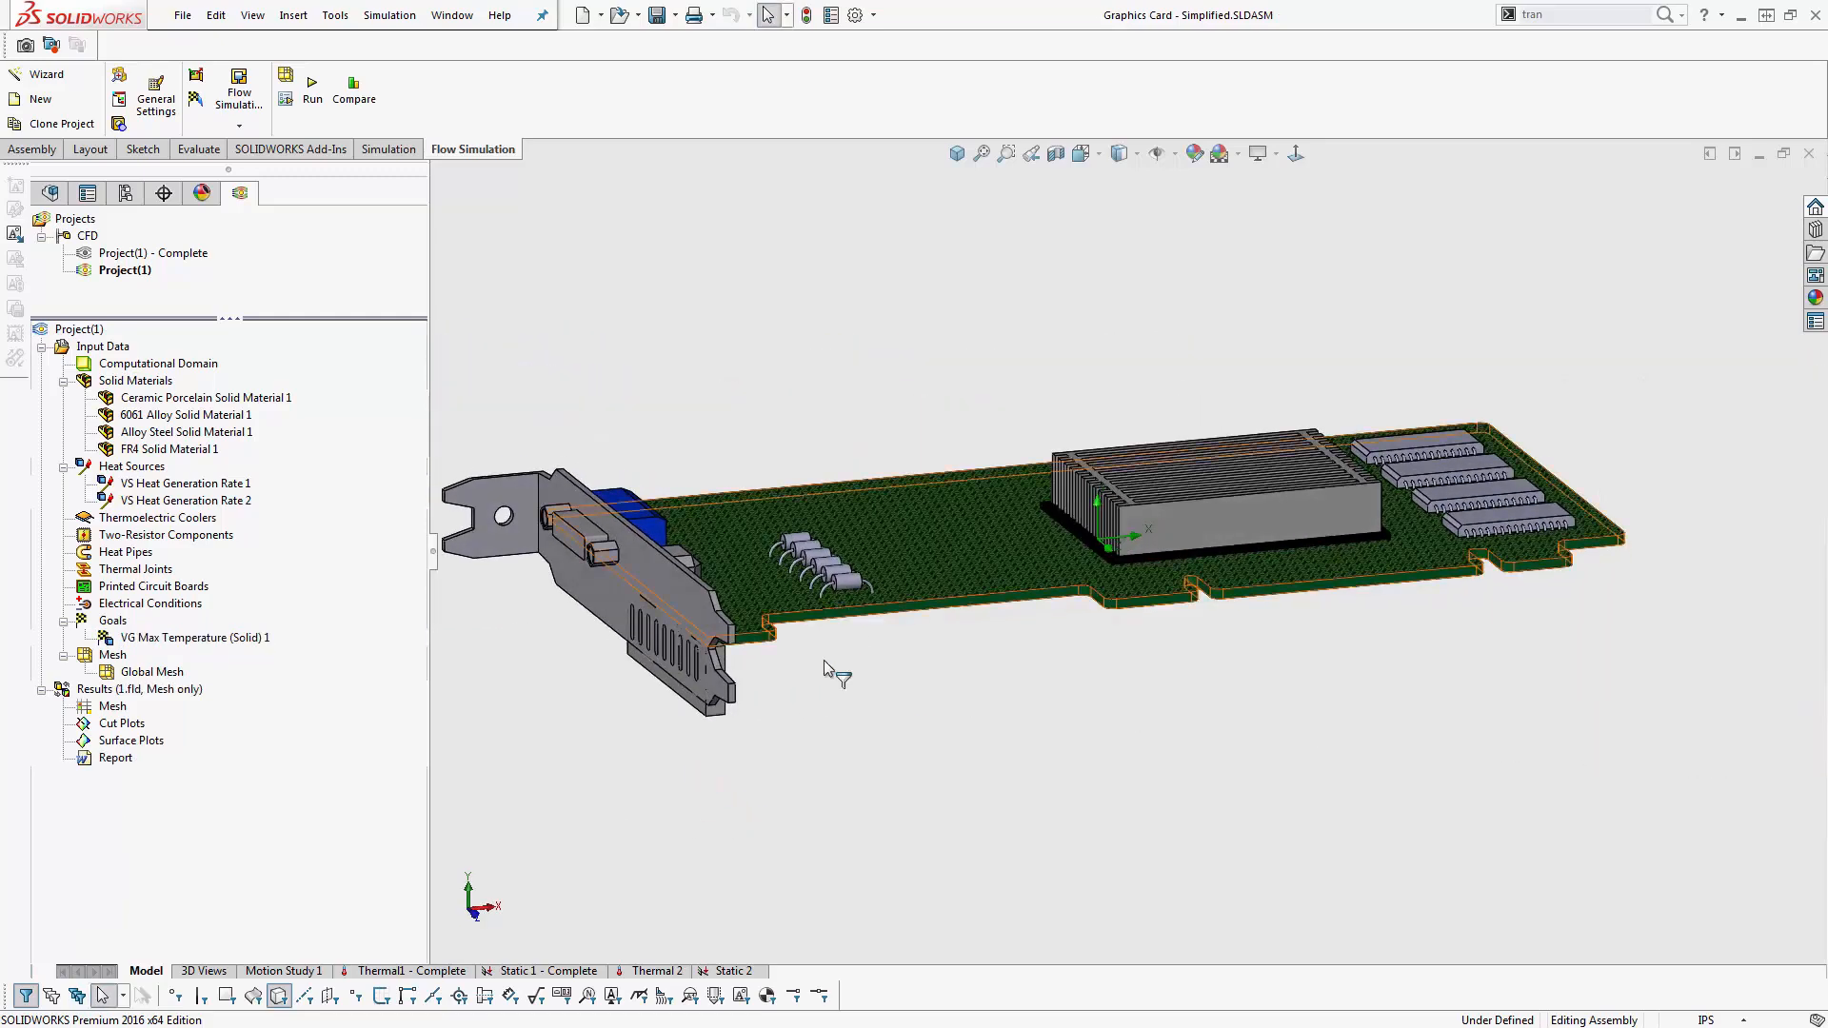
- Insert a mesh cut plot on the outer face of the slotted bracket with a 0 m offset
scroll(758, 722, down, 5)
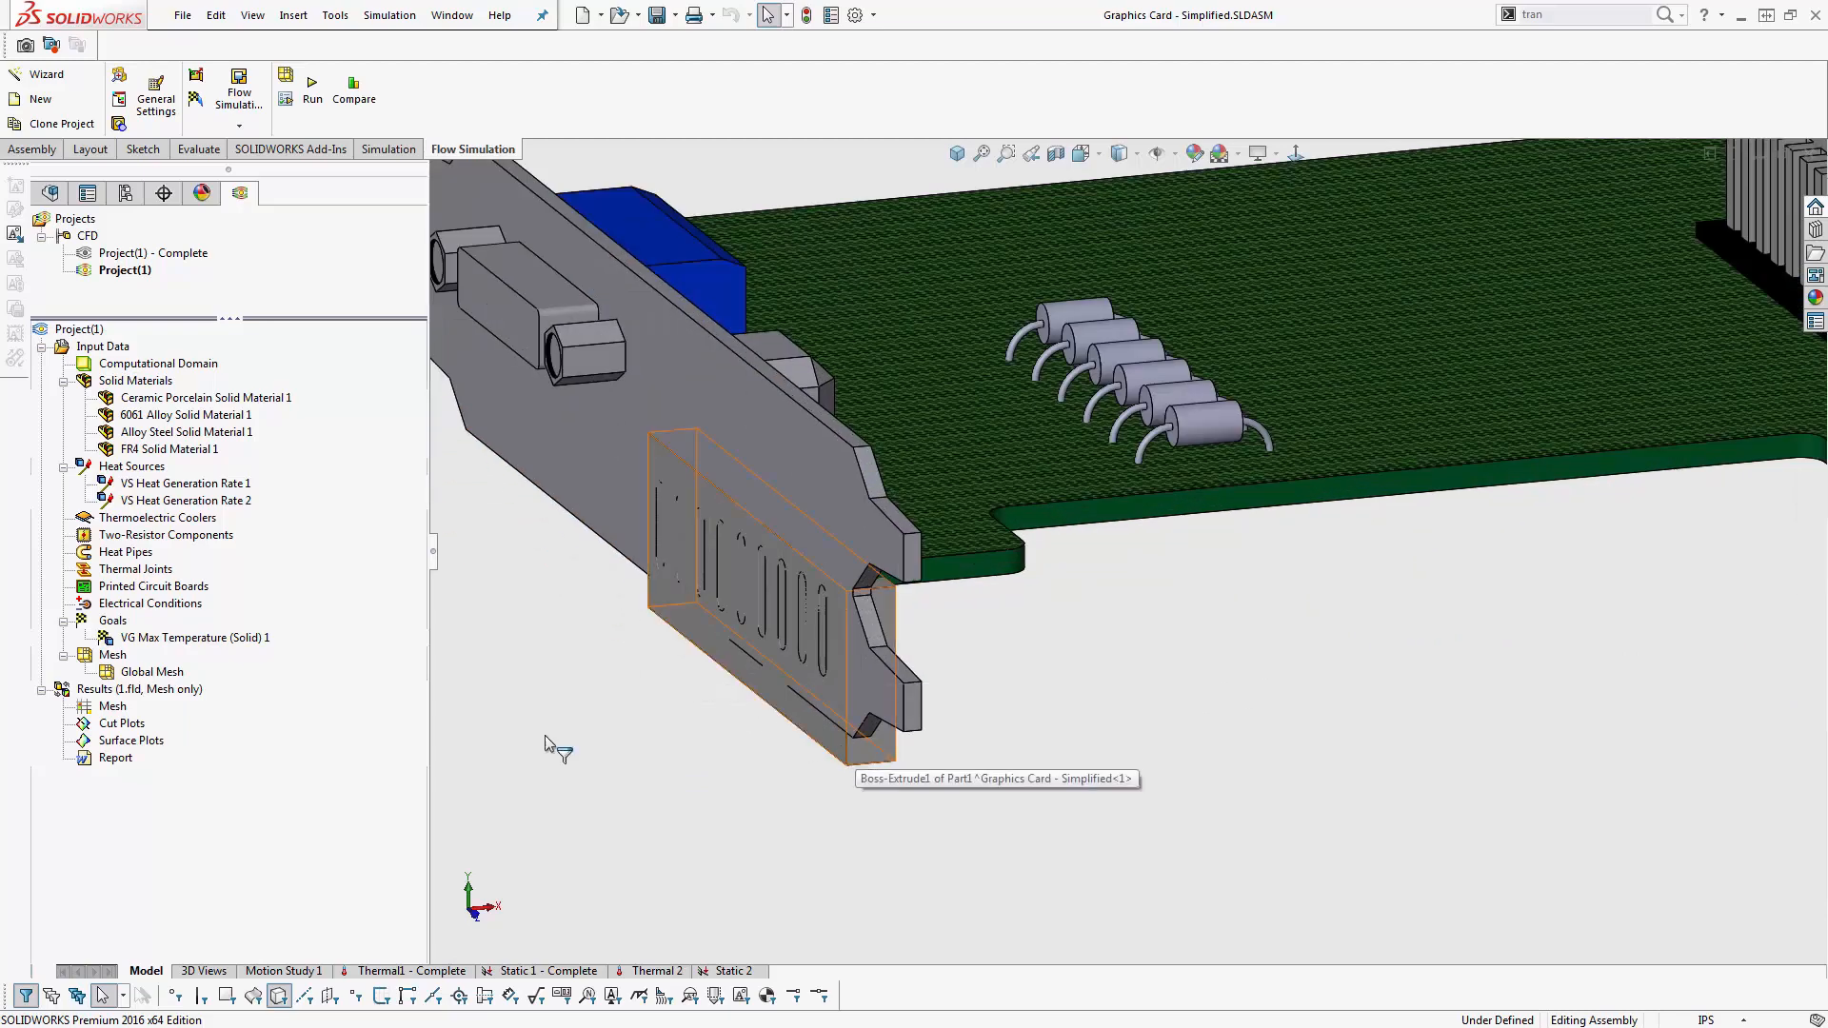
right_click(112, 725)
click(152, 737)
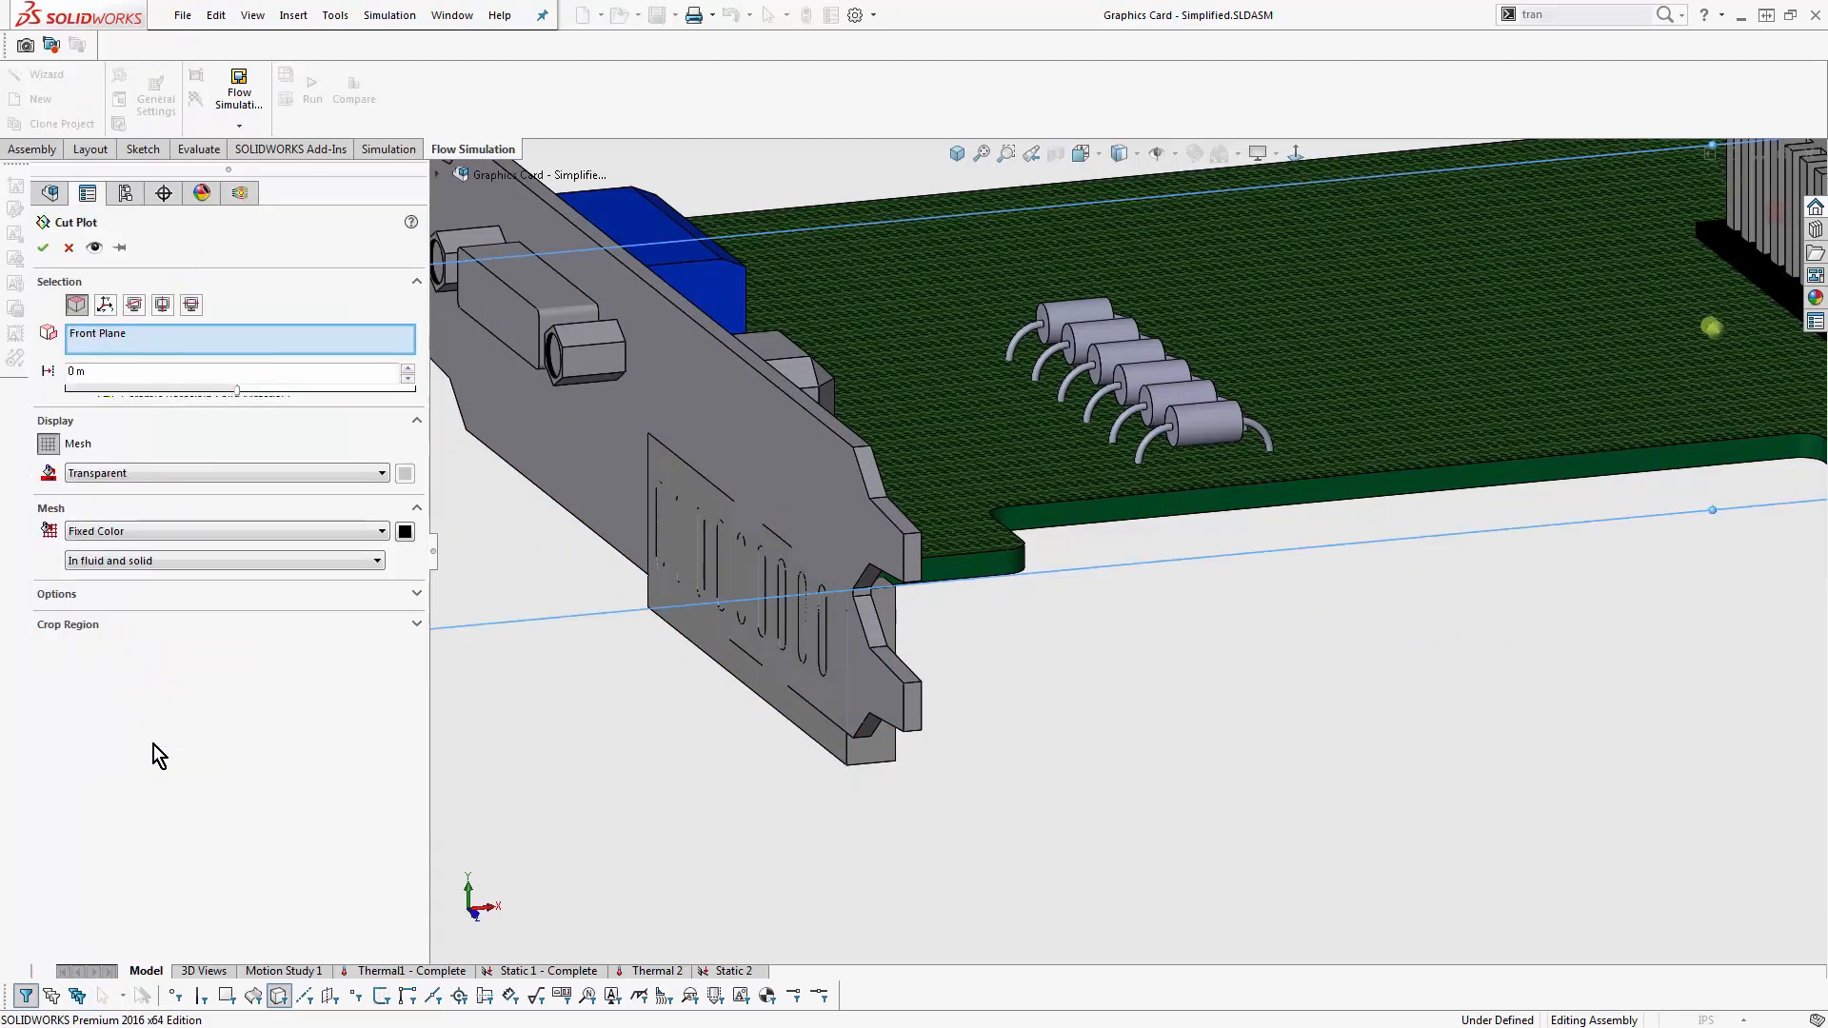
click(688, 365)
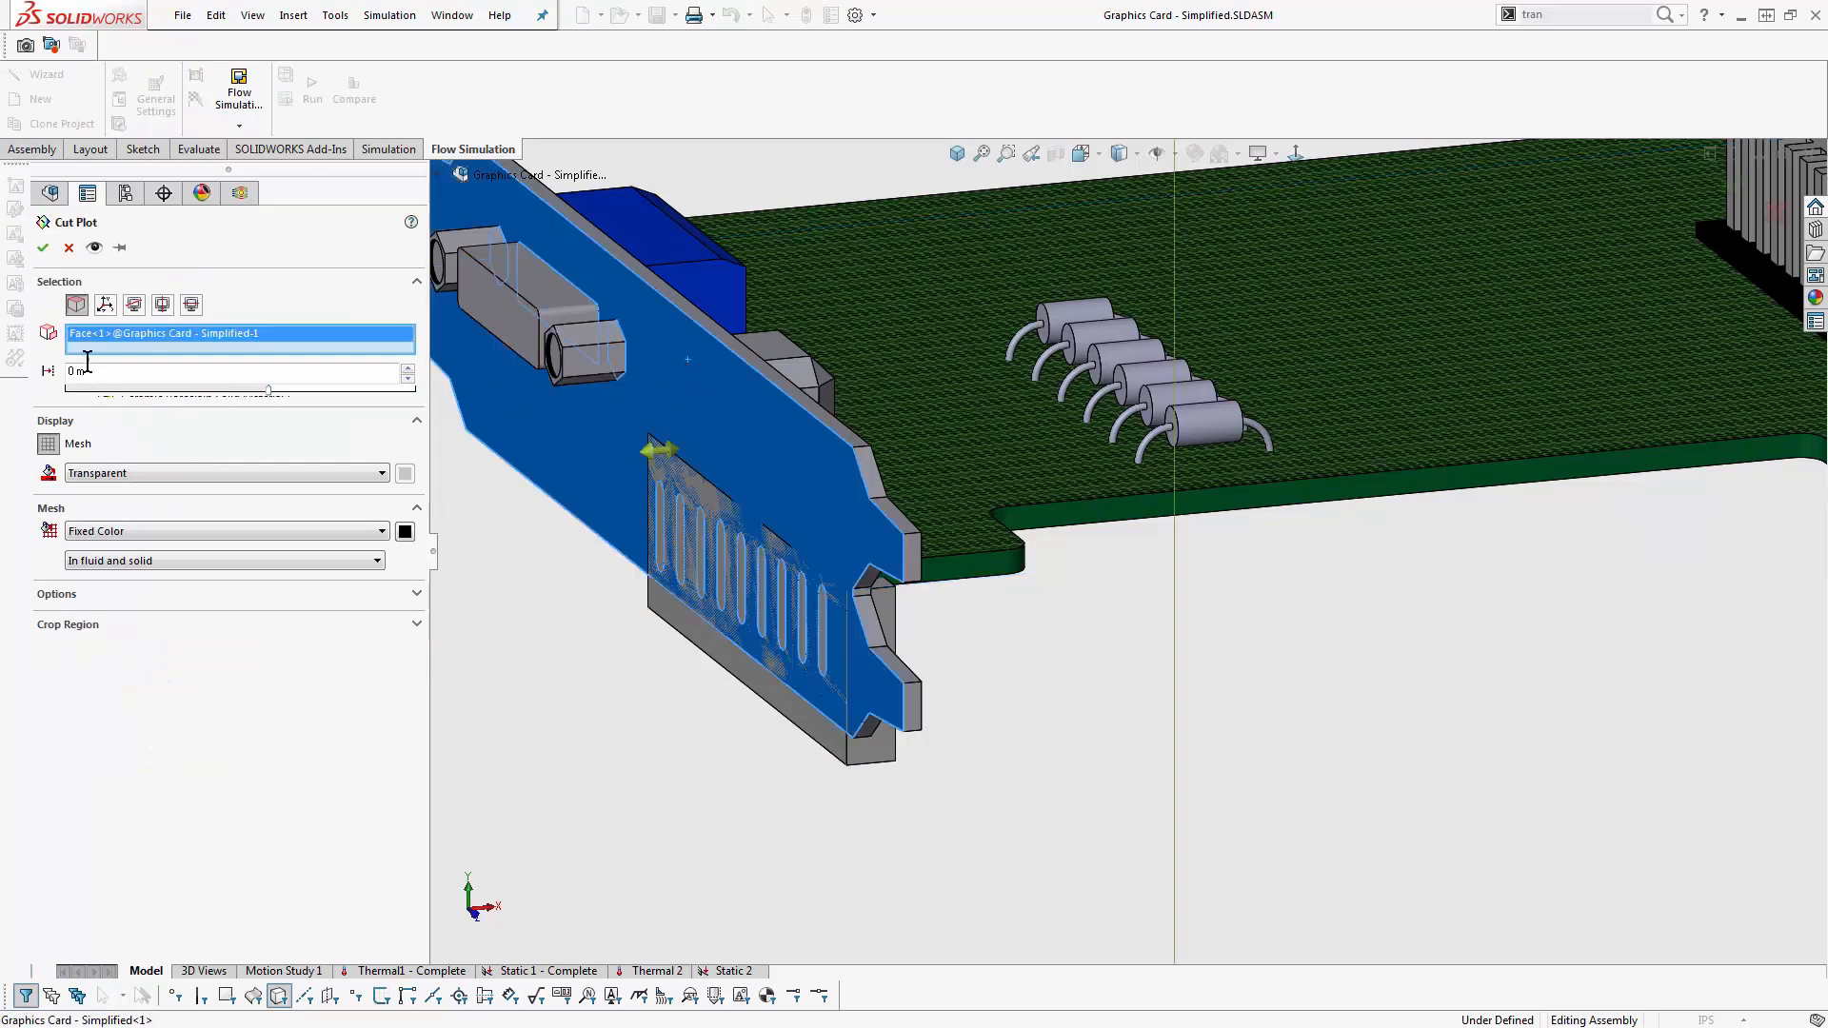
click(42, 248)
- Hide the block behind the bracket's vent slots and examine the mesh cells around the slots
middle_drag(623, 623, 701, 619)
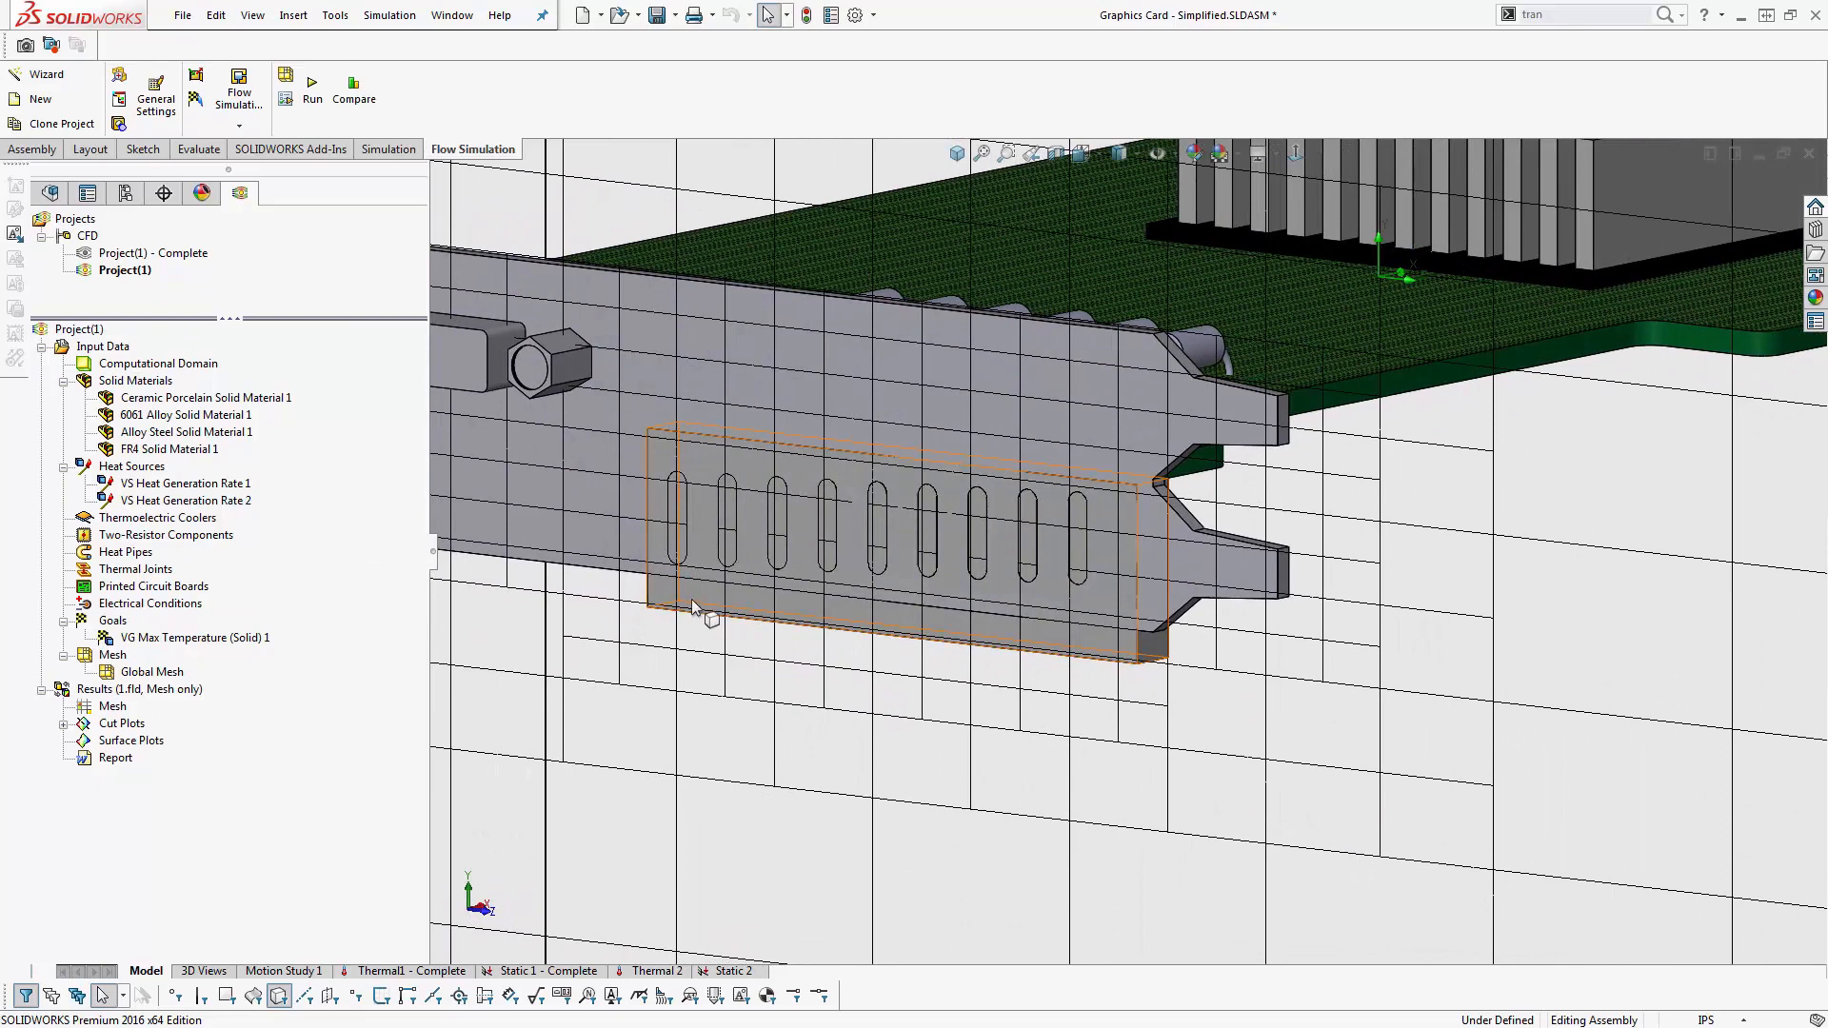
key(Tab)
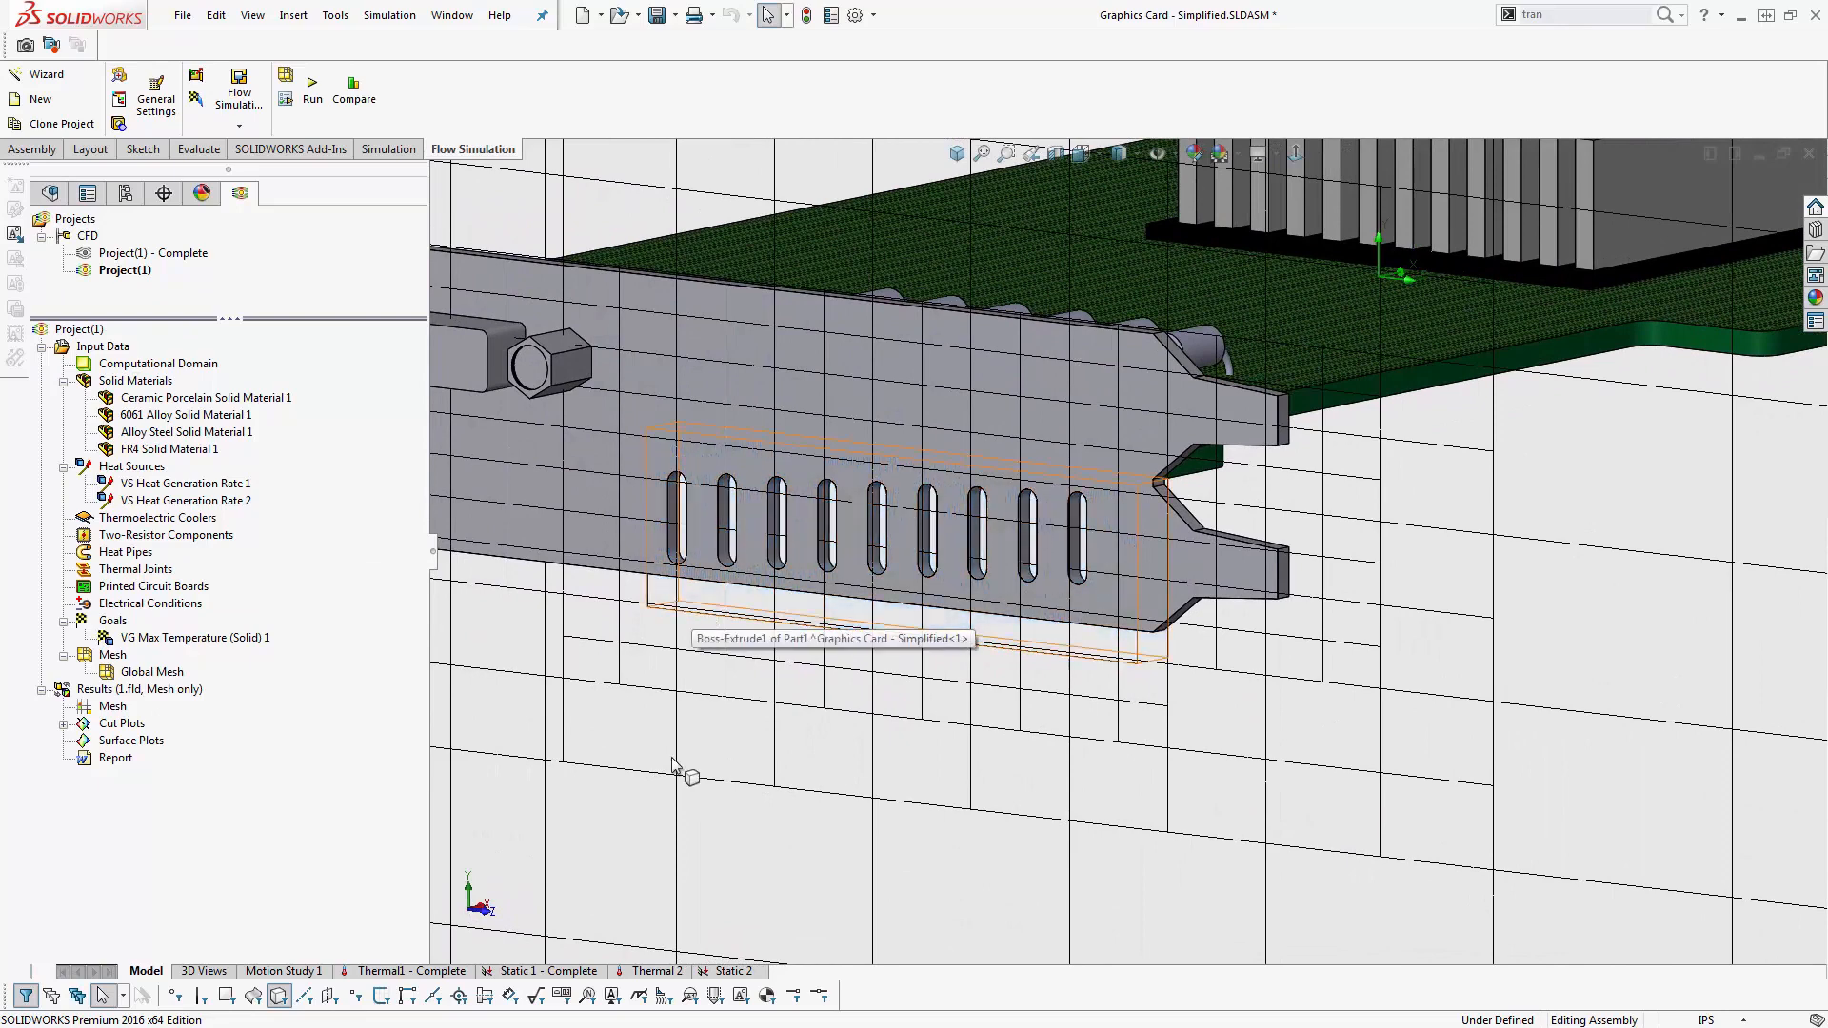
scroll(778, 471, down, 3)
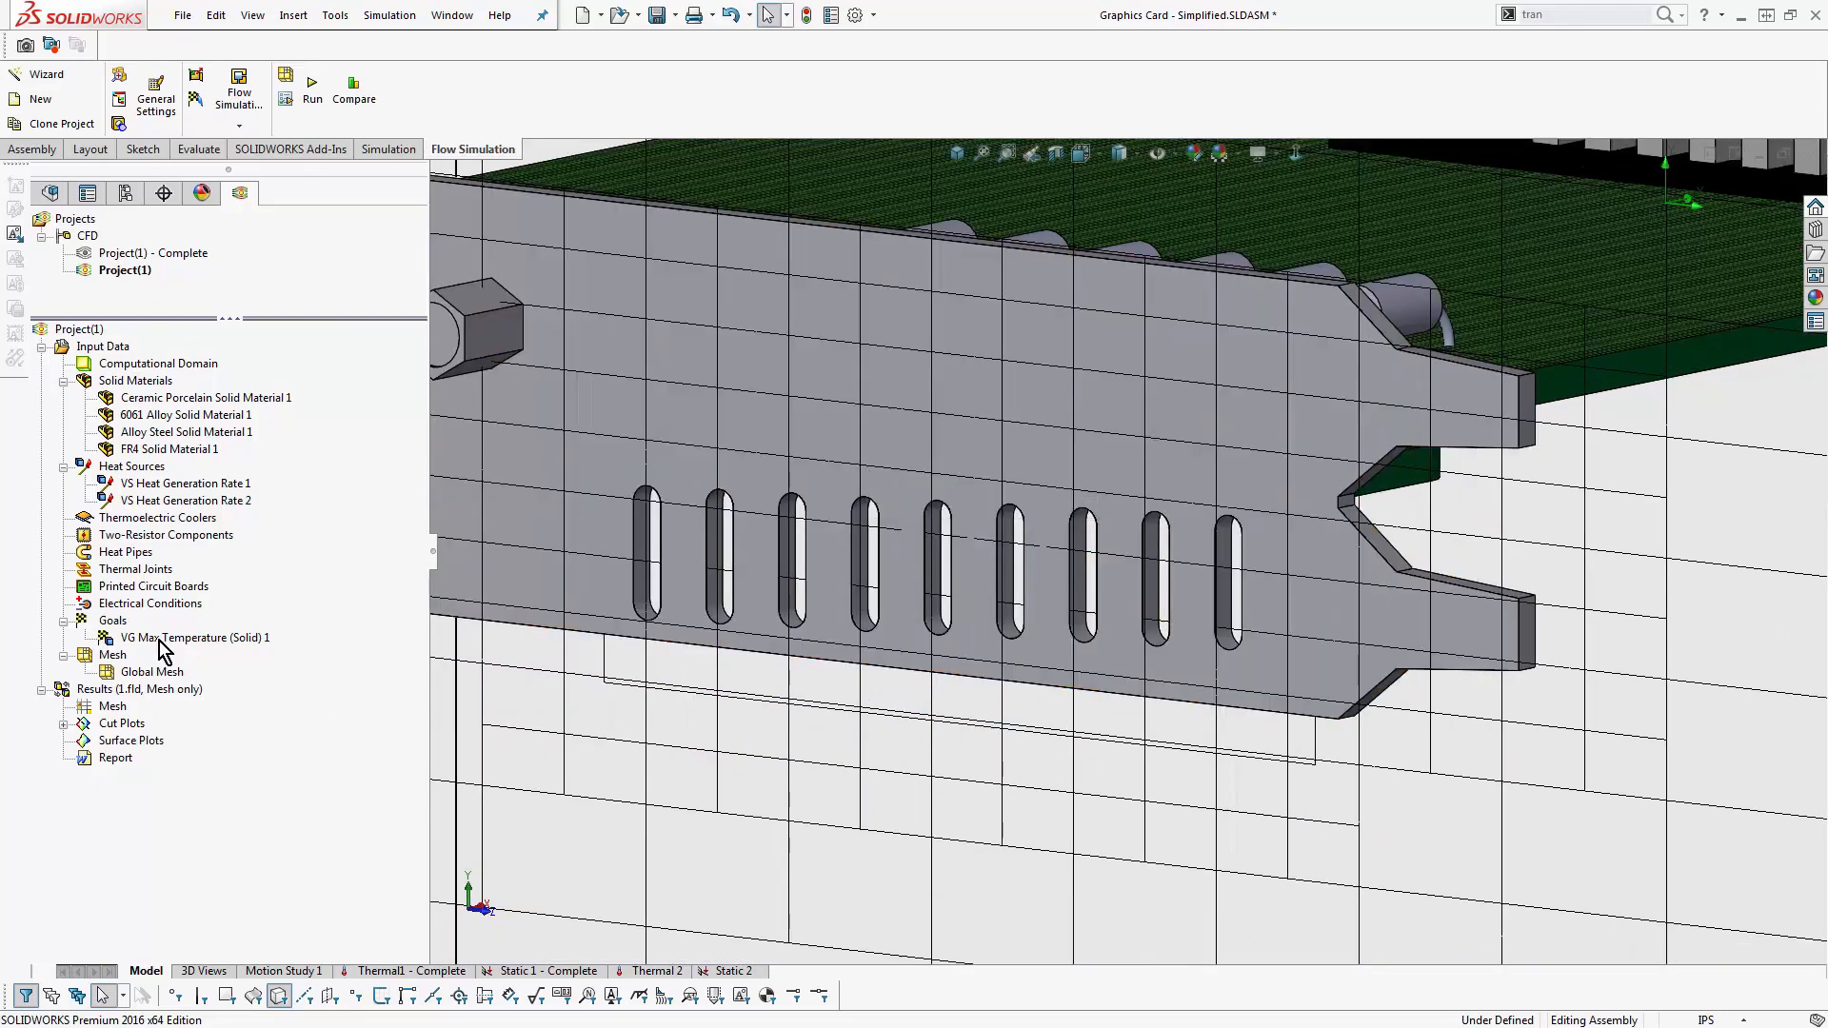
scroll(842, 727, up, 5)
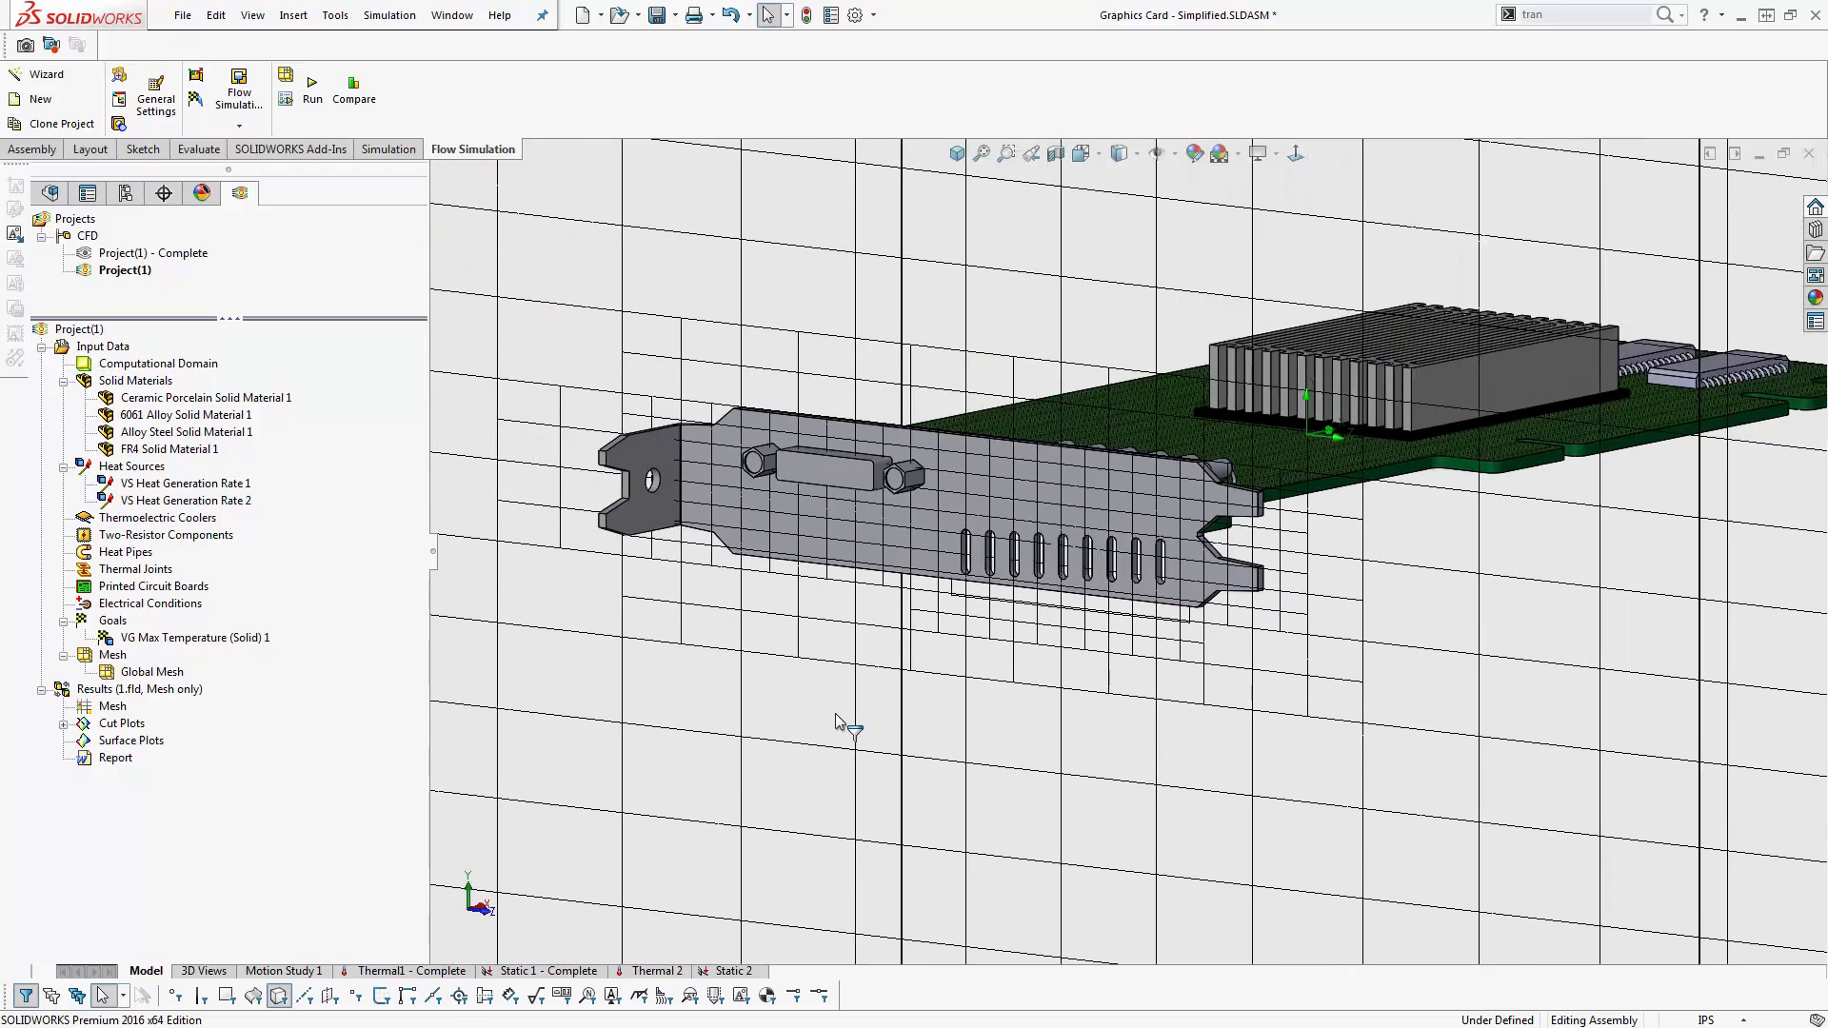
middle_drag(837, 727, 810, 720)
scroll(1086, 554, up, 1)
scroll(1043, 537, down, 1)
scroll(1047, 533, down, 6)
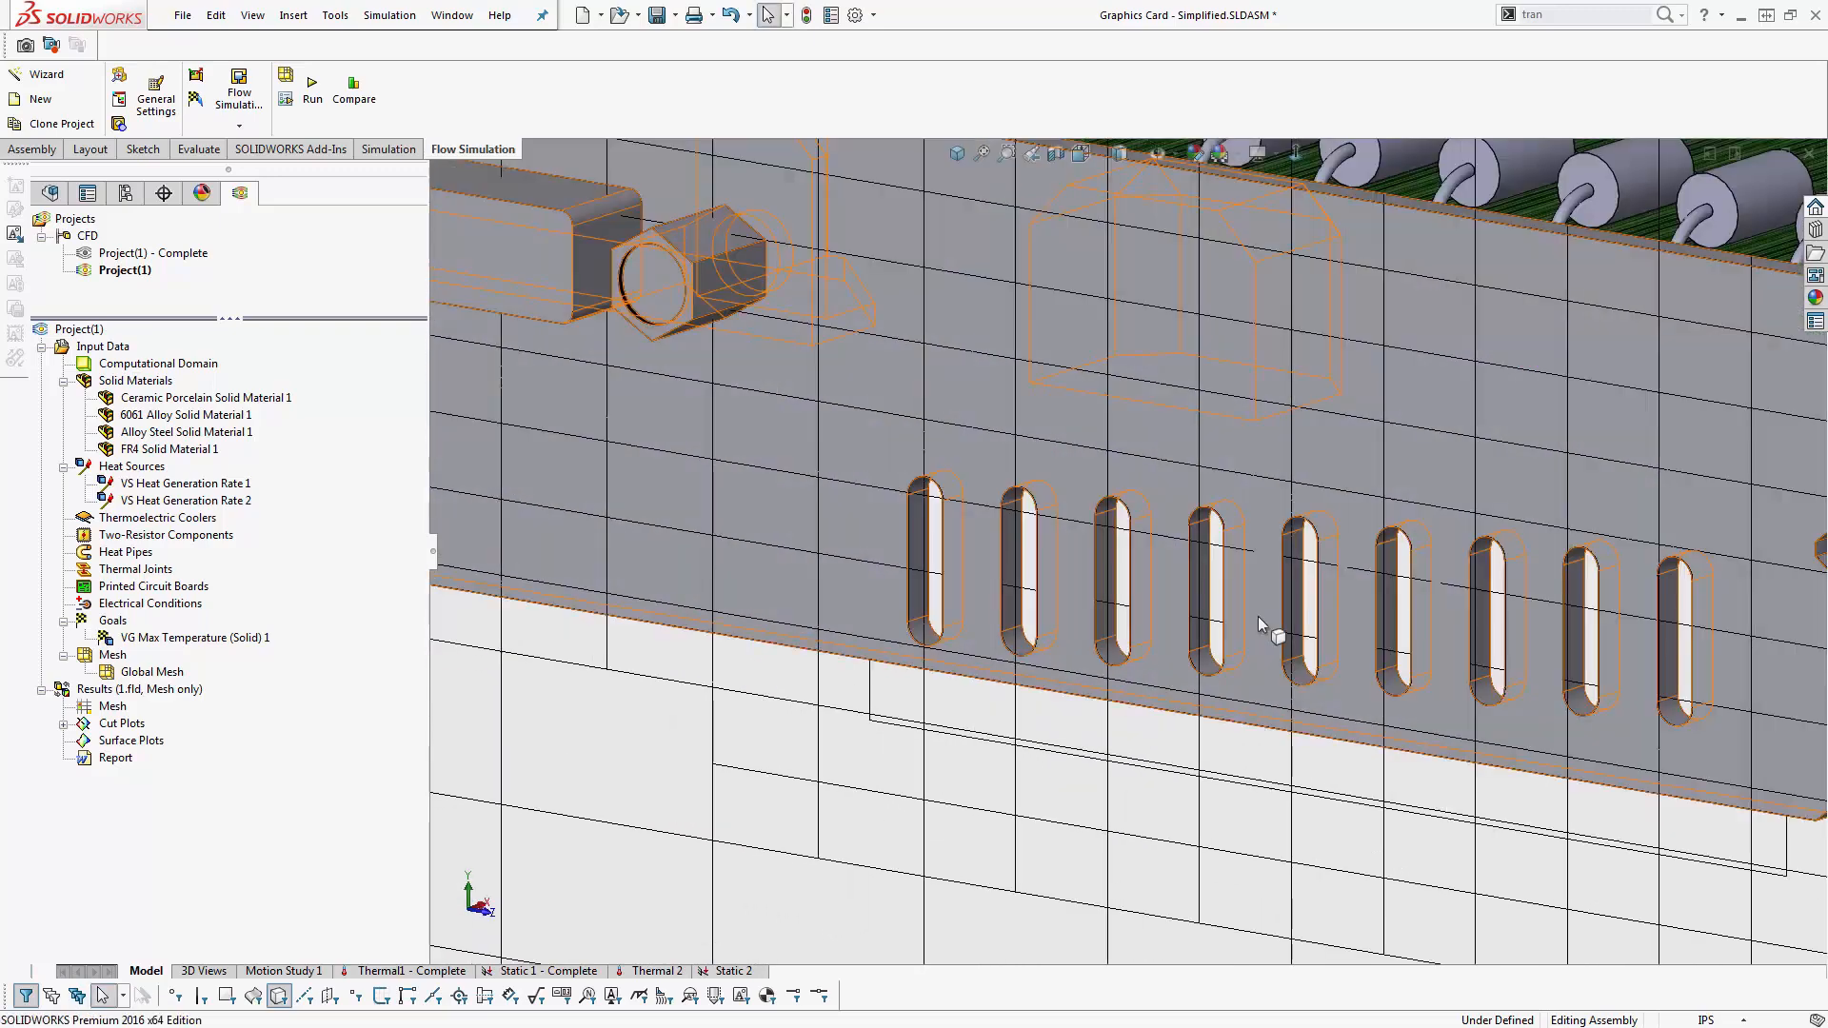
- Edit the bracket's mesh cut plot to turn off Use CAD geometry while keeping Display outlines on
click(63, 724)
click(139, 746)
right_click(139, 747)
click(190, 758)
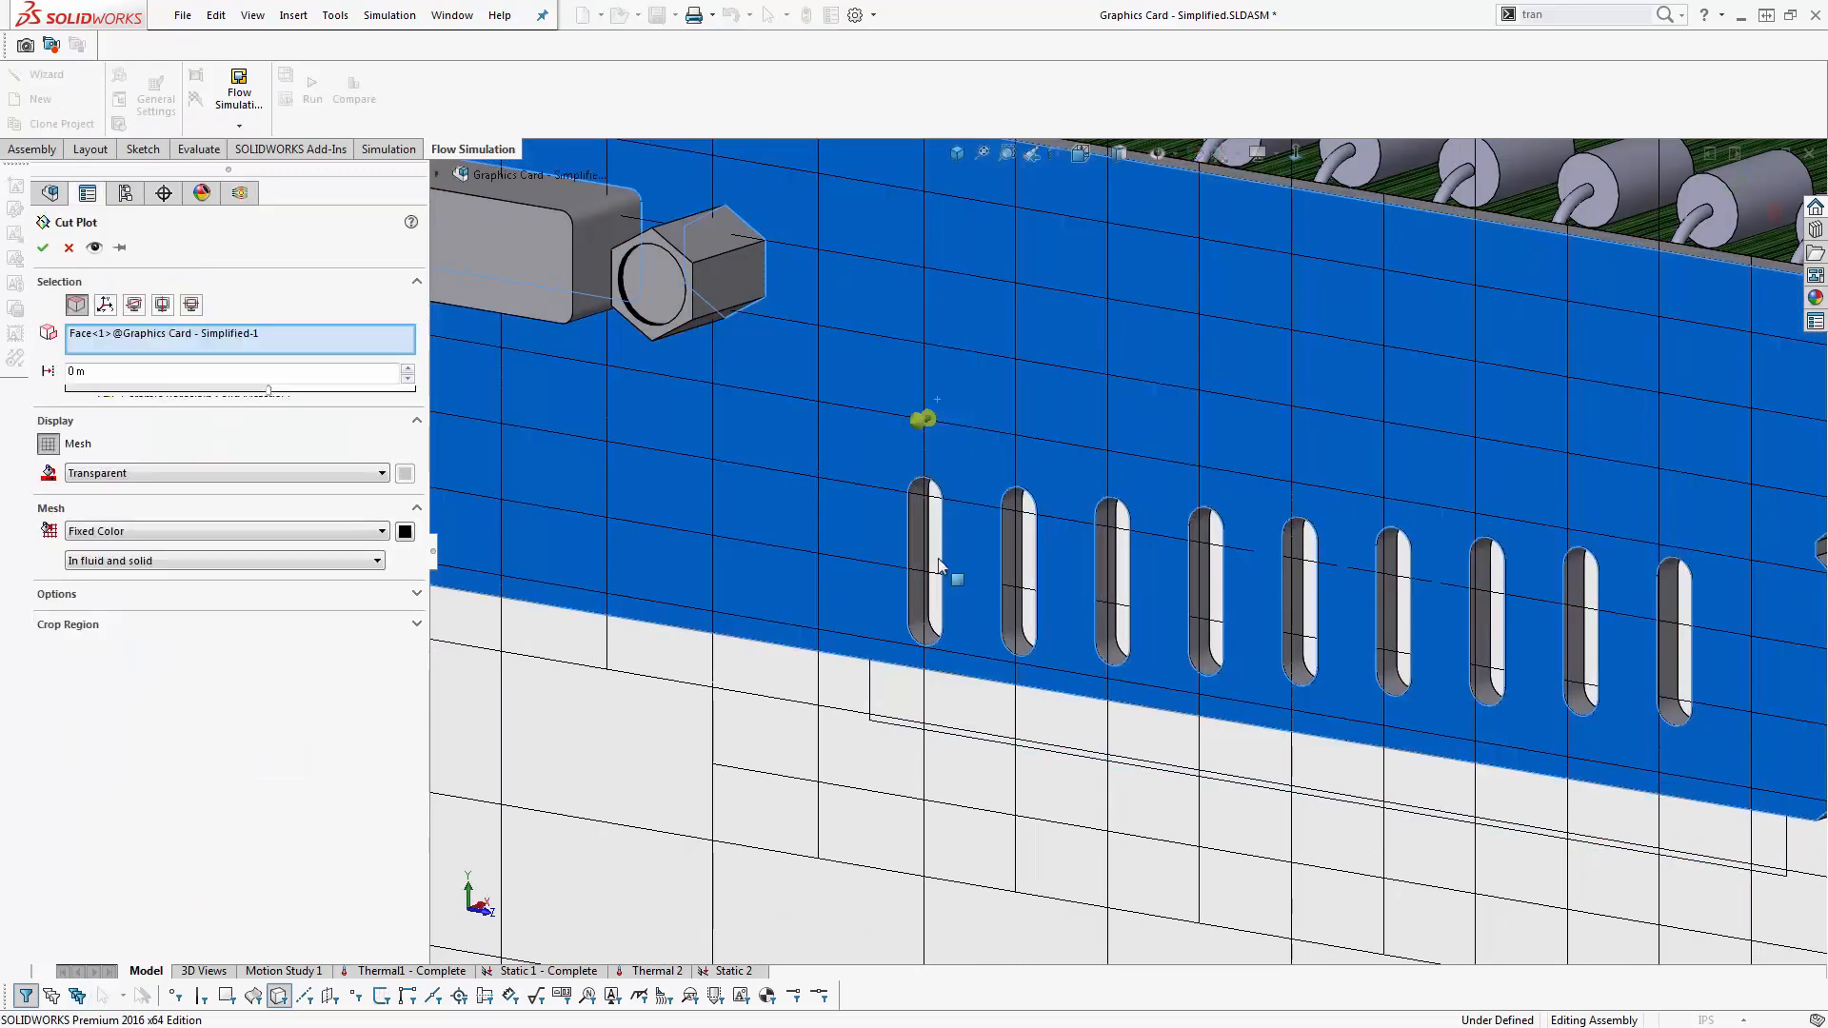
click(103, 594)
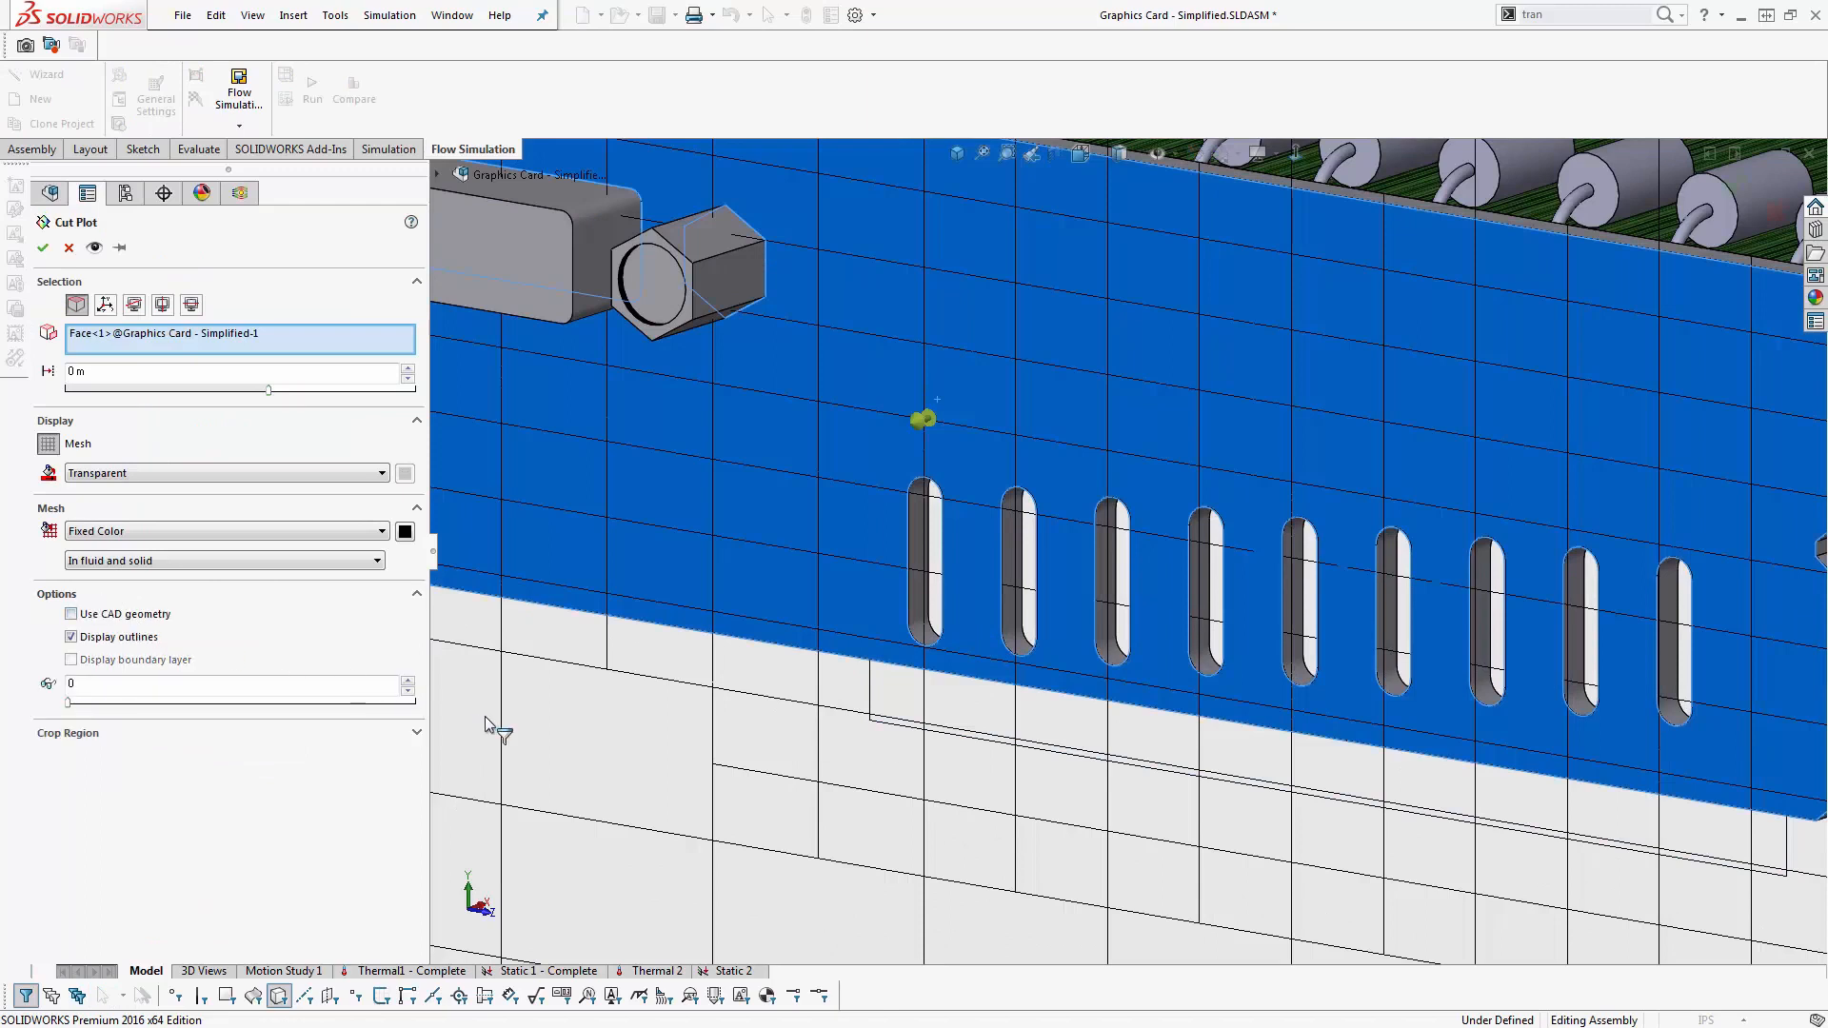
click(43, 250)
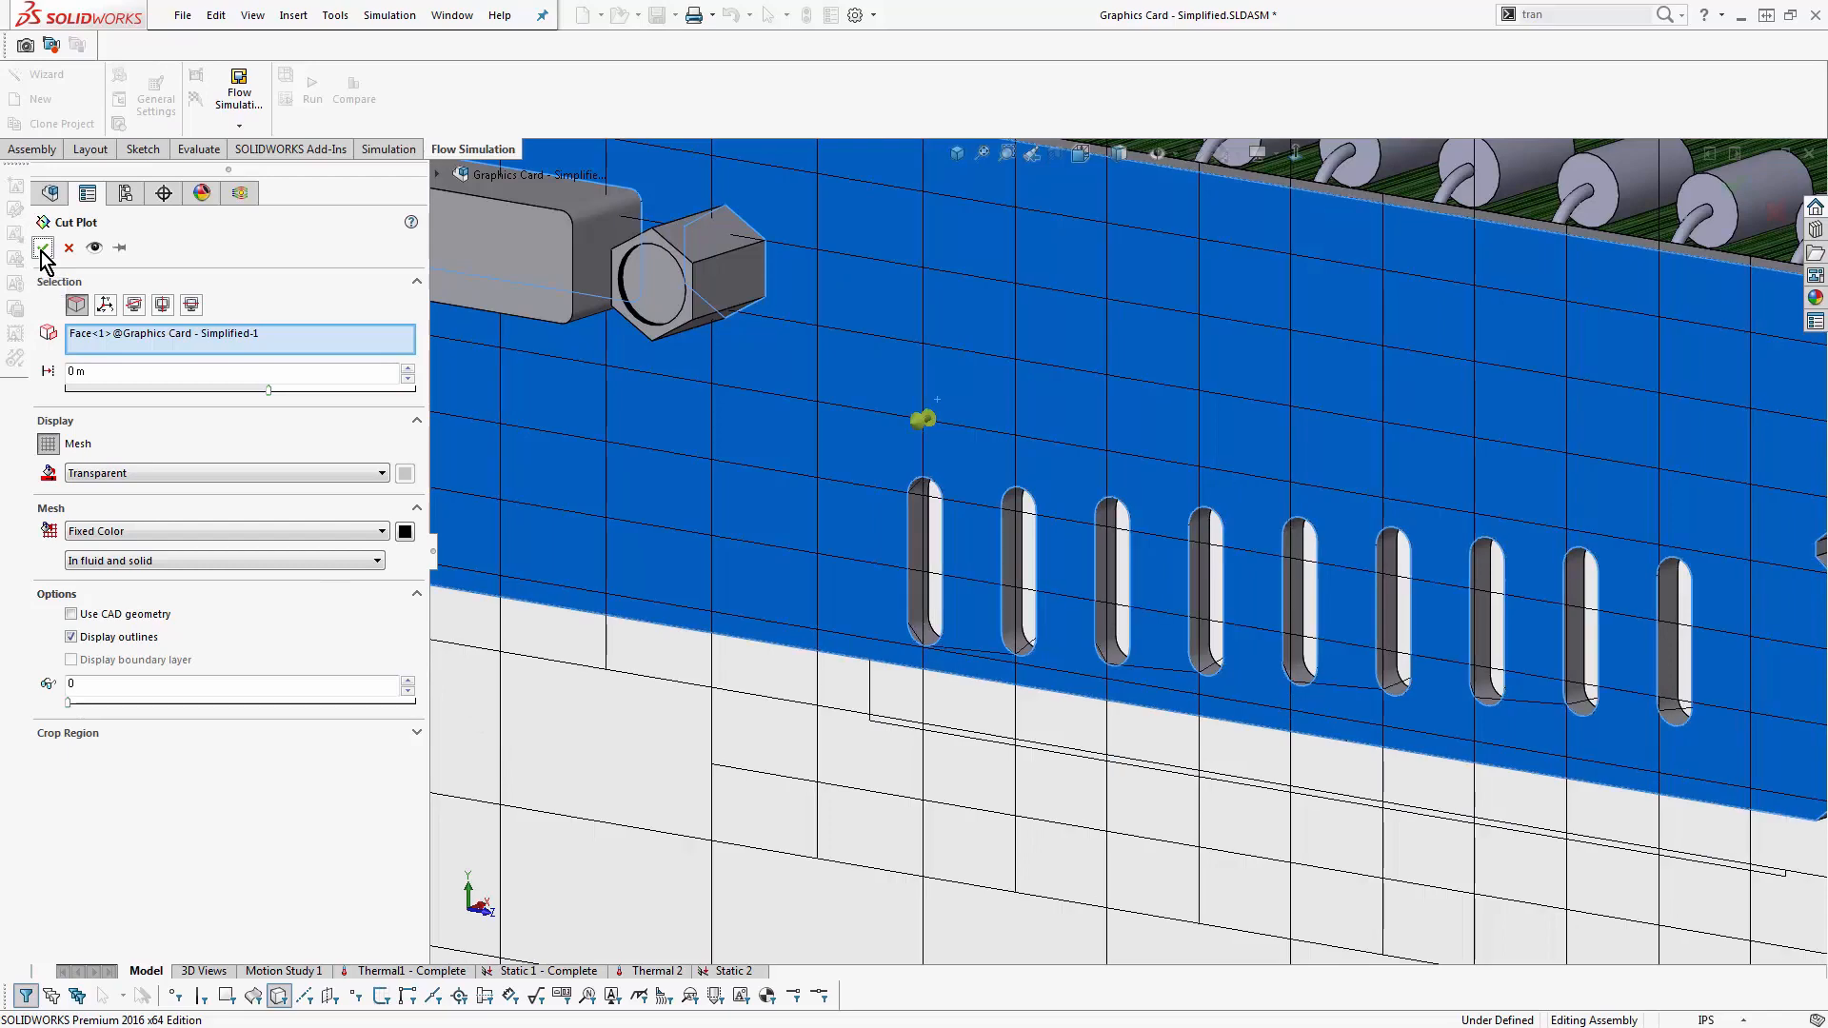
- Examine the mesh outlines of the vent slots with the bracket and board hidden
scroll(966, 515, down, 4)
scroll(974, 503, up, 1)
middle_drag(989, 488, 1550, 567)
scroll(1550, 567, down, 2)
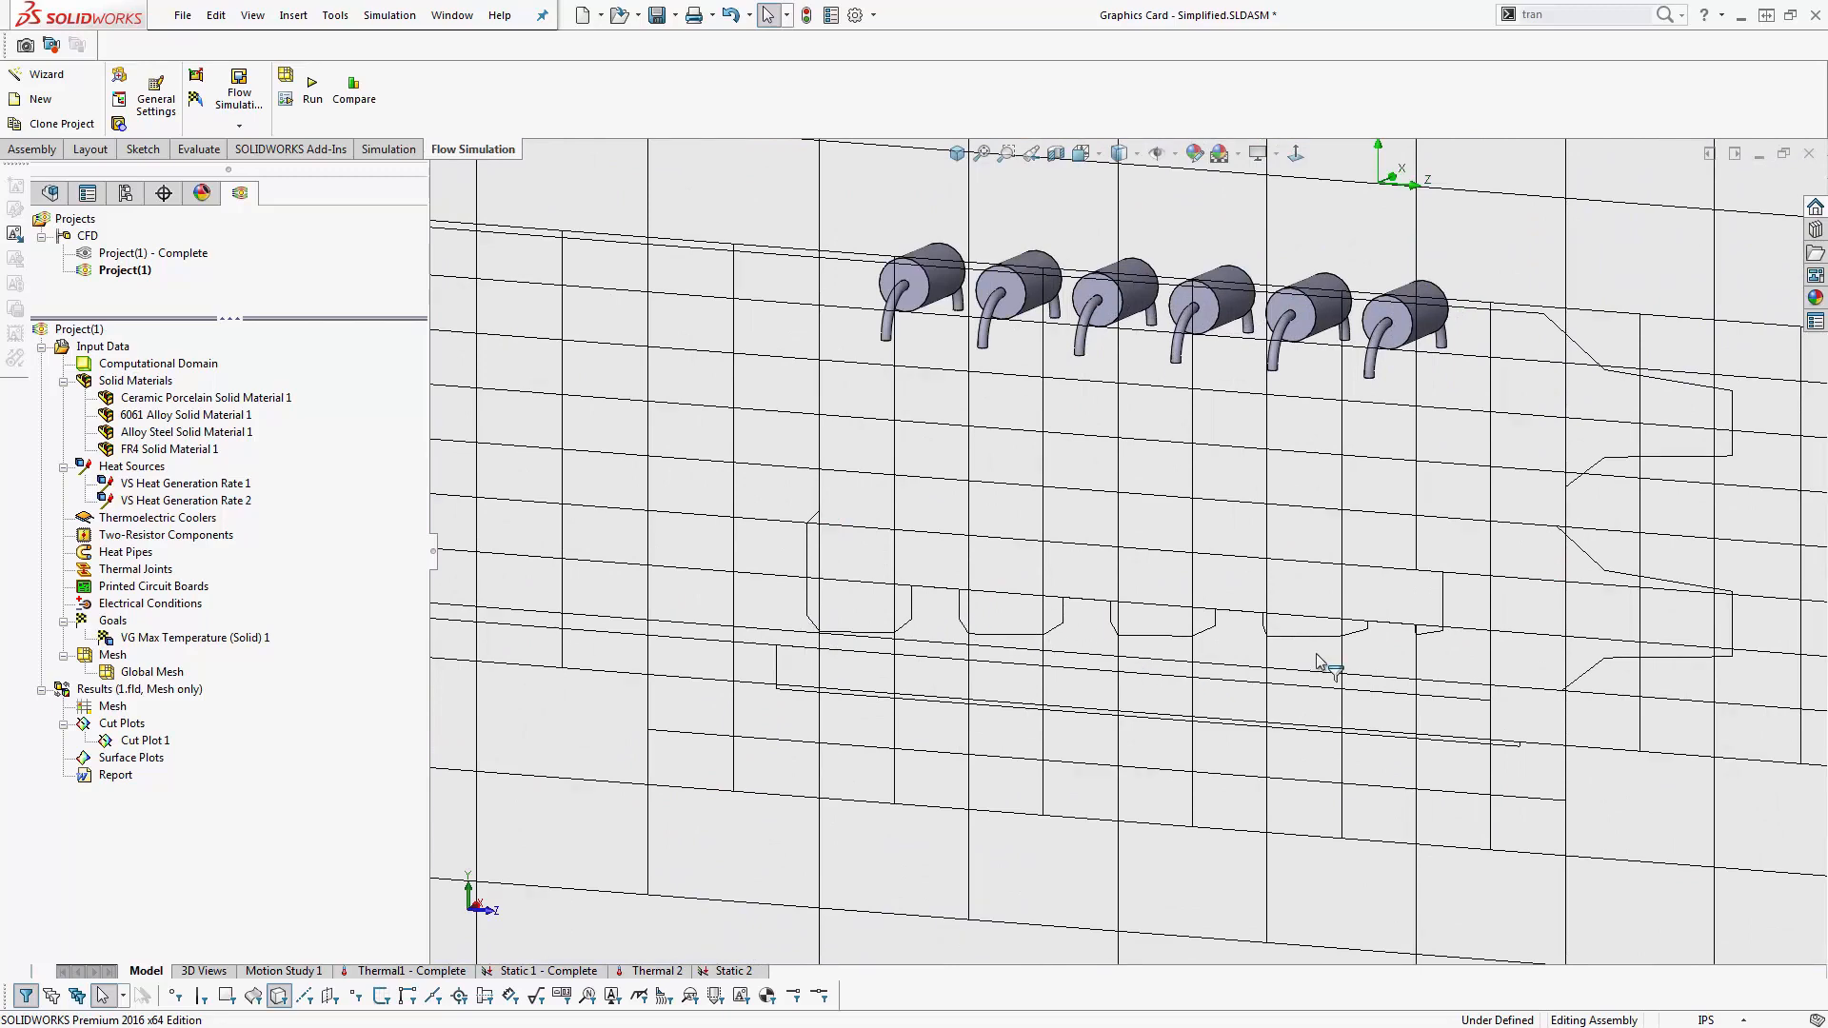
- Bring back the hidden bracket and board, and hide the block behind the vent slots again
key(ctrl+z)
middle_drag(865, 681, 841, 707)
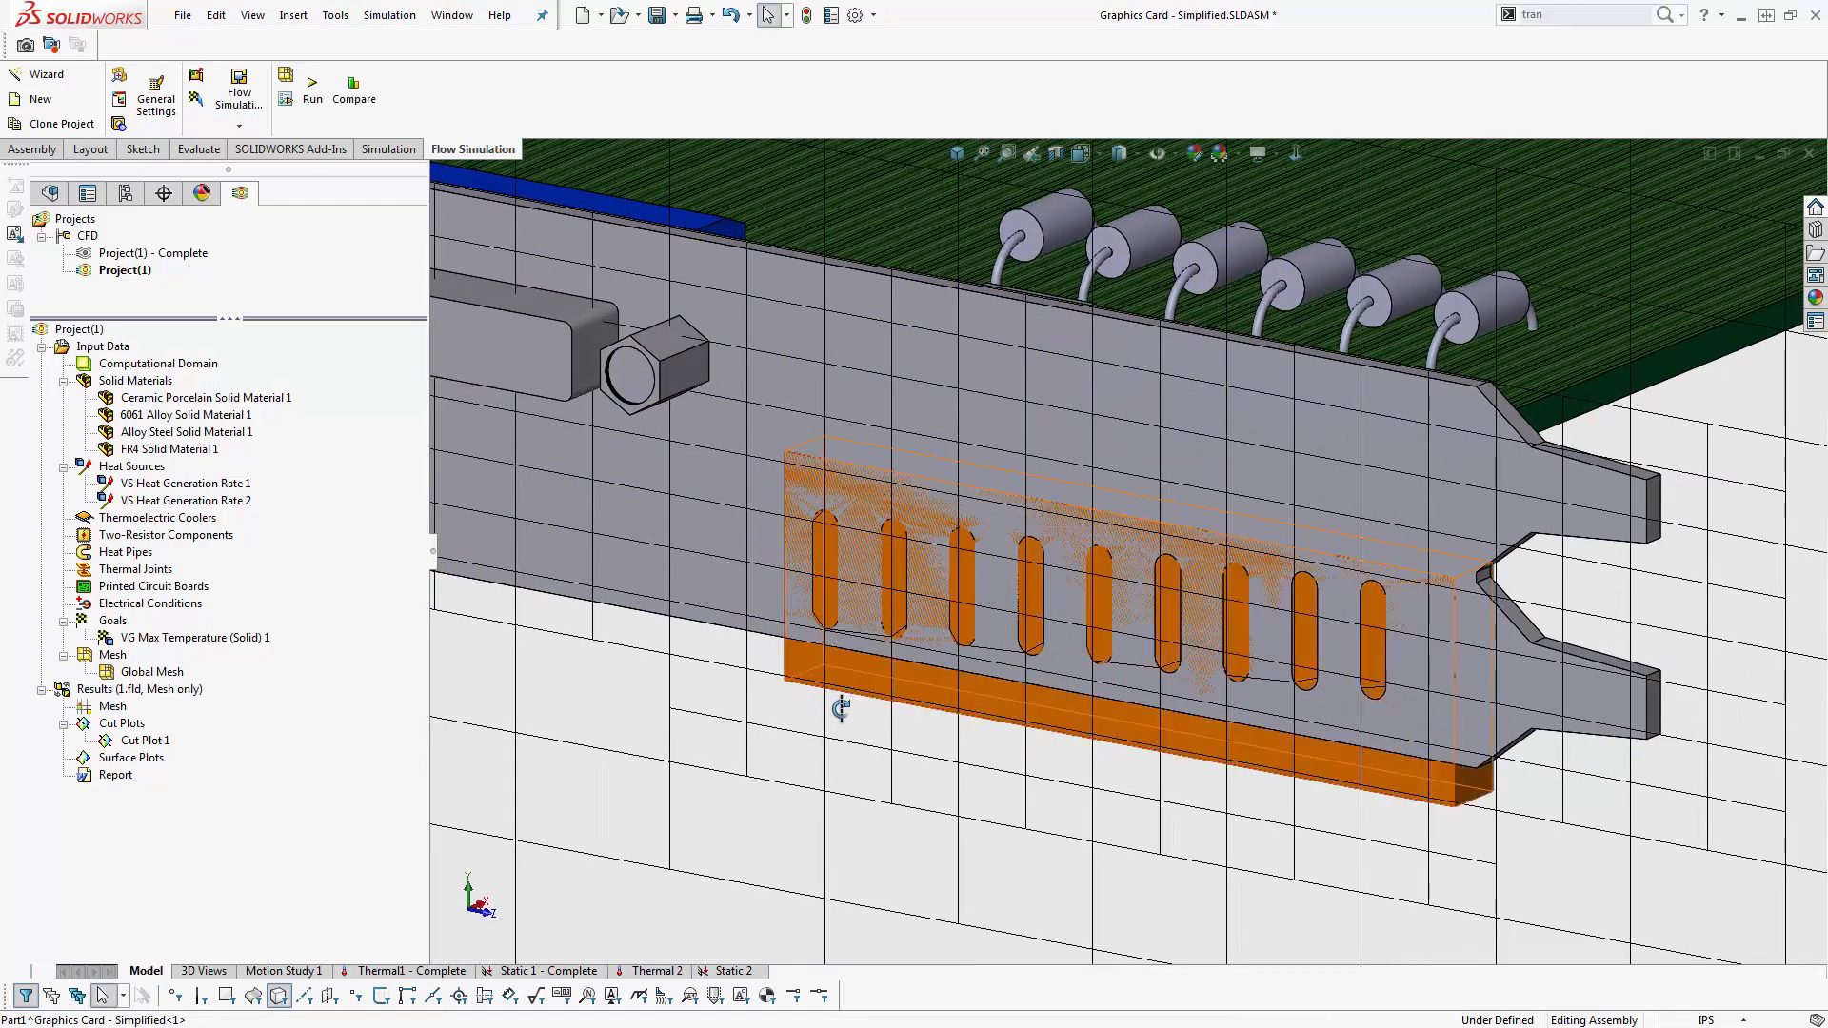
right_click(842, 677)
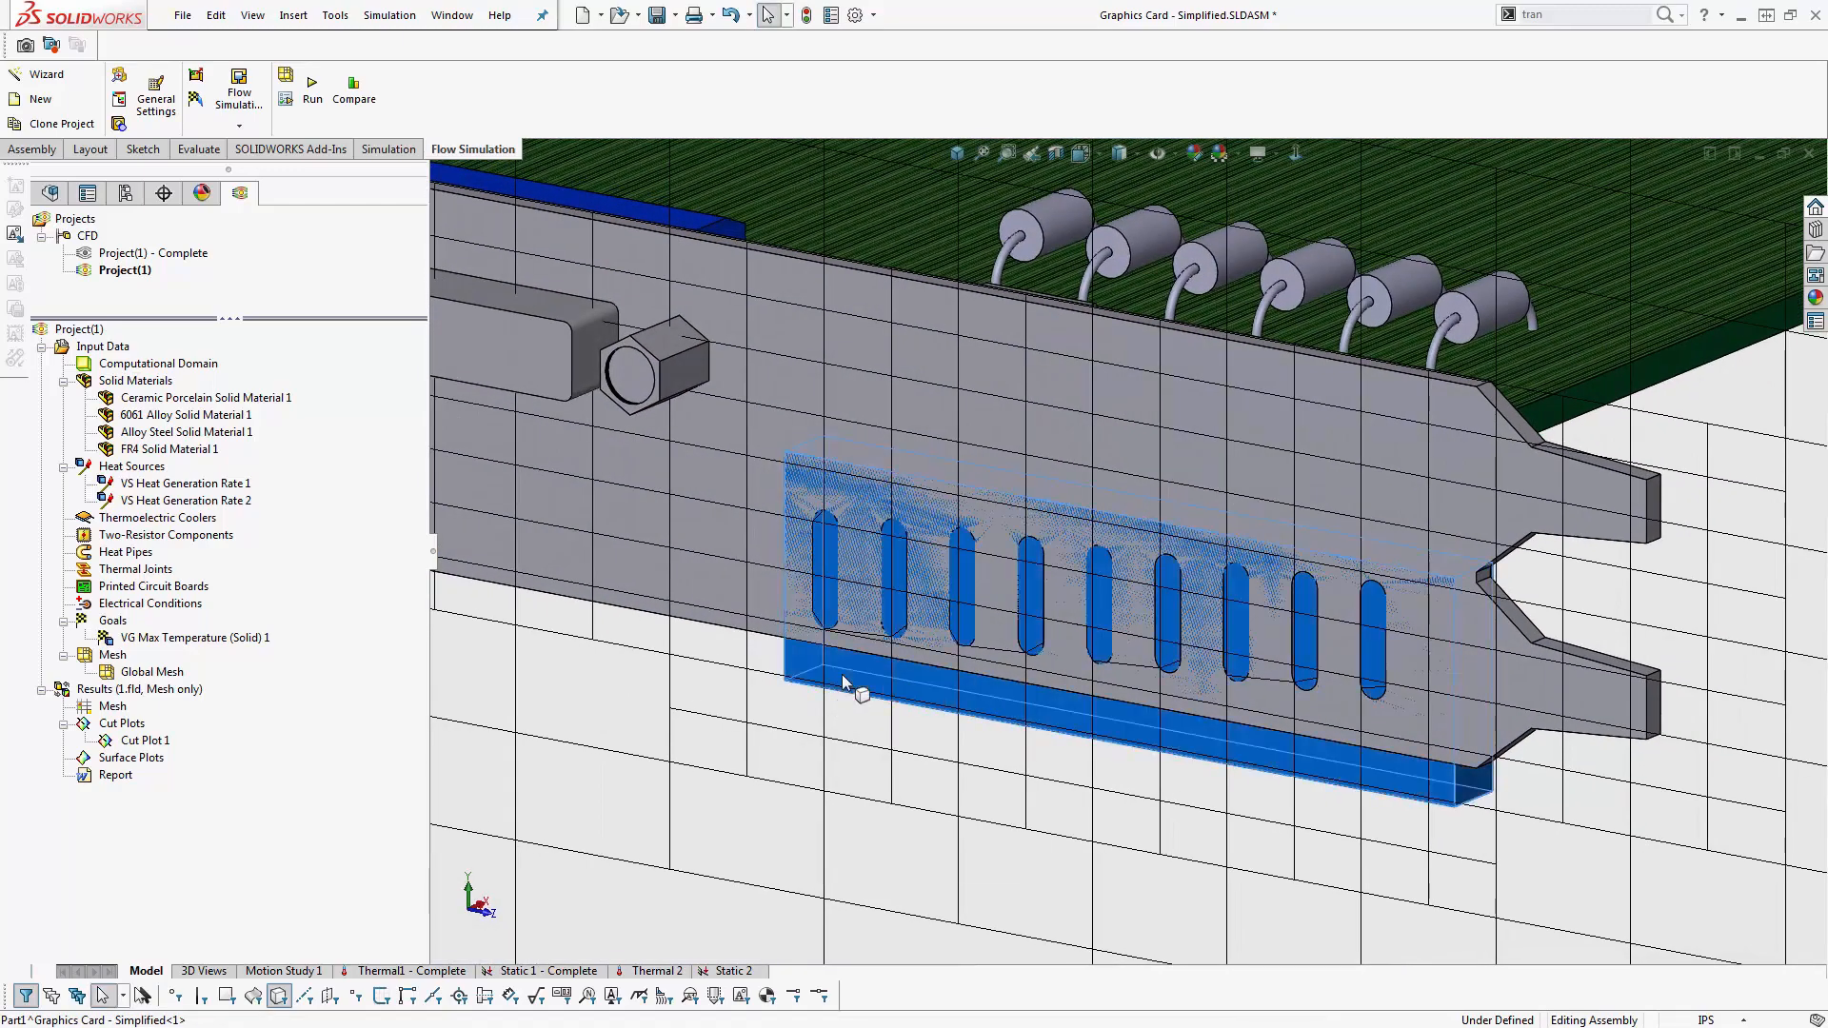
click(767, 738)
key(Tab)
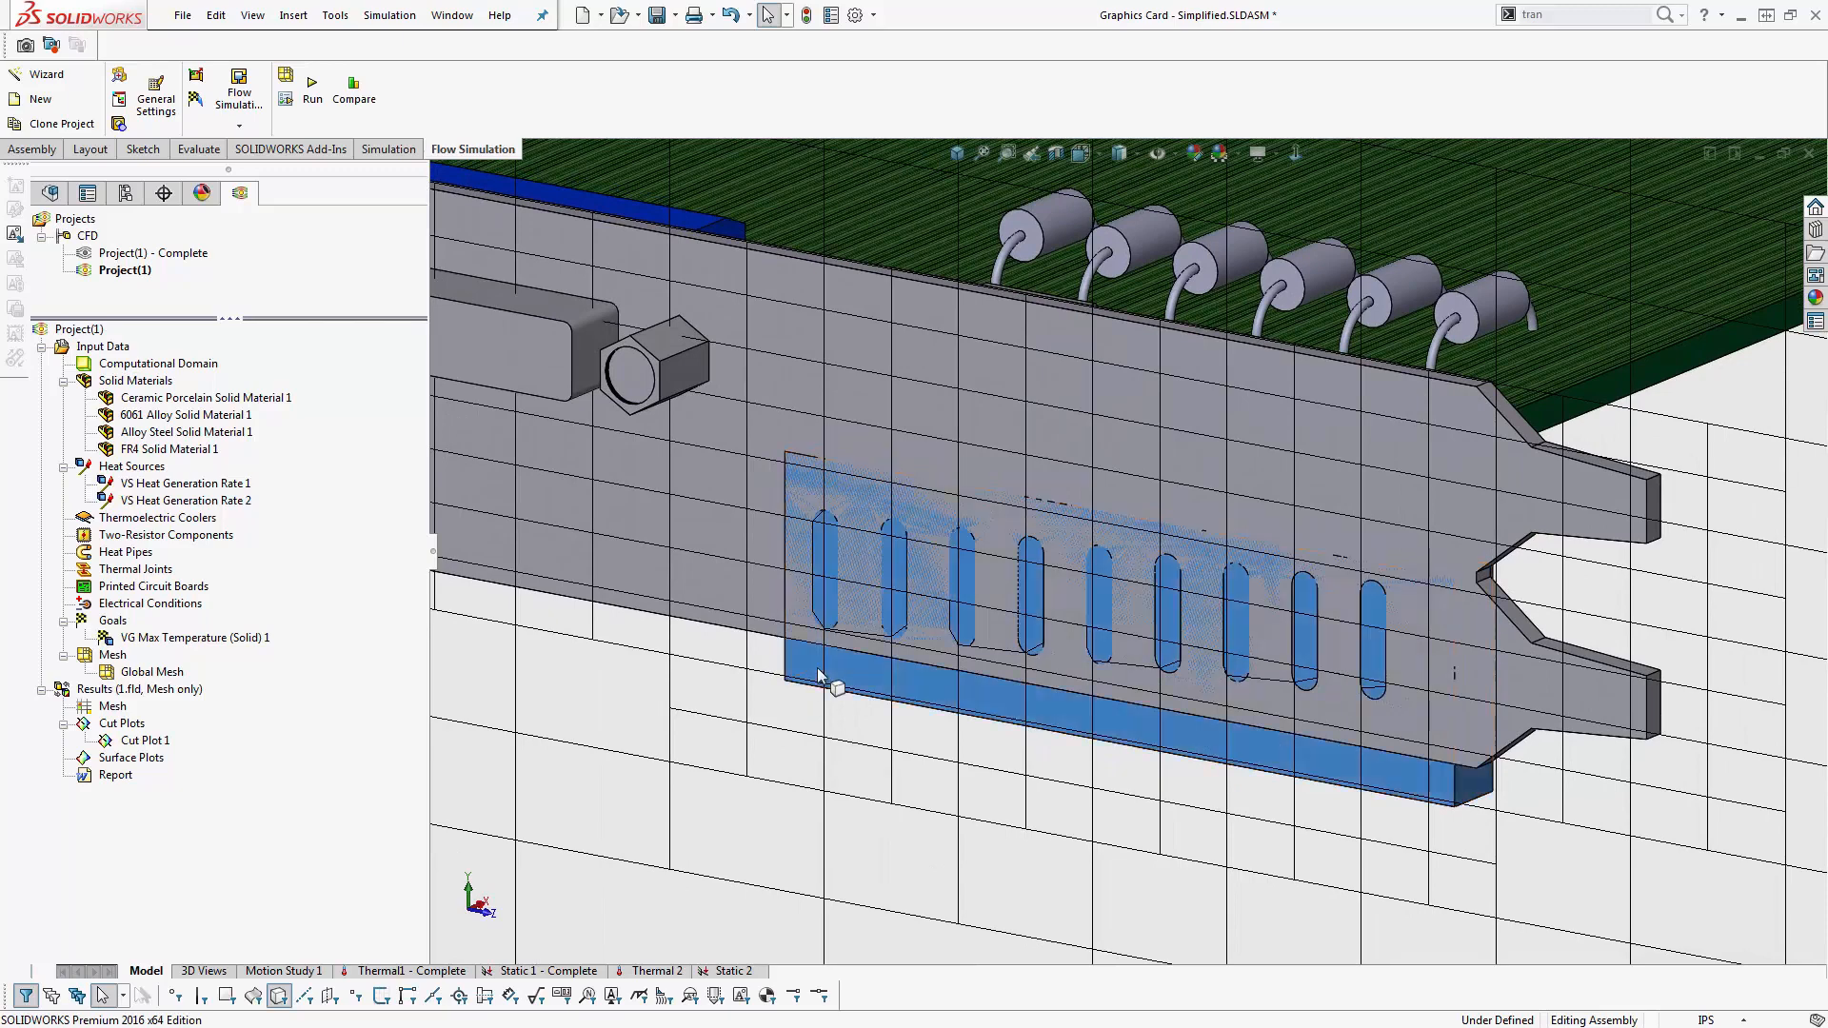
right_click(110, 655)
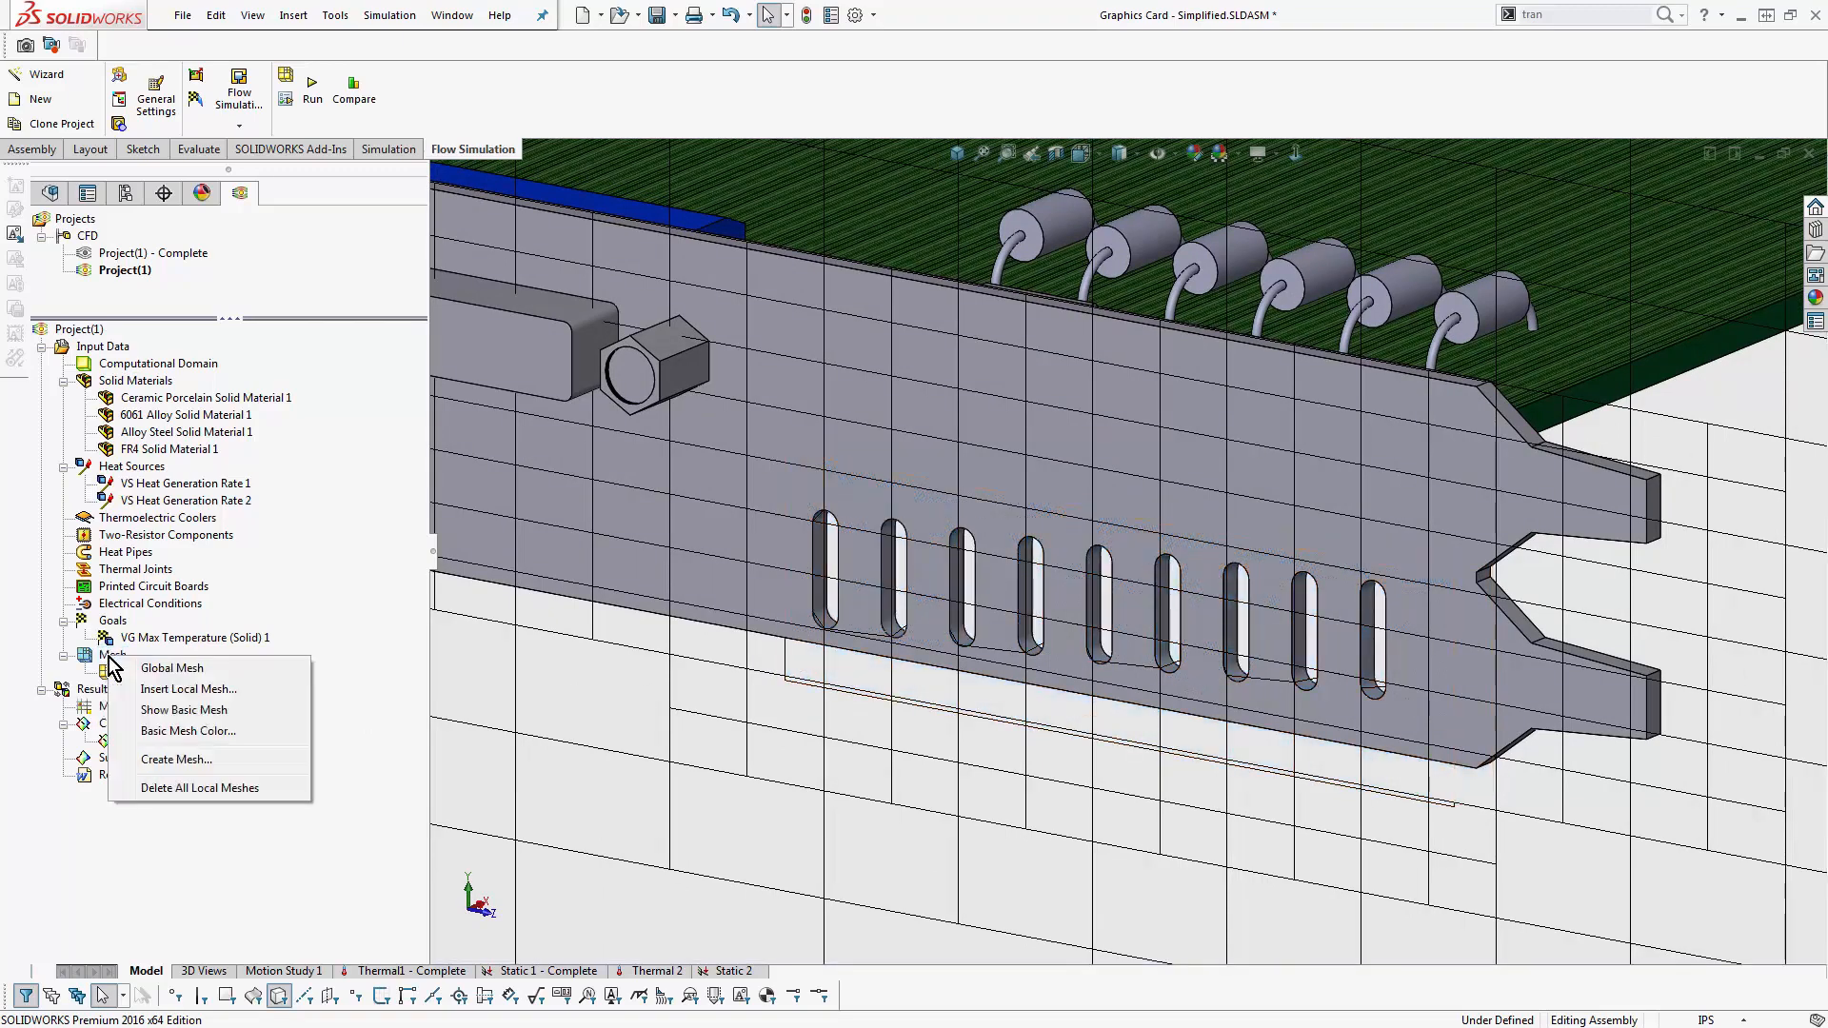
click(227, 694)
scroll(855, 621, down, 5)
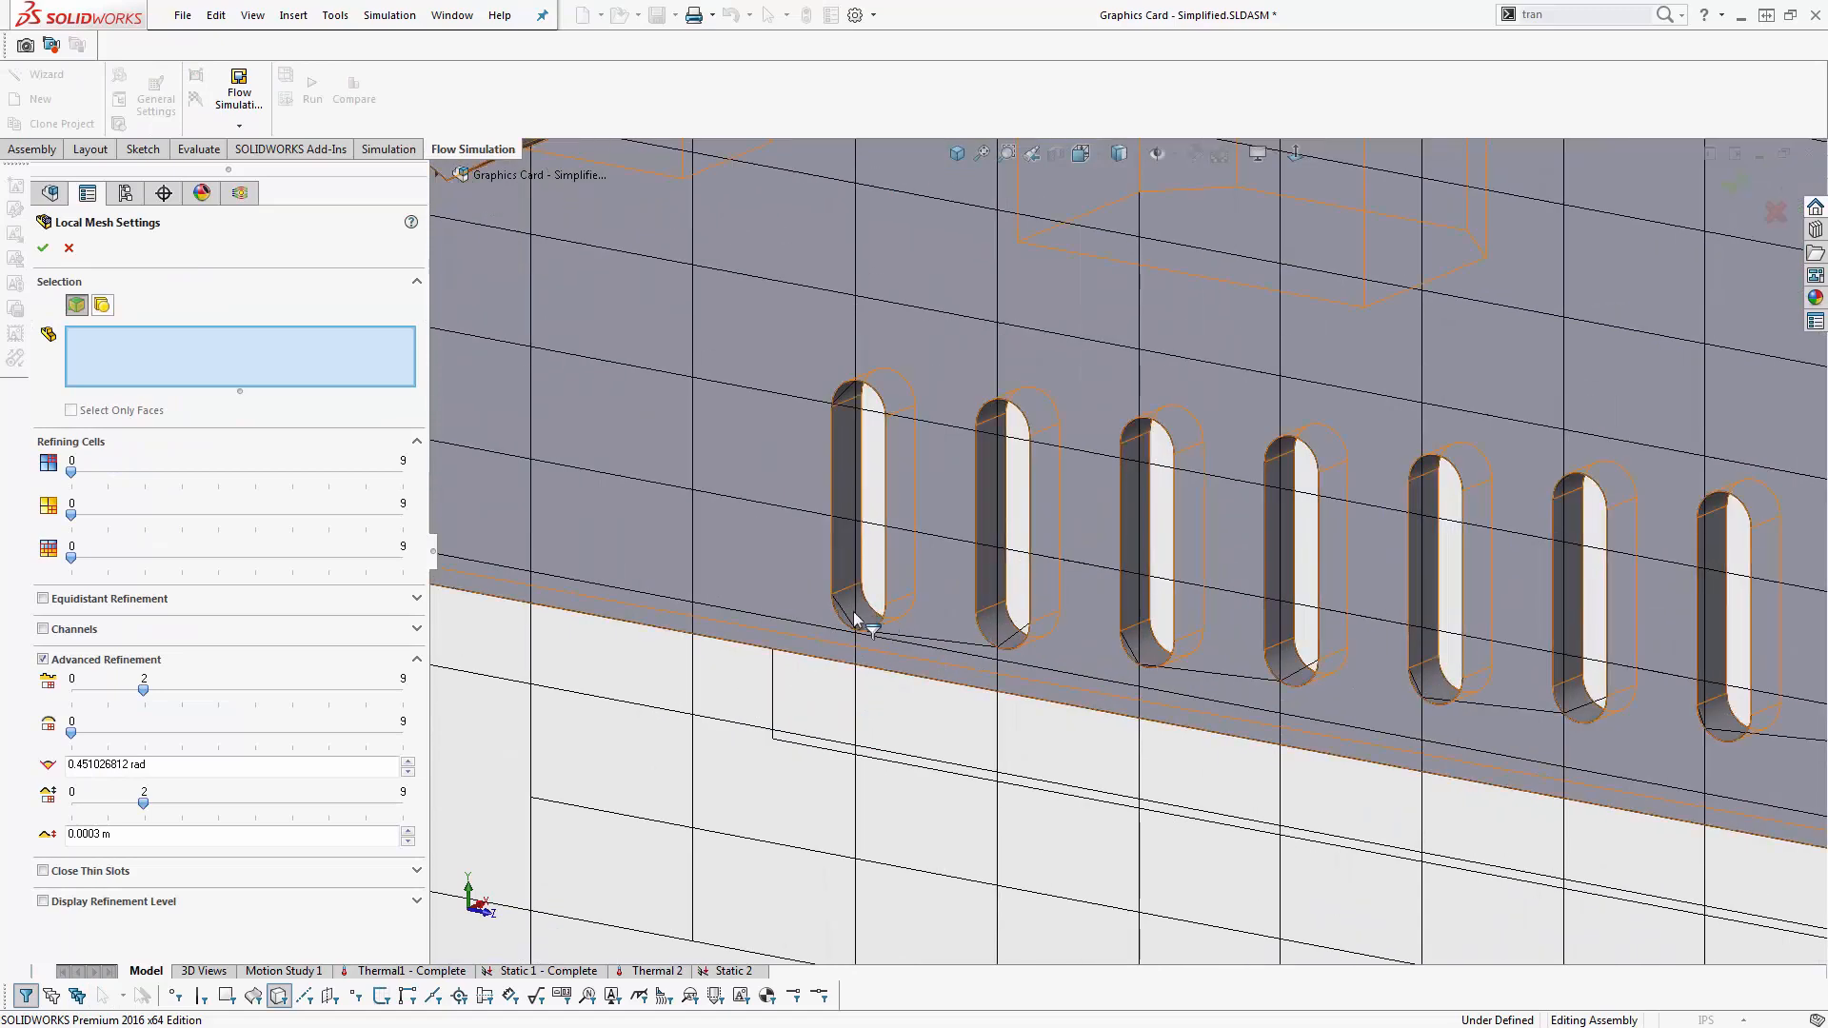
click(853, 609)
- Show the block behind the vent slots and insert a local mesh on it with fluid cell refining level 3
right_click(135, 493)
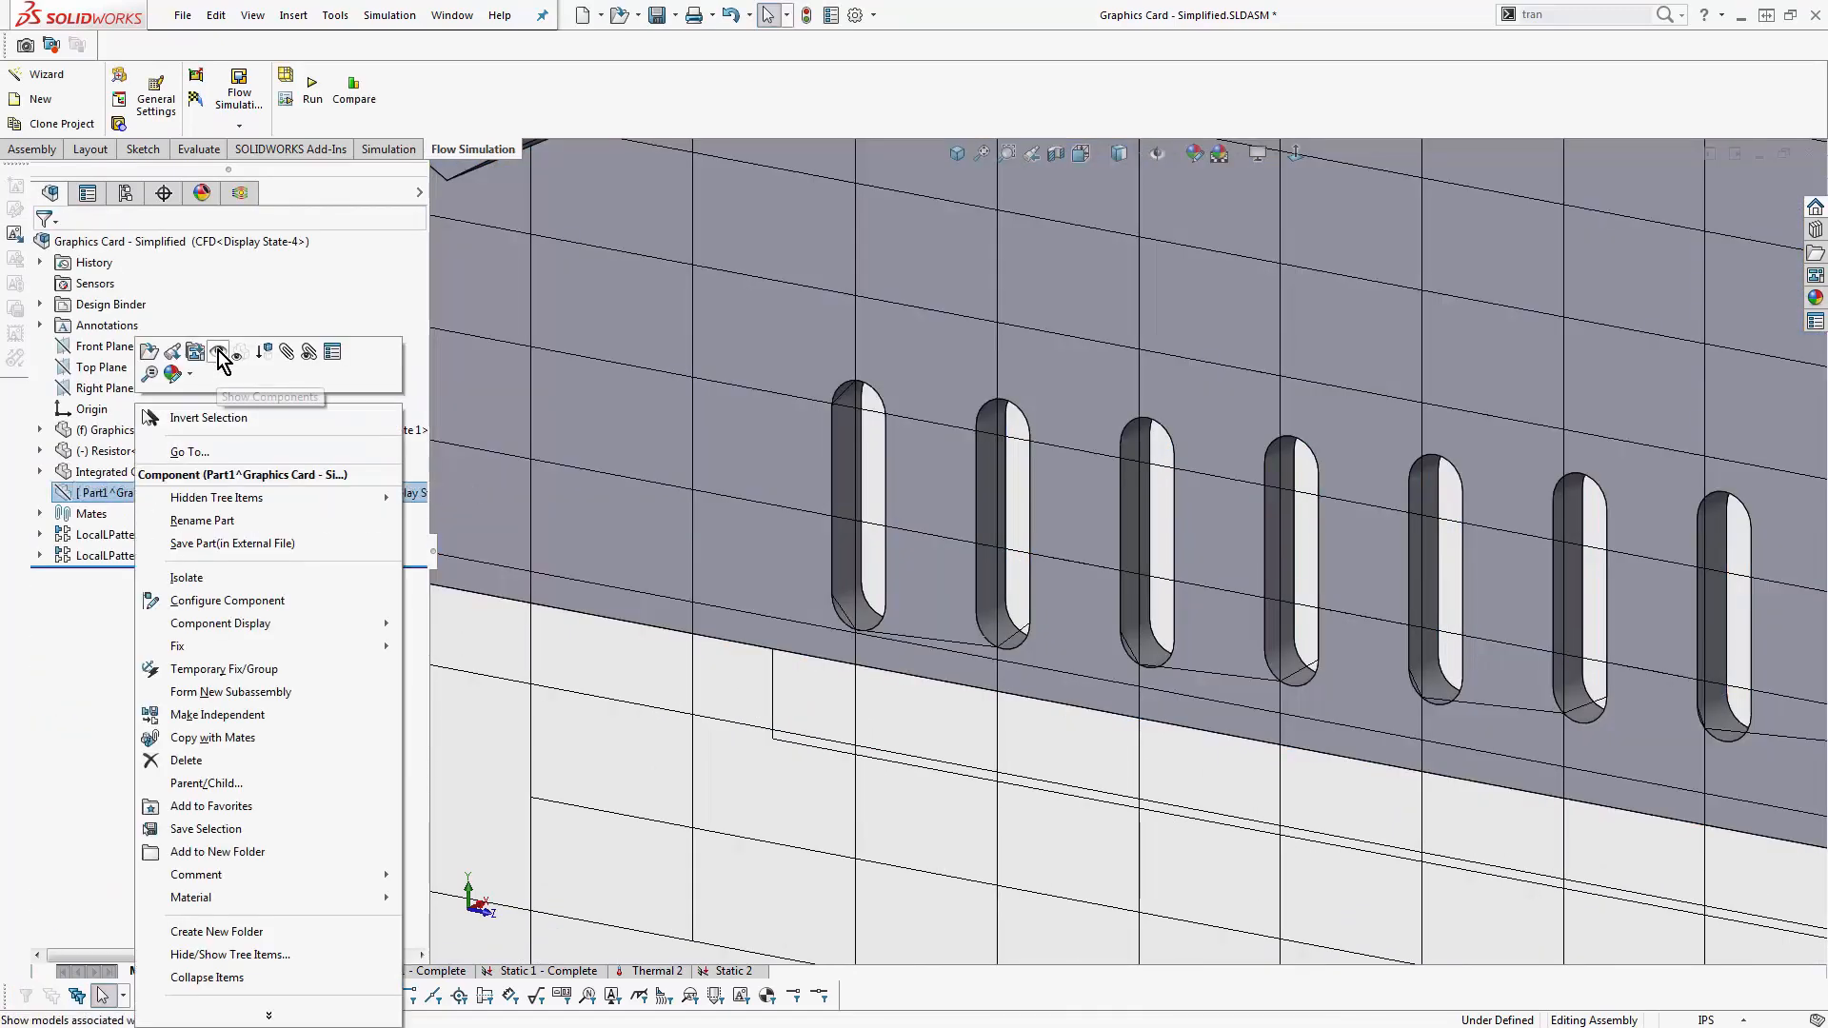
click(221, 355)
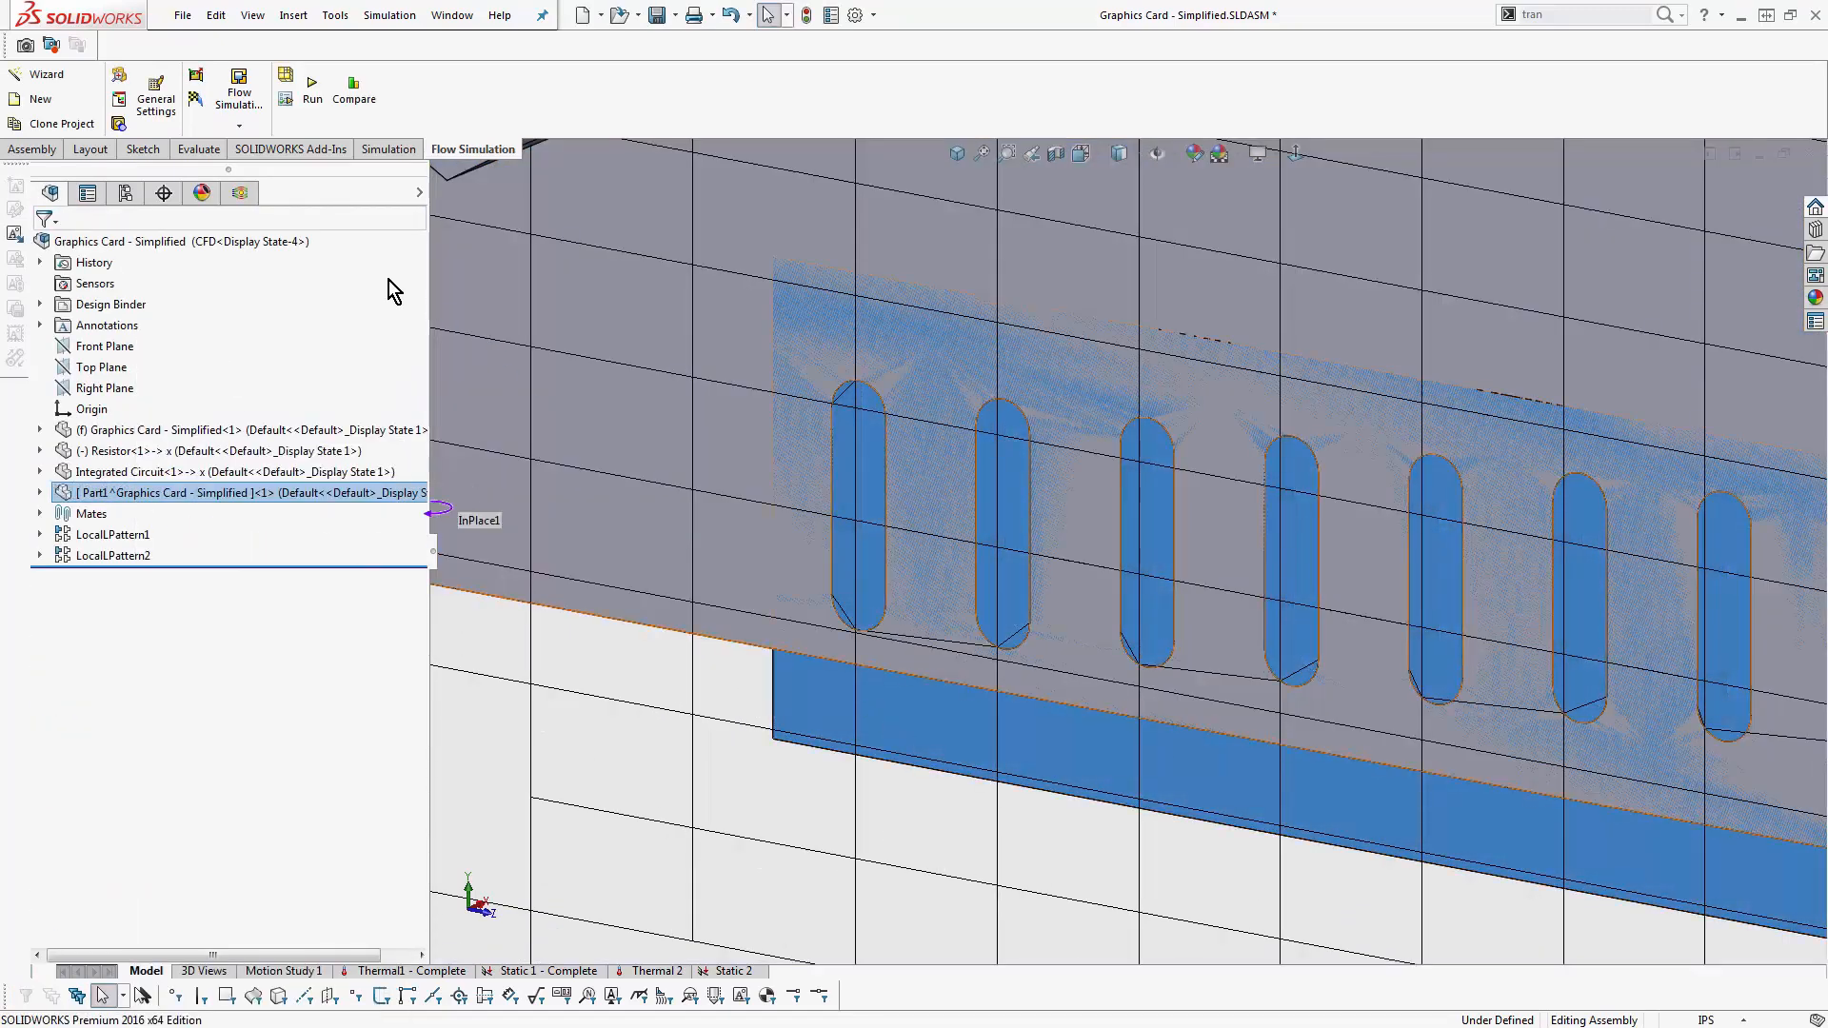
click(240, 193)
right_click(105, 655)
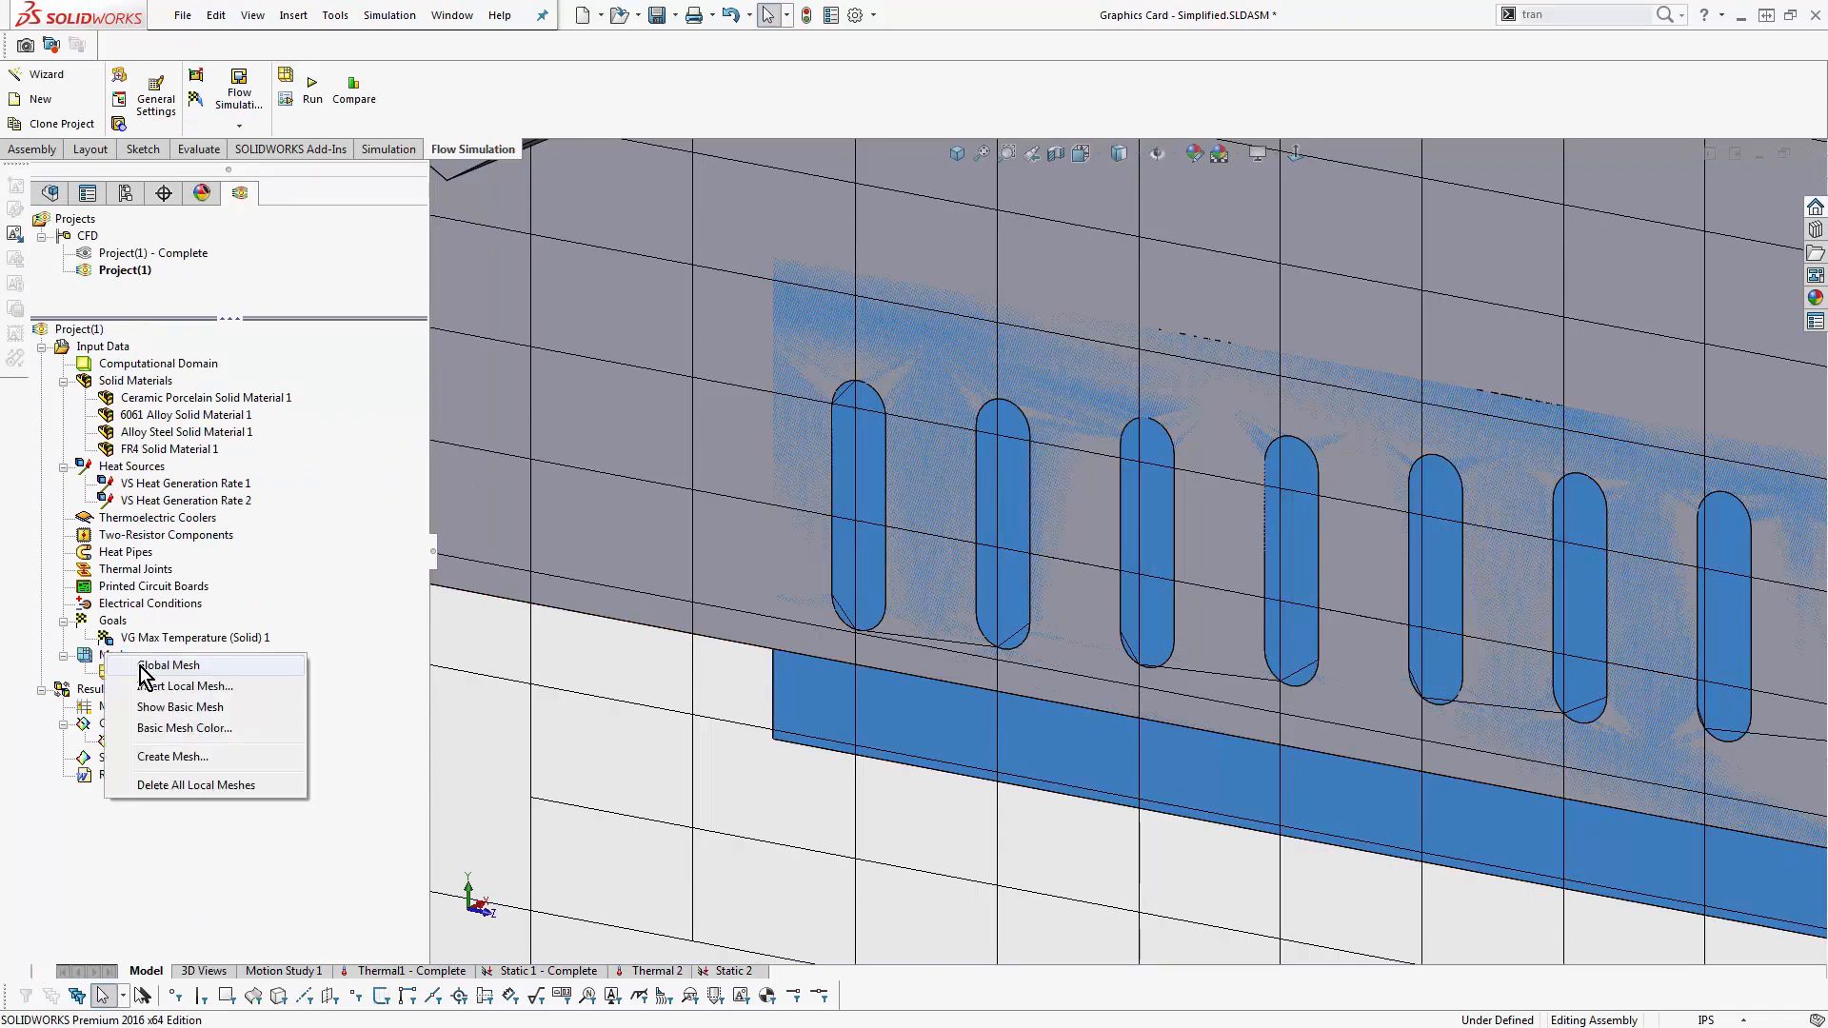
click(158, 687)
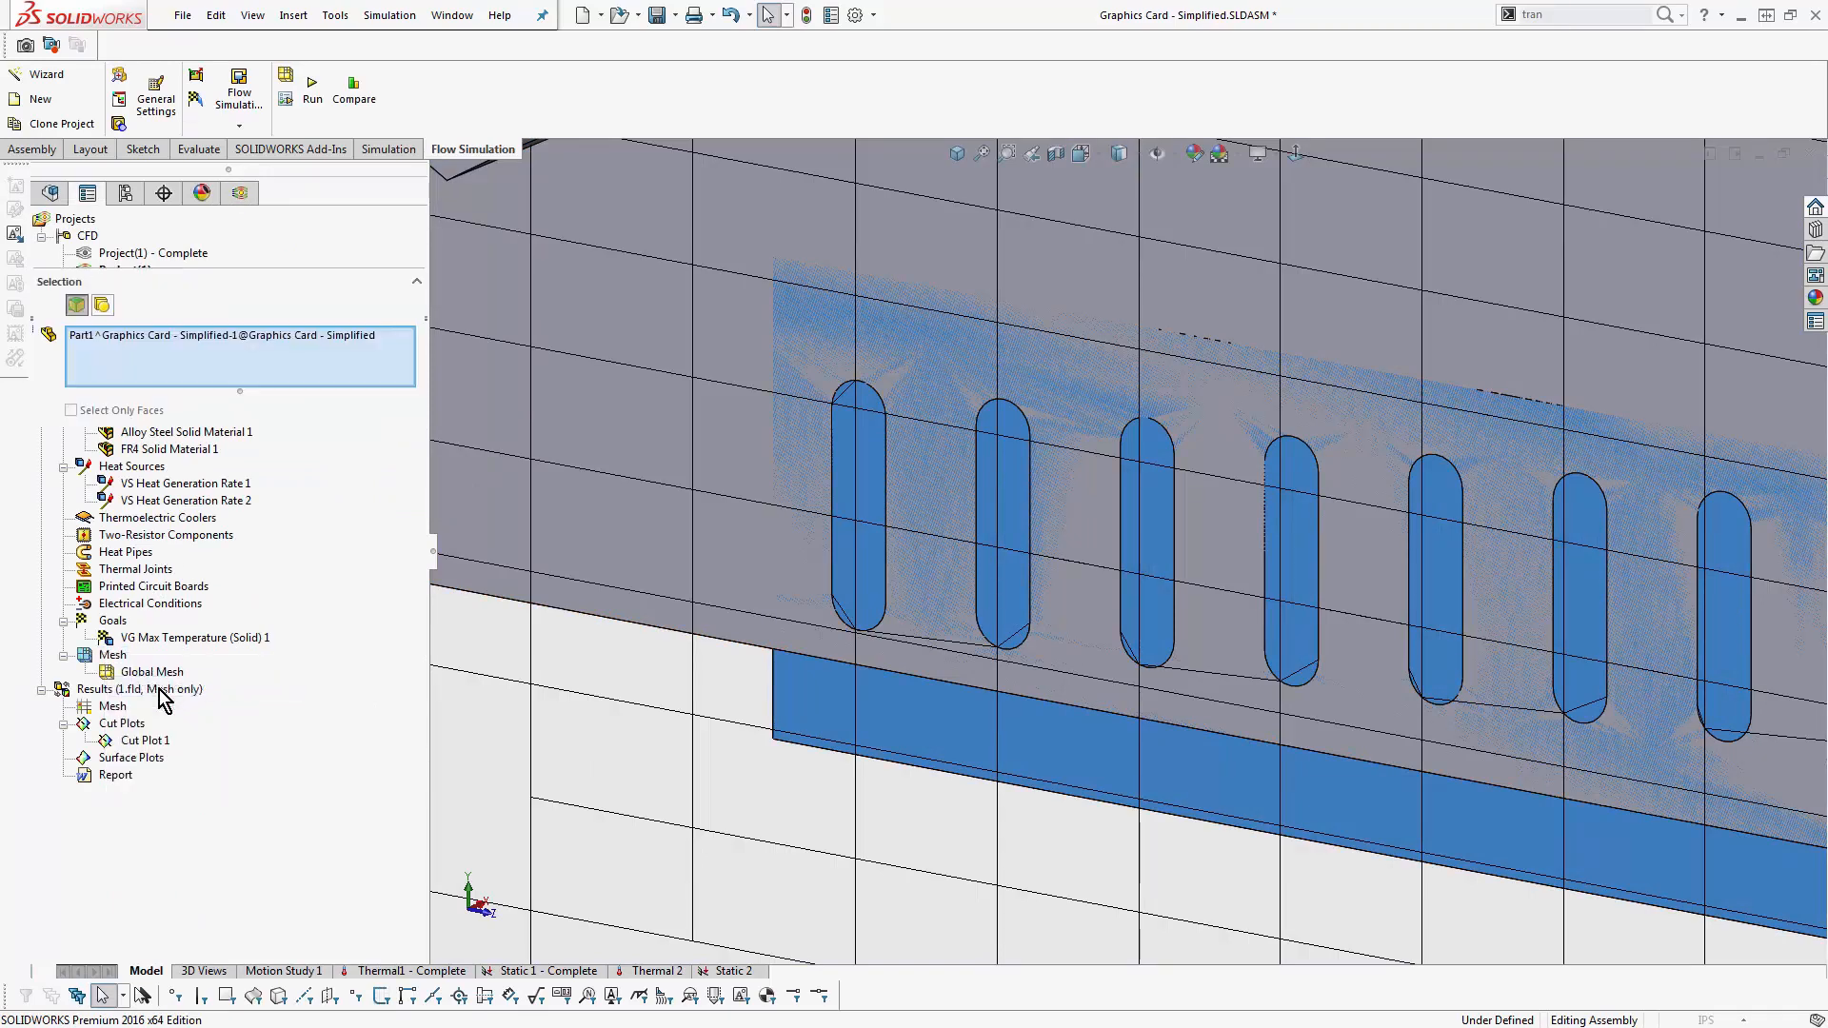
click(158, 343)
click(145, 494)
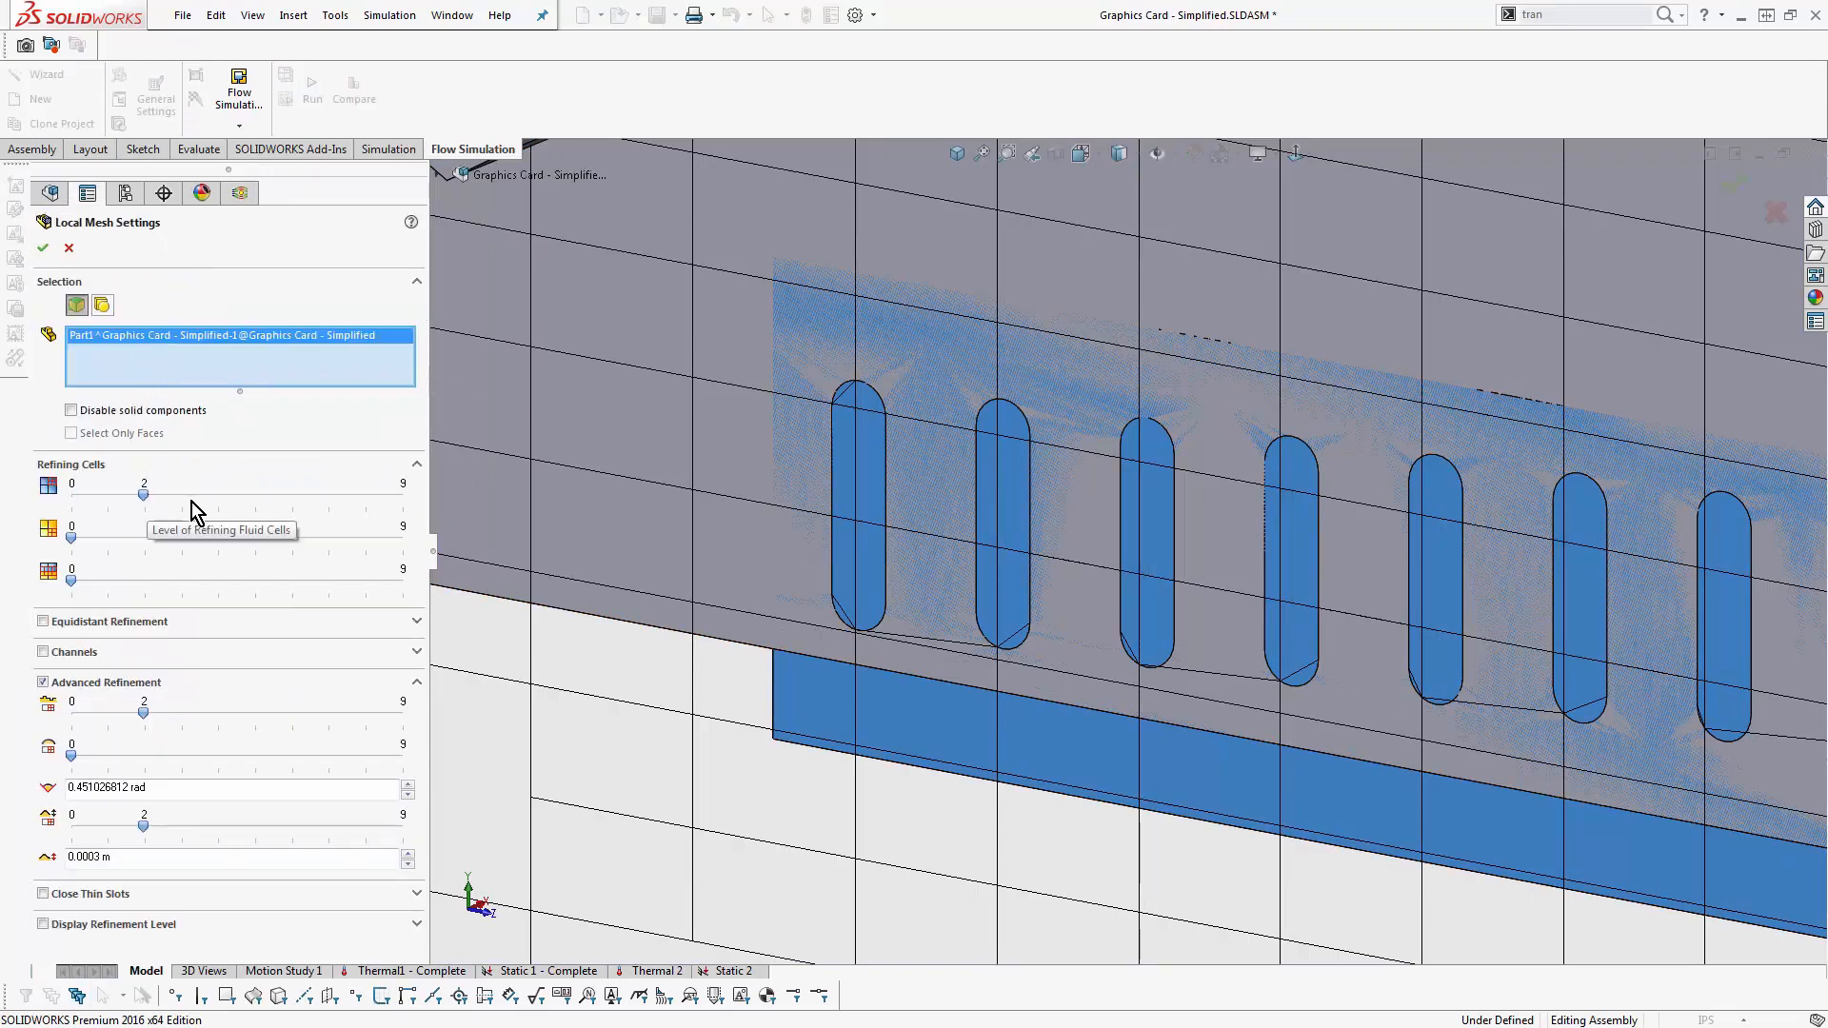
key(Right)
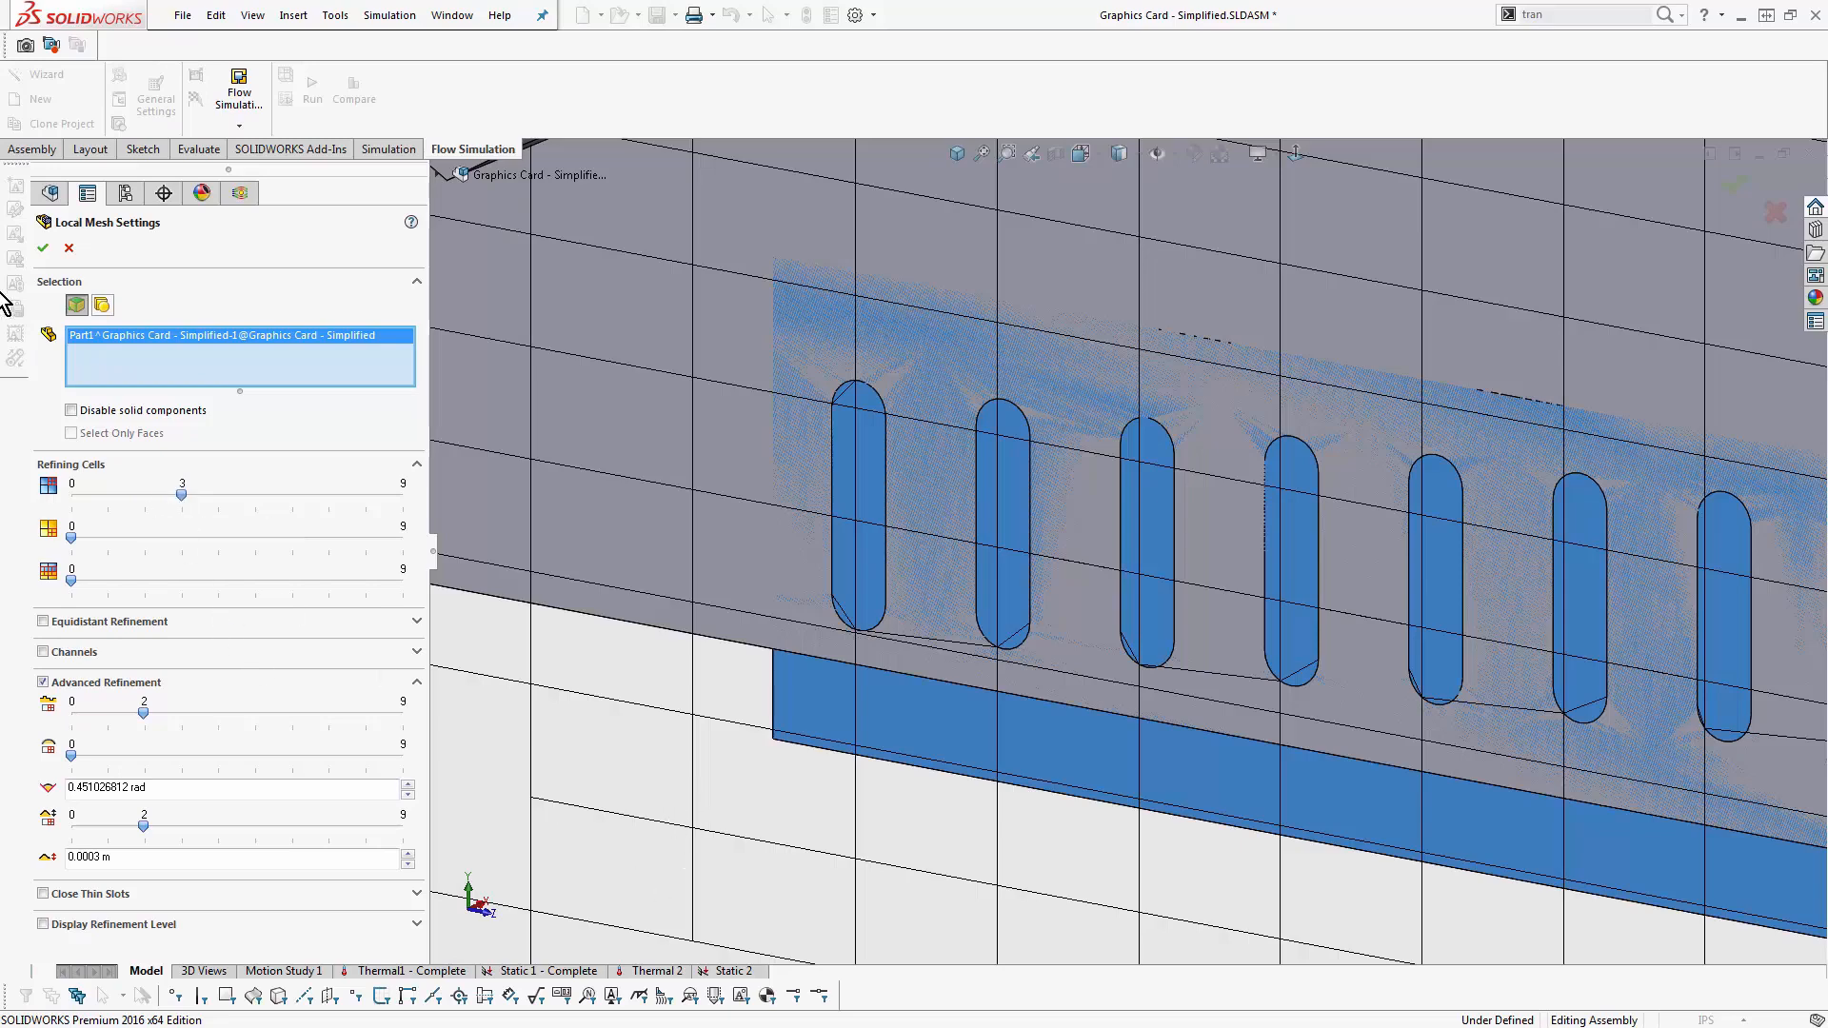
click(42, 248)
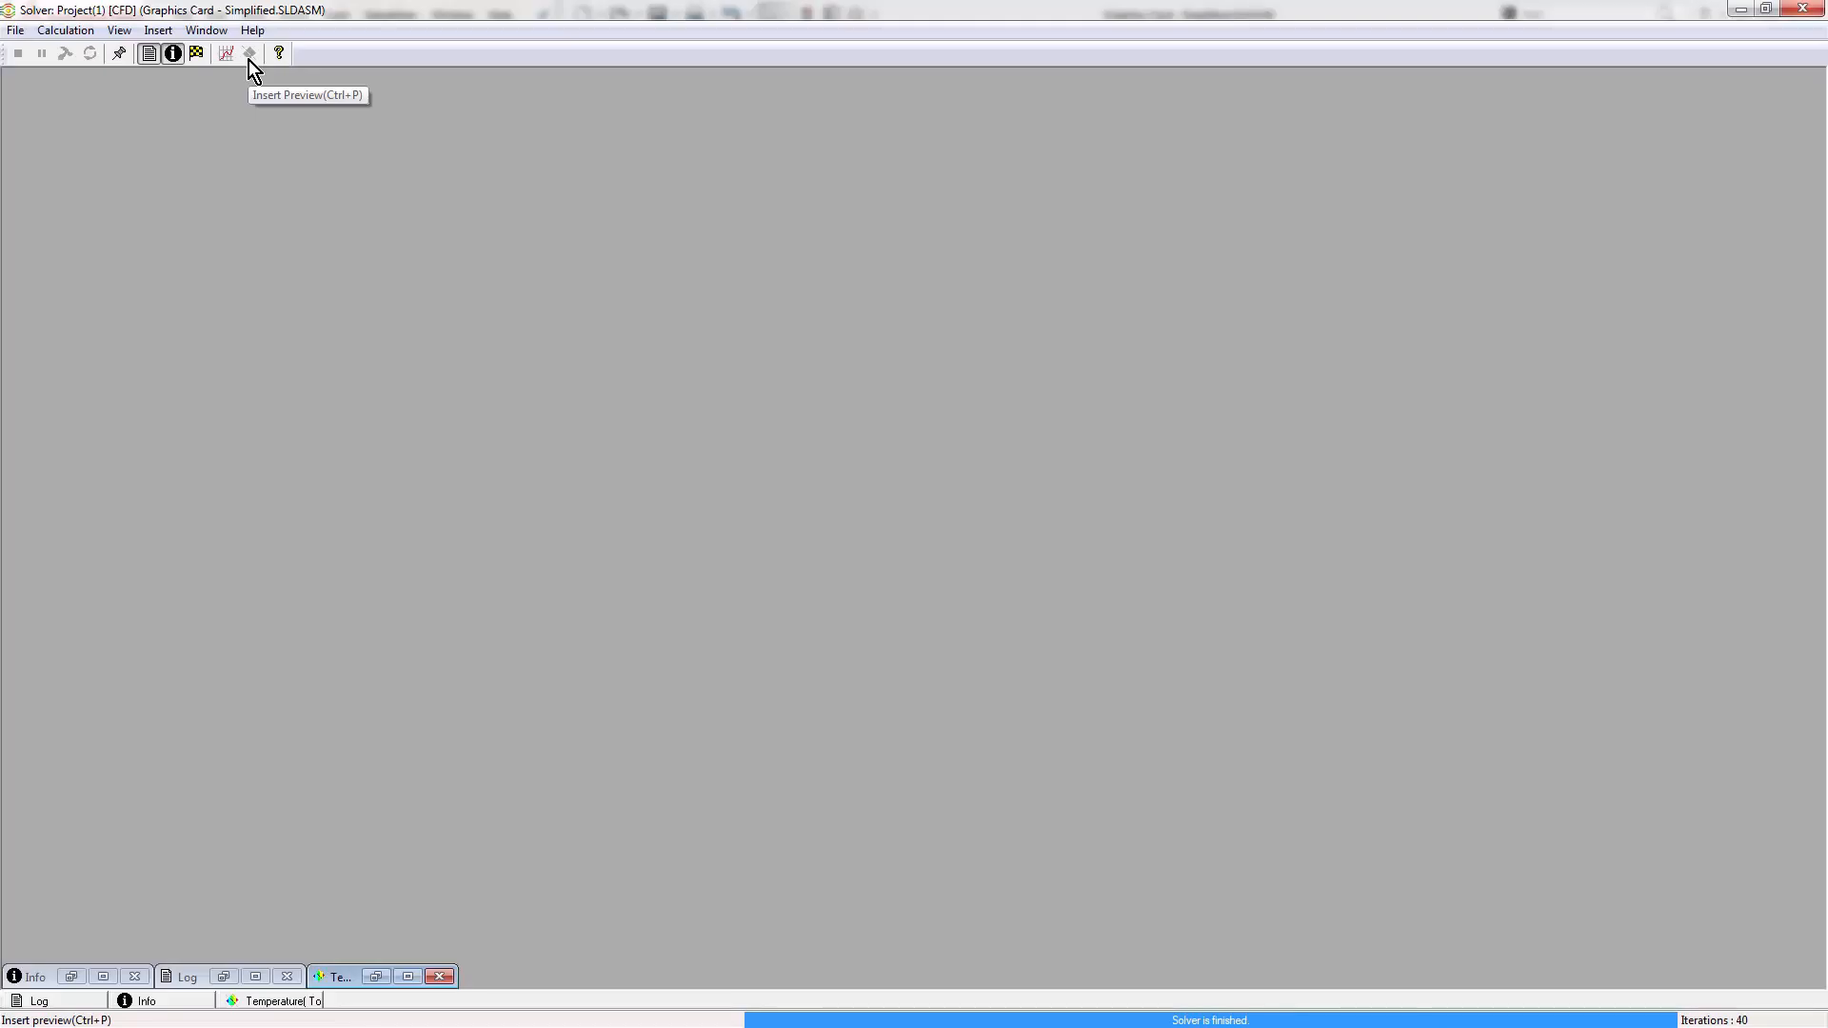
- Close the finished solver window and show the bracket's mesh cut plot in the model
click(1803, 9)
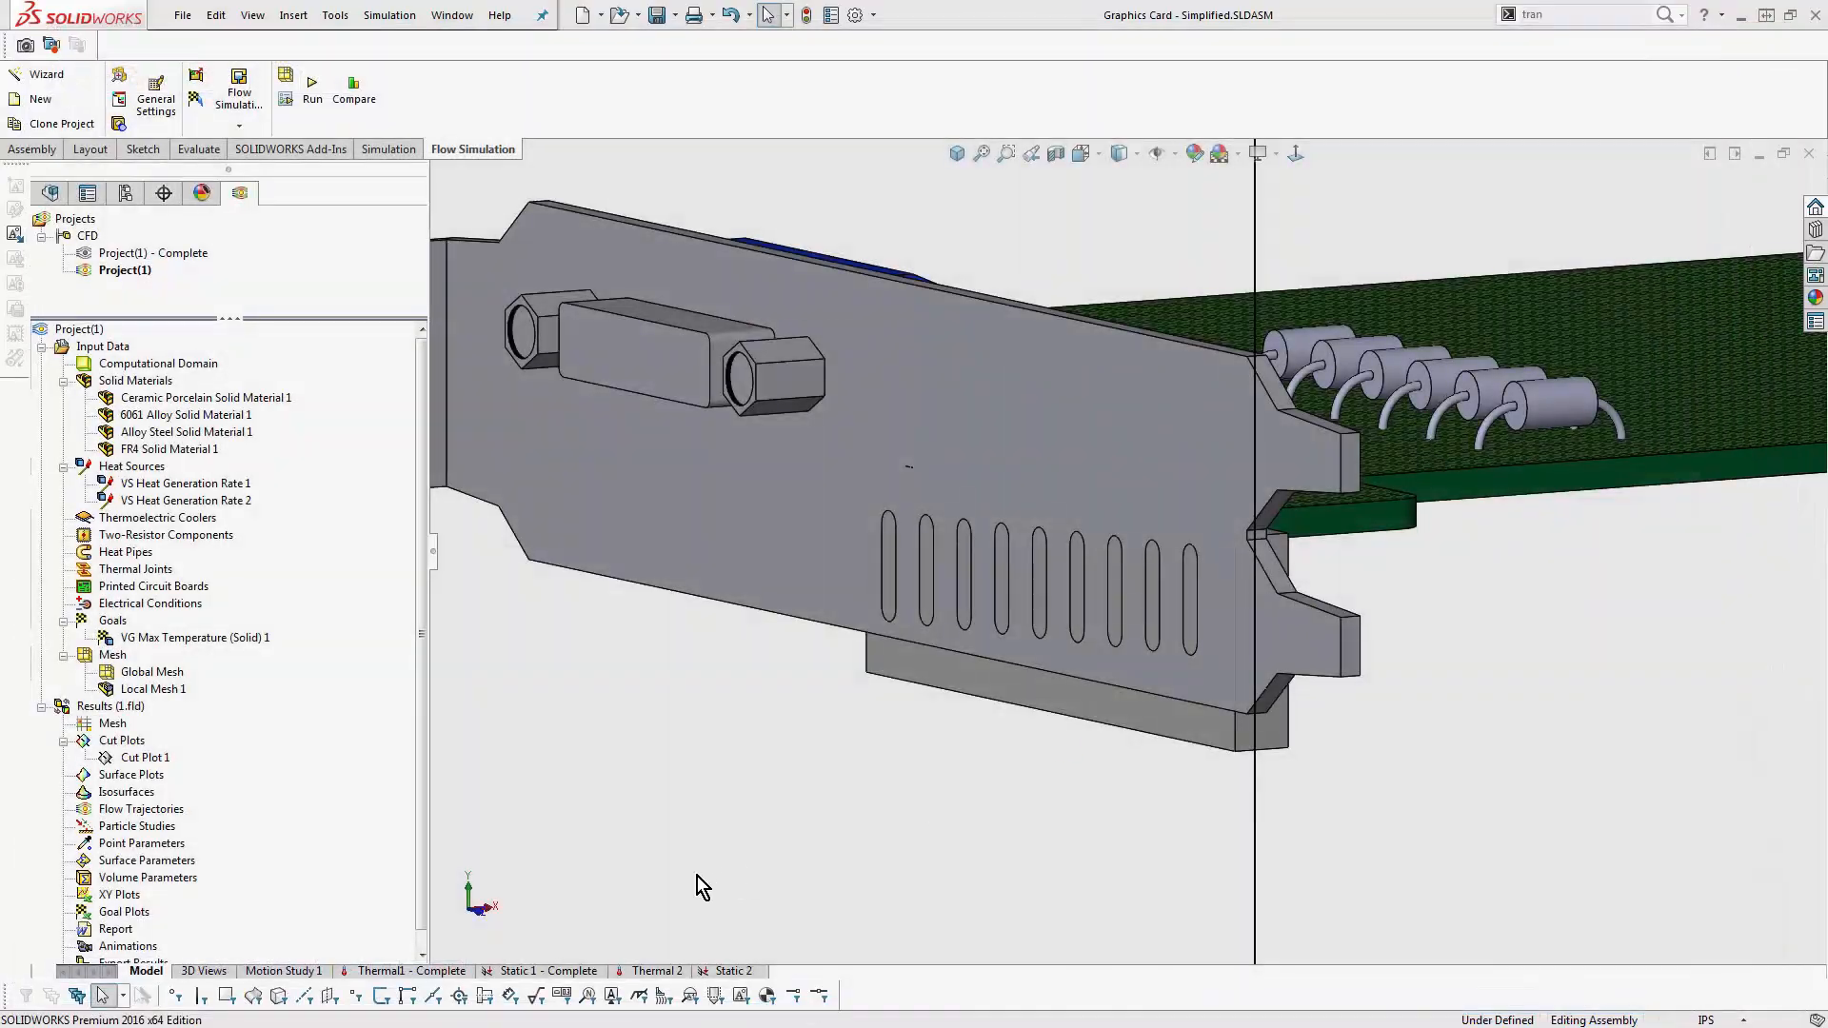
scroll(1552, 623, up, 7)
middle_drag(1552, 623, 1539, 637)
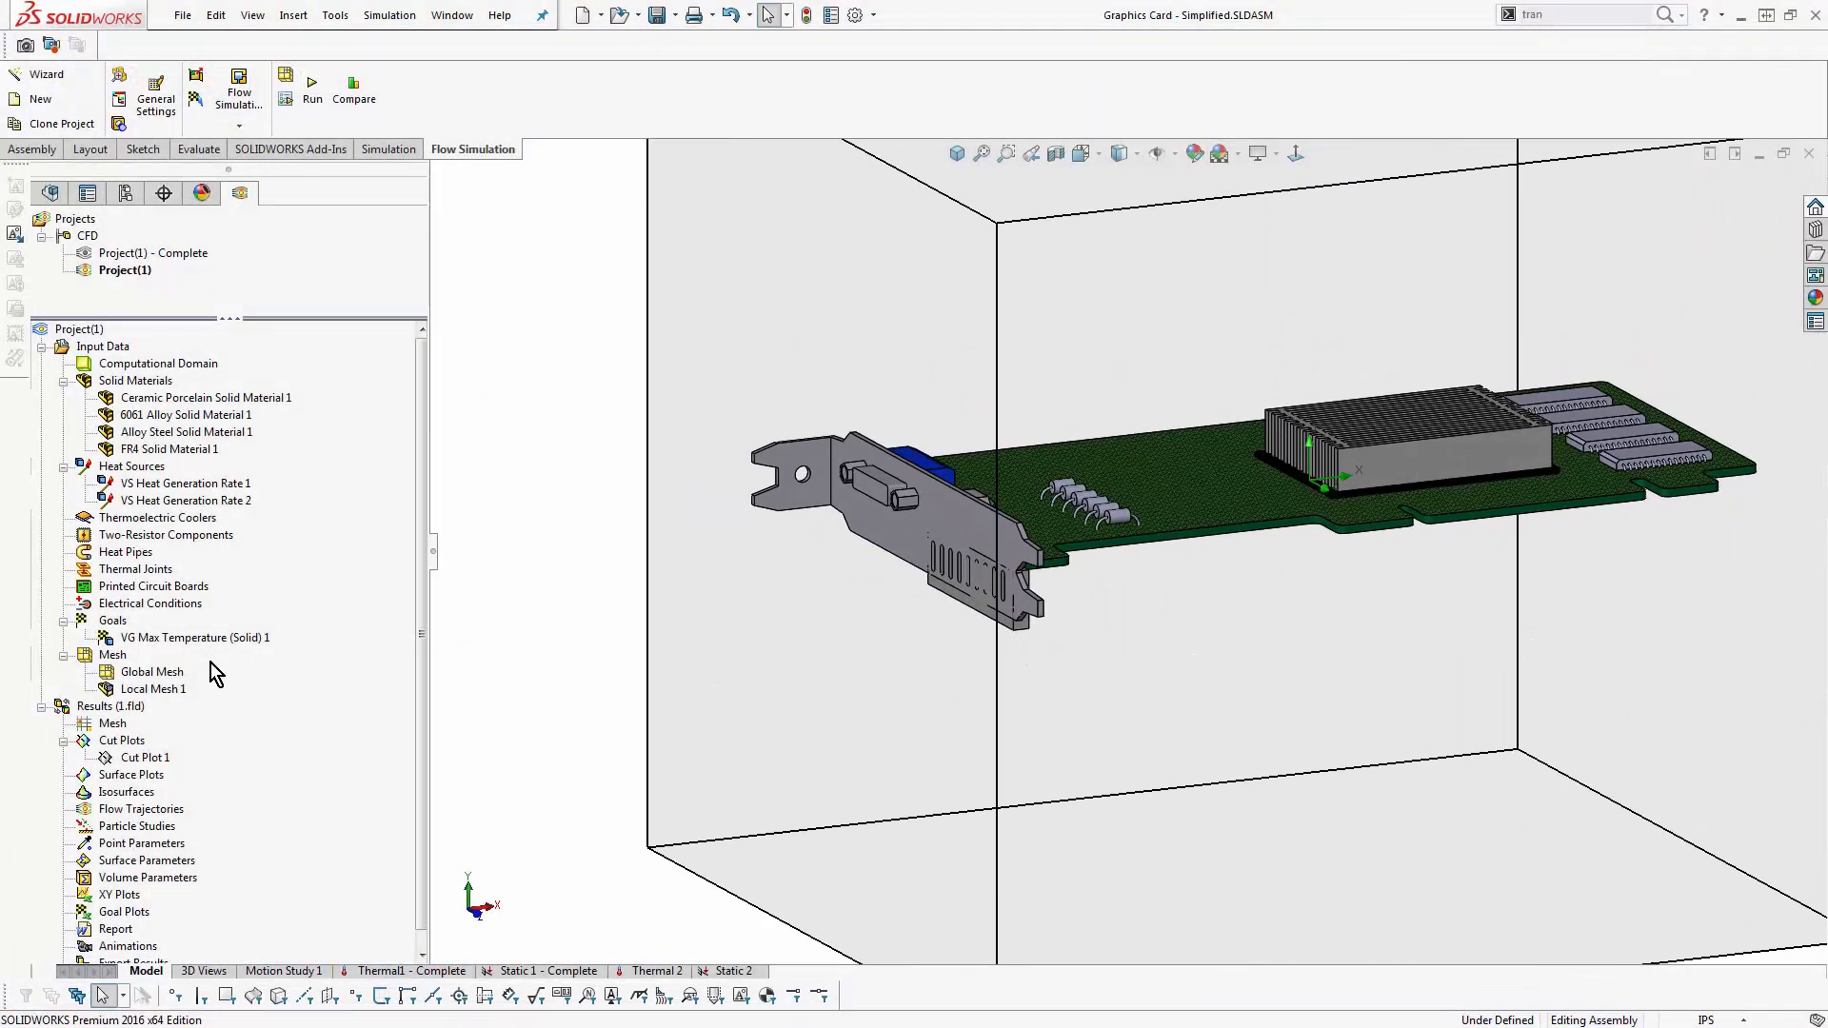
right_click(157, 759)
click(200, 801)
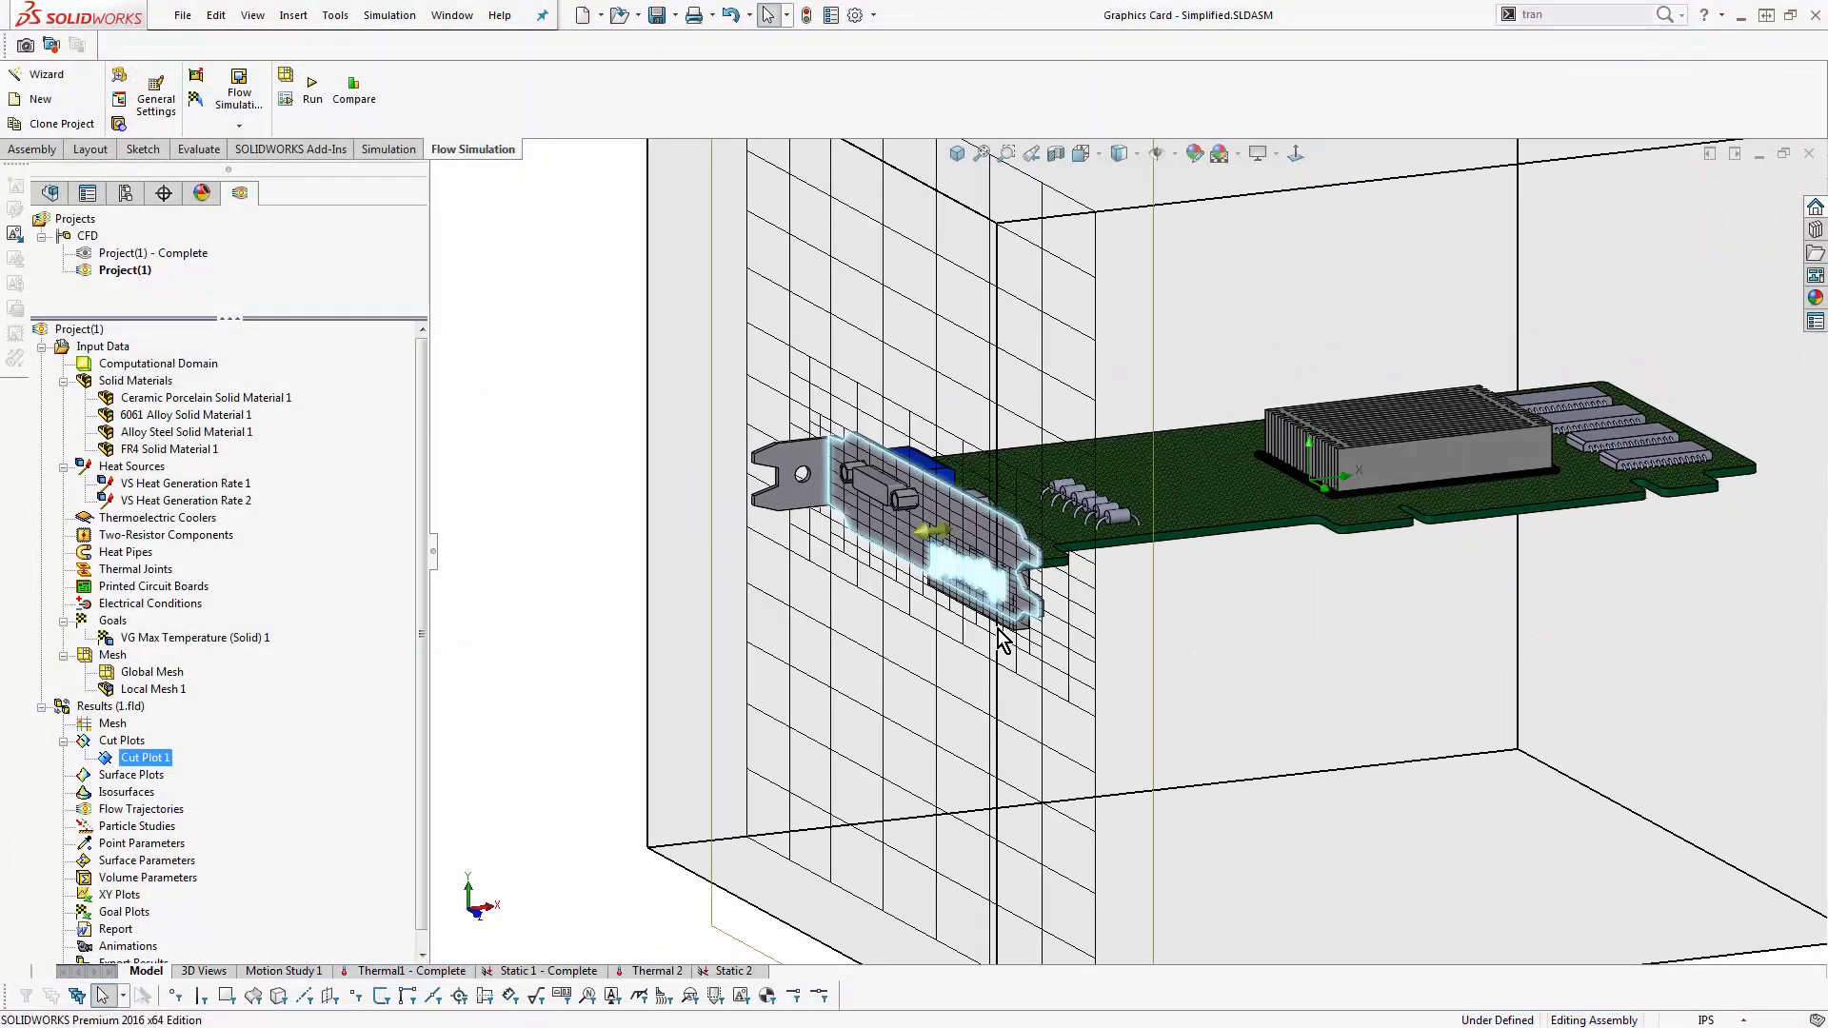
- Hide the bracket, board and vent block to examine the refined mesh at the vent slots, and bring back only the bracket and board
scroll(990, 637, down, 10)
middle_drag(995, 507, 909, 459)
key(Tab)
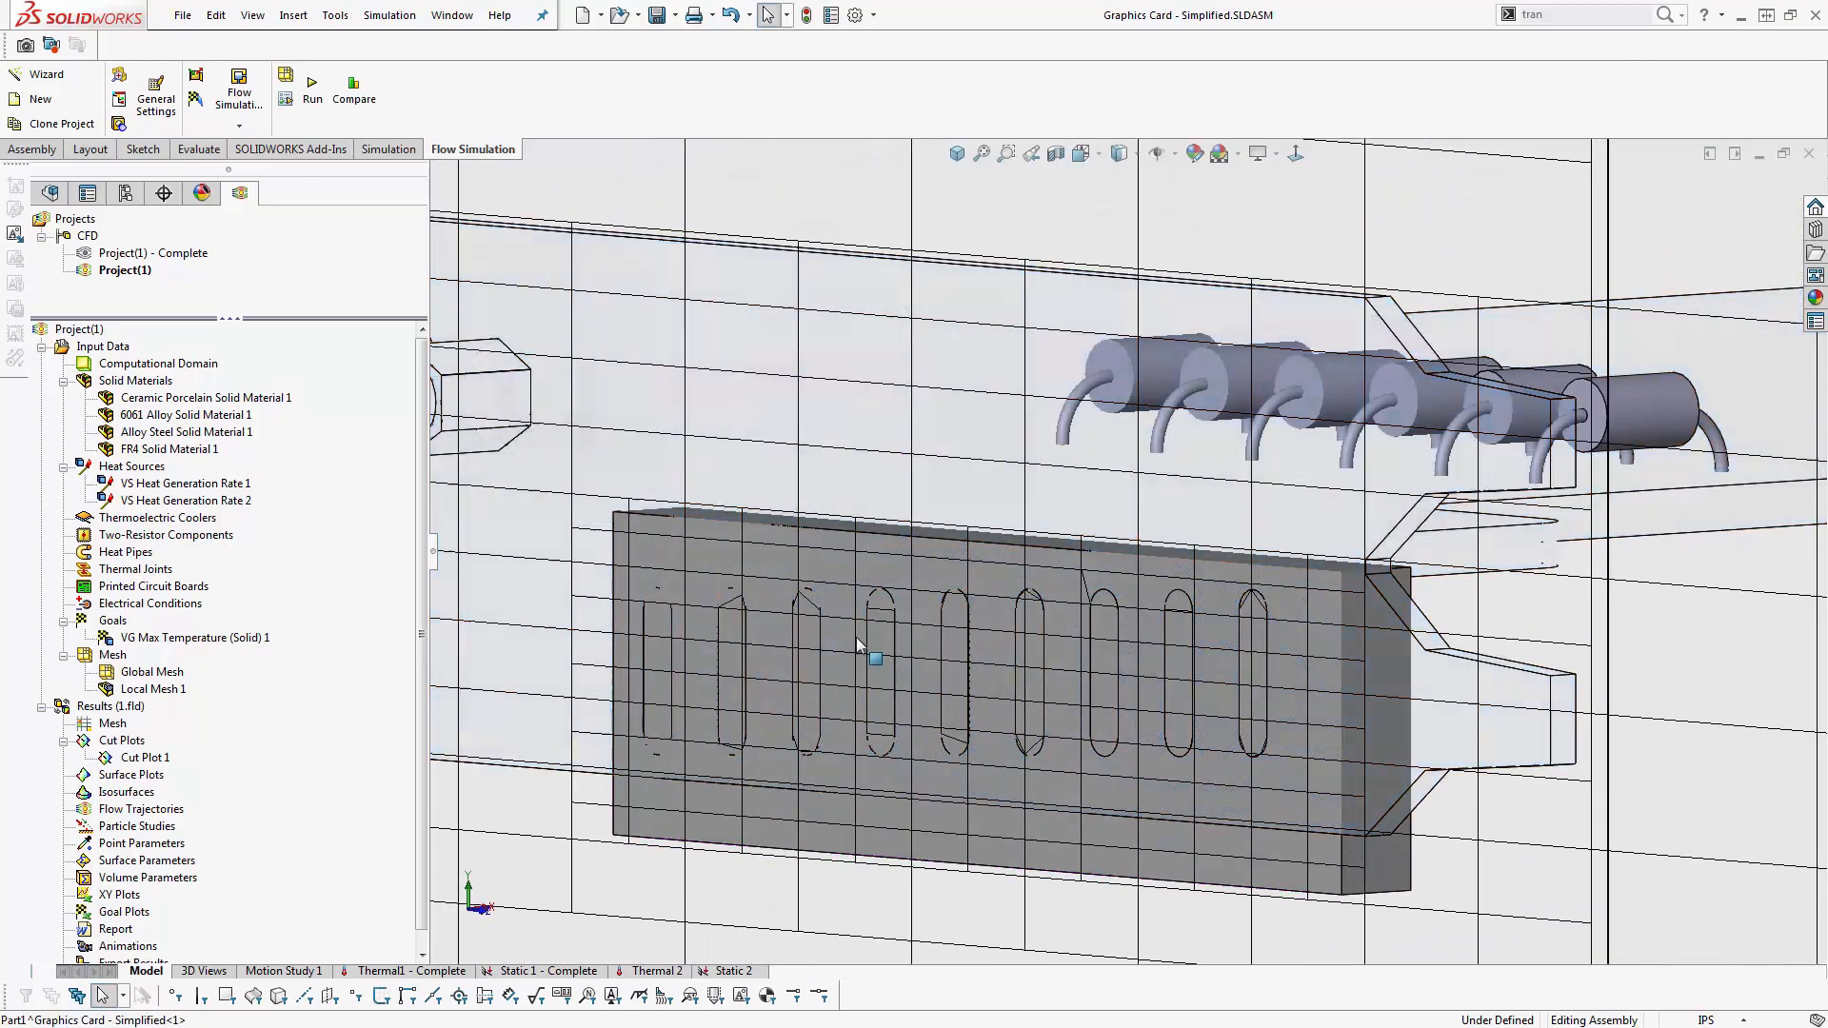
key(Tab)
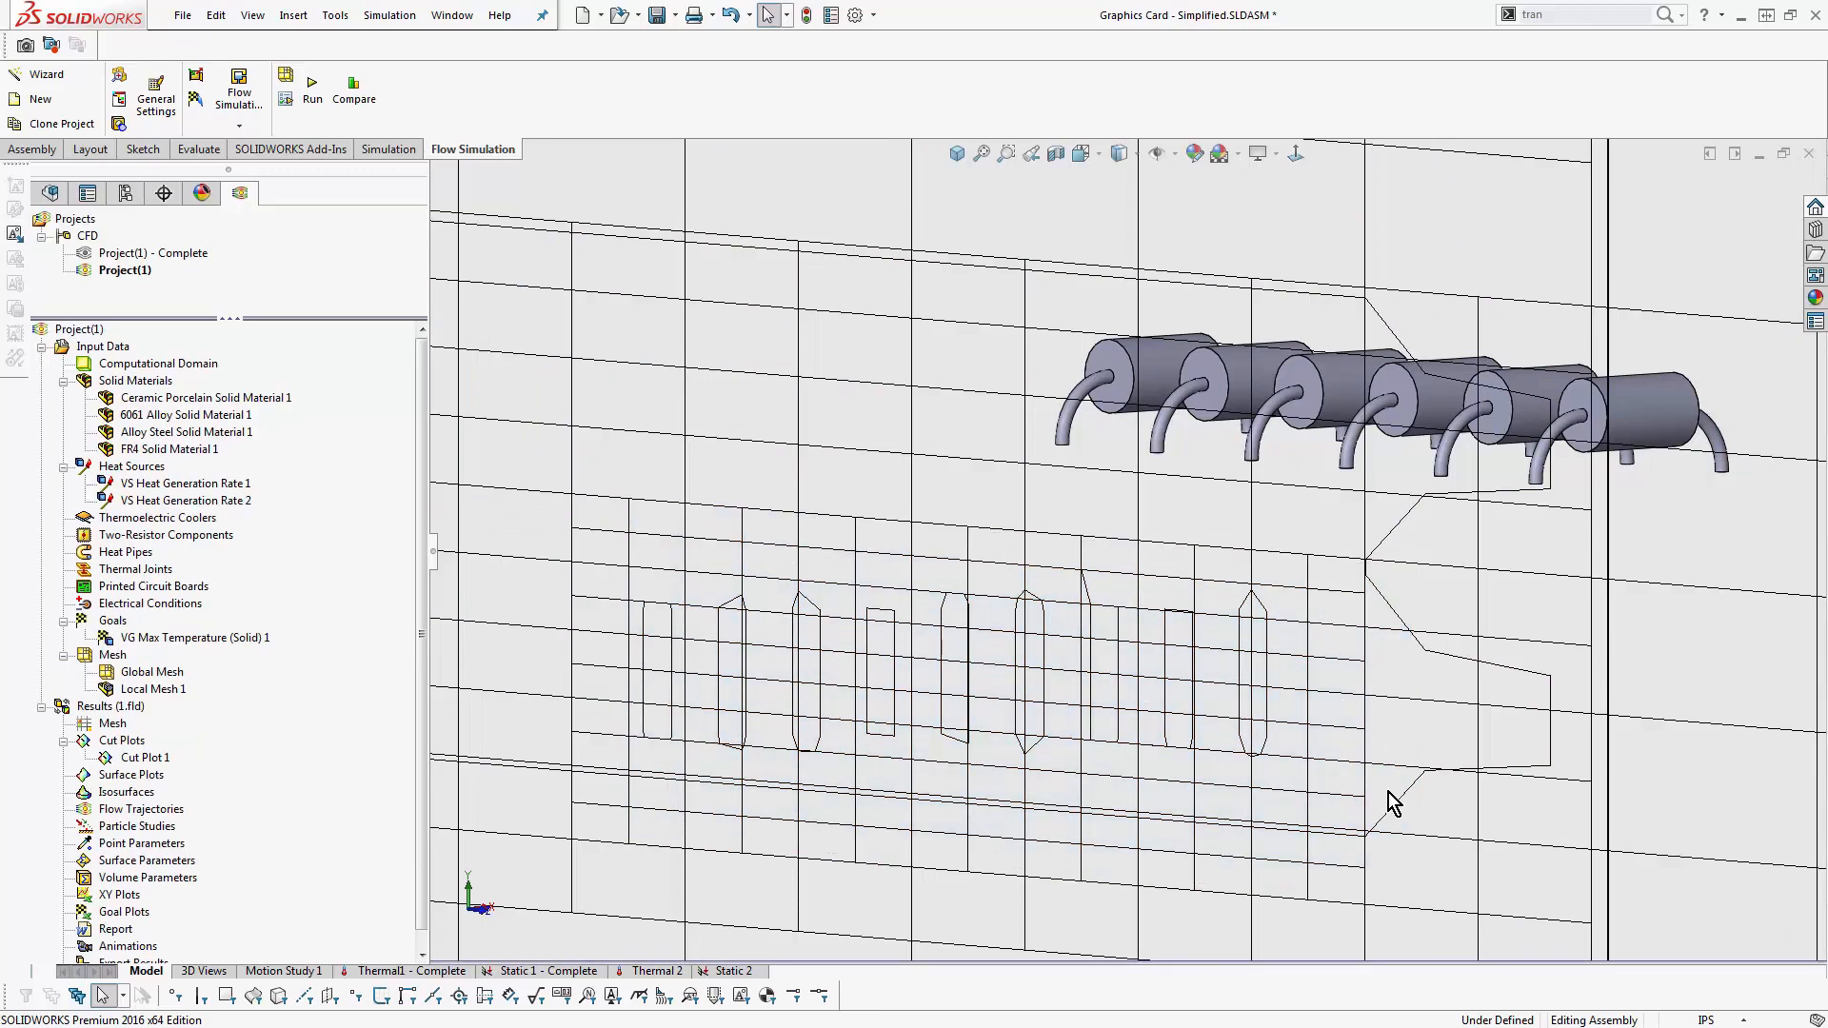
key(shift+Tab)
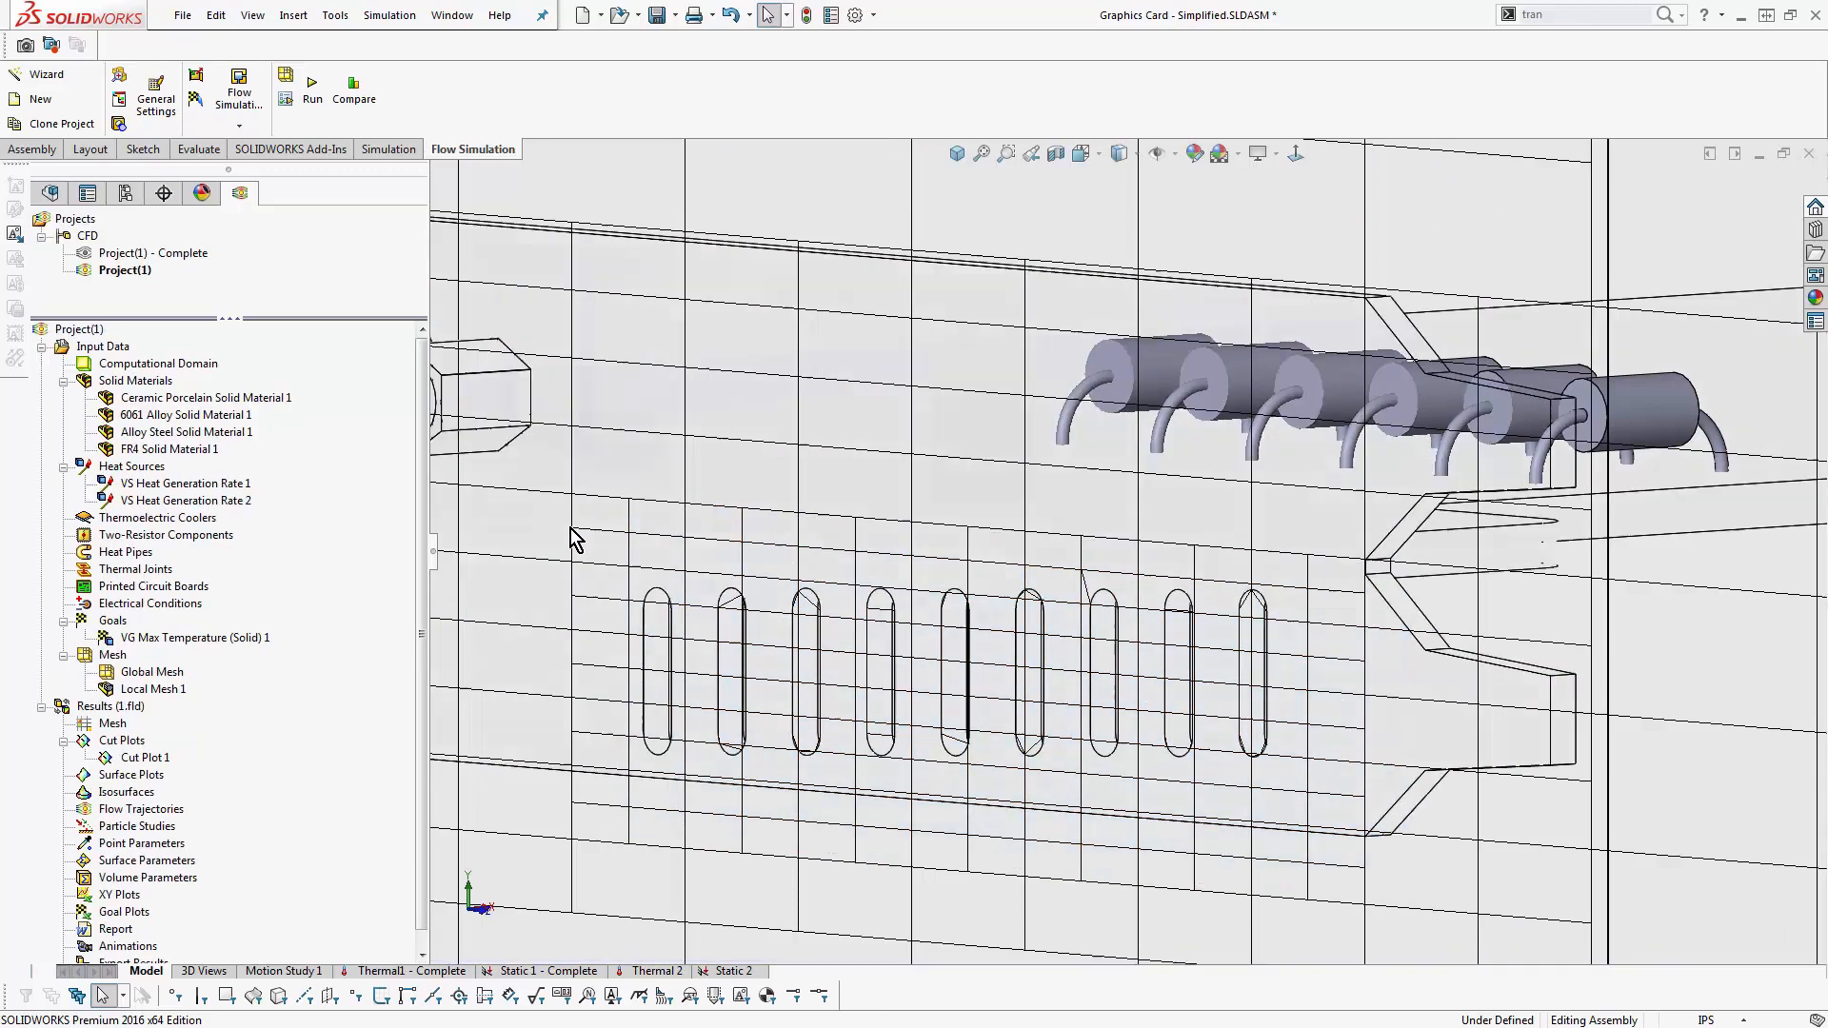
scroll(1571, 621, up, 8)
middle_drag(1582, 647, 1320, 628)
scroll(1573, 672, up, 3)
- Hide the mesh cut plot and insert a Temperature contour cut plot on the Front Plane with 107 contour levels
right_click(144, 757)
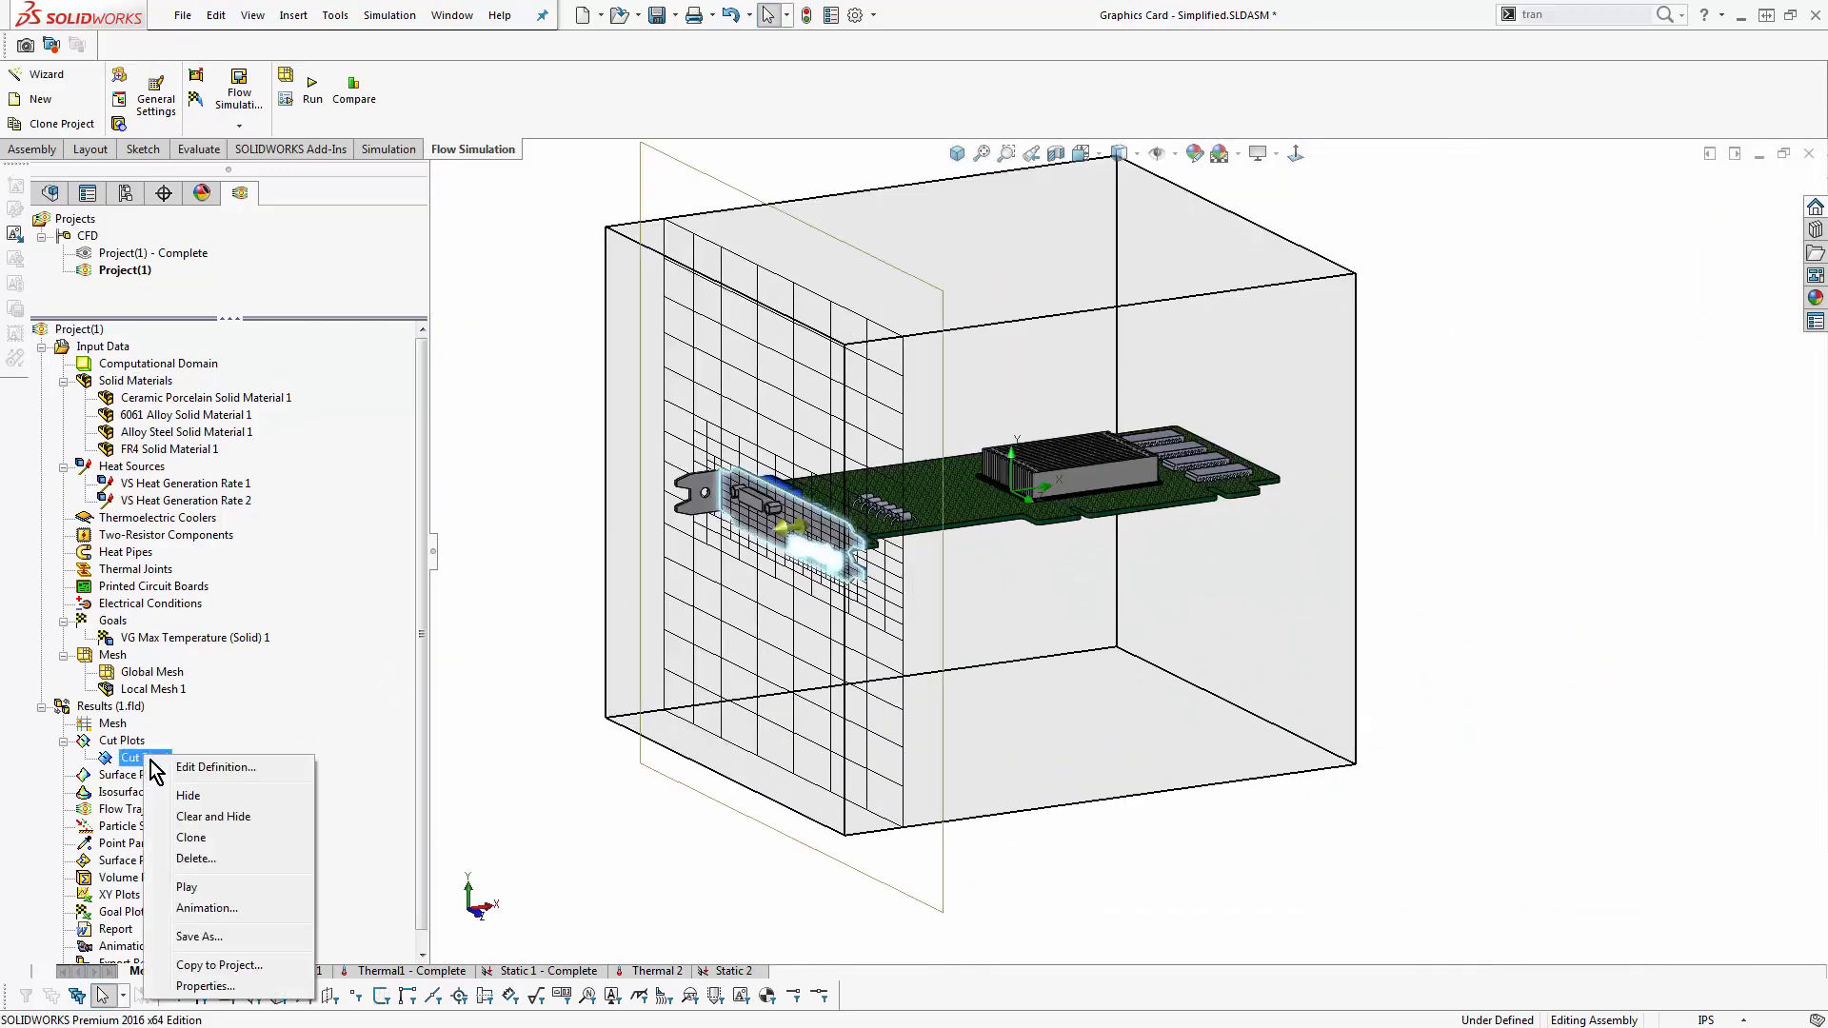
click(196, 816)
right_click(128, 743)
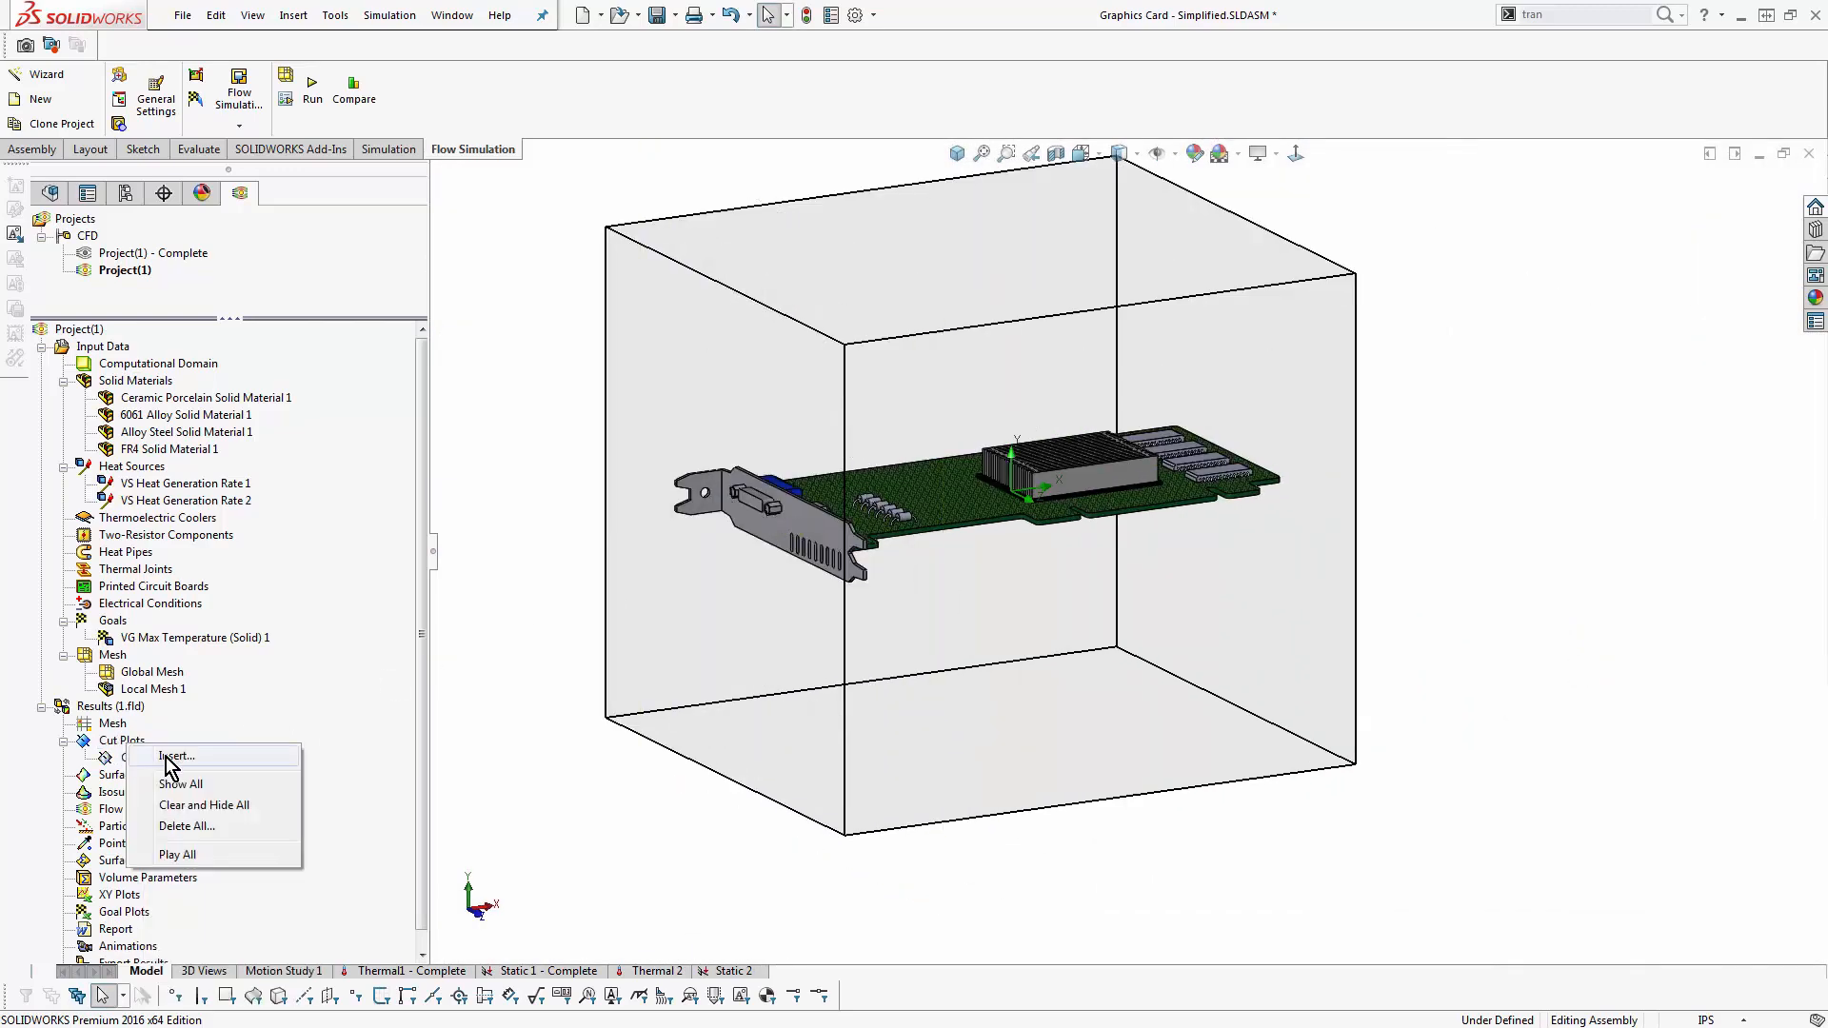
click(169, 757)
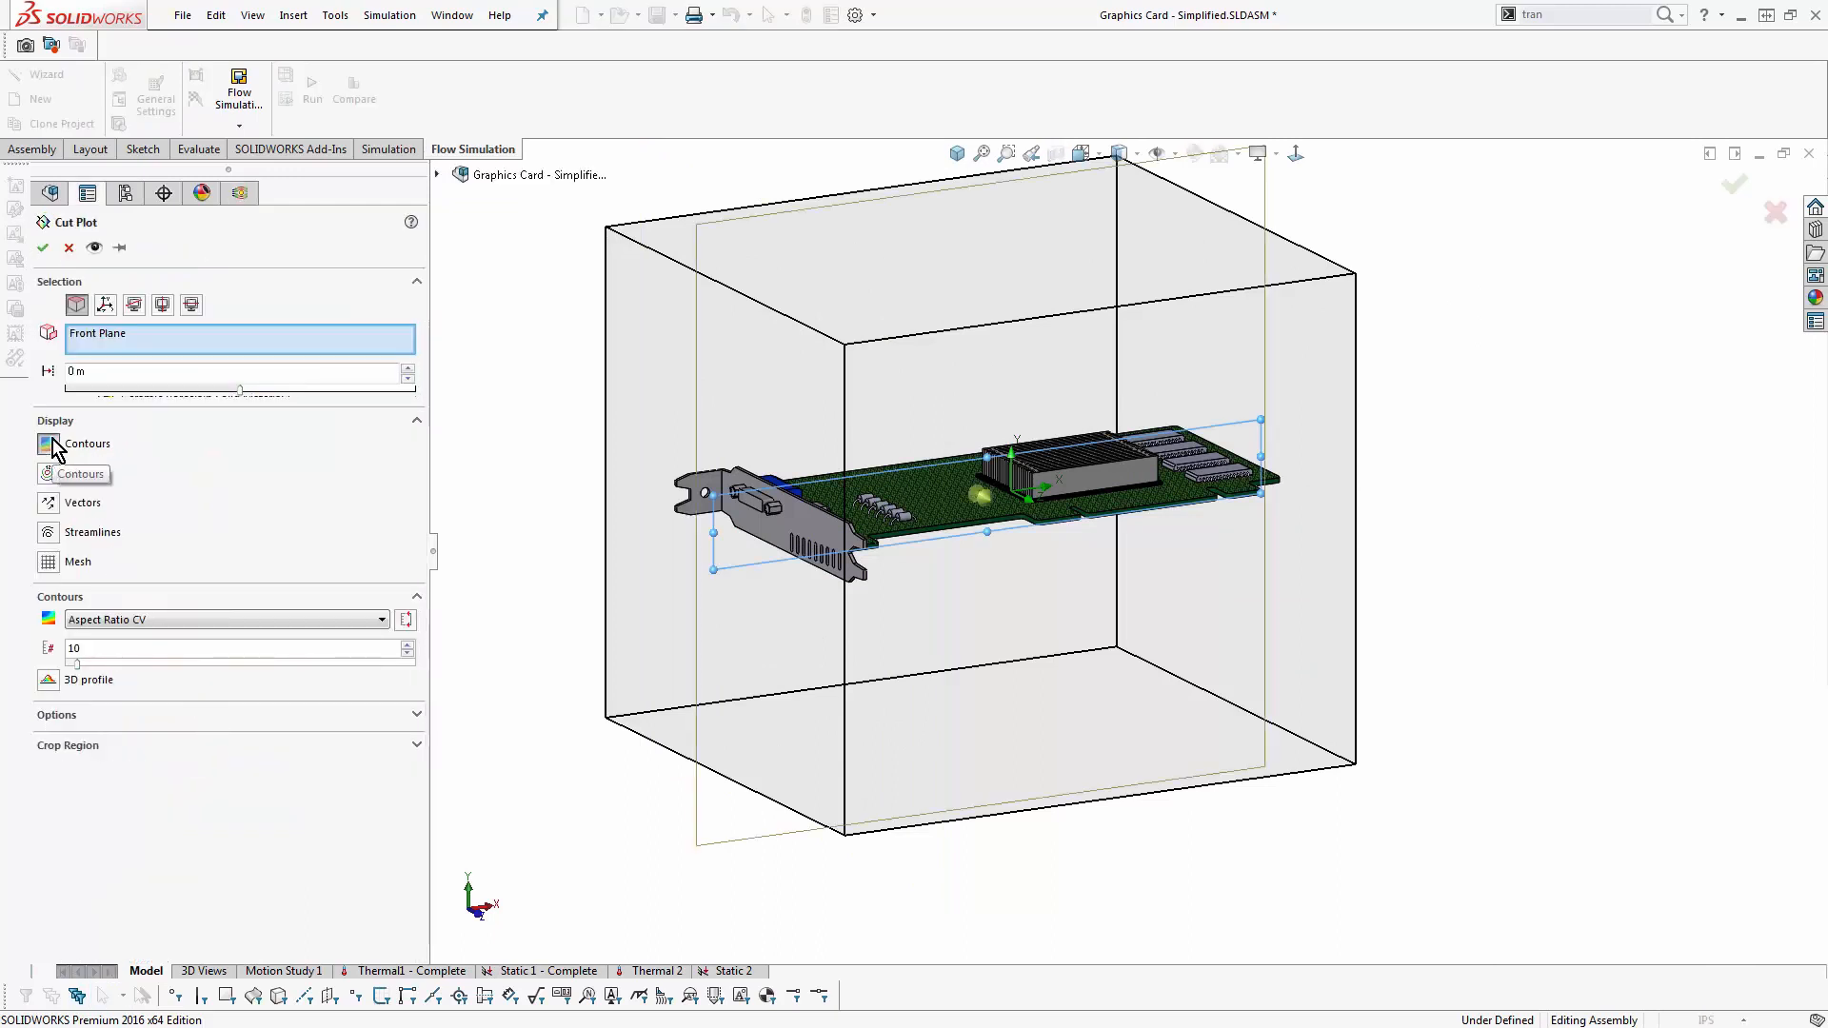
click(299, 624)
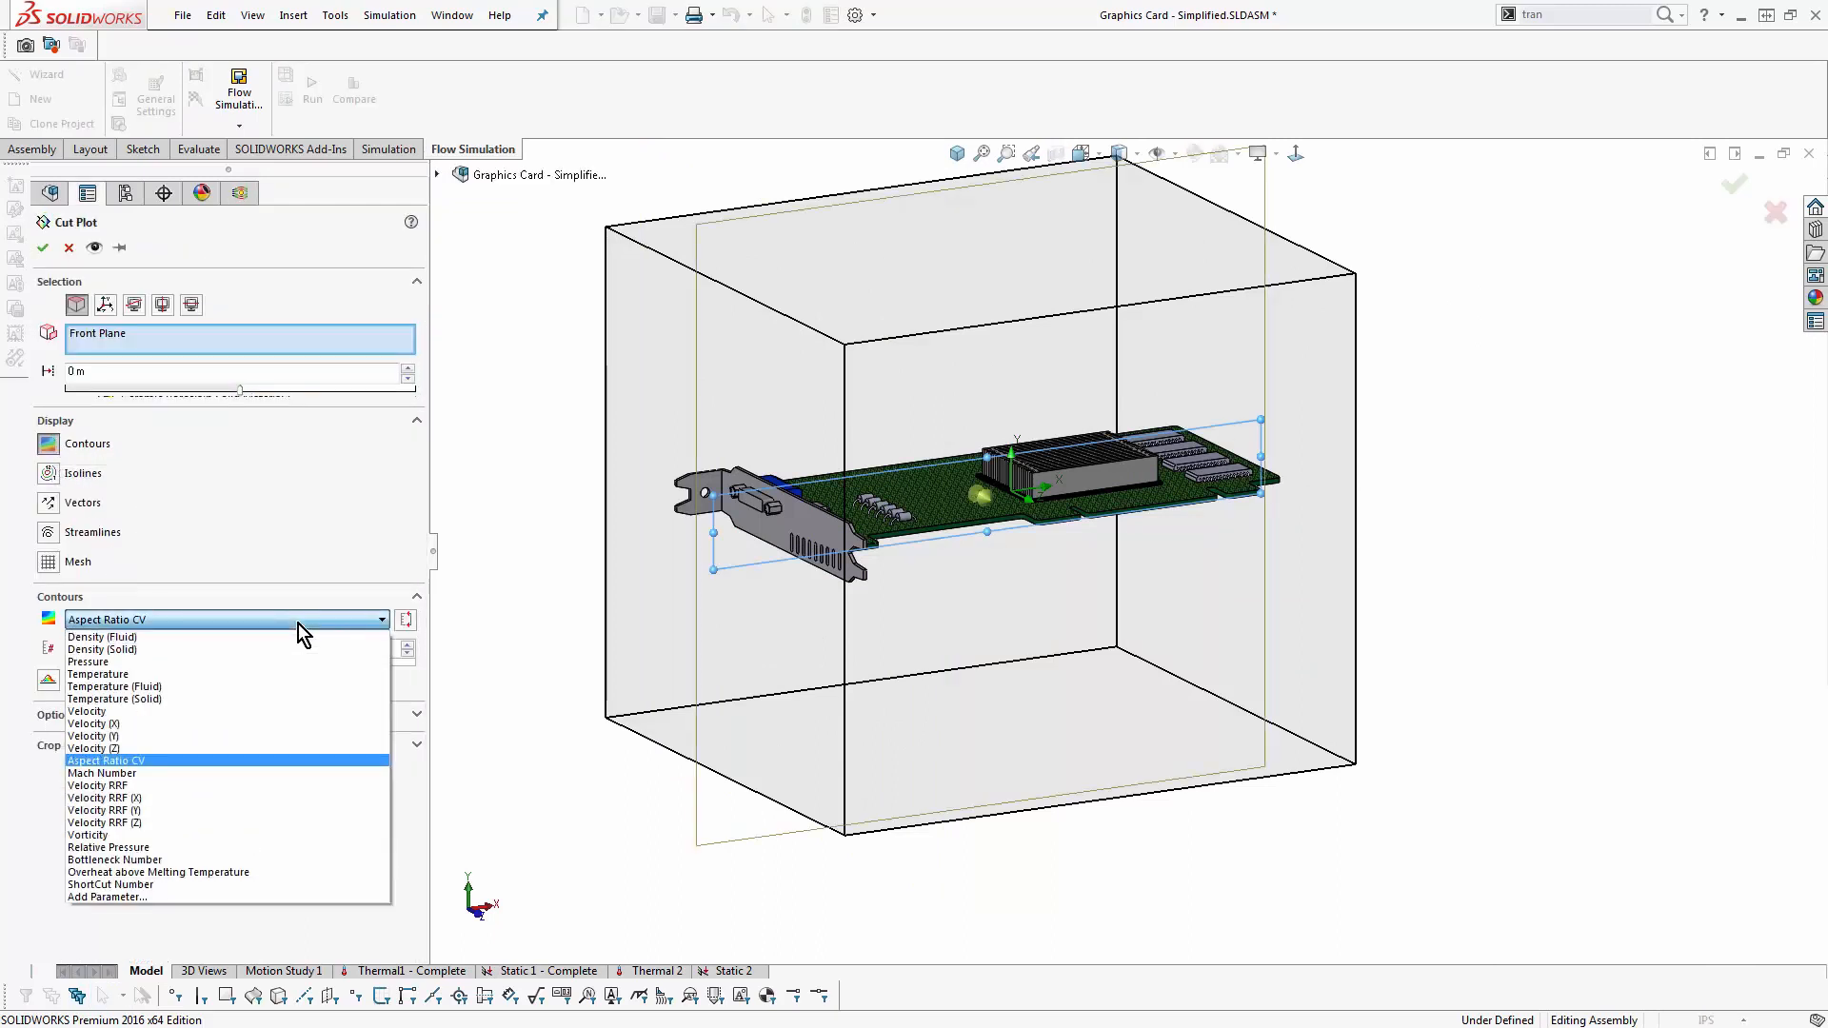
click(277, 673)
click(42, 247)
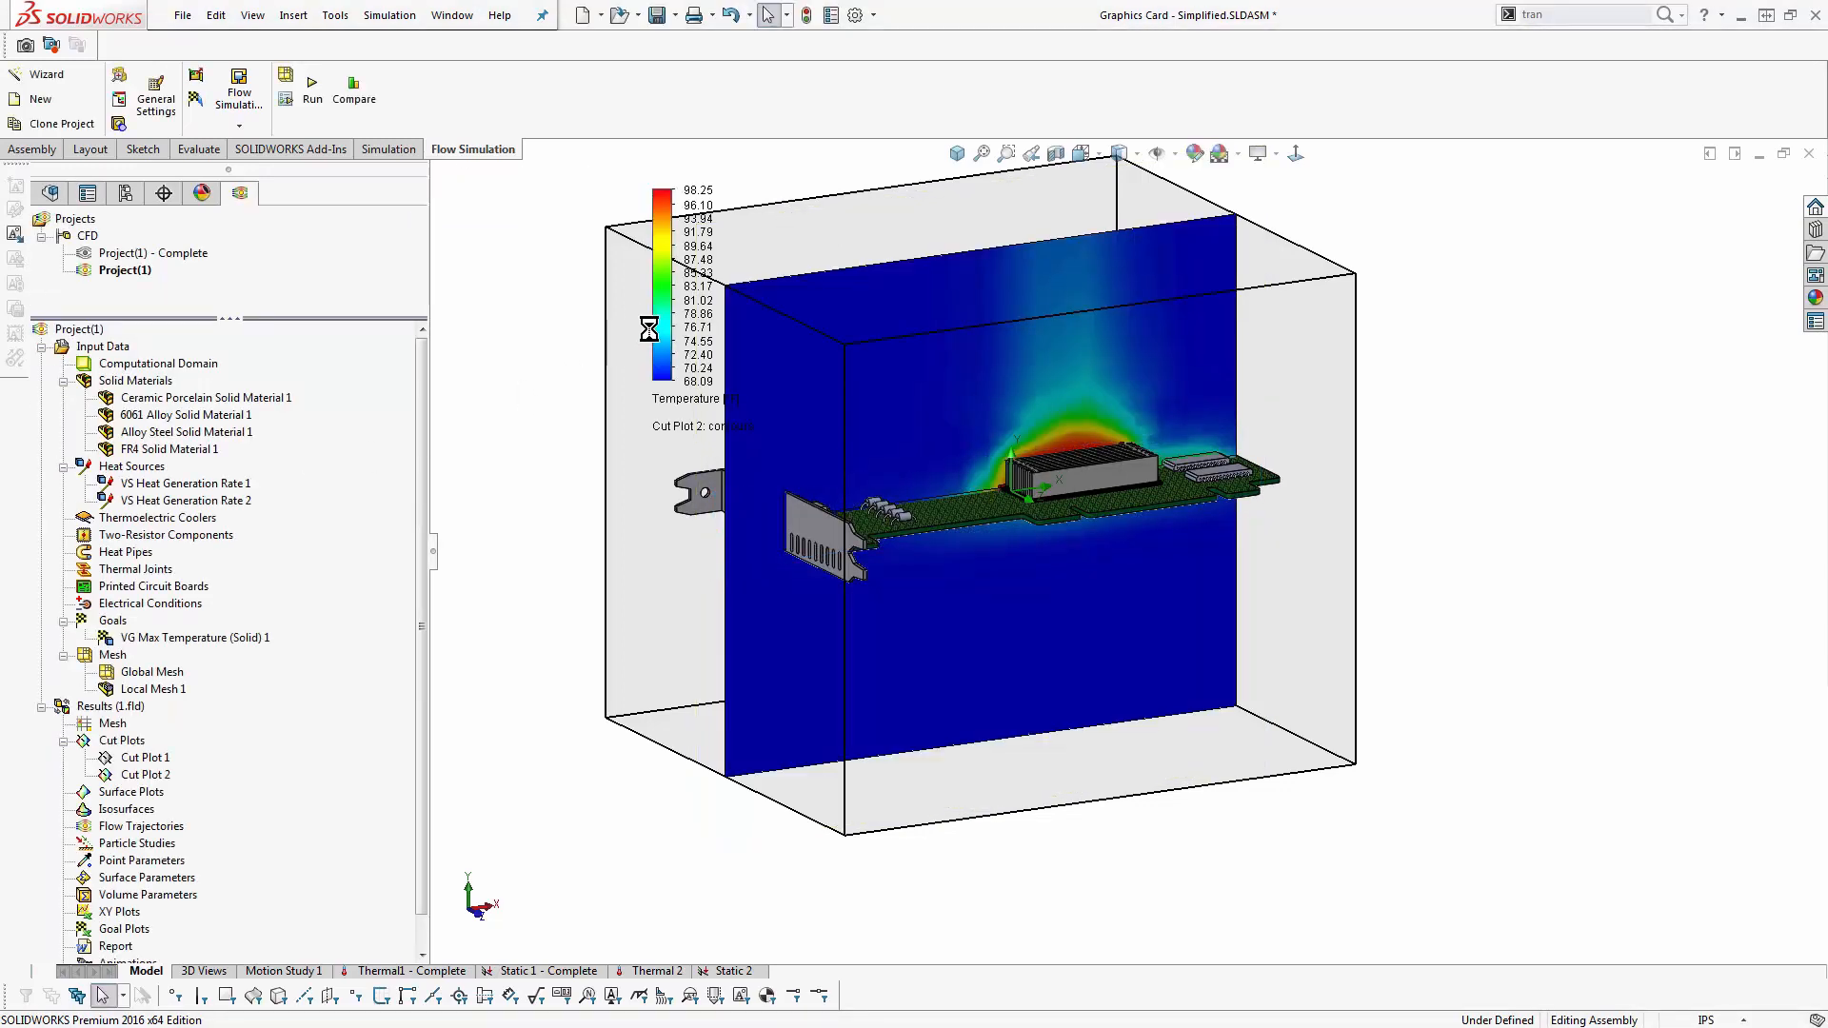
mouse_move(646, 283)
drag(645, 284, 652, 280)
- Edit the temperature cut plot to overlay velocity streamlines in the dense texture style, and examine the flow around the heat sink
right_click(141, 775)
click(145, 788)
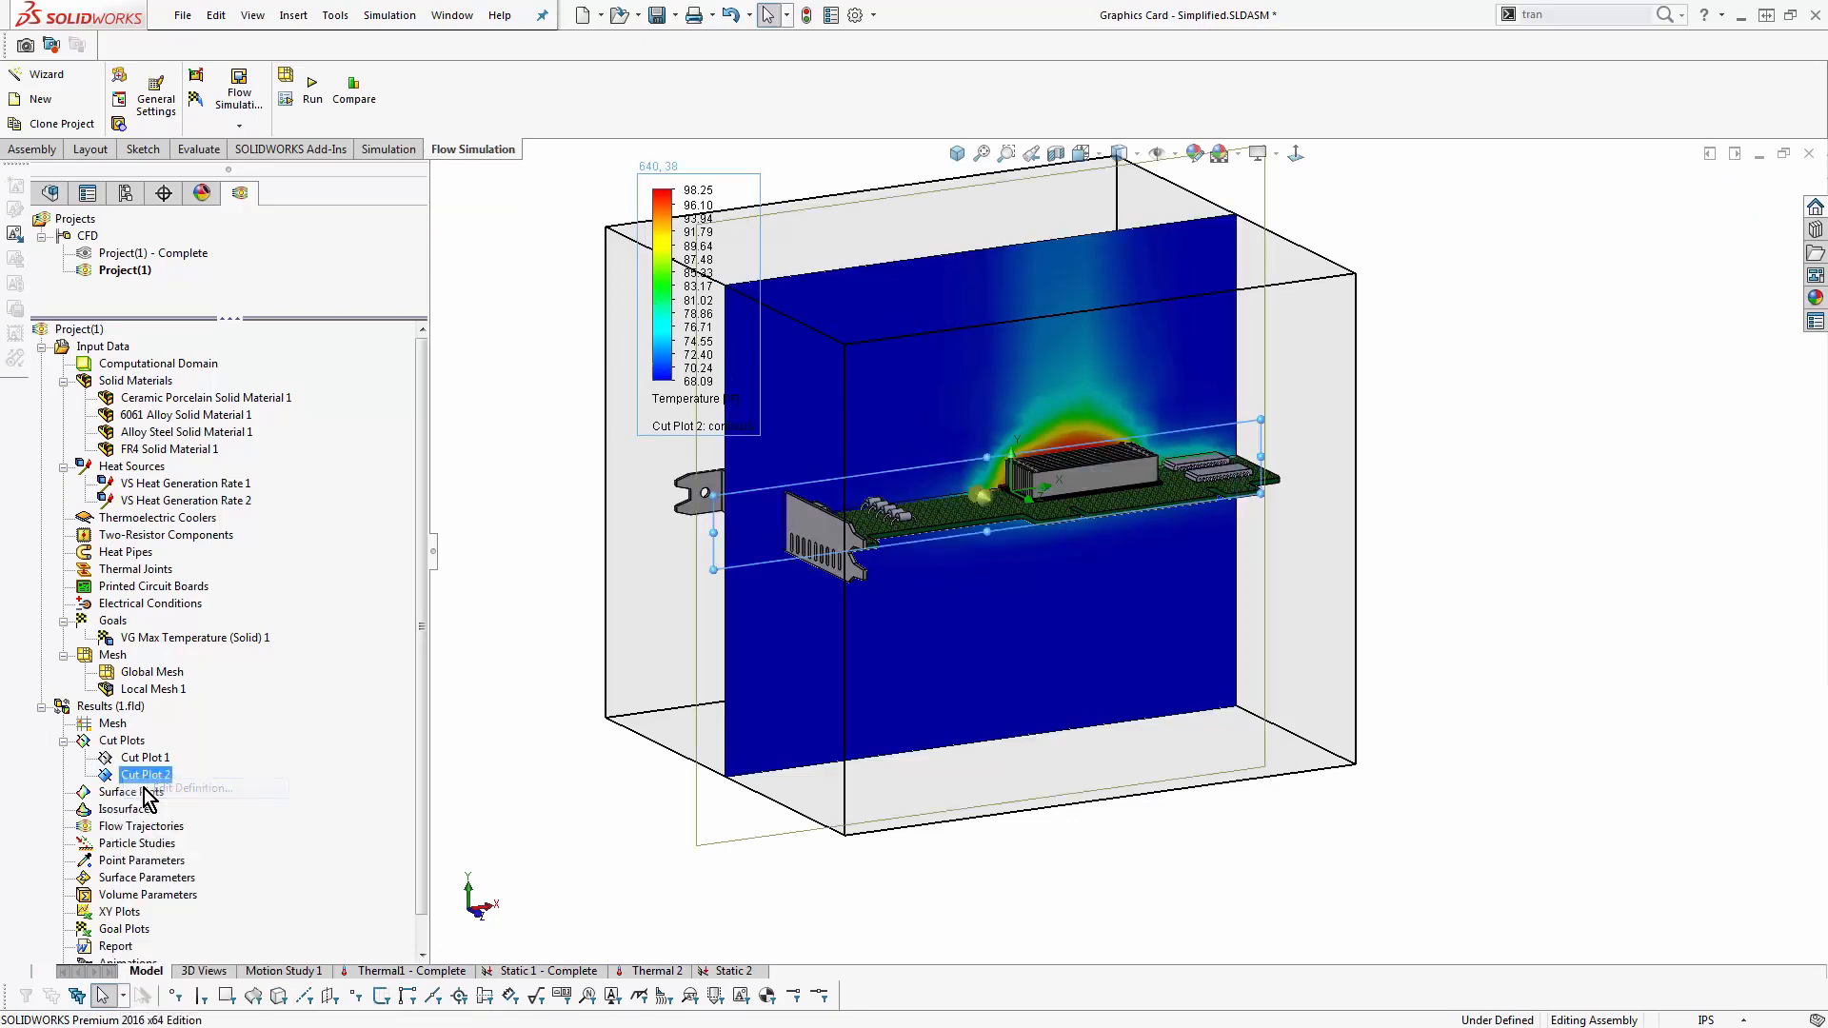
click(49, 533)
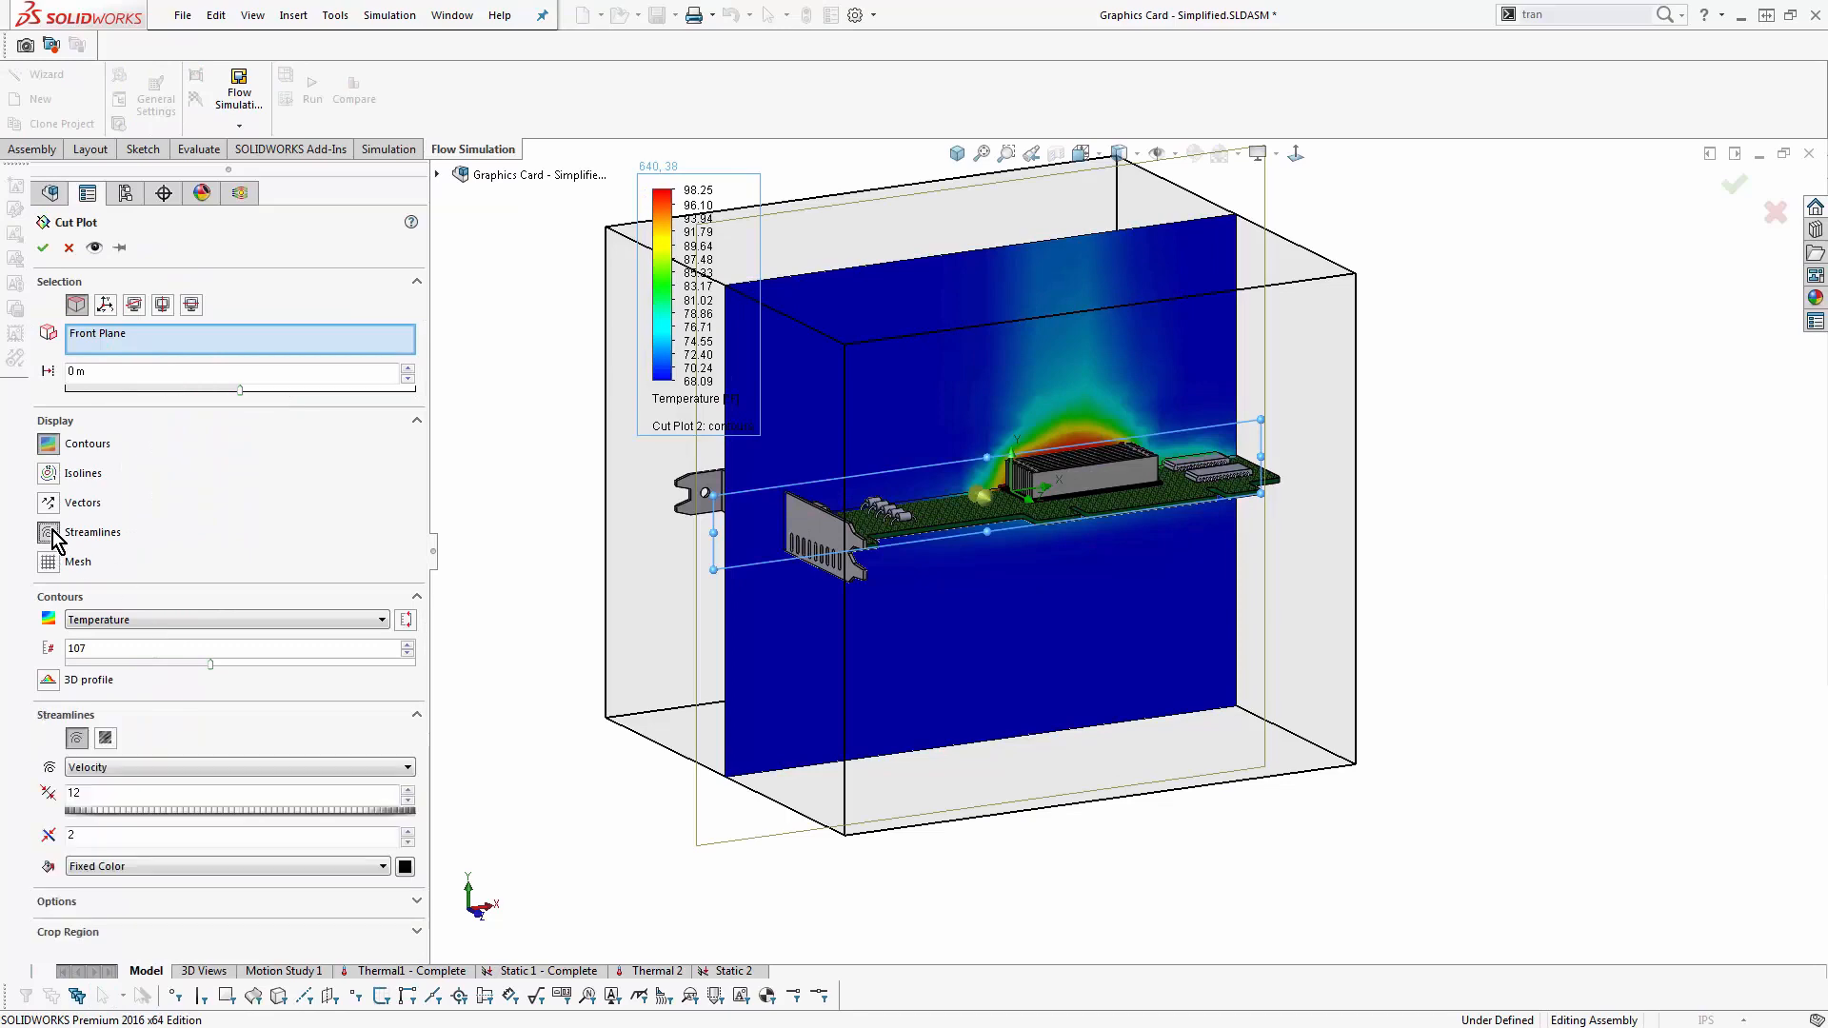
click(106, 739)
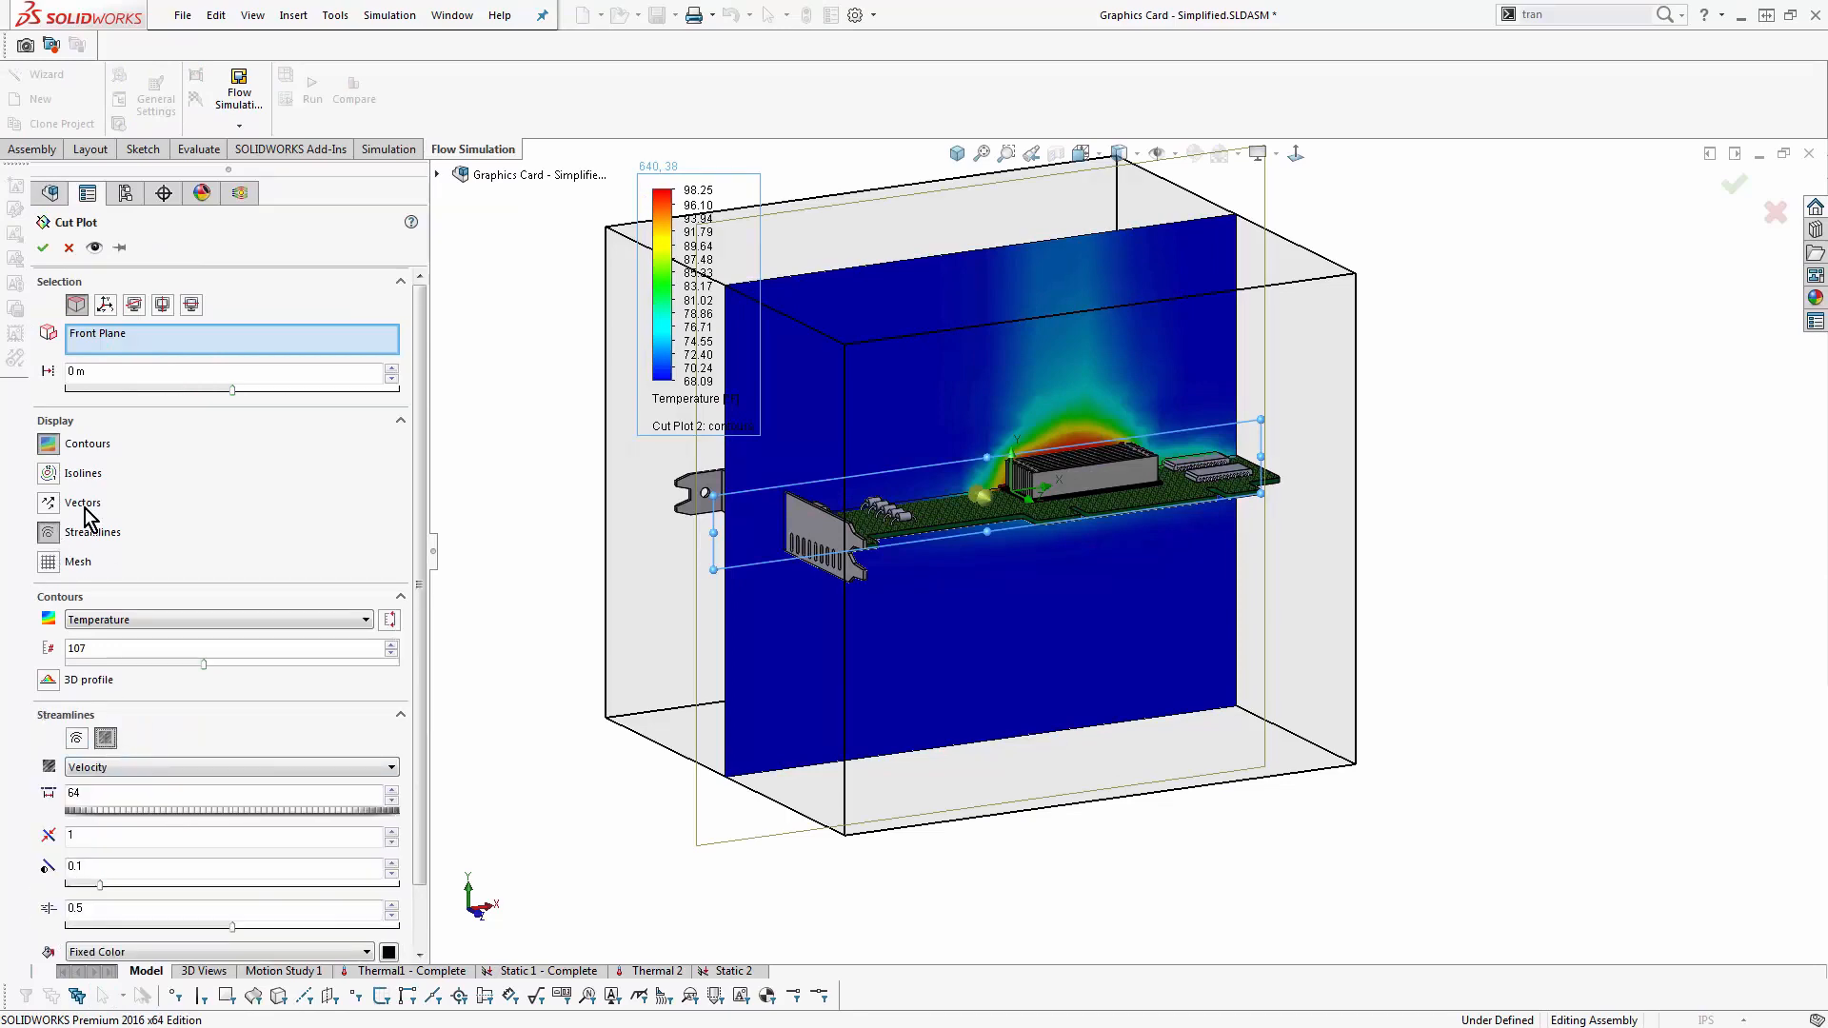
click(42, 247)
scroll(990, 569, down, 3)
middle_drag(1020, 602, 997, 569)
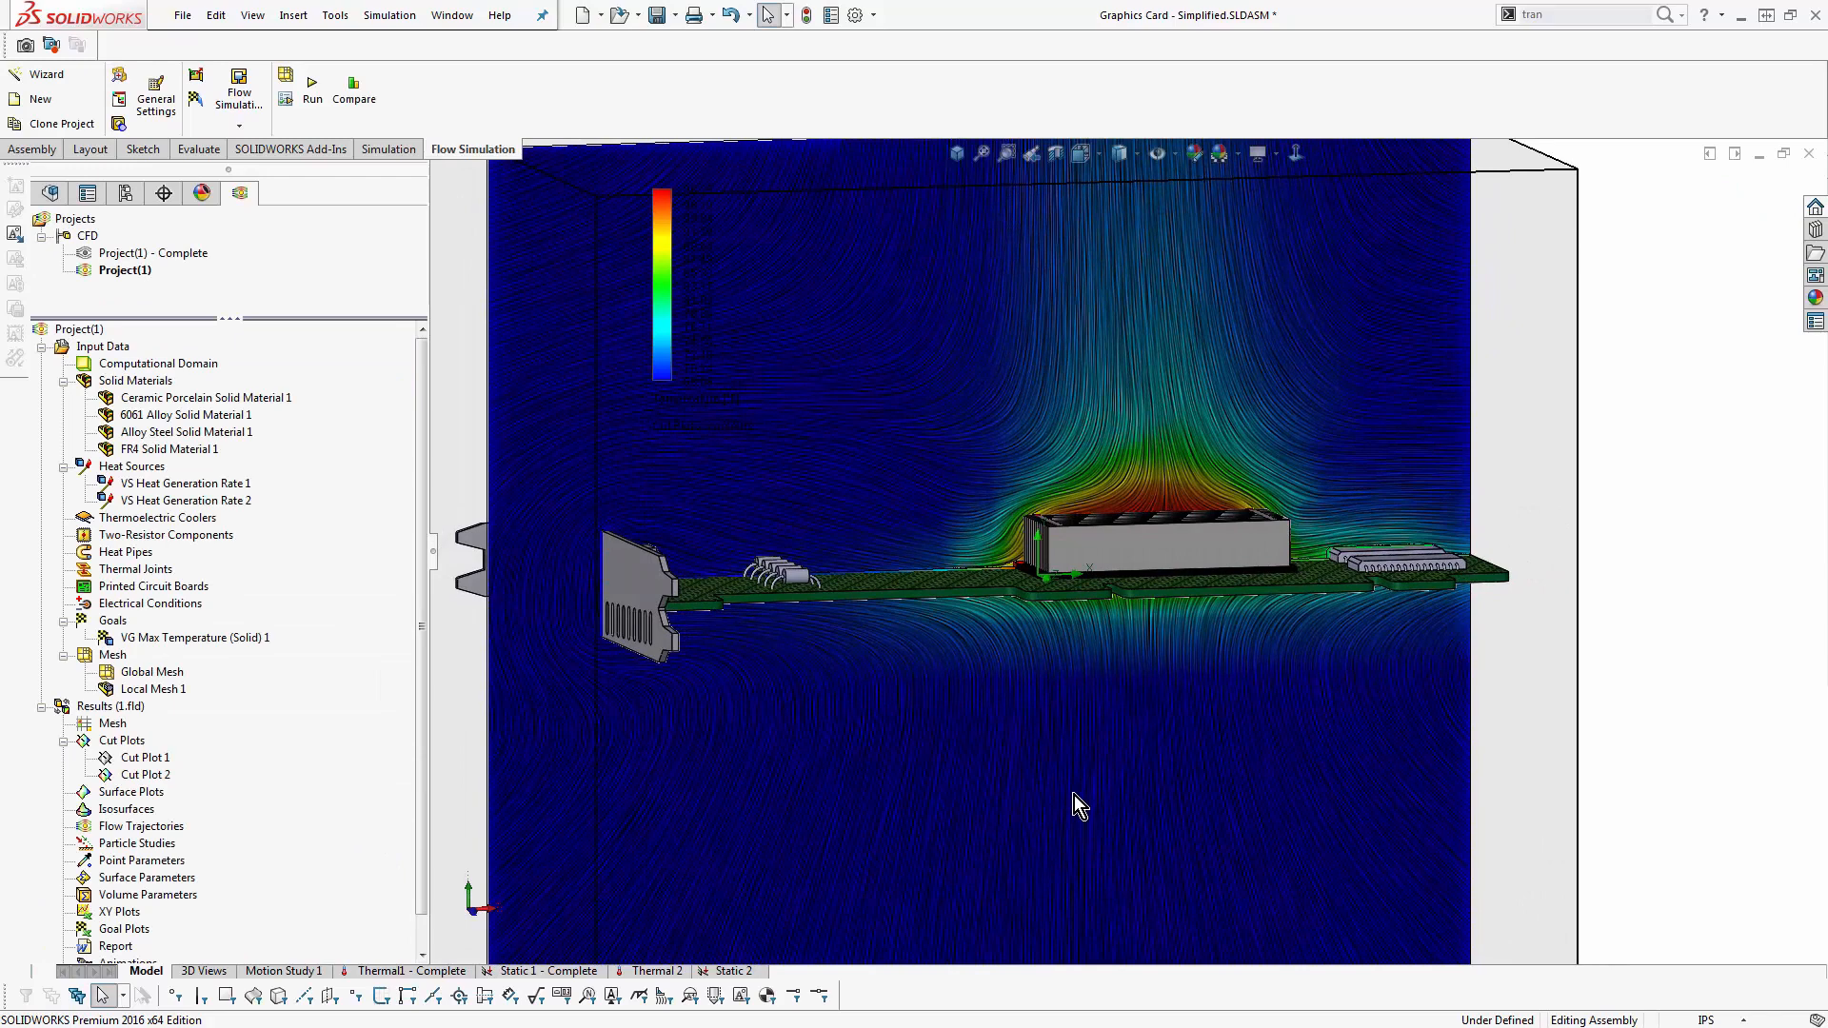
key(f)
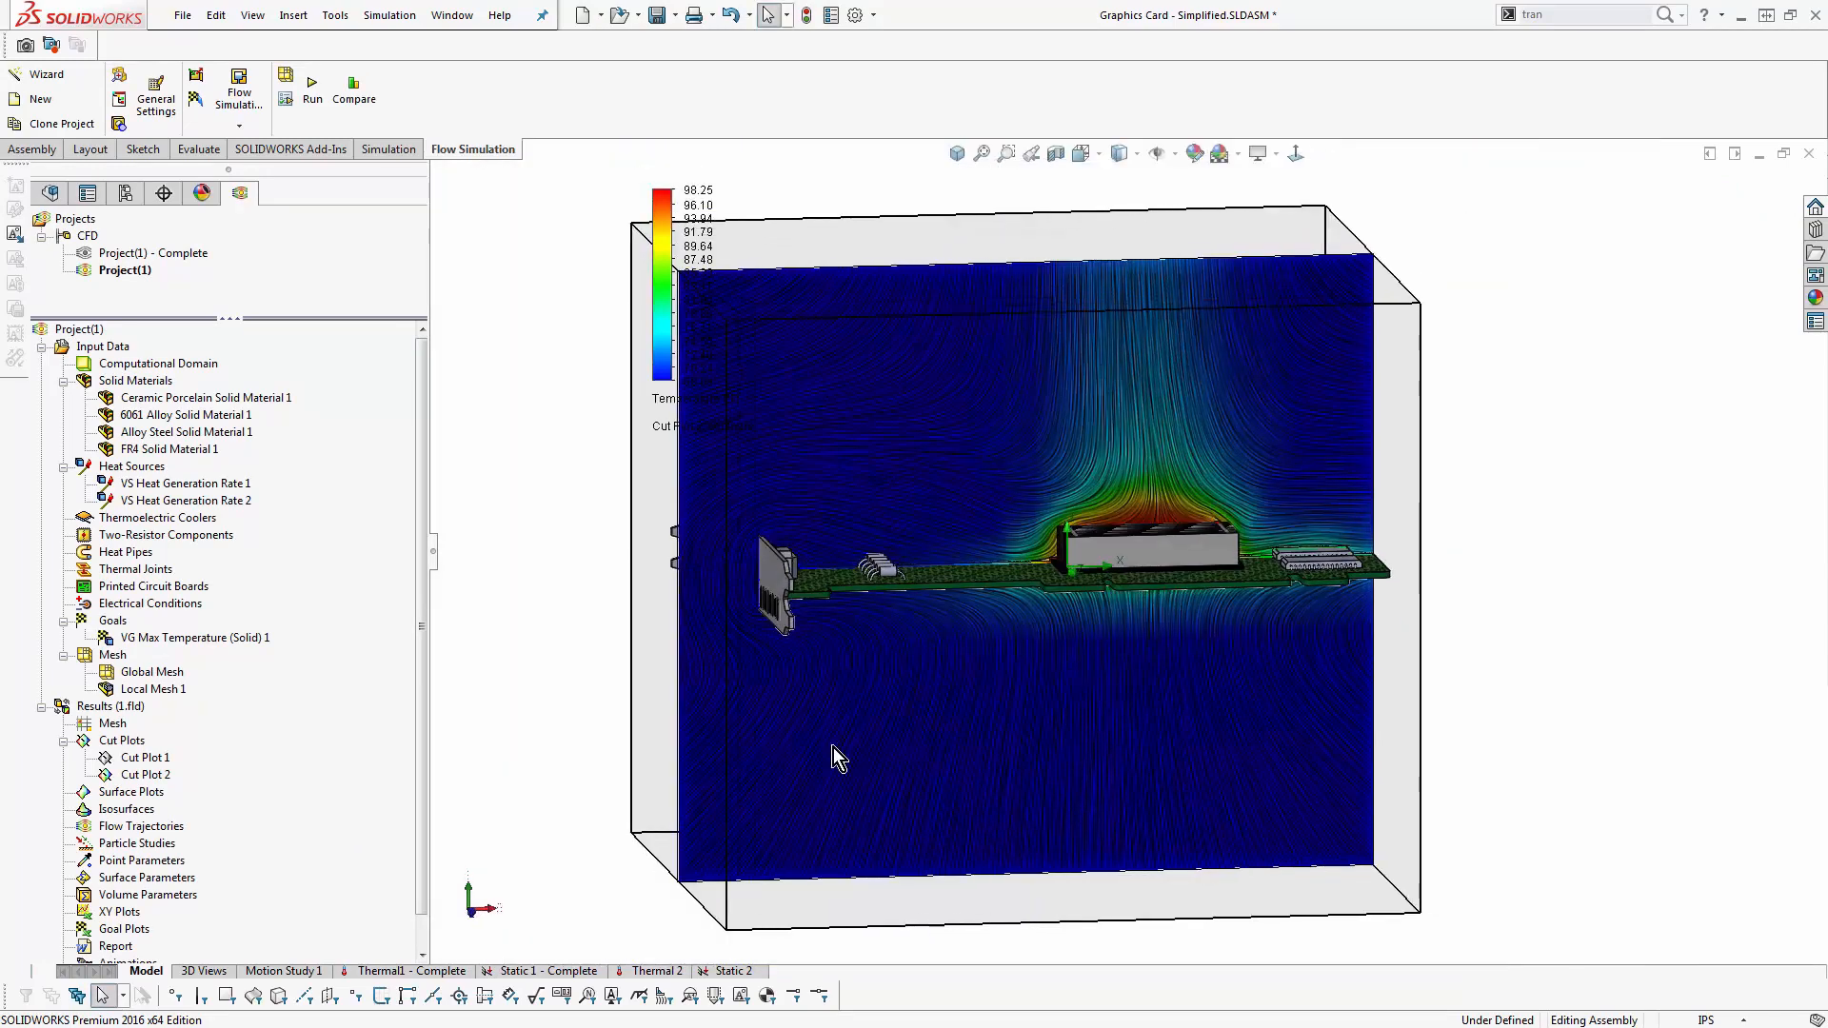
- Edit the Front Plane cut plot to turn off streamlines and contour the Bottleneck Number instead of temperature
right_click(148, 774)
click(180, 789)
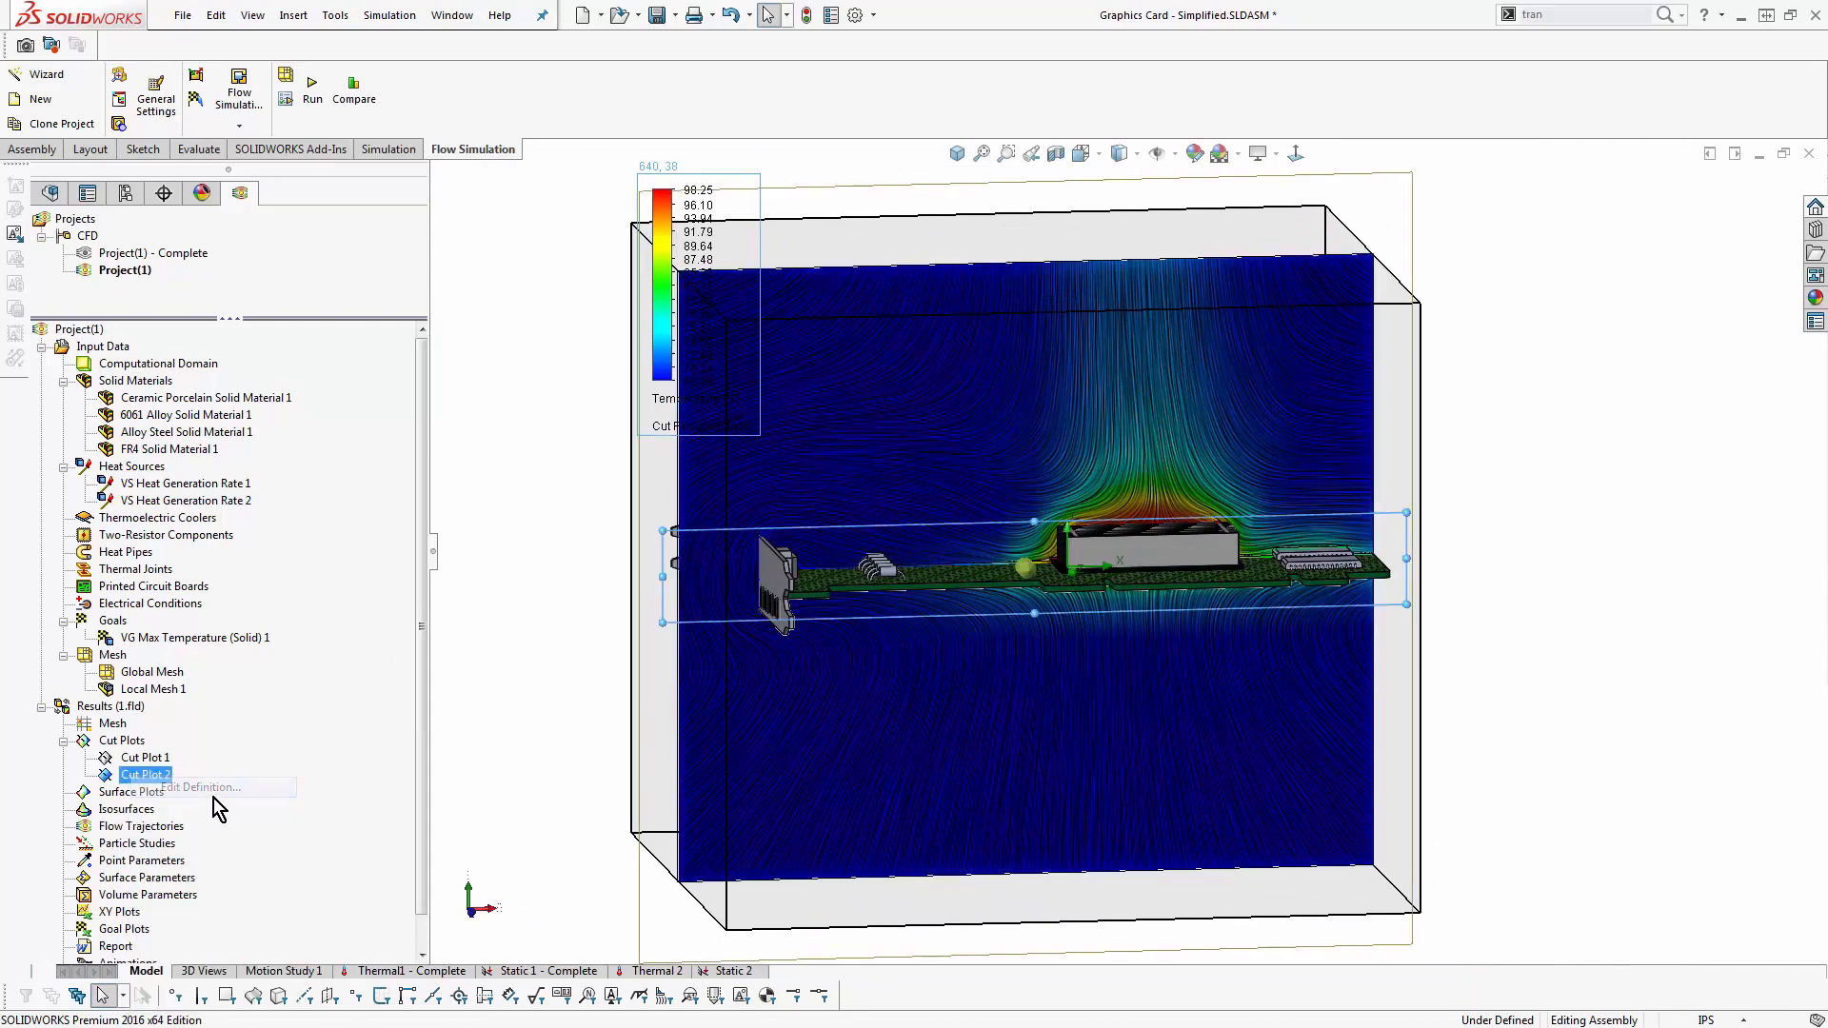
middle_drag(799, 651, 790, 642)
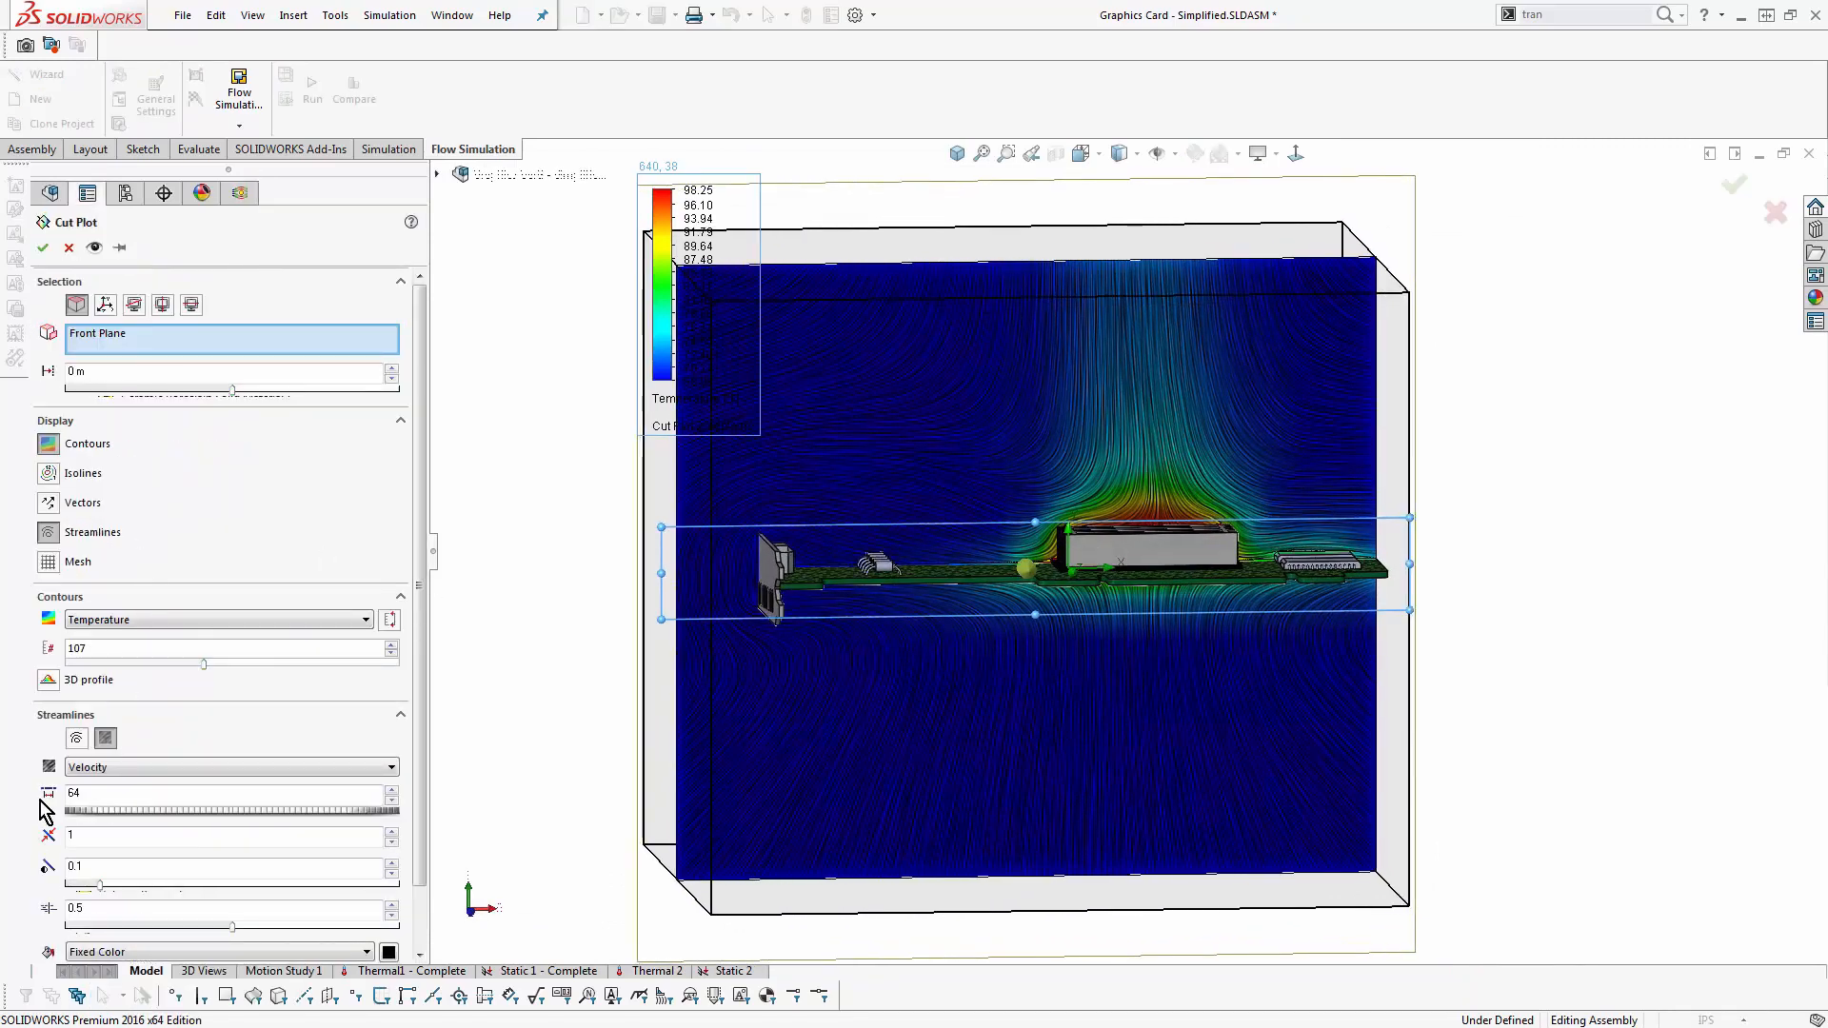
click(105, 739)
click(64, 524)
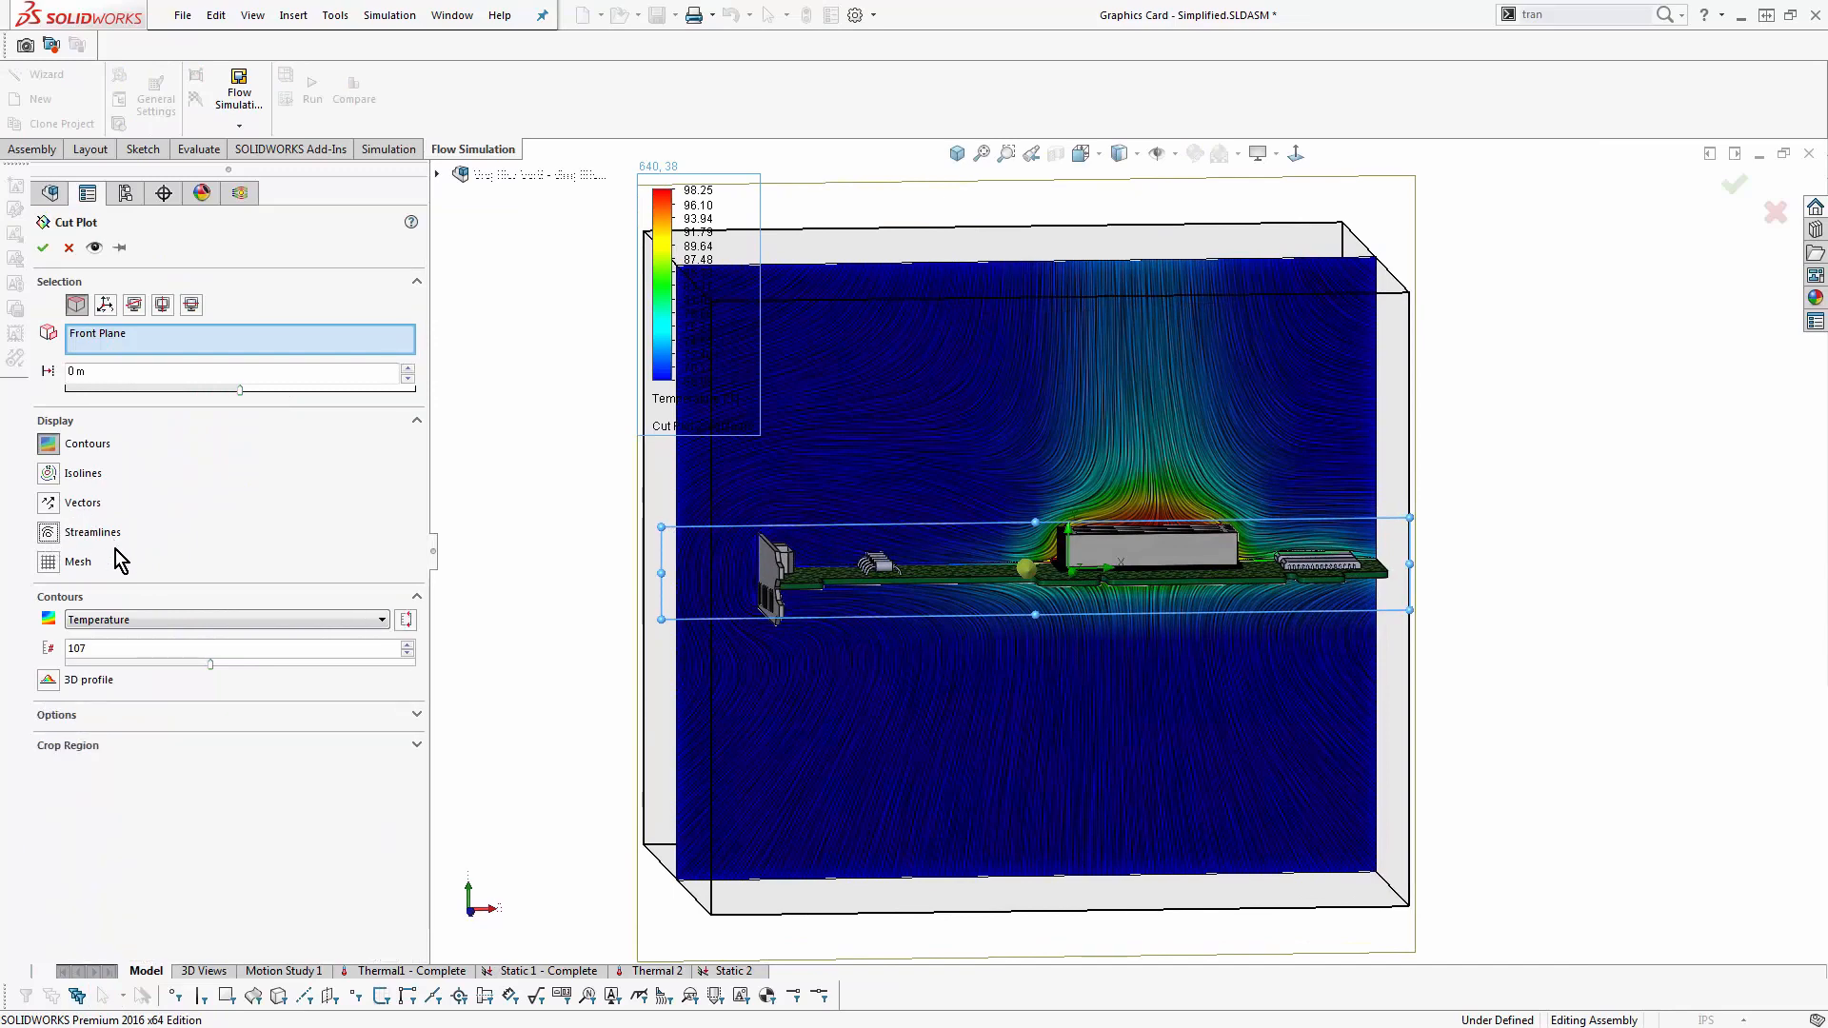
click(175, 620)
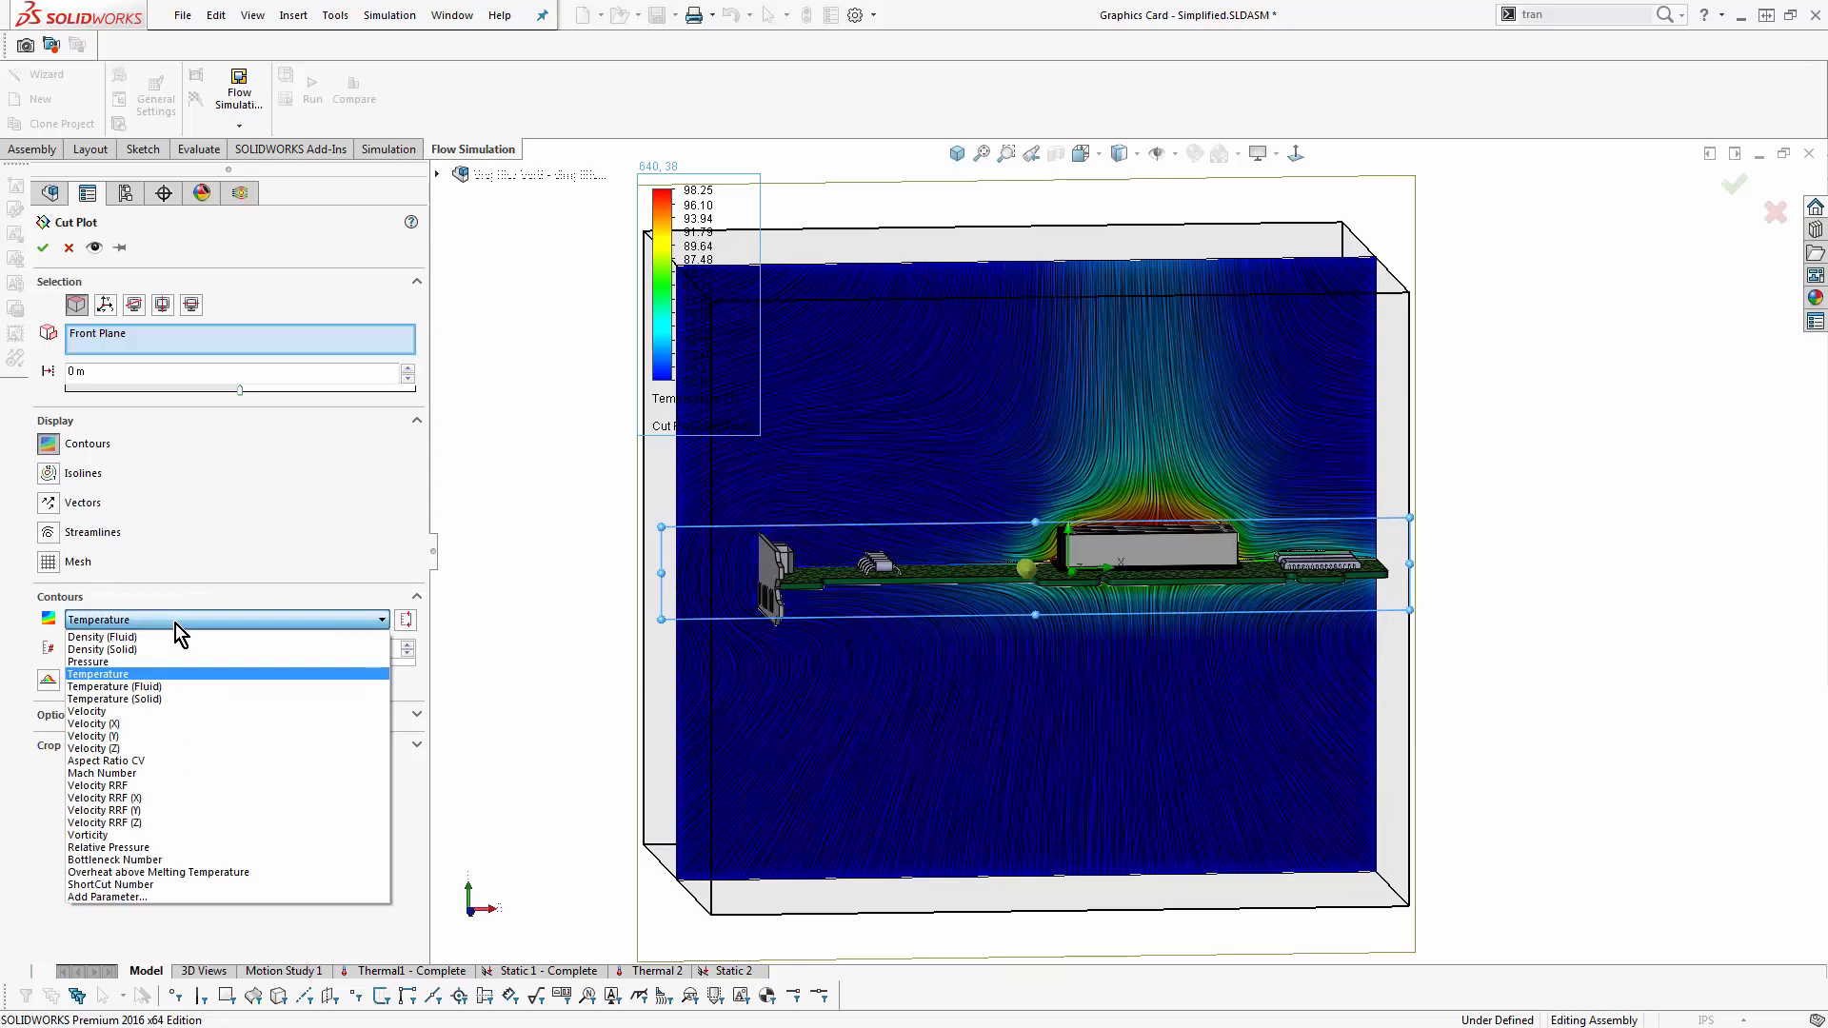
click(150, 862)
click(43, 248)
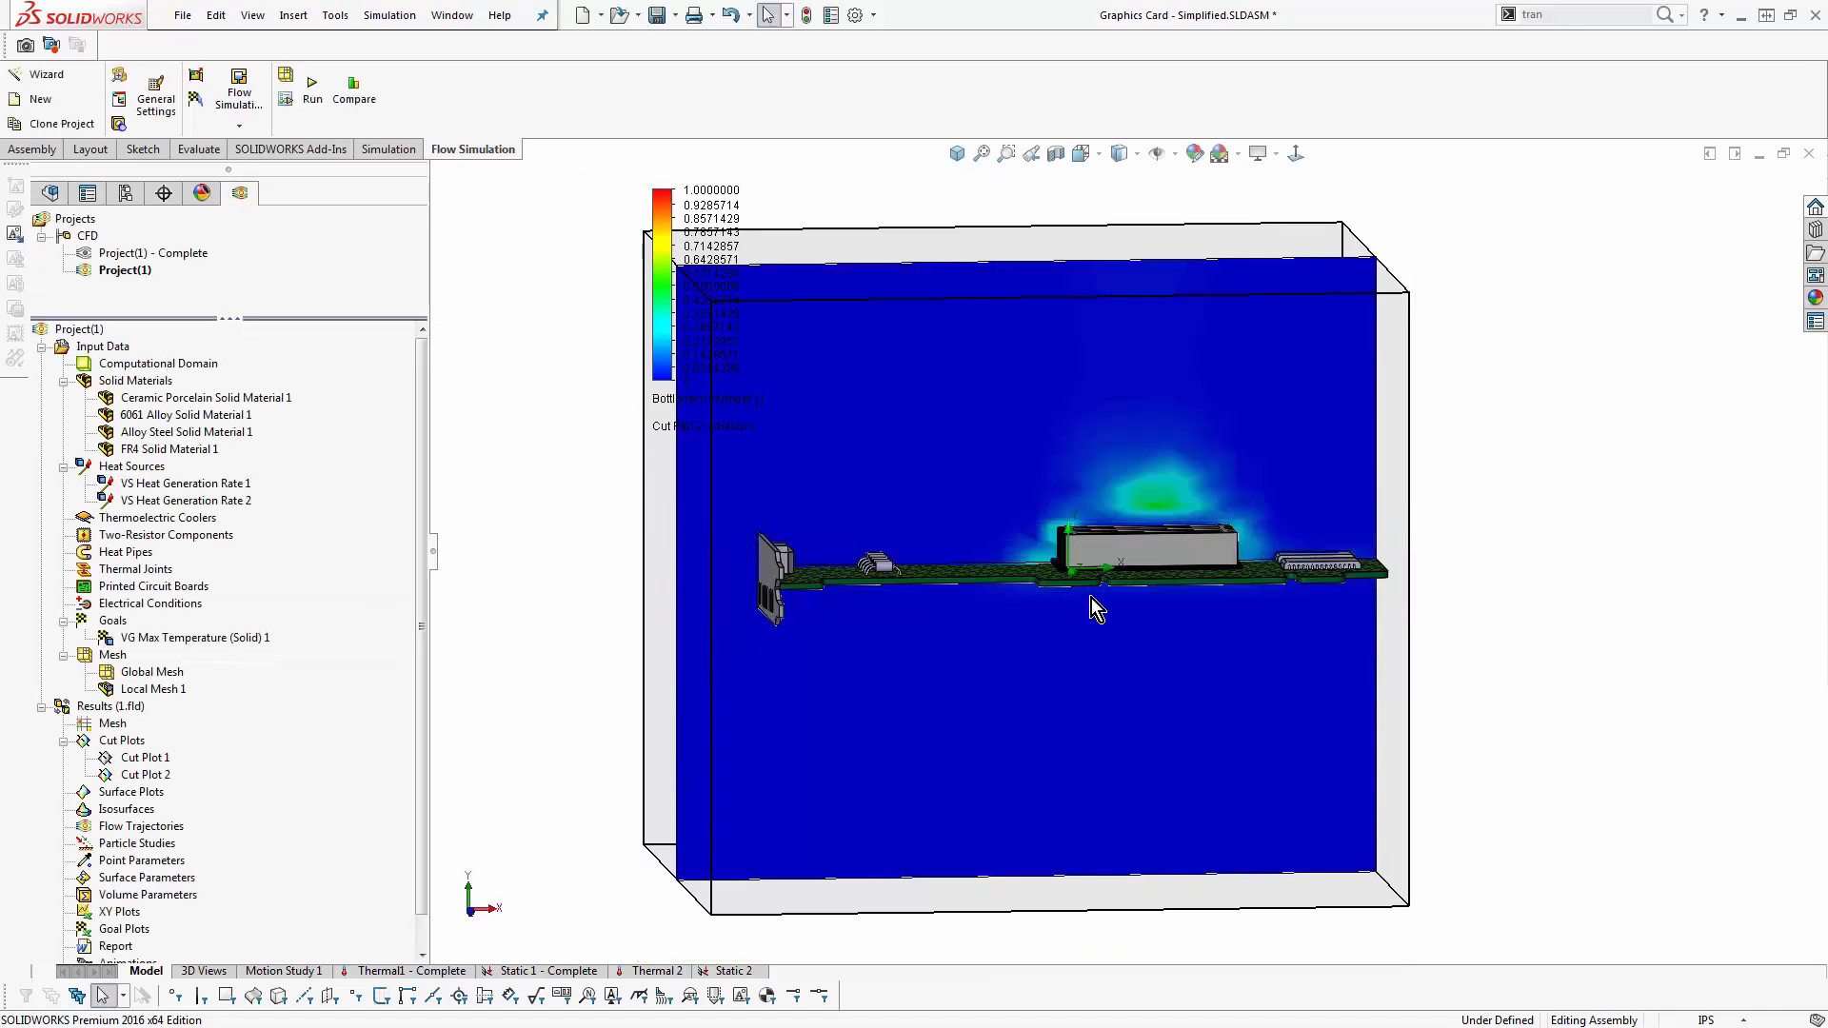
scroll(1208, 495, down, 4)
middle_drag(1160, 570, 1055, 545)
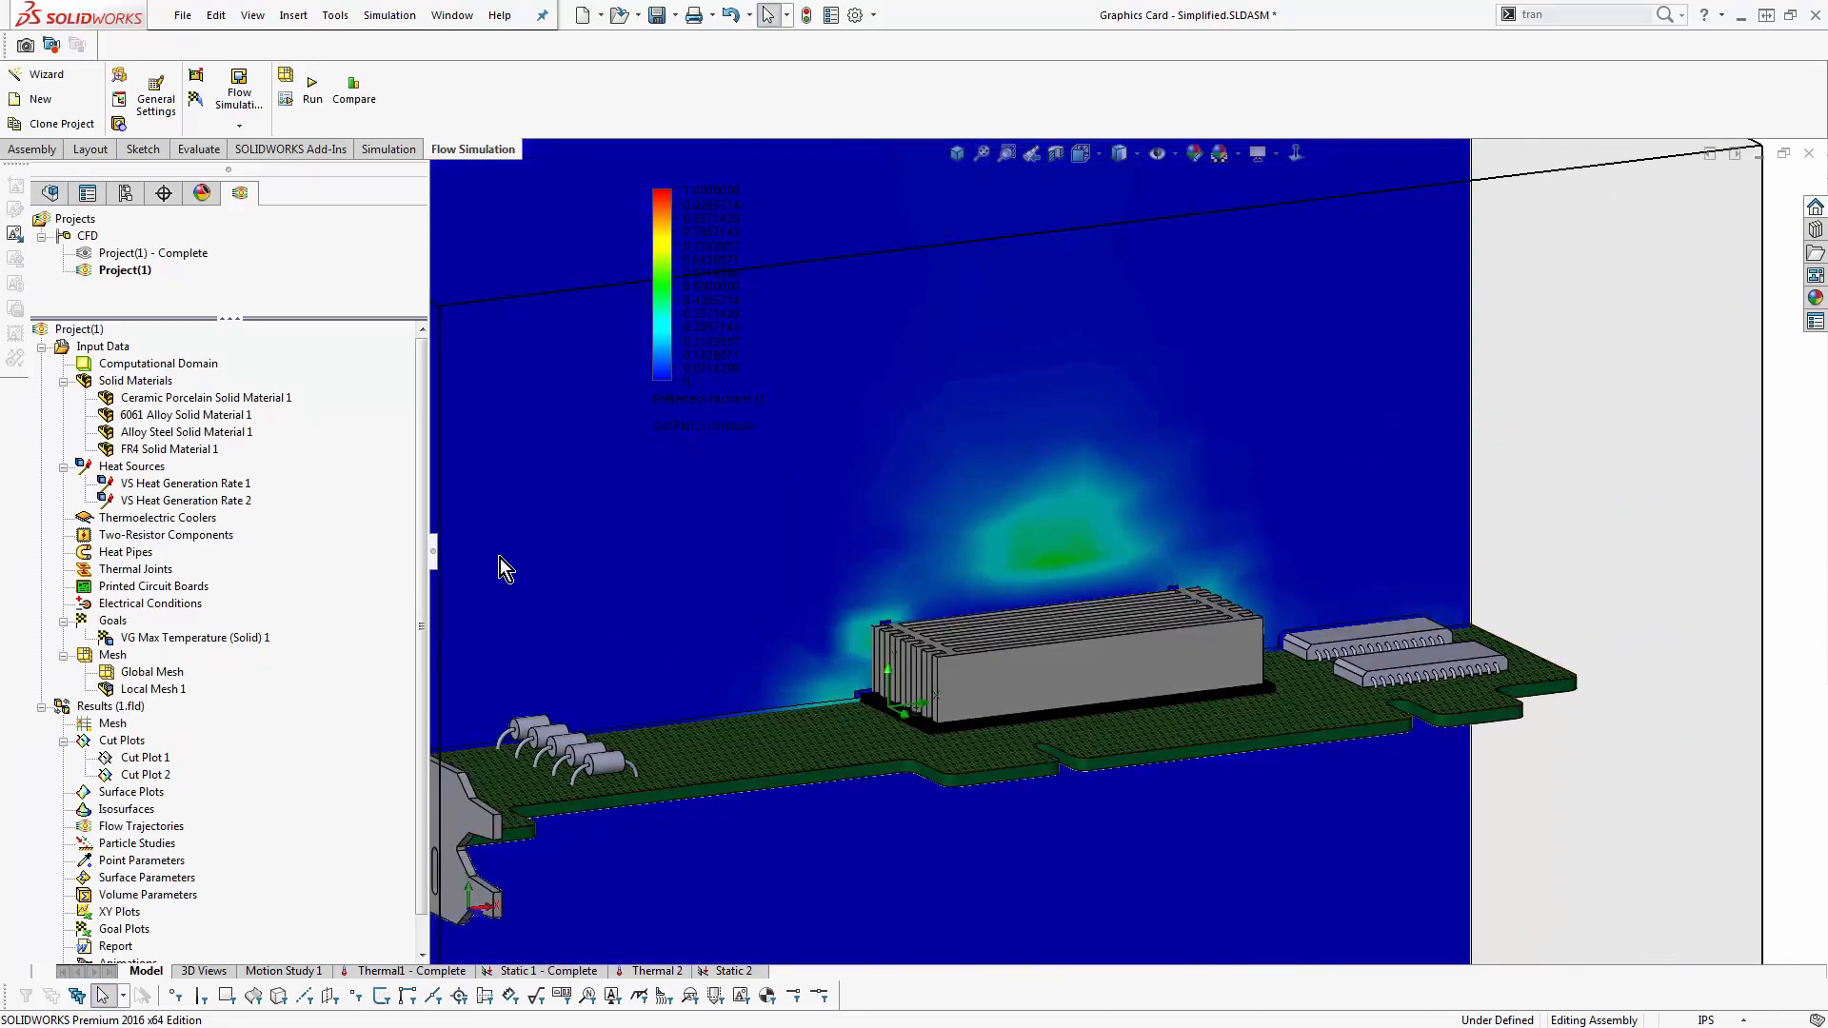
- Hide the Bottleneck Number cut plot and start a surface plot with selection filtered to solid bodies
right_click(155, 778)
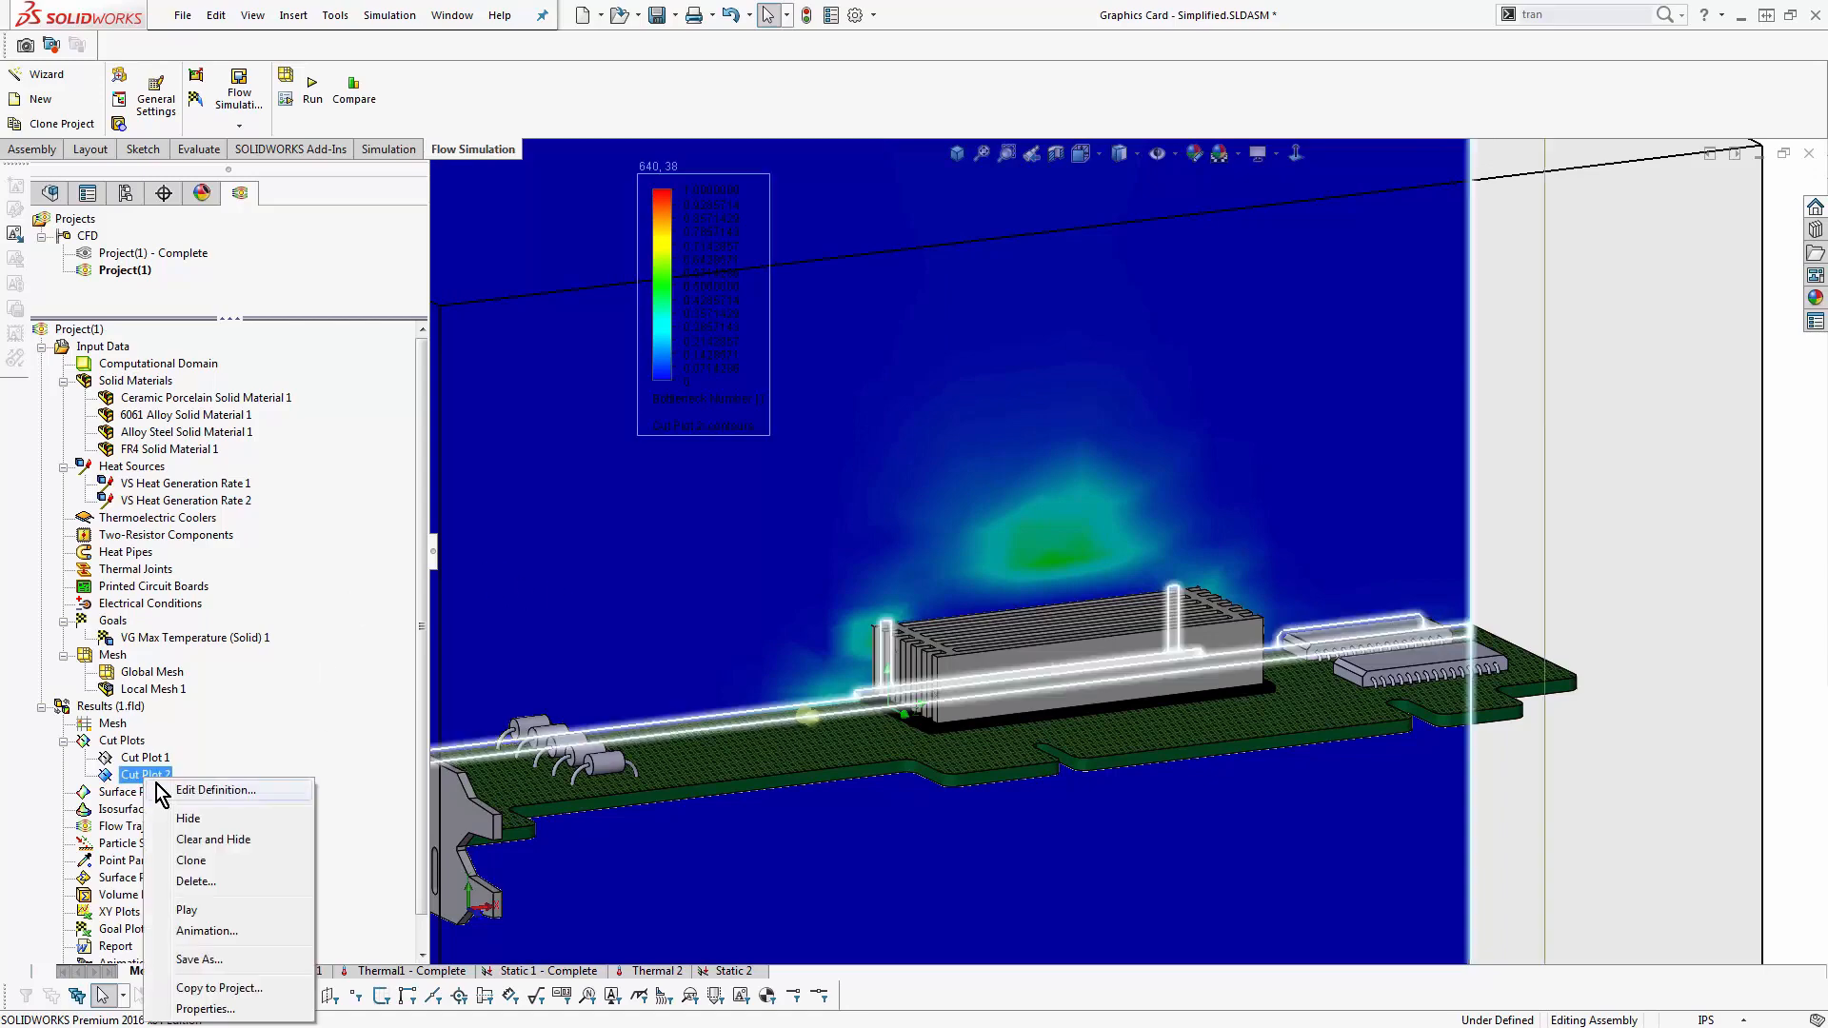
click(177, 816)
right_click(178, 809)
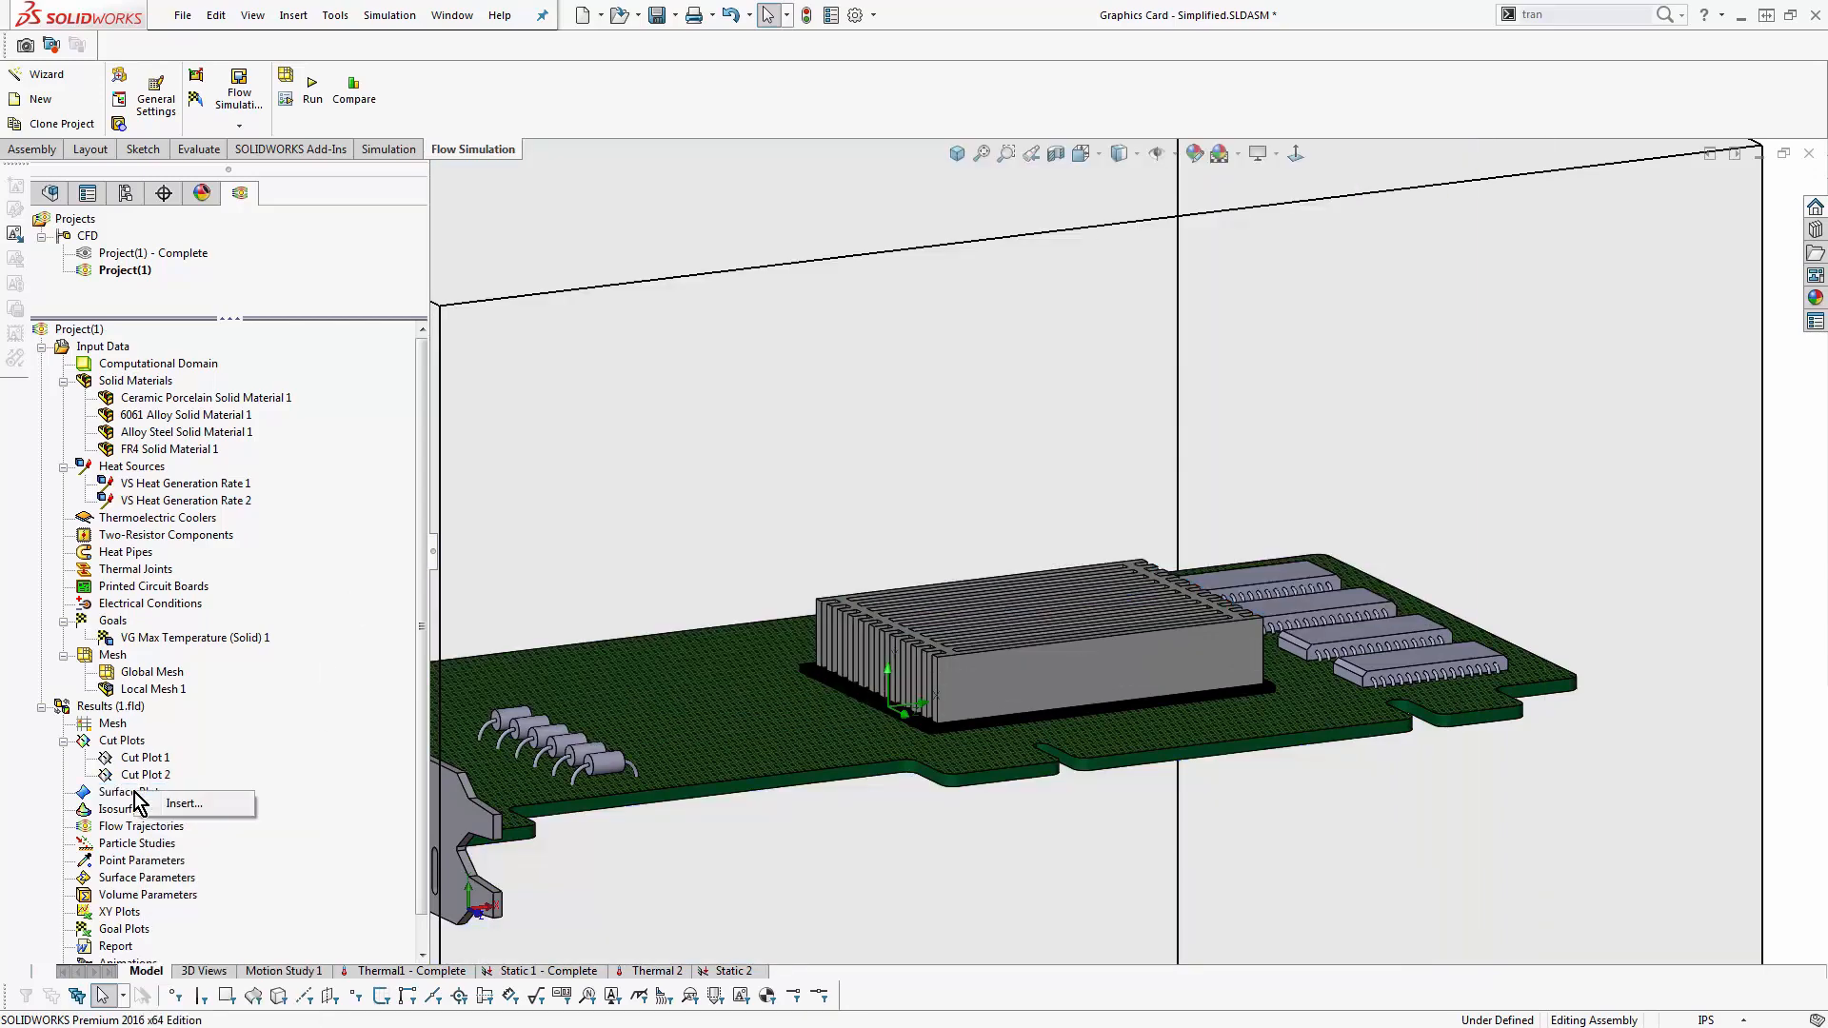
click(183, 803)
key(ctrl+7)
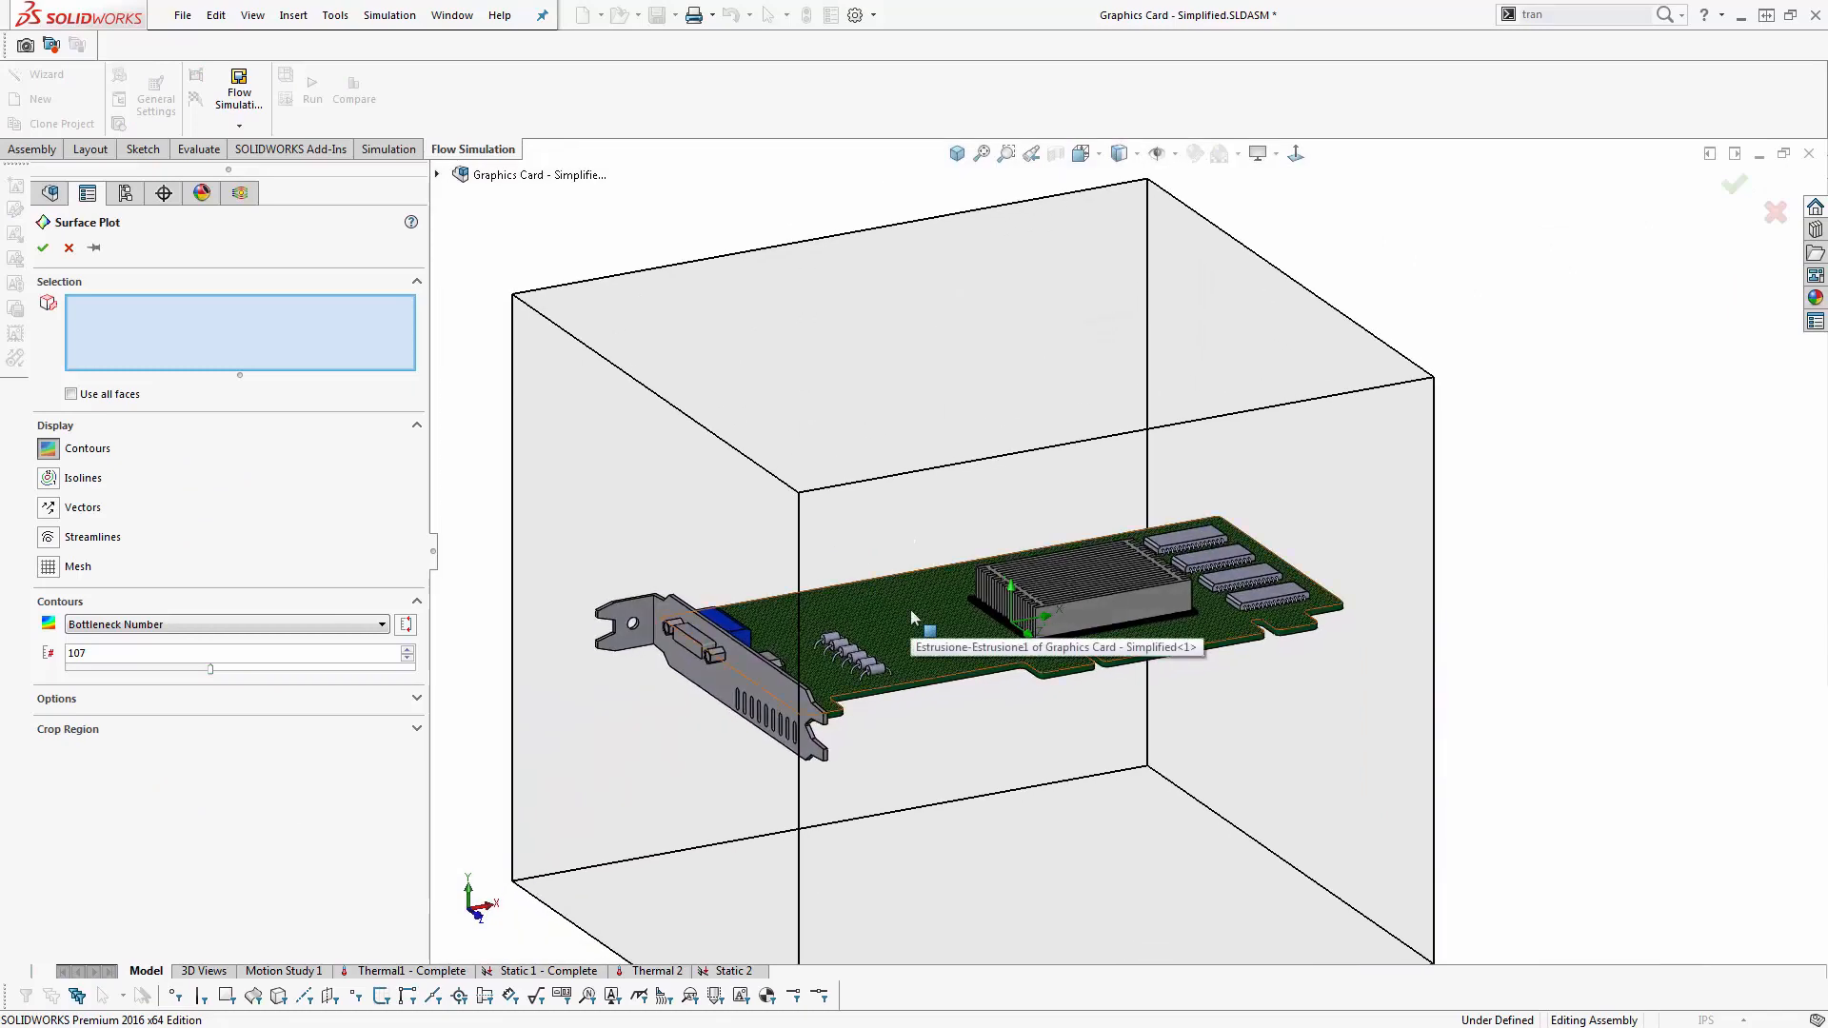
click(279, 998)
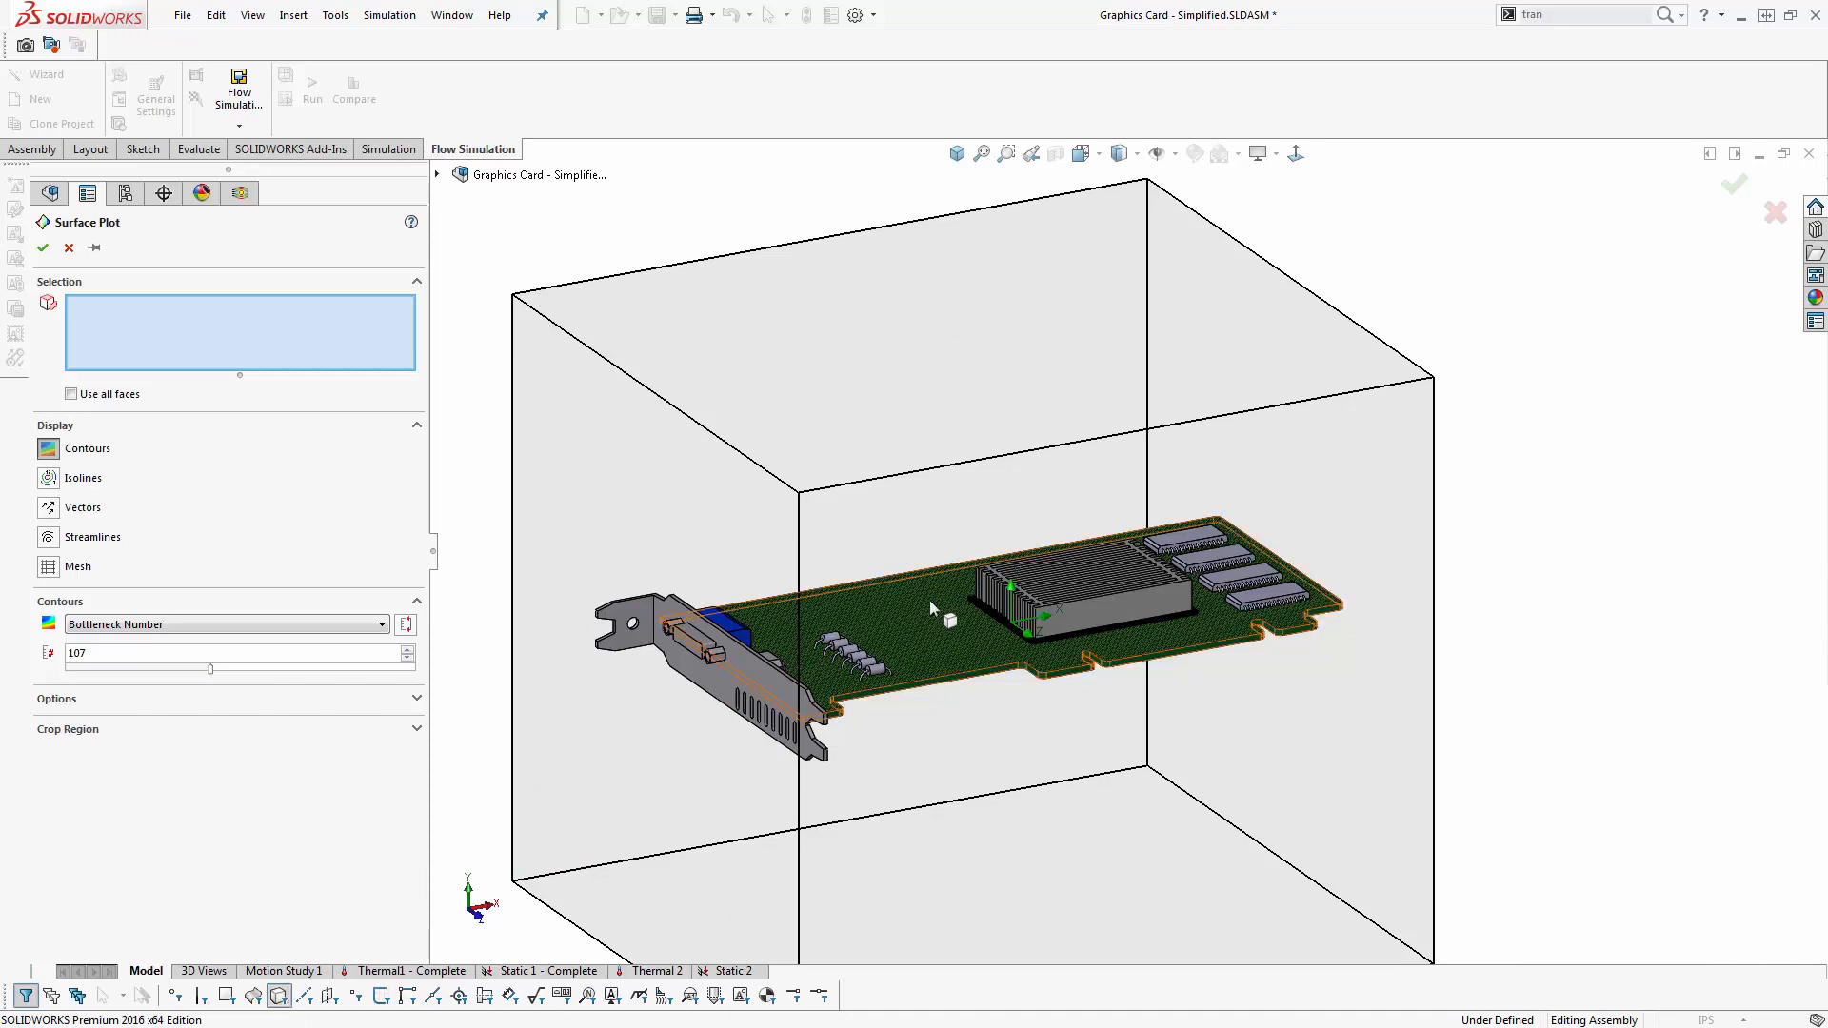
- Plot Temperature (Solid) contours on the board, heat sink, processor beneath it and the four integrated circuits
click(1116, 614)
scroll(1116, 608, down, 5)
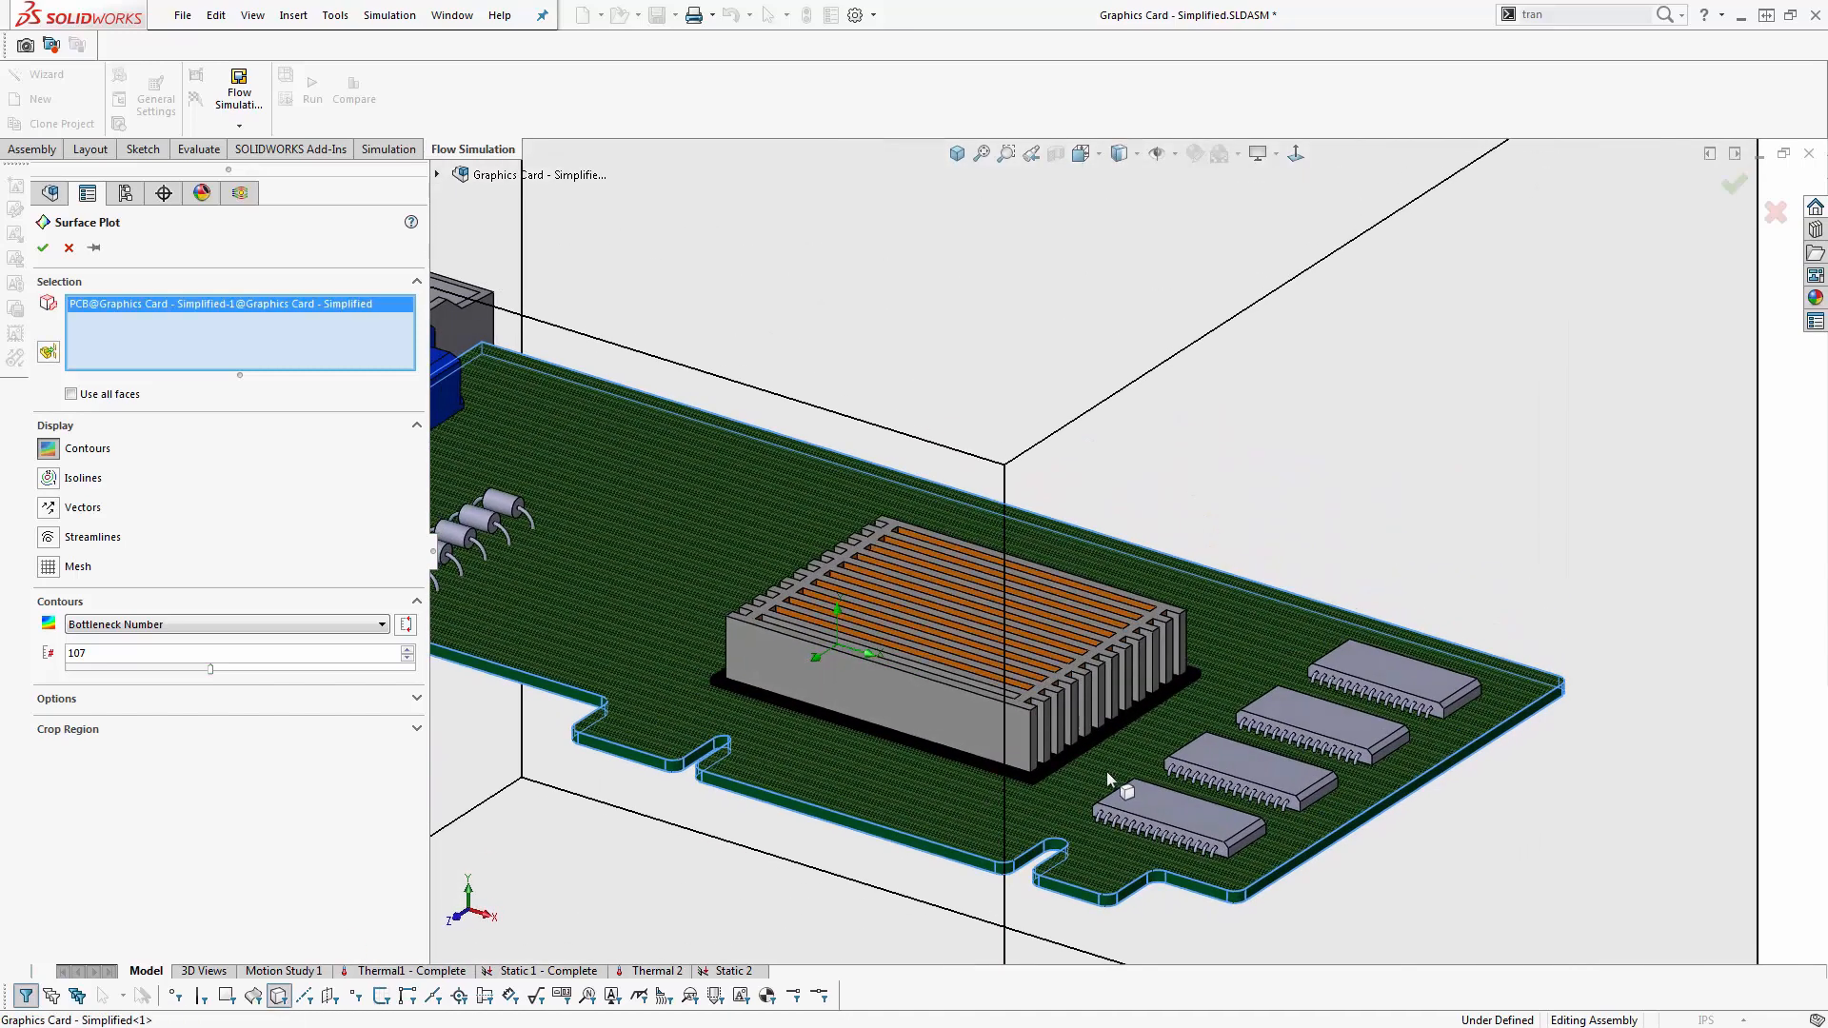
click(1062, 762)
click(1185, 817)
click(1237, 761)
click(1328, 722)
click(1367, 664)
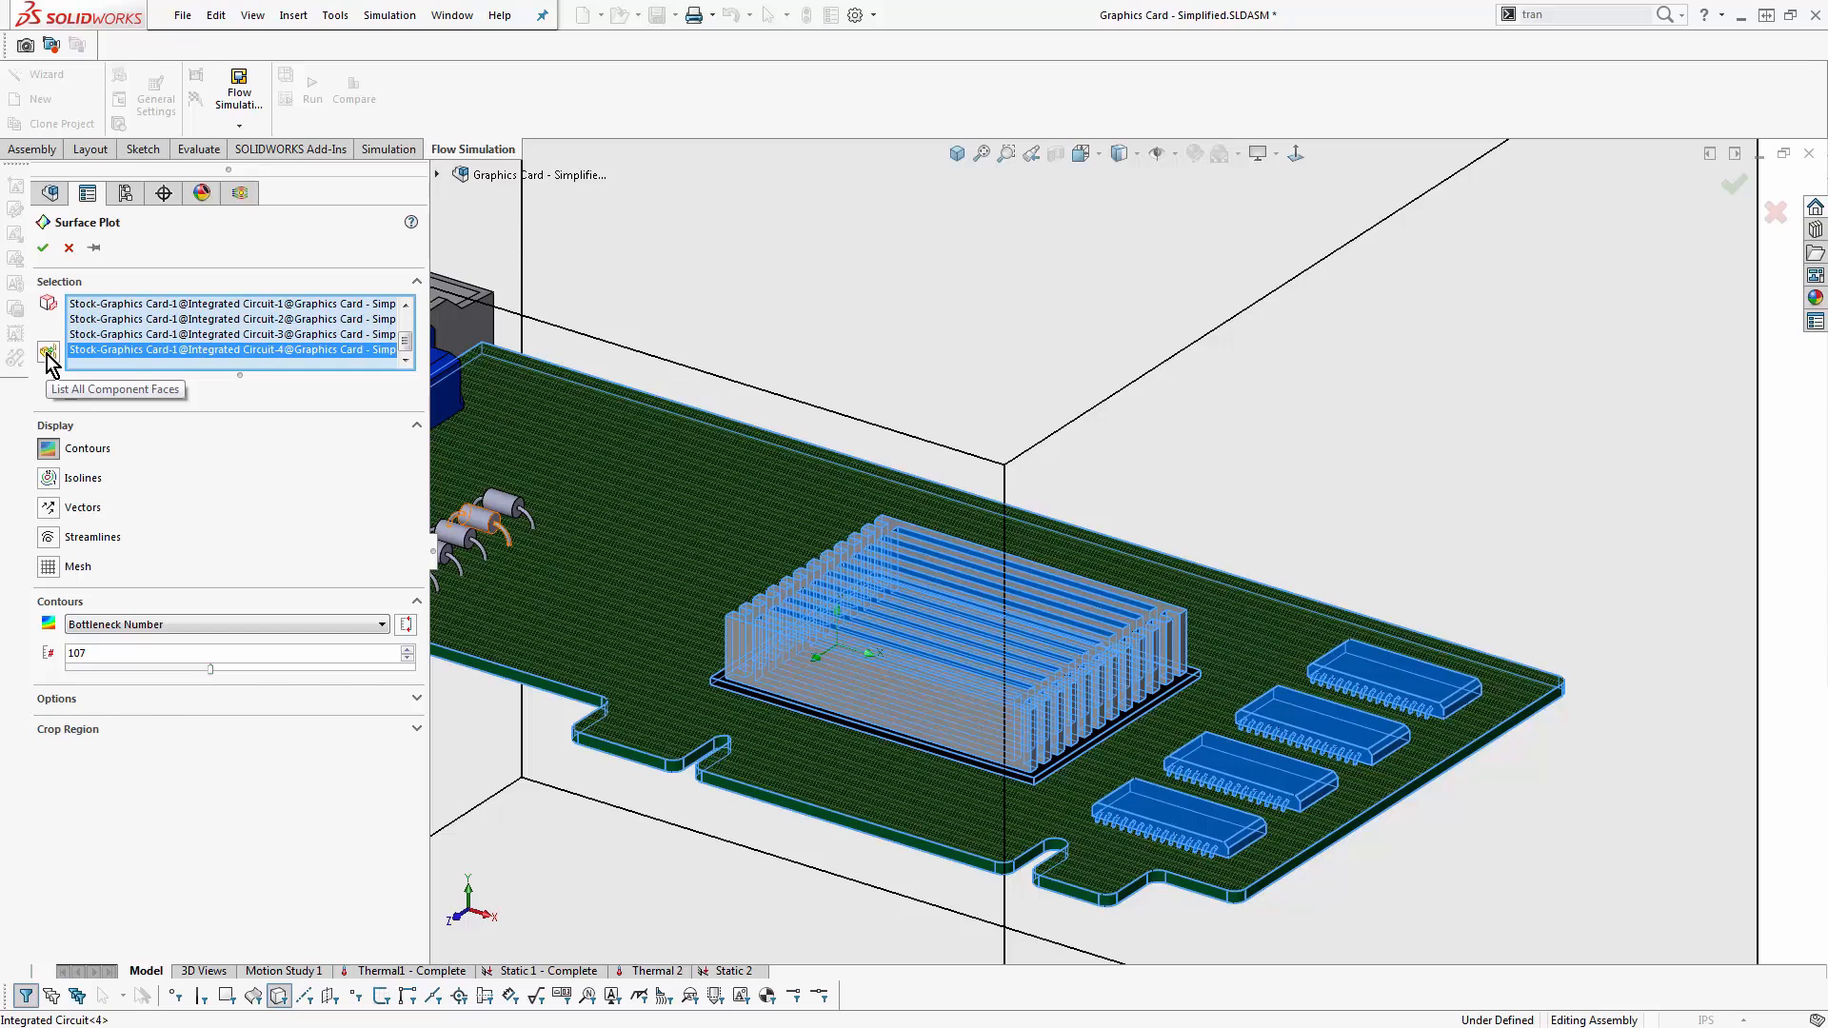
click(185, 627)
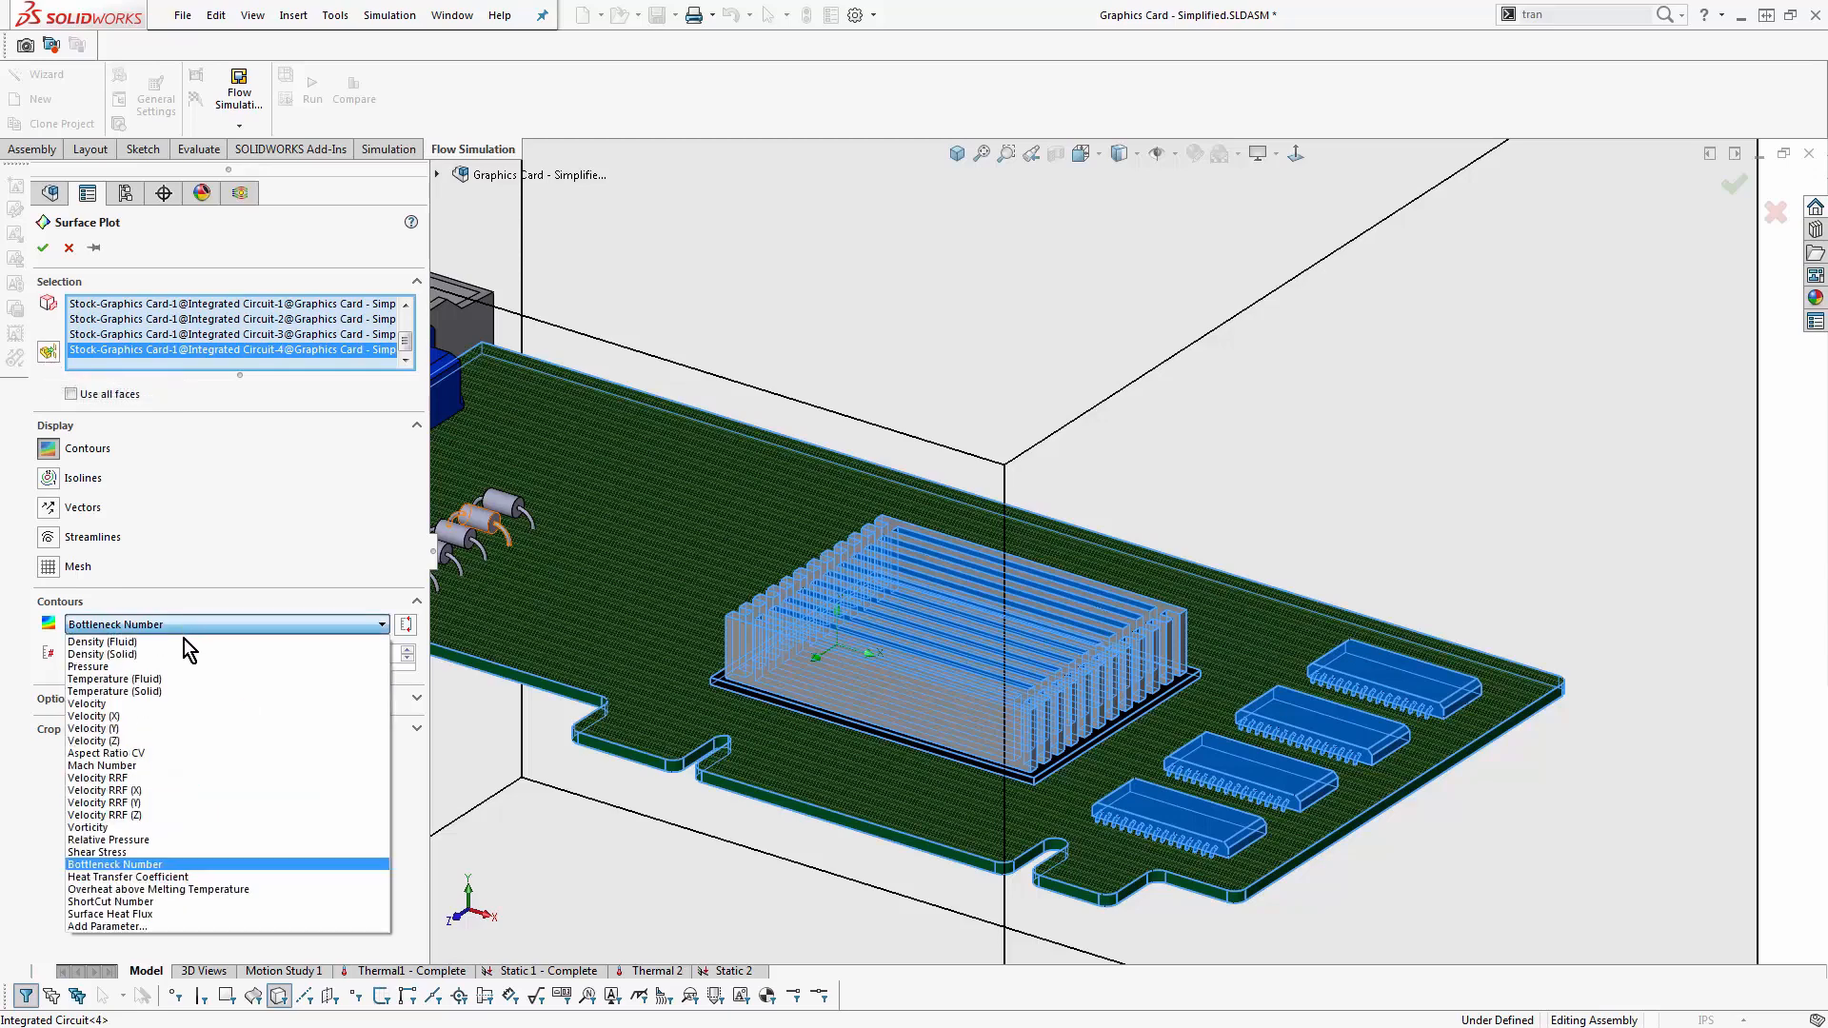
click(157, 690)
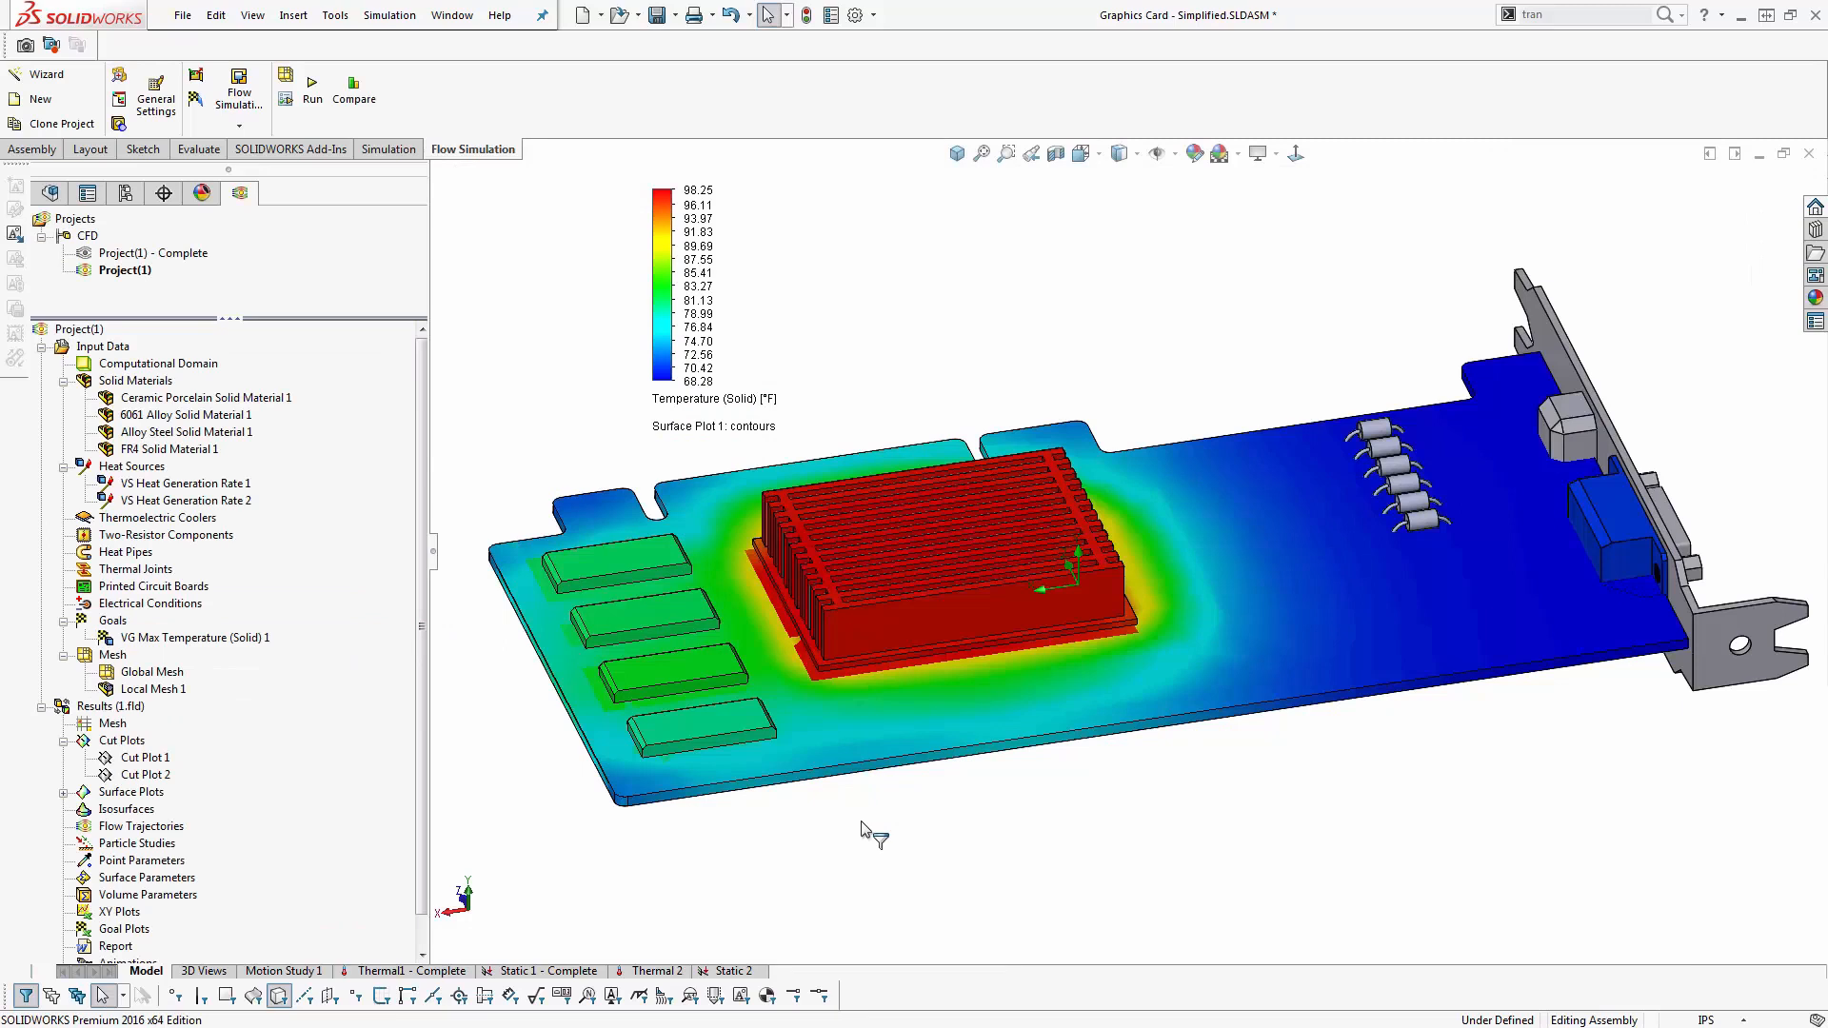
- Change the surface plot's color bar to the black-purple-orange-white palette and examine the board's temperature distribution
double_click(661, 283)
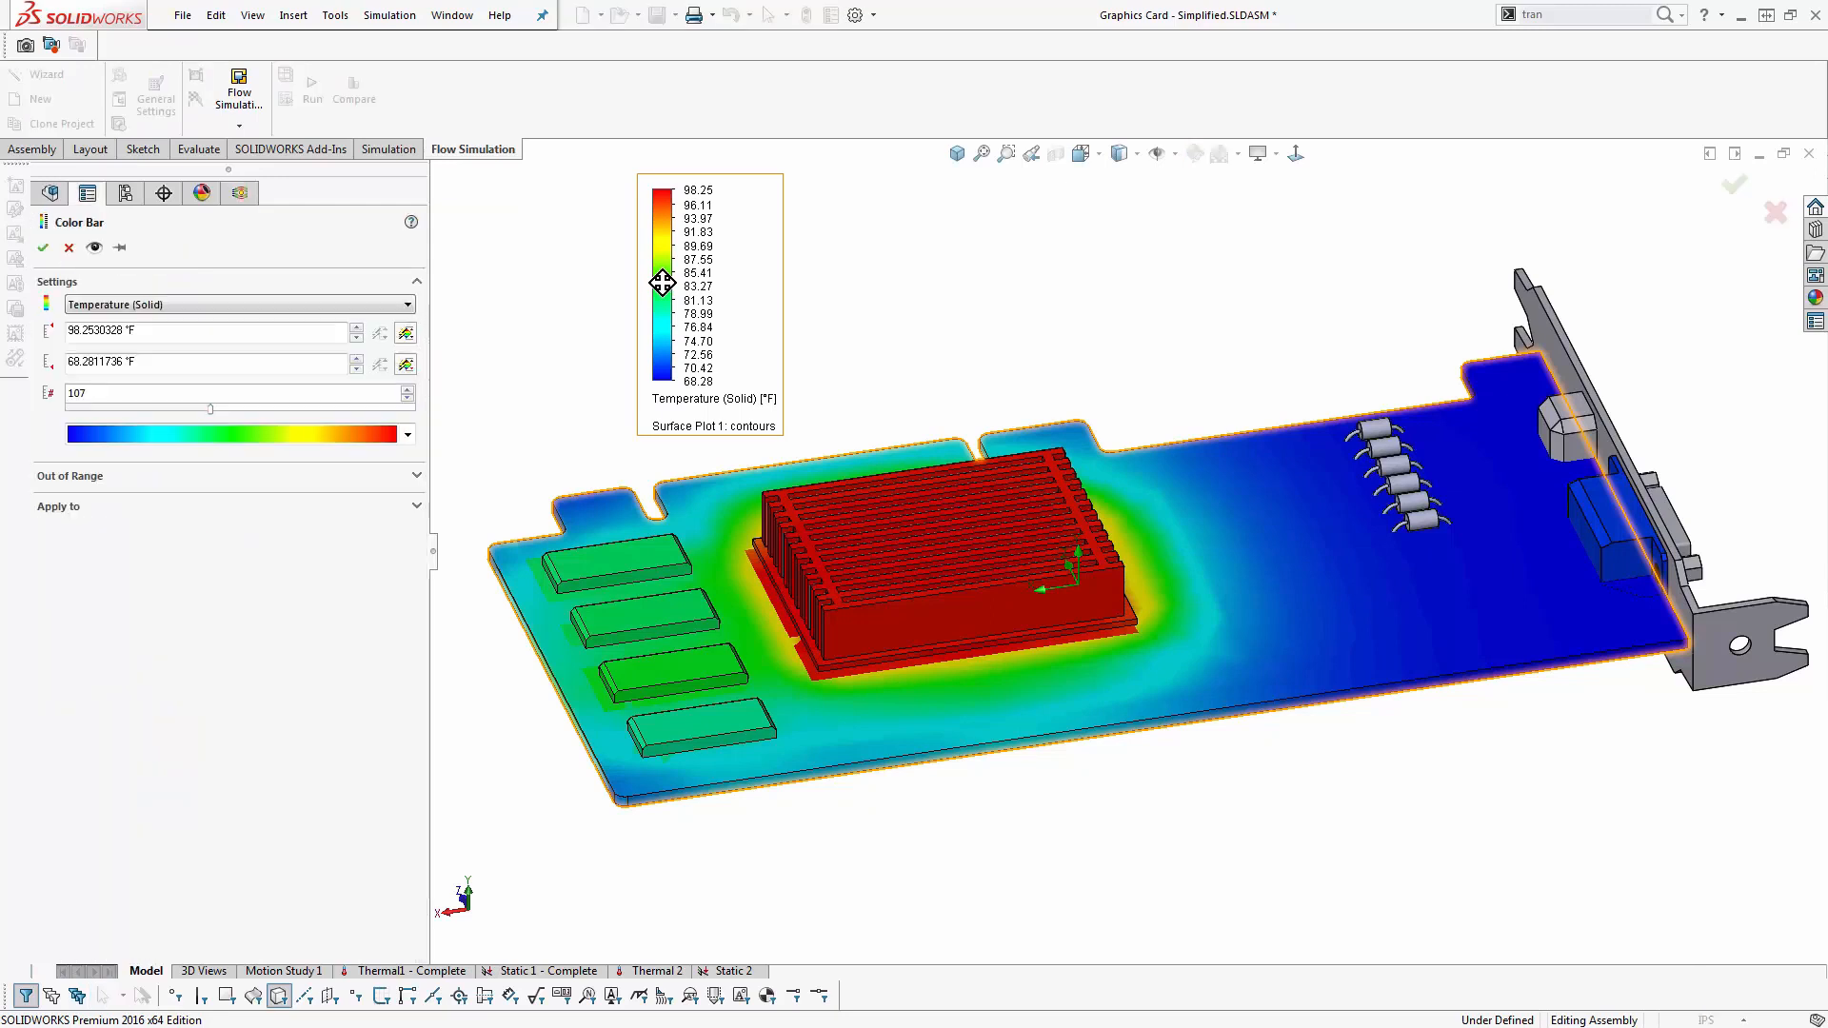
click(120, 432)
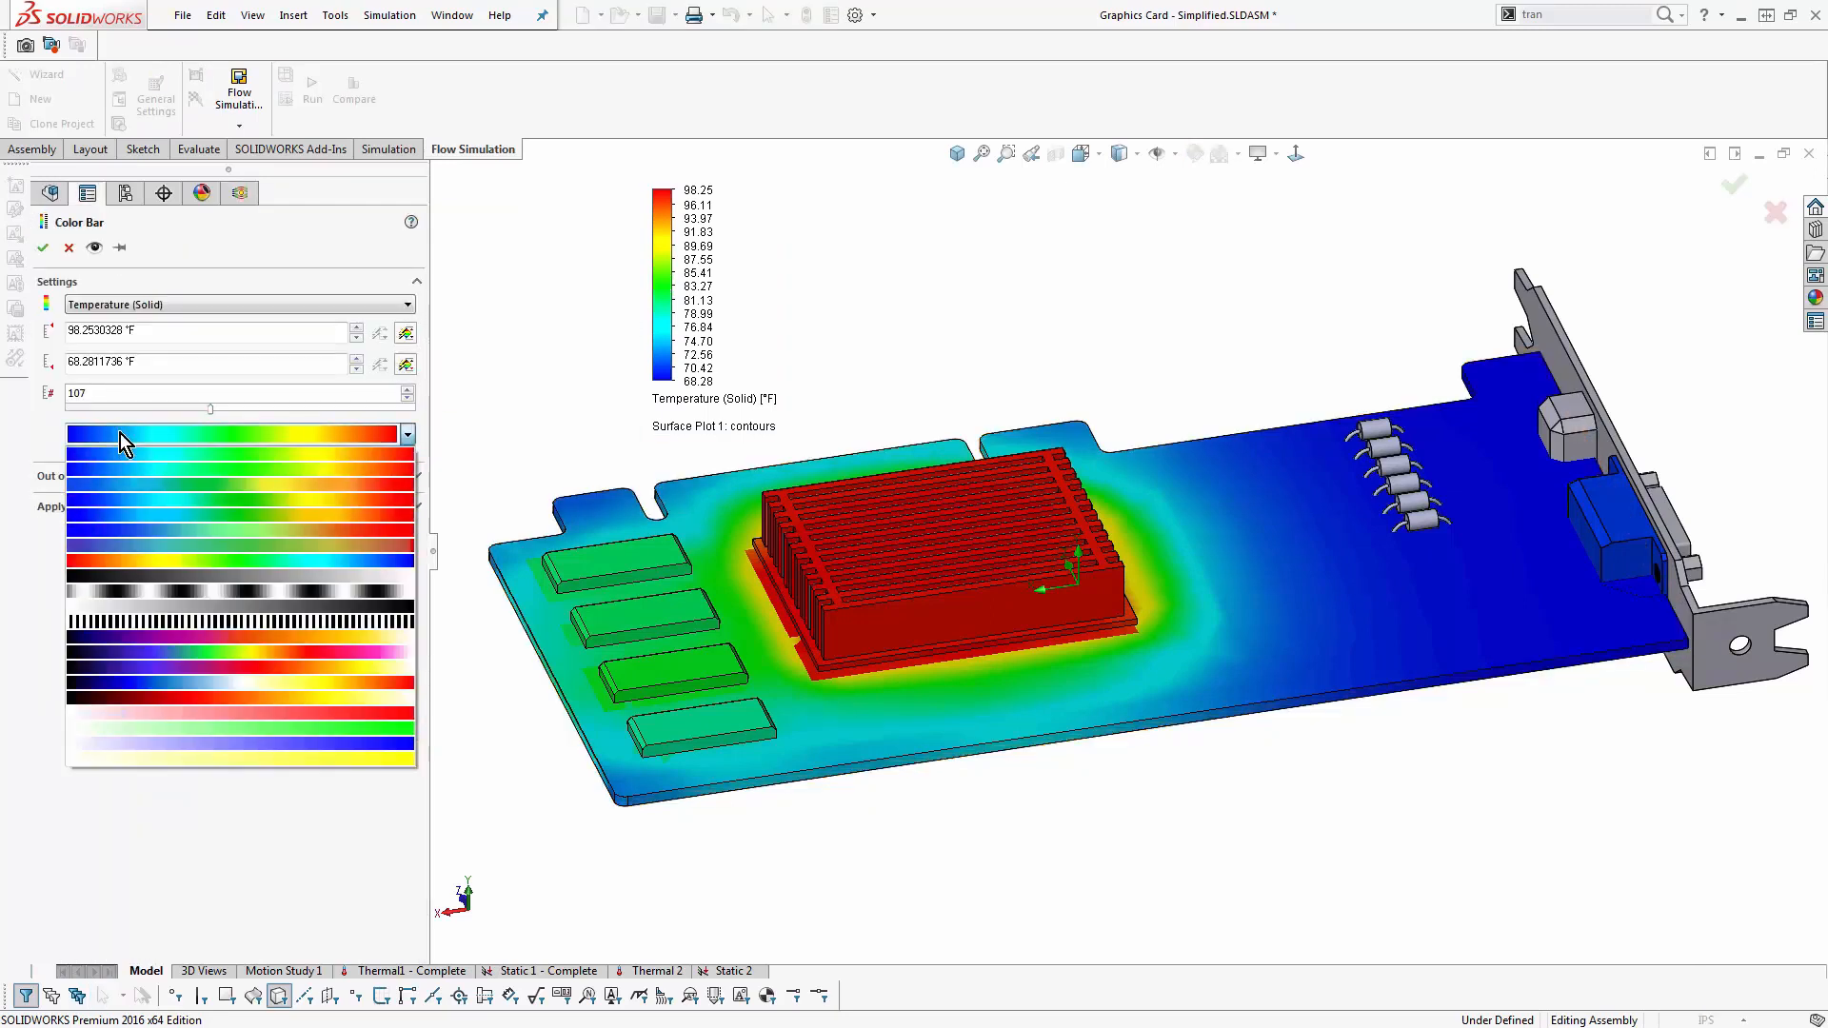
click(231, 637)
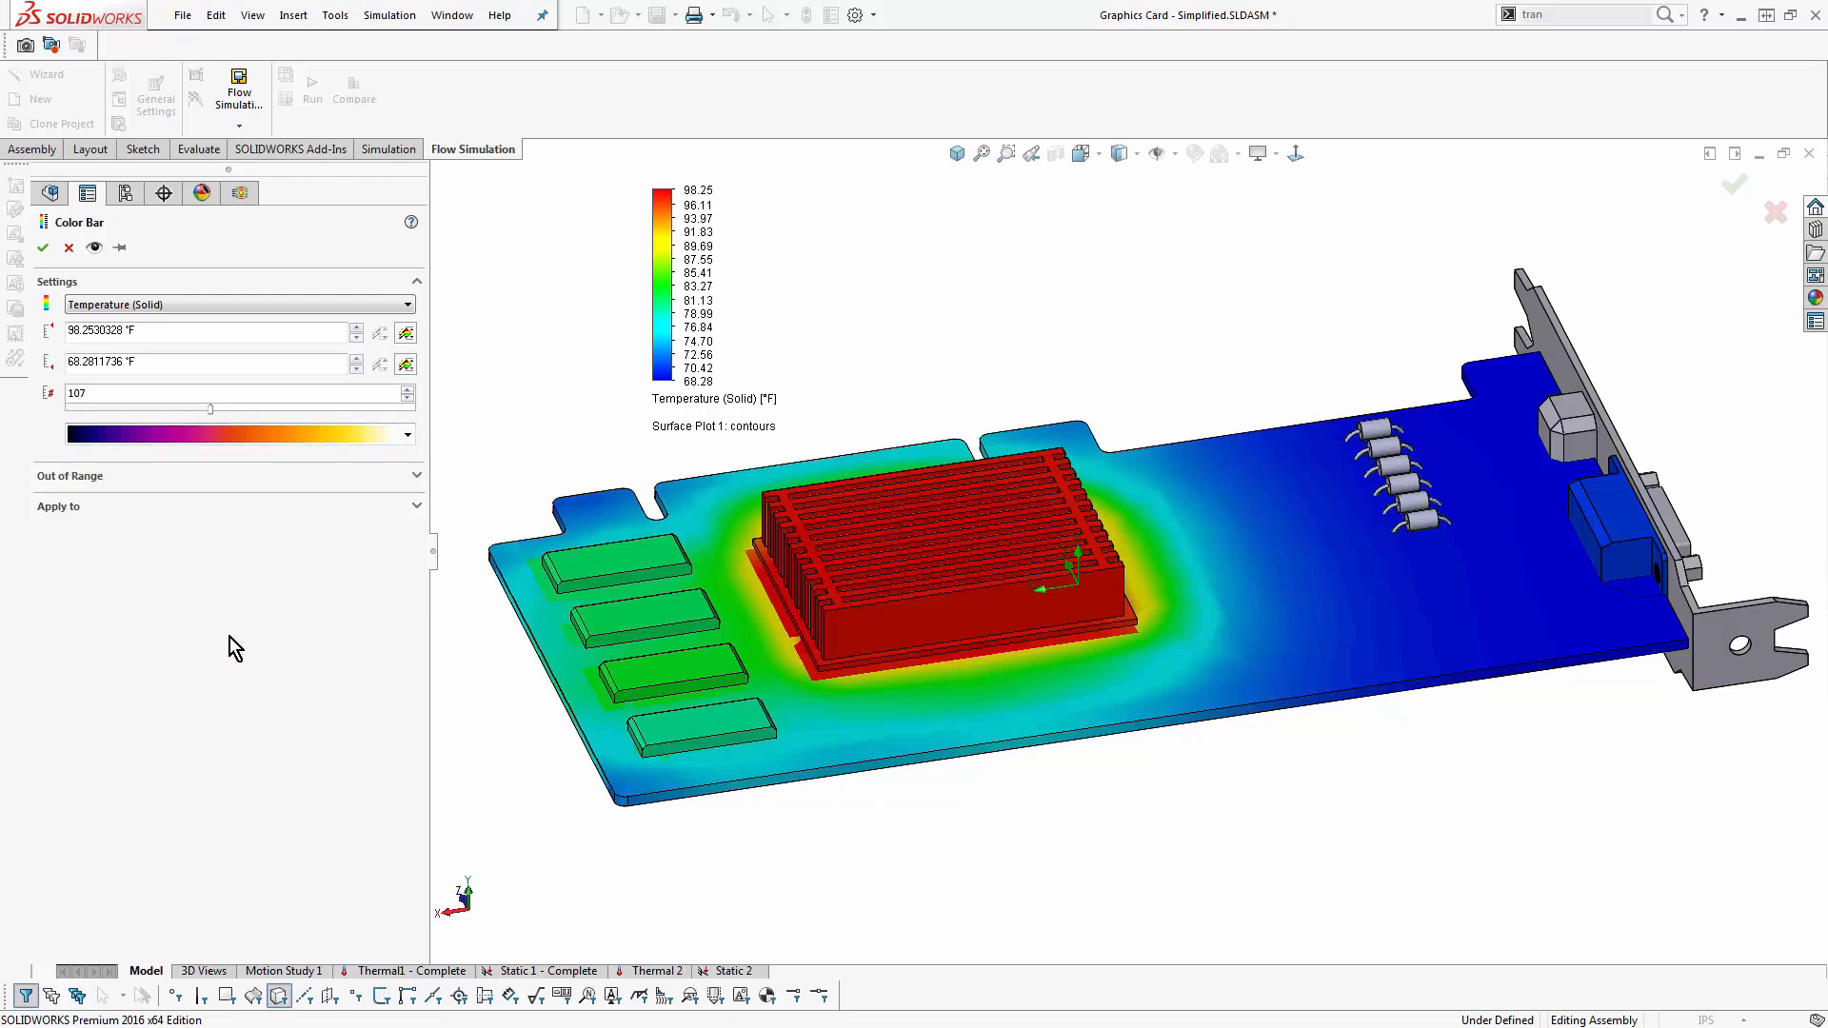
click(42, 247)
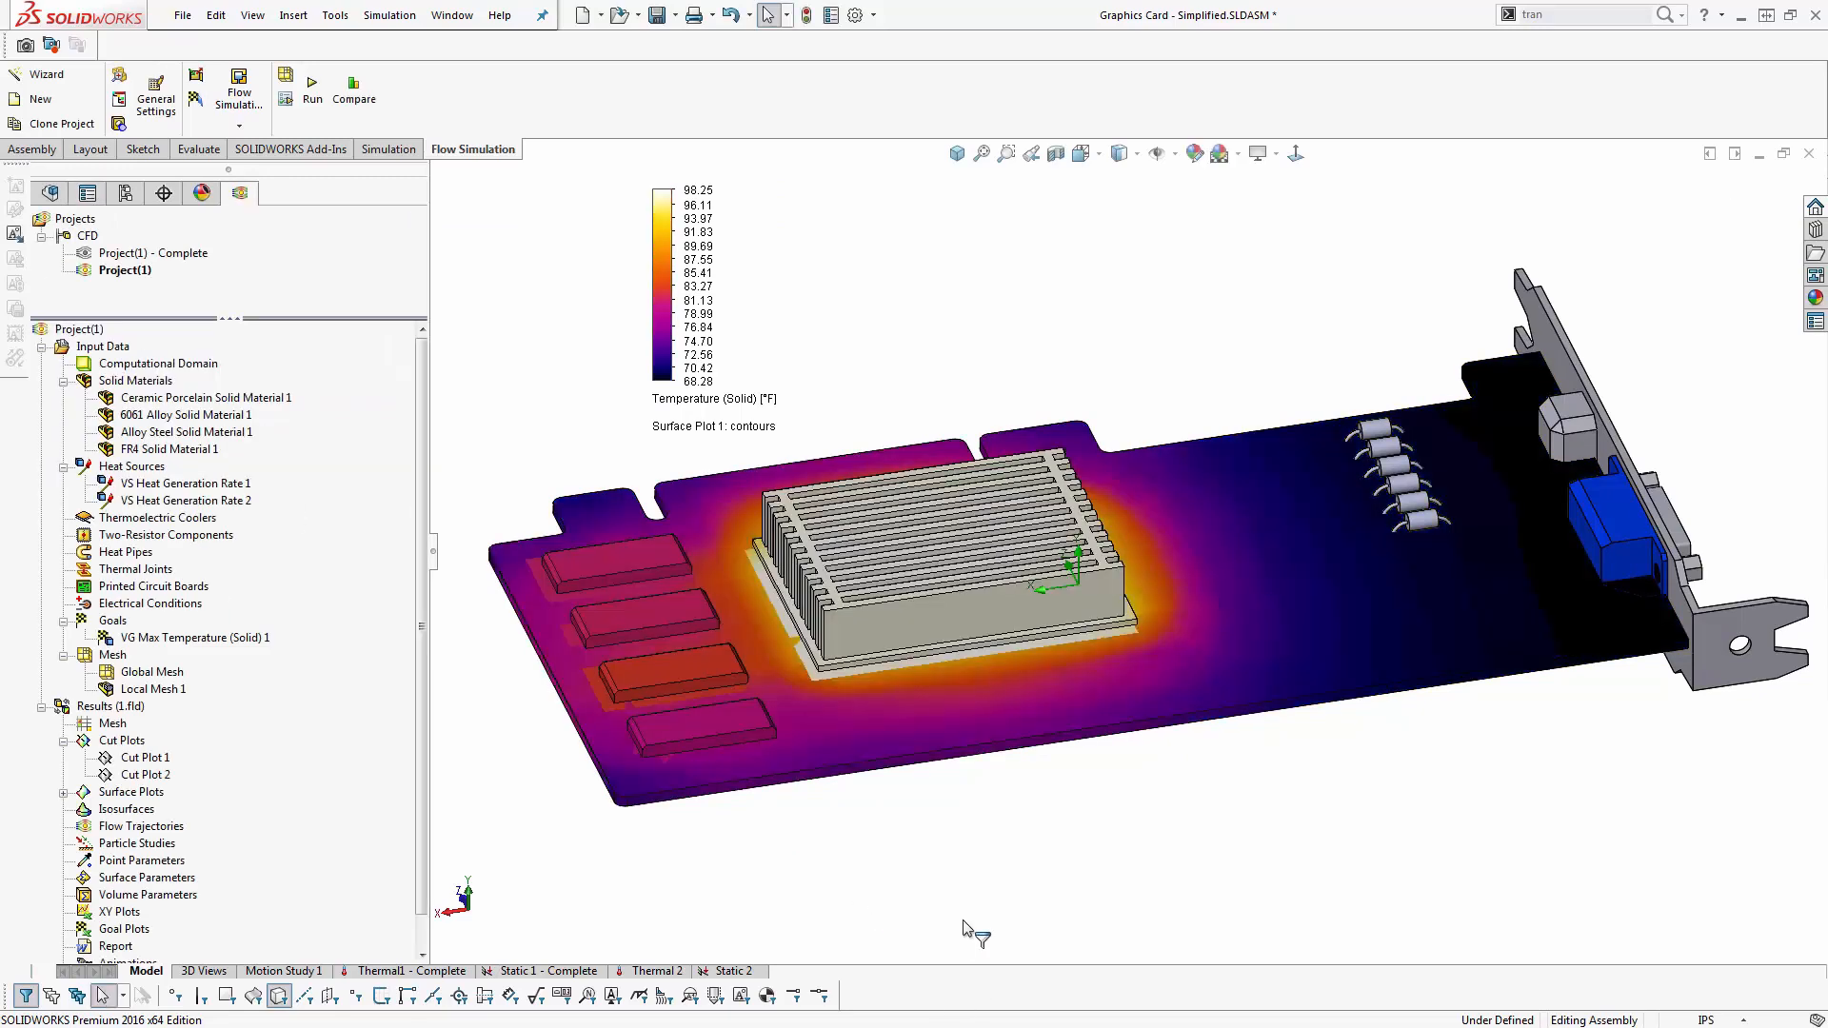
middle_drag(974, 684, 963, 808)
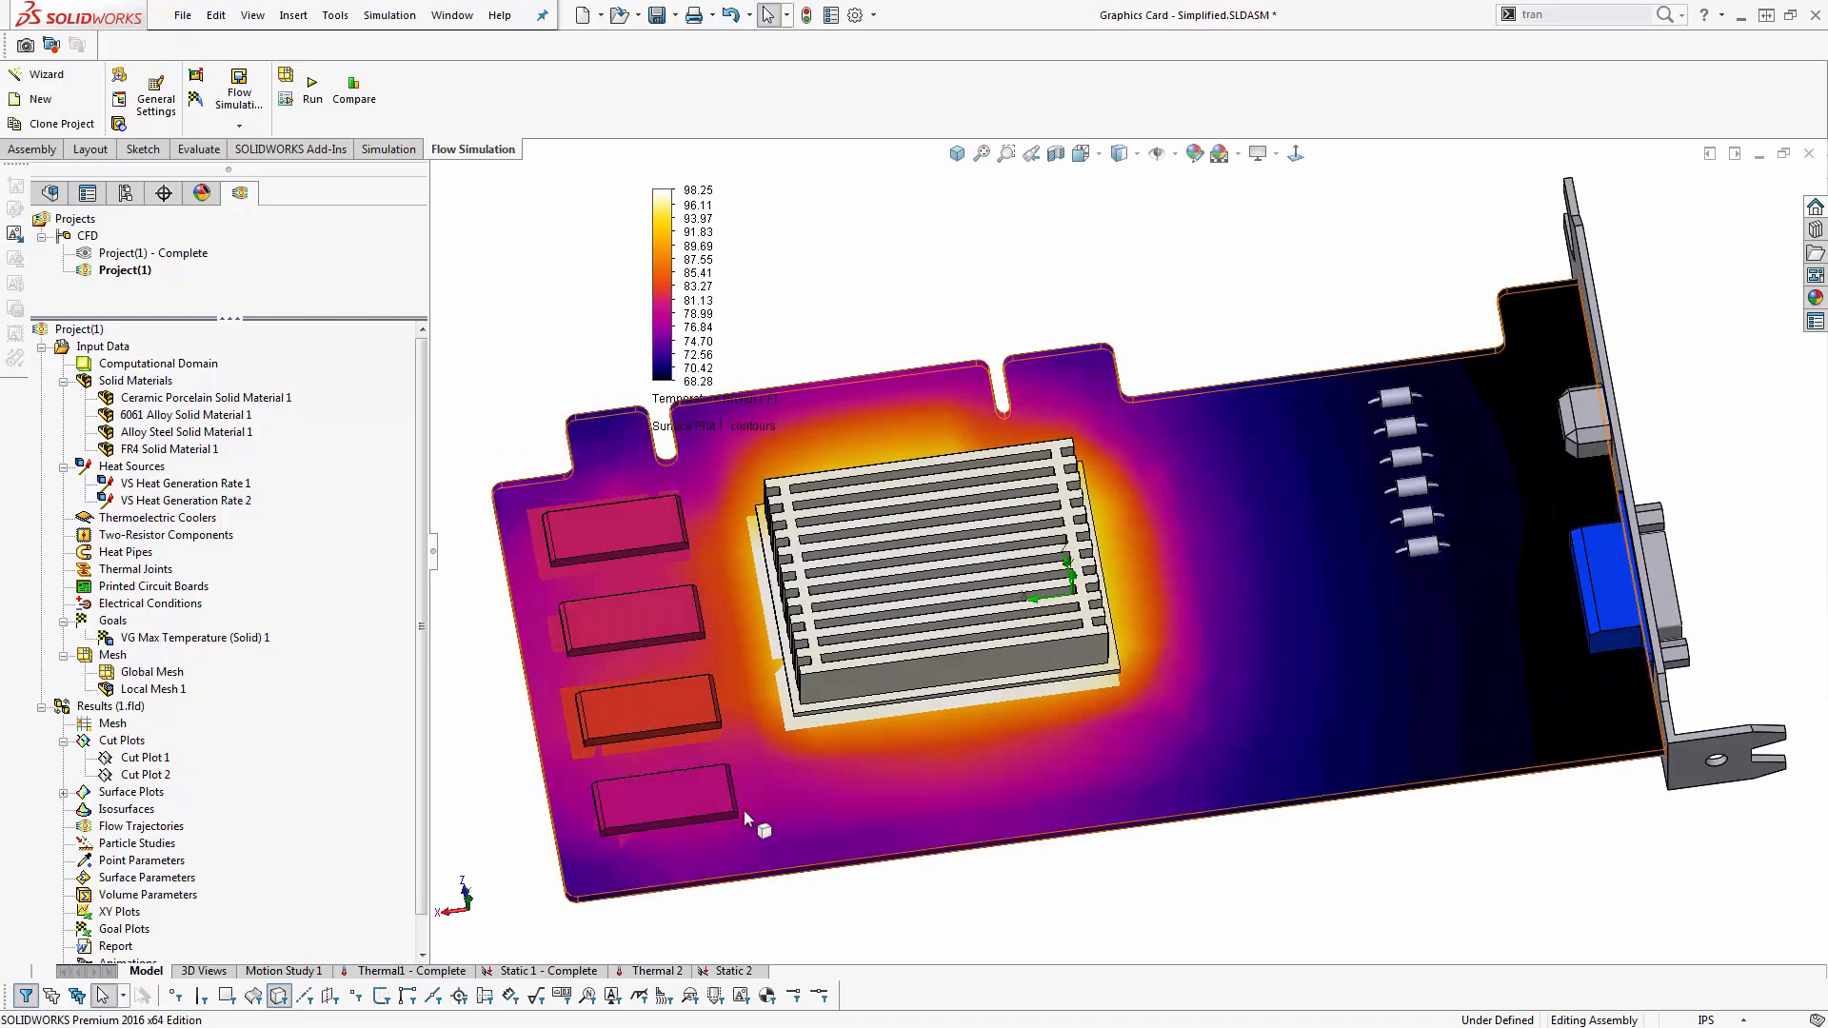
- Edit the solid-temperature surface plot to enable the Offset option with a value of 0
scroll(775, 756, down, 5)
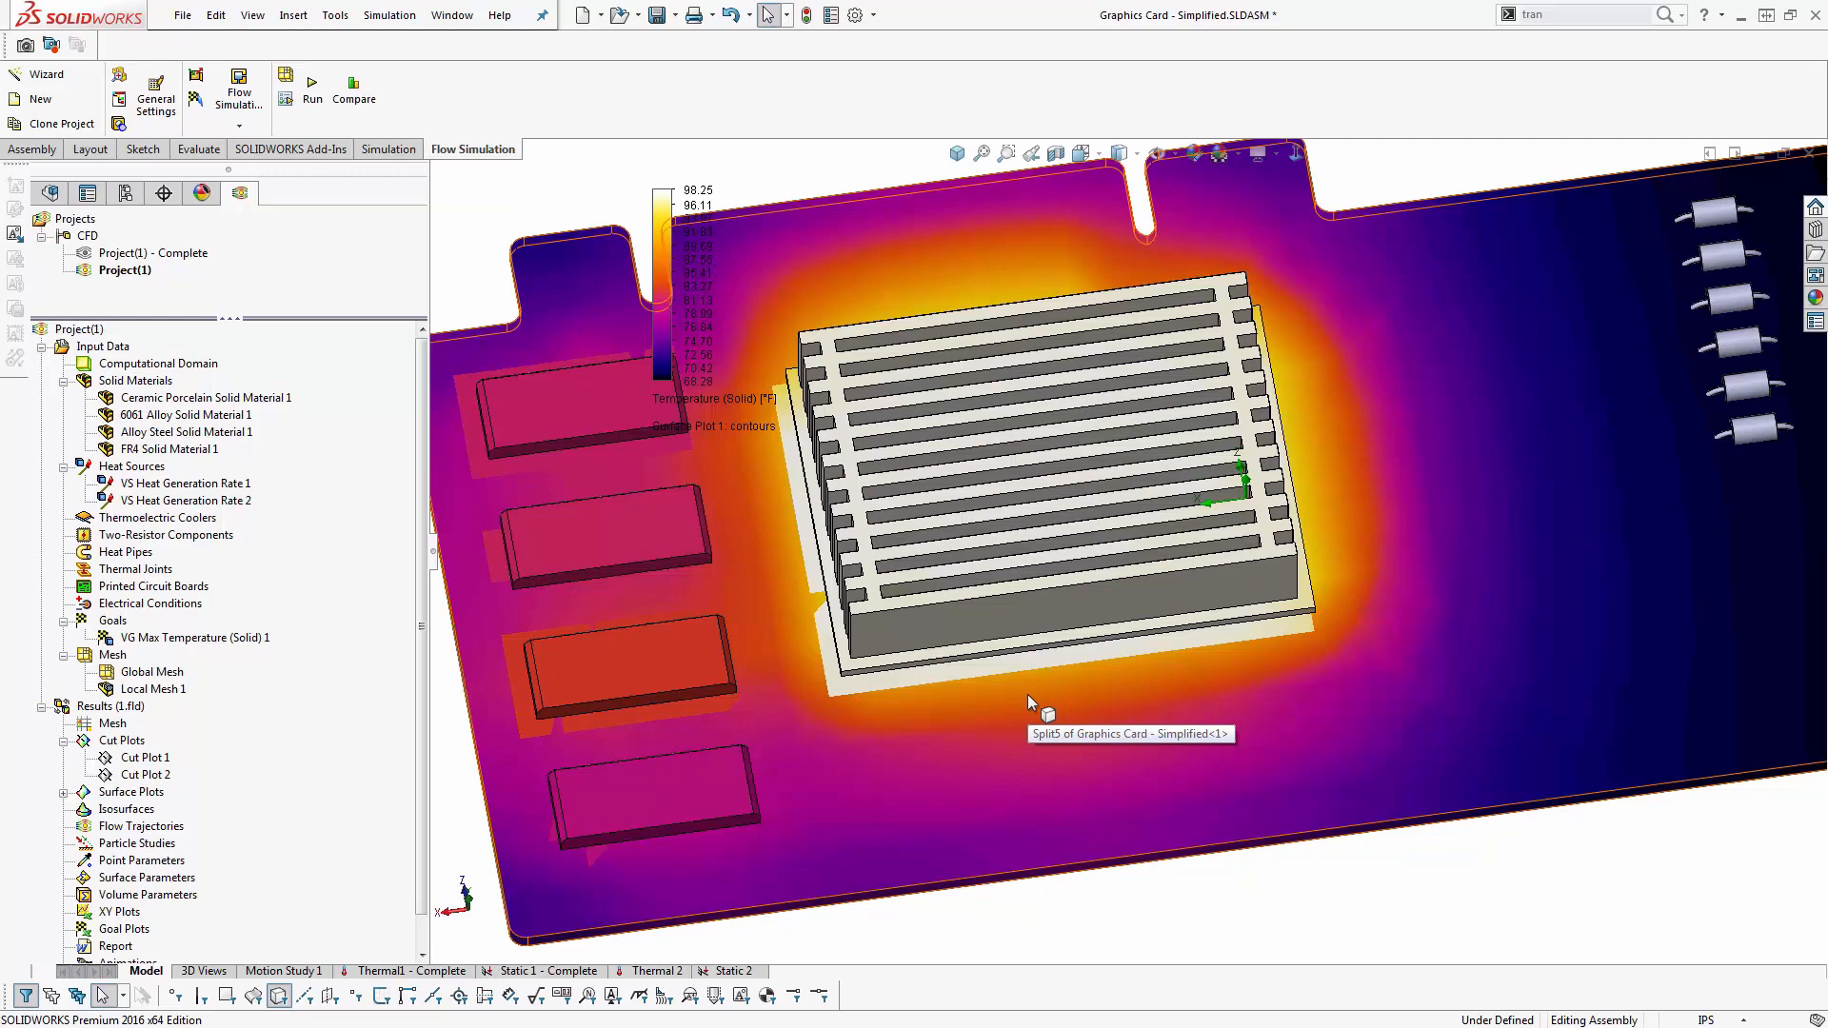
scroll(1026, 691, down, 5)
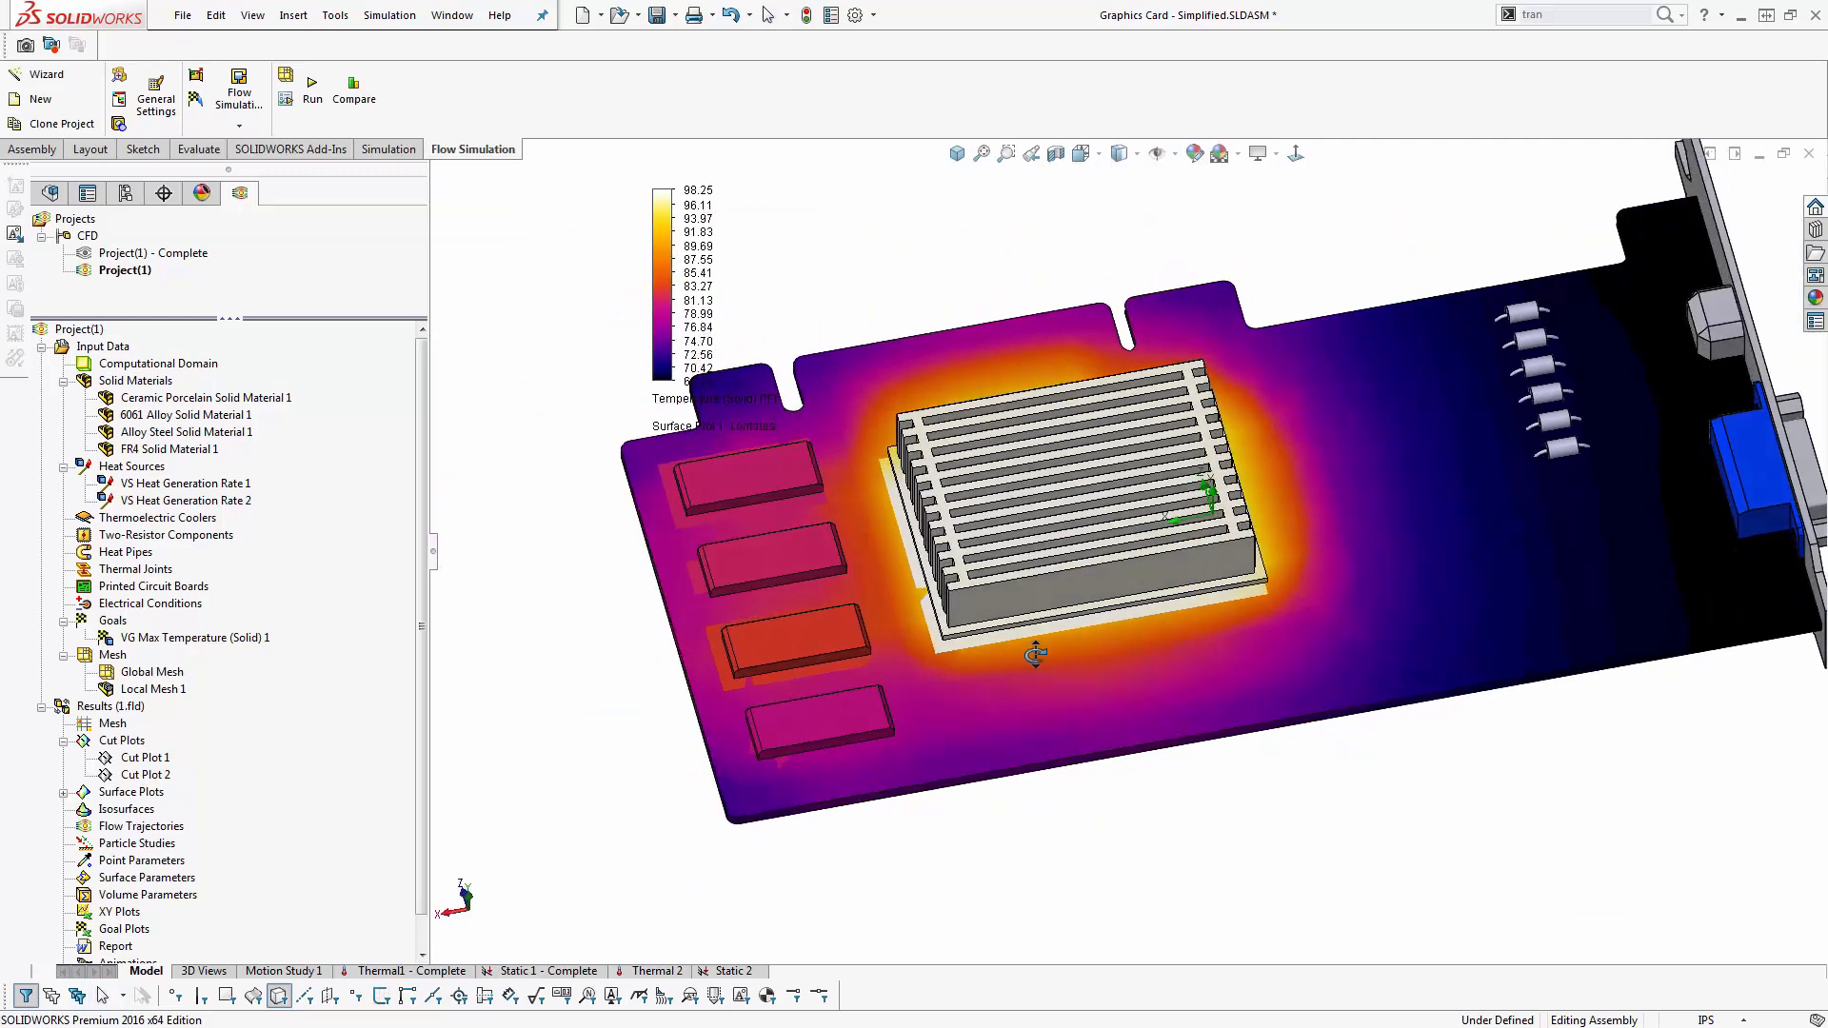
scroll(1019, 588, up, 3)
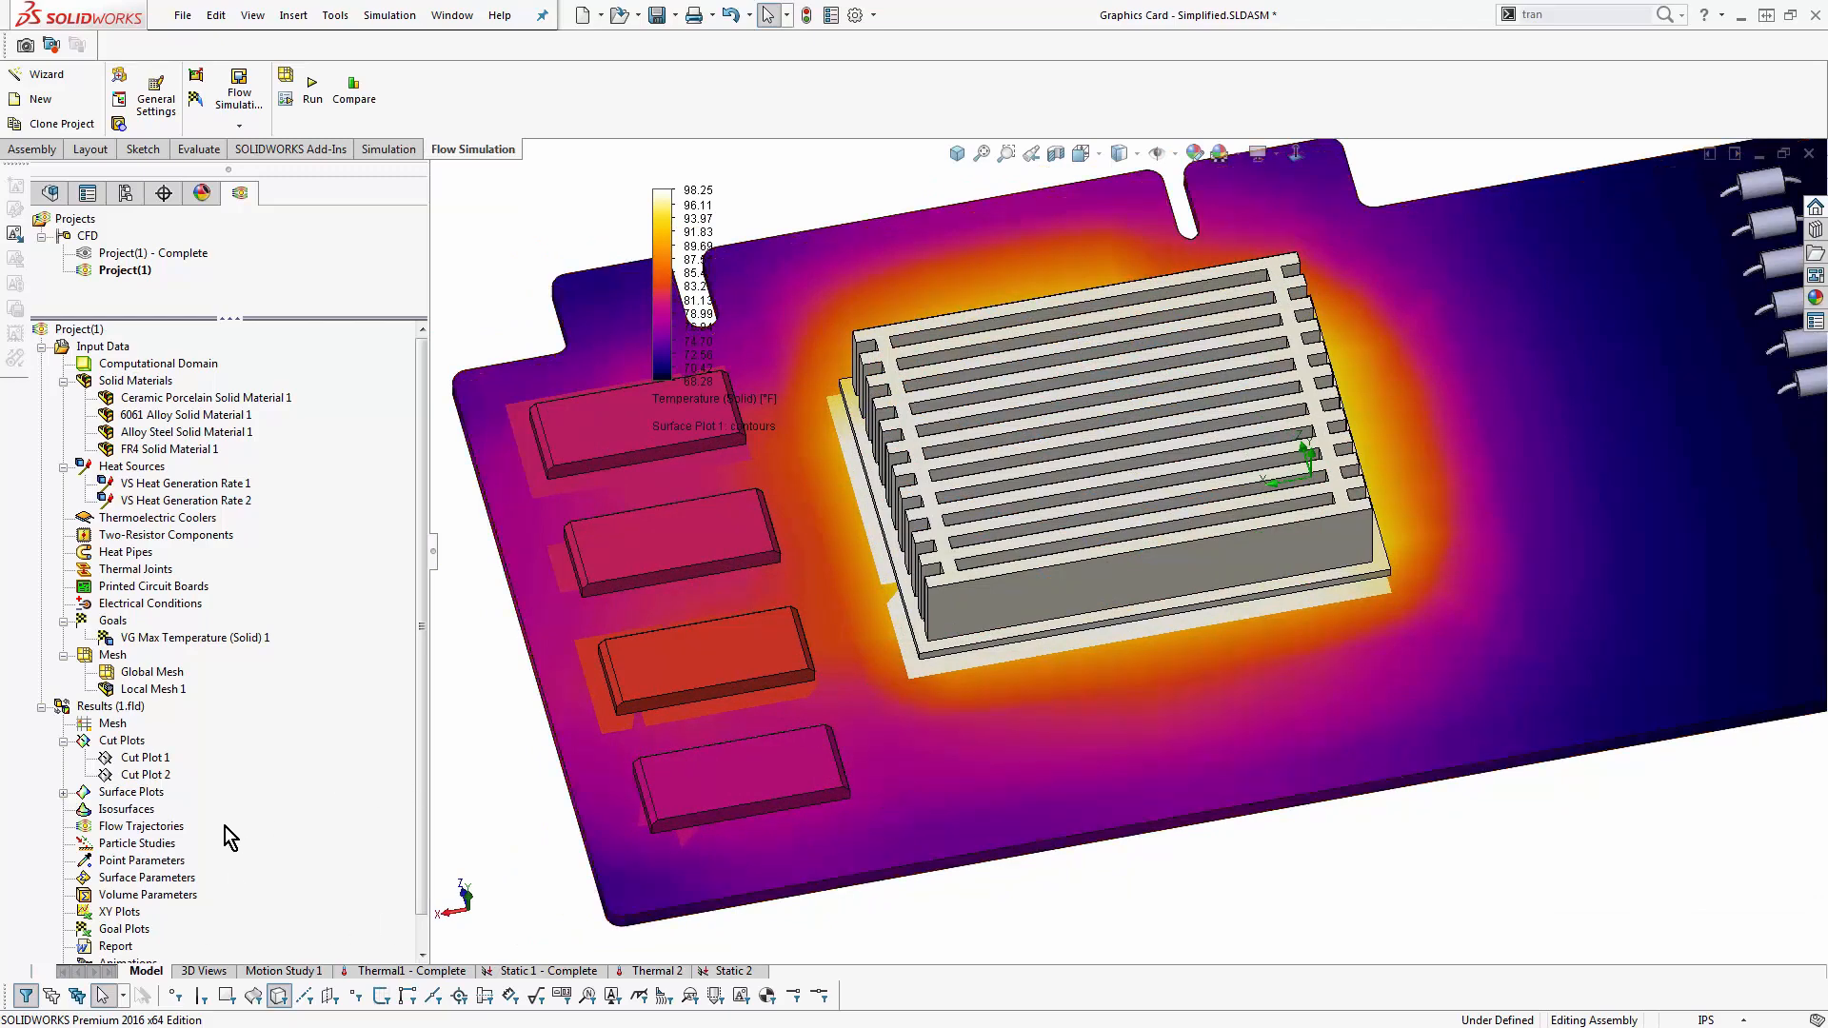
click(65, 793)
right_click(150, 810)
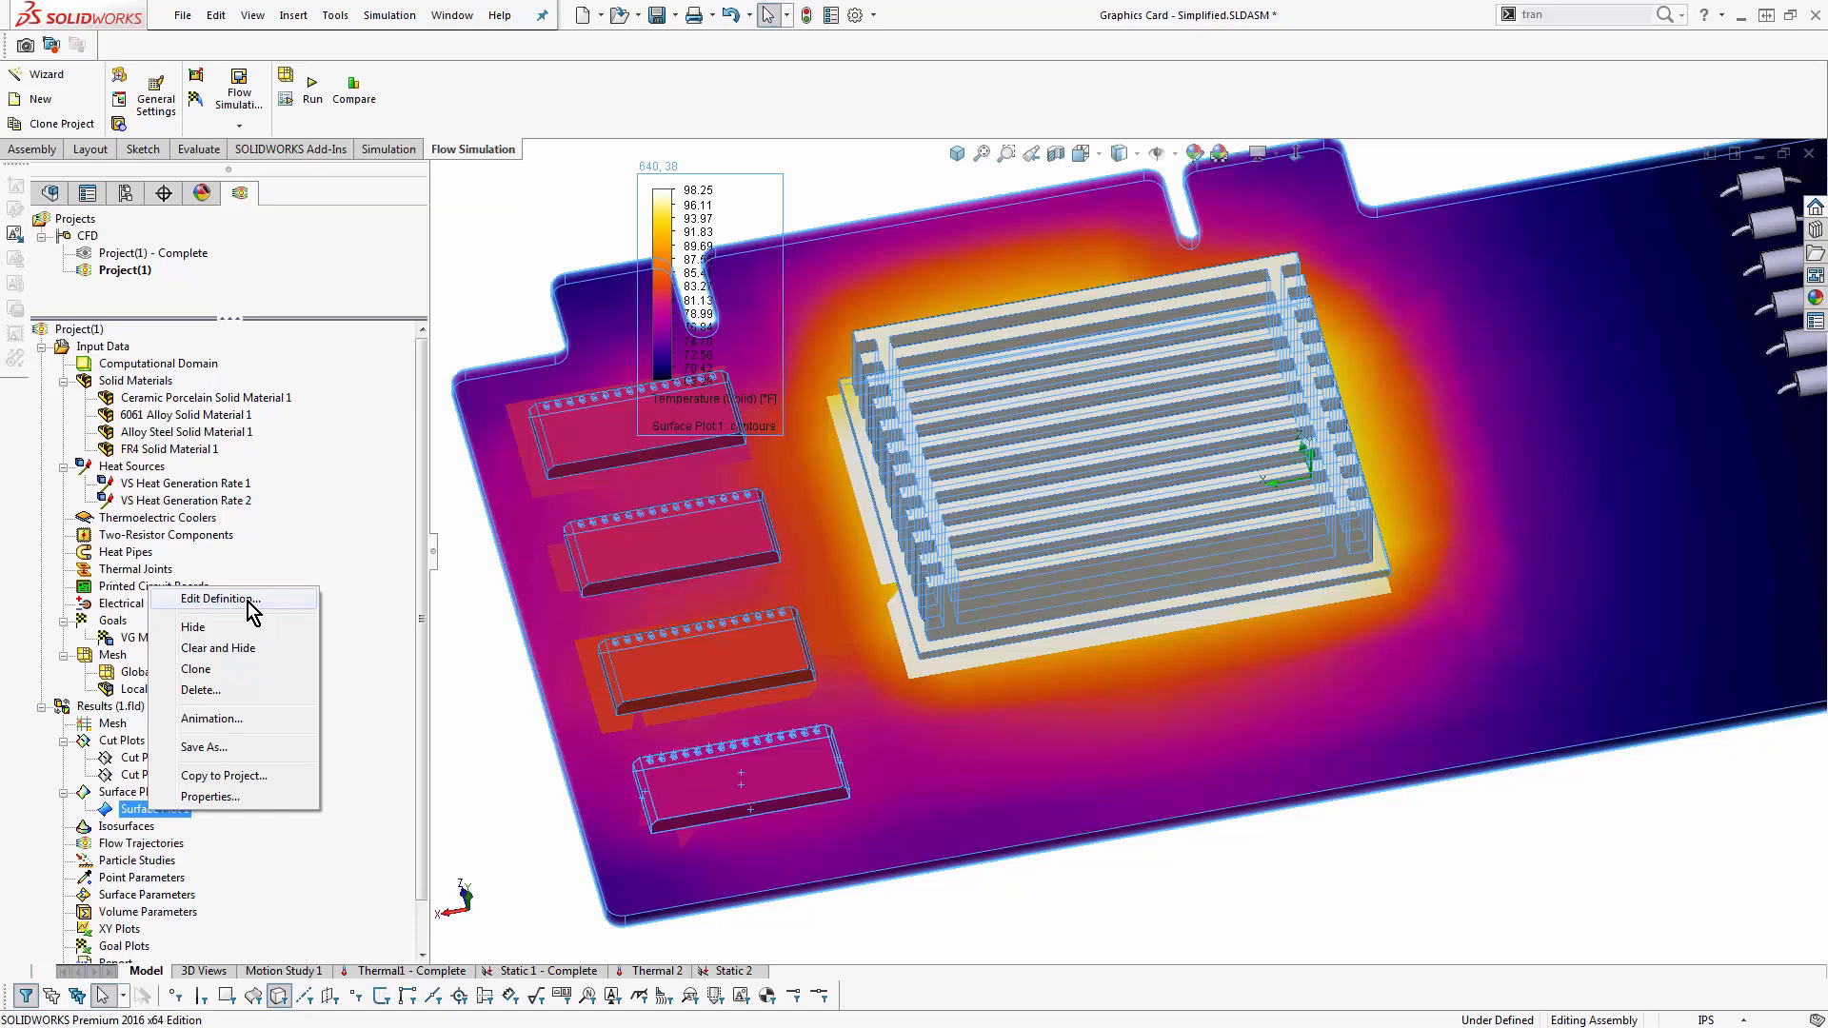
click(248, 602)
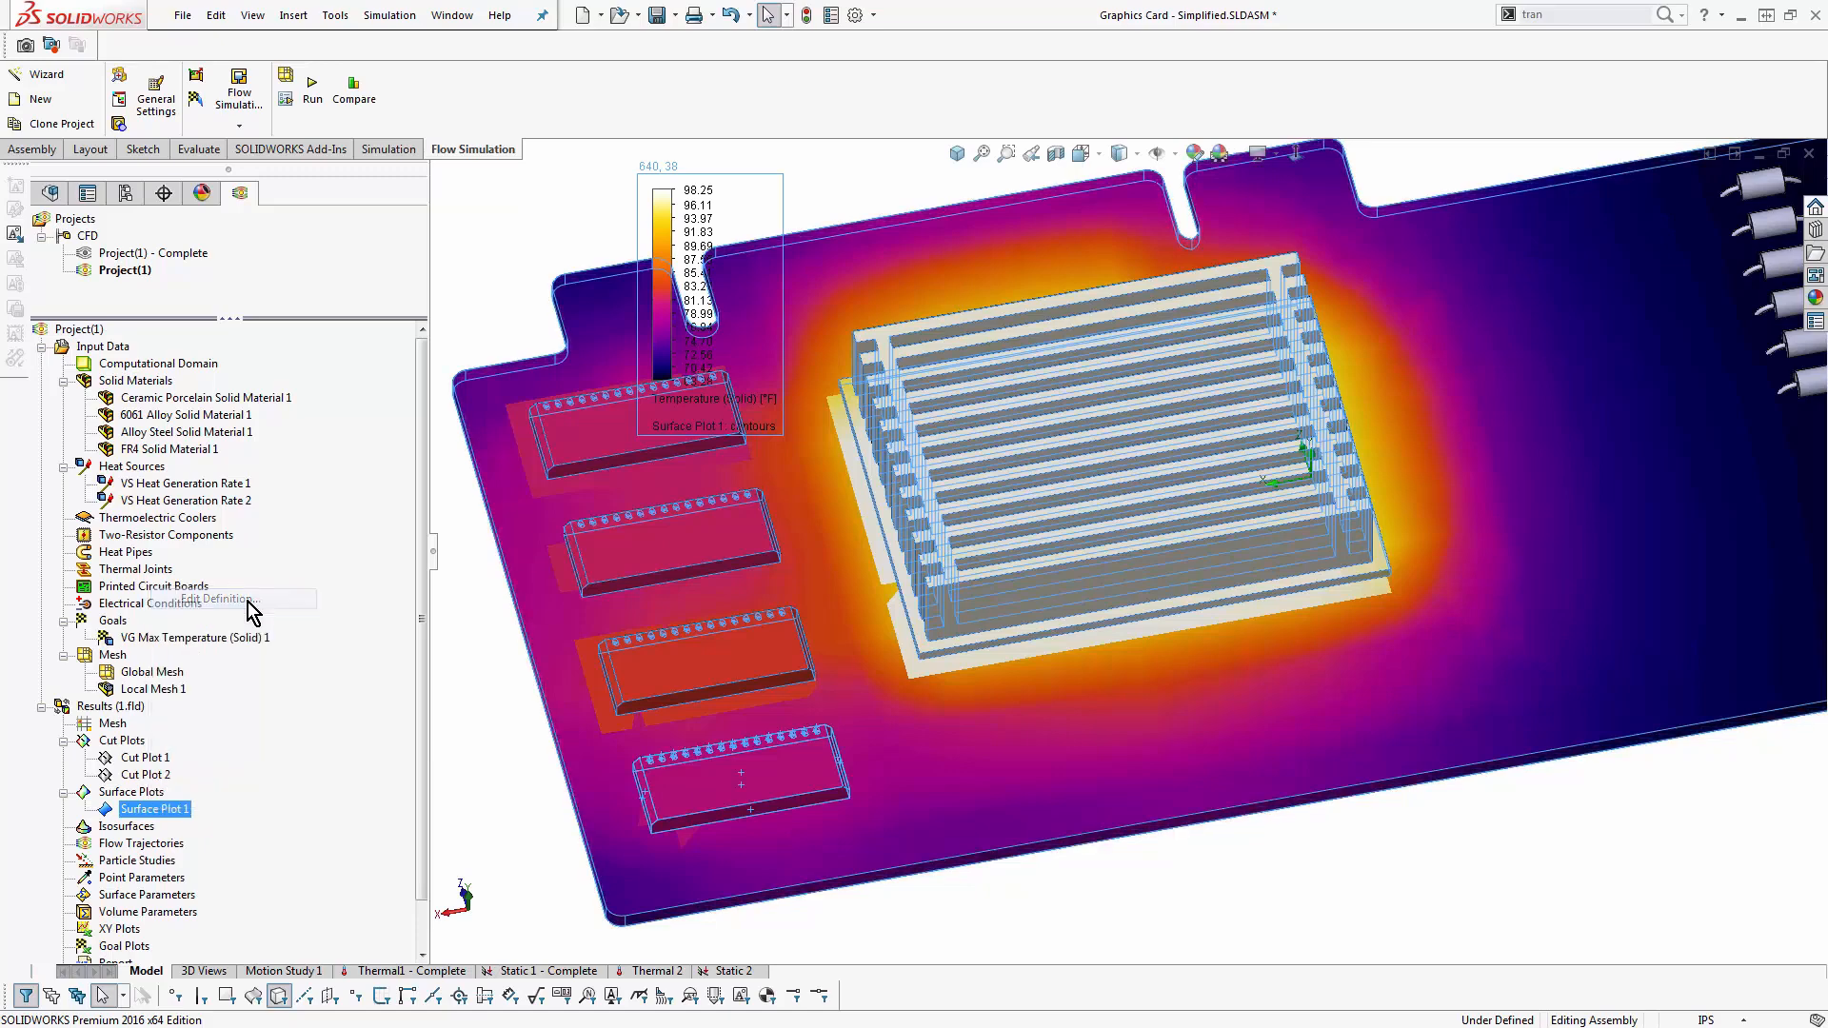
click(137, 699)
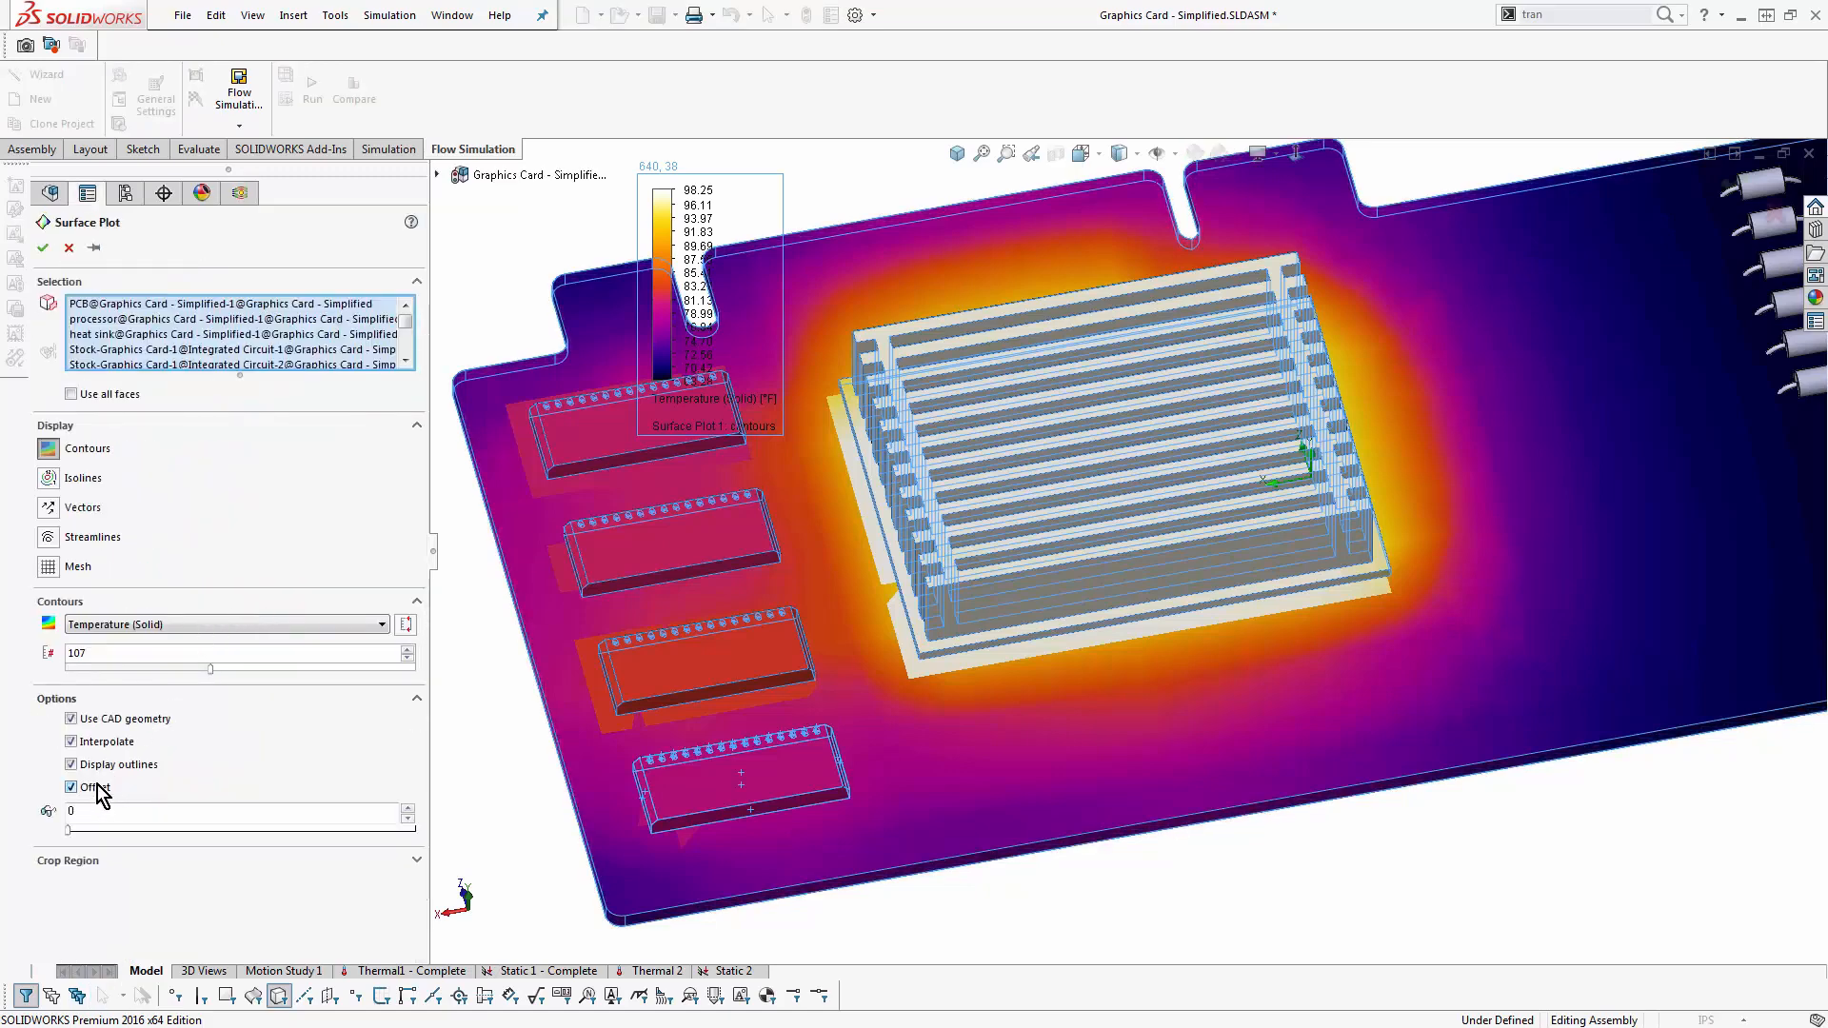
click(42, 247)
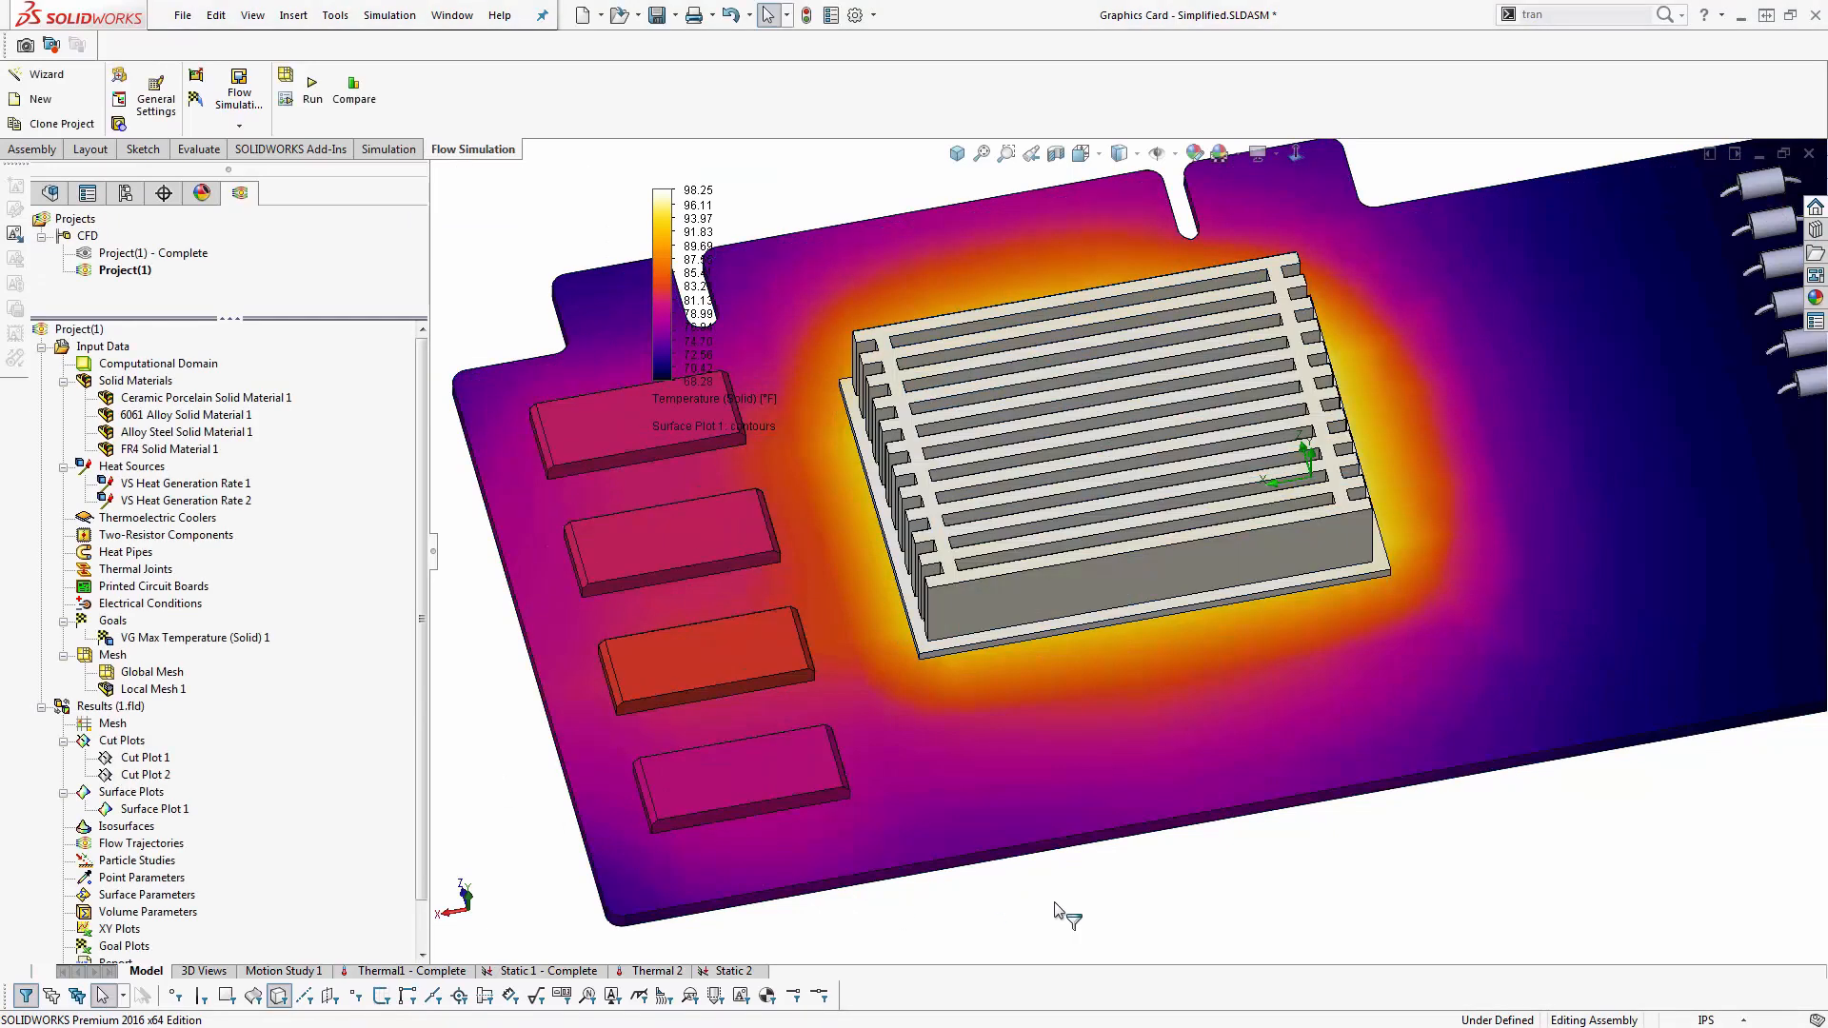